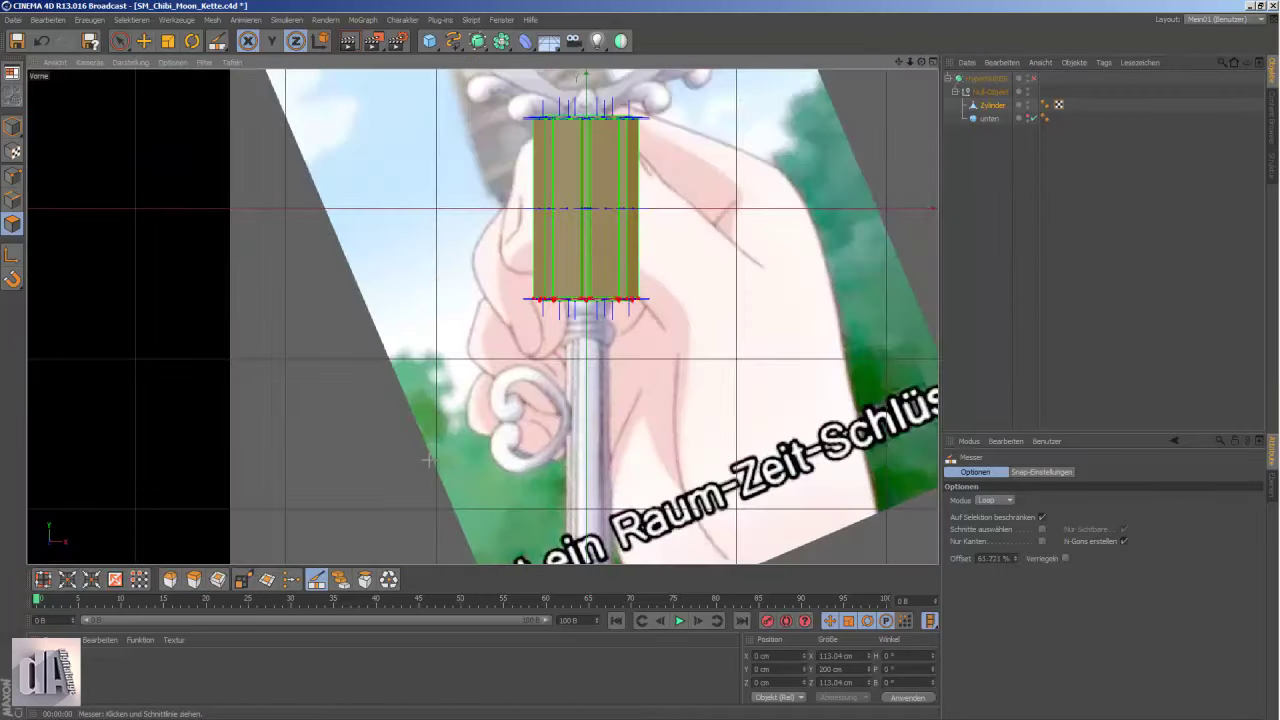
- Scale the fluted cylinder to 62.5% and box-select its top points in points mode
key(y)
drag(345, 146, 450, 388)
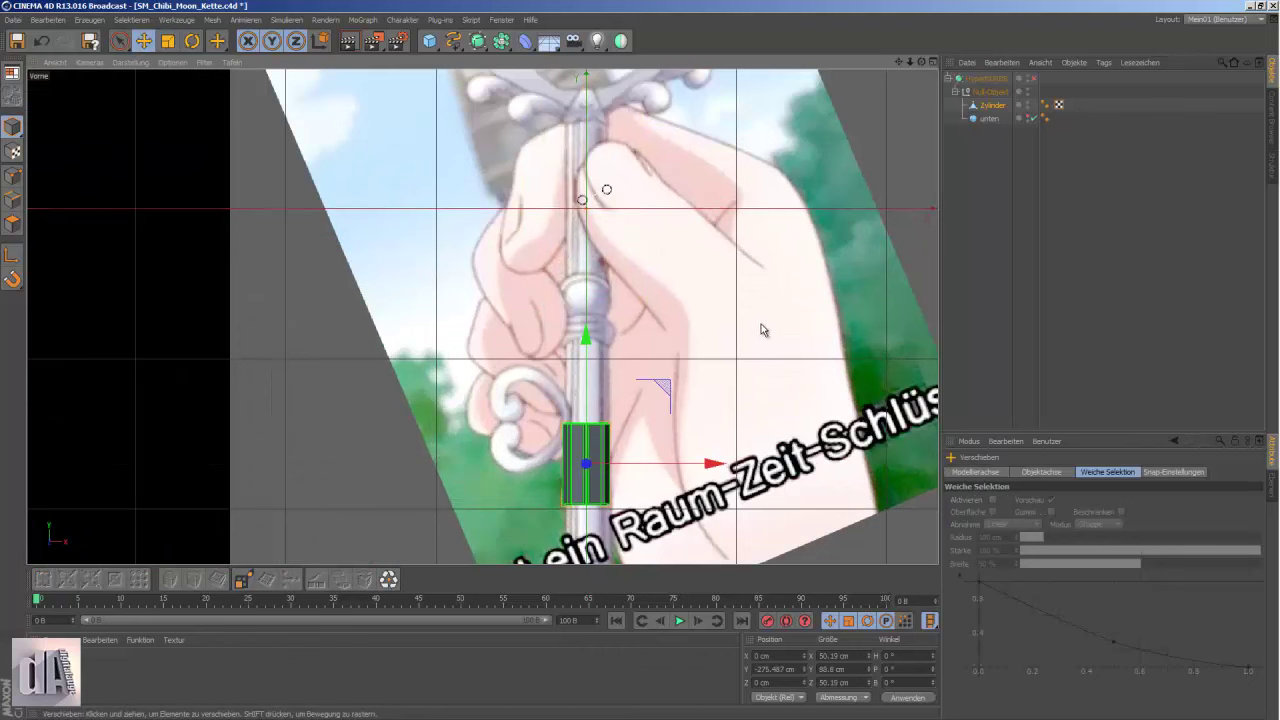
click(131, 19)
click(200, 300)
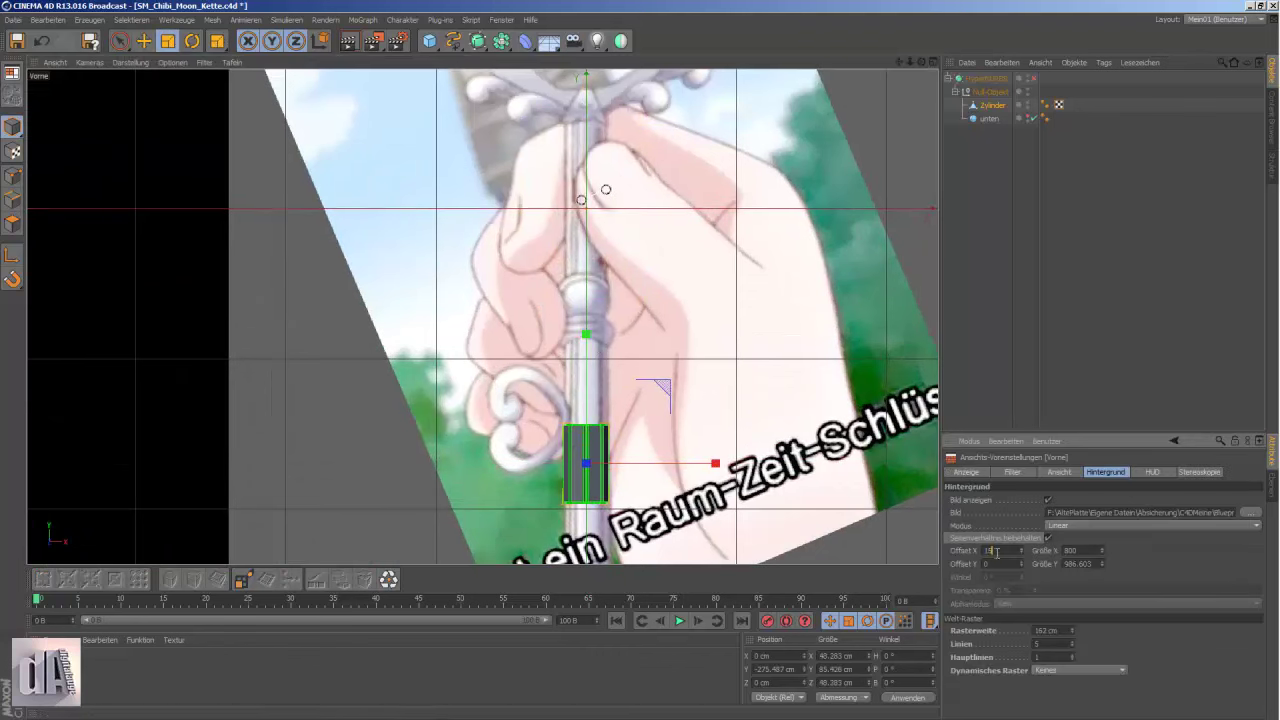
click(12, 175)
mouse_move(550, 400)
mouse_down()
mouse_move(591, 308)
mouse_move(591, 75)
mouse_up()
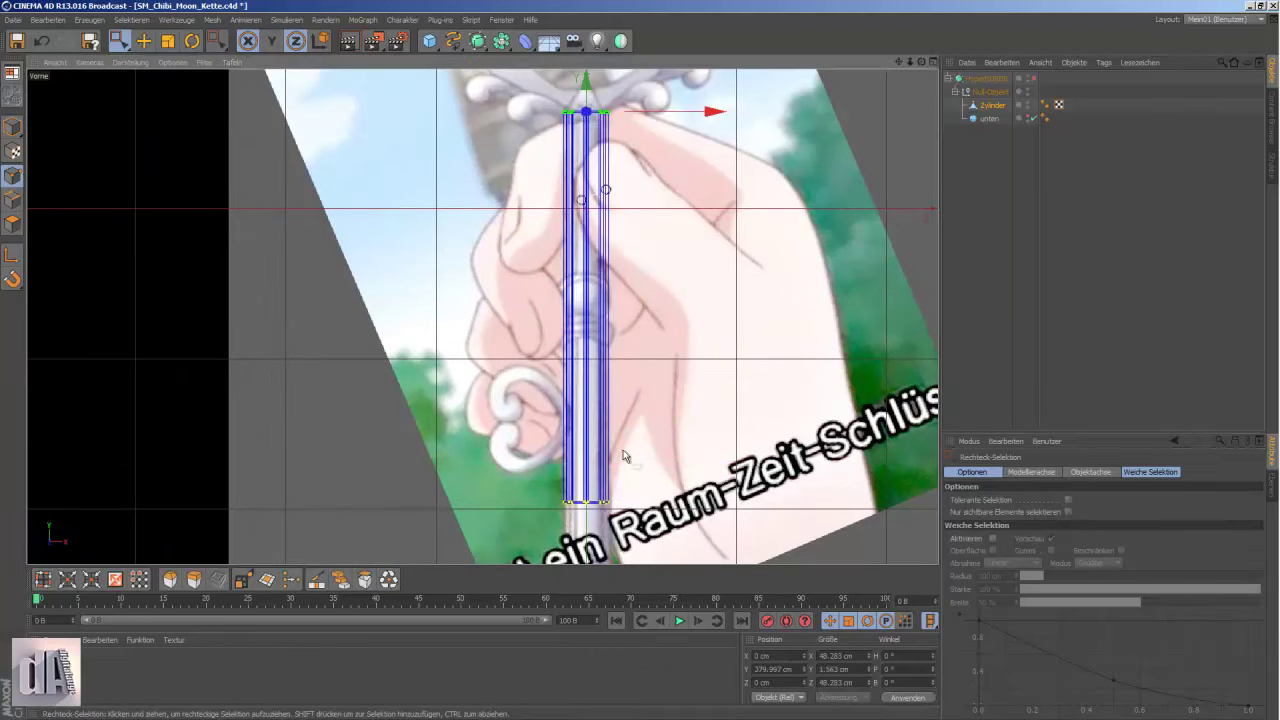
scroll(600, 360, down, 2)
key(F1)
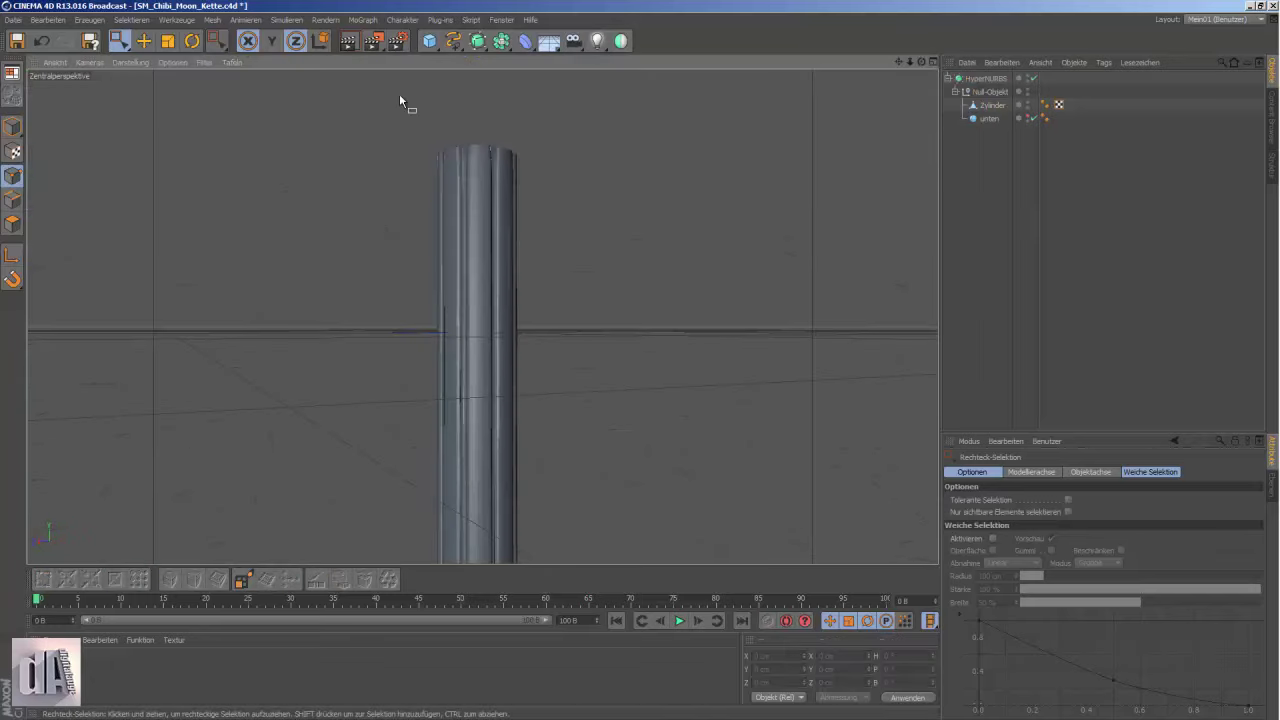
key(F4)
scroll(652, 428, up, 4)
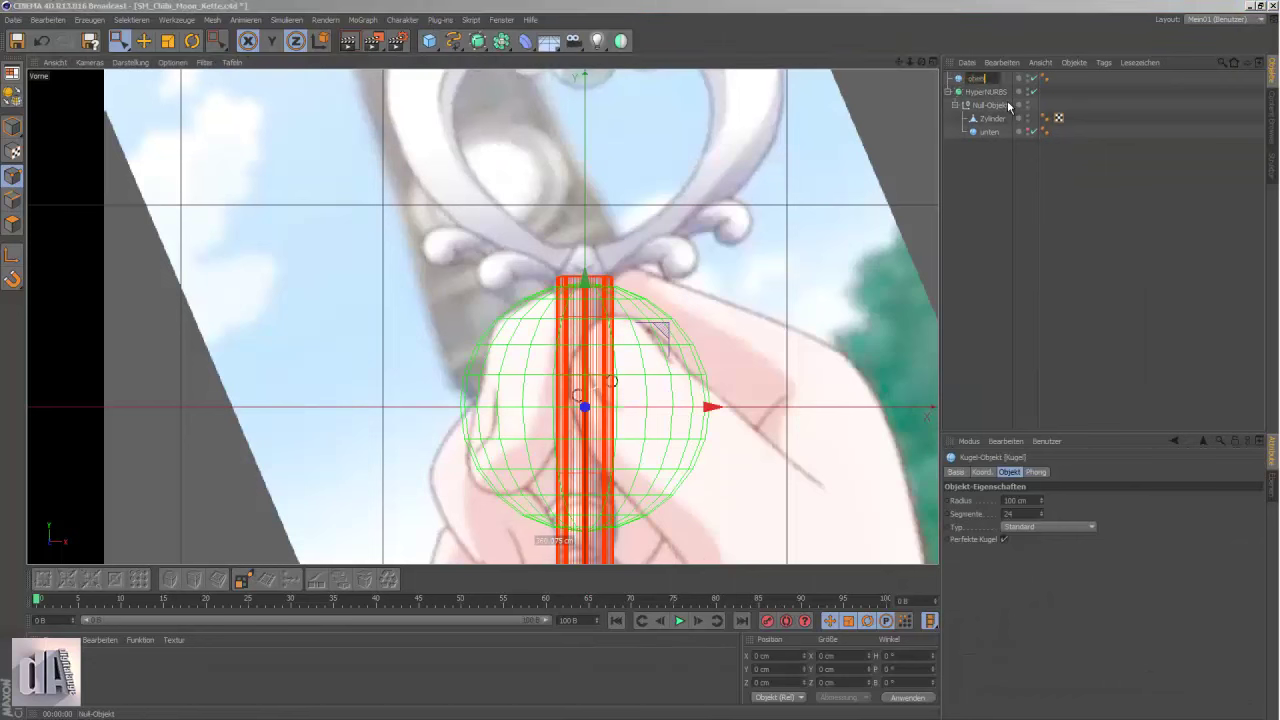
- Shrink the oben sphere and move it up onto the top of the shaft
drag(403, 251, 378, 313)
drag(597, 209, 597, 133)
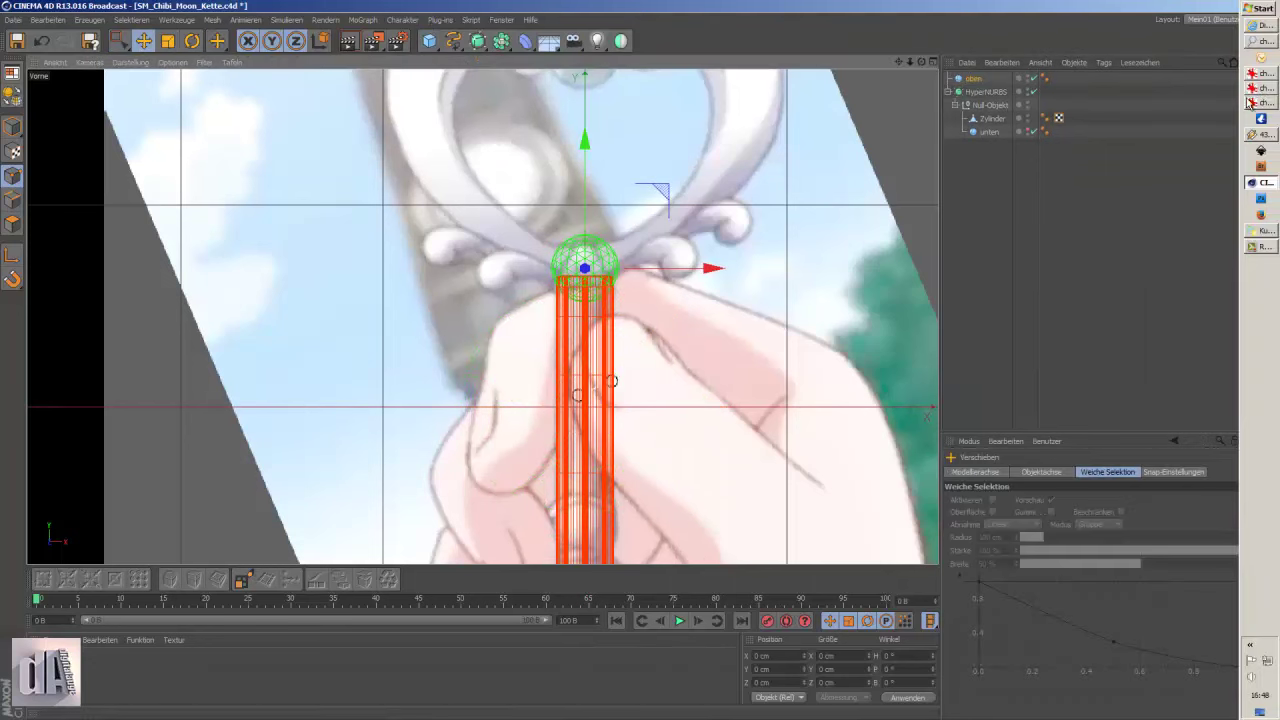
key(t)
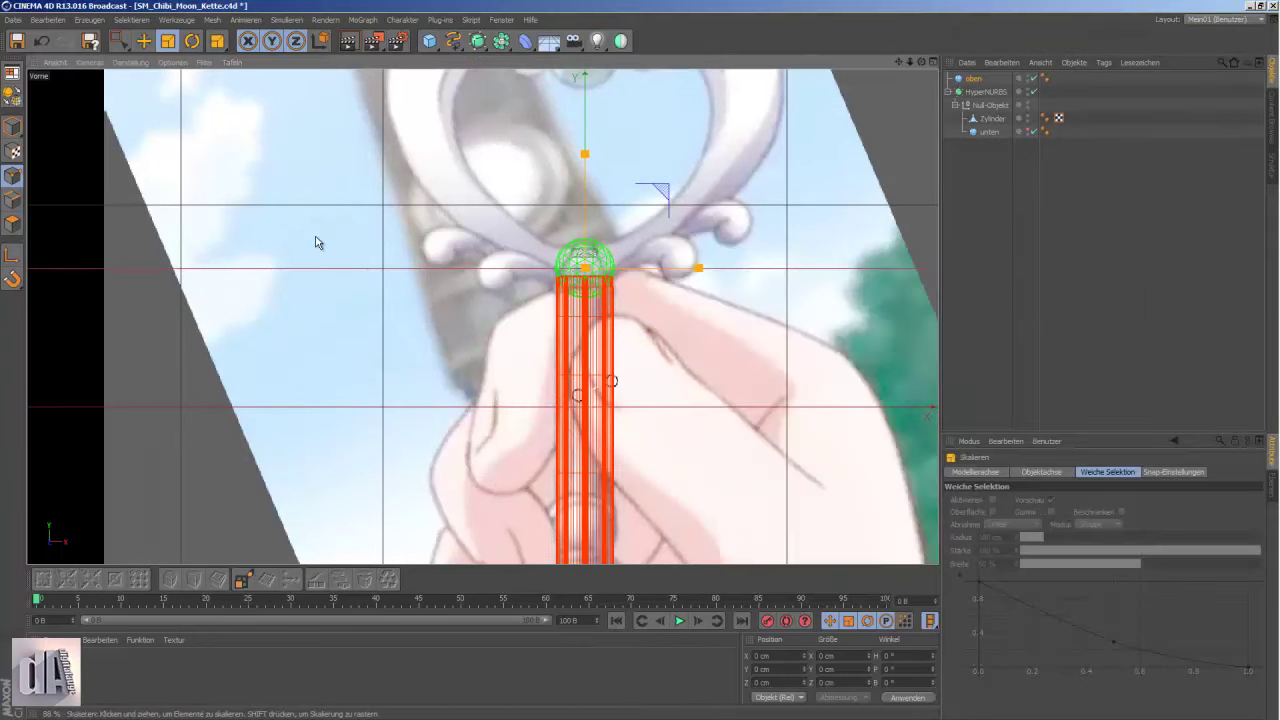
- Add a Ring with reduced radius and tube segments, raised toward the shaft top
drag(430, 40, 680, 56)
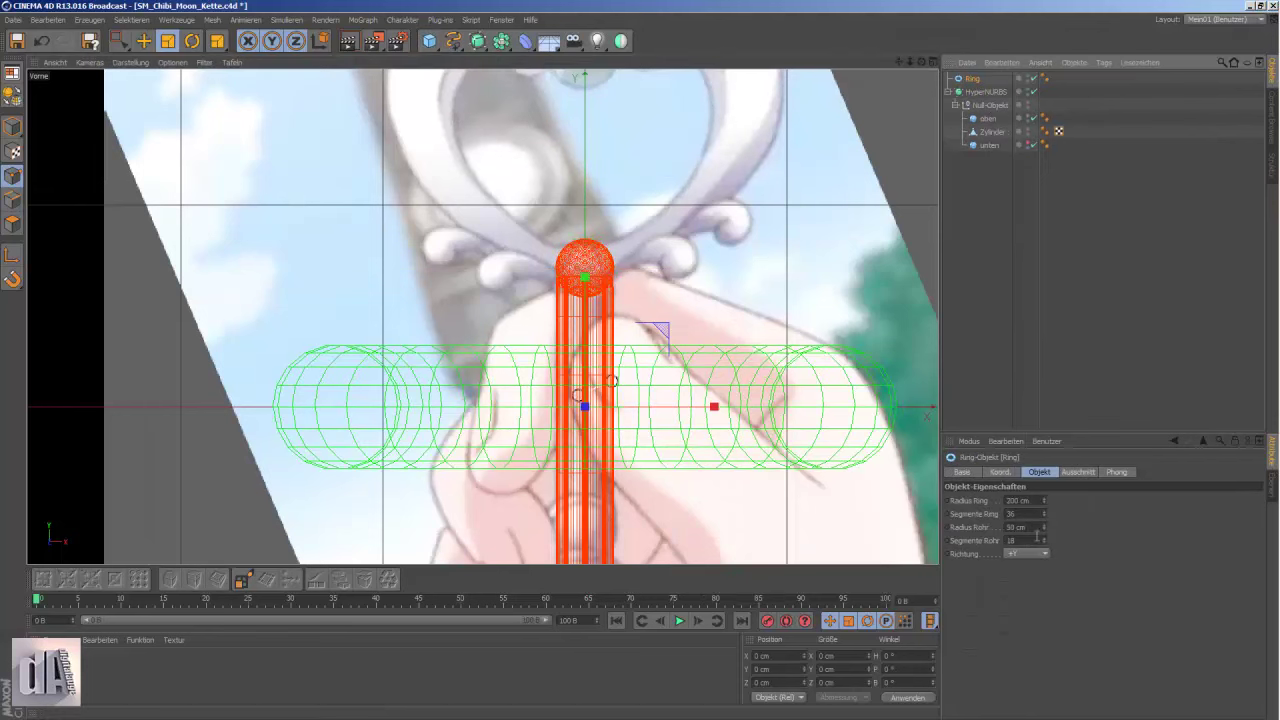
drag(1043, 540, 1043, 555)
drag(1044, 500, 1043, 532)
click(1260, 75)
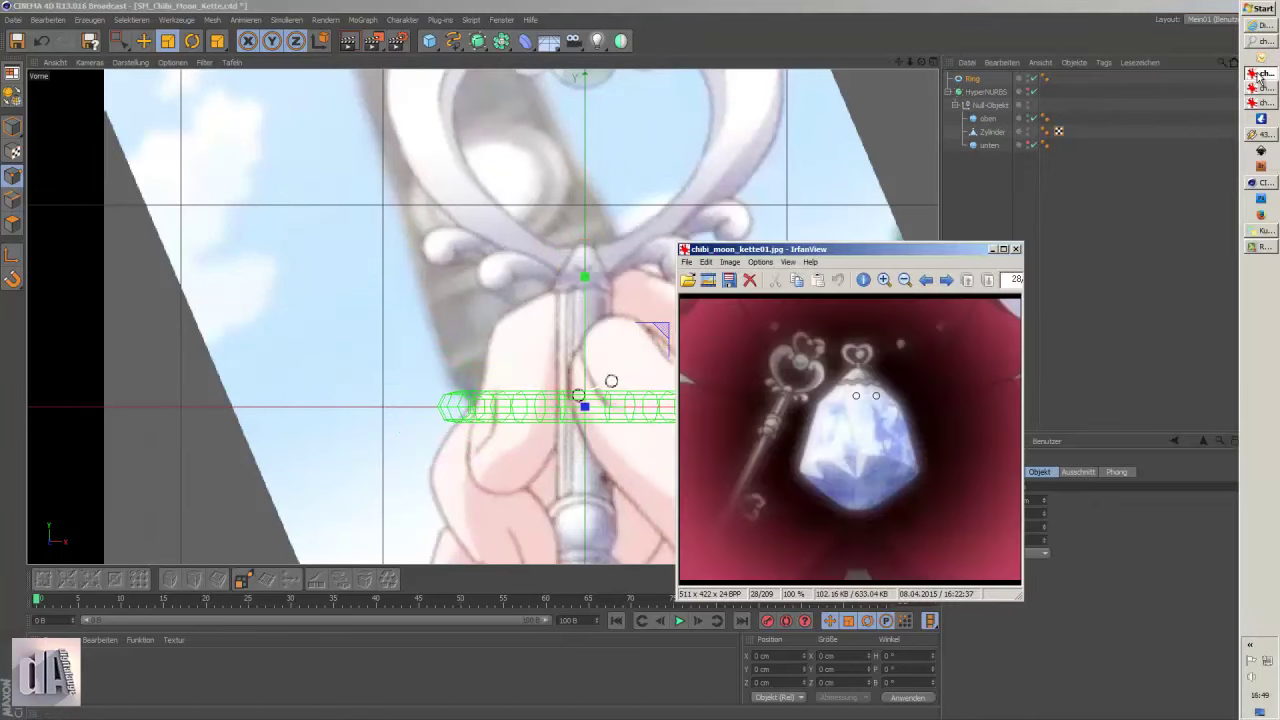
click(1262, 76)
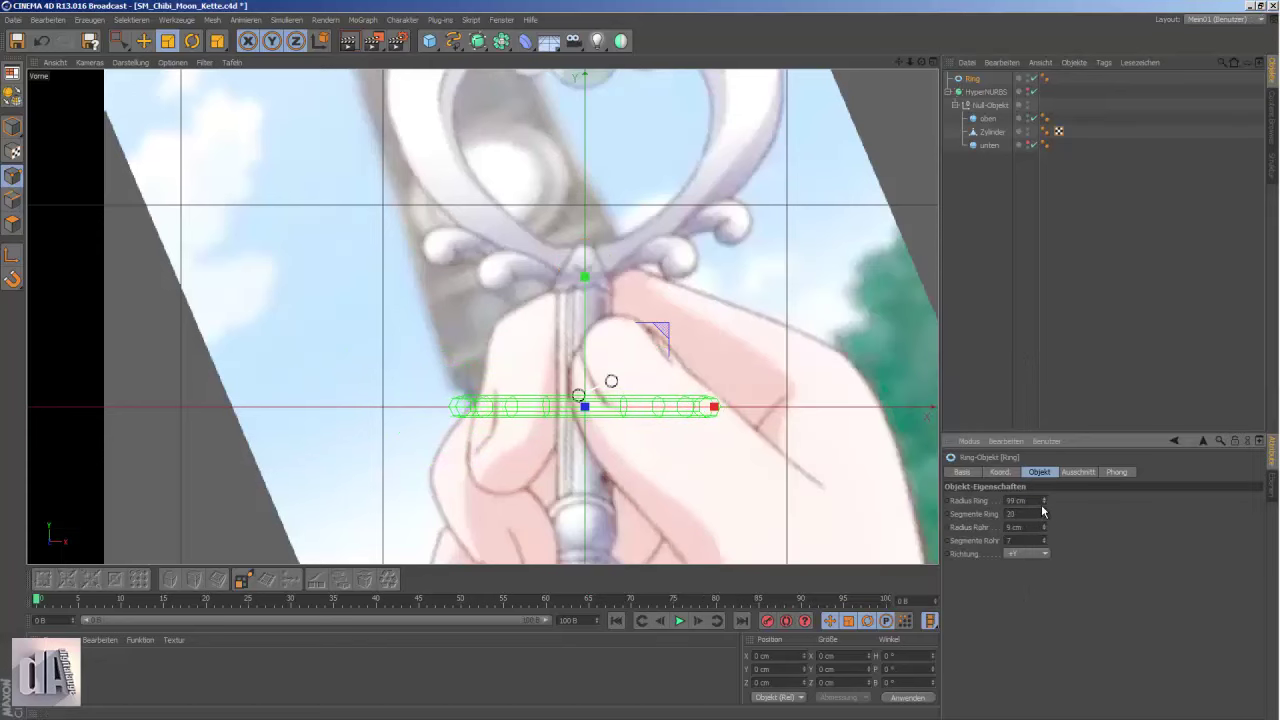
key(e)
drag(600, 283, 604, 168)
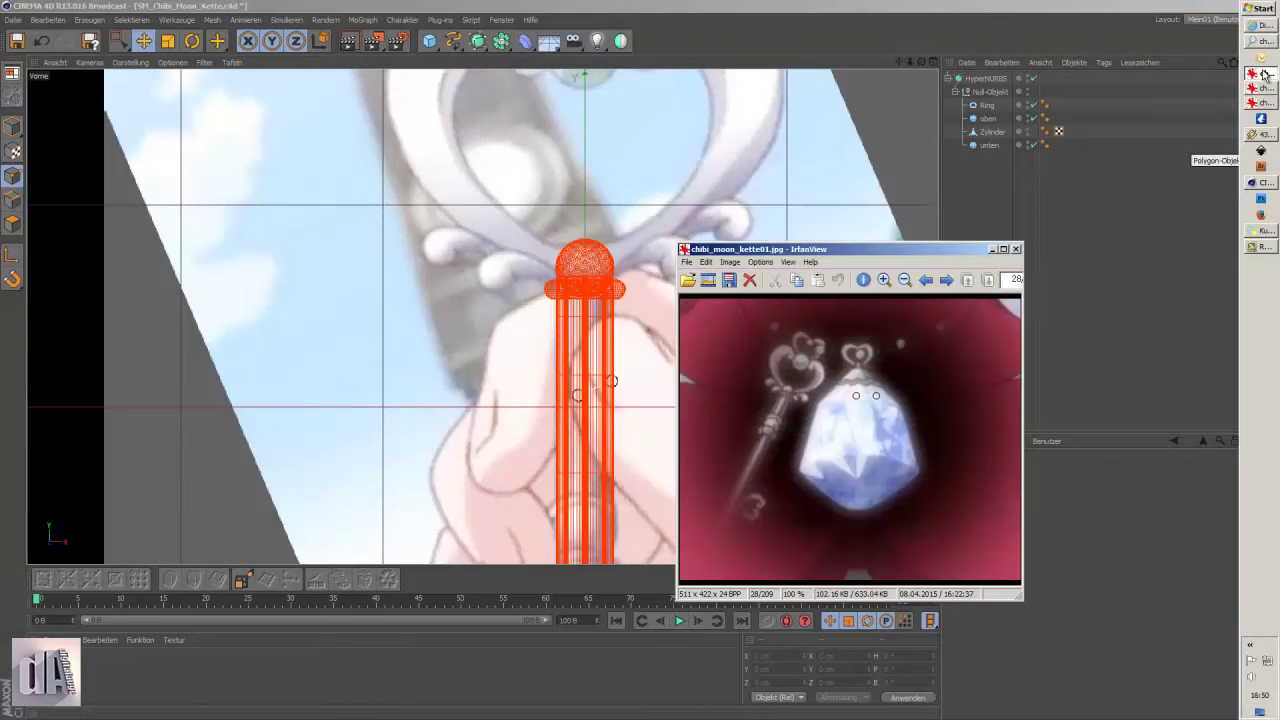
- Add loop cuts to the column, select its top points, then select the ring
key(k)
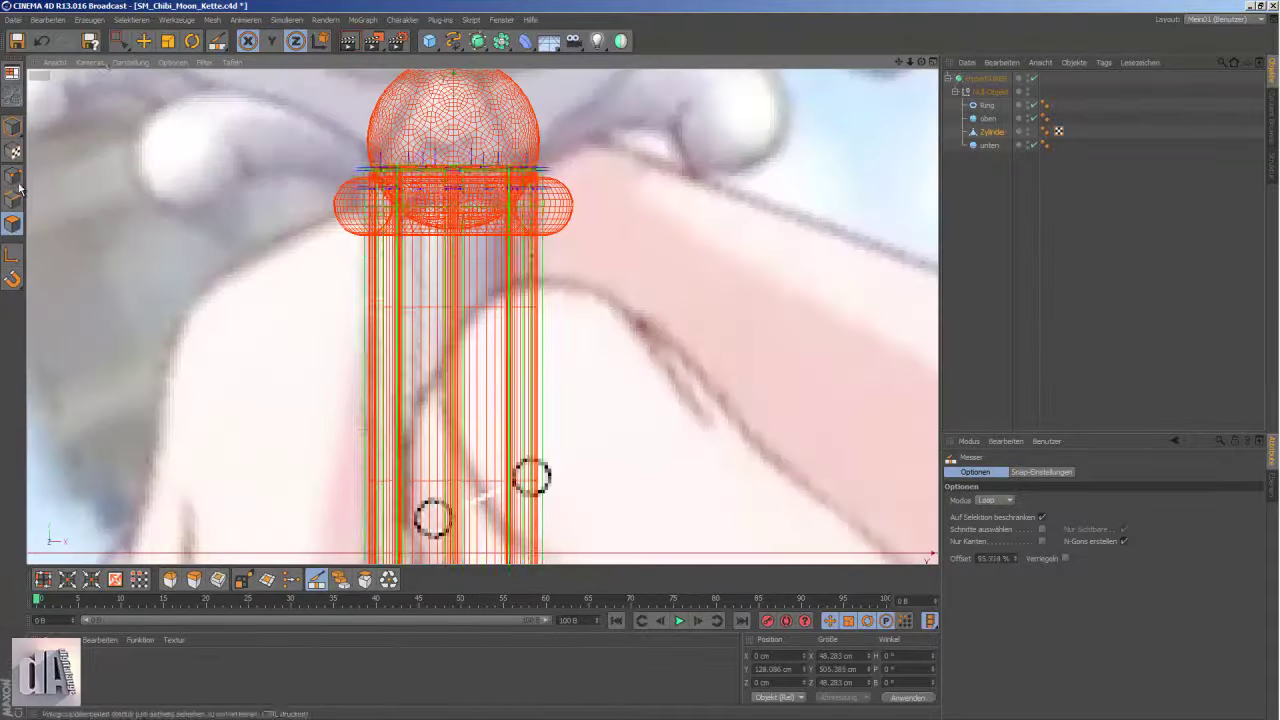
key(0)
drag(229, 92, 632, 199)
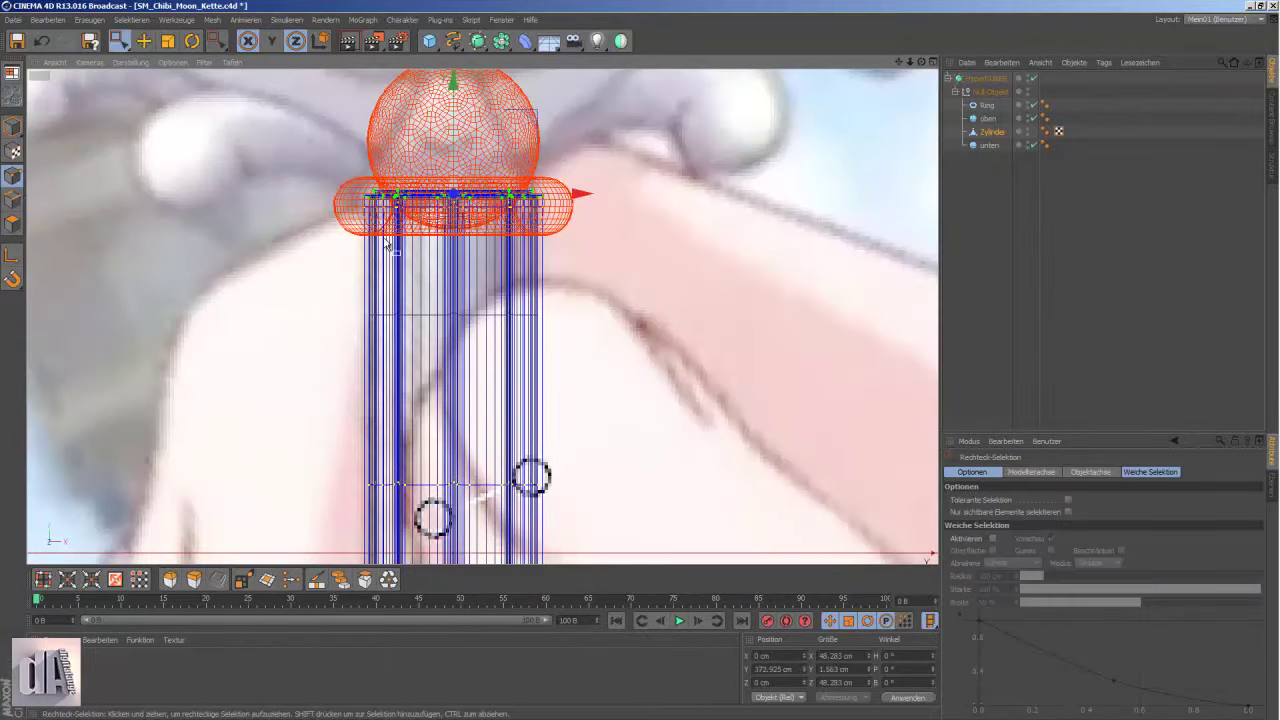
click(987, 105)
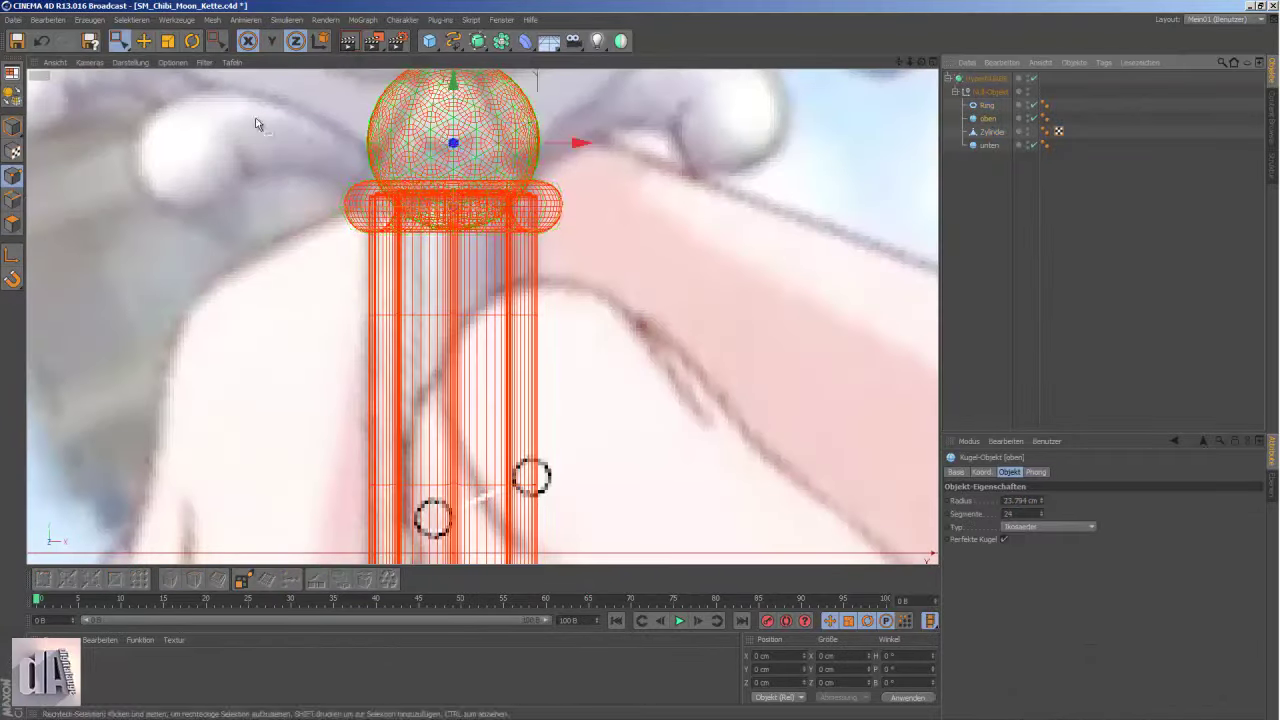
key(t)
- Check the smoothed column in perspective and rearrange the reference image window
key(F1)
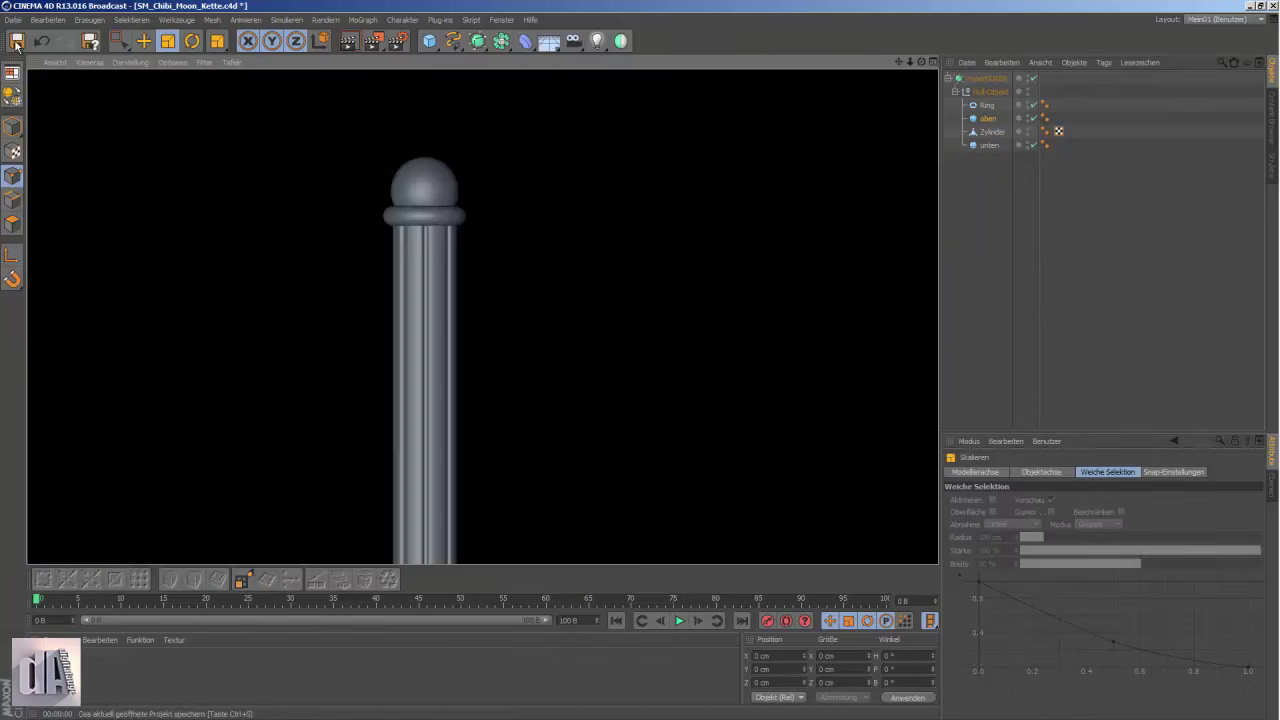
key(F4)
scroll(592, 243, up, 2)
scroll(551, 318, up, 2)
scroll(551, 318, down, 2)
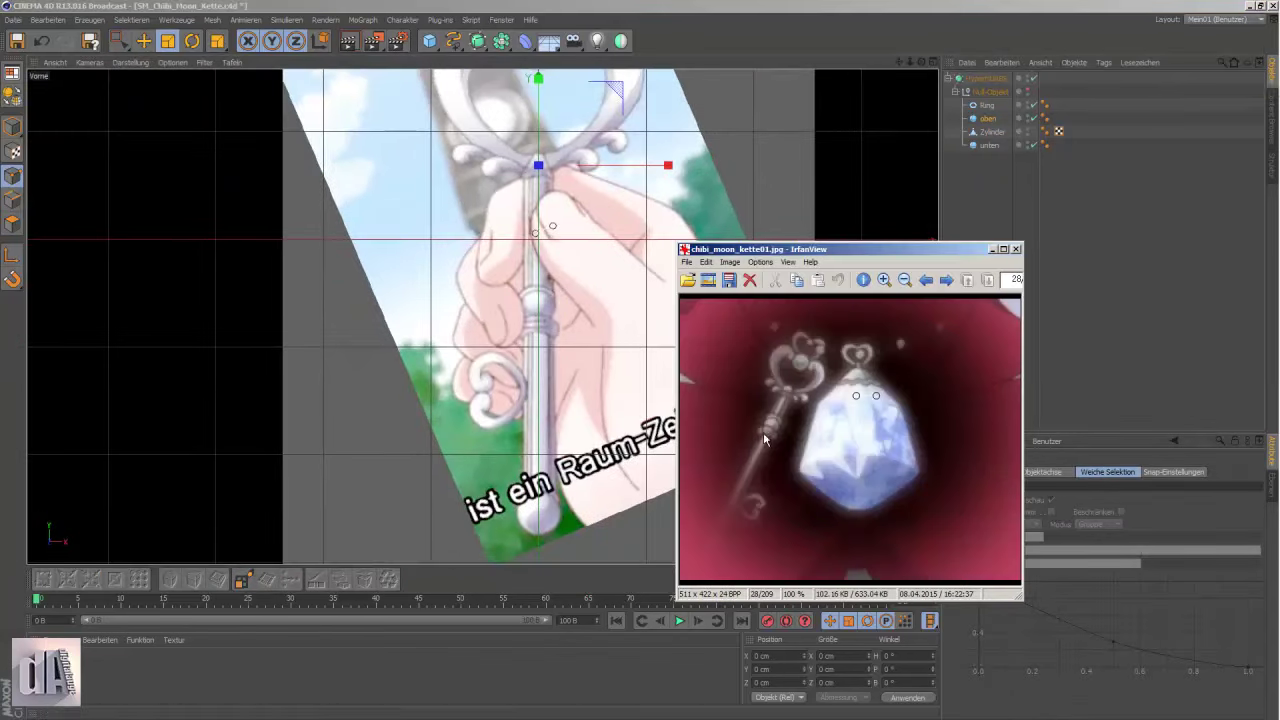
drag(1144, 351, 1128, 358)
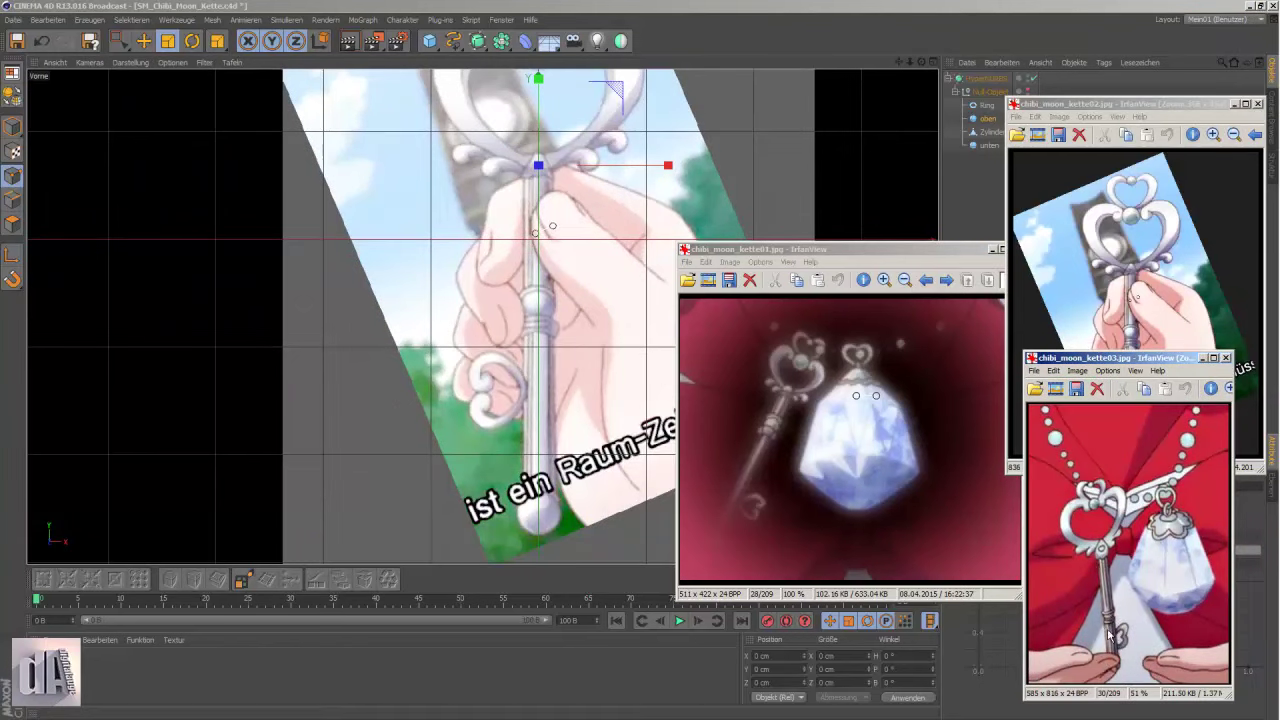
key(alt+Tab)
- Copy the top sphere oben as a new sphere named 'mitte' in the key group
click(988, 124)
drag(985, 118, 988, 120)
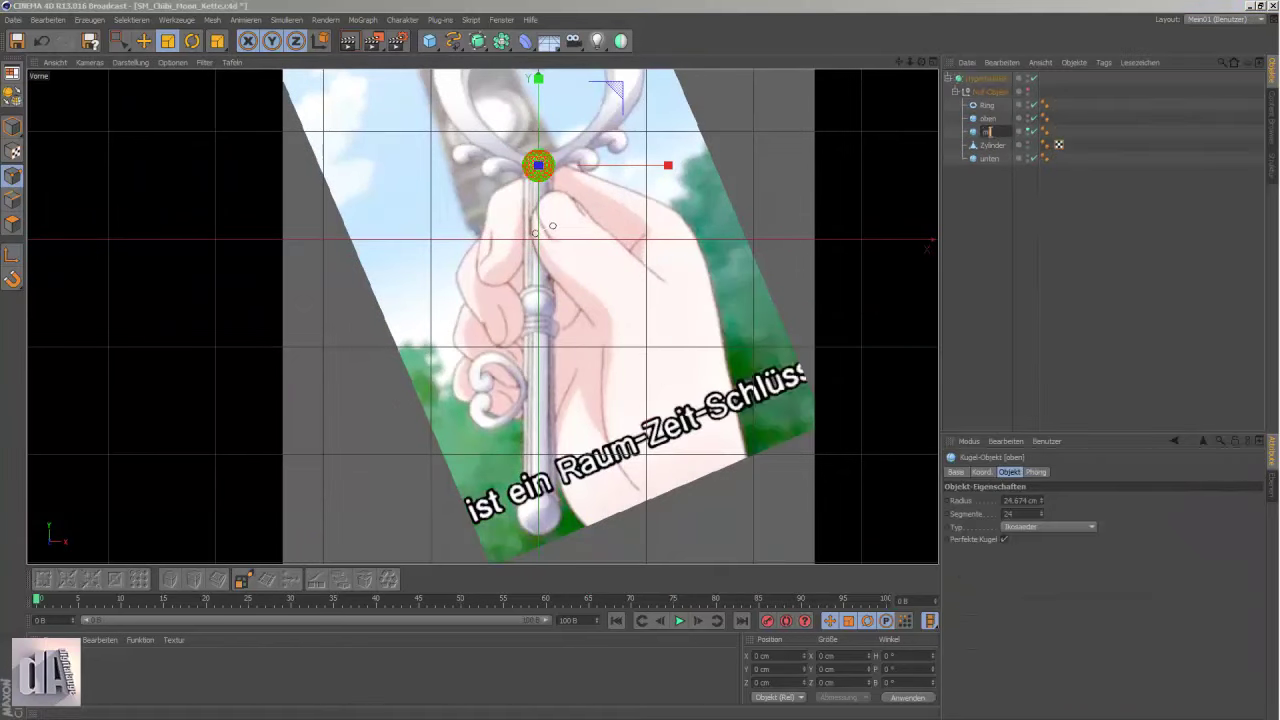
click(988, 131)
key(e)
key(o)
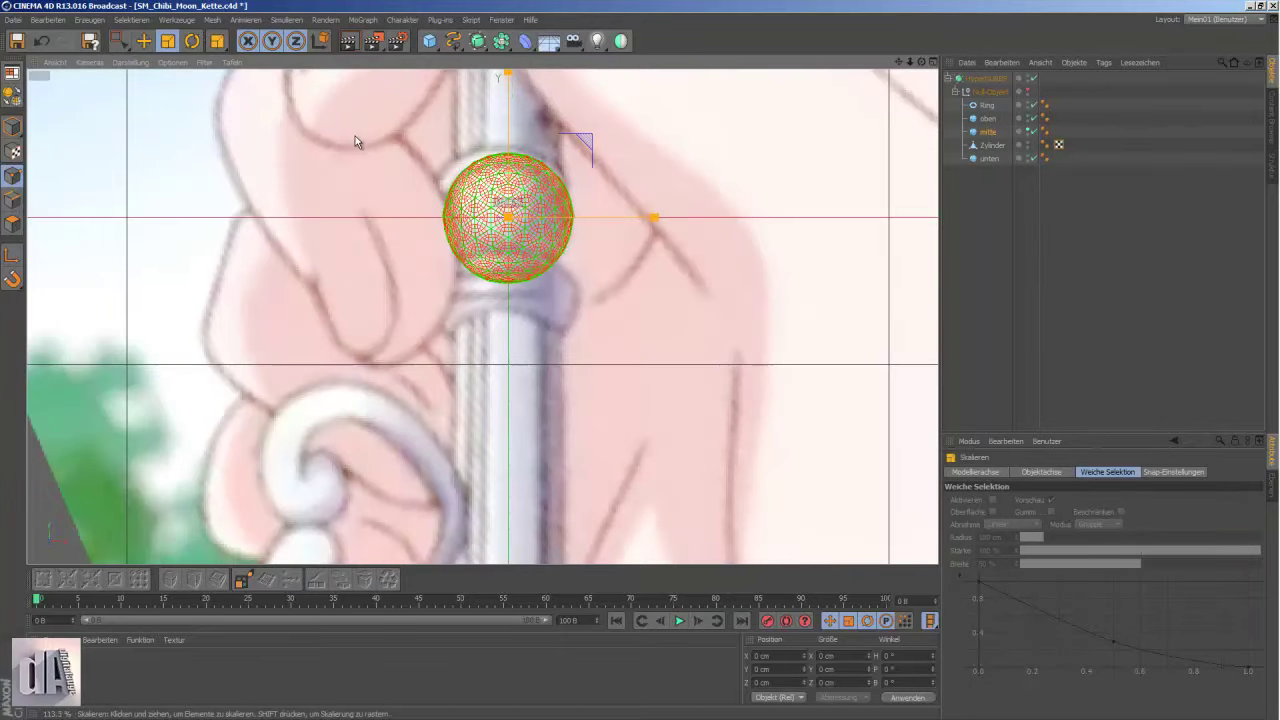
scroll(355, 136, down, 5)
- Duplicate the ring as a mid-shaft collar and compare it with the key reference
key(ctrl+v)
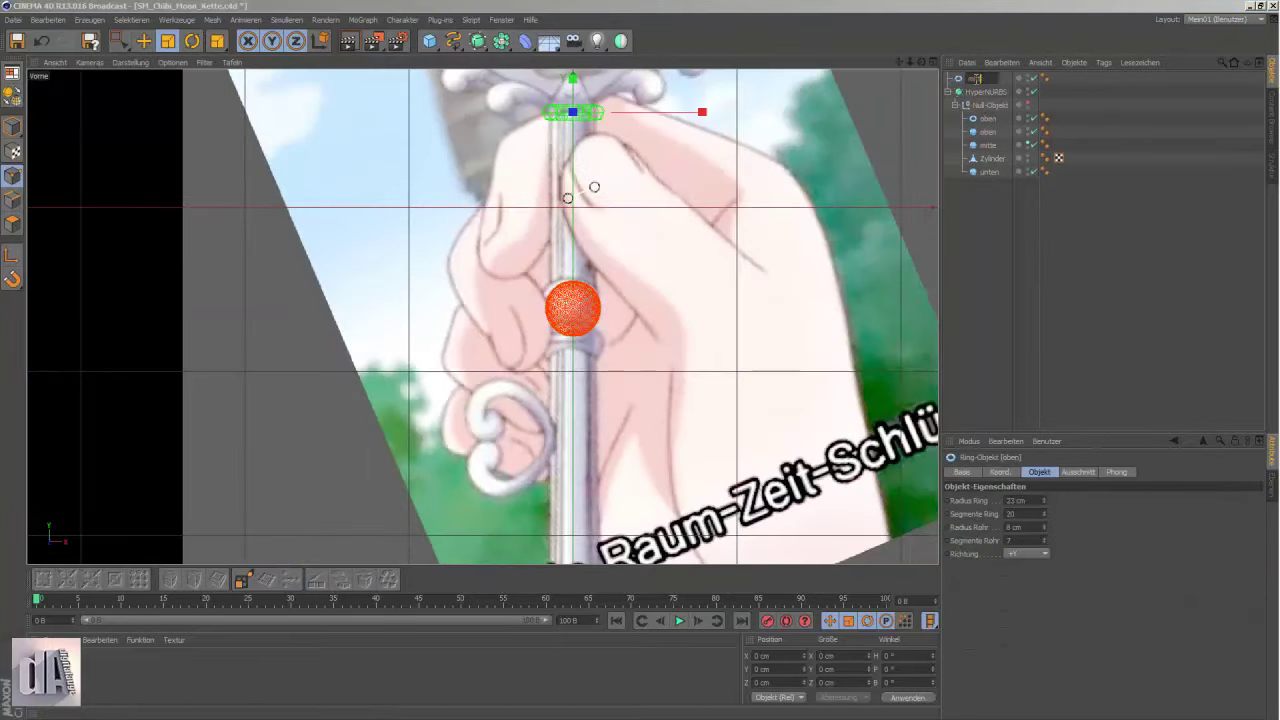
key(e)
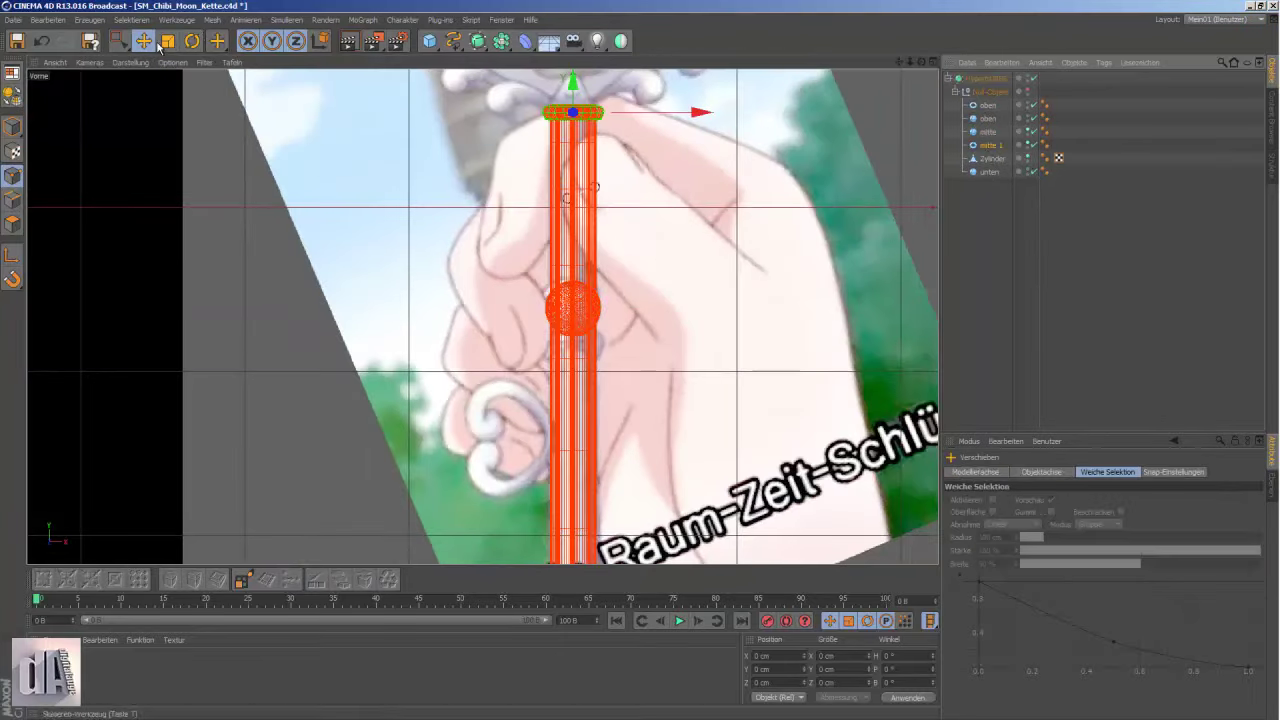
key(F1)
click(1262, 78)
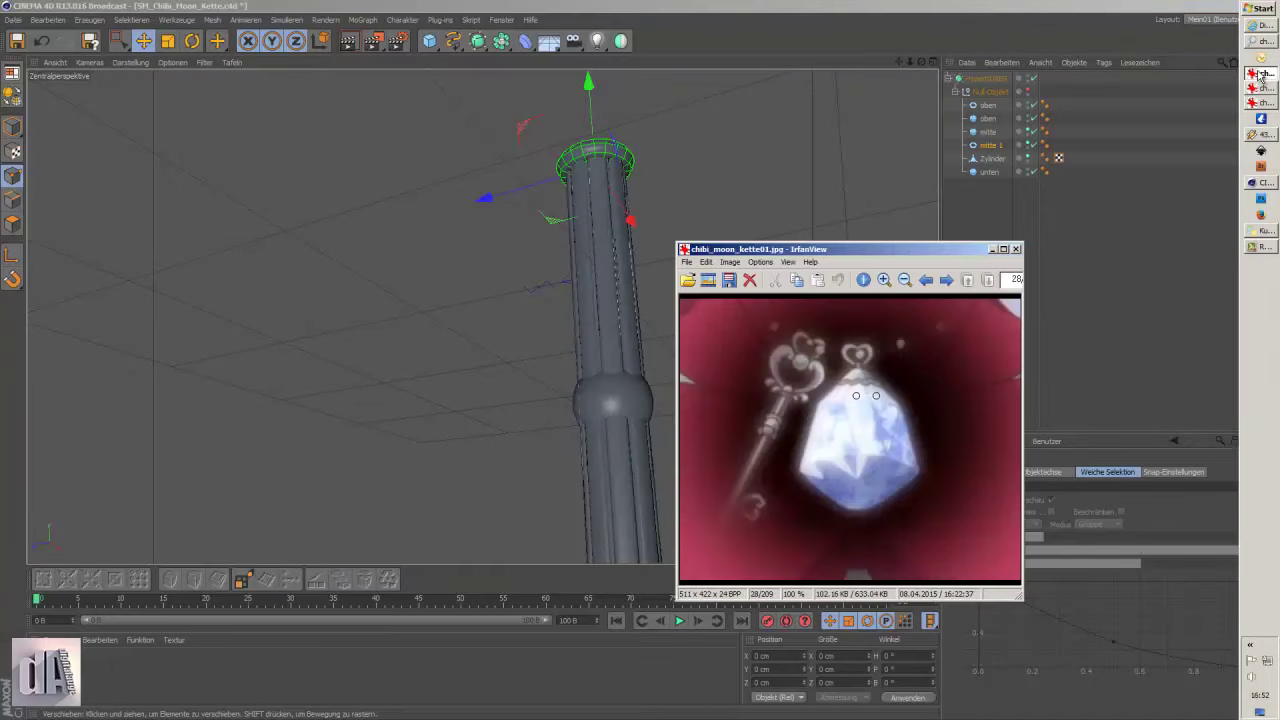
click(1262, 88)
click(810, 149)
key(F4)
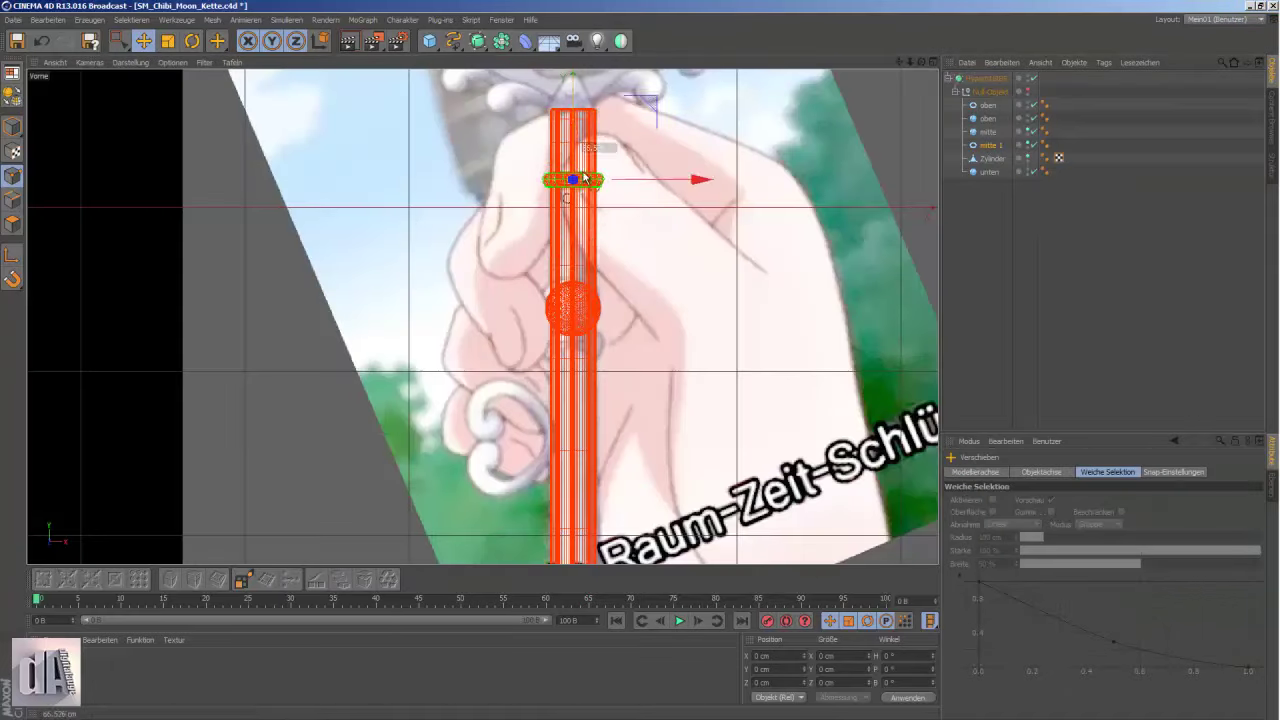
- Review the three reference images, including the necklace reference
click(1262, 72)
click(1262, 102)
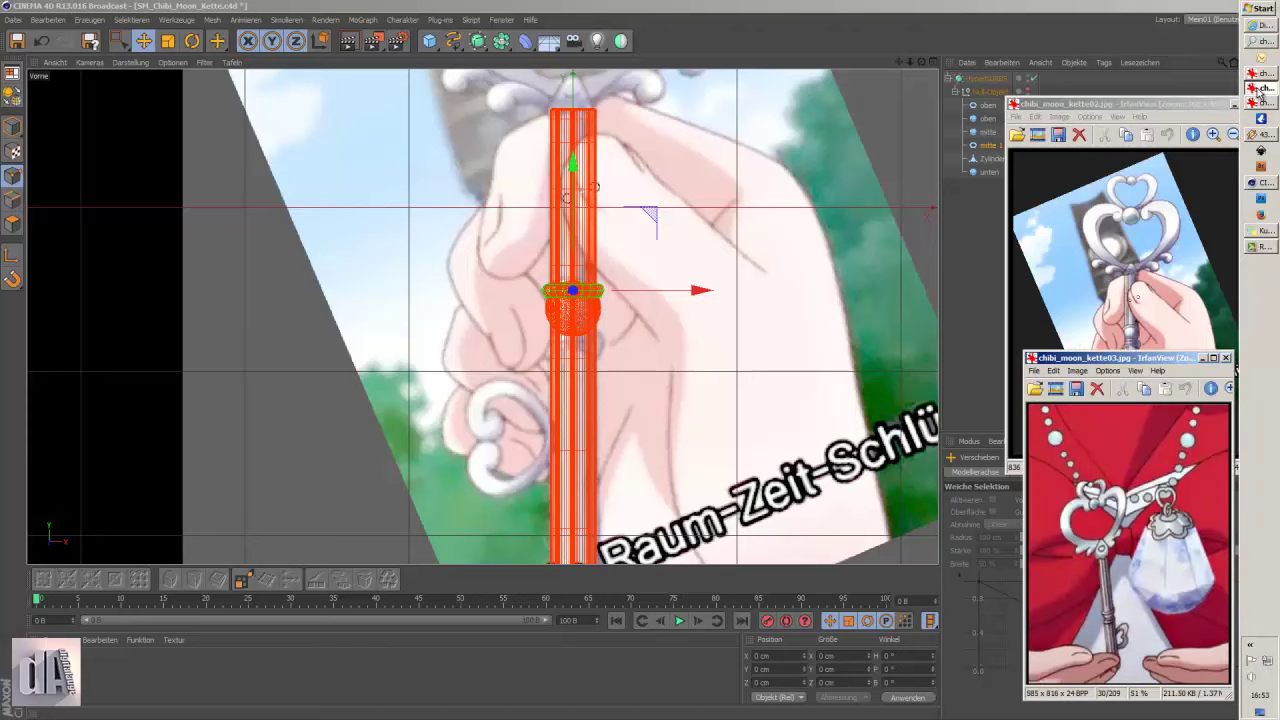
click(1262, 87)
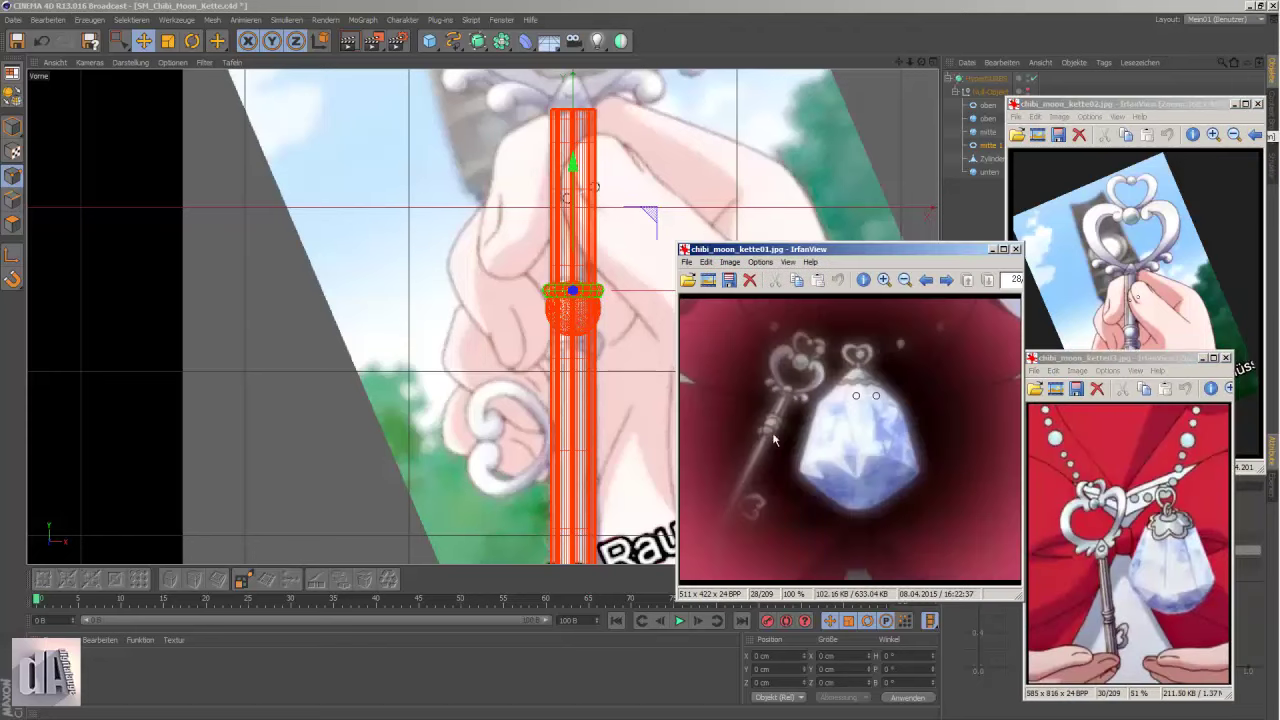
click(1140, 476)
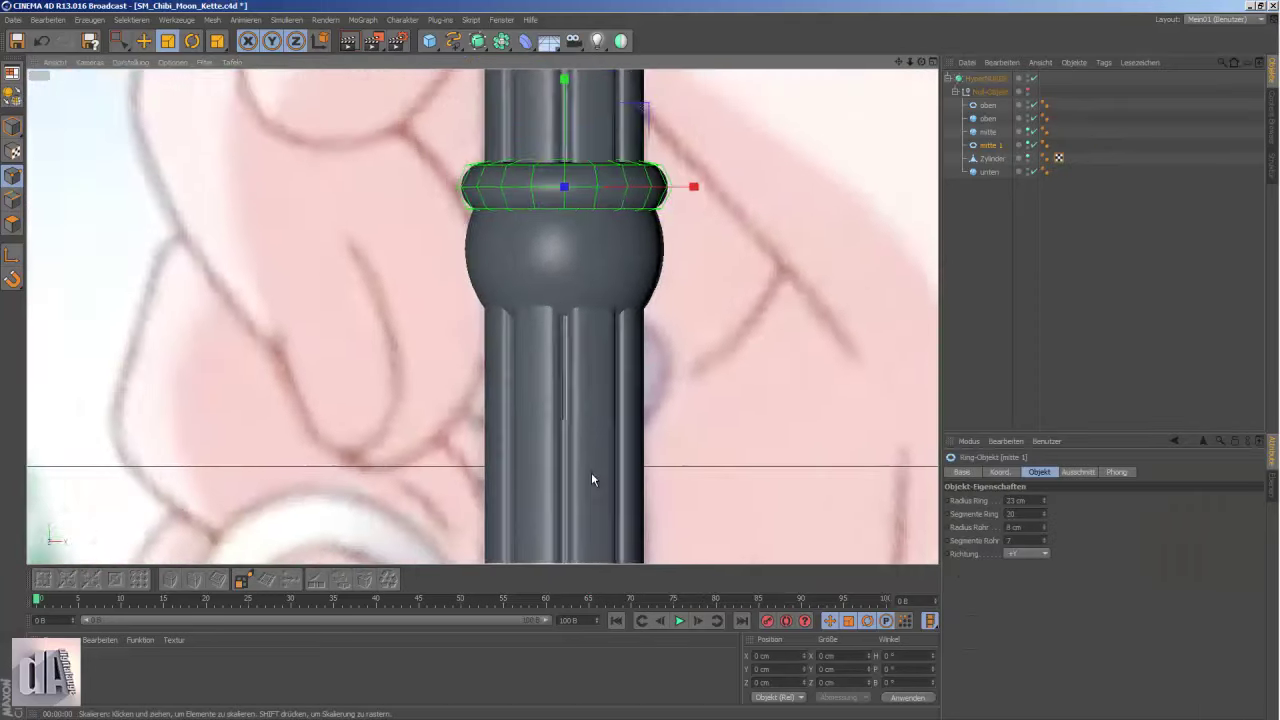
- Duplicate the middle ring as 'mitte 2' and move it below the mitte sphere
key(ctrl+v)
key(Return)
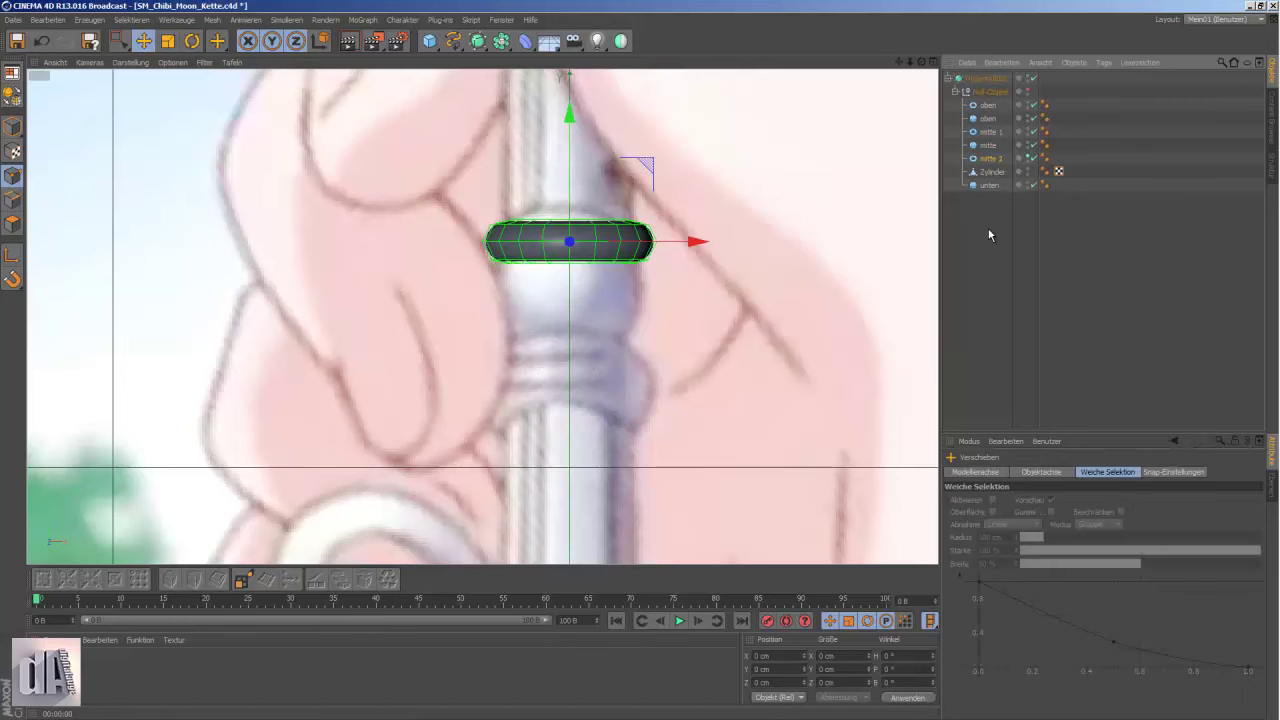
drag(571, 118, 585, 256)
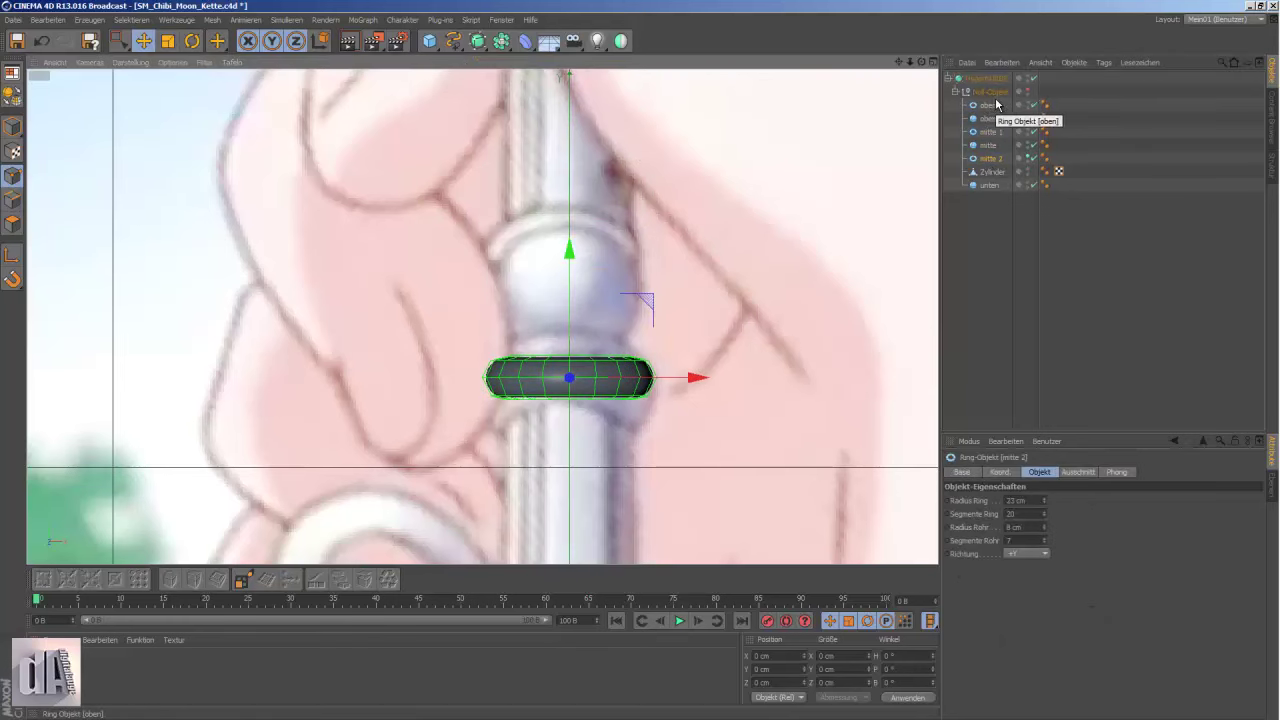
key(F2)
- Set the ring segments to 6 and compare against the reference images
text(6)
key(Return)
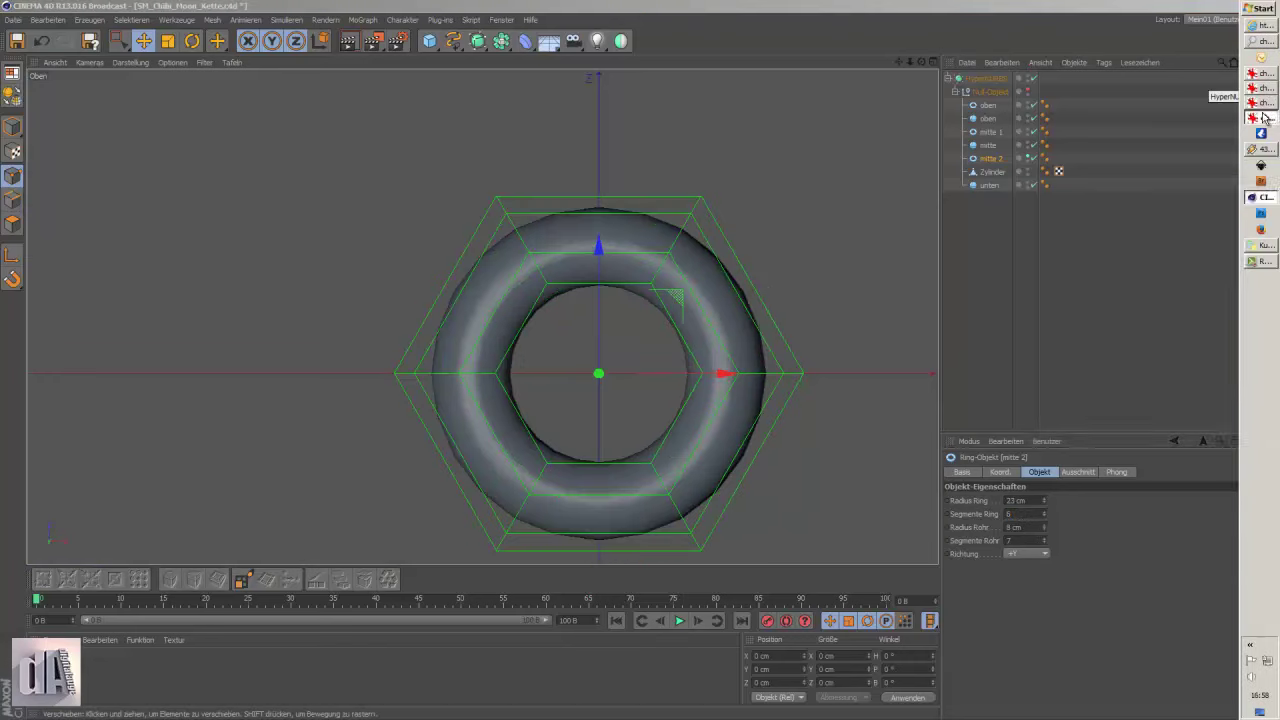
click(1262, 88)
click(1262, 103)
click(1270, 74)
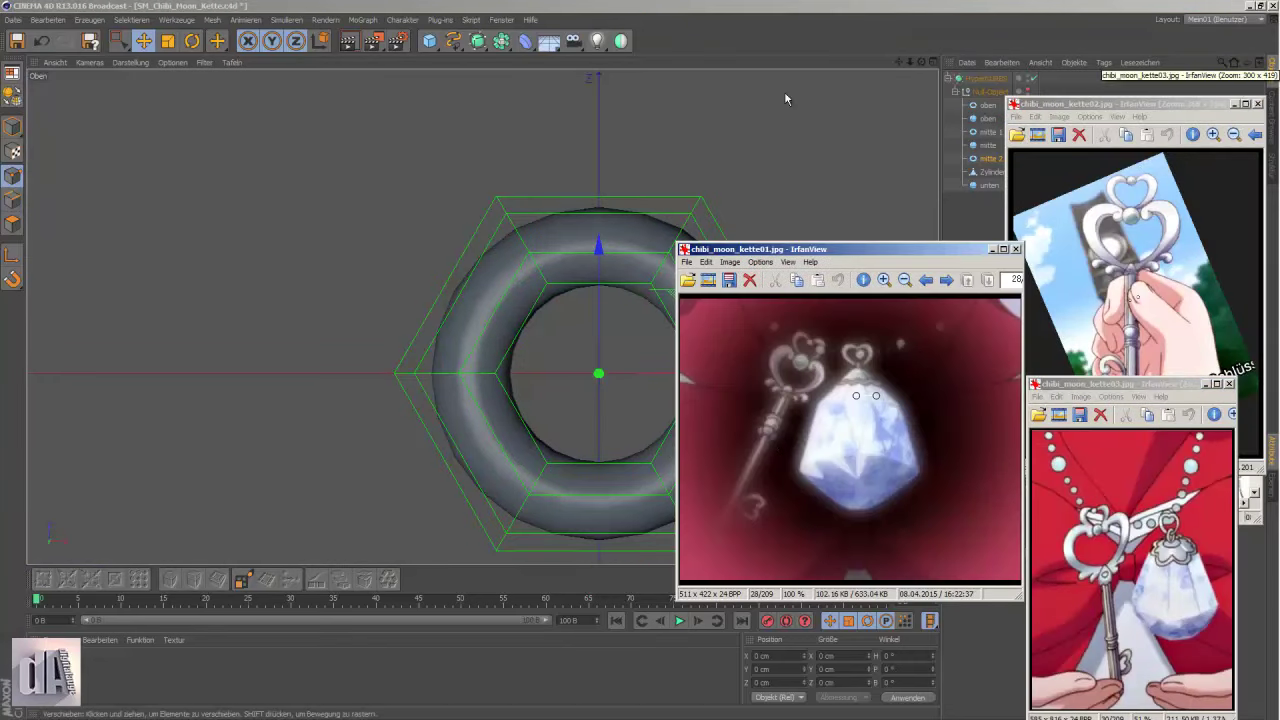
click(1019, 513)
- Try ring segment counts of 4, 6 and finally 8
text(4)
key(Return)
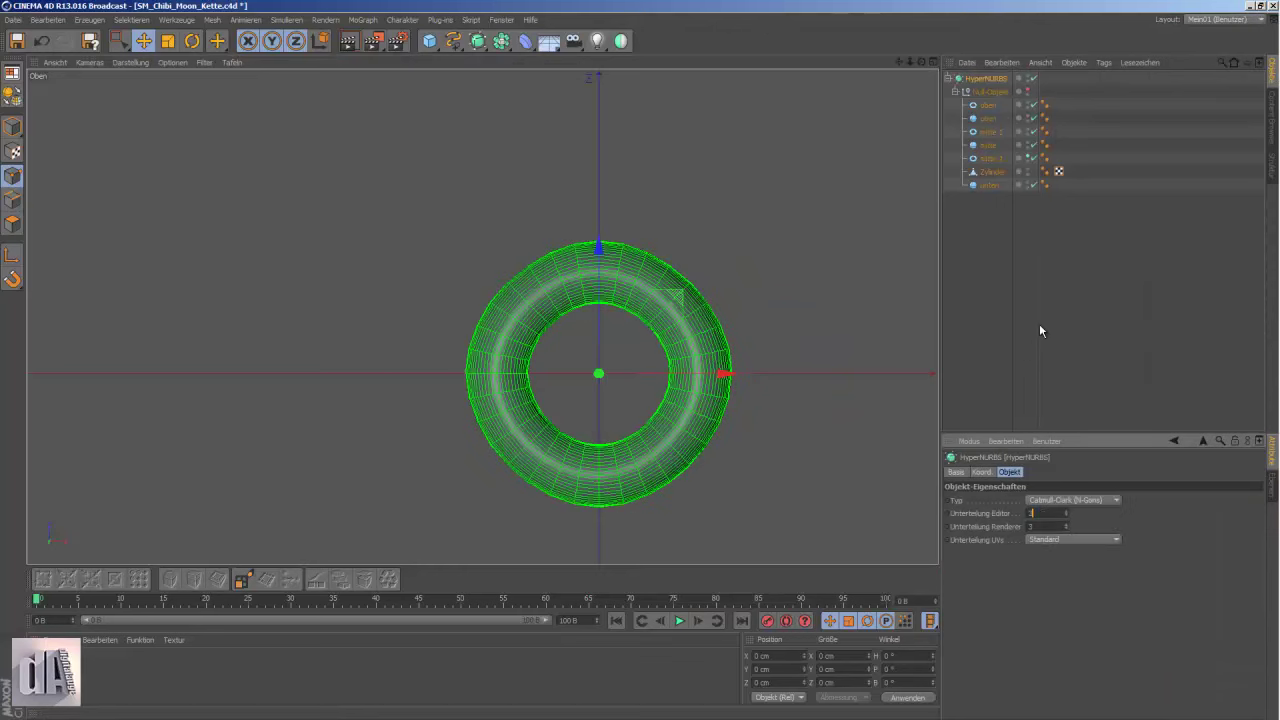
click(1019, 513)
text(6)
key(Return)
text(8)
key(Return)
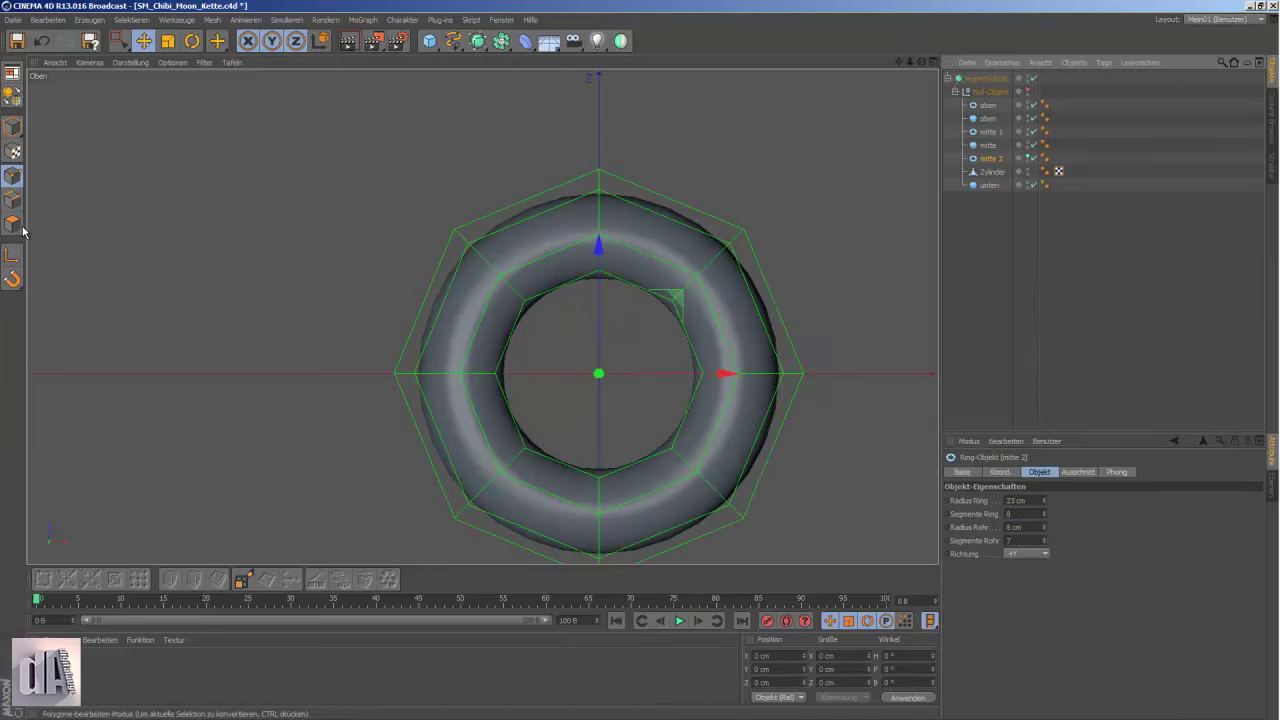
- Adjust the ring's tube radius and raise it slightly along the column
key(F4)
click(1032, 527)
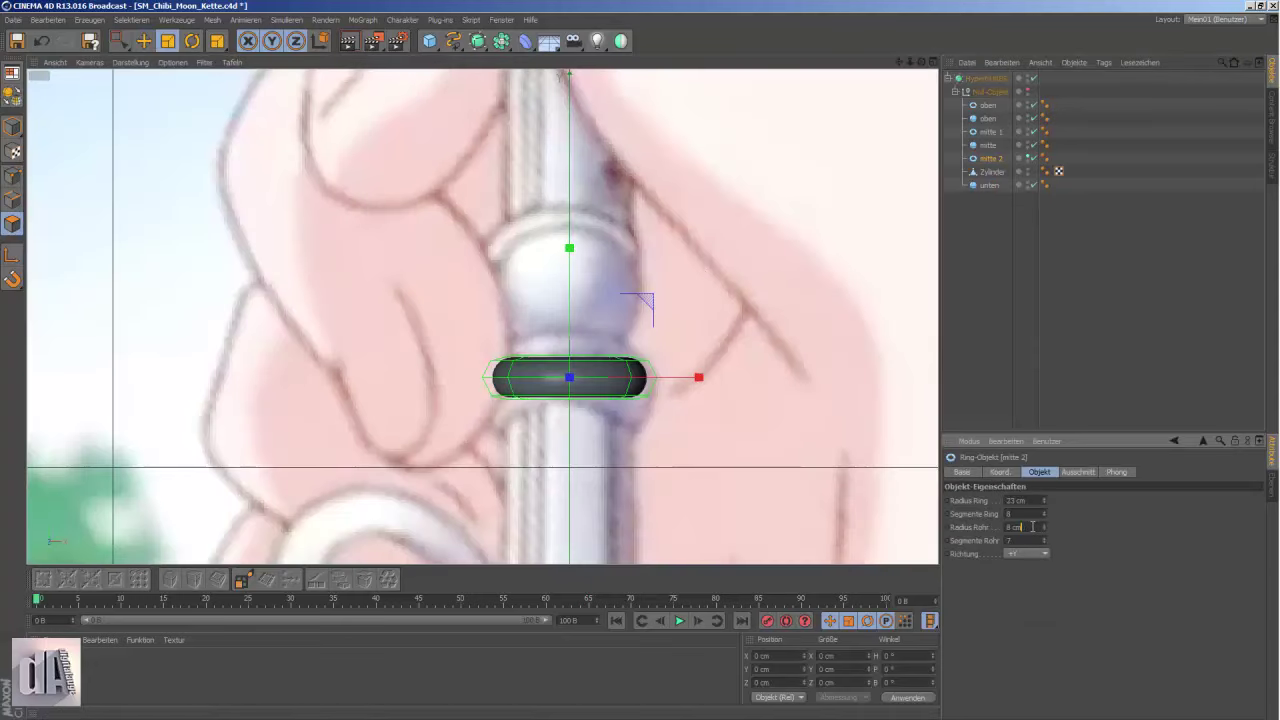
text(10)
key(e)
drag(573, 255, 573, 252)
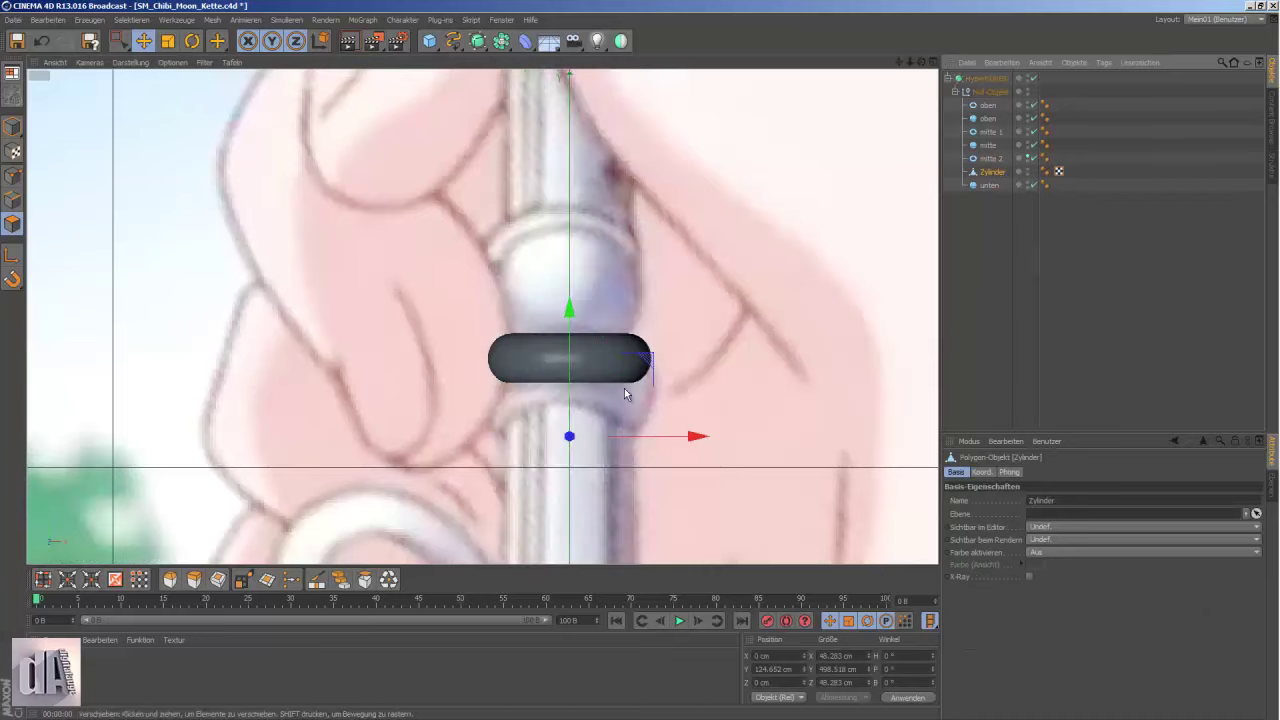
key(F2)
- Make the ring editable, add Knife loop cuts, and scale selected loop points down
key(c)
key(k)
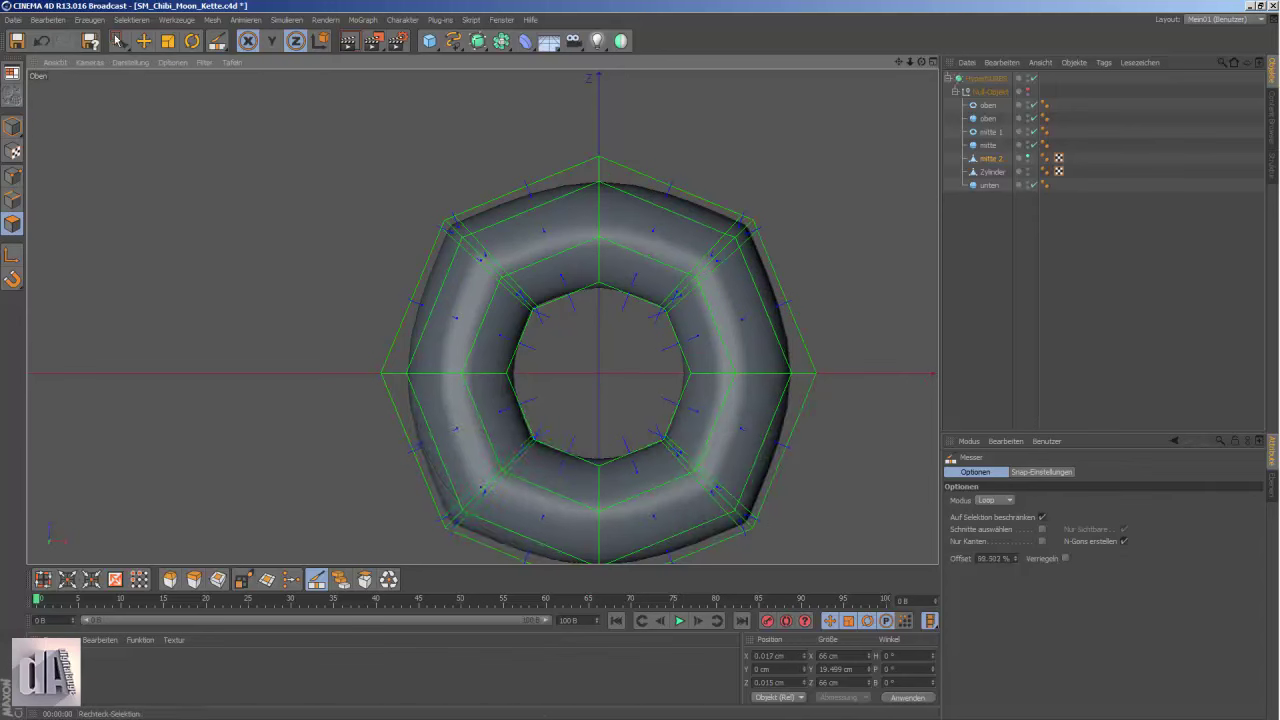
click(118, 40)
click(12, 175)
drag(395, 170, 546, 325)
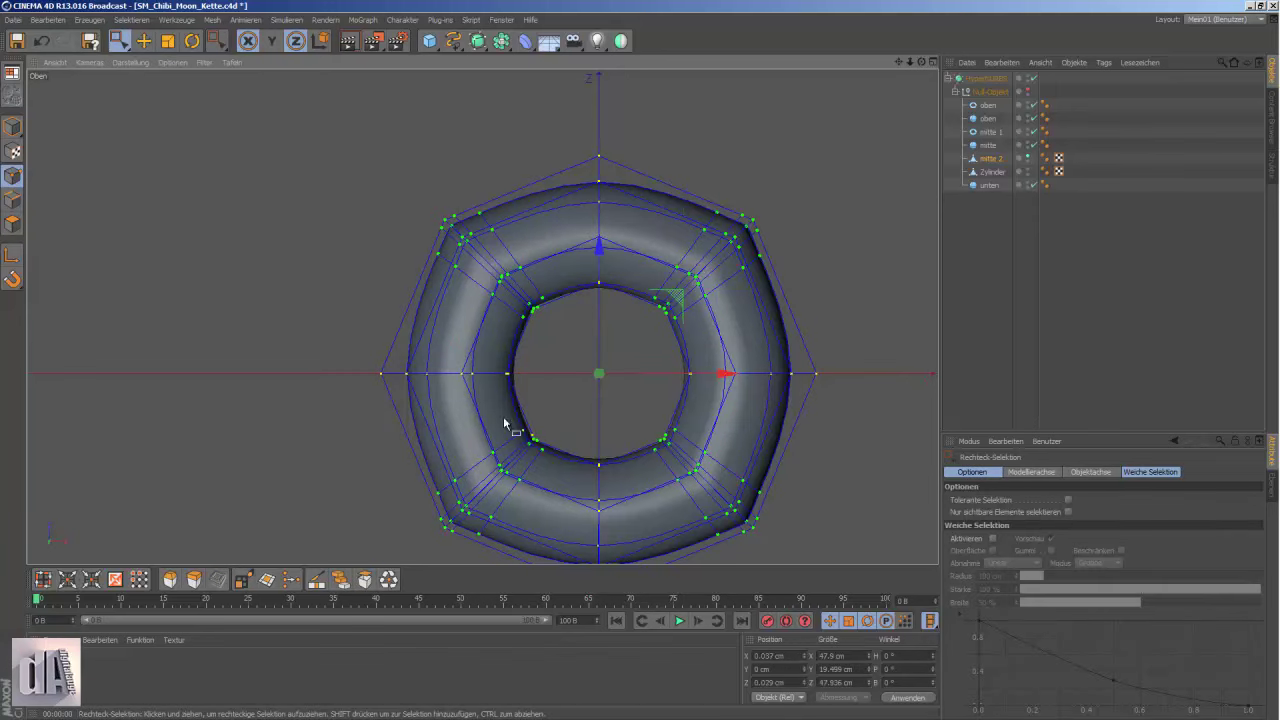
key(t)
drag(286, 208, 241, 236)
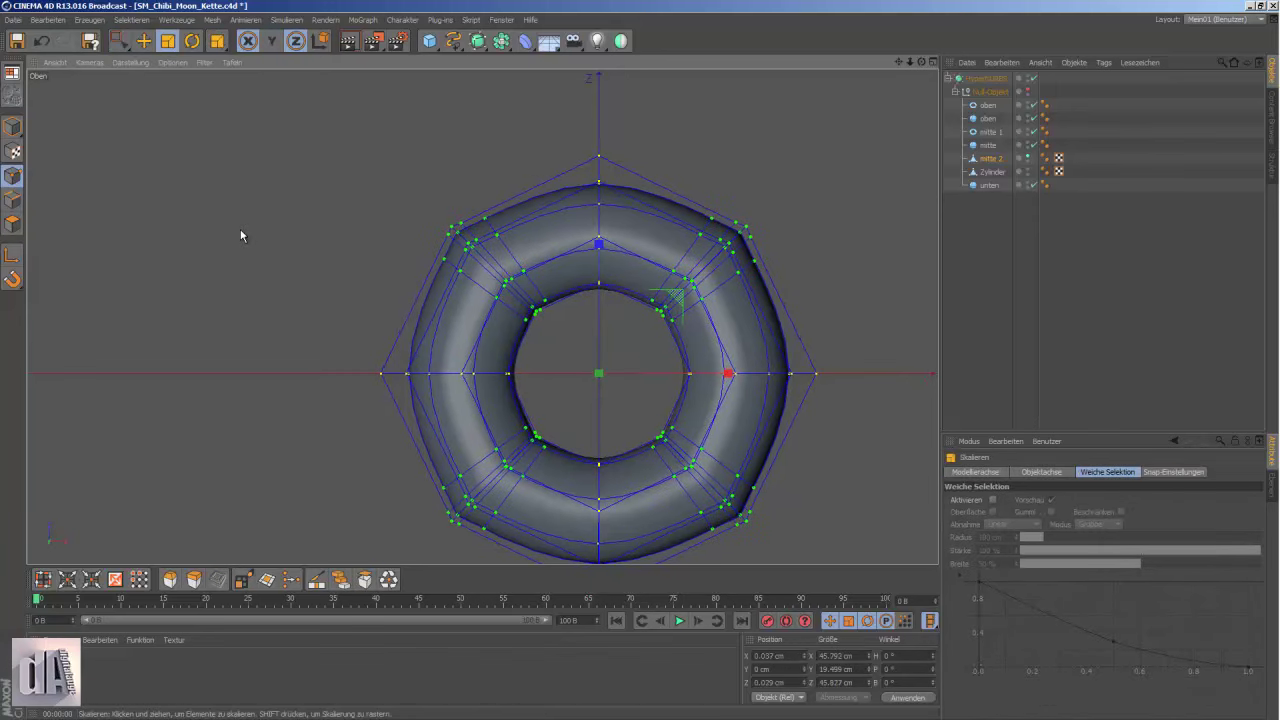
click(121, 42)
click(353, 175)
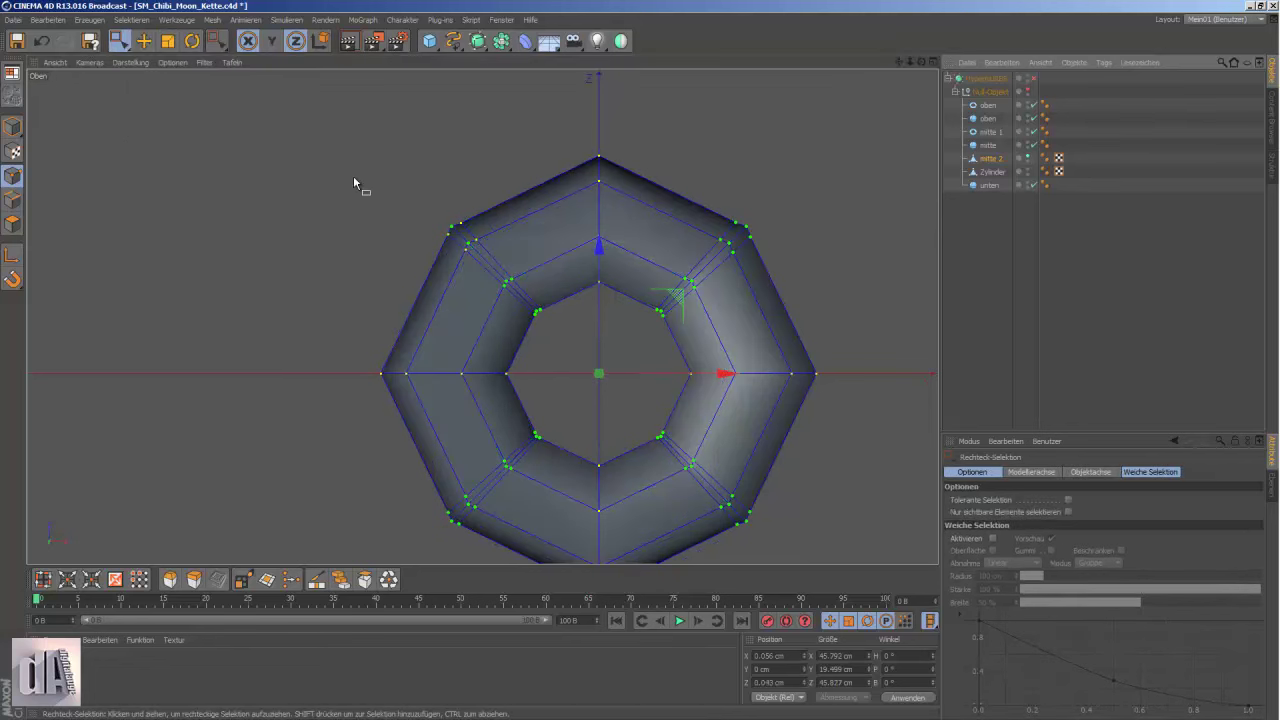
- Rescale the selected loop and inspect the rounded collar in perspective
key(F1)
mouse_move(597, 452)
alt+mouse_down()
mouse_move(877, 434)
mouse_move(320, 197)
alt+mouse_up()
key(F2)
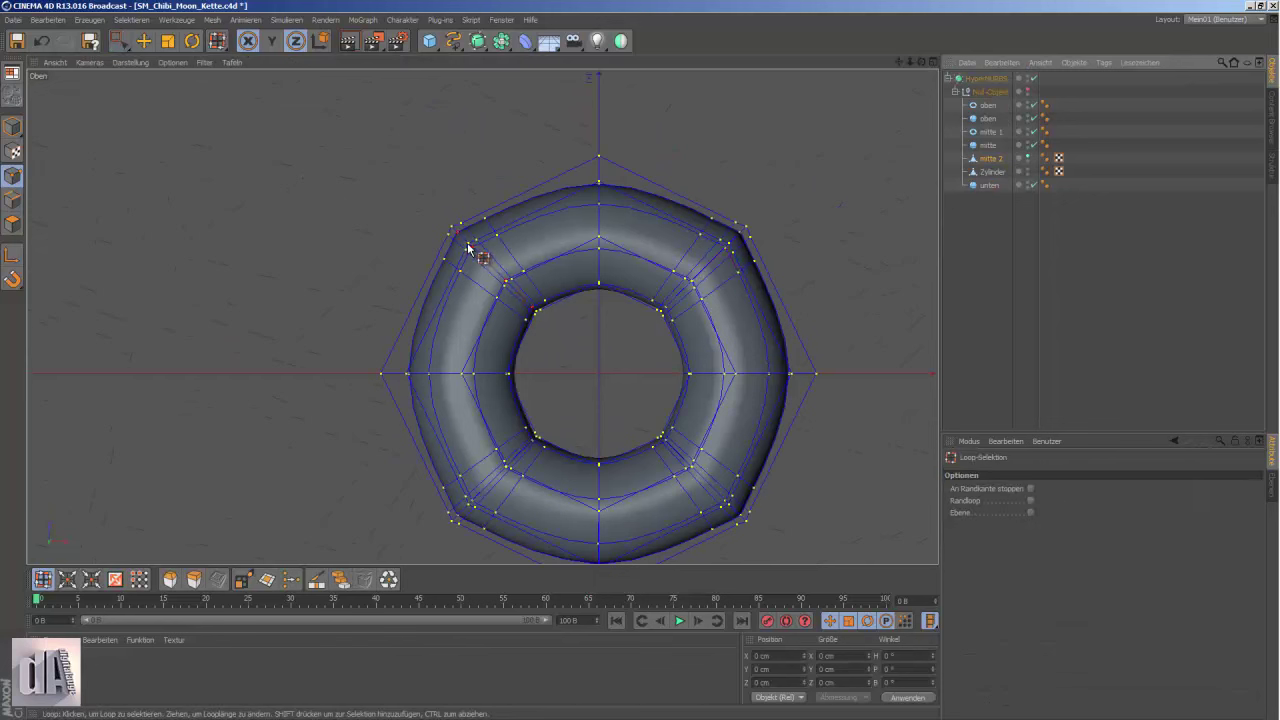
key(t)
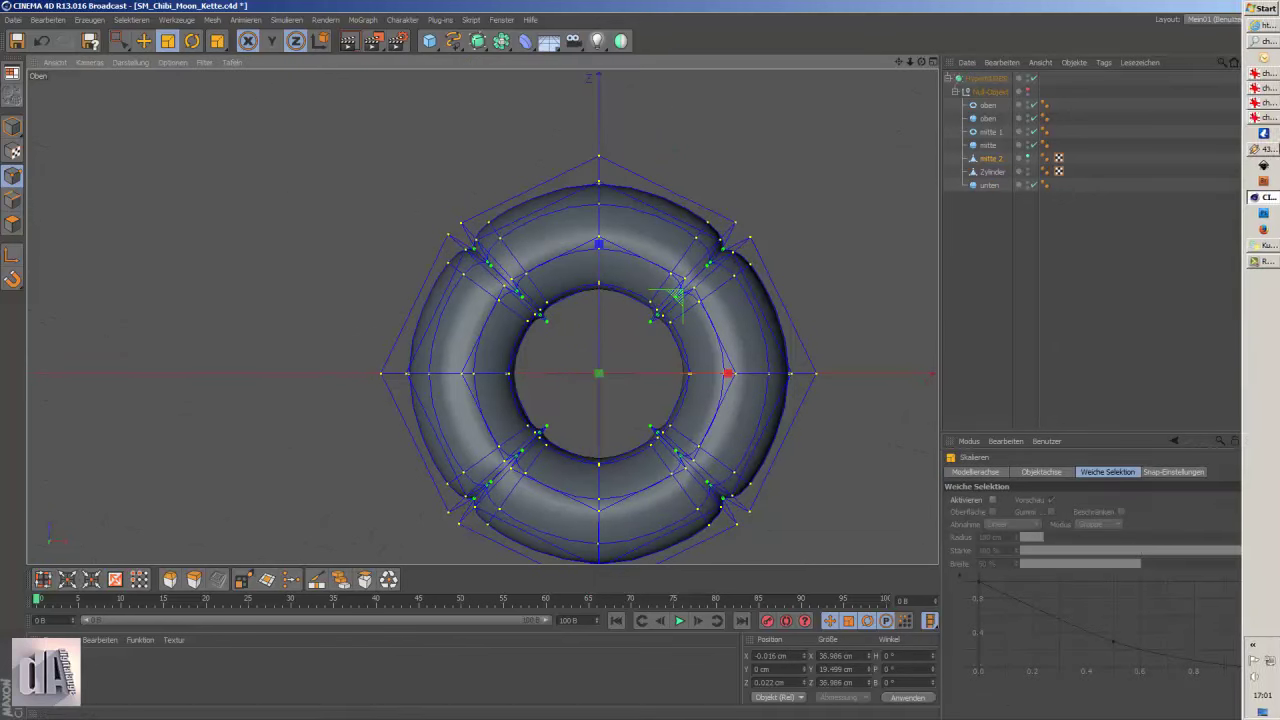
key(F1)
mouse_move(629, 302)
alt+mouse_down()
mouse_move(700, 506)
mouse_move(677, 549)
mouse_move(591, 189)
mouse_move(243, 157)
mouse_move(640, 363)
mouse_move(427, 283)
alt+mouse_up()
click(1029, 277)
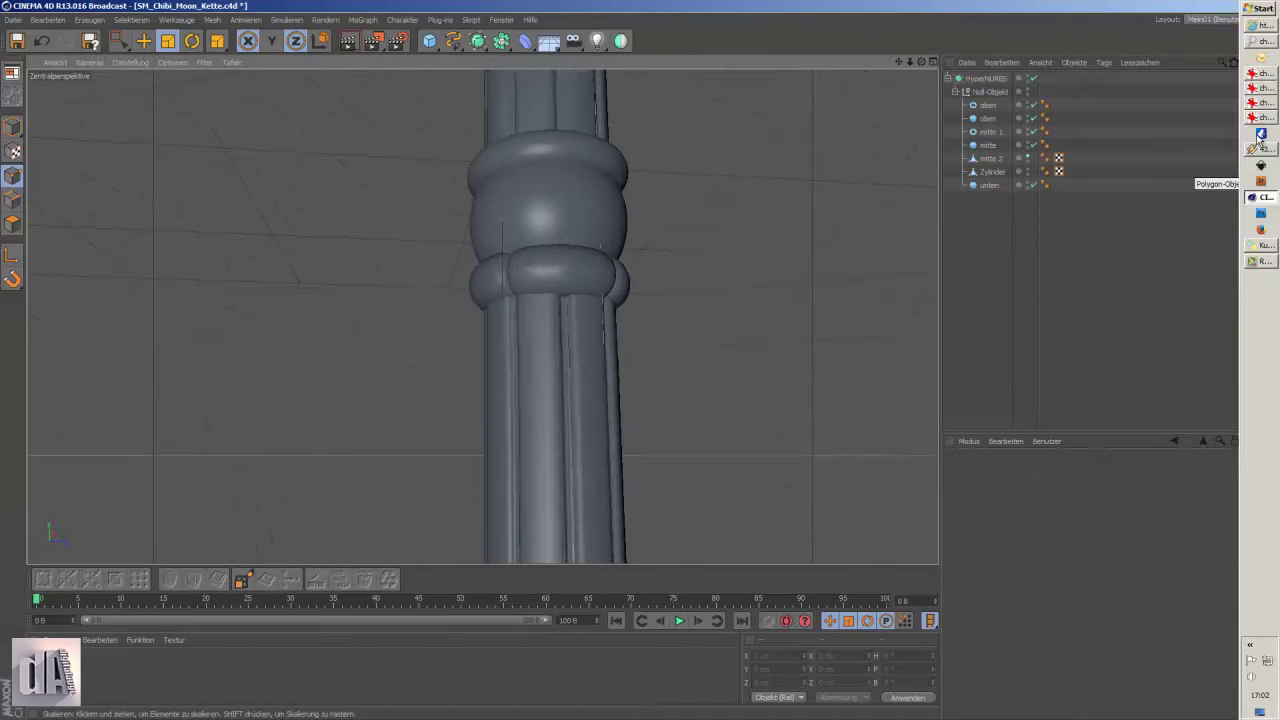
key(F4)
- Paste a ring copy named unten and select it in the Object Manager
scroll(522, 233, down, 3)
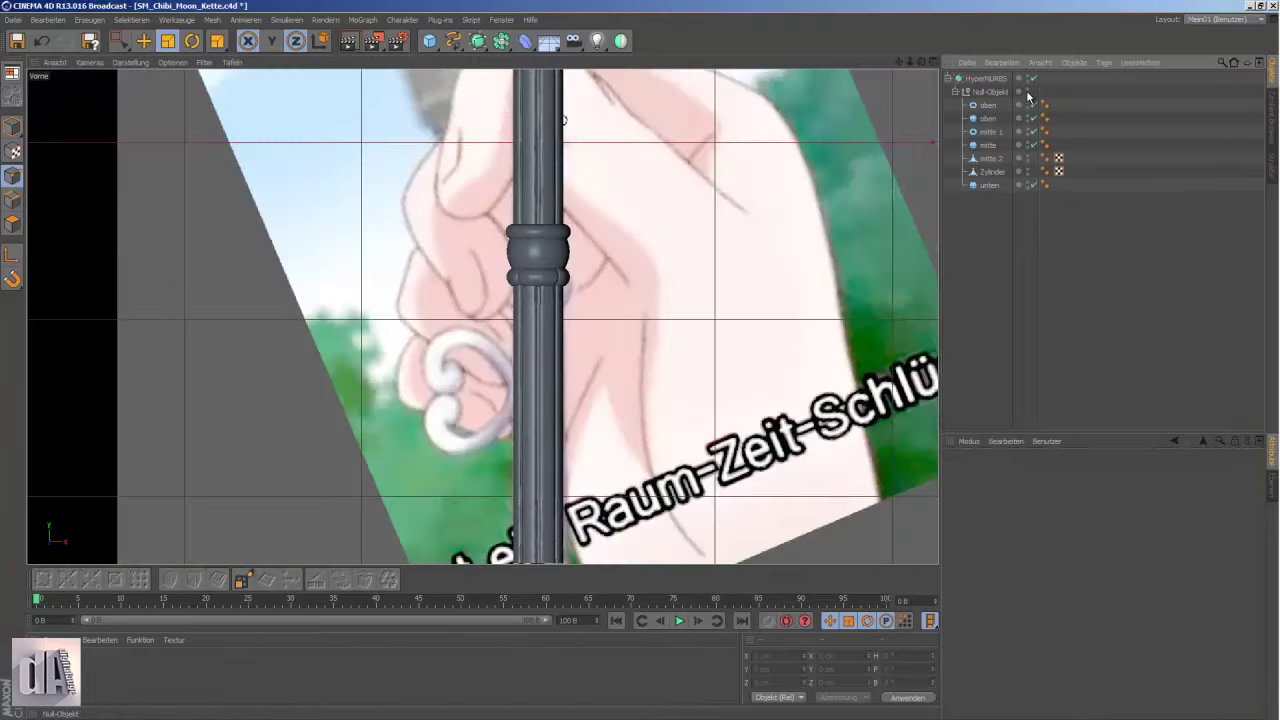
scroll(688, 325, down, 2)
key(ctrl+v)
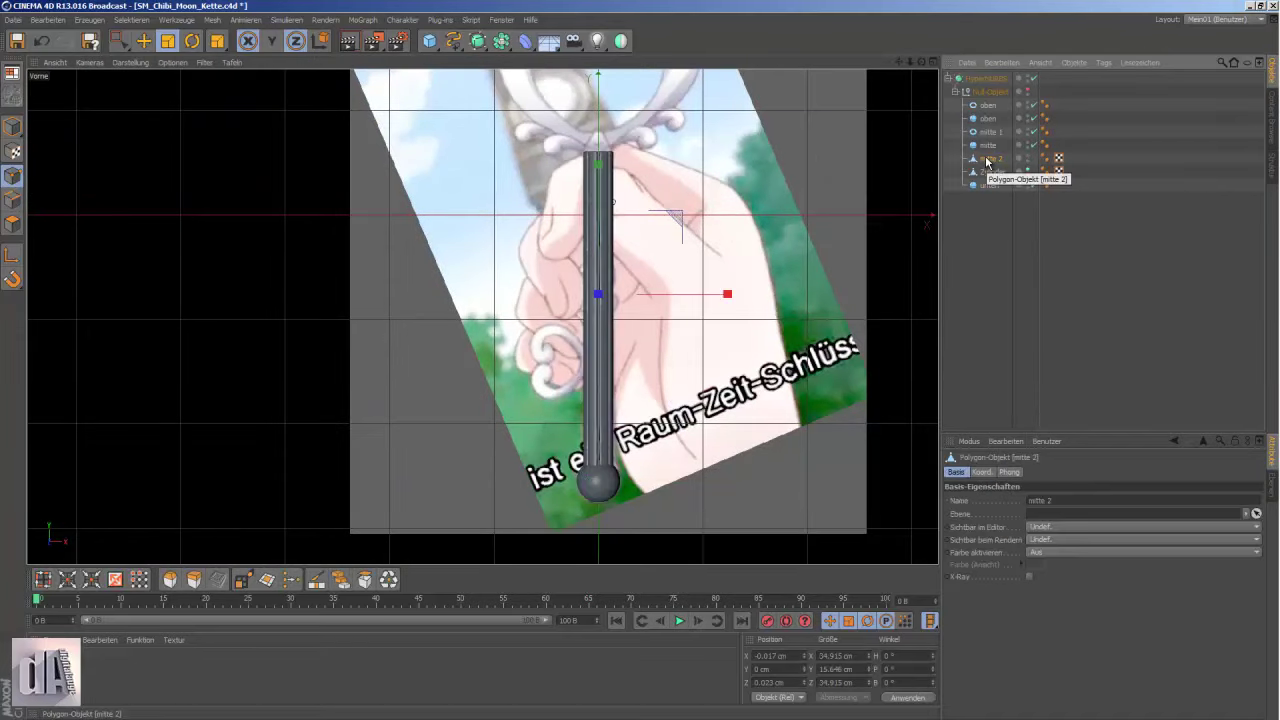
key(e)
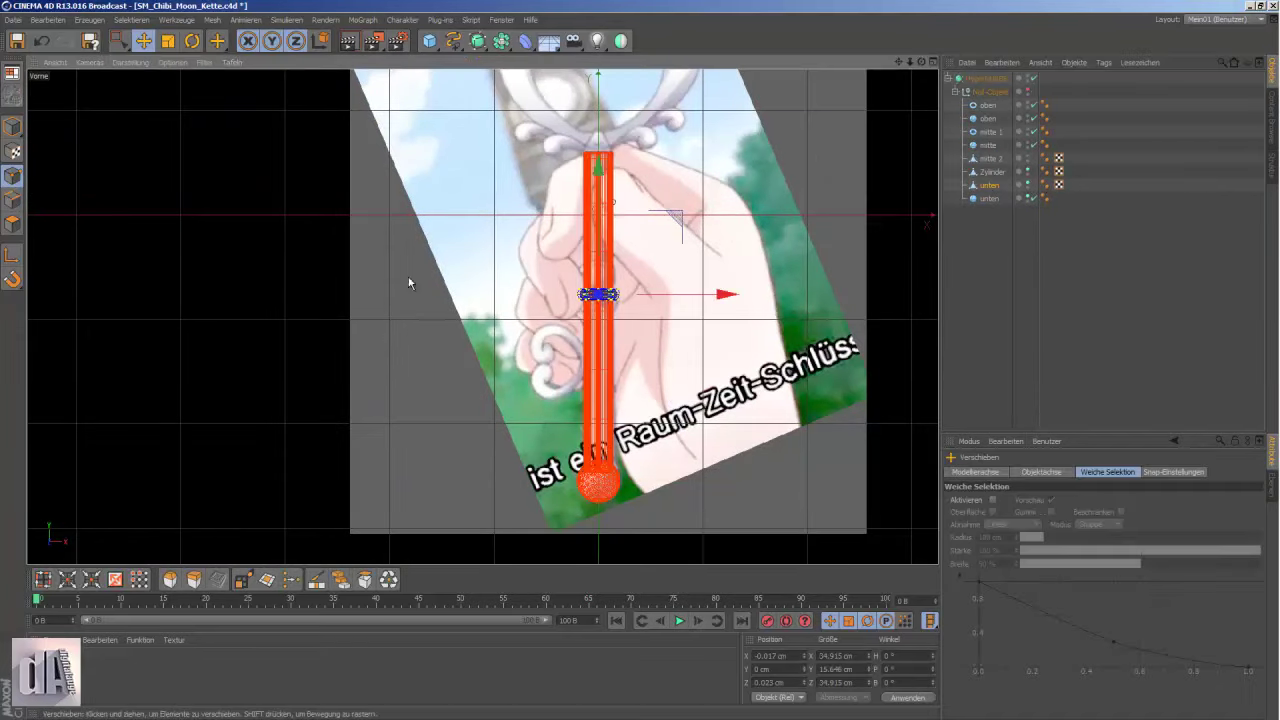
click(1262, 81)
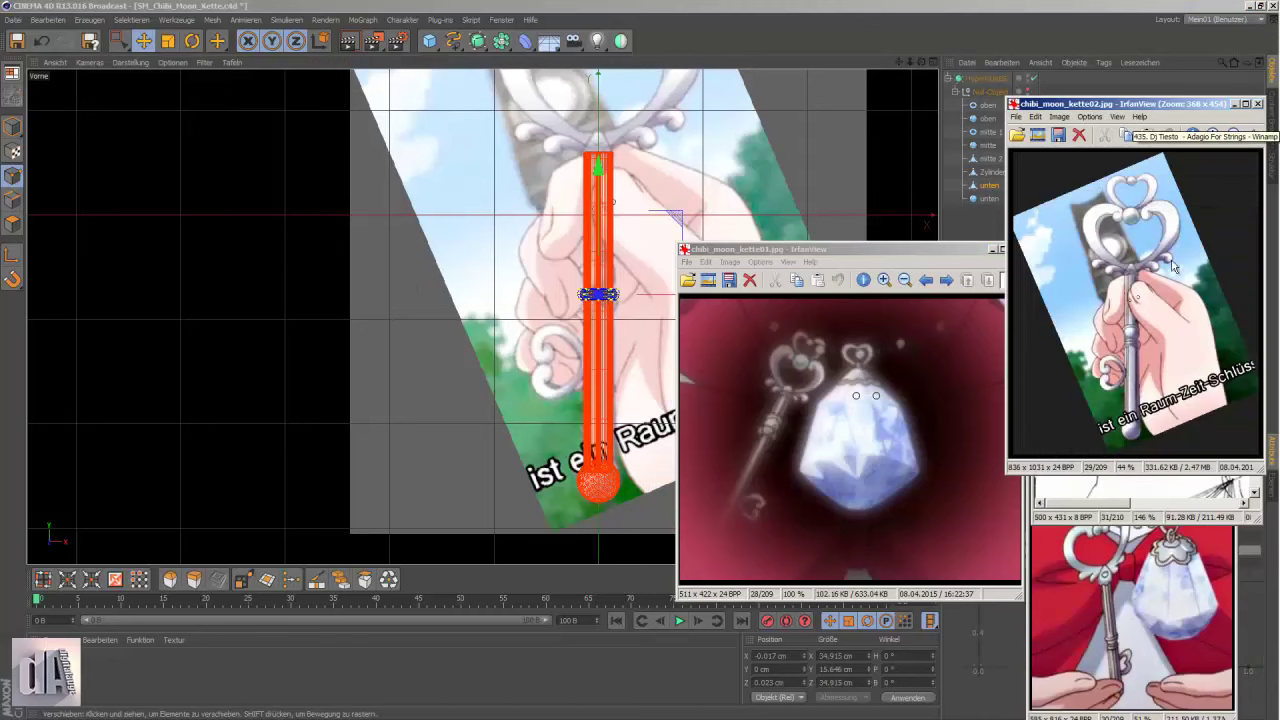
click(598, 170)
click(973, 80)
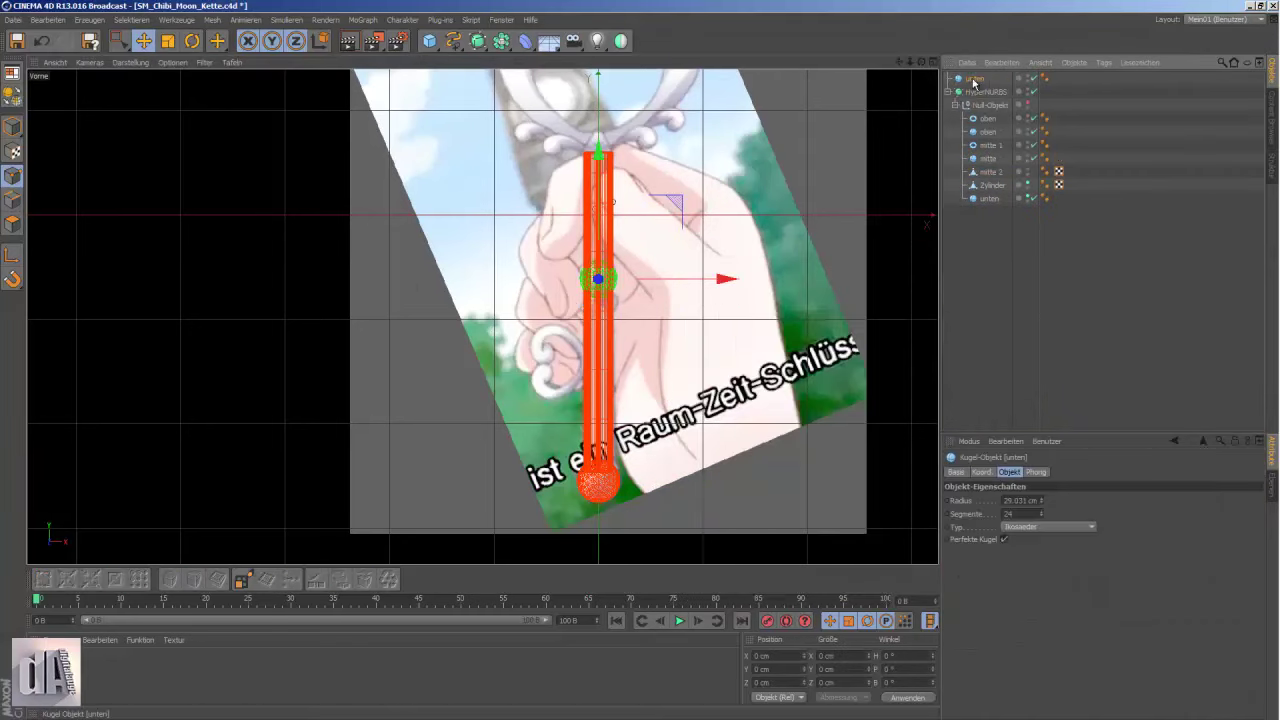
click(1028, 187)
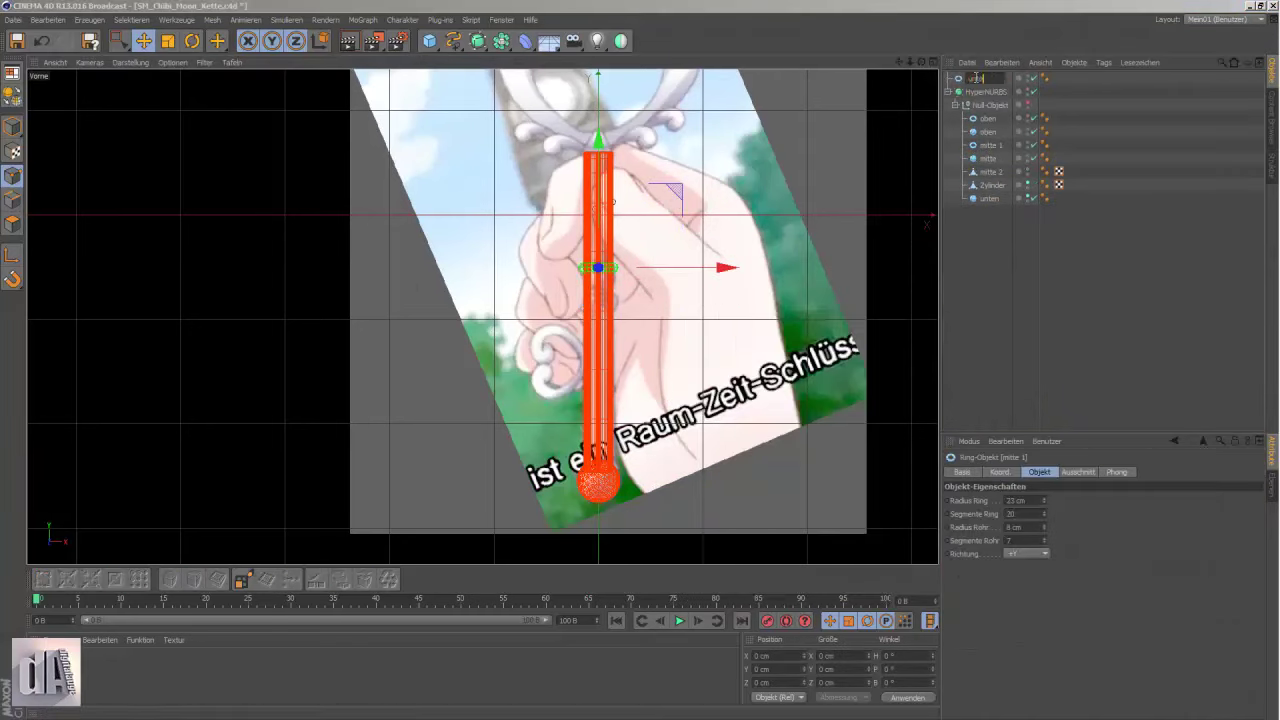
- Raise the unten ring in front view onto the top of the bottom sphere
key(F1)
scroll(560, 300, down, 3)
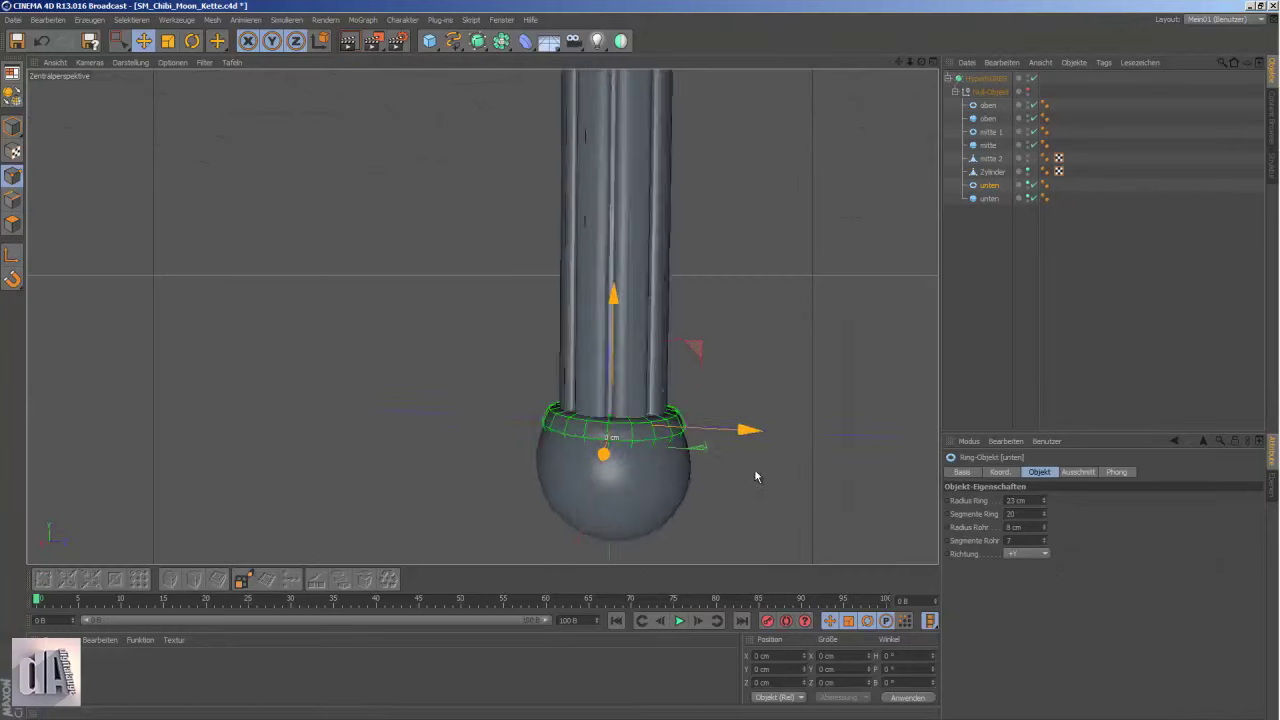
alt+drag(757, 471, 586, 388)
key(F4)
scroll(608, 500, up, 3)
drag(592, 252, 600, 220)
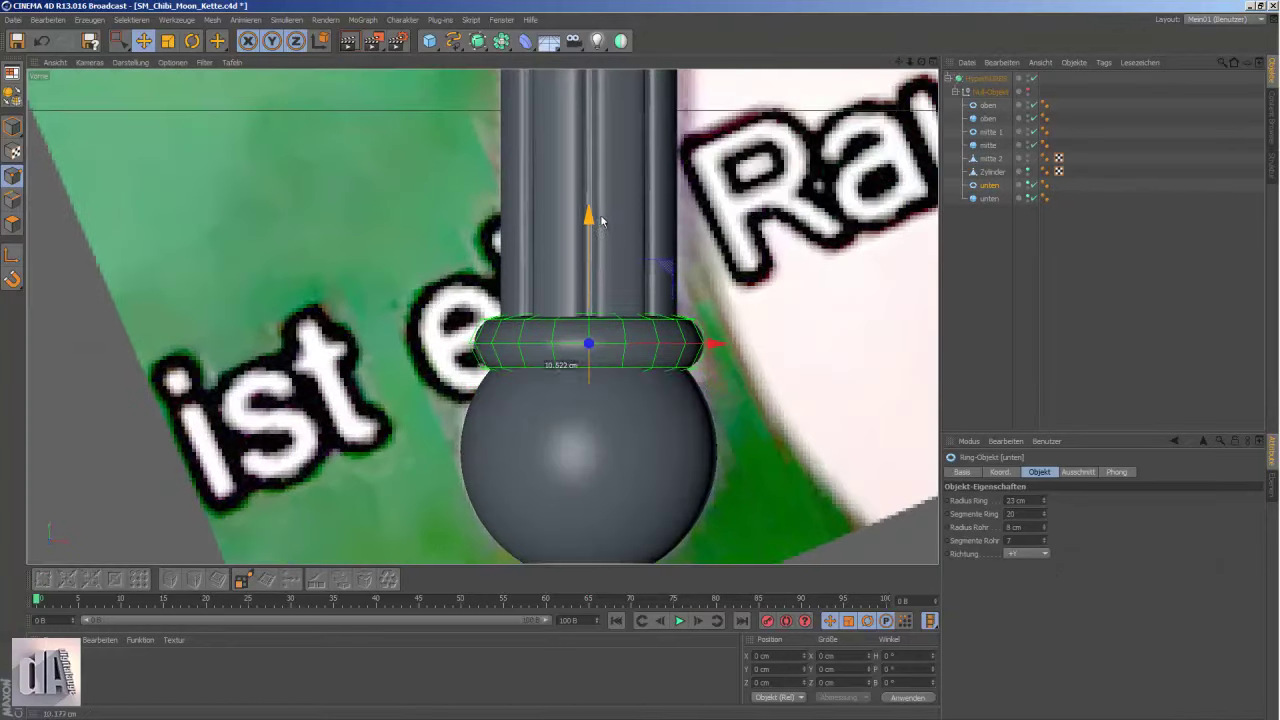
scroll(580, 330, down, 3)
scroll(575, 372, down, 3)
scroll(580, 440, down, 3)
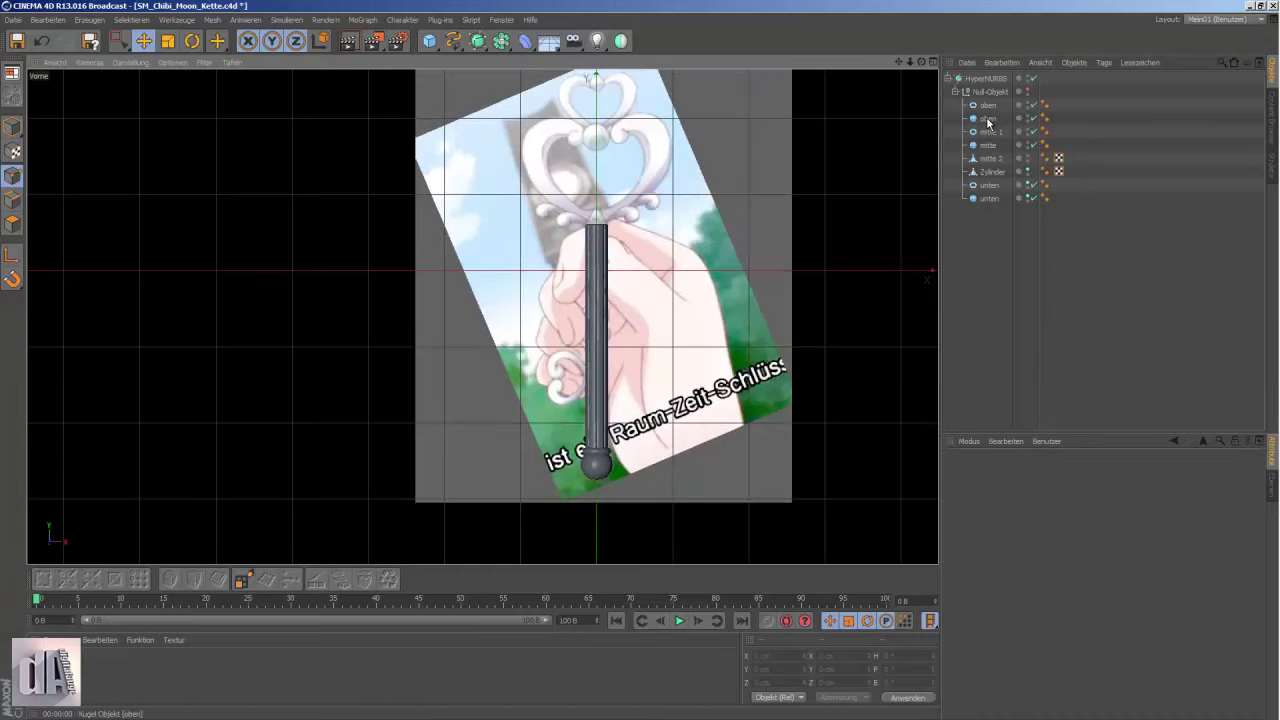
- Add sphere herz 1 and scale it inside the key's heart
click(970, 80)
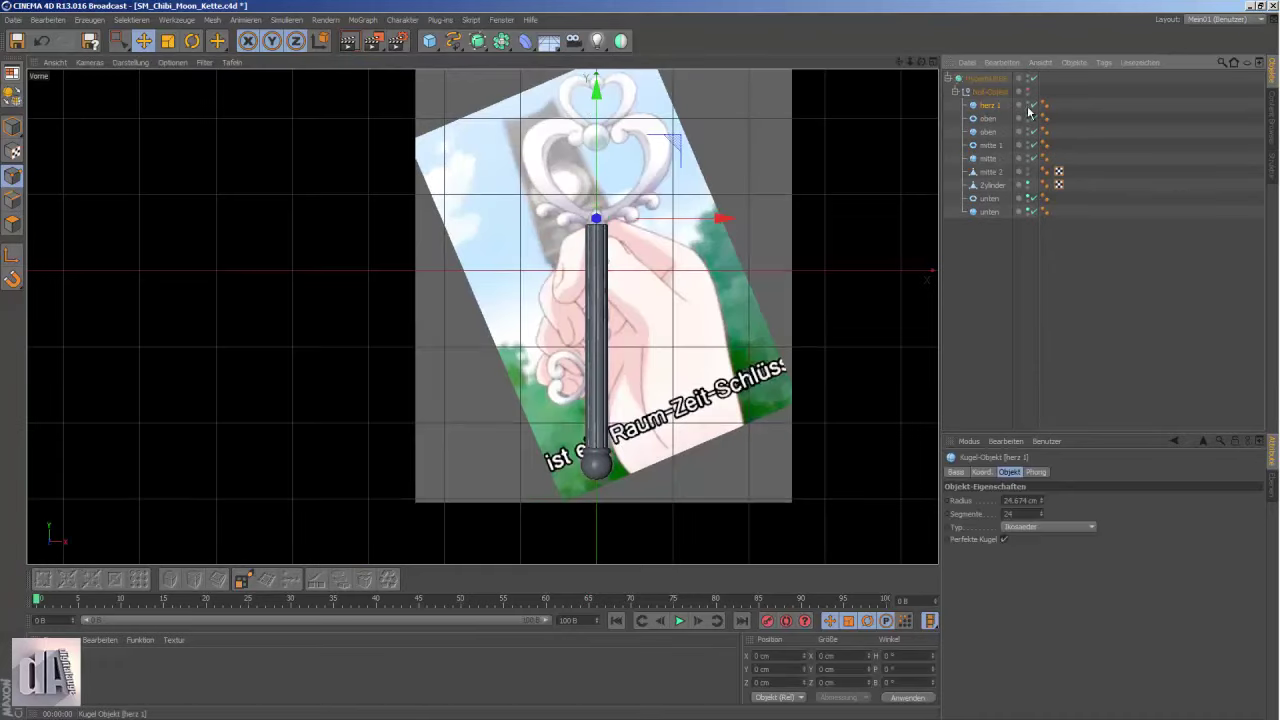
key(t)
scroll(600, 340, up, 2)
scroll(571, 181, up, 5)
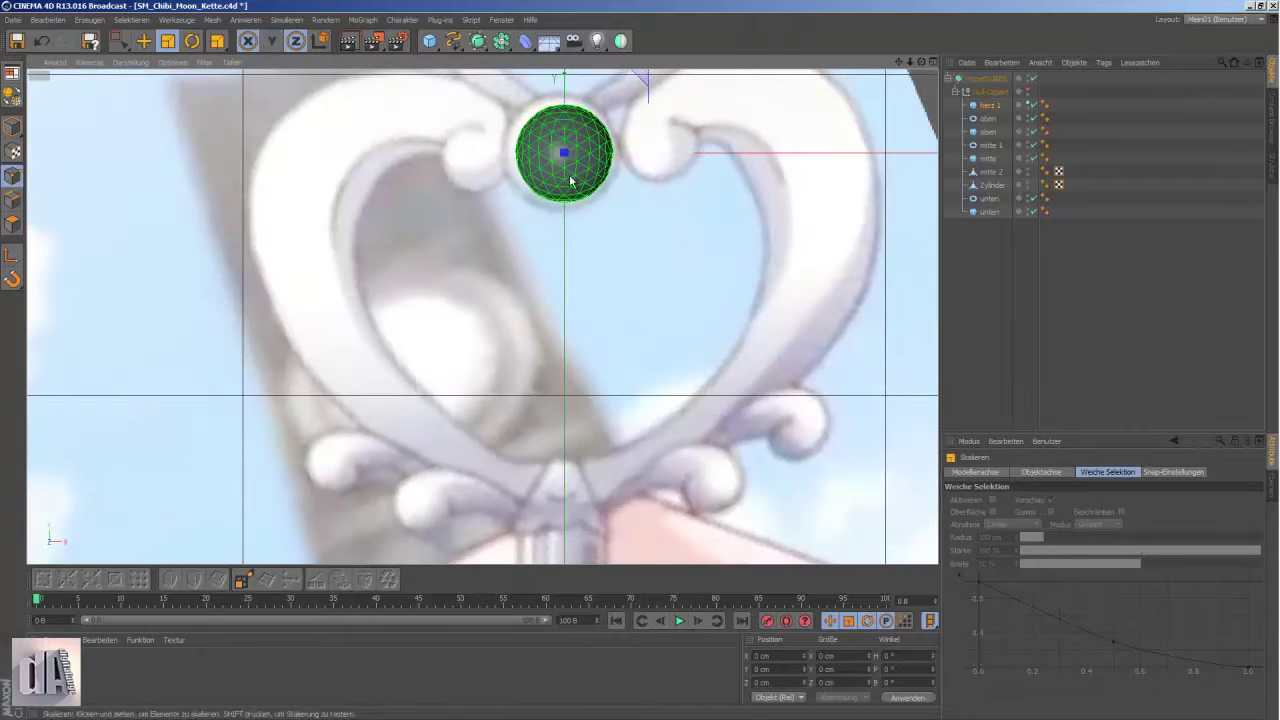
scroll(484, 430, down, 3)
scroll(484, 430, down, 3)
- Duplicate it as herz 2, shrink it to about 52%, and render a preview
key(ctrl+v)
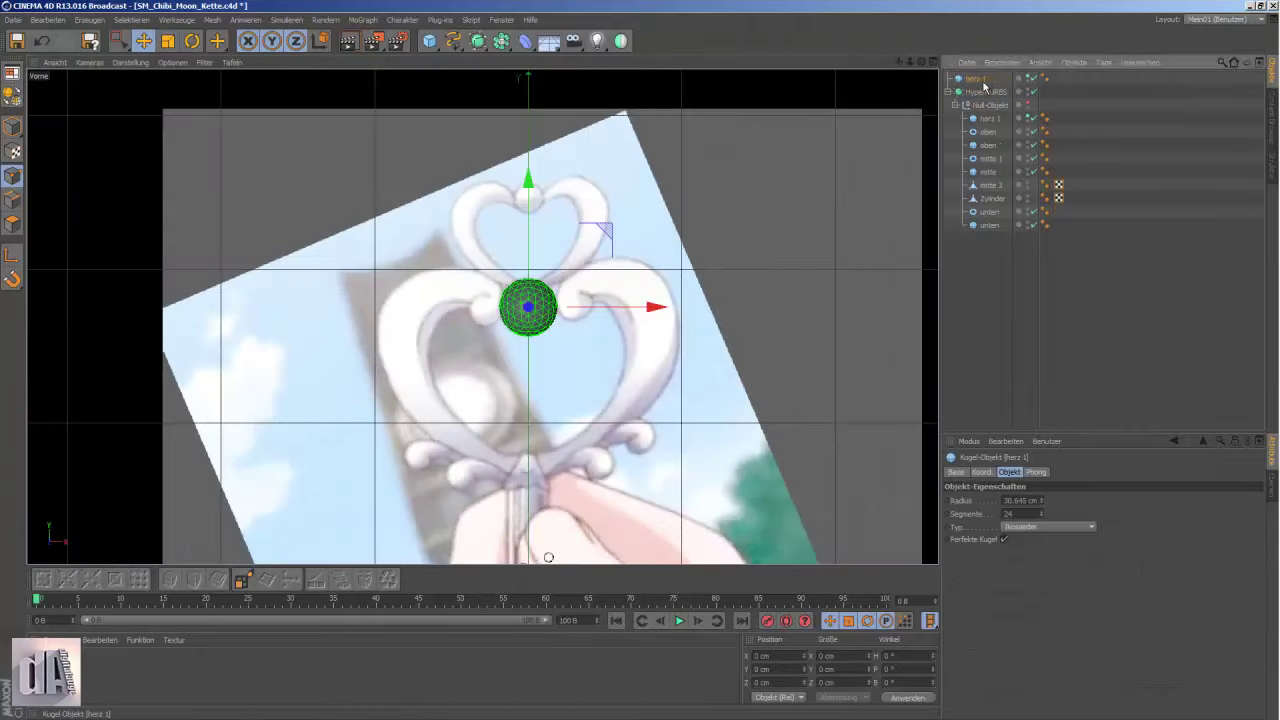
mouse_move(684, 96)
mouse_down()
mouse_move(543, 71)
mouse_move(588, 249)
mouse_up()
key(t)
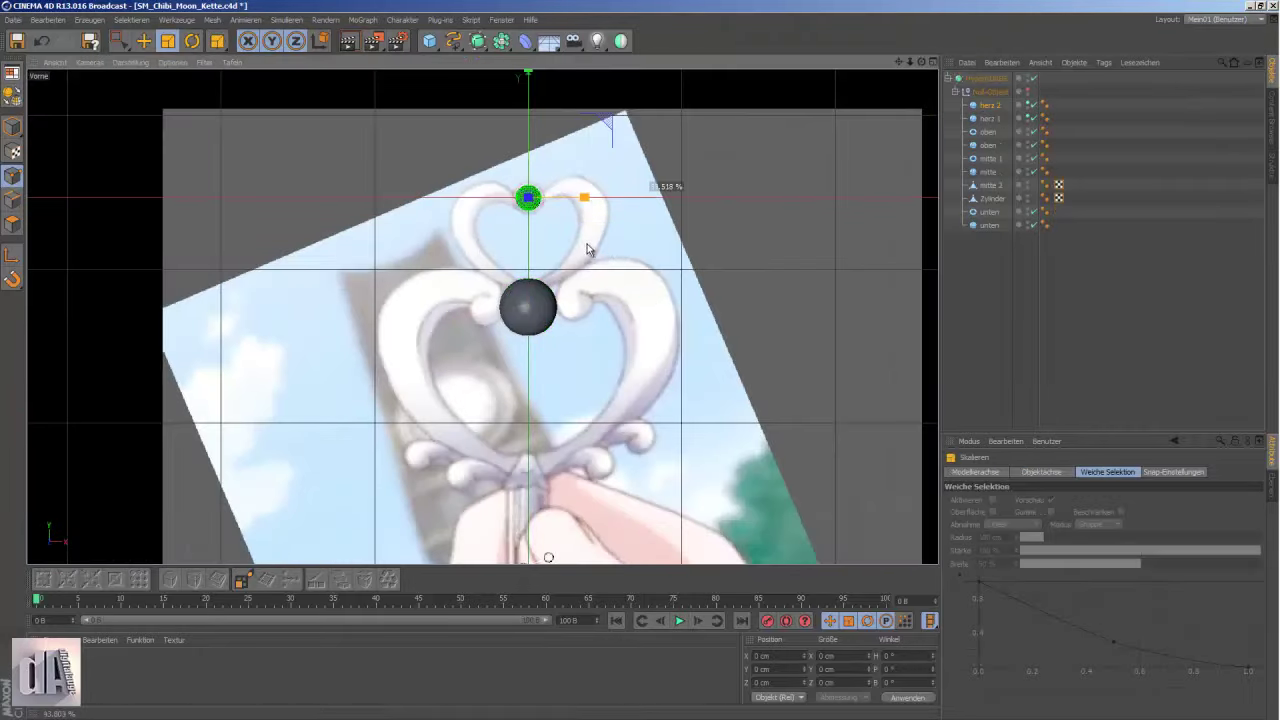
scroll(377, 152, down, 4)
click(491, 151)
scroll(590, 298, up, 2)
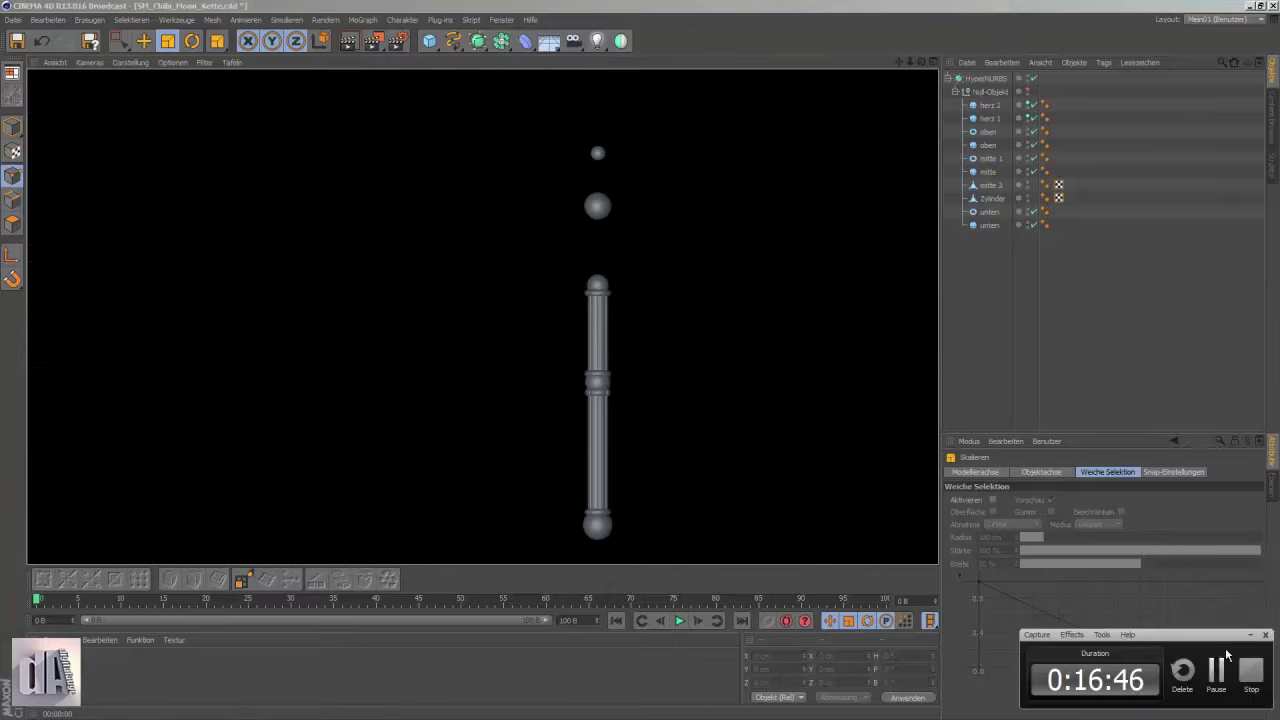
key(ctrl+r)
scroll(562, 284, up, 1)
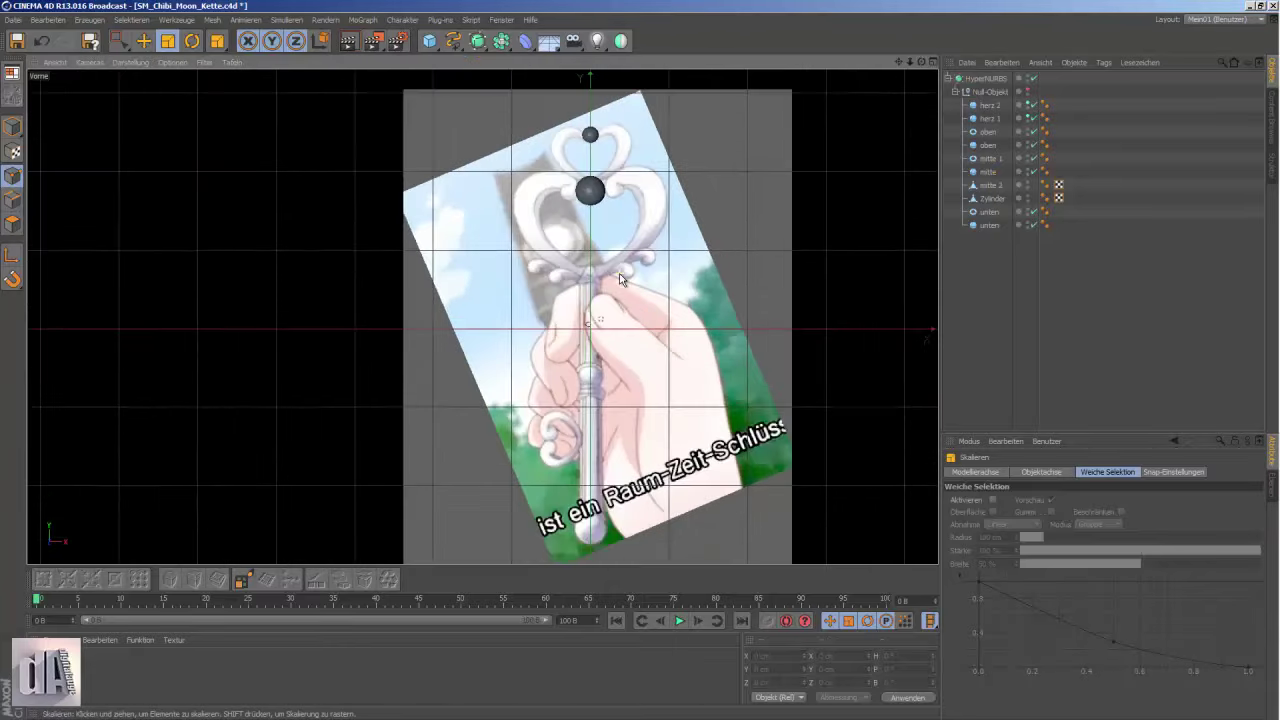
scroll(562, 284, up, 3)
- Add a cube beside the key shaft and display it as an outline
click(429, 41)
click(143, 41)
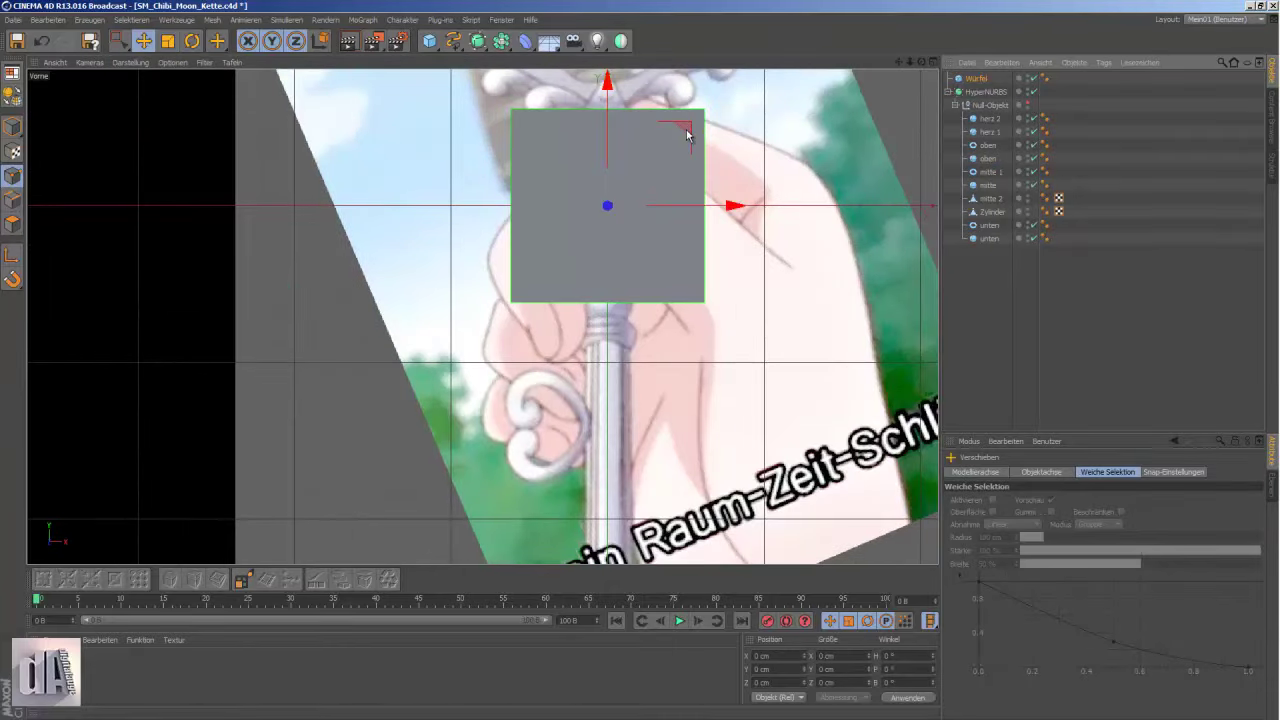
drag(607, 205, 545, 350)
click(130, 62)
click(160, 171)
scroll(616, 435, up, 2)
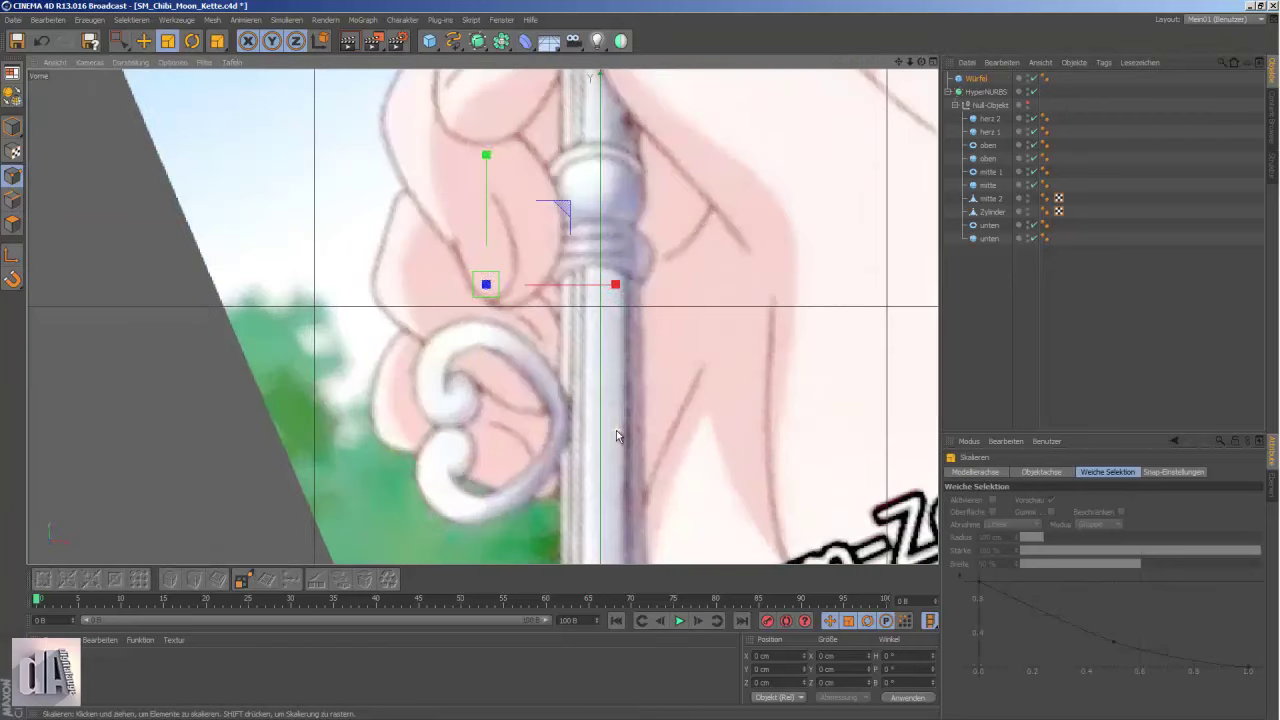
- Place the cube under a Symmetry object and nudge it to the heart's left curl
click(499, 44)
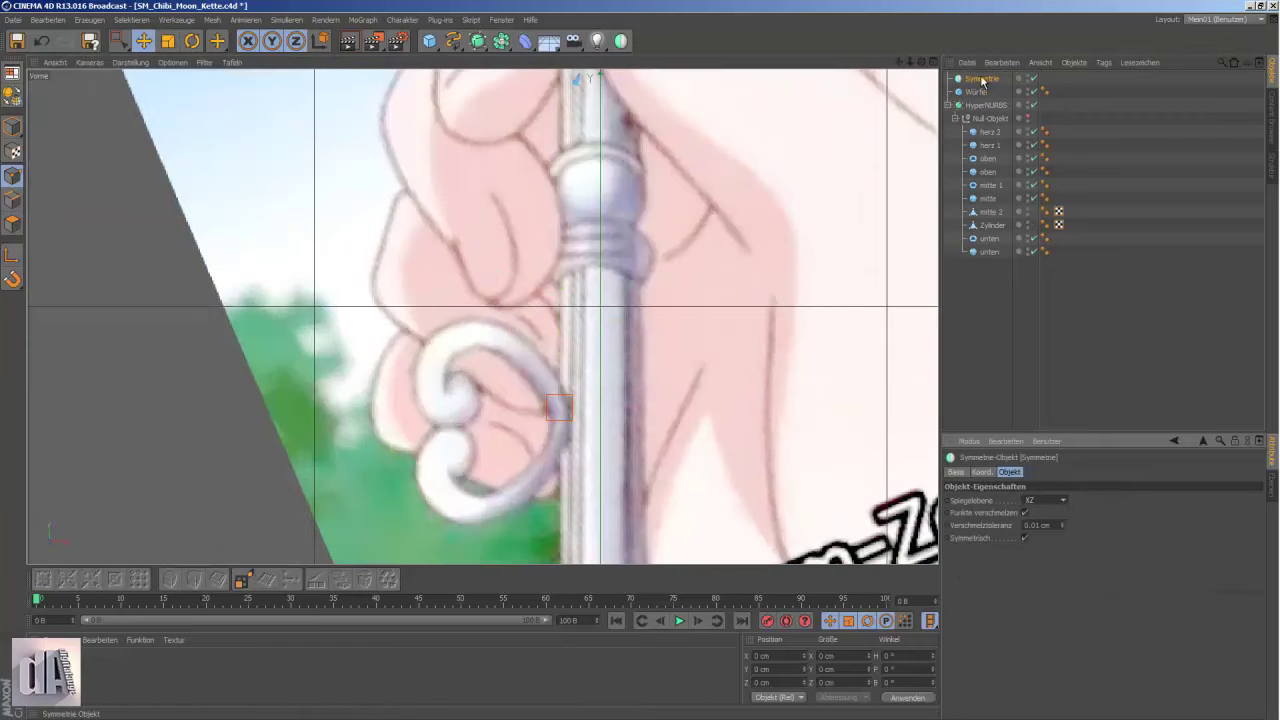
click(975, 91)
click(960, 79)
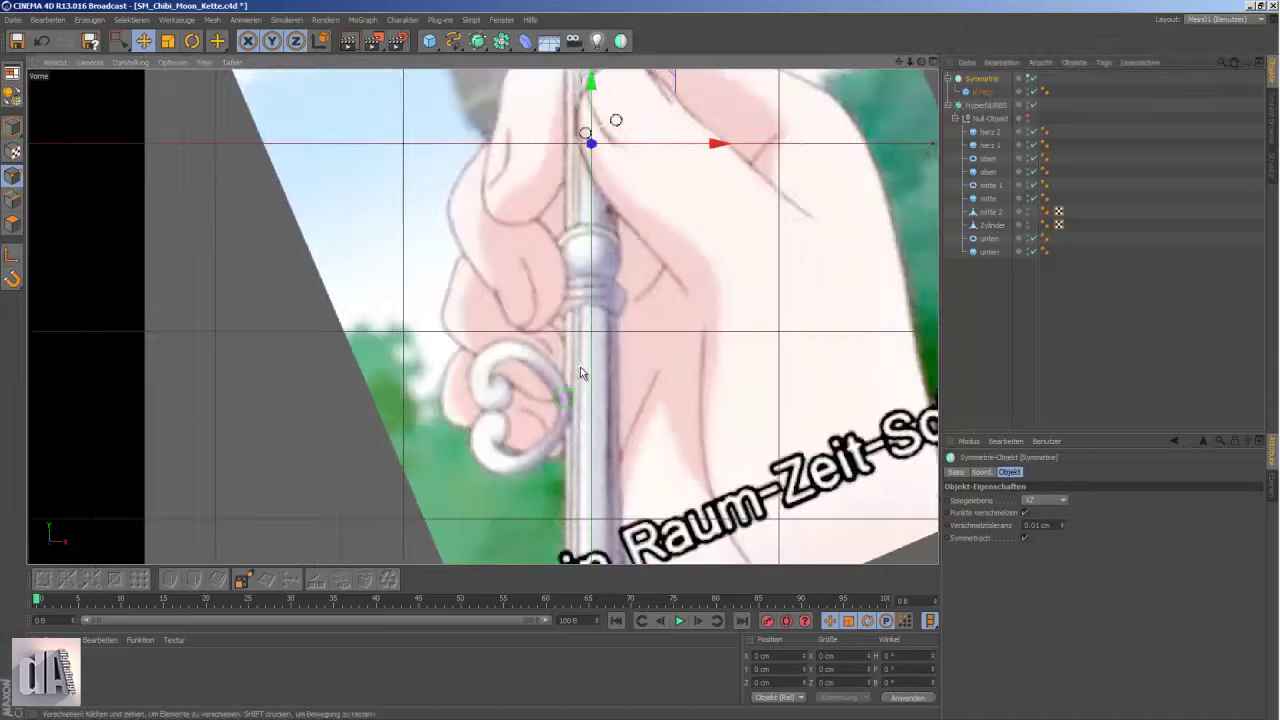
key(ctrl+shift+z)
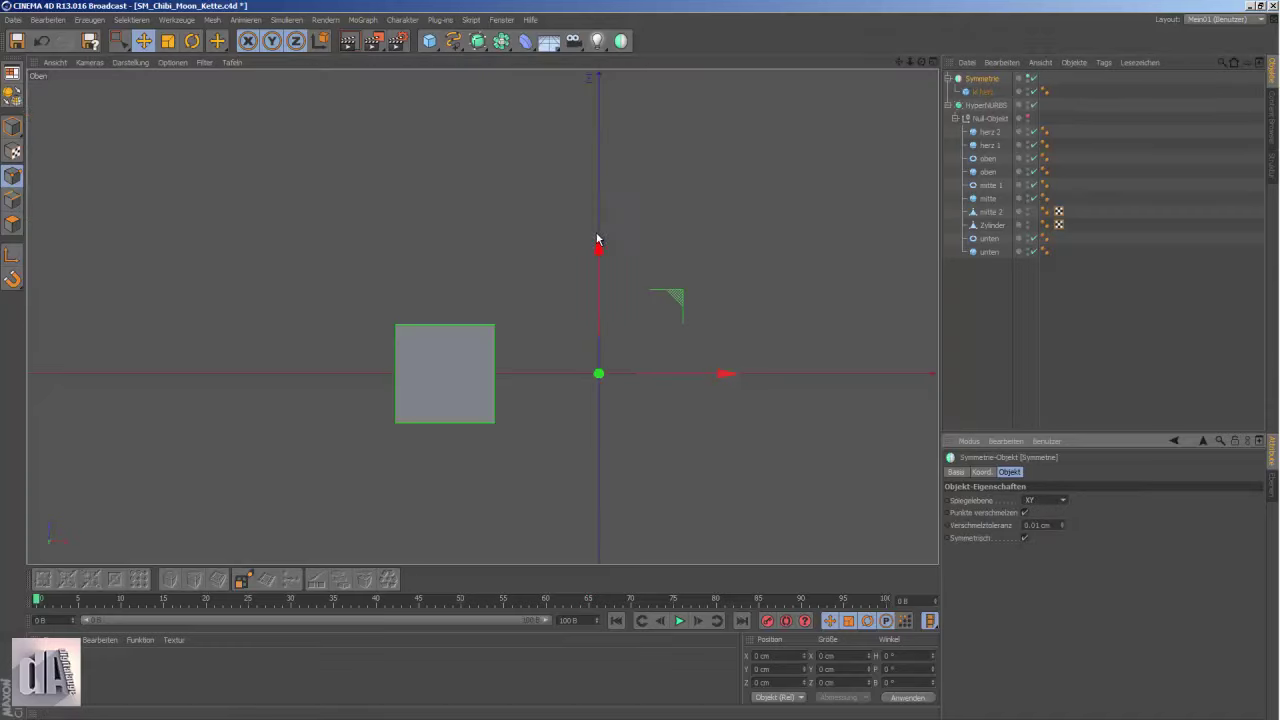
key(F1)
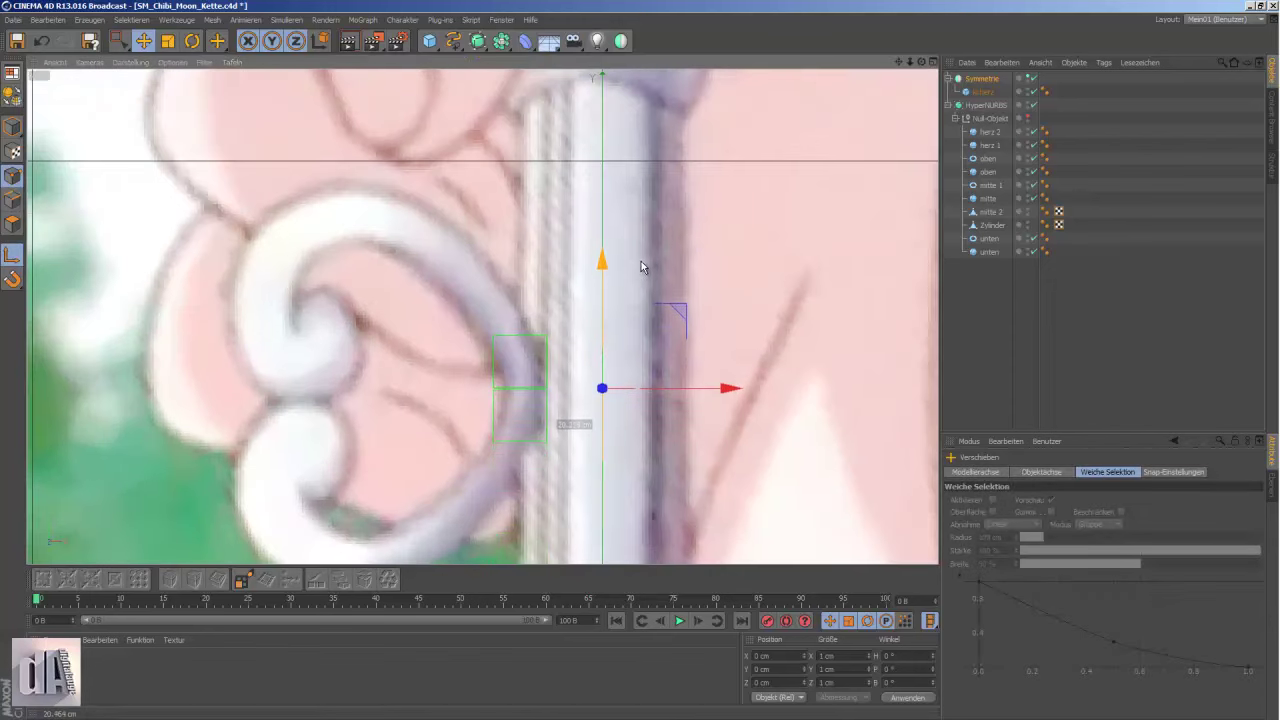
drag(641, 261, 645, 264)
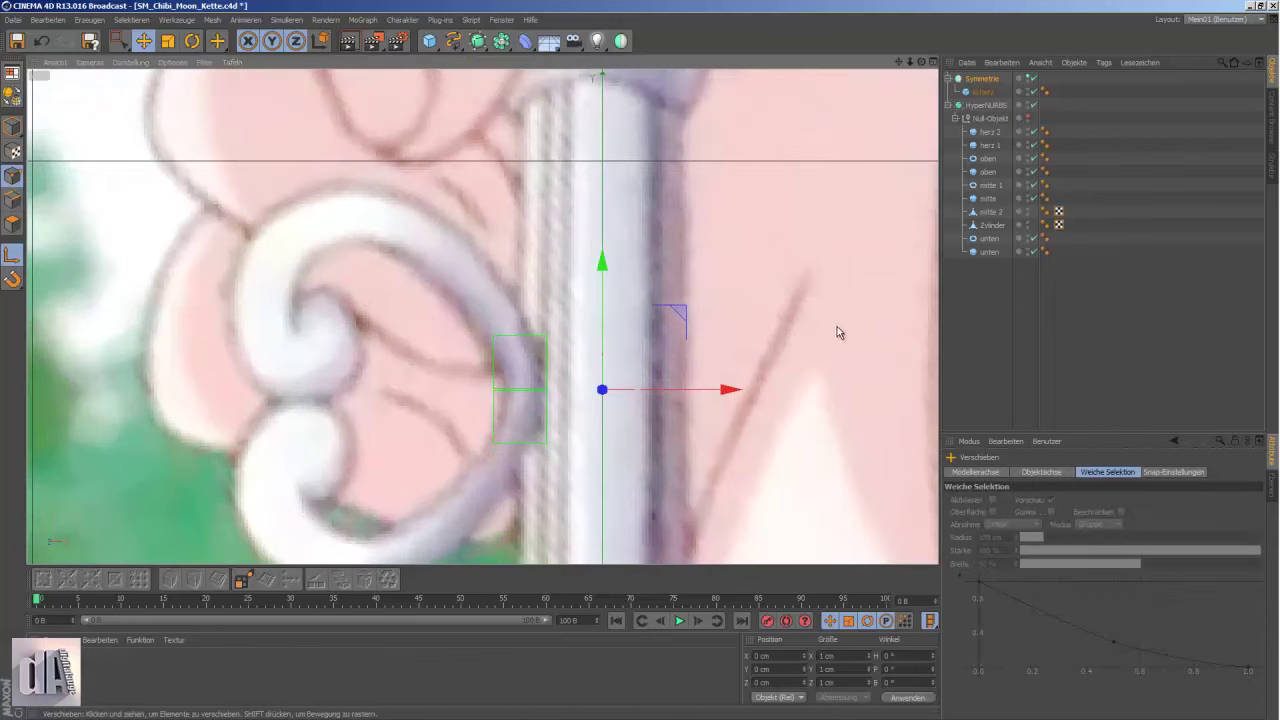
click(984, 91)
key(t)
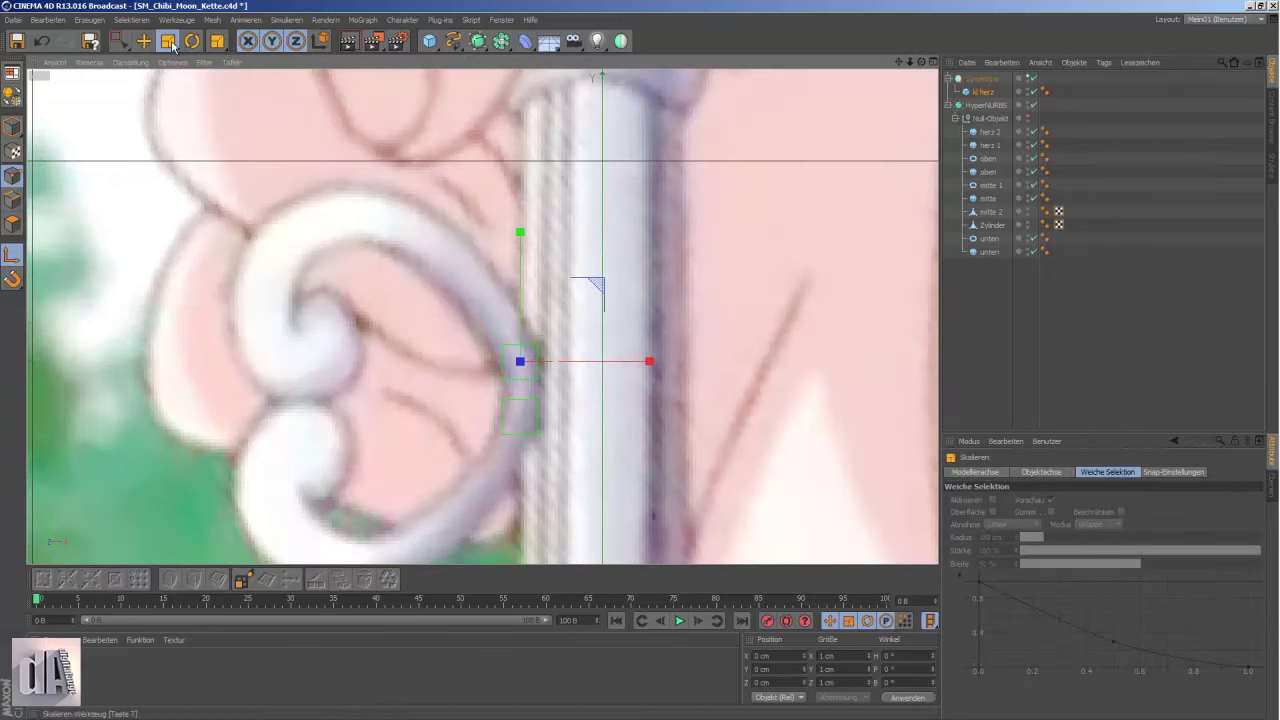
- Extrude the block's end face into a long segment, turning it up-left along the scroll top
click(12, 72)
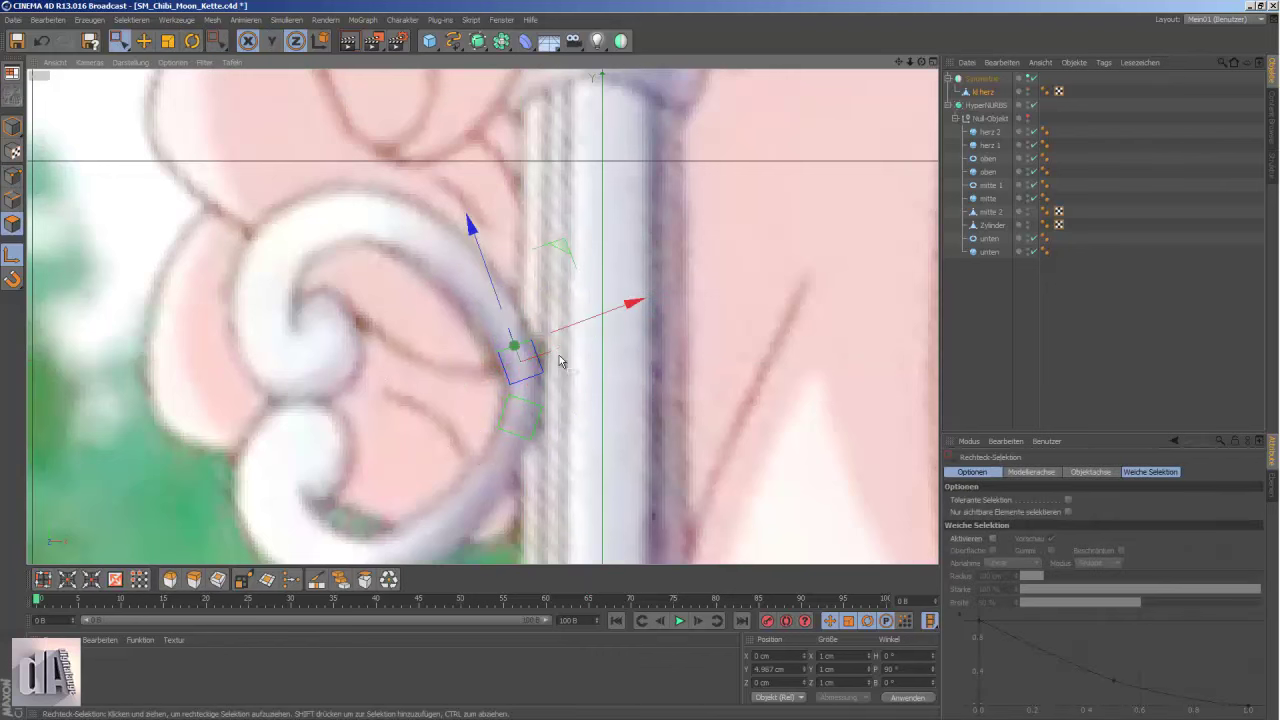
right_click(678, 191)
click(720, 330)
drag(636, 364, 230, 125)
key(r)
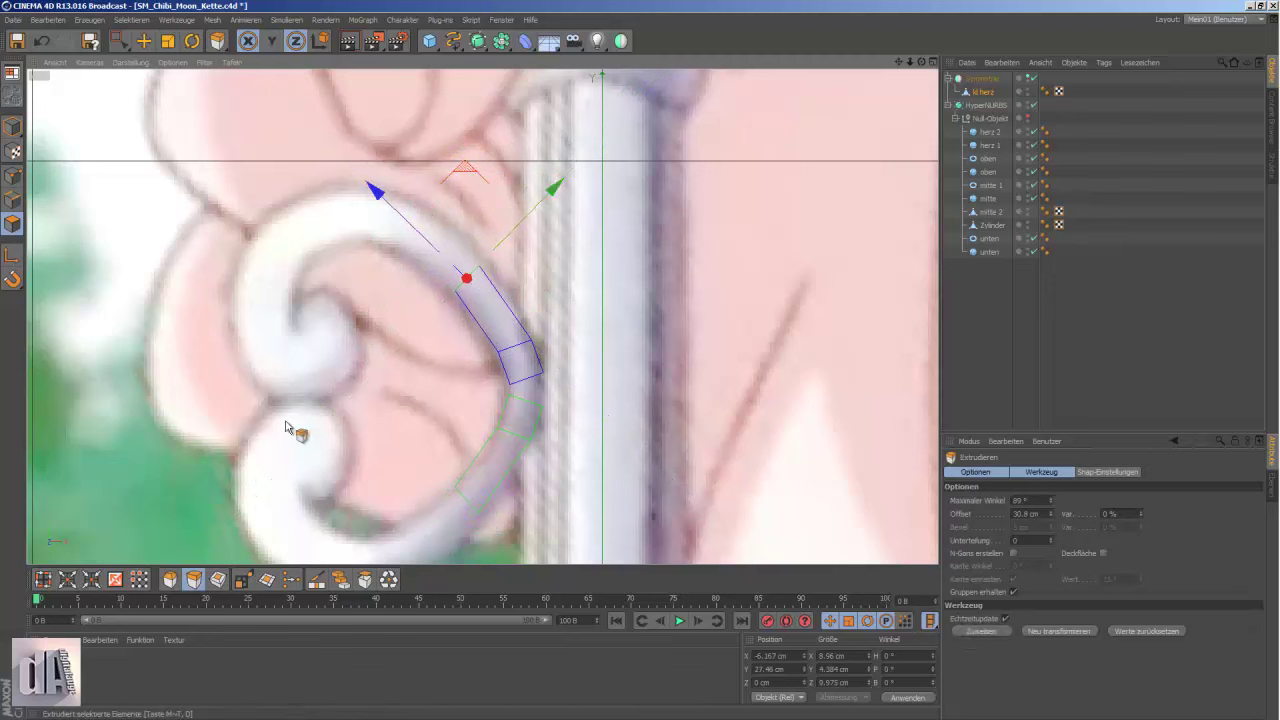
drag(467, 169, 390, 92)
key(r)
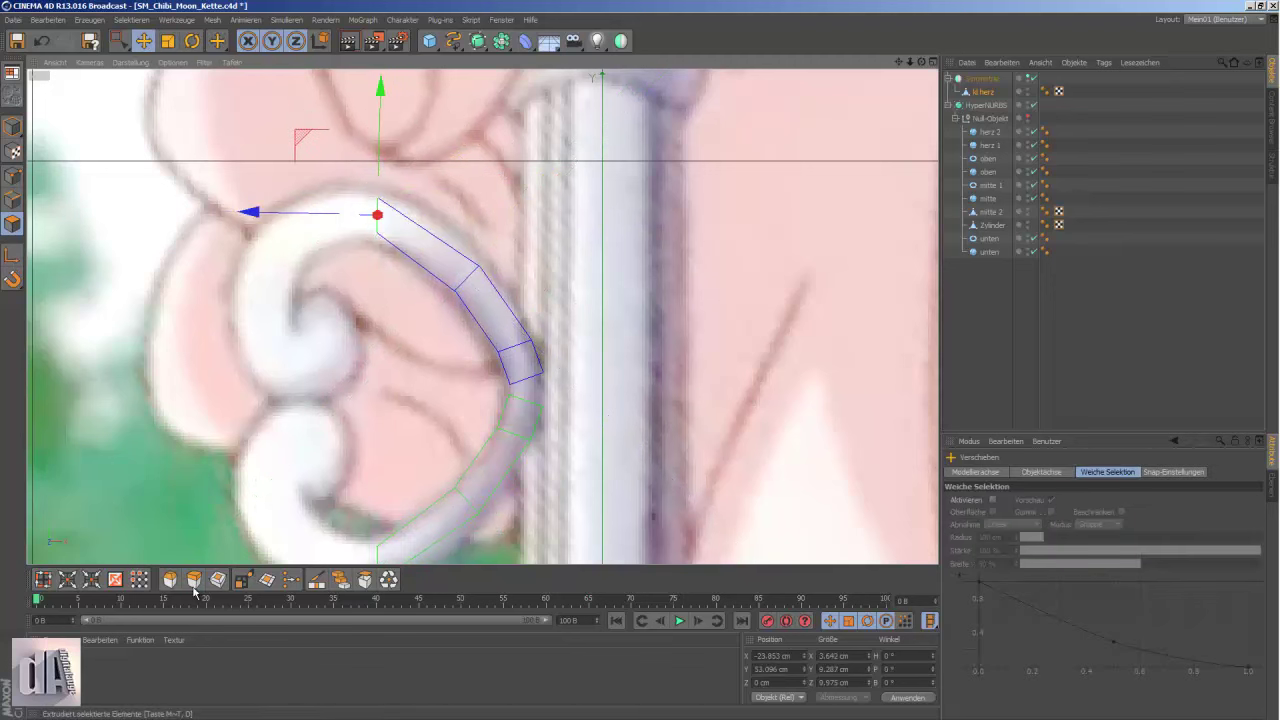
ctrl+drag(377, 214, 268, 212)
- Extrude further segments down-left so the scroll wraps around into a curl
ctrl+drag(287, 341, 214, 134)
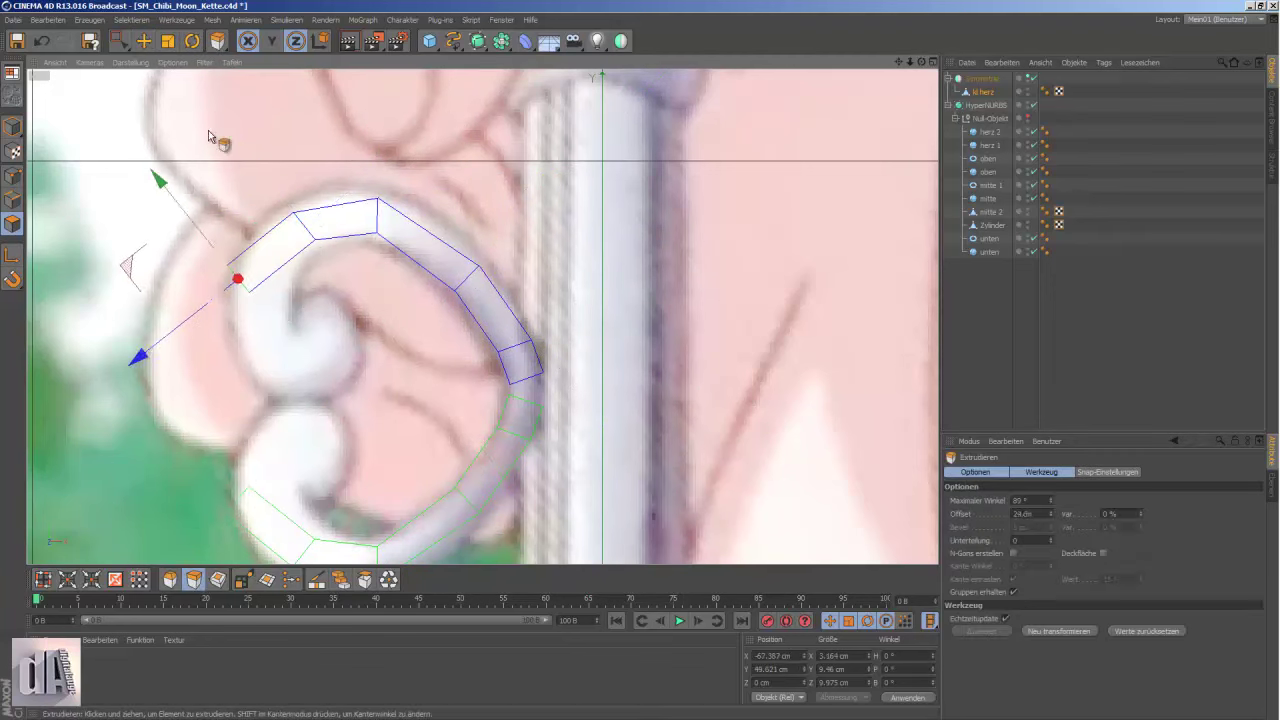
key(r)
key(e)
mouse_move(131, 251)
mouse_down()
mouse_move(286, 366)
mouse_move(220, 202)
mouse_up()
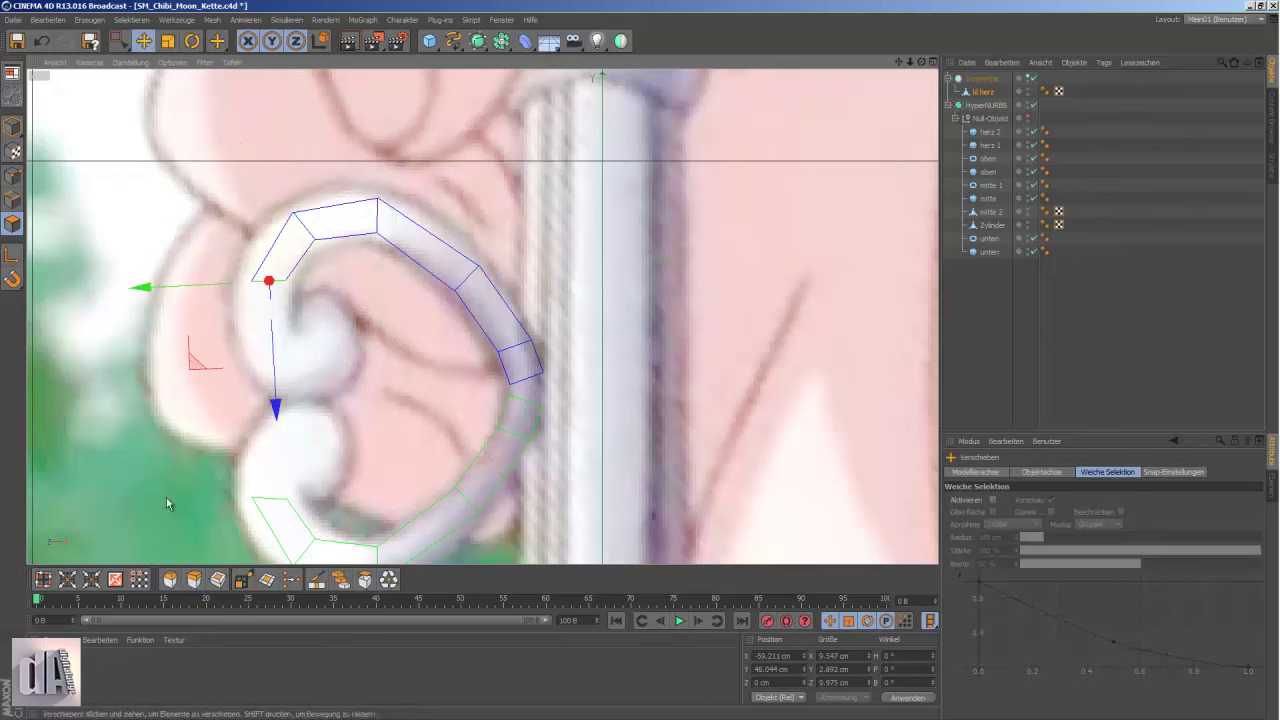
key(d)
drag(166, 497, 164, 277)
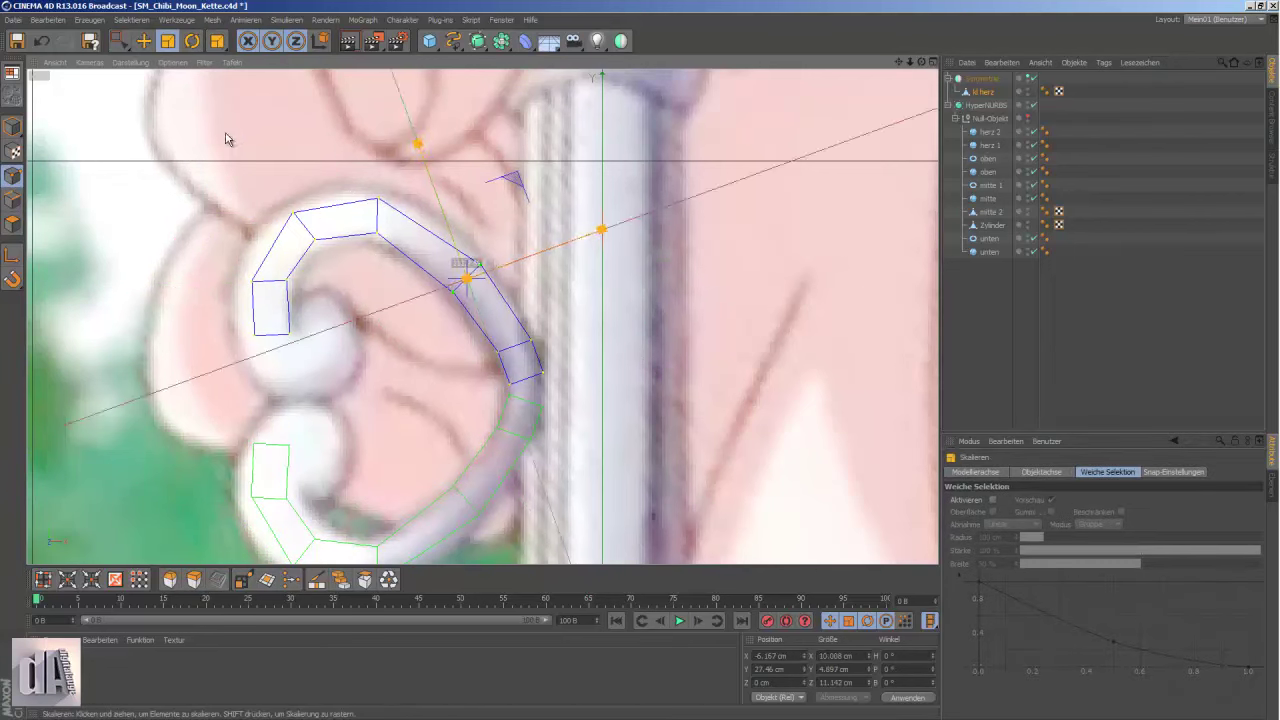
- Shift the scroll's left end into place and widen its end face
click(378, 200)
click(303, 226)
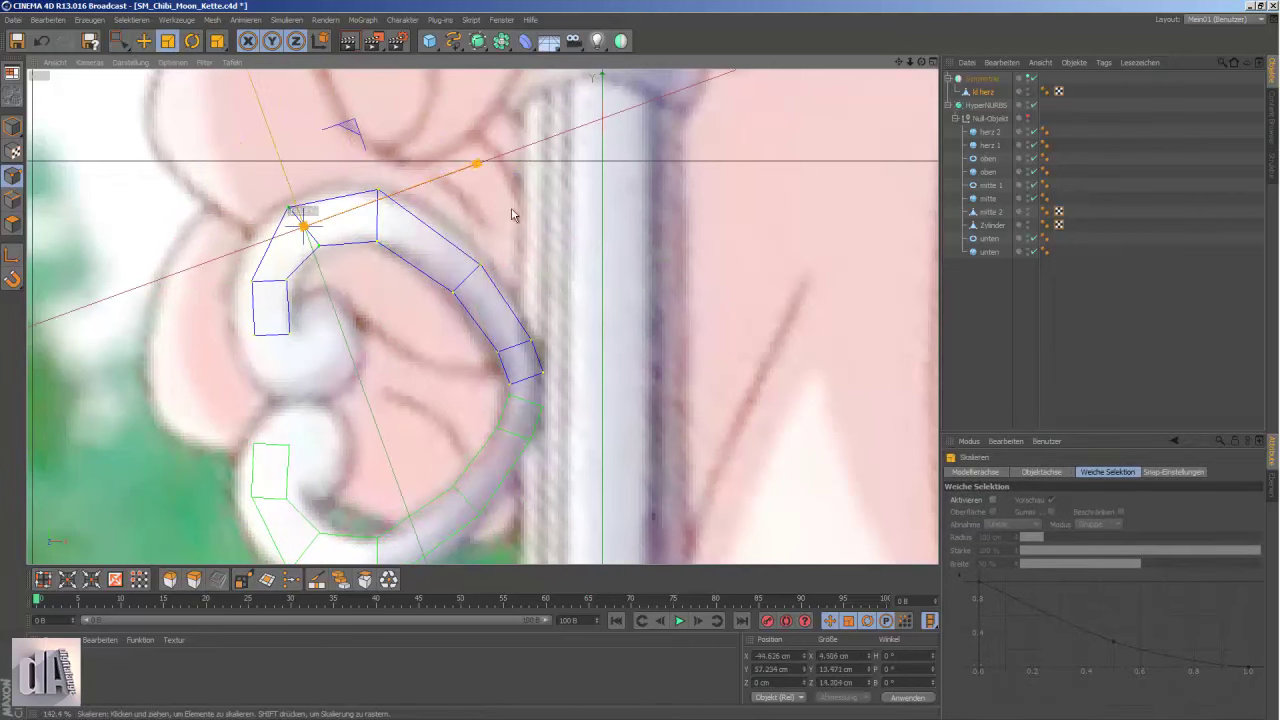
drag(214, 271, 305, 355)
key(t)
drag(390, 245, 462, 226)
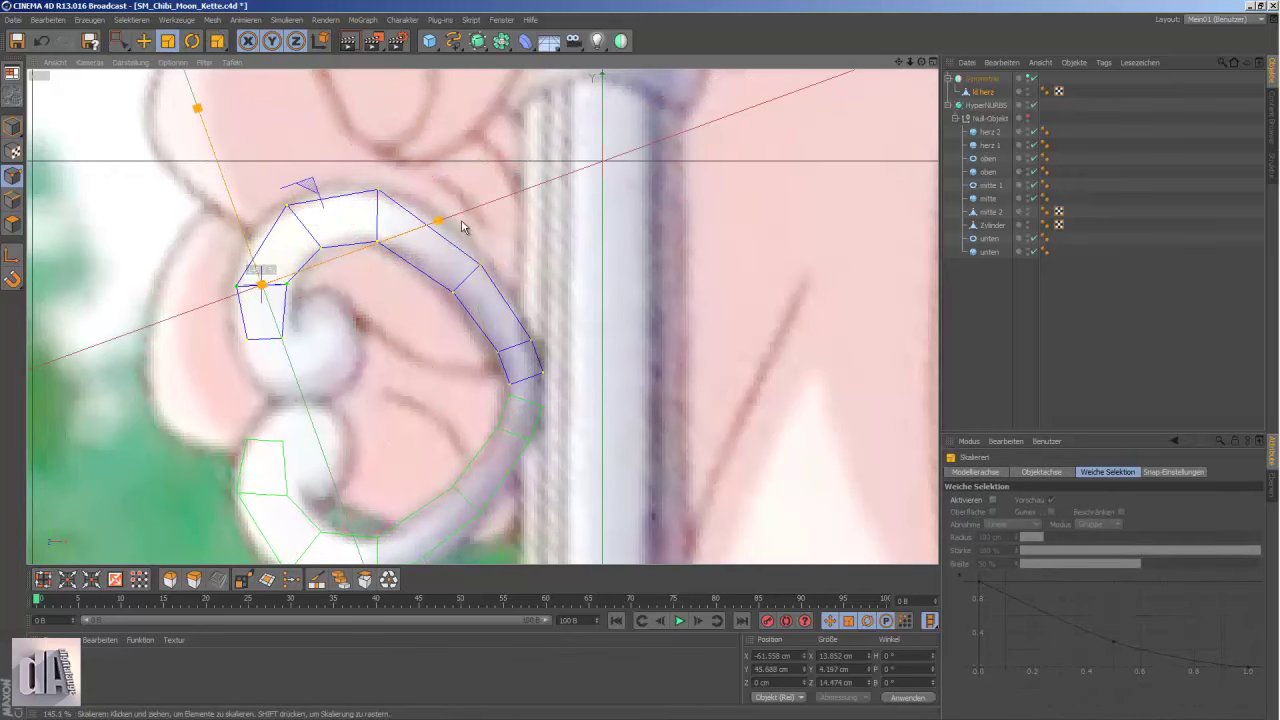
drag(205, 322, 215, 327)
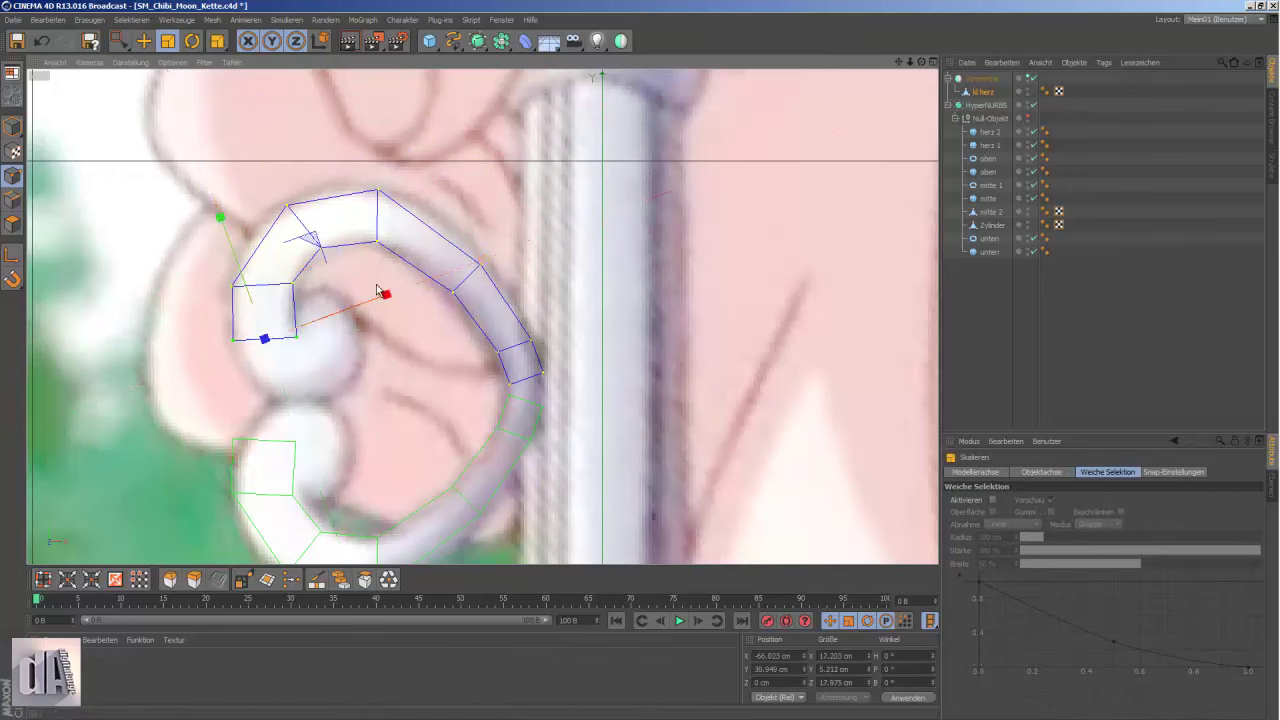
- Try extruding, rotating and moving another end face, undoing one change
click(12, 224)
key(d)
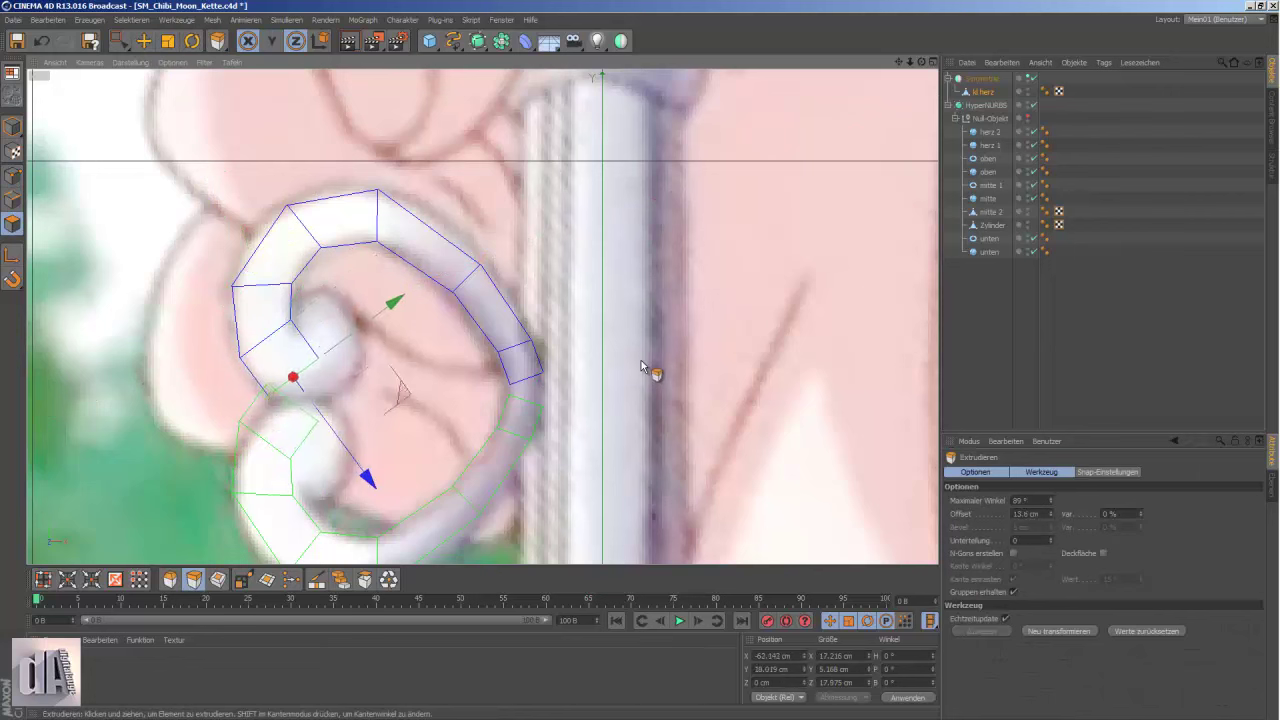
key(r)
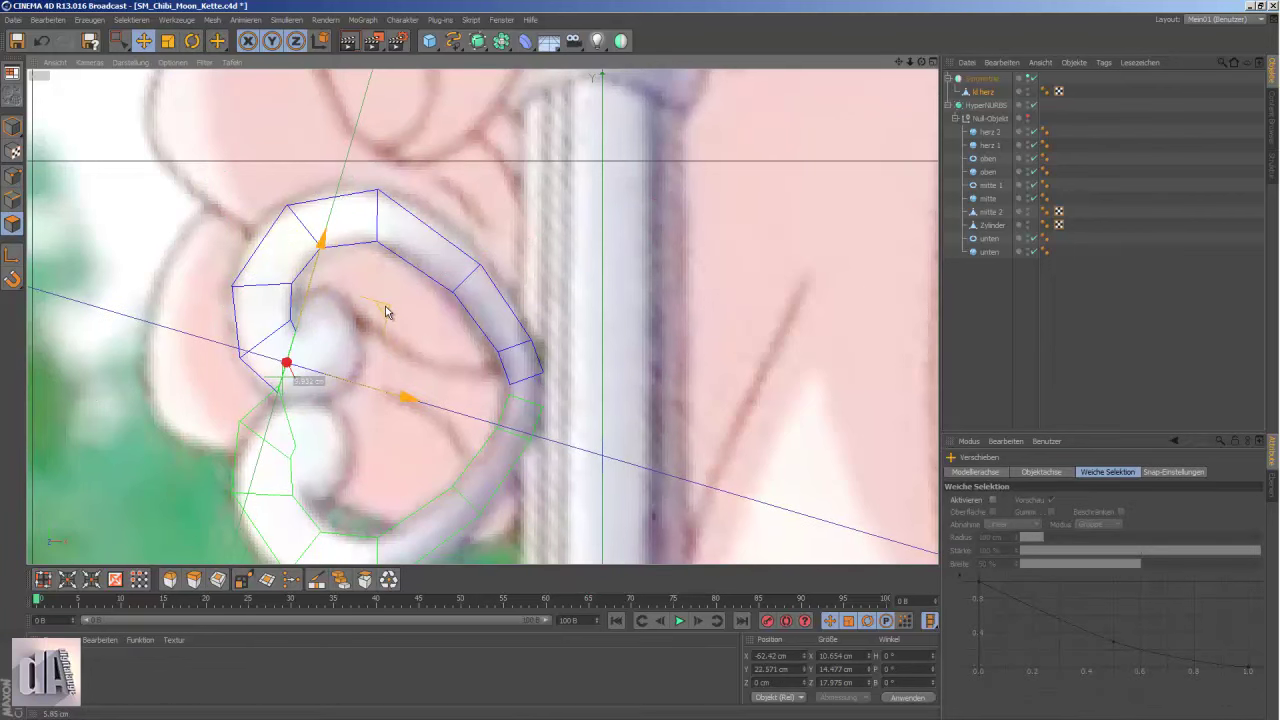
key(ctrl+z)
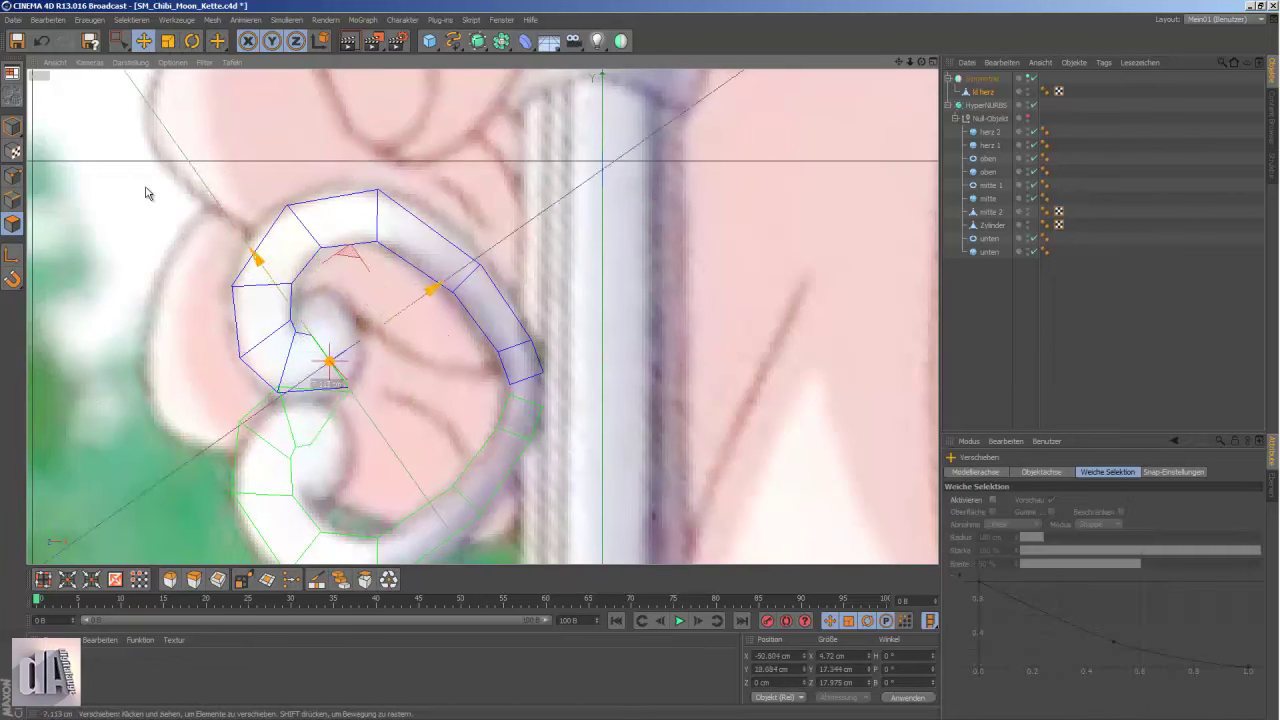
key(d)
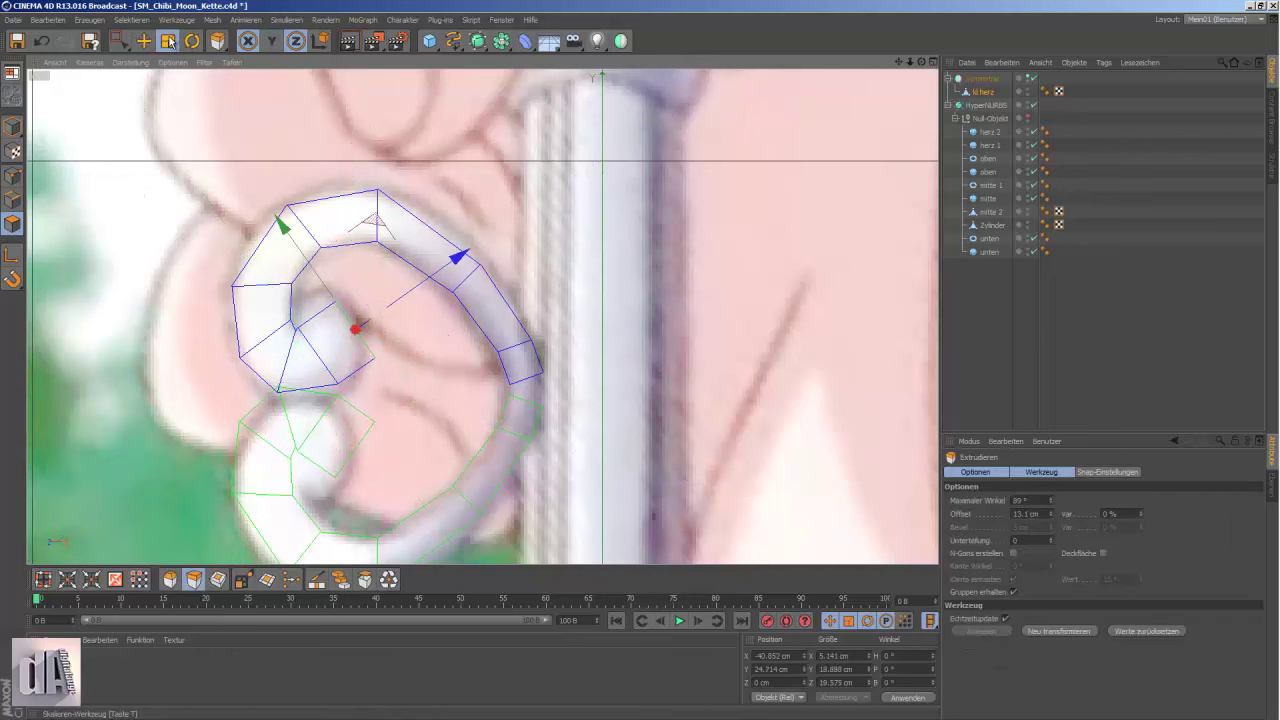
key(r)
key(e)
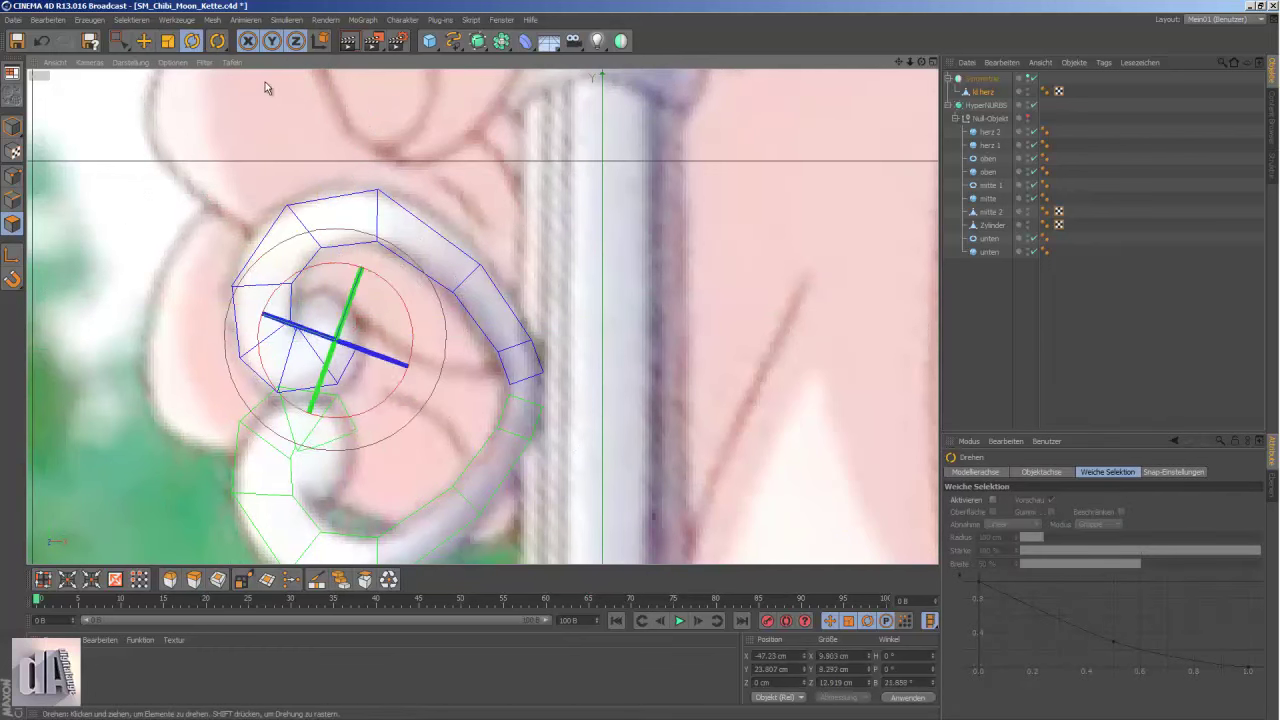
- Scale the curl's end faces and move them inward to tighten the spiral
key(t)
drag(265, 88, 165, 225)
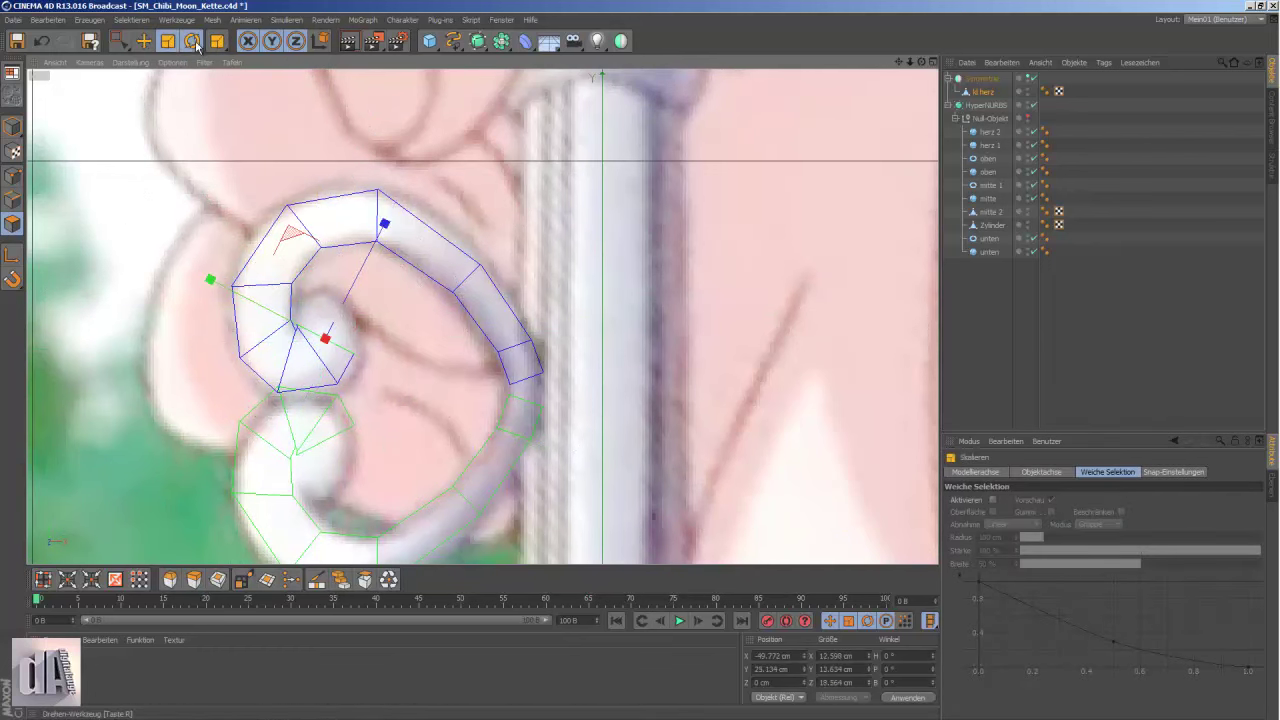
drag(141, 147, 113, 210)
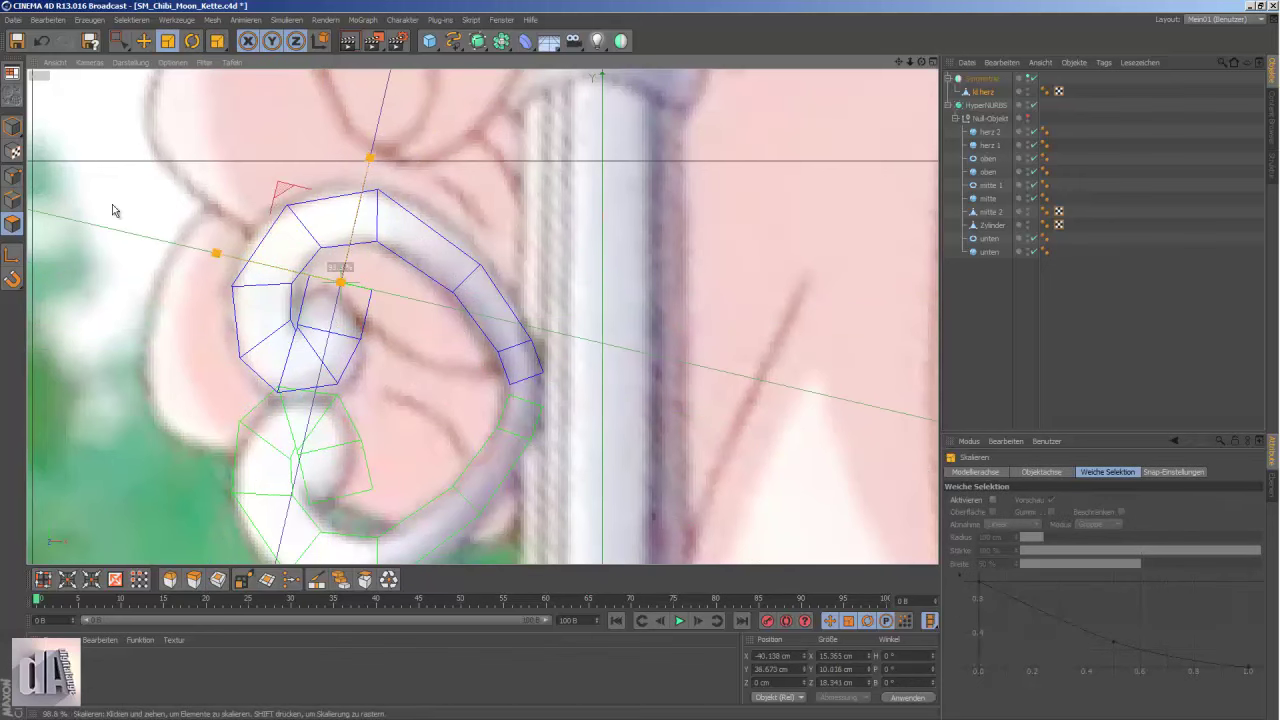
drag(175, 90, 134, 171)
key(e)
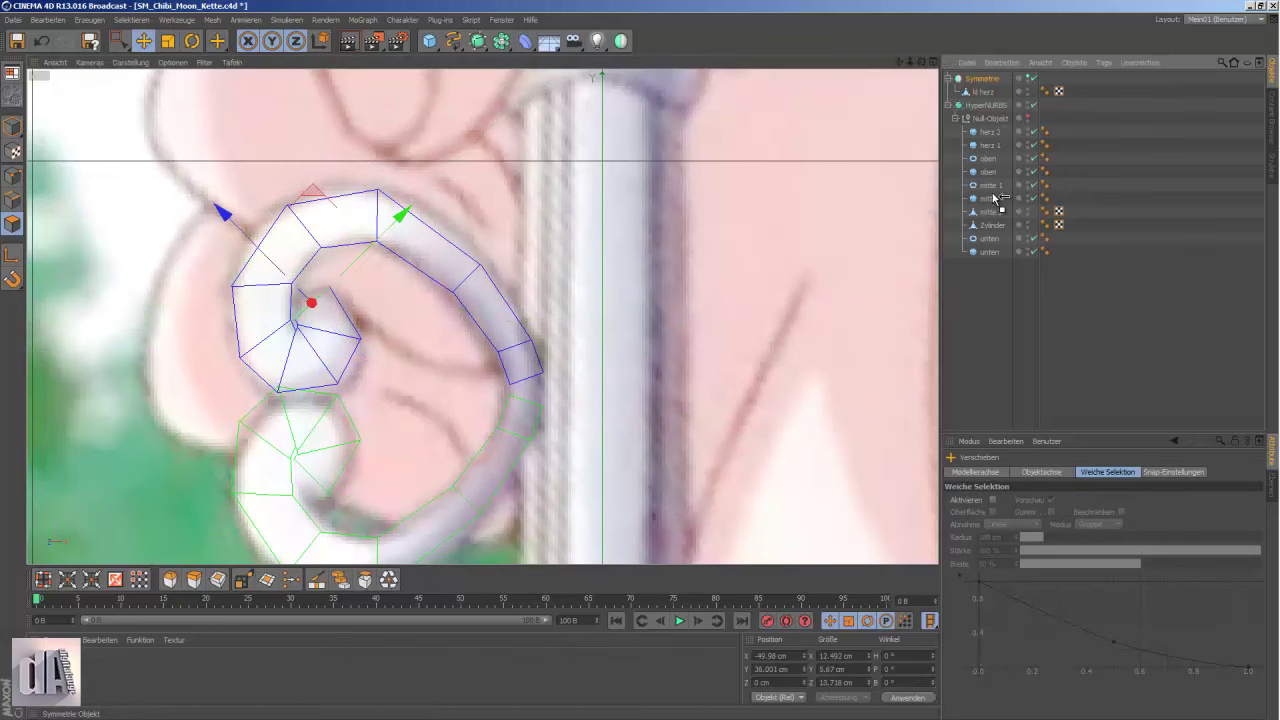
- Nest the Symmetrie group inside the HyperNURBS group and preview-render the mirrored heart
drag(996, 186, 996, 180)
key(ctrl+r)
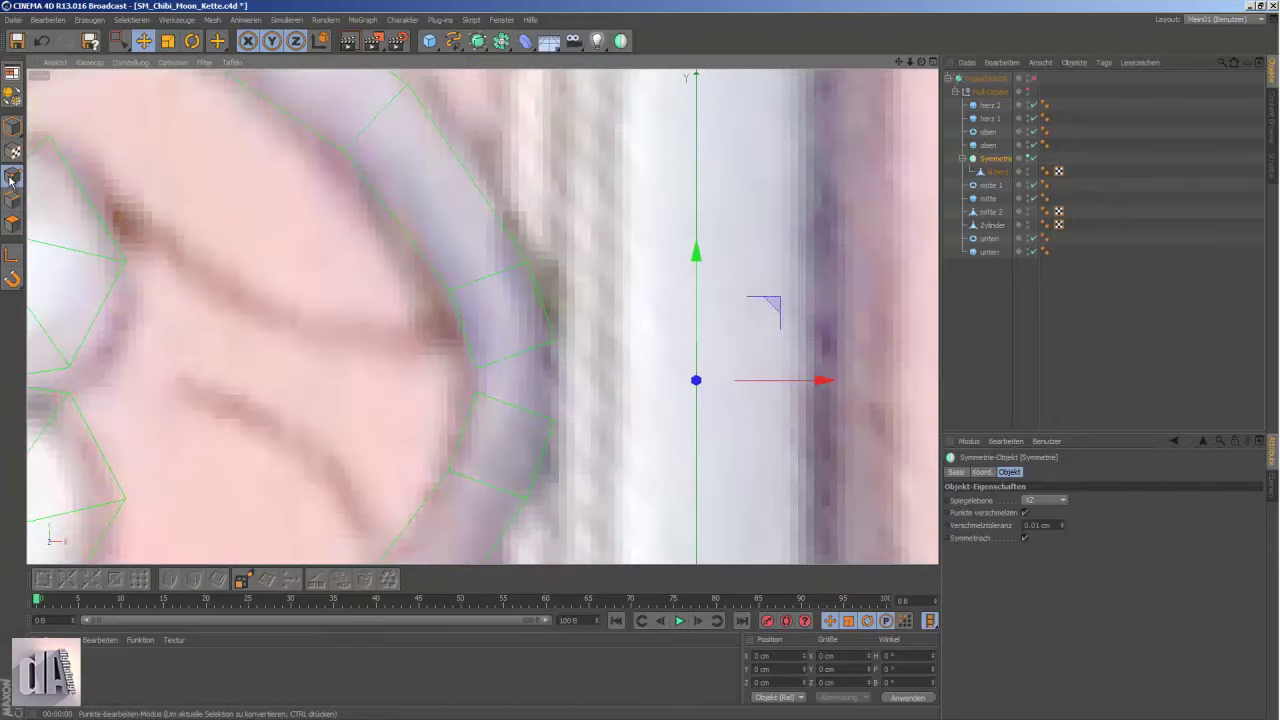
click(997, 171)
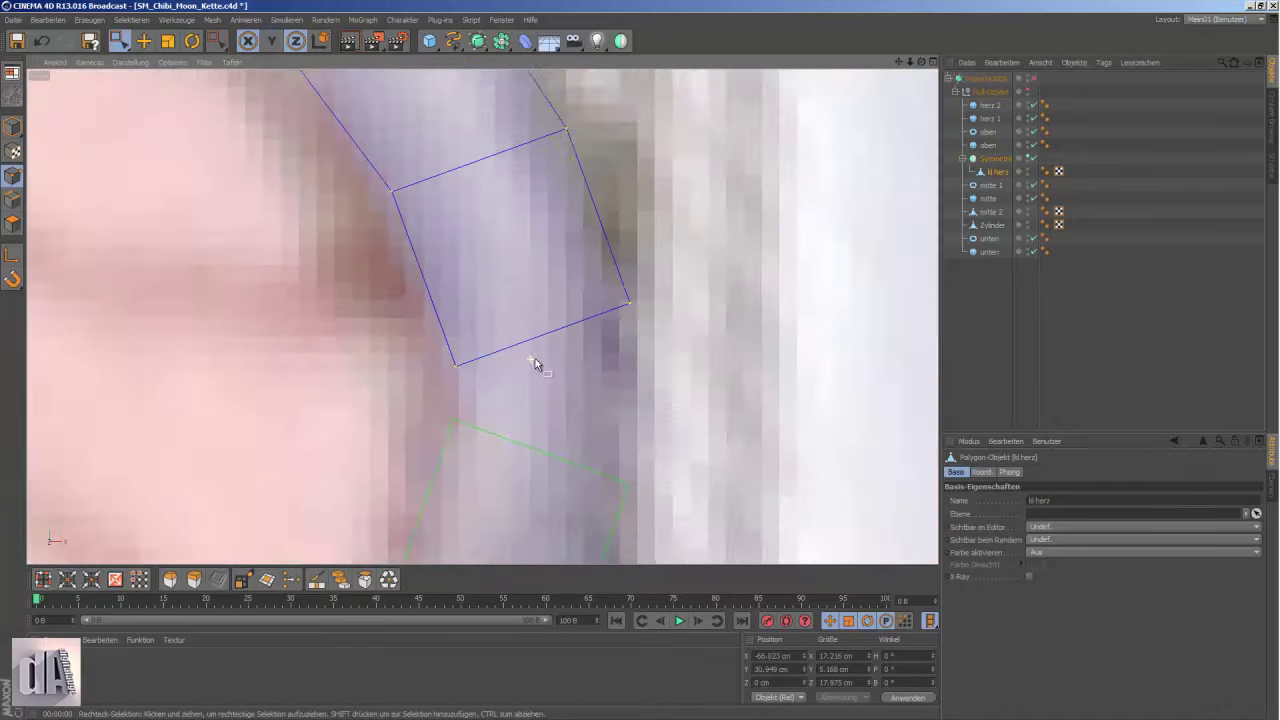
- Select the cage points near the column and restore the smoothed heart display
alt+middle_drag(535, 358, 646, 352)
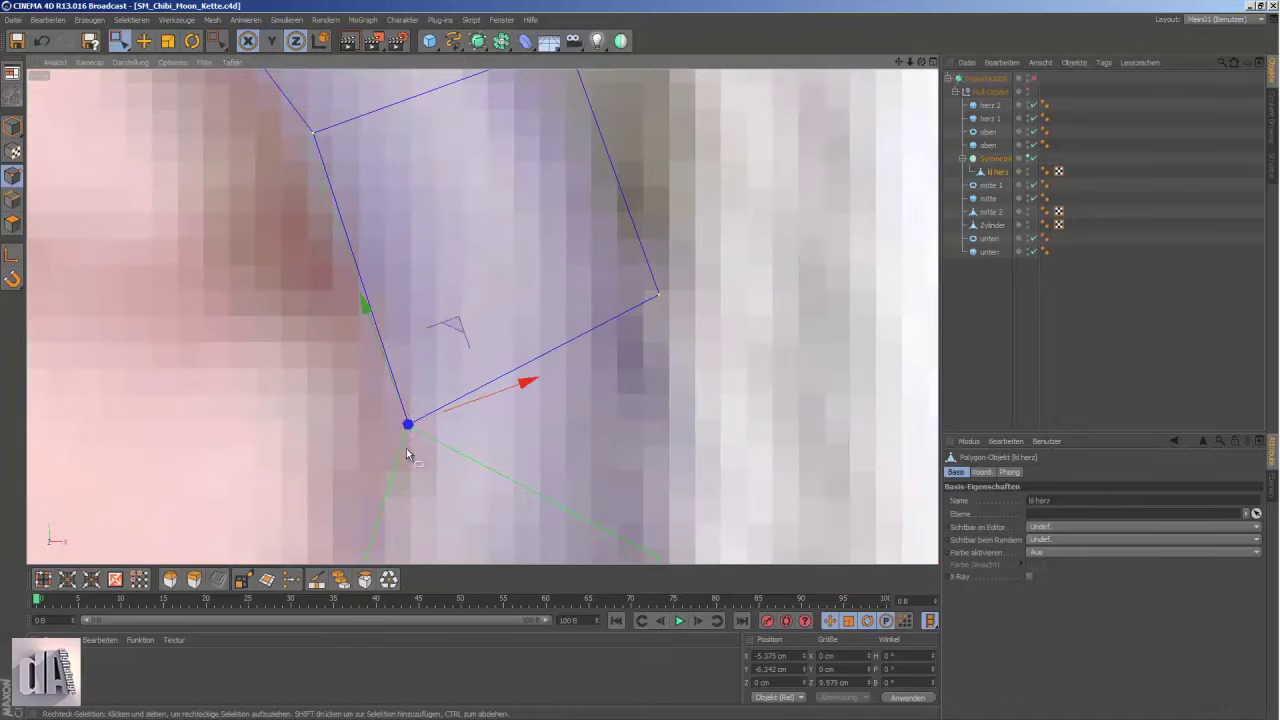
alt+middle_drag(407, 454, 634, 194)
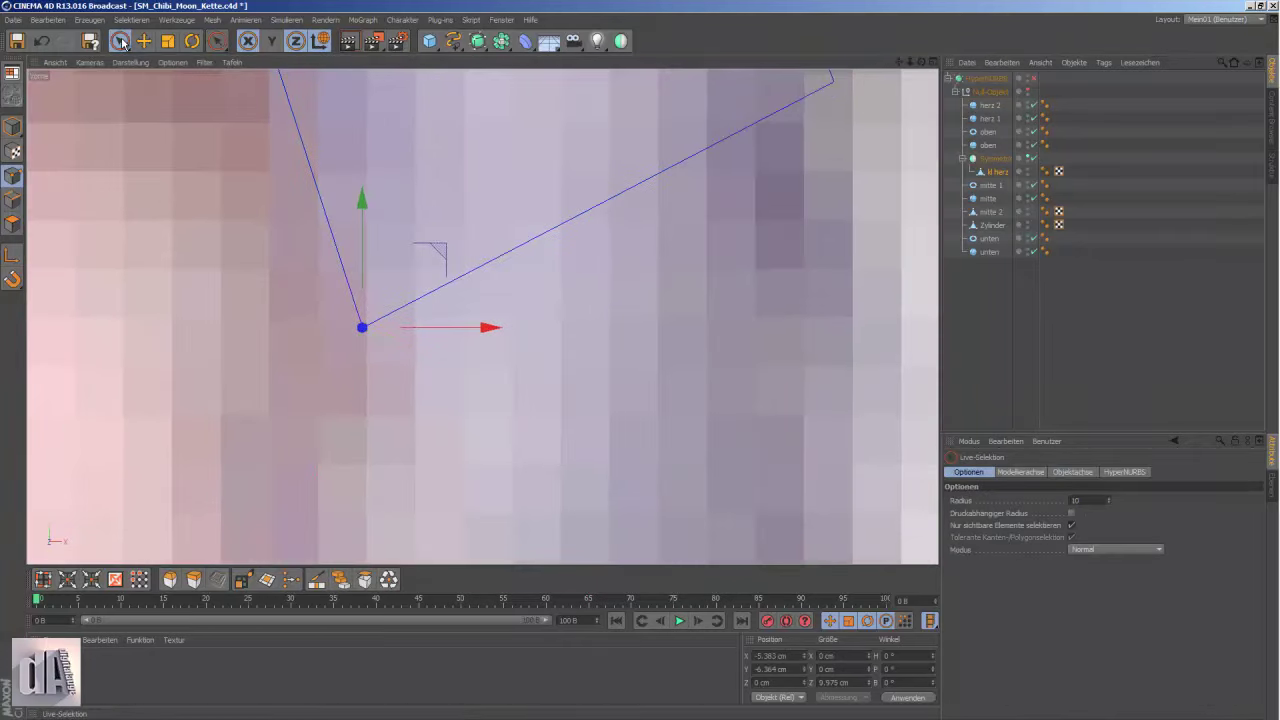
key(0)
click(834, 78)
scroll(843, 318, up, 3)
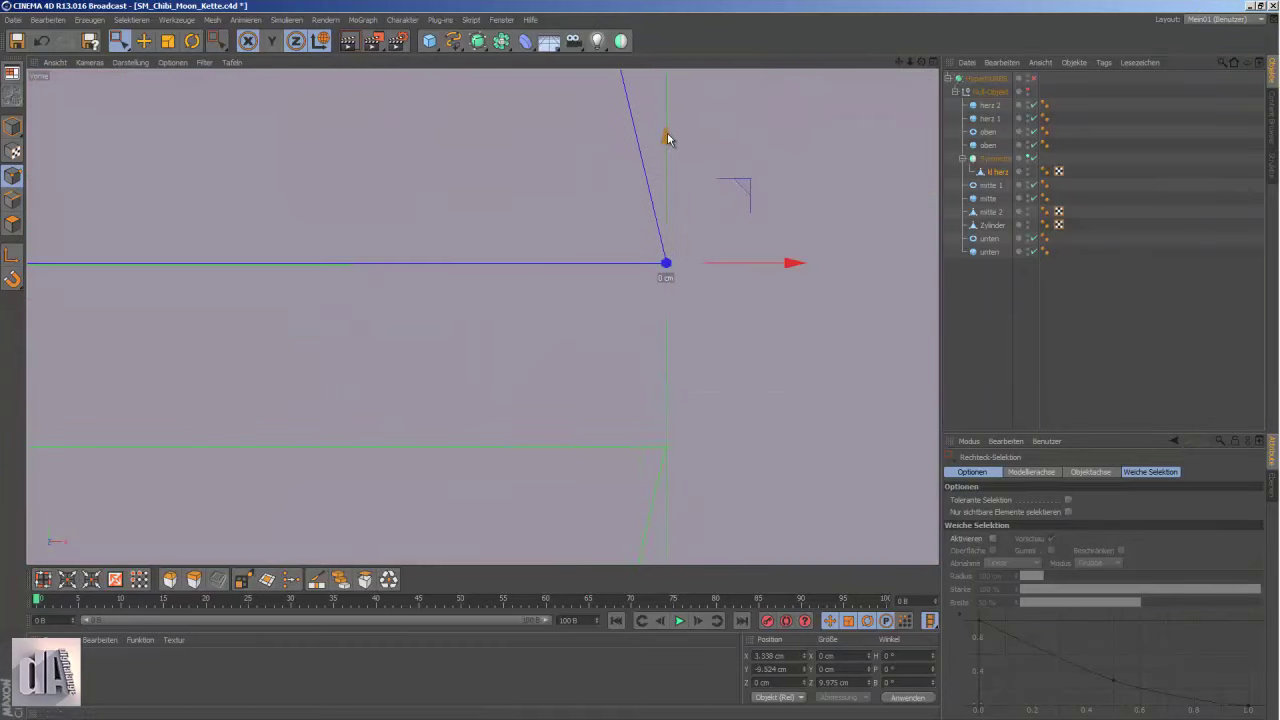
scroll(674, 180, down, 5)
scroll(674, 180, down, 3)
key(q)
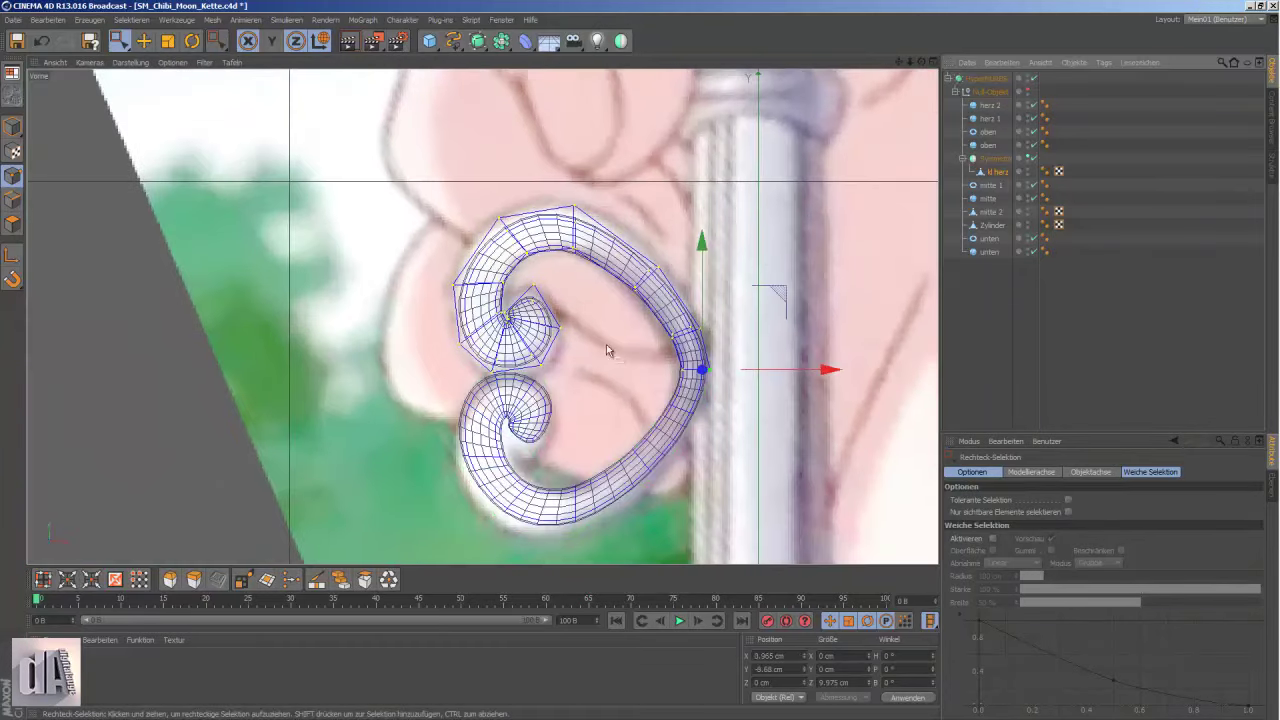
scroll(40, 117, up, 2)
- Pull the top cage point up-right and the inner point down, then preview-render
drag(752, 203, 715, 240)
drag(776, 145, 808, 155)
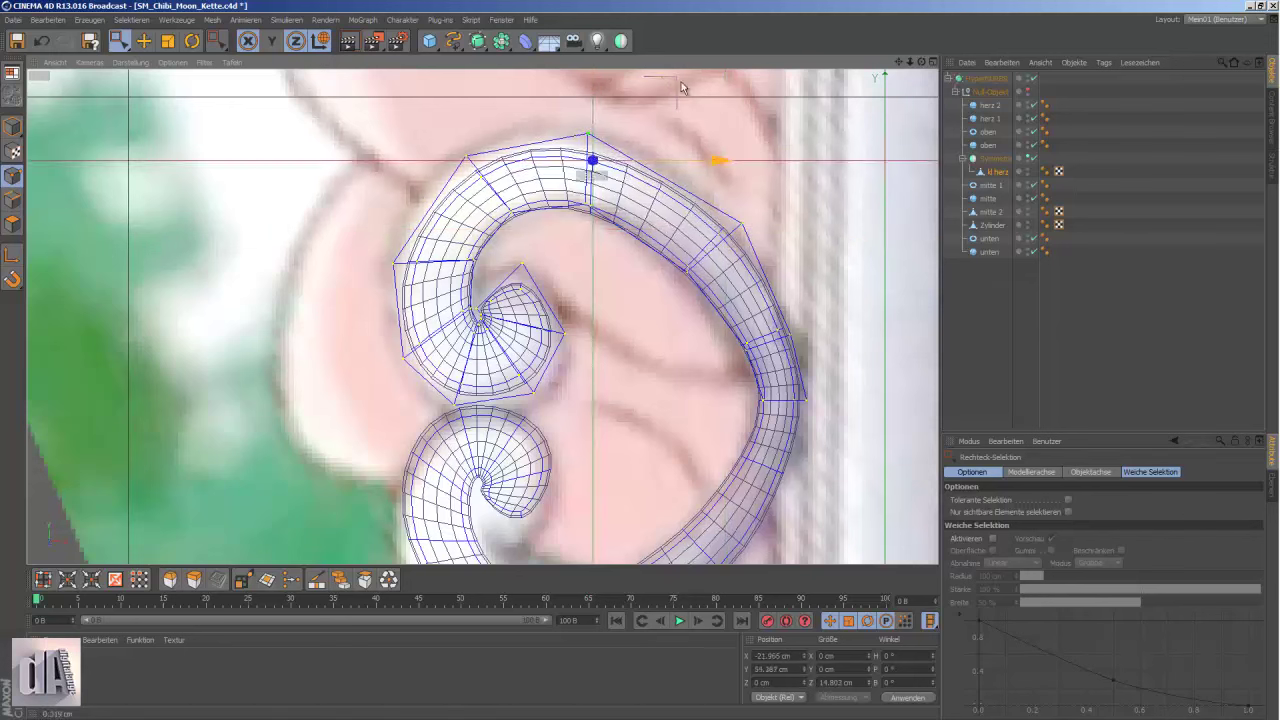
drag(681, 88, 673, 80)
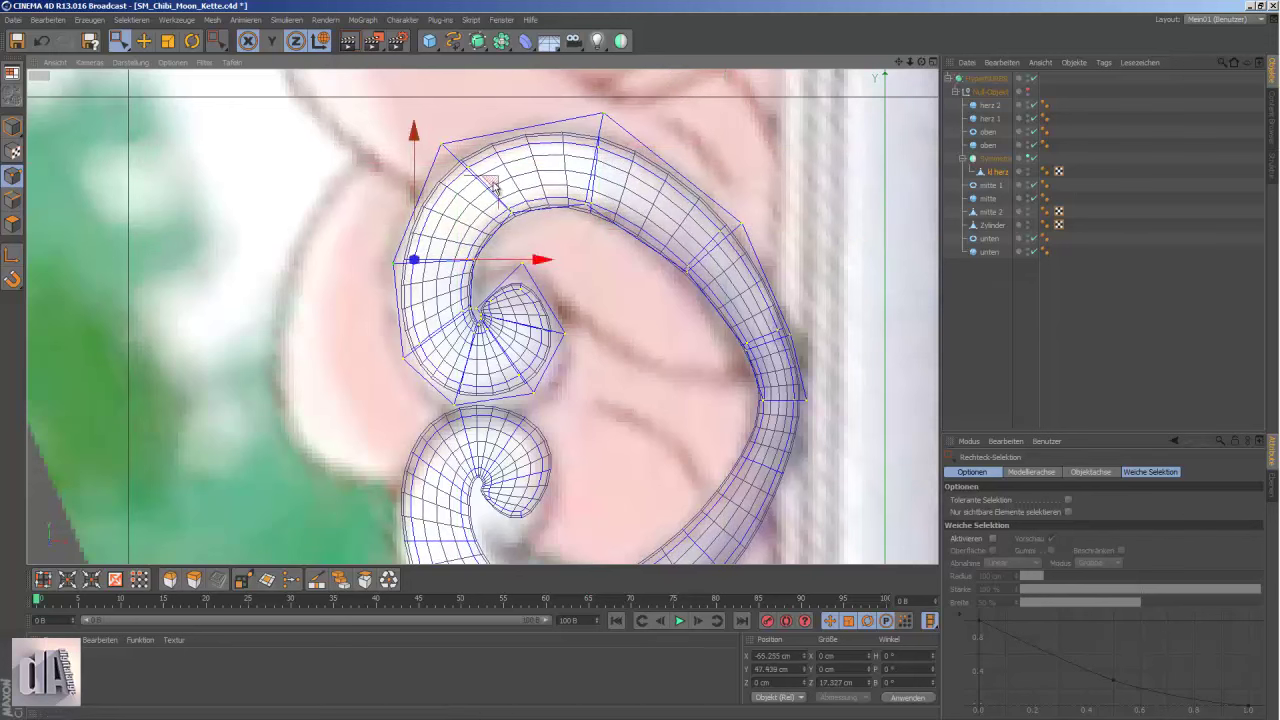
drag(380, 380, 537, 322)
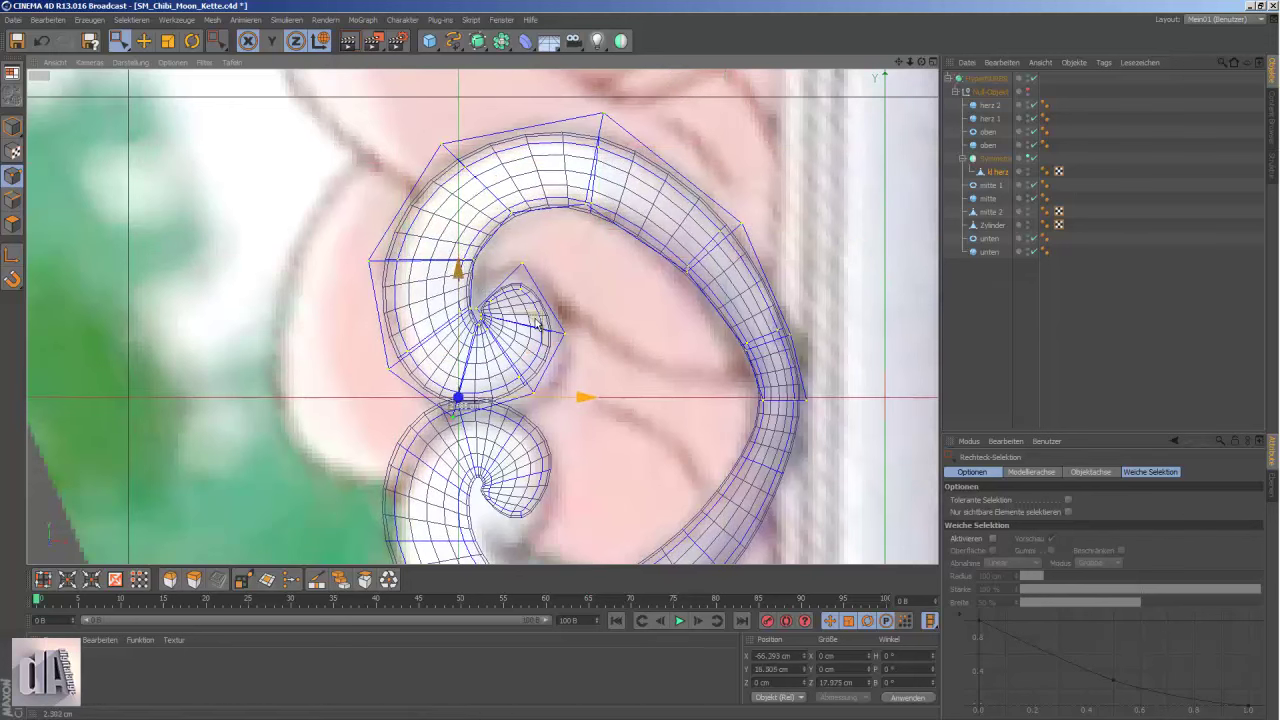
key(ctrl+r)
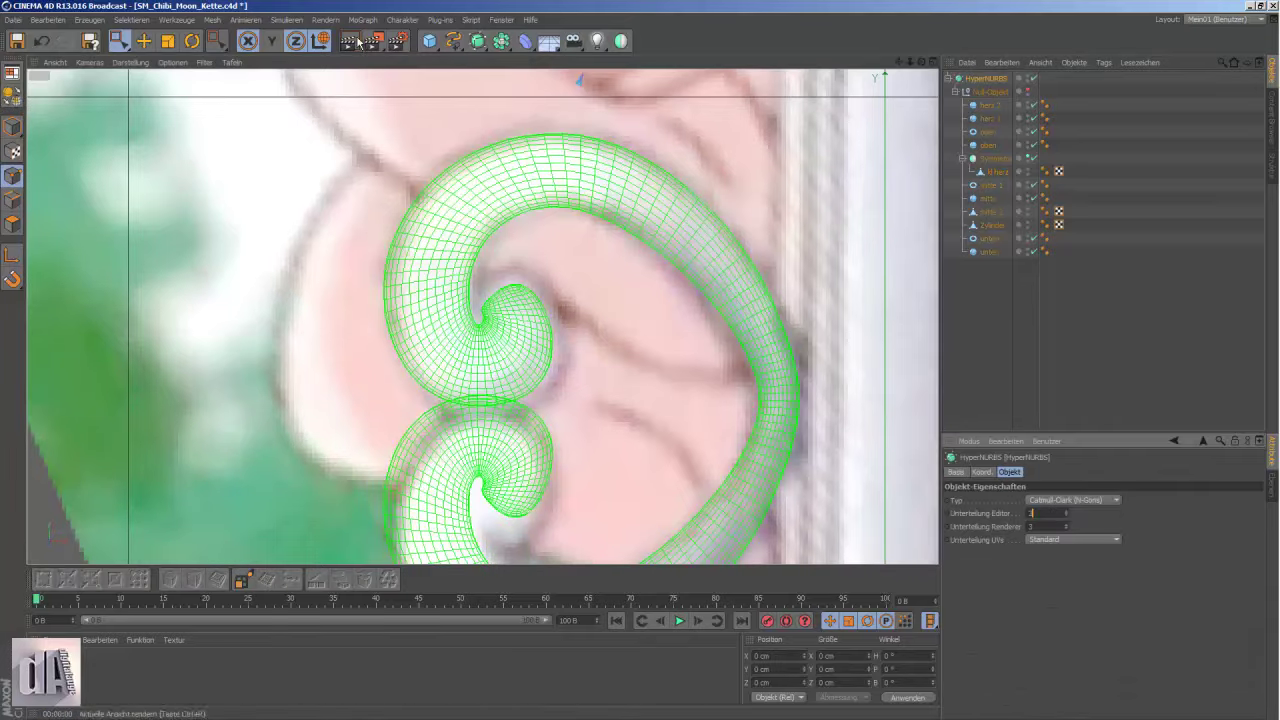
- Render the heart, return to point editing and reposition a point of the scroll
click(360, 42)
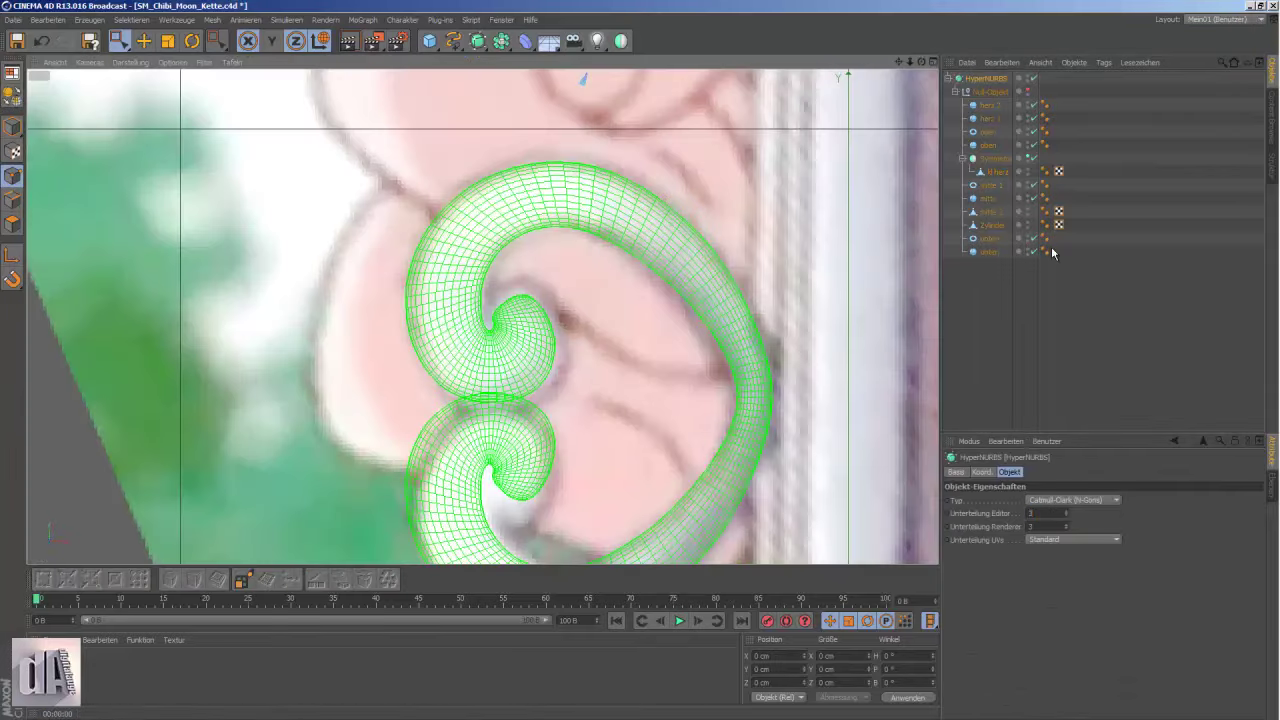
key(ctrl+z)
key(0)
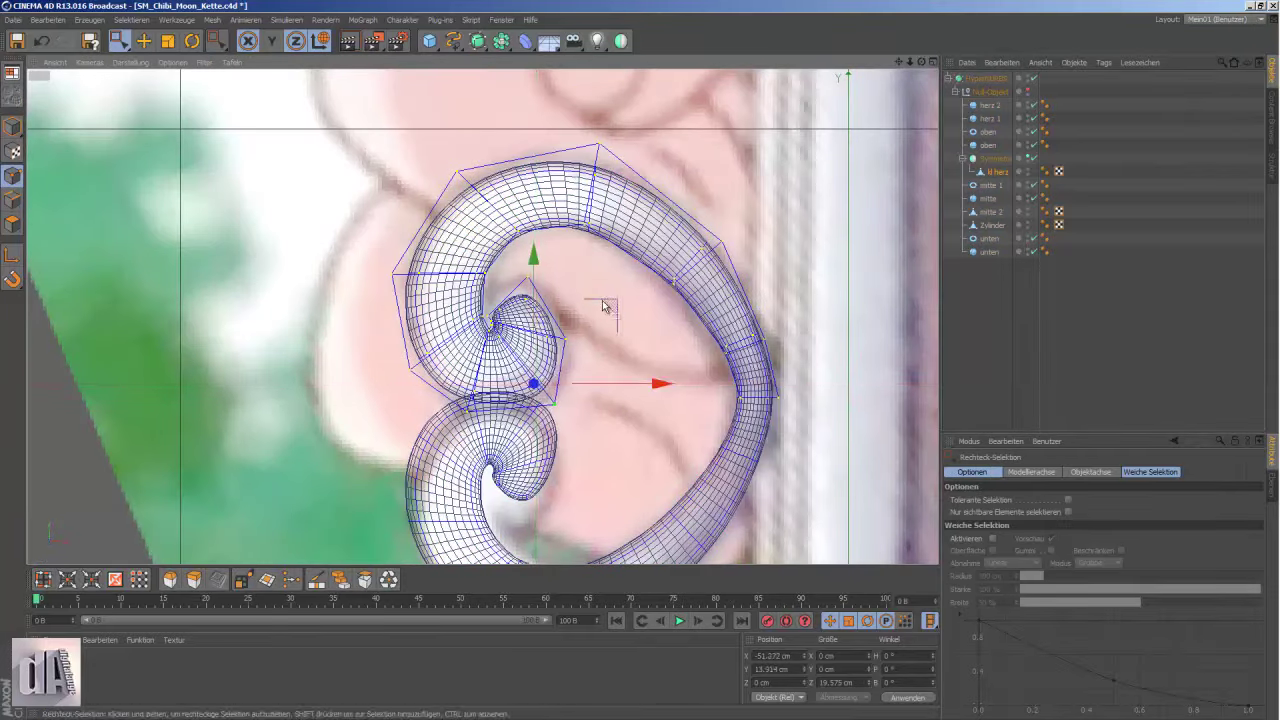
scroll(590, 200, up, 3)
scroll(616, 165, up, 2)
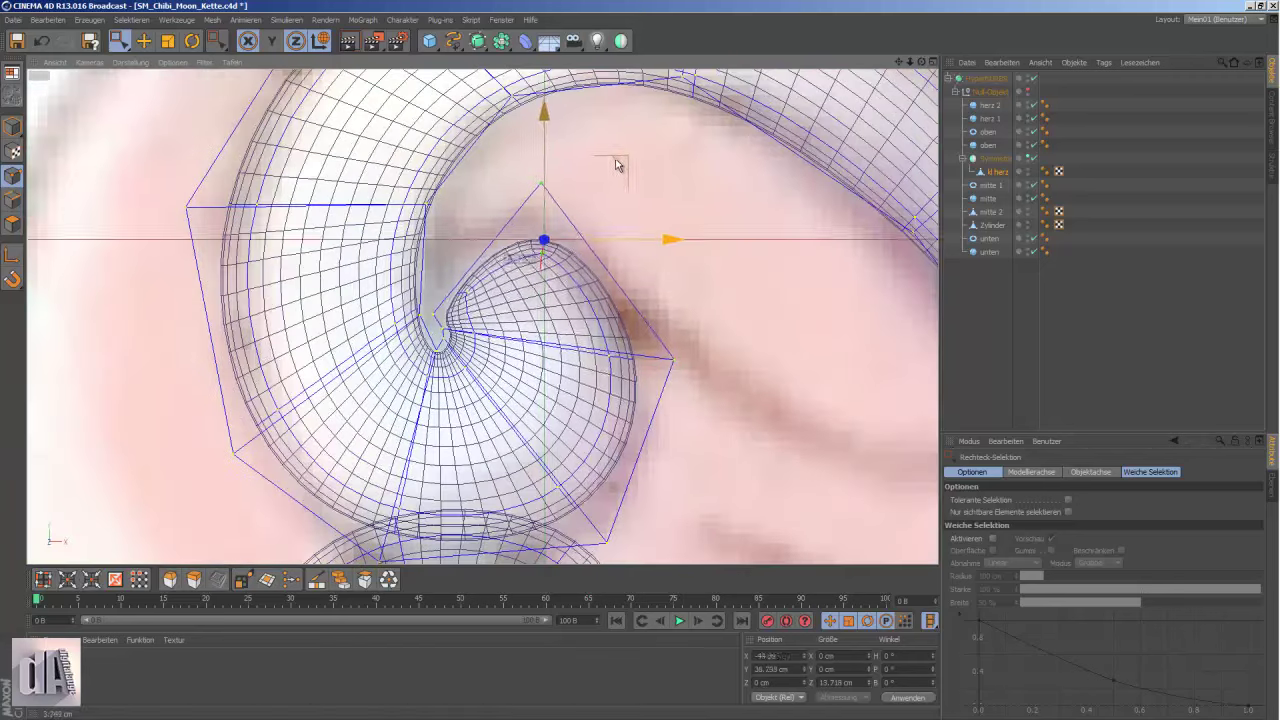
mouse_move(505, 215)
alt+mouse_down()
mouse_move(480, 340)
mouse_move(480, 271)
mouse_move(560, 294)
mouse_move(508, 310)
mouse_move(586, 309)
mouse_move(543, 251)
mouse_move(586, 143)
mouse_move(603, 157)
mouse_move(620, 230)
mouse_move(654, 237)
mouse_move(665, 273)
mouse_move(485, 203)
alt+mouse_up()
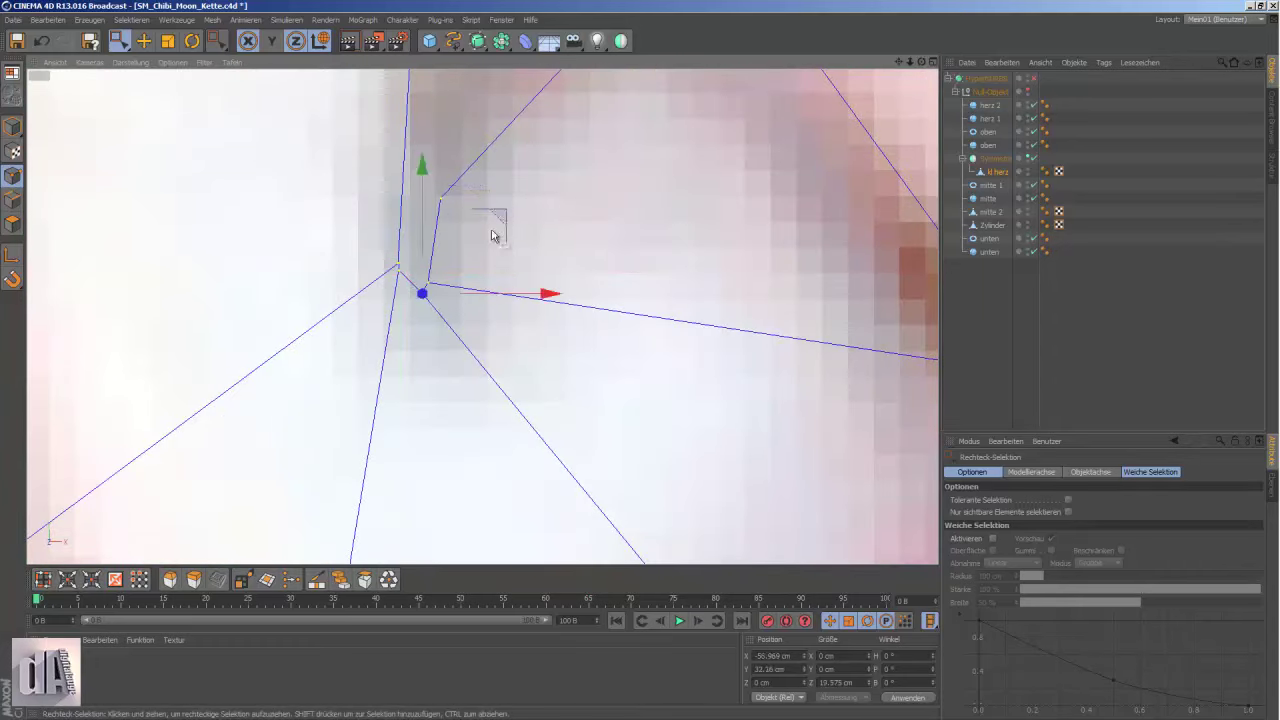
mouse_move(419, 265)
mouse_down()
mouse_move(486, 194)
mouse_move(387, 275)
mouse_up()
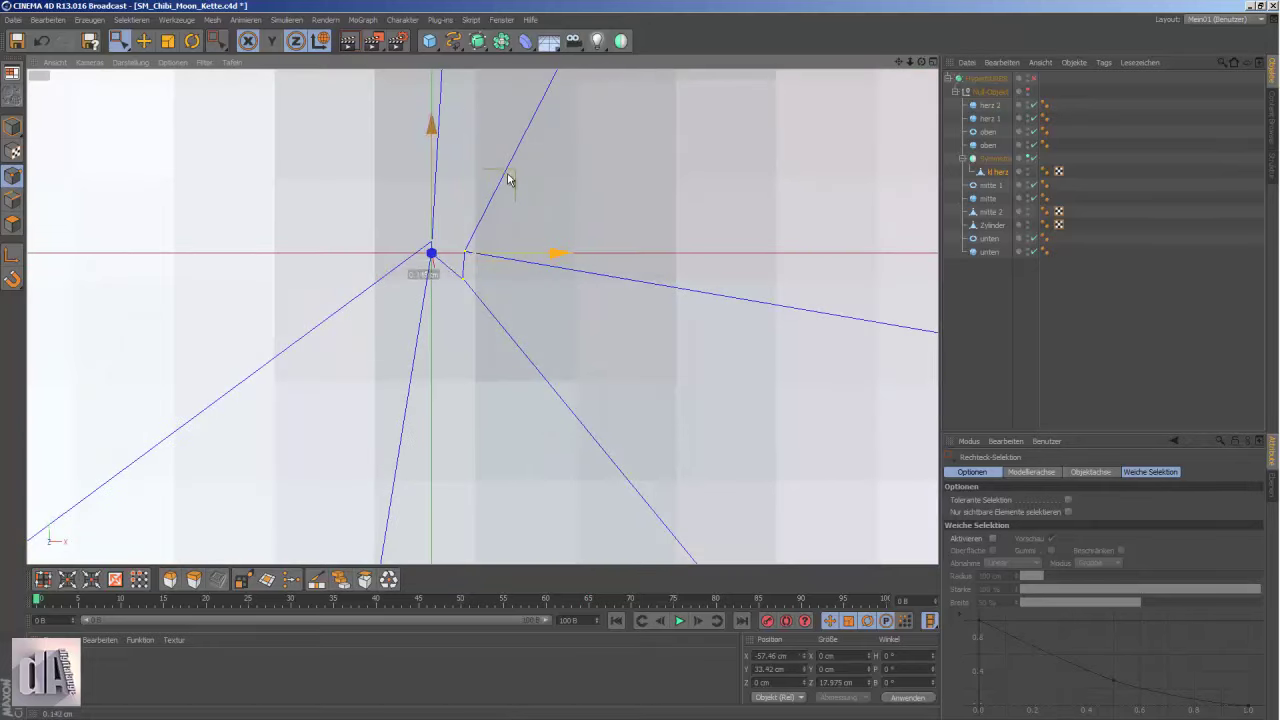
- Turn off HyperNURBS smoothing to view the raw cage and pick a polygon on it
scroll(517, 172, down, 2)
scroll(520, 429, down, 2)
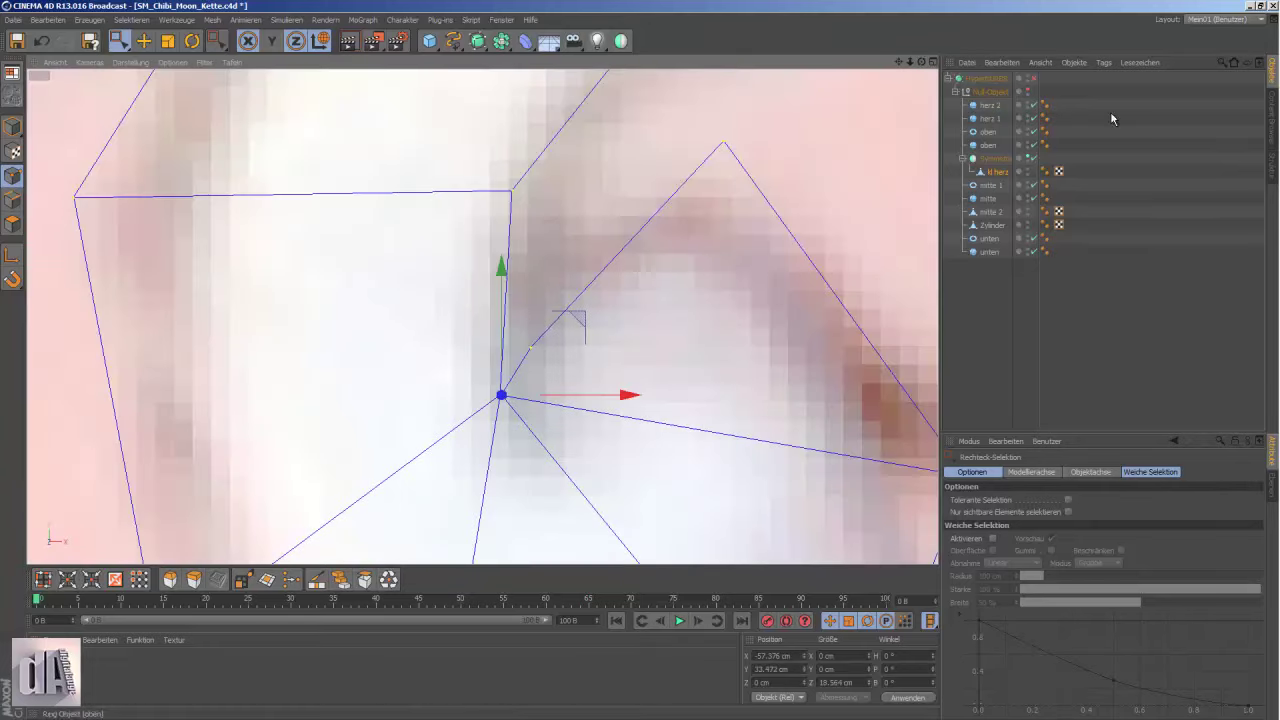
scroll(571, 323, down, 2)
scroll(642, 247, down, 2)
scroll(635, 265, up, 1)
scroll(632, 286, up, 1)
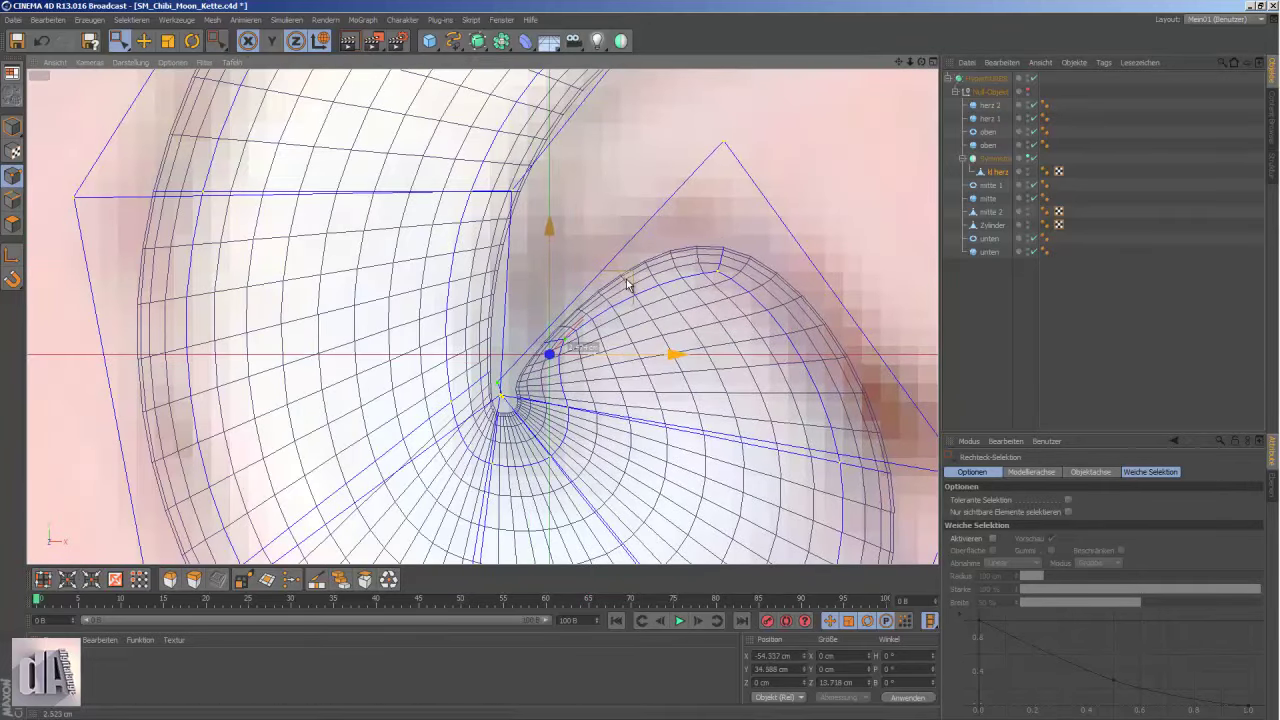
scroll(609, 214, up, 3)
click(1034, 79)
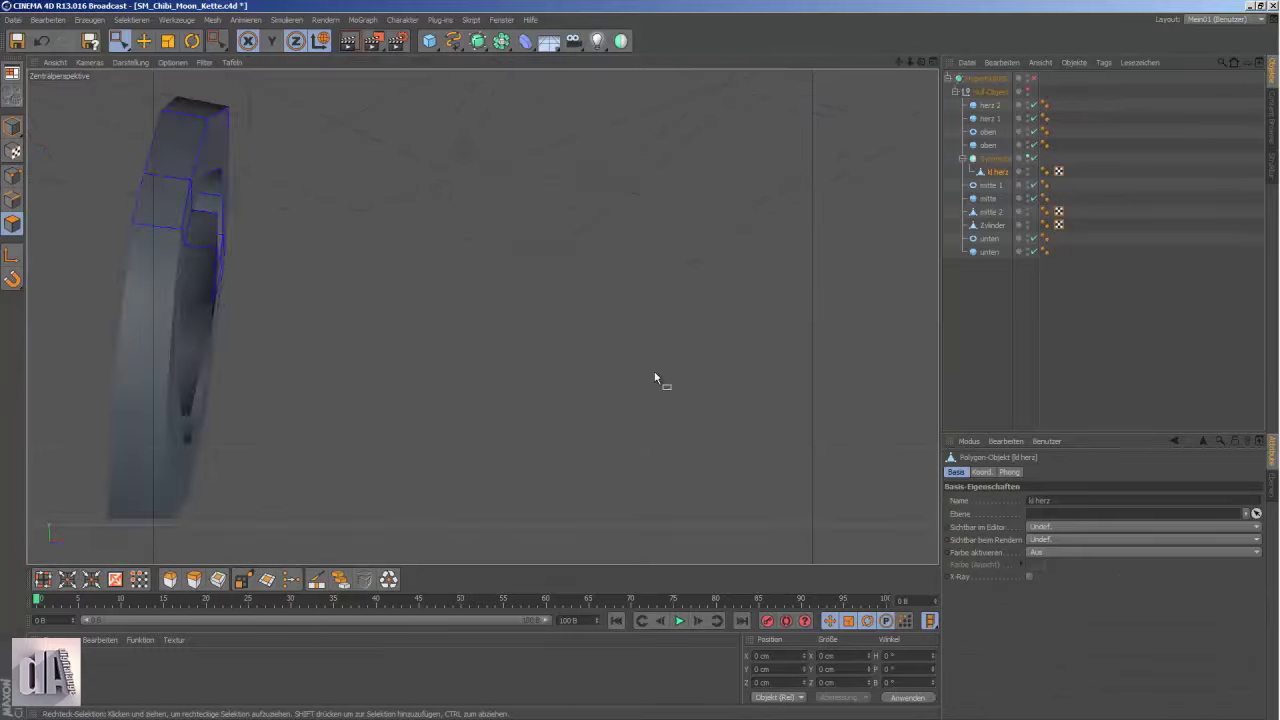
mouse_move(657, 380)
alt+mouse_down()
mouse_move(660, 329)
mouse_move(857, 423)
alt+mouse_up()
key(9)
click(432, 314)
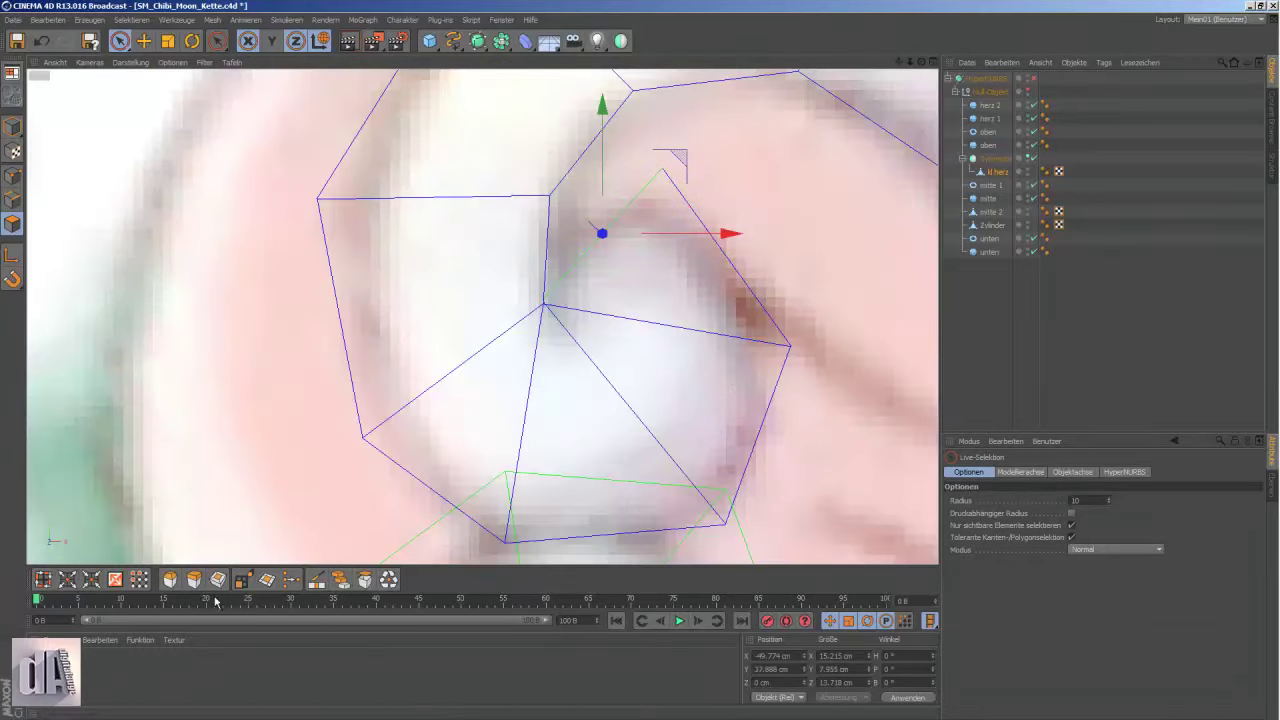
- Extrude and rotate the selected polygon, compare with the key reference, then render a preview
click(198, 583)
key(r)
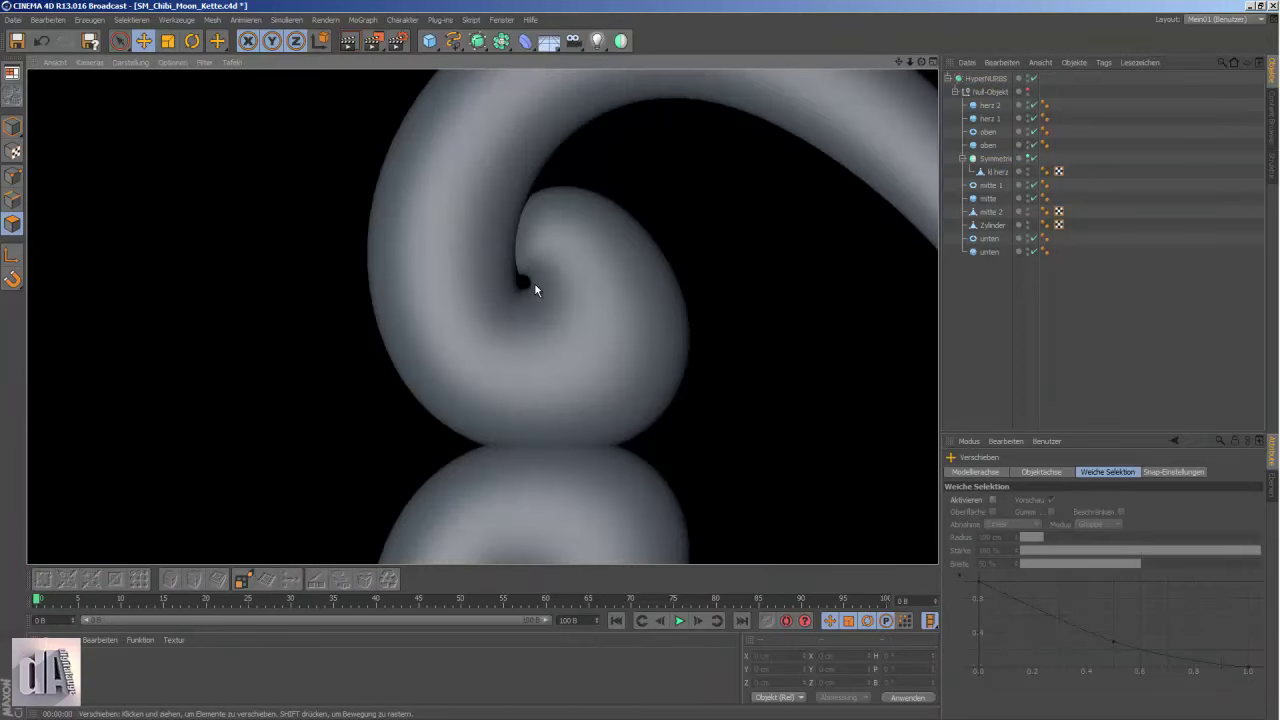
click(1263, 76)
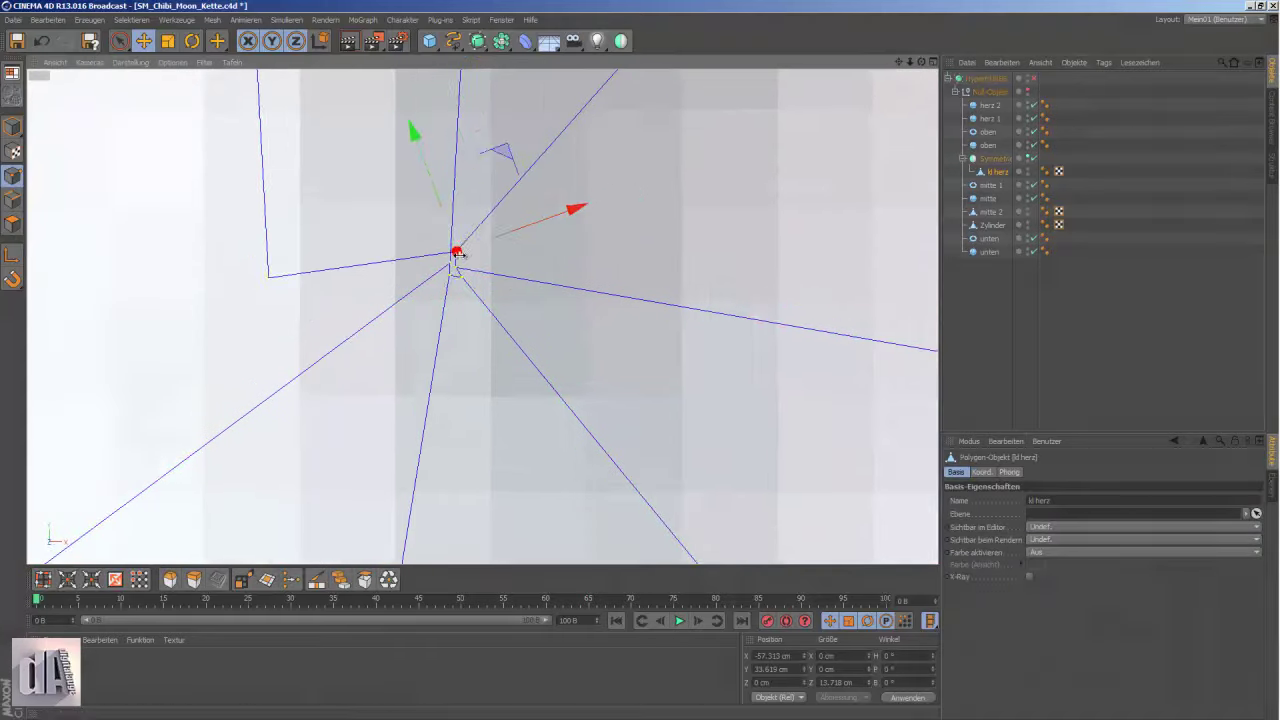
alt+drag(527, 268, 403, 306)
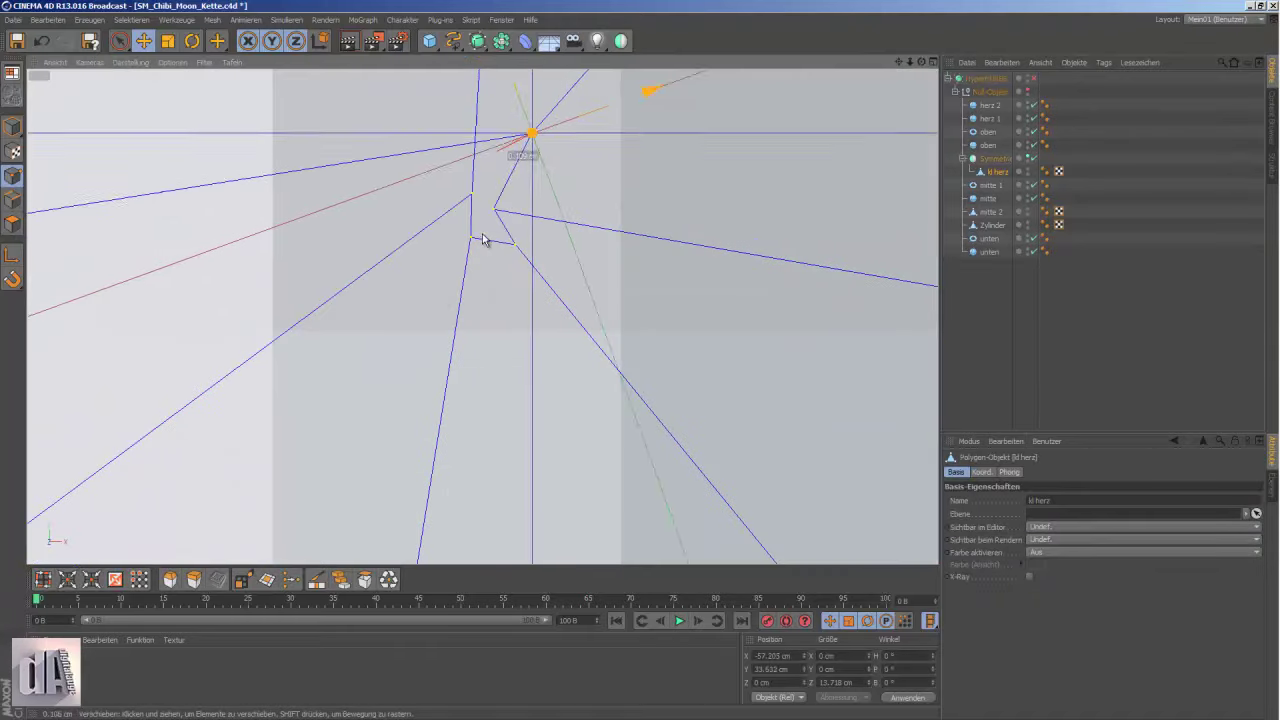
click(120, 40)
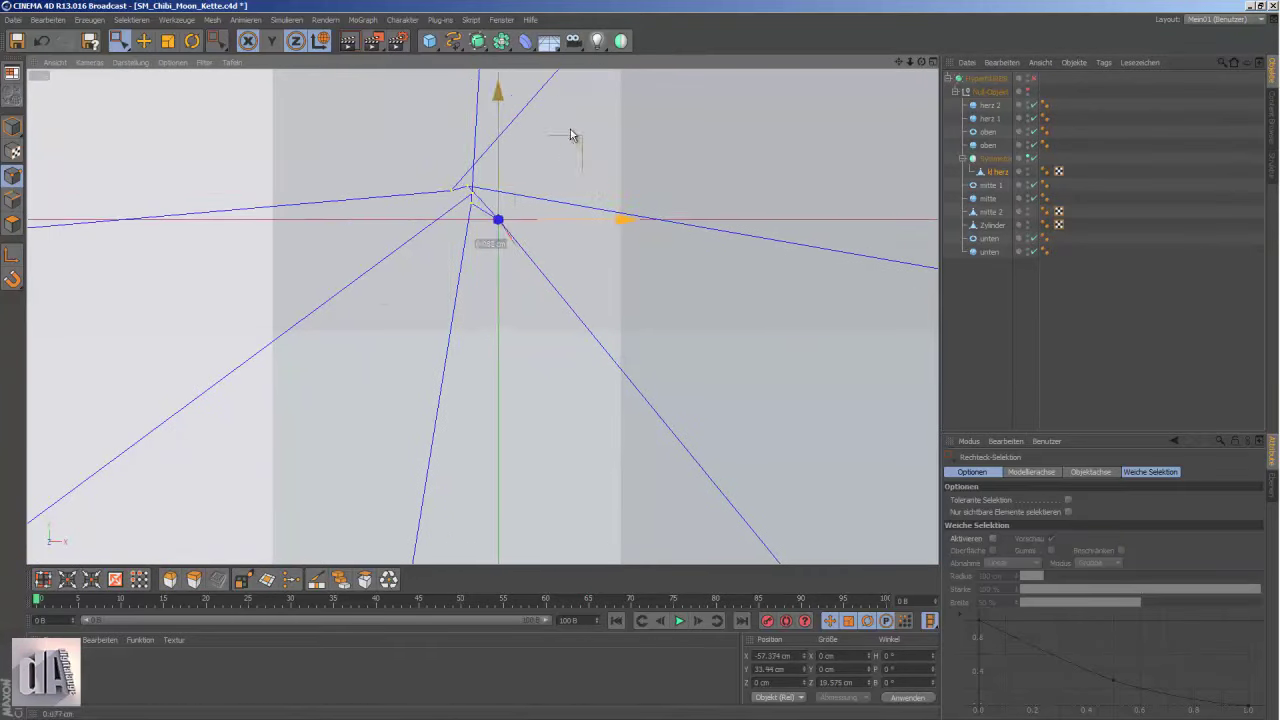
scroll(486, 286, down, 5)
scroll(480, 293, down, 5)
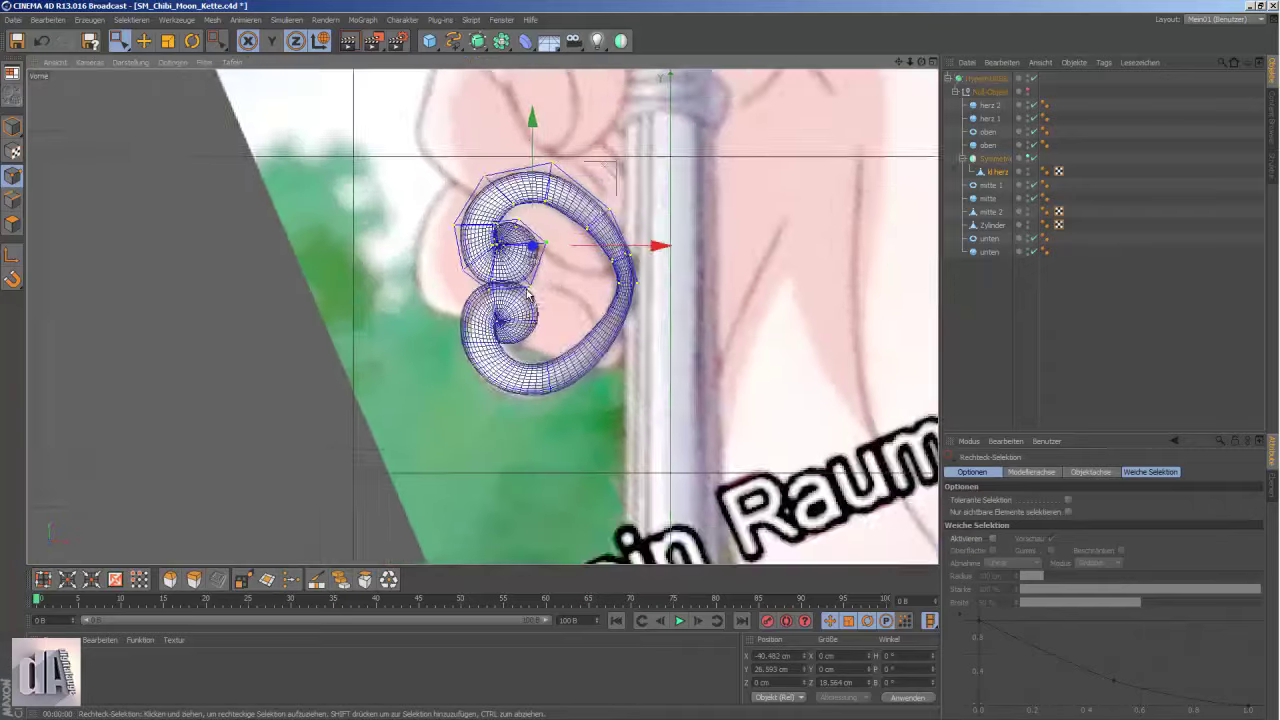
click(345, 45)
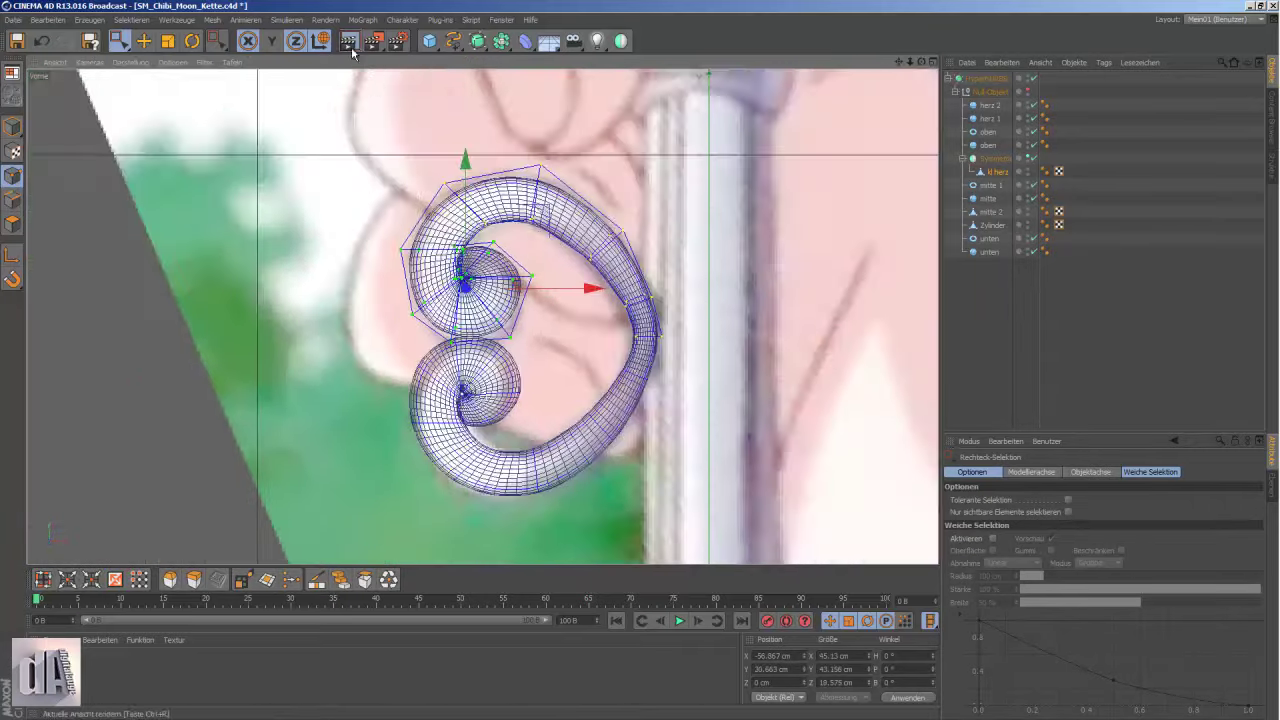
- Render the smoothed heart and open the key reference images for comparison
click(347, 40)
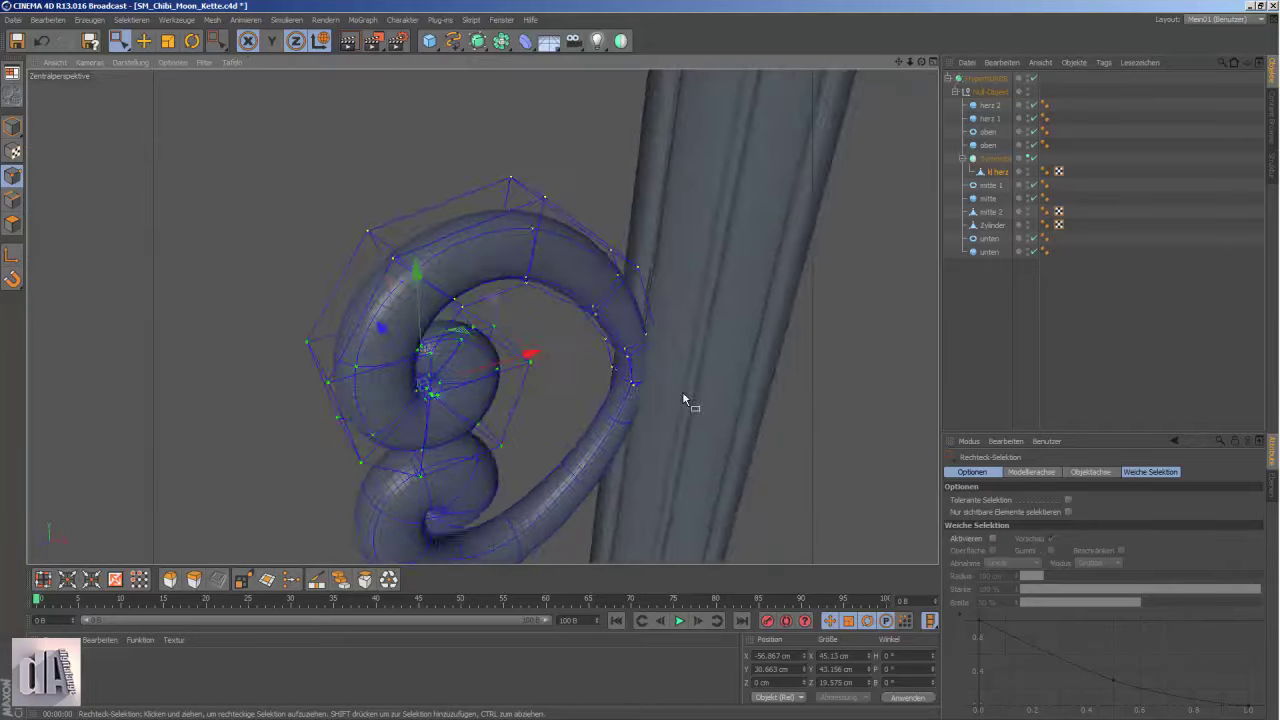
click(1266, 75)
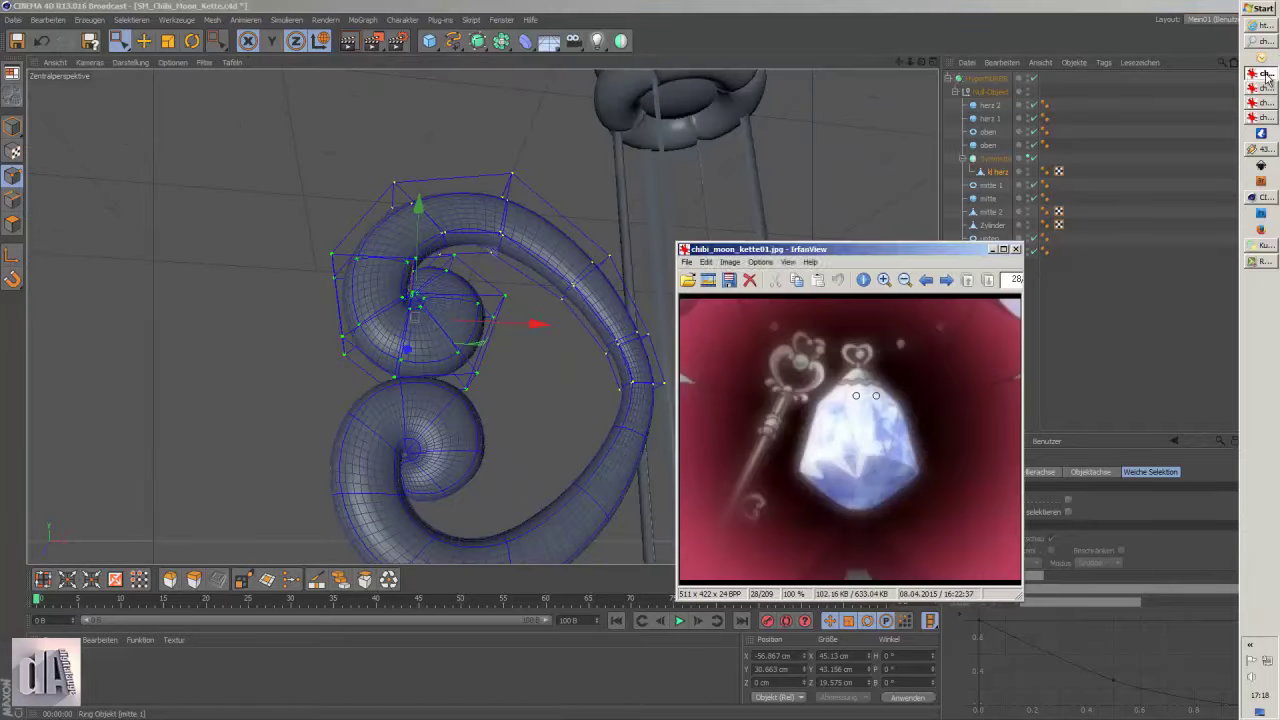
click(1266, 103)
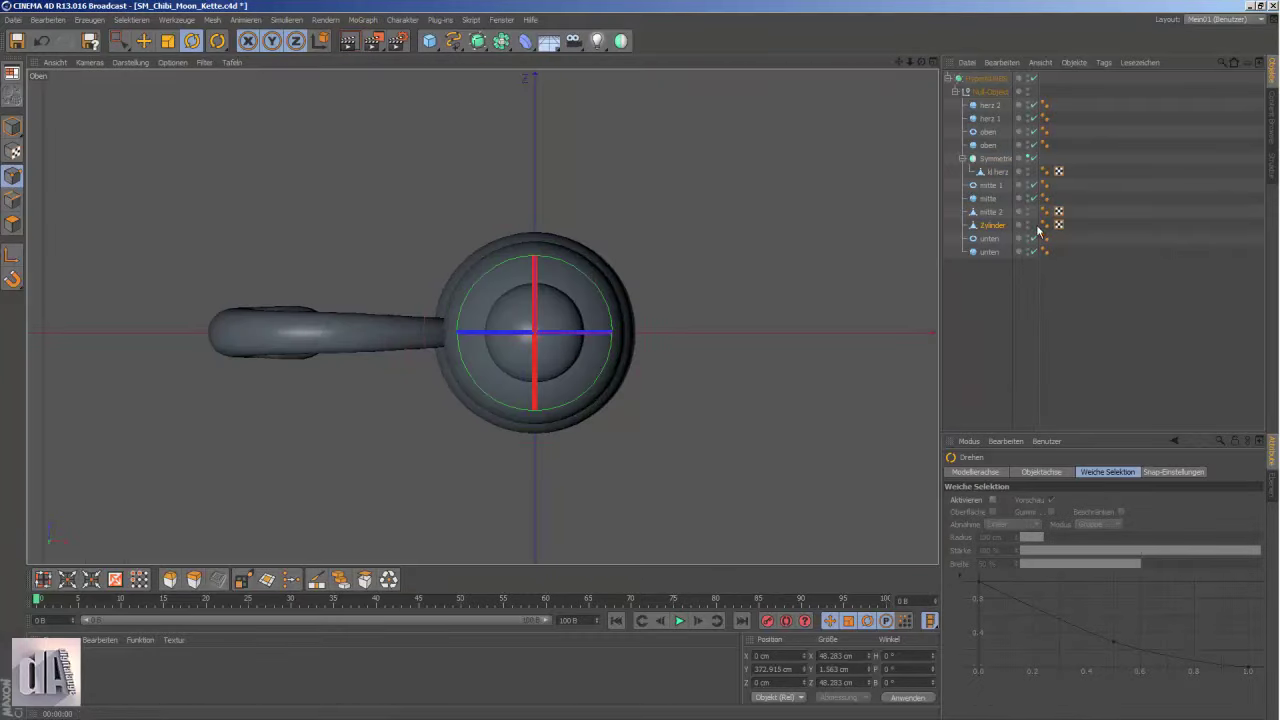
- Rotate the Zylinder heading to about -22.7°, then return to the front view
drag(660, 180, 608, 175)
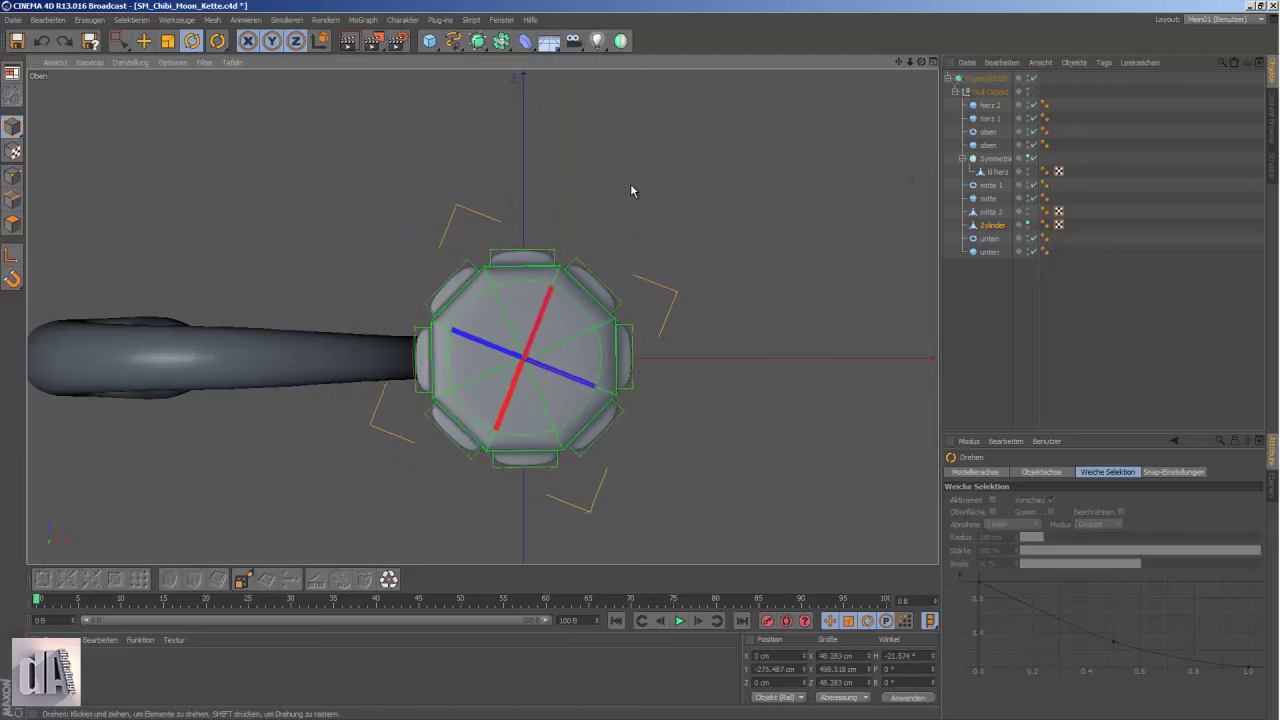
drag(631, 195, 637, 190)
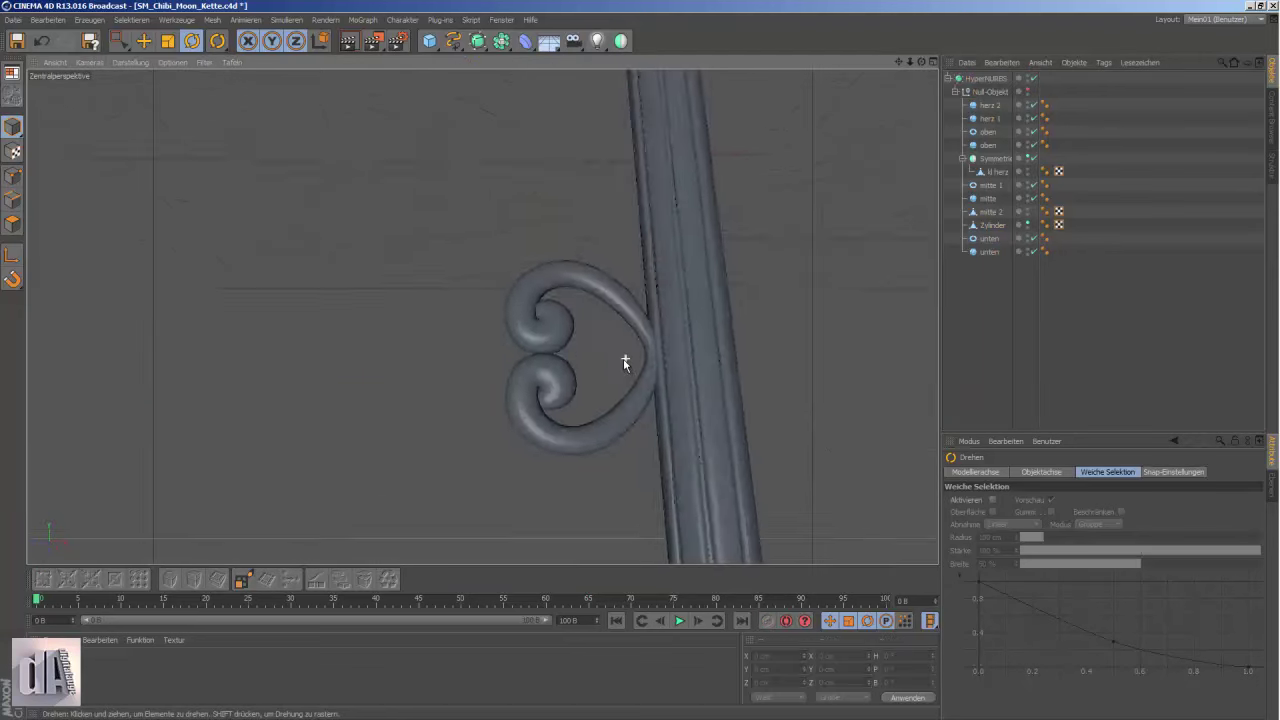
scroll(506, 414, down, 10)
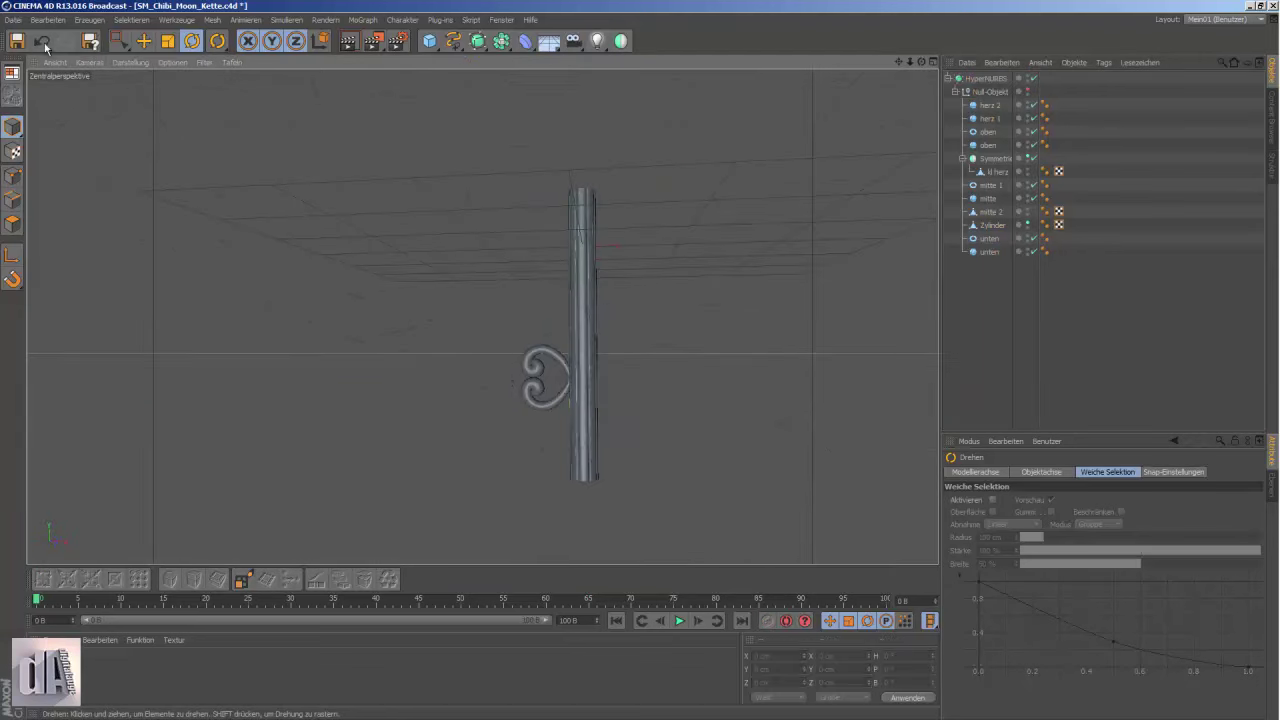
key(F4)
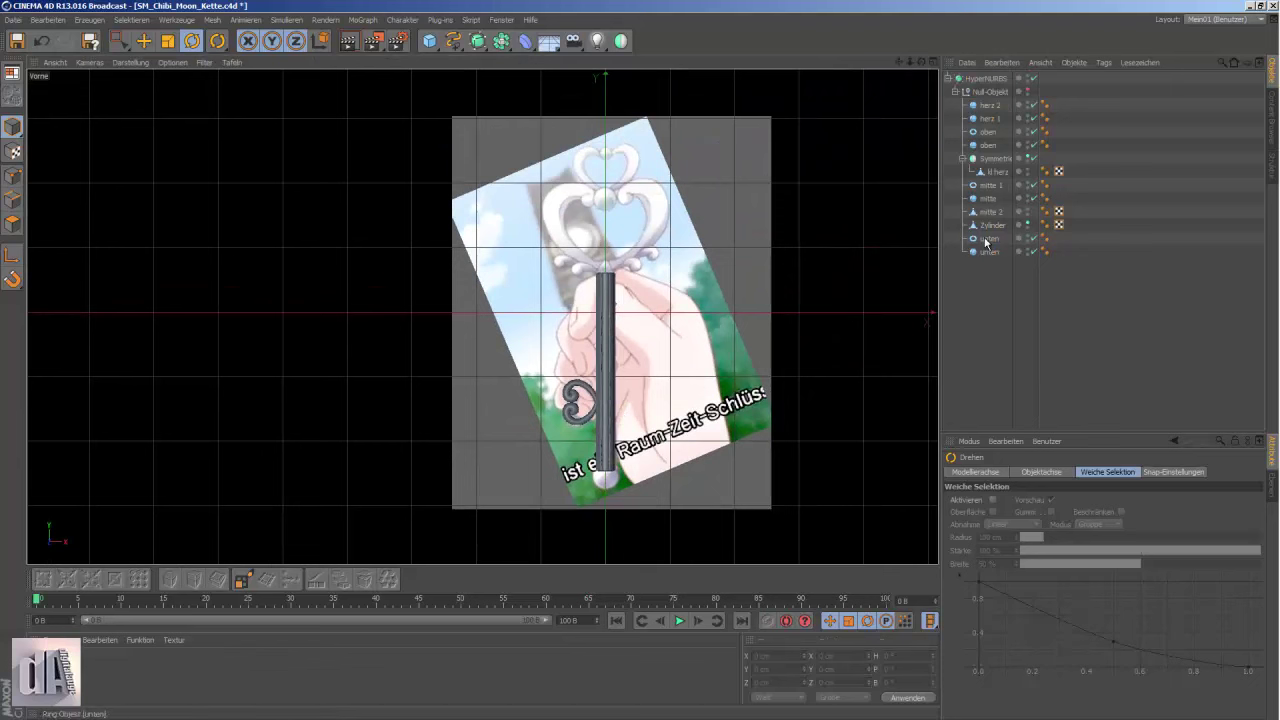
click(1001, 174)
- Copy and paste the heart scroll, naming the copy 'herz oben'
key(ctrl+c)
key(ctrl+v)
key(e)
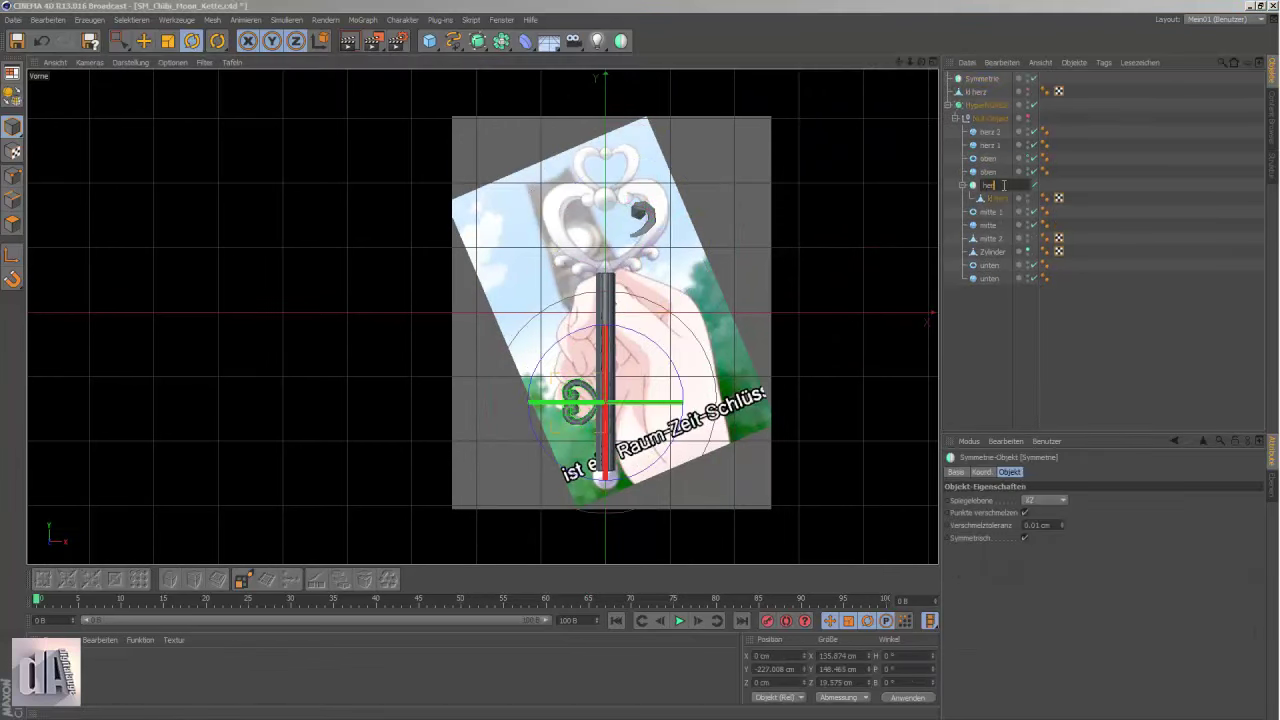
text(herz oben)
key(Return)
key(r)
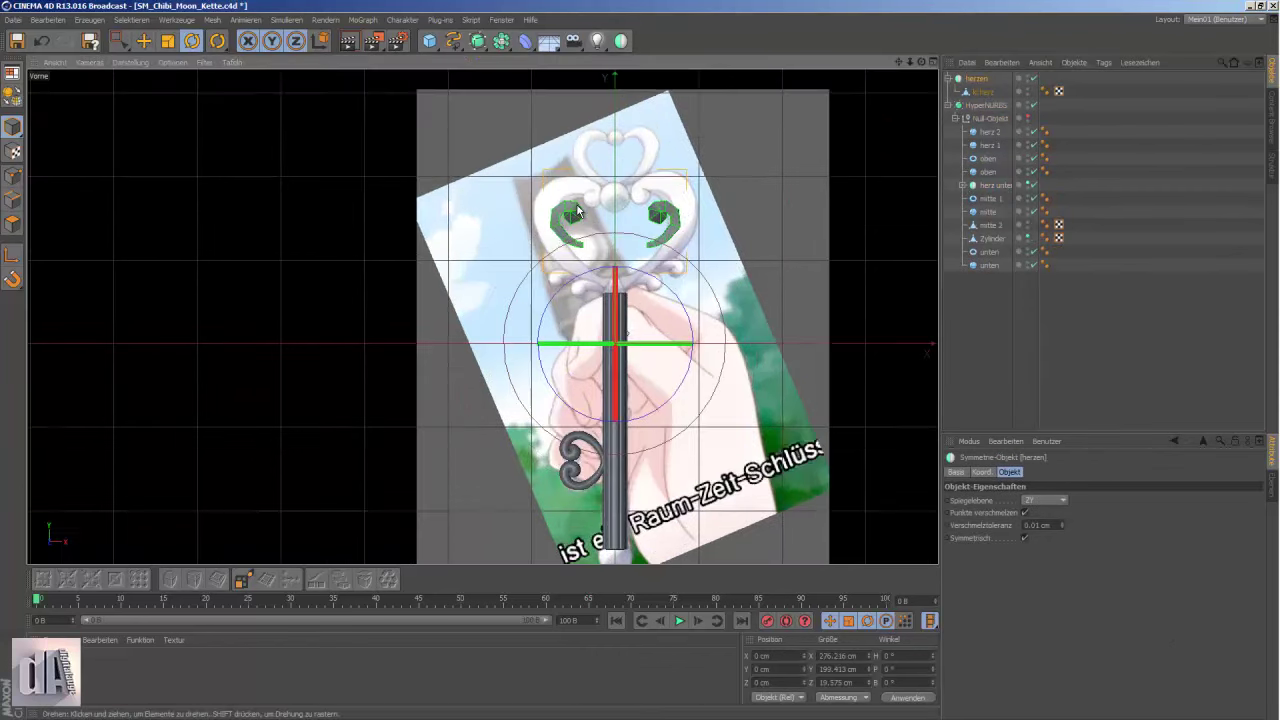
click(977, 91)
- Move the herzen group under the Null-Objekt and render previews of the top curls
scroll(640, 407, up, 8)
scroll(640, 407, up, 3)
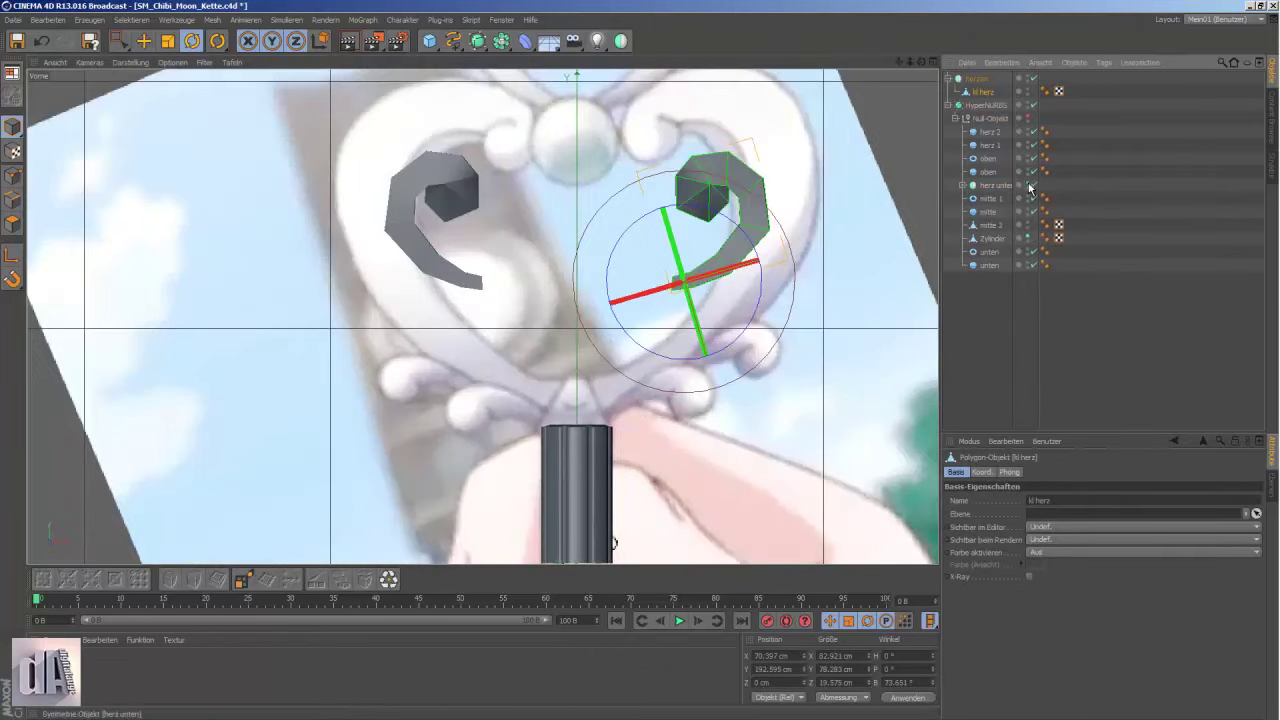
scroll(380, 216, down, 3)
key(t)
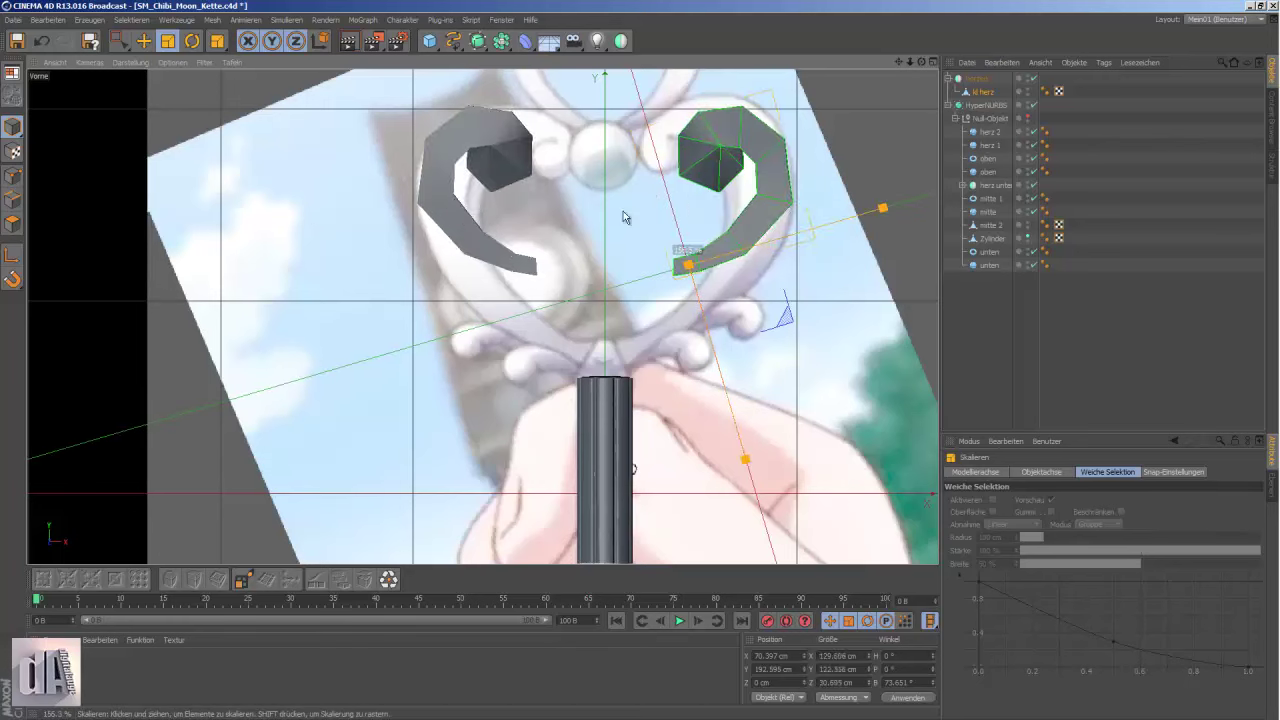
key(ctrl+r)
drag(972, 78, 988, 118)
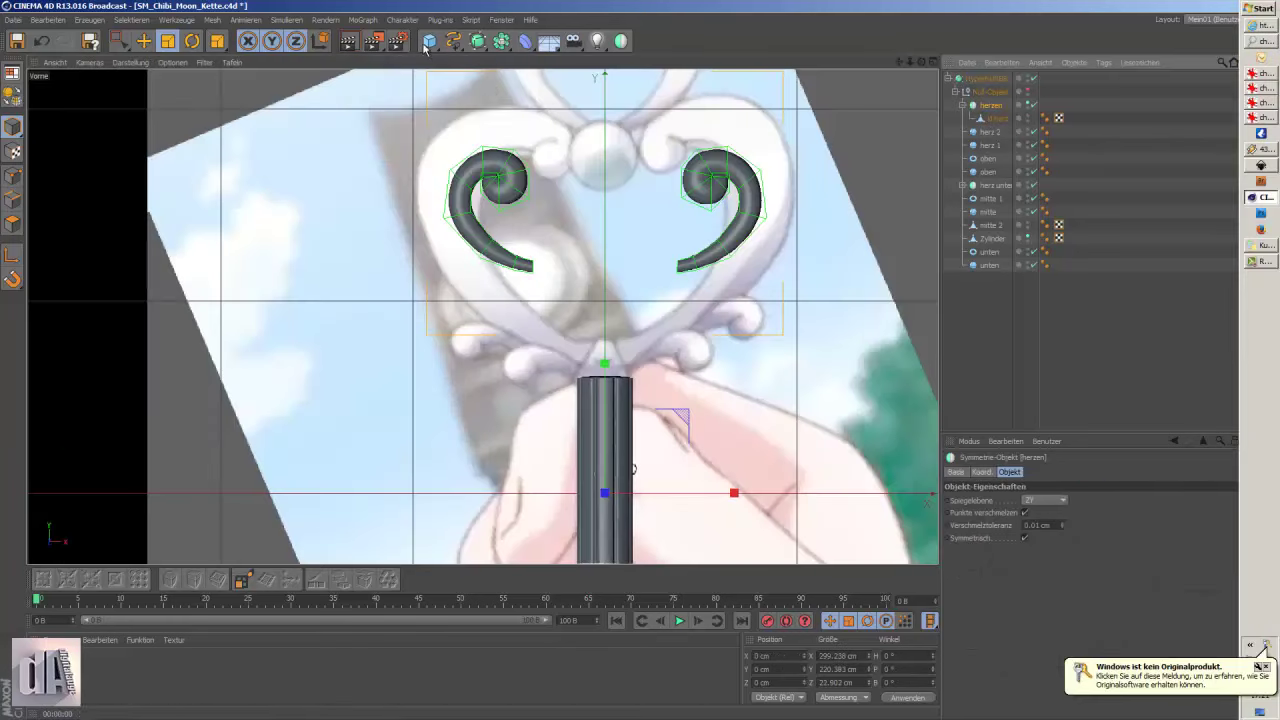
key(ctrl+r)
scroll(698, 120, up, 3)
- Select the heart curl mesh under herzen and display the viewport as lines only
key(0)
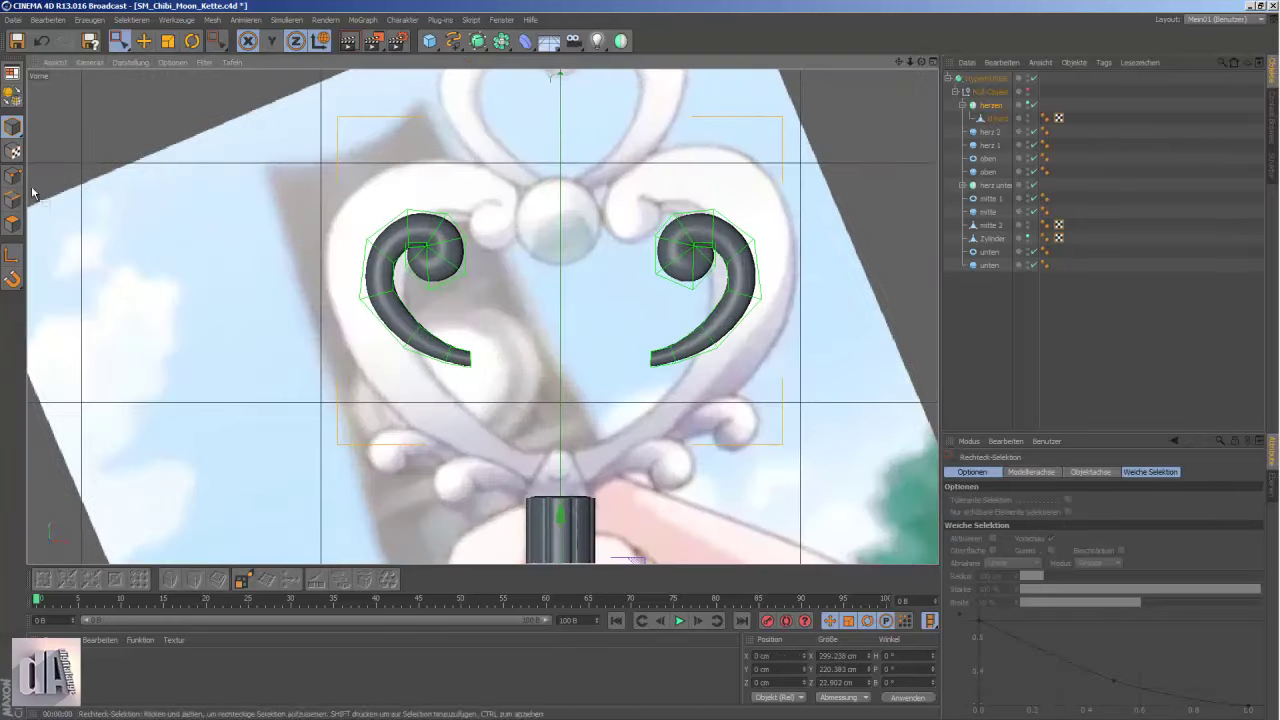
key(o)
click(996, 118)
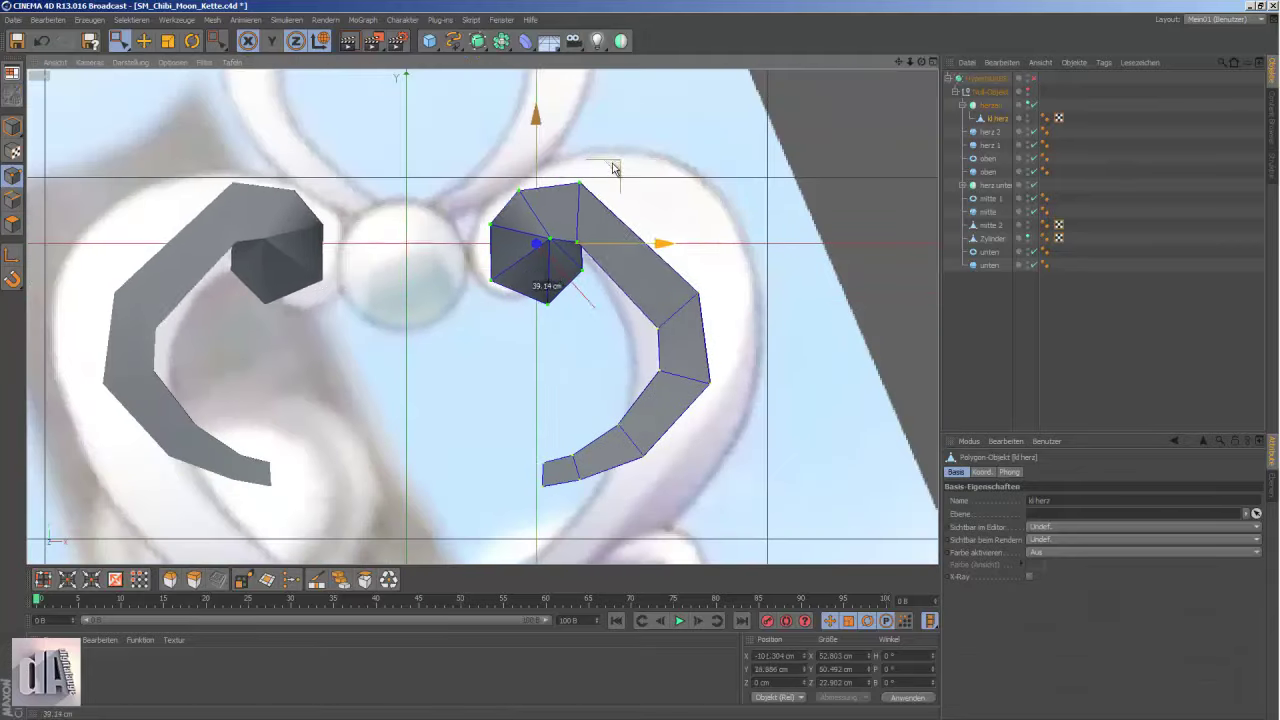
click(130, 62)
click(150, 168)
scroll(608, 178, down, 2)
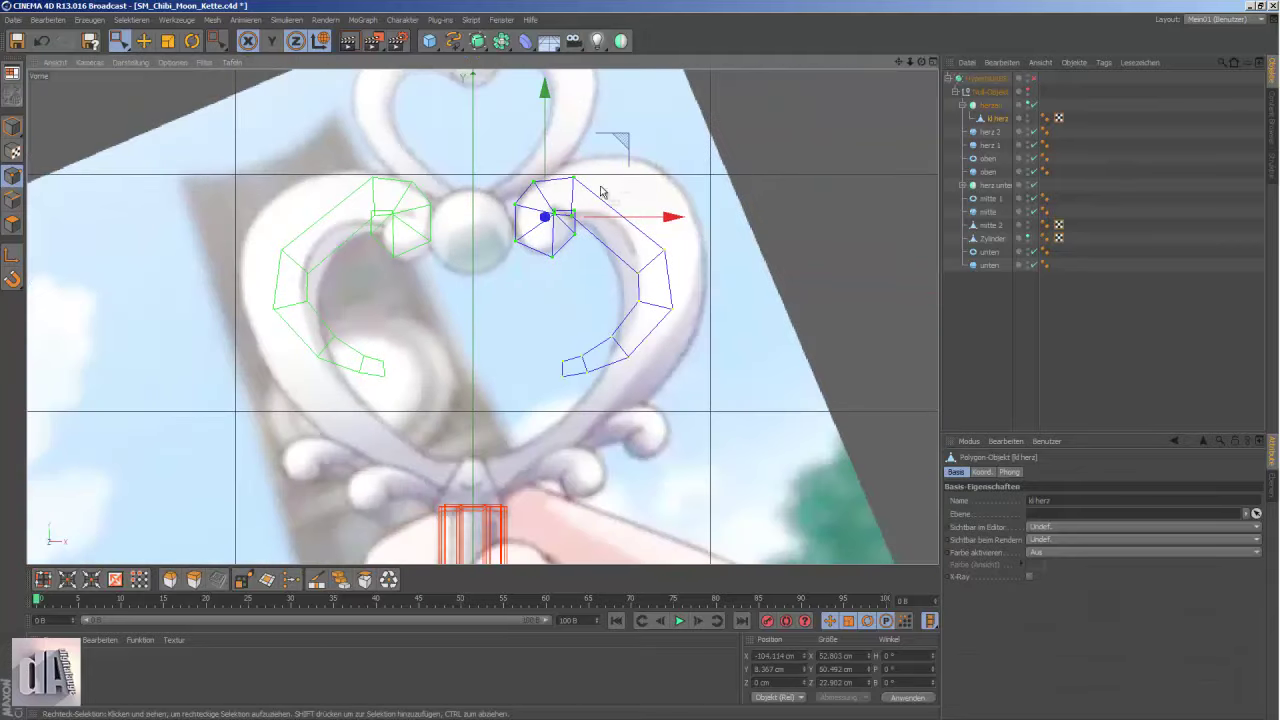
- Move the lower-right heart points down-left onto the centre line and scale the tip about 160%
key(t)
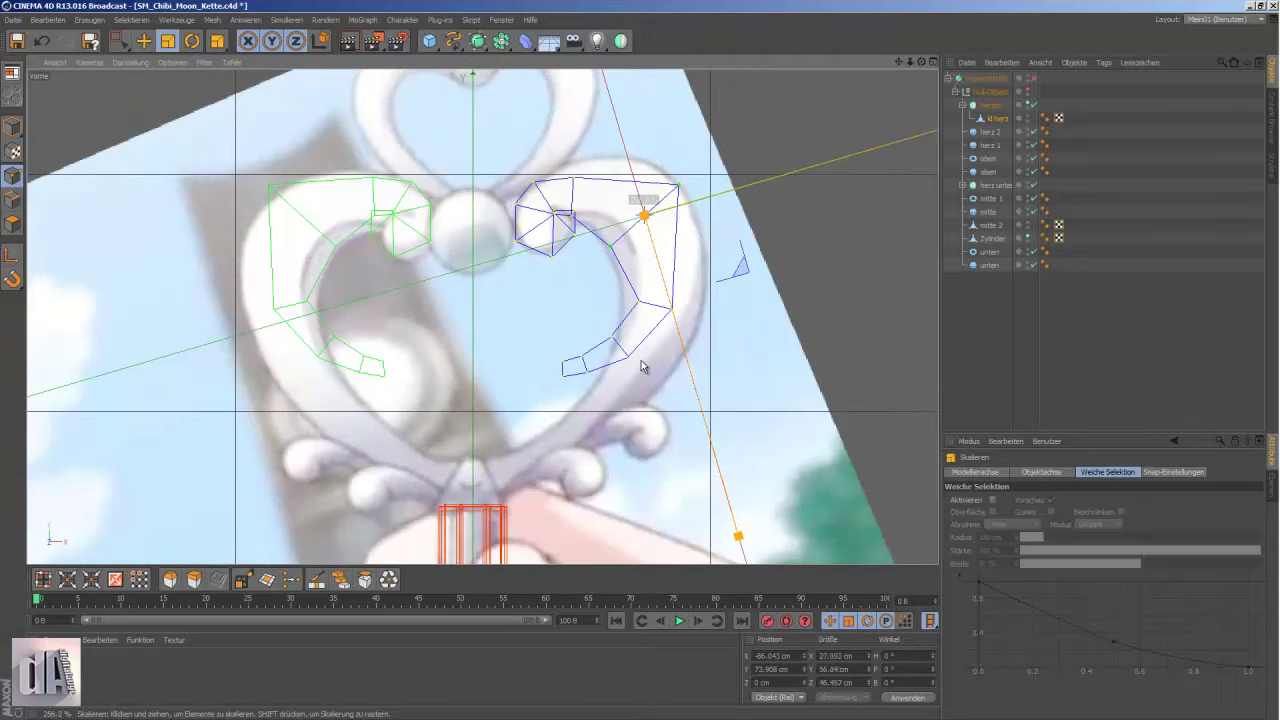
key(0)
drag(714, 334, 555, 410)
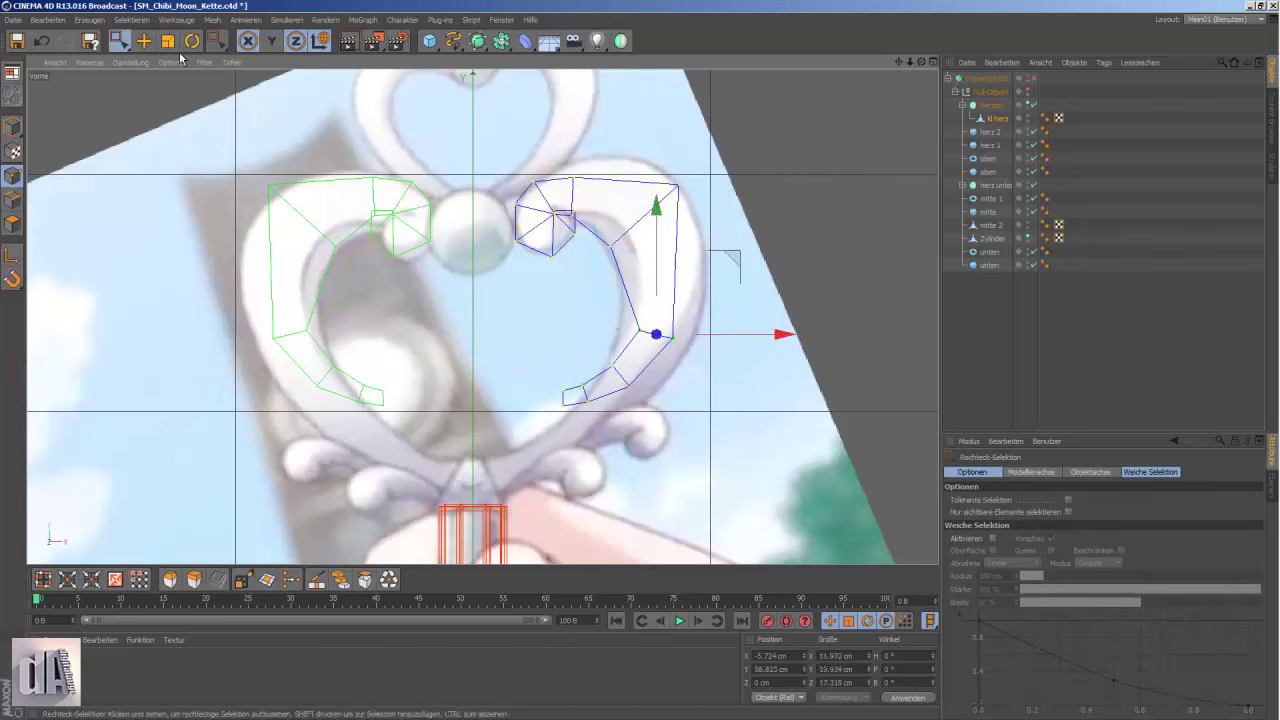
drag(735, 263, 641, 371)
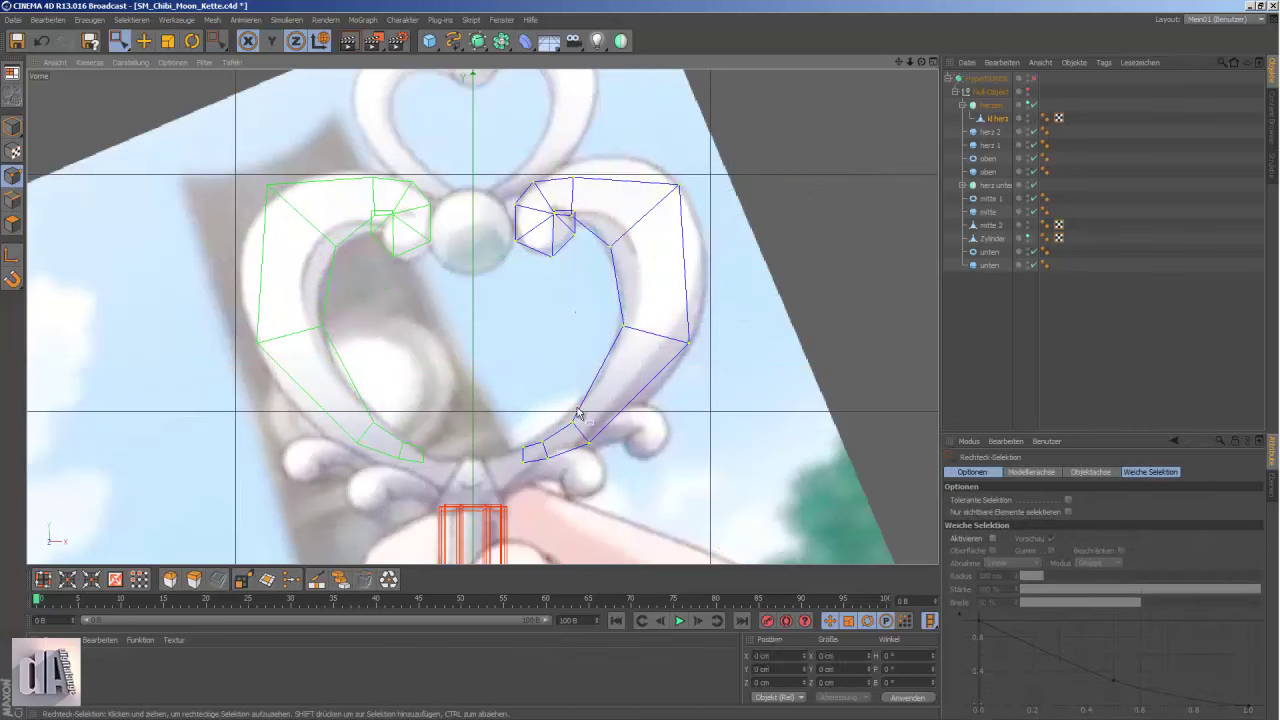
key(t)
click(118, 41)
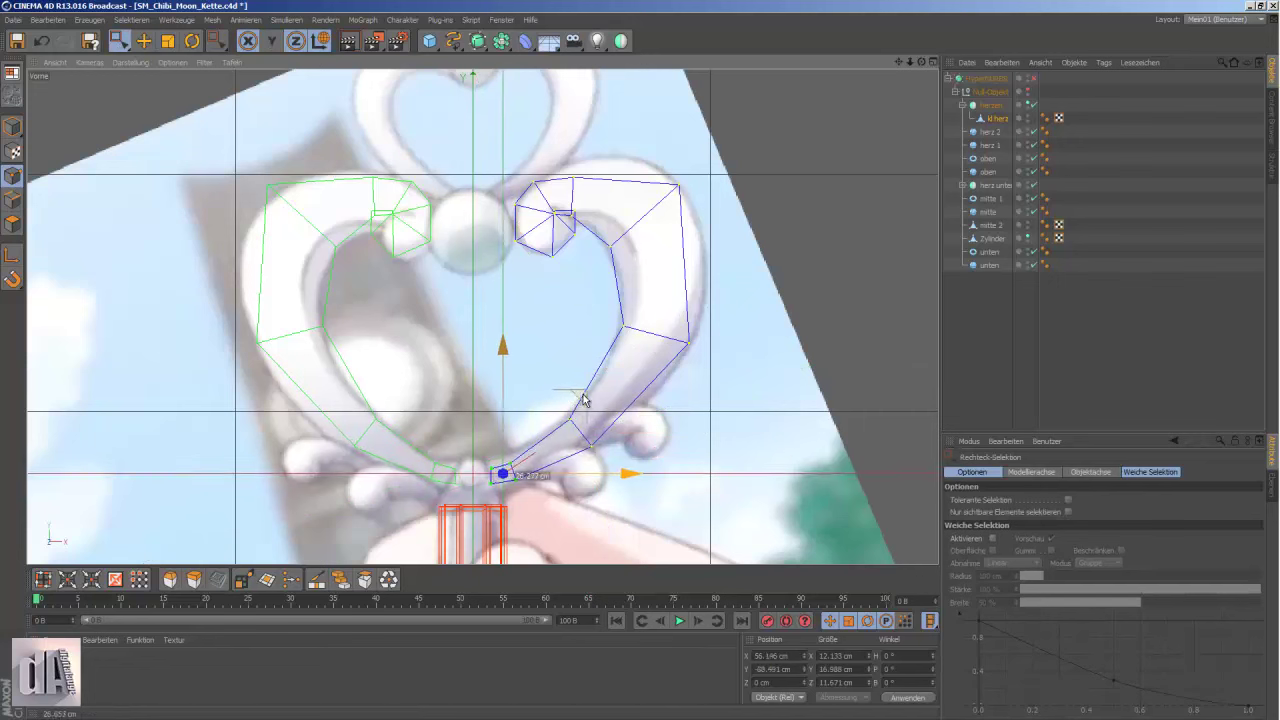
key(t)
drag(584, 400, 673, 258)
key(space)
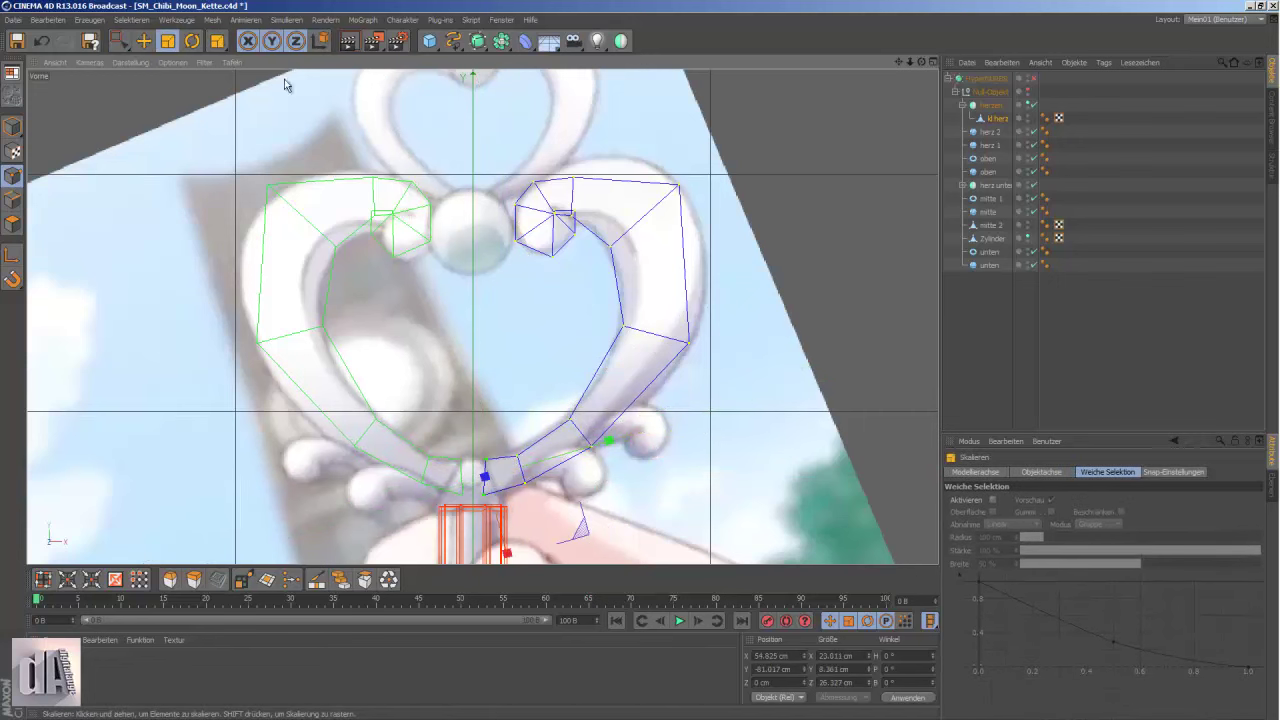
- Inspect the heart tip from perspective and front views, undoing the last point move
scroll(420, 300, up, 3)
key(F1)
scroll(578, 272, up, 5)
alt+drag(606, 377, 388, 258)
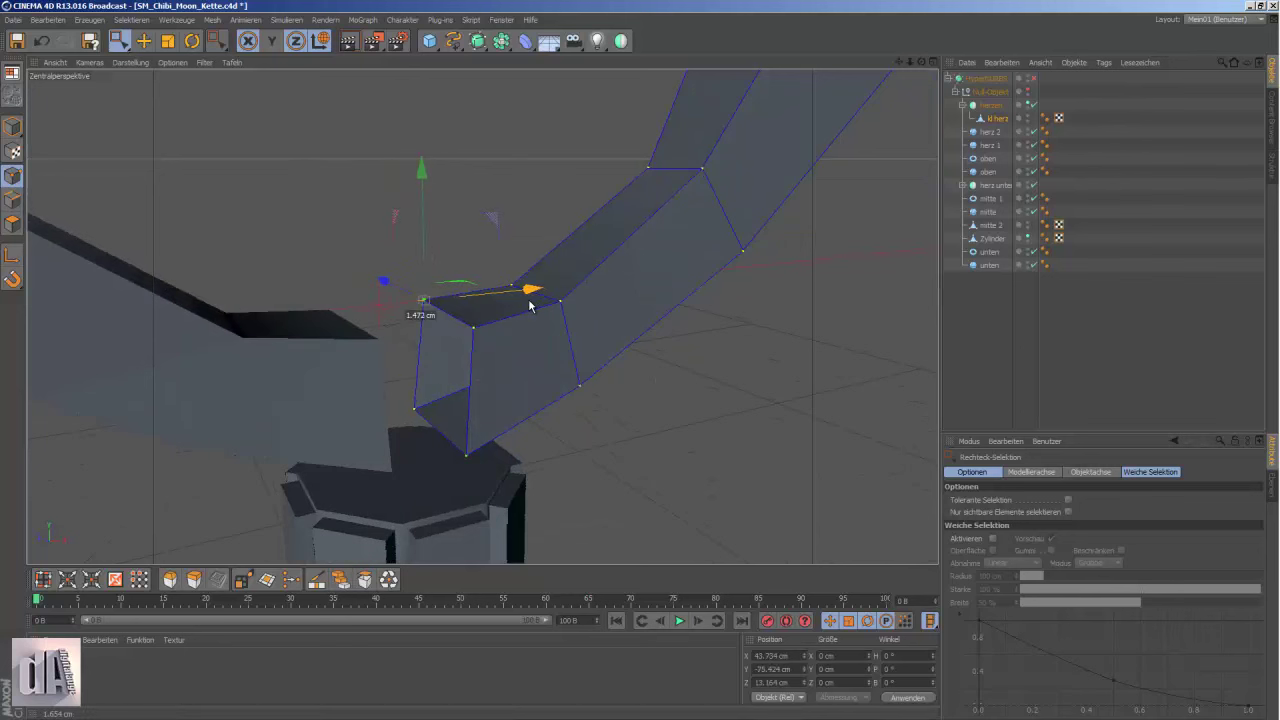
key(ctrl+z)
key(ctrl+z)
key(F4)
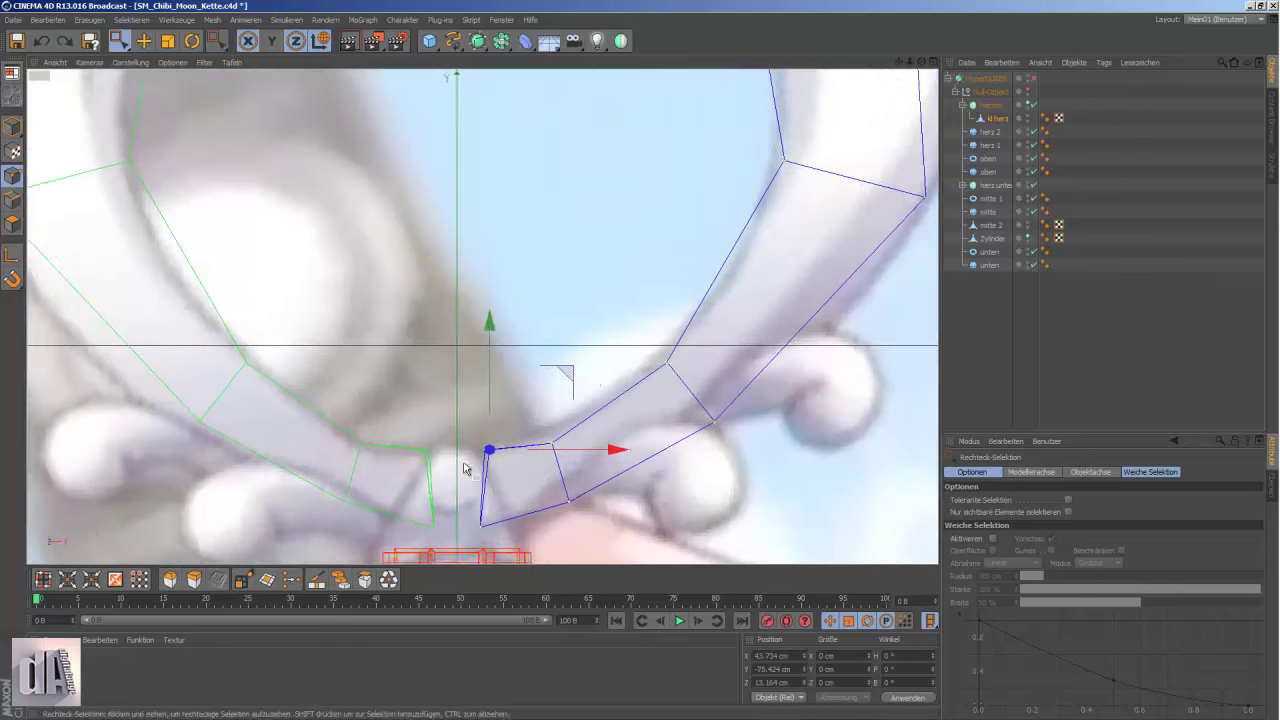
scroll(502, 503, up, 3)
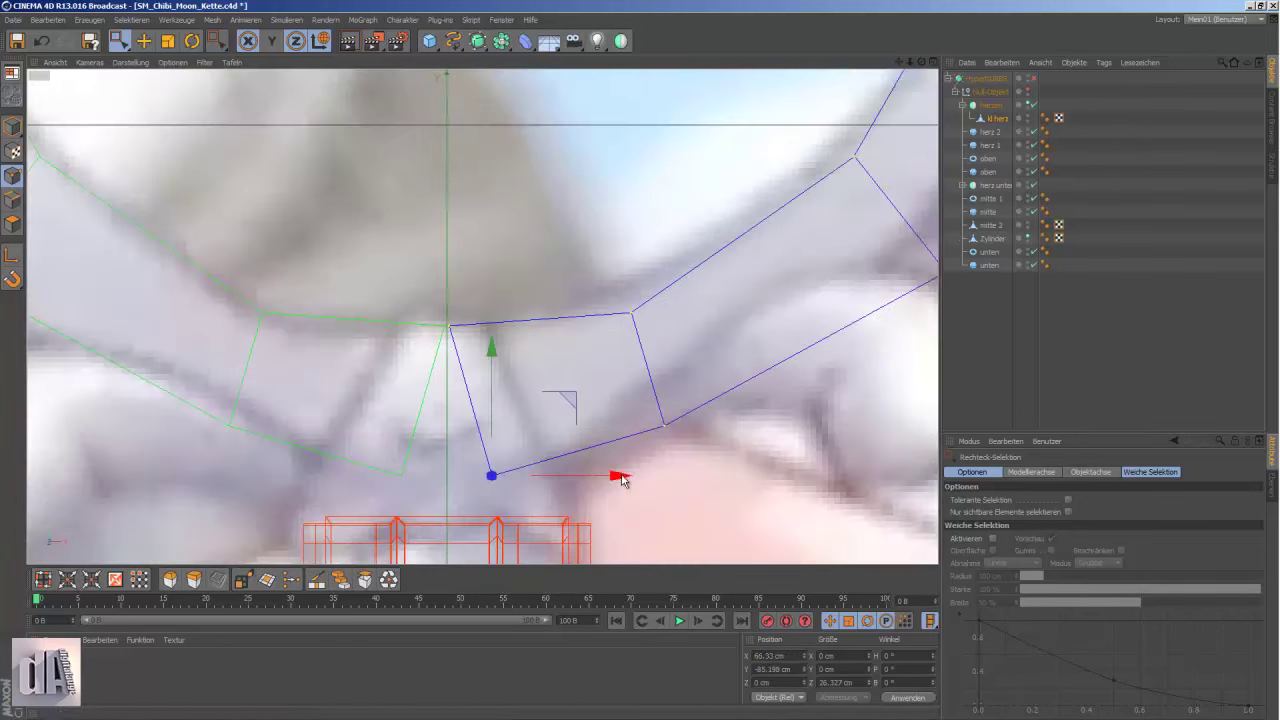
key(F1)
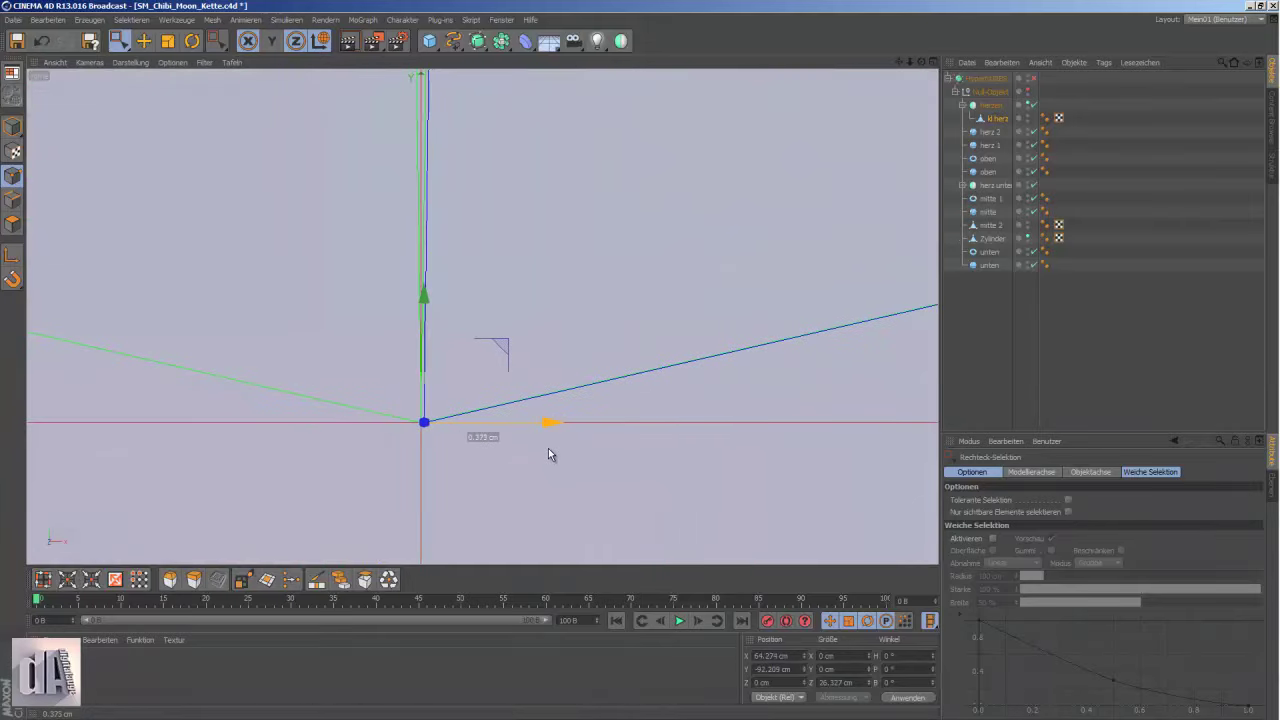
key(F4)
scroll(643, 366, up, 4)
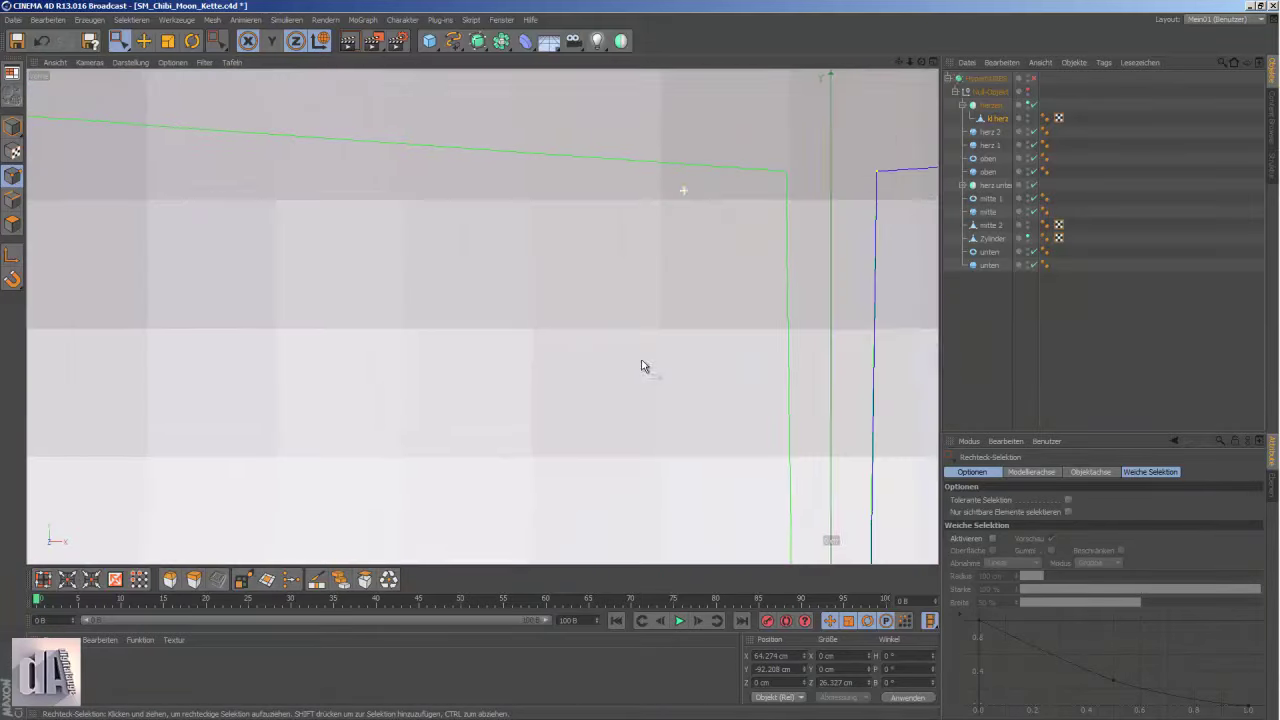
scroll(662, 112, down, 3)
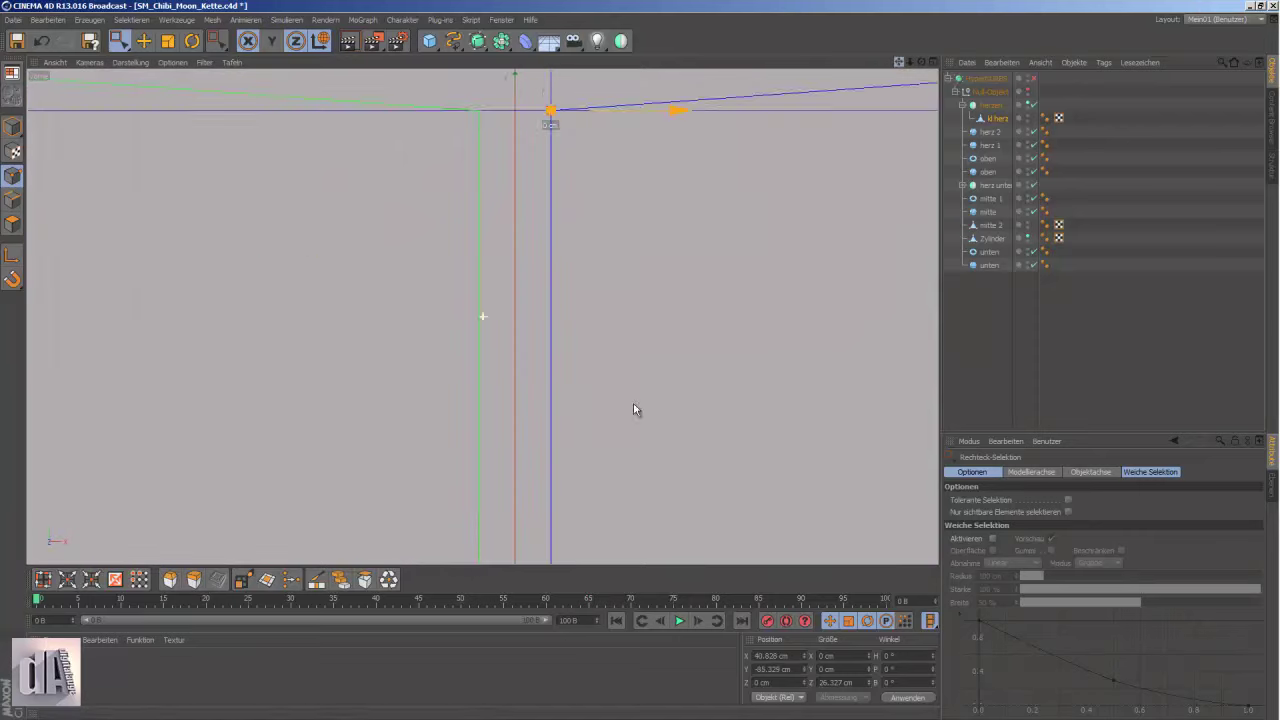
scroll(634, 409, down, 3)
scroll(839, 223, down, 3)
- Scale the top-right heart points with the smoothing preview turned on
scroll(840, 222, up, 3)
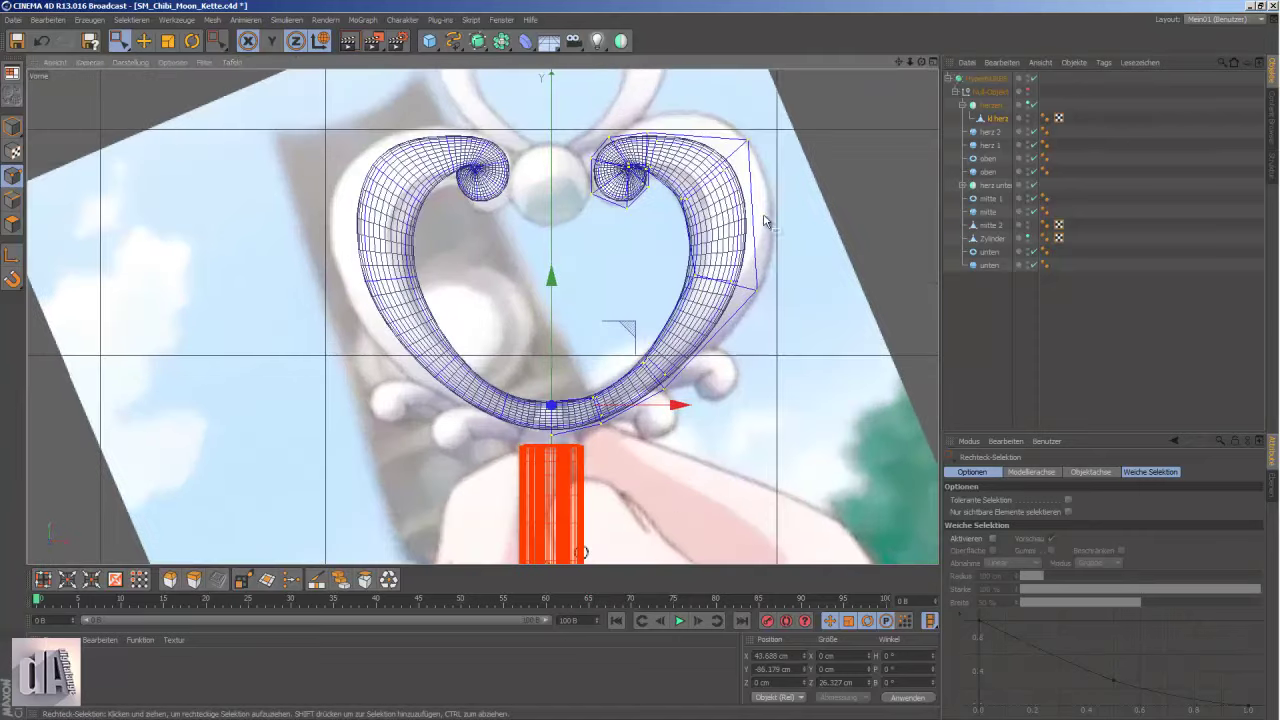
click(13, 207)
key(t)
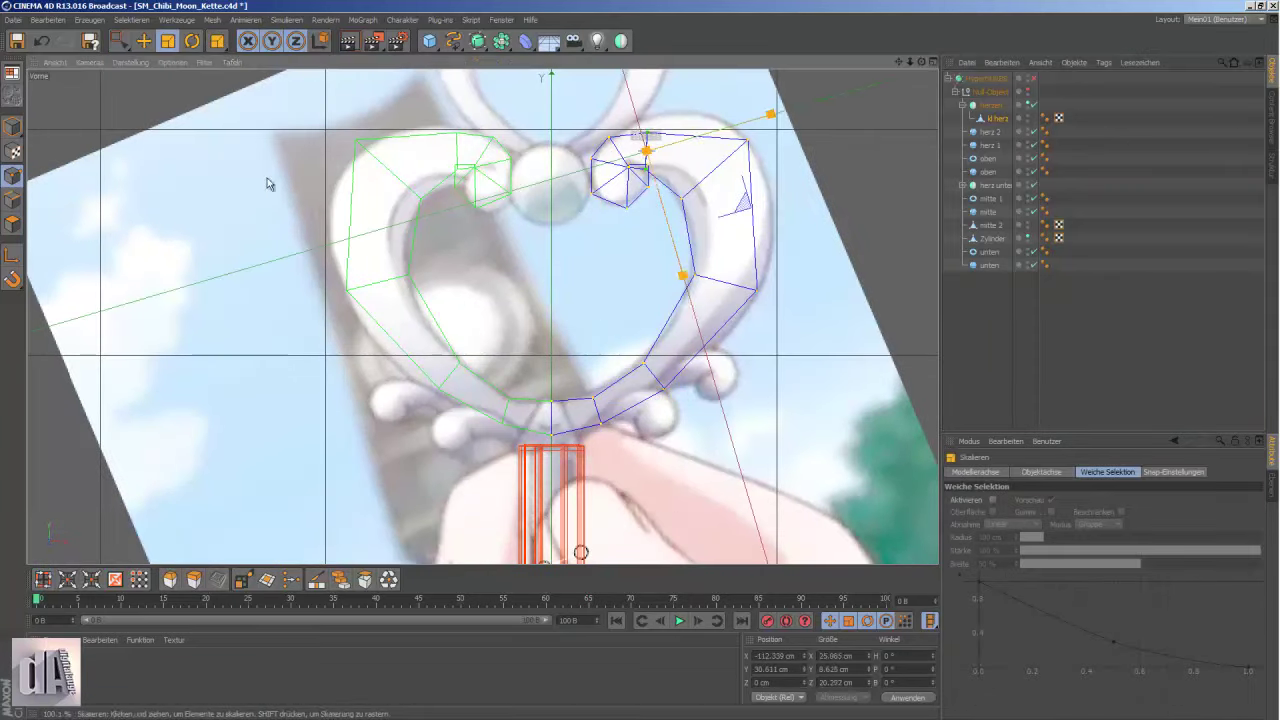
drag(583, 152, 748, 224)
key(q)
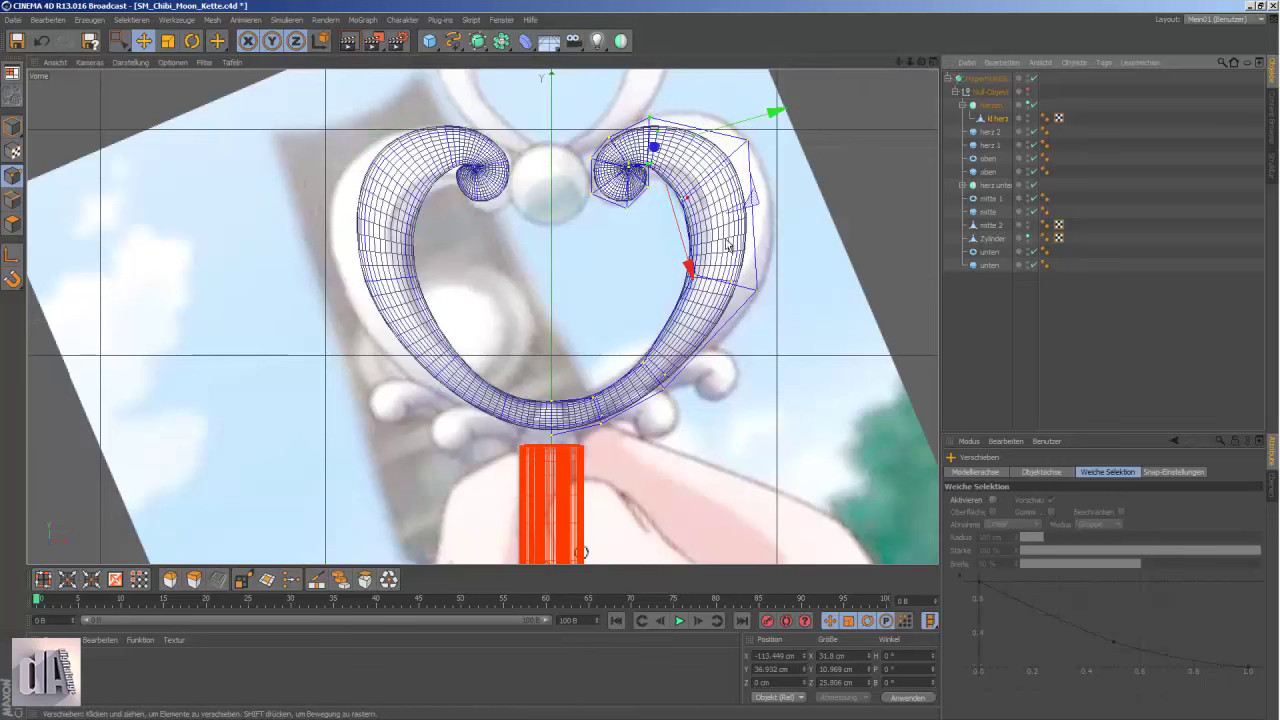
scroll(729, 244, up, 3)
scroll(604, 429, down, 3)
- Undo a trial right-side scale, then enlarge the top-right curl to about 140%
key(0)
drag(660, 340, 798, 213)
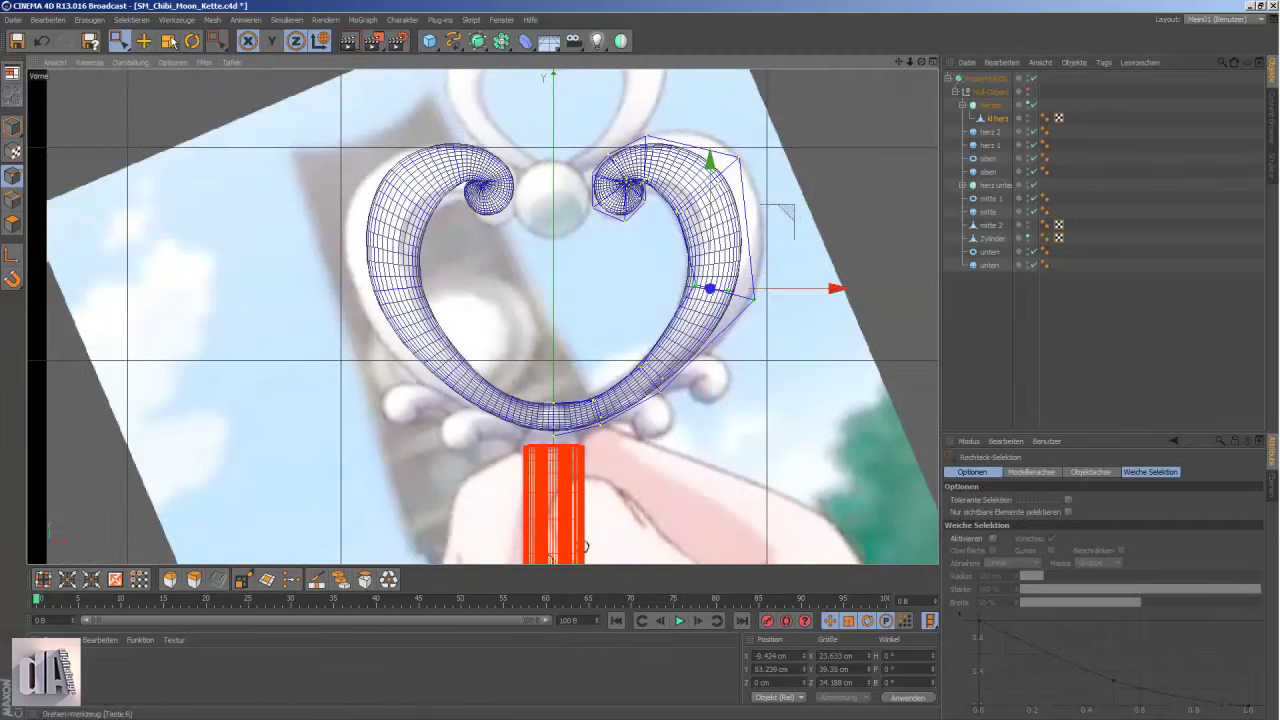
key(t)
drag(380, 240, 495, 238)
key(ctrl+z)
key(0)
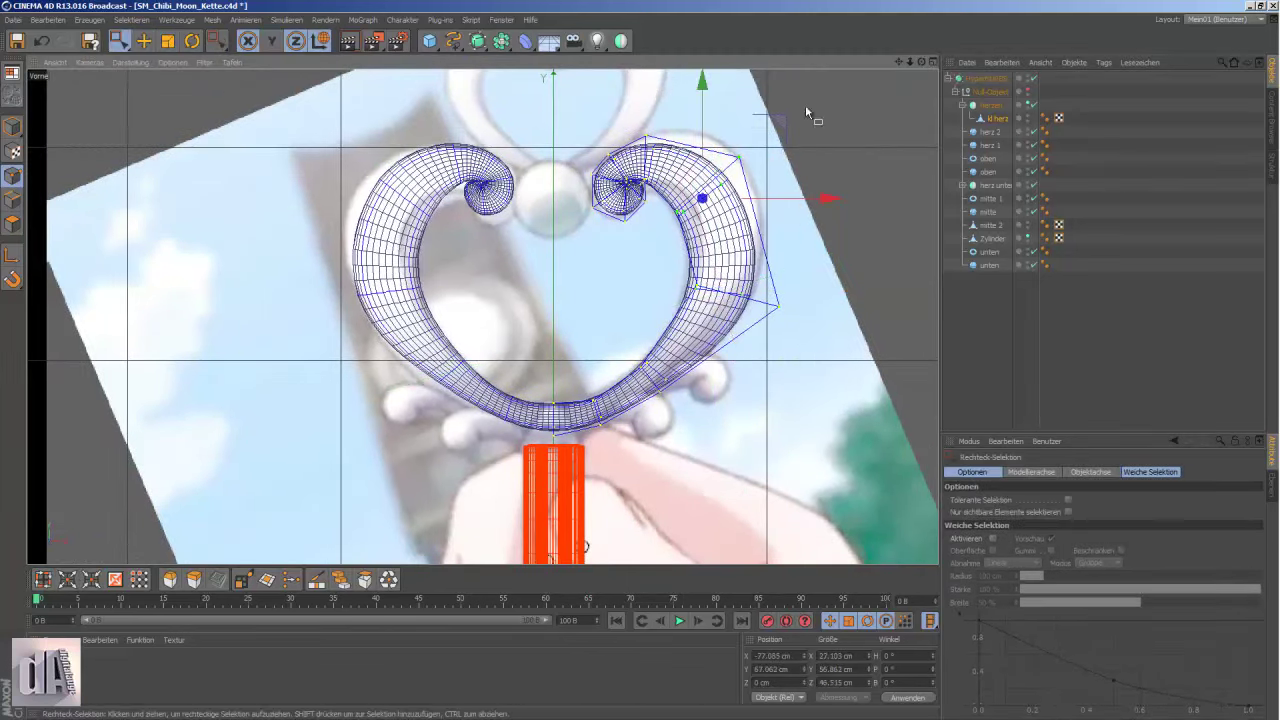
key(ctrl+z)
click(168, 41)
drag(330, 150, 420, 153)
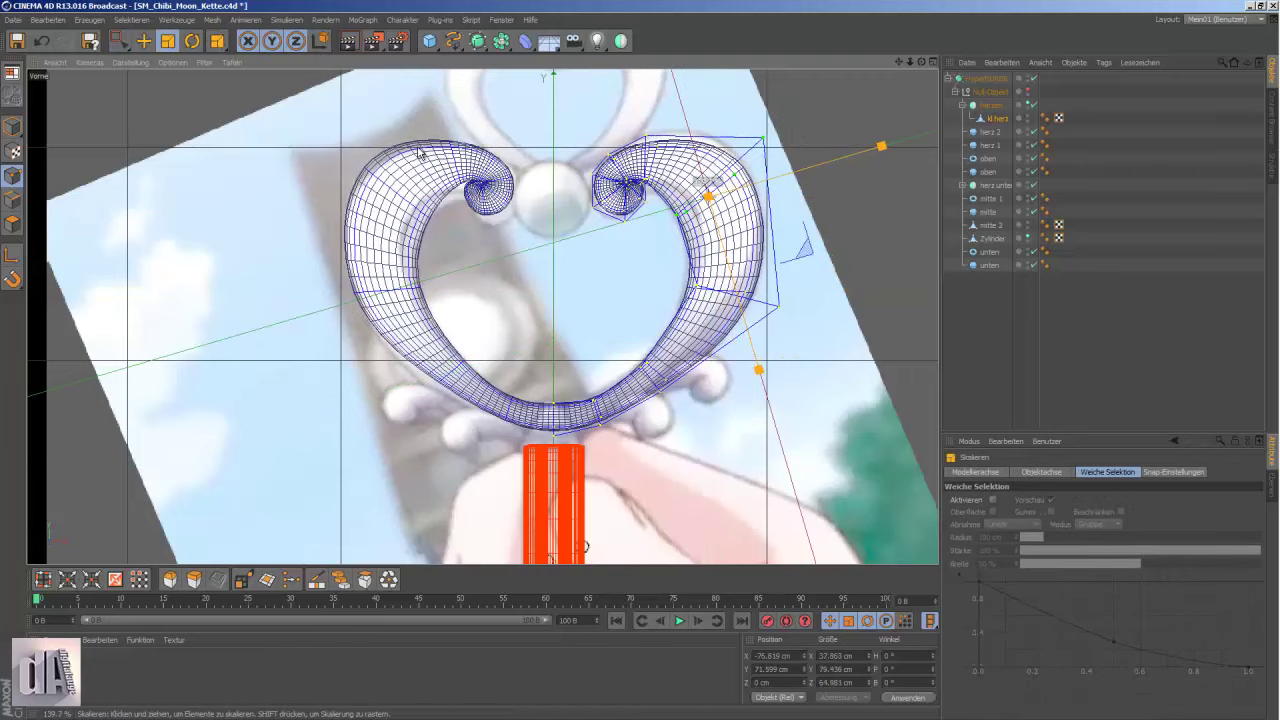
- Enlarge the curl tip points to about 129%, checking the cage and smoothed views
key(q)
scroll(533, 201, up, 5)
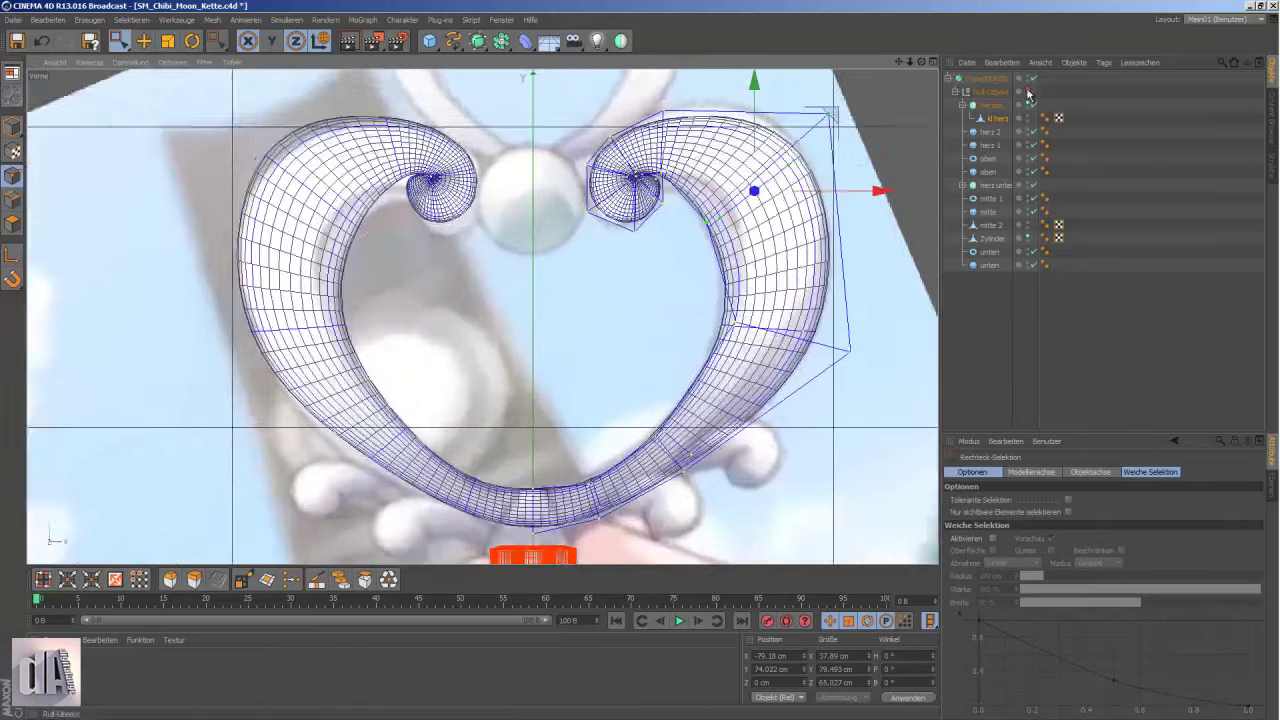
key(0)
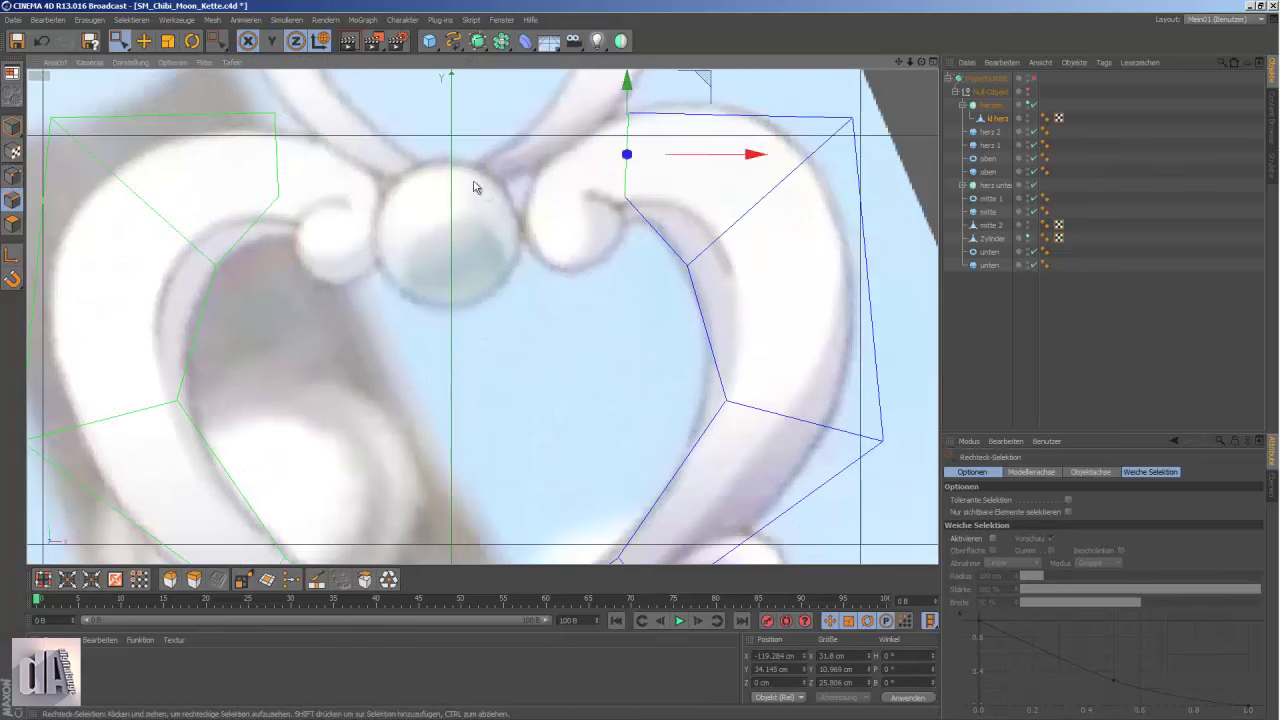
scroll(475, 187, down, 5)
key(r)
key(e)
key(q)
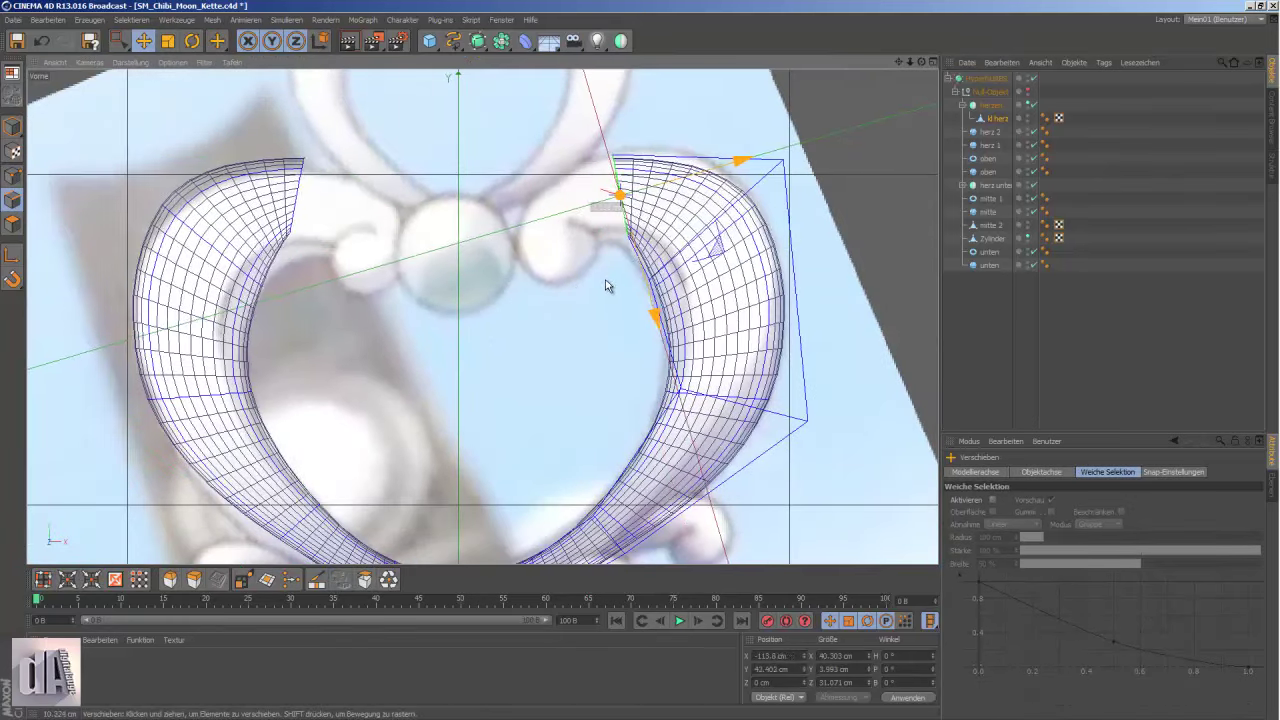
key(r)
key(t)
drag(357, 185, 466, 159)
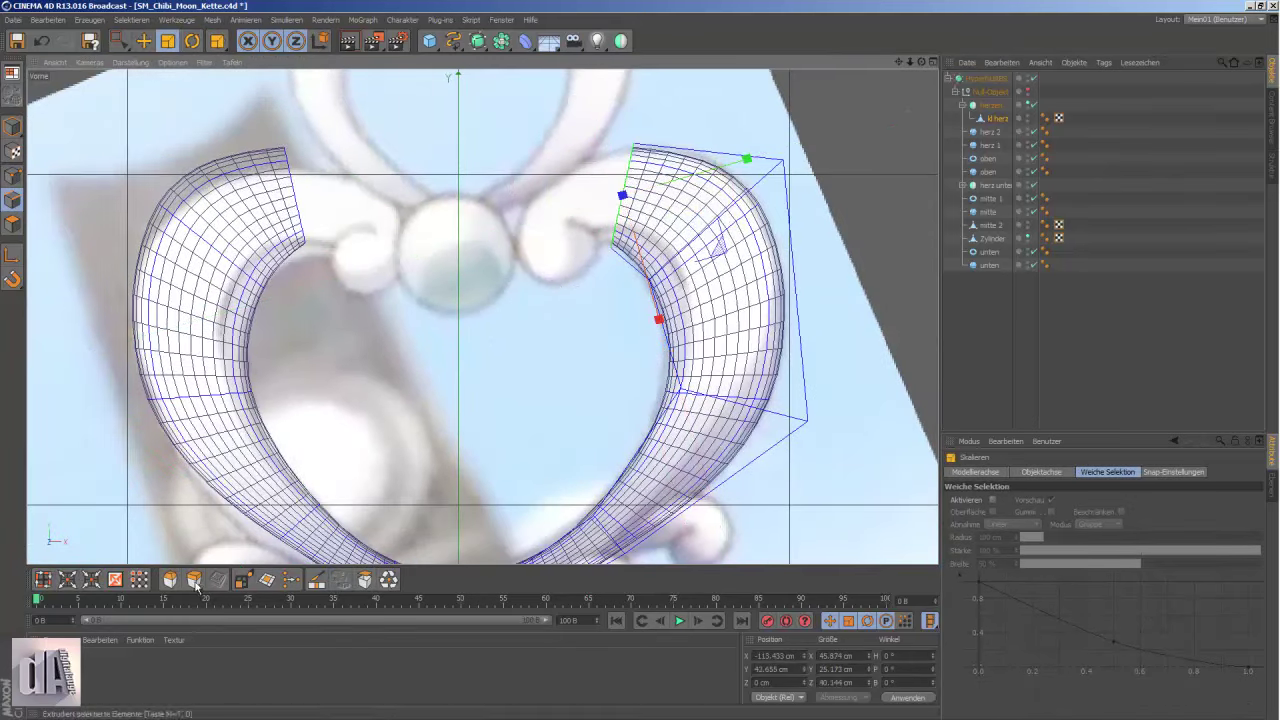
- Shrink the selected curl tip to about 71% on the unsmoothed cage
key(q)
key(r)
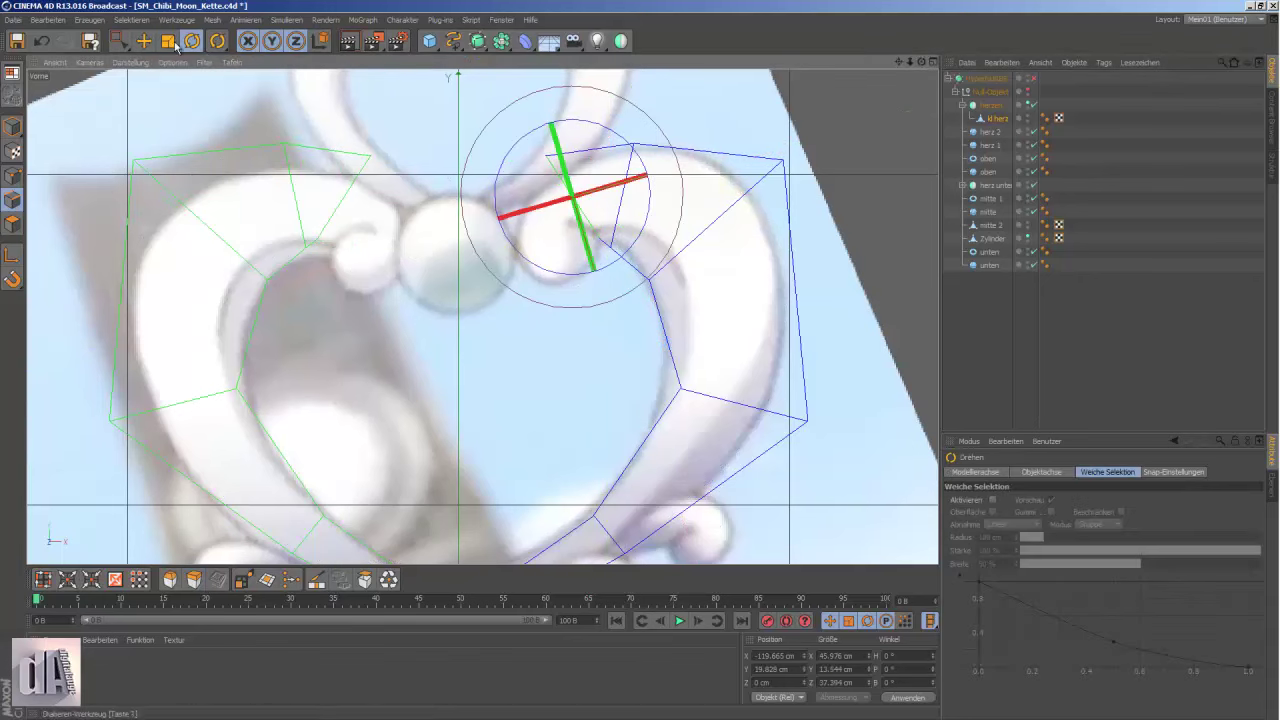
click(168, 41)
drag(180, 140, 89, 143)
- Extrude new faces from the curl tip inward toward the central sphere
key(q)
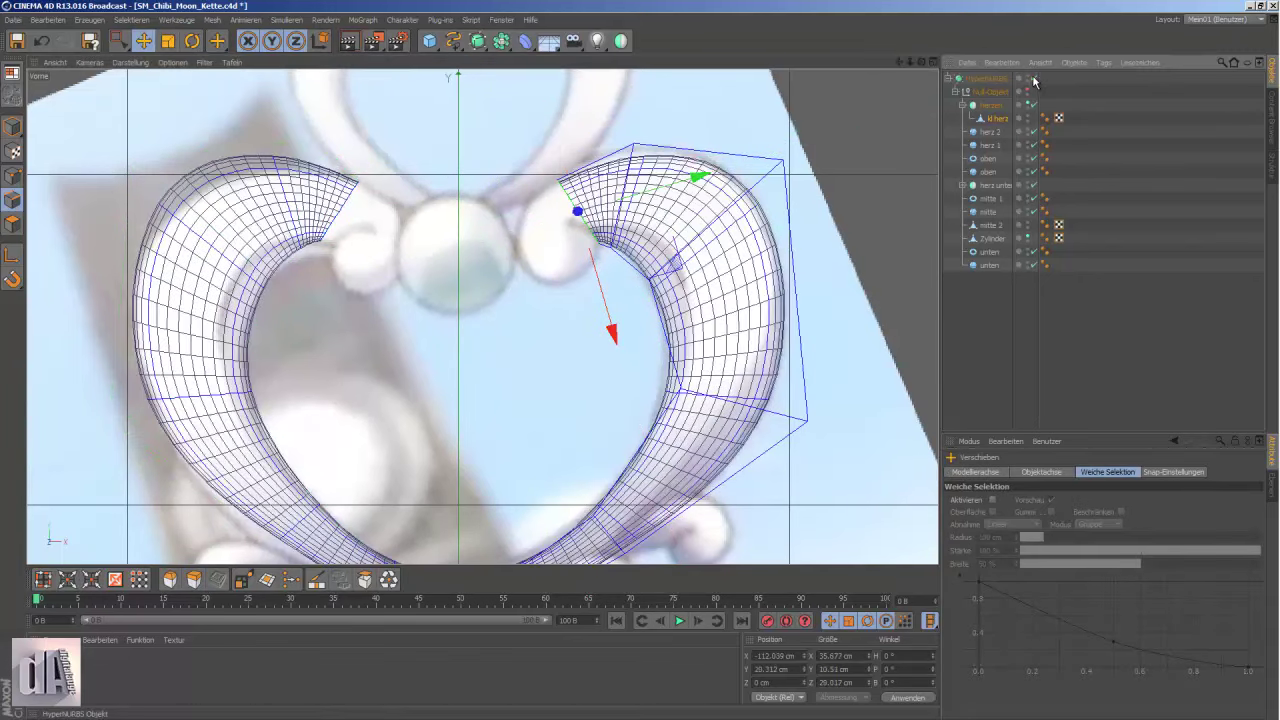
key(q)
key(d)
drag(508, 400, 265, 118)
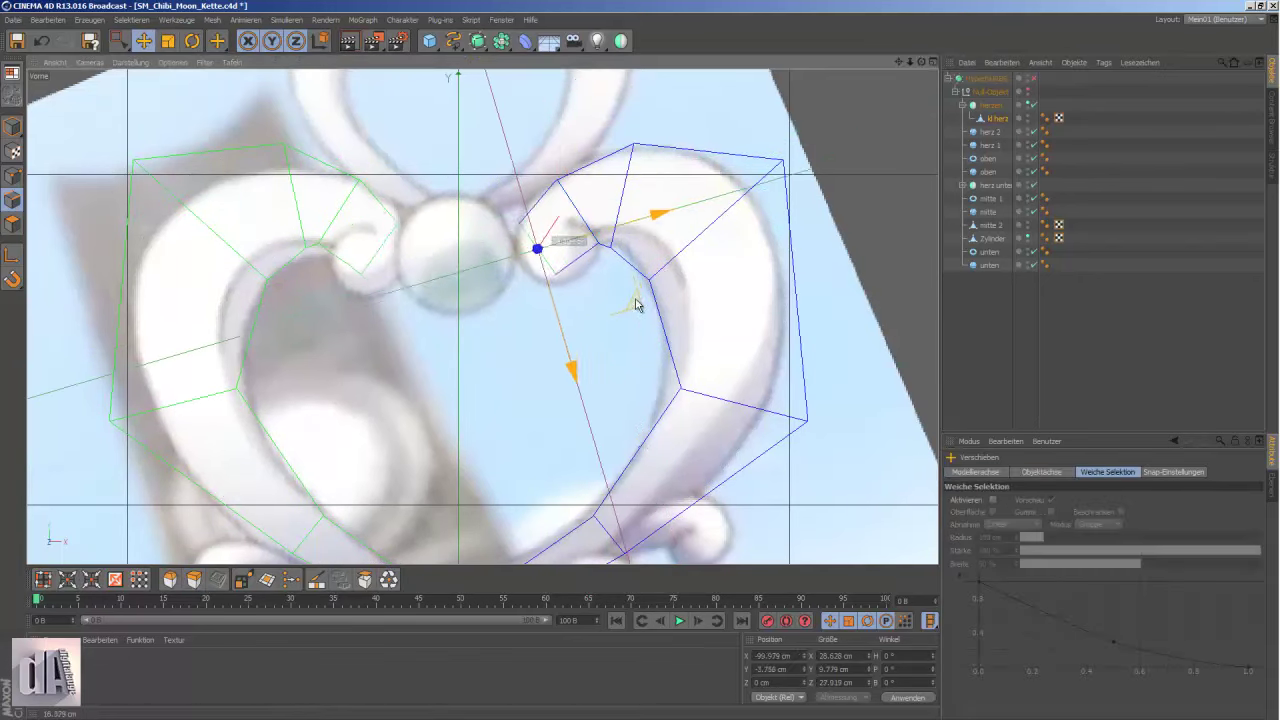
key(F1)
scroll(637, 131, up, 3)
- Try Close Polygon Hole, Knife and rectangle selection while switching between front and perspective views
key(m)
key(d)
key(shift+F12)
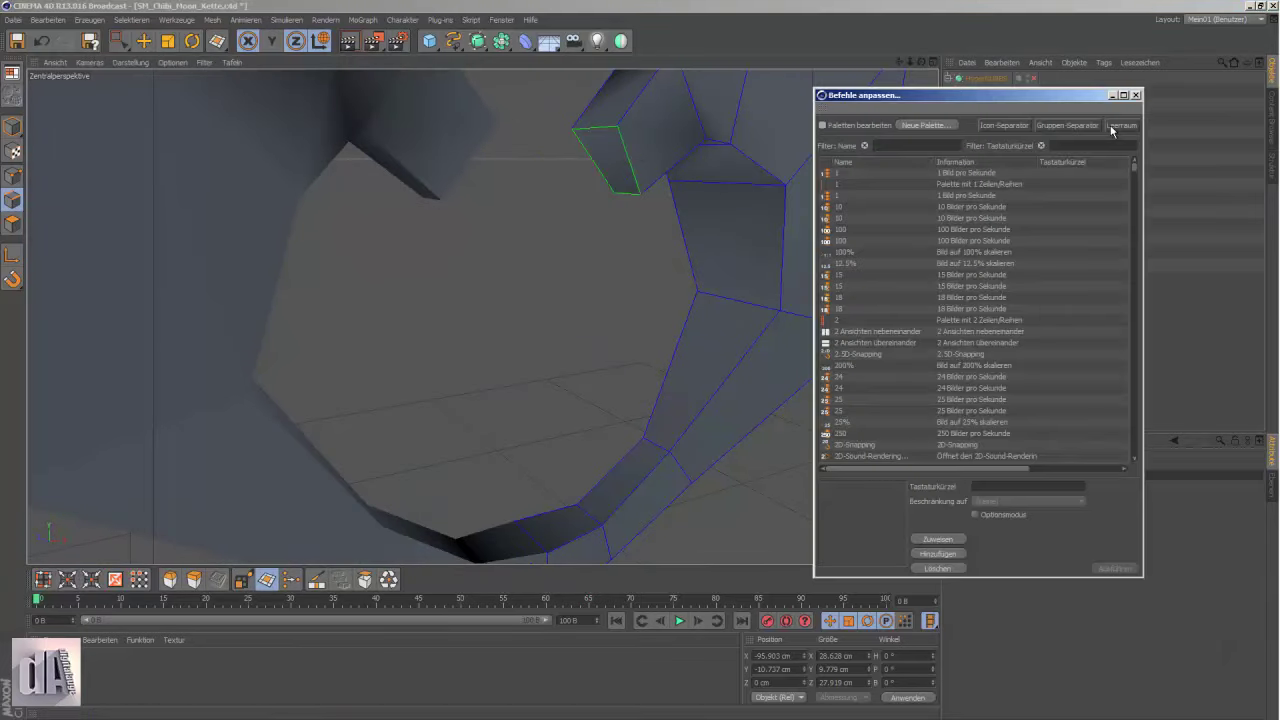
key(Escape)
key(F4)
key(0)
key(k)
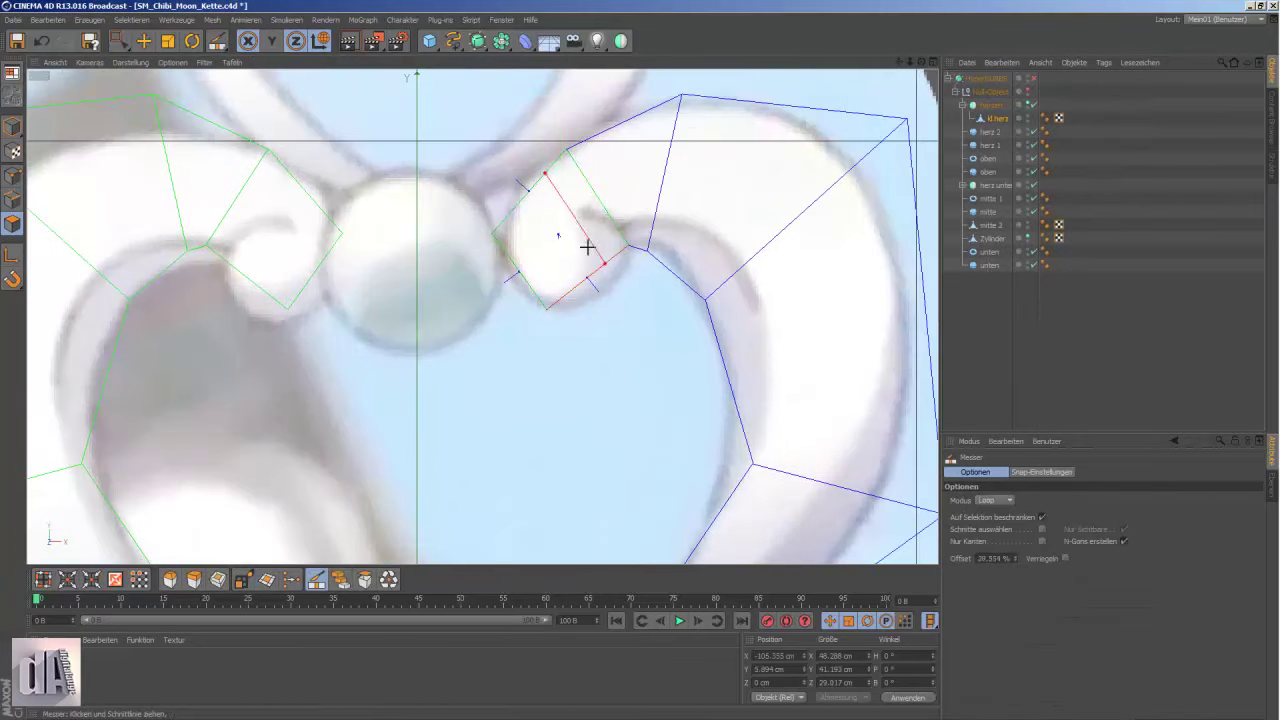
key(F1)
key(shift+F12)
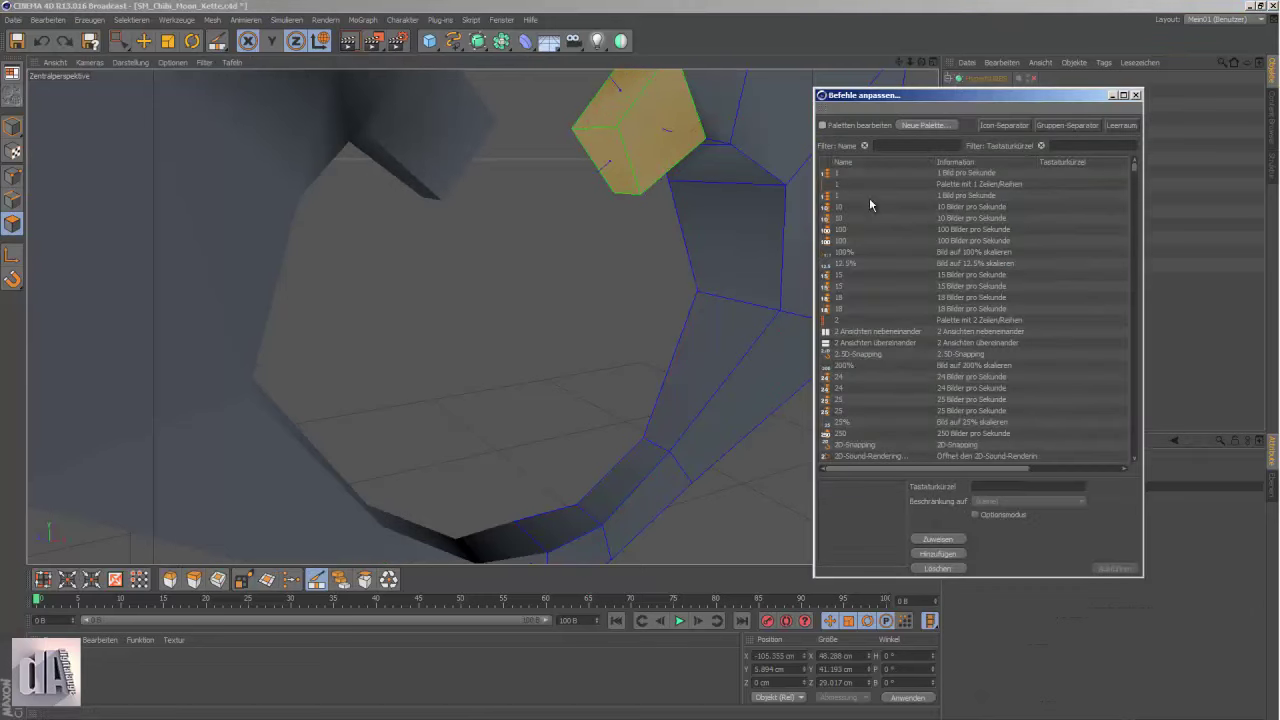
key(Escape)
key(F4)
key(0)
- Select the curl tip points and nudge them down against the sphere with smoothing on
drag(562, 219, 562, 219)
drag(563, 245, 608, 302)
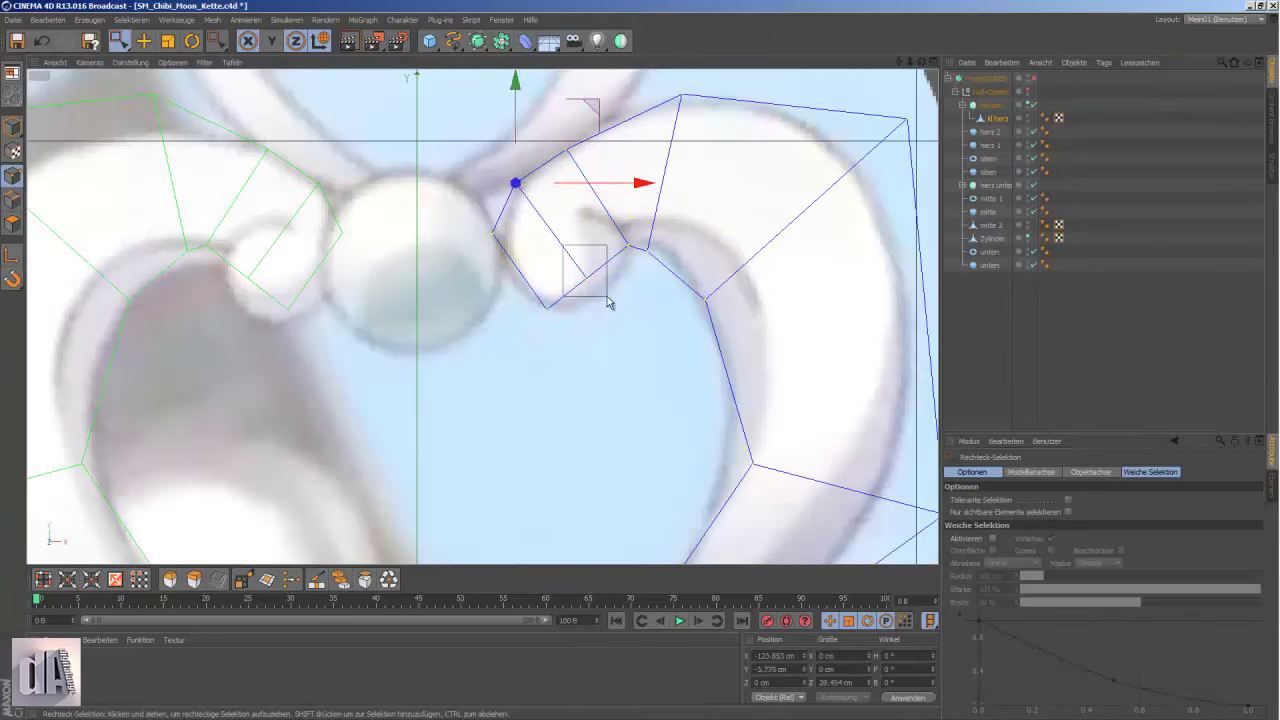
click(1033, 78)
mouse_move(631, 270)
mouse_down()
mouse_move(477, 239)
mouse_move(434, 201)
mouse_up()
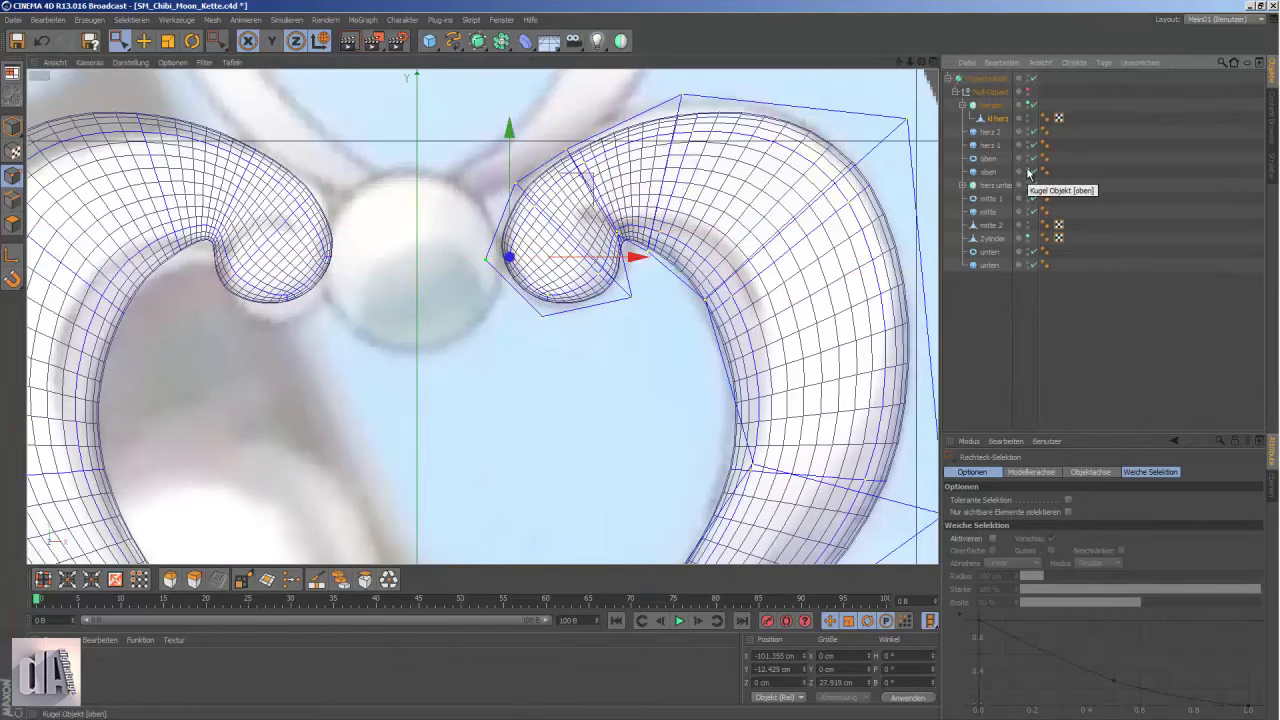
- Frame the view on the 'mitte' sphere, then reselect the 'kl herz' object
click(990, 212)
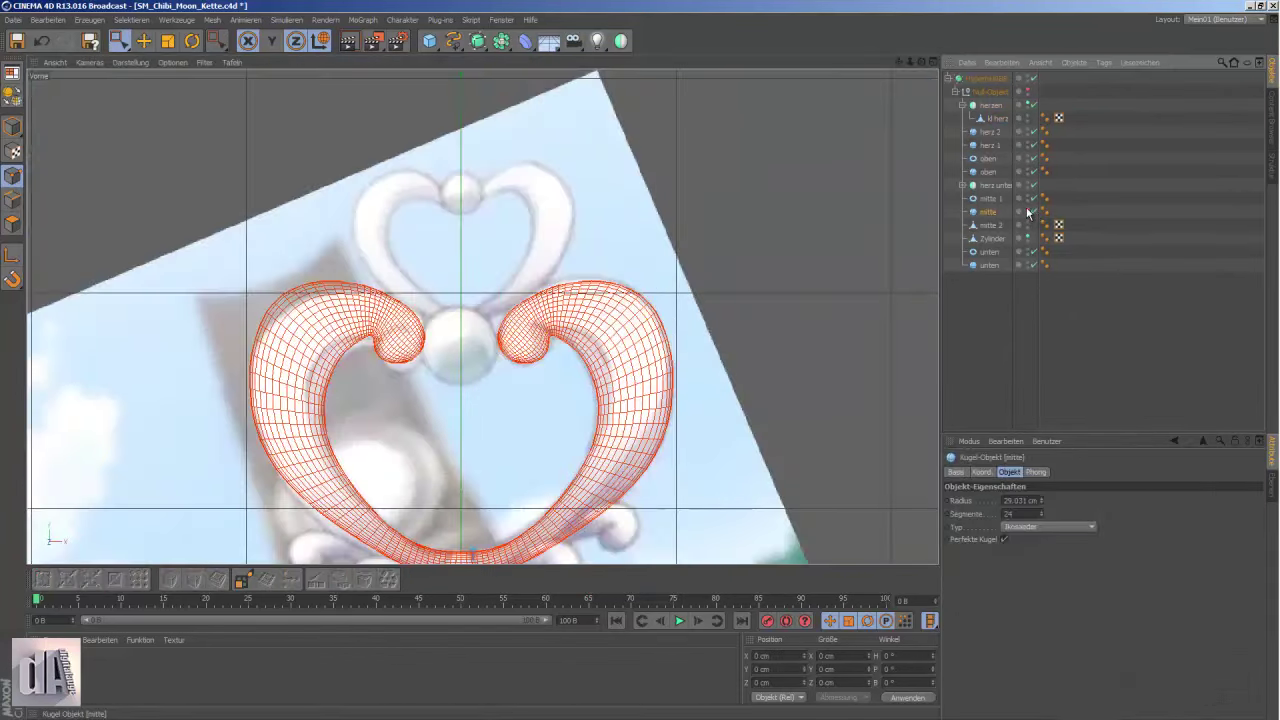
key(o)
scroll(808, 286, up, 3)
click(634, 181)
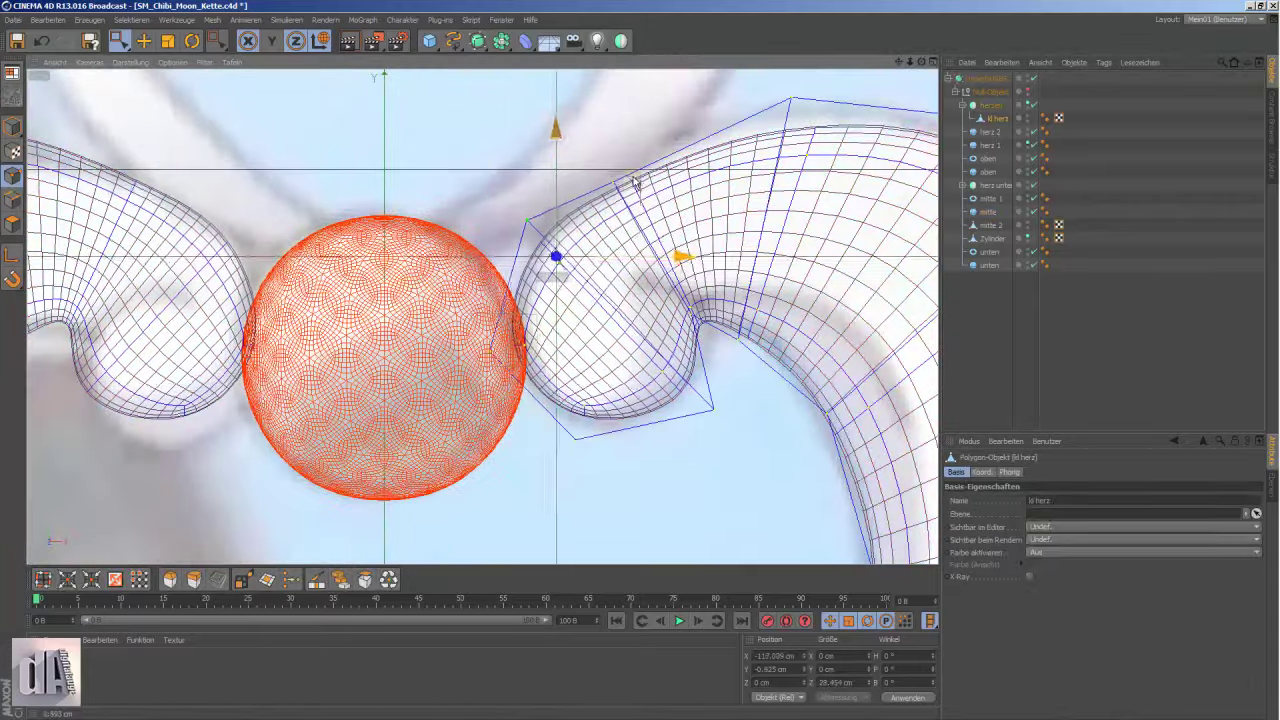
scroll(720, 160, down, 3)
scroll(670, 228, down, 3)
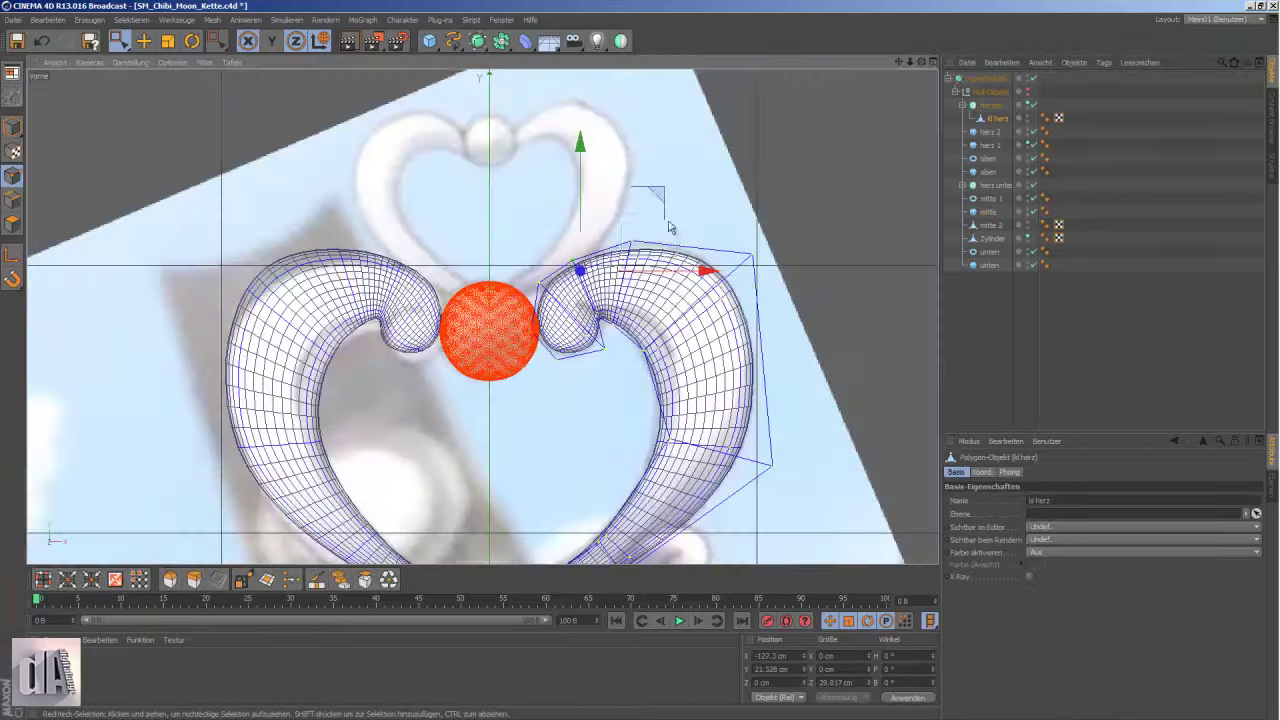
scroll(566, 374, up, 2)
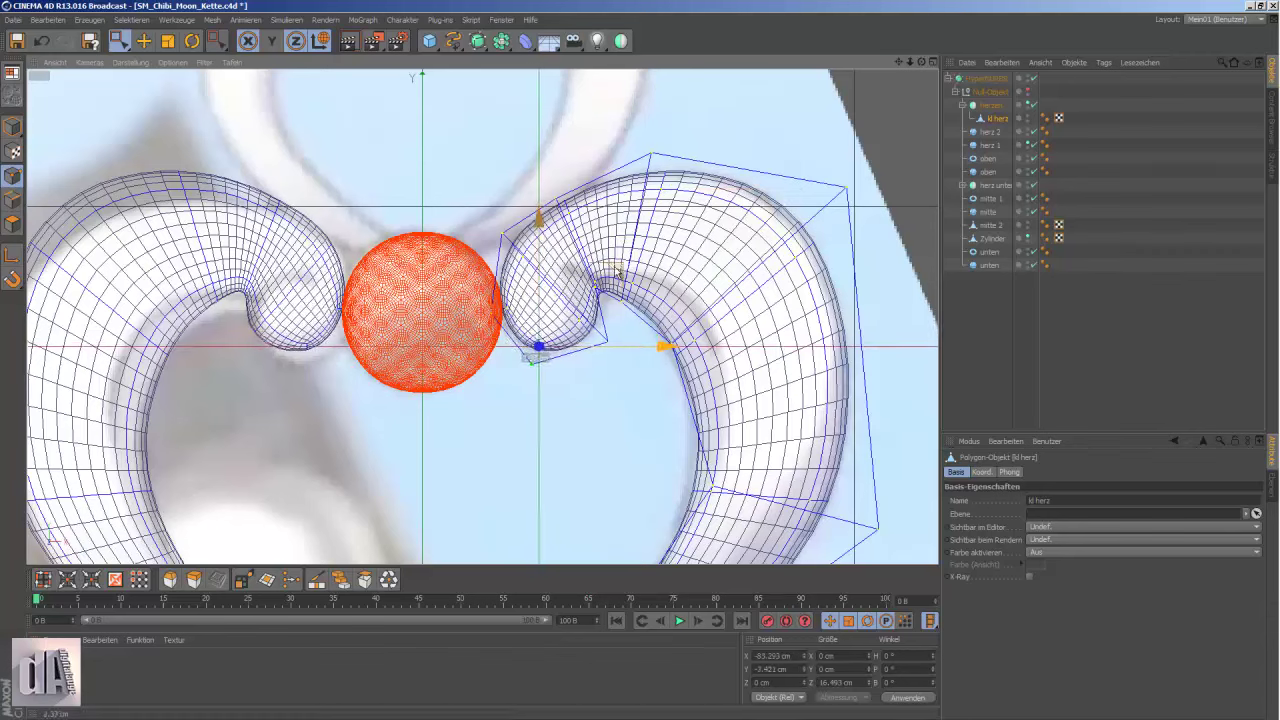
scroll(550, 280, up, 5)
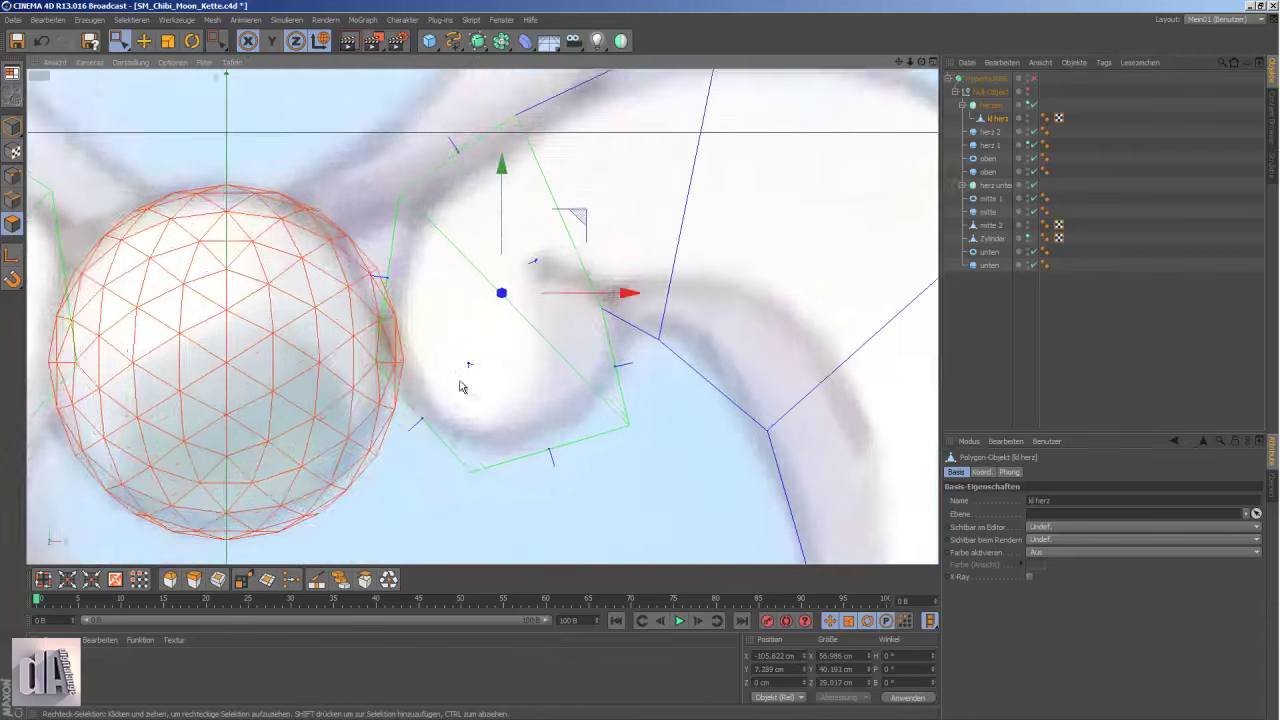
scroll(480, 200, up, 3)
- Make a trial Knife loop cut, check it with smoothing, then undo it
key(k)
scroll(483, 155, up, 3)
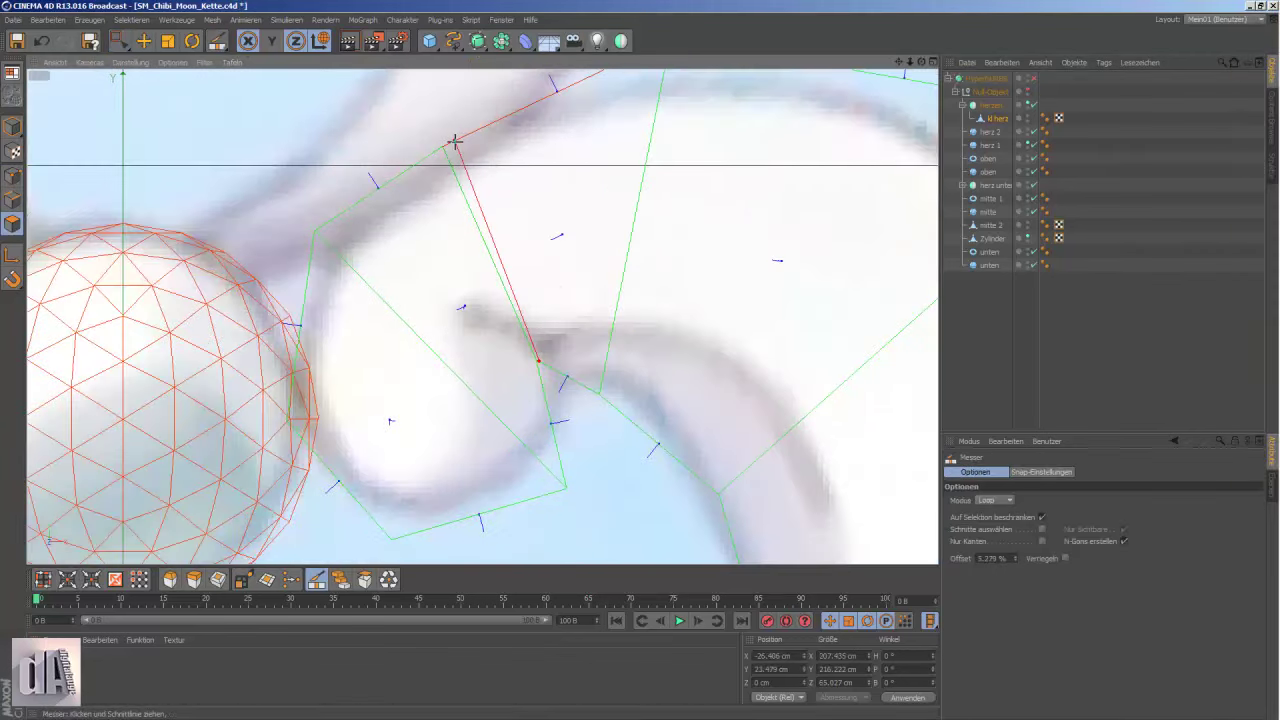
click(1034, 79)
scroll(549, 389, down, 3)
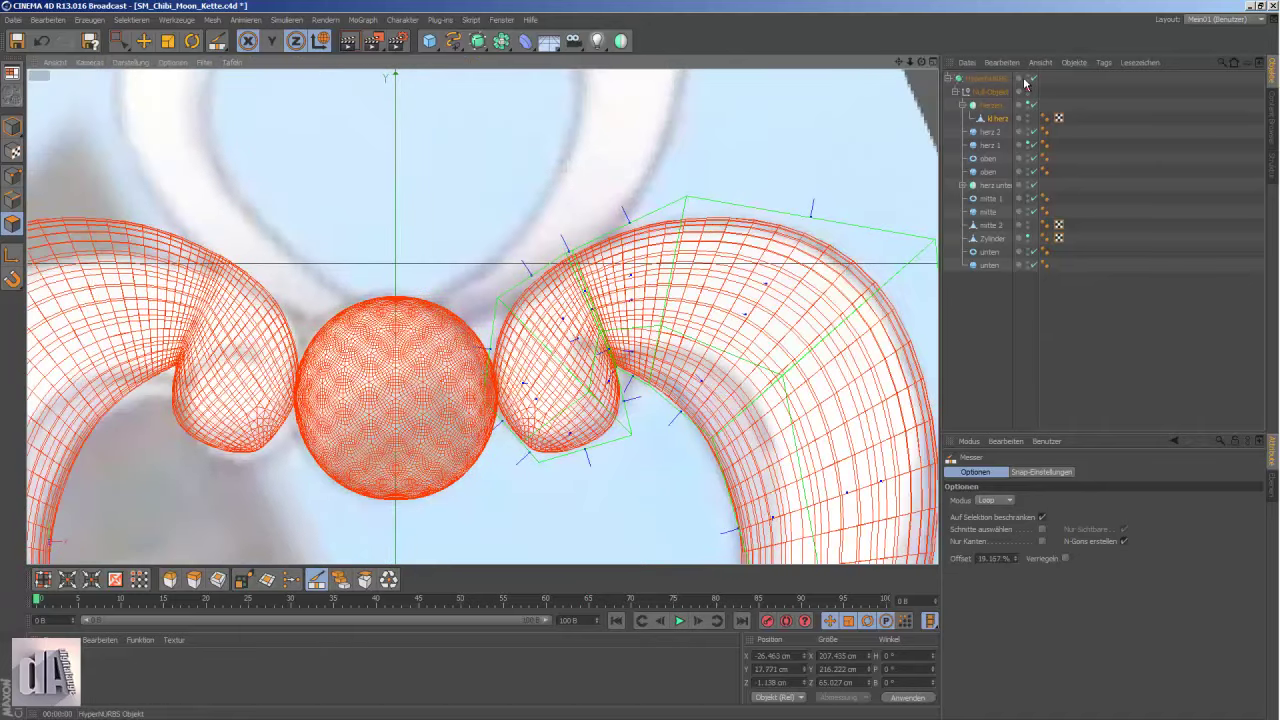
key(q)
key(0)
scroll(641, 373, up, 5)
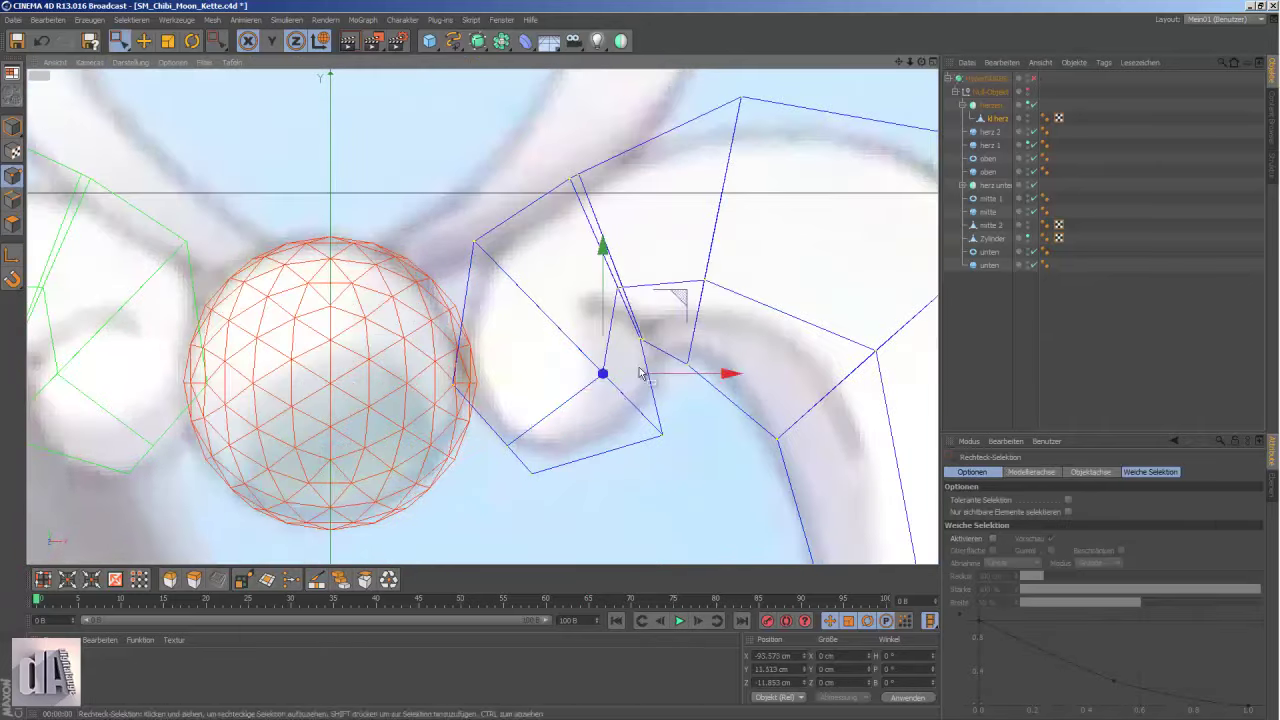
click(45, 43)
scroll(543, 286, up, 3)
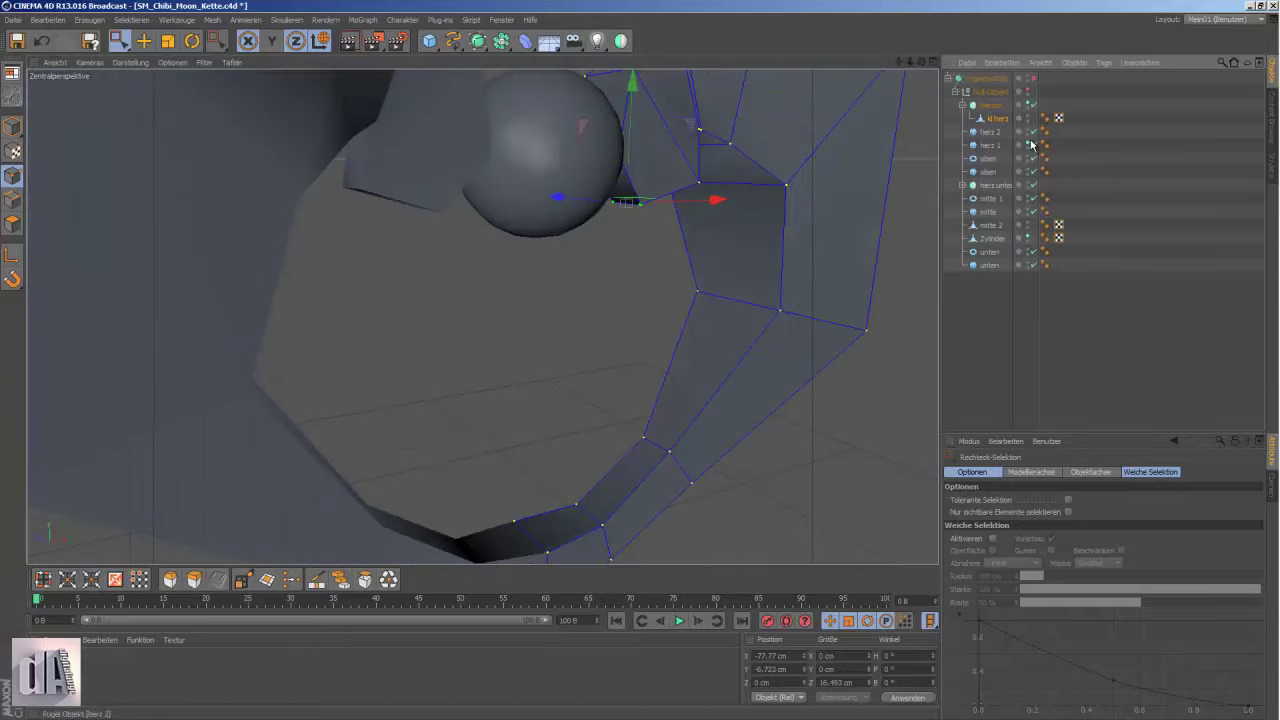
- Cut a new edge loop into the scroll in the front view
key(ctrl+z)
key(ctrl+z)
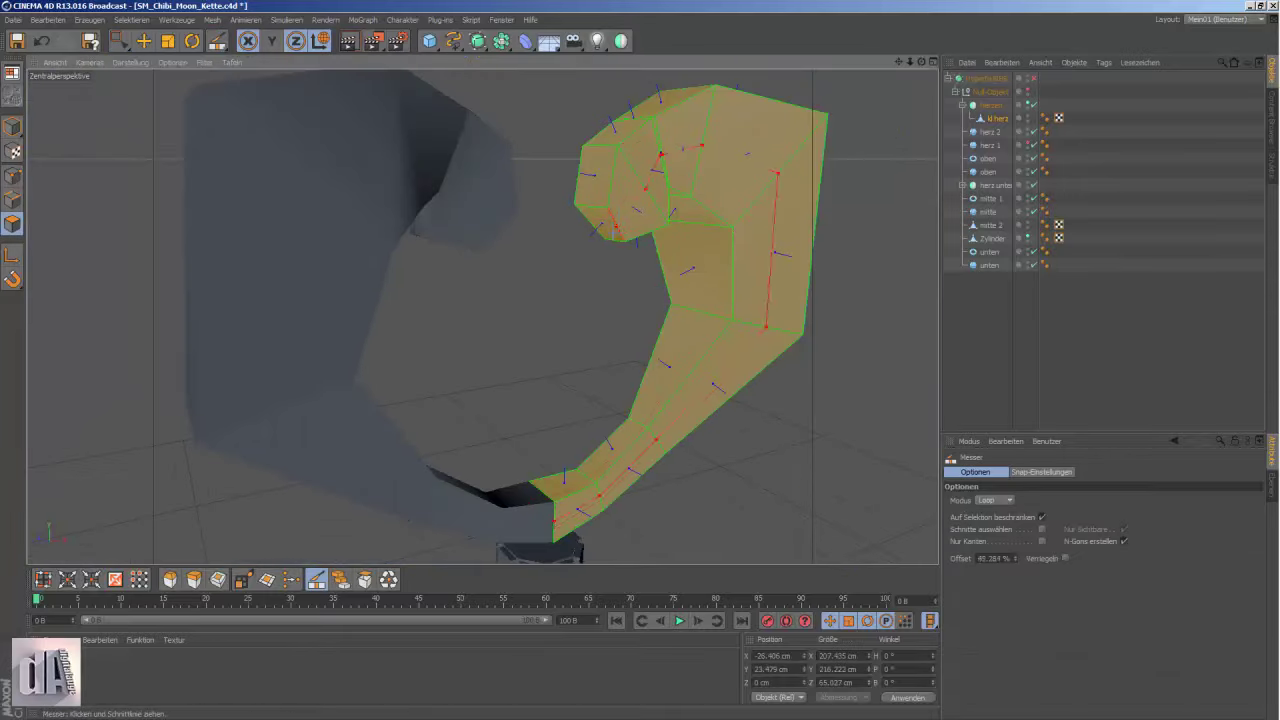
key(m)
key(d)
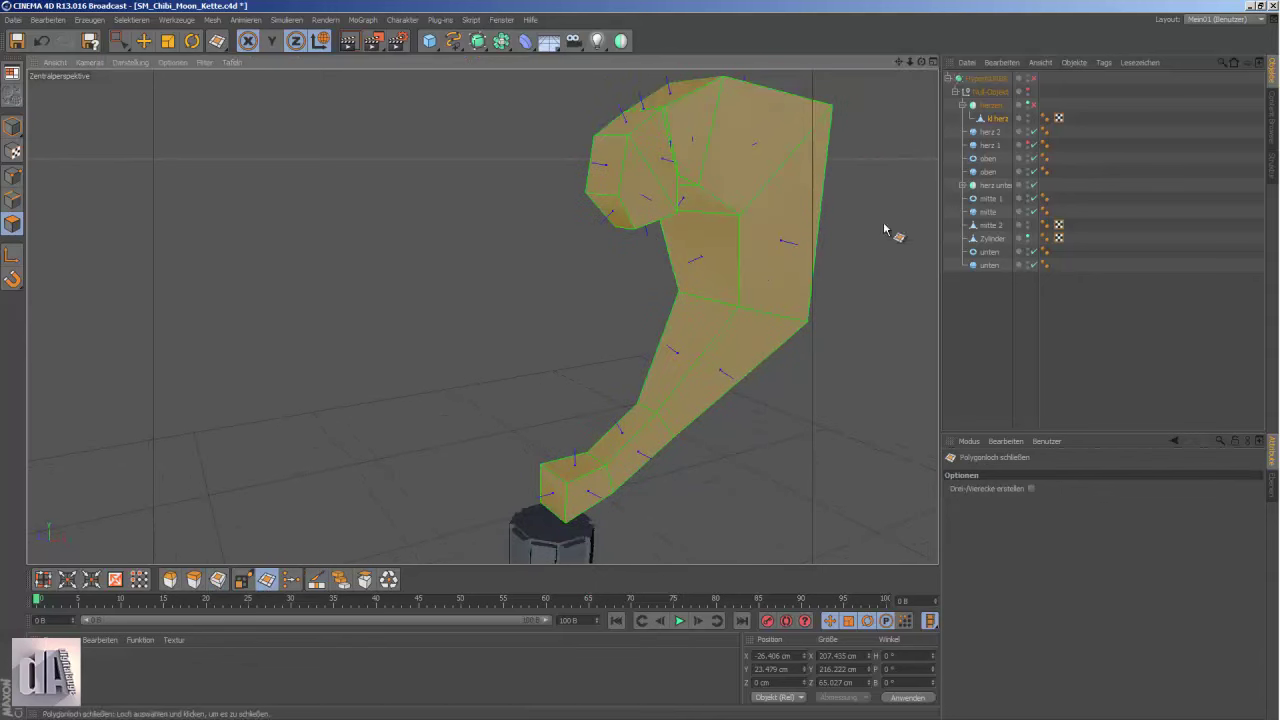
key(F4)
click(1037, 79)
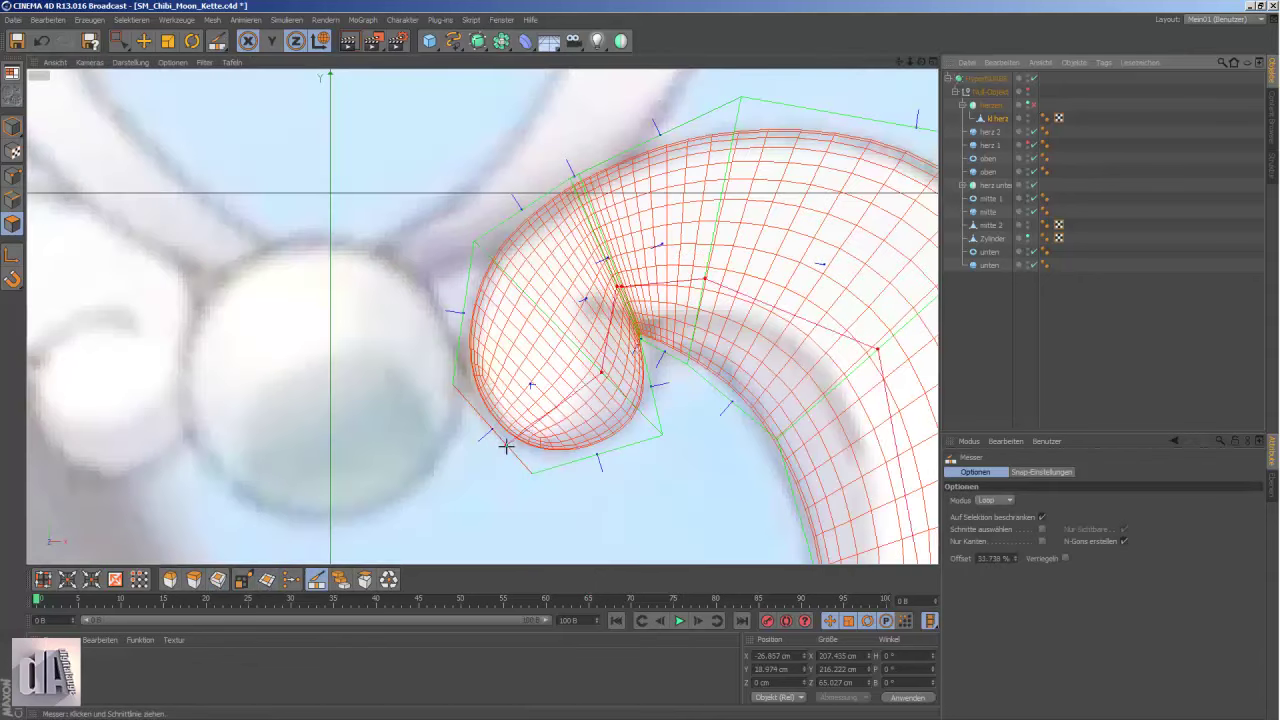
key(F1)
- Select the polygon at the scroll's base and inspect it with smoothing on
click(557, 471)
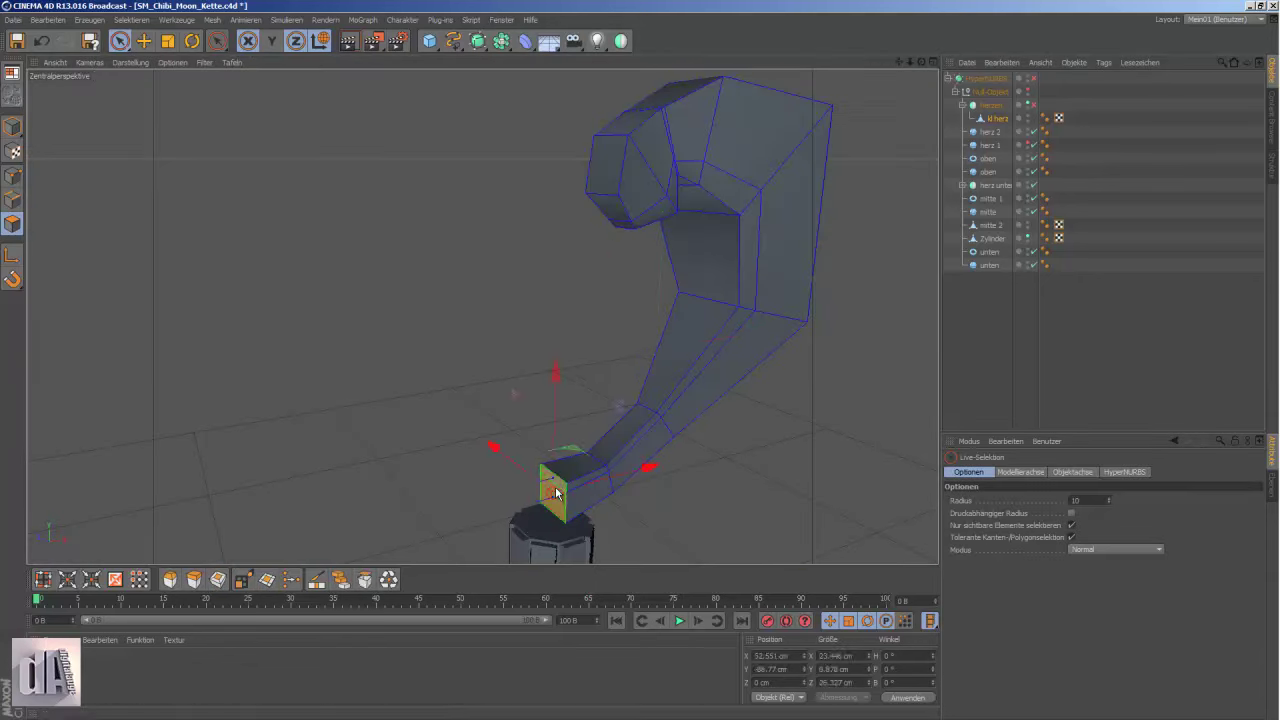
mouse_move(557, 471)
alt+mouse_down()
mouse_move(557, 312)
mouse_move(812, 293)
mouse_move(620, 290)
alt+mouse_up()
key(q)
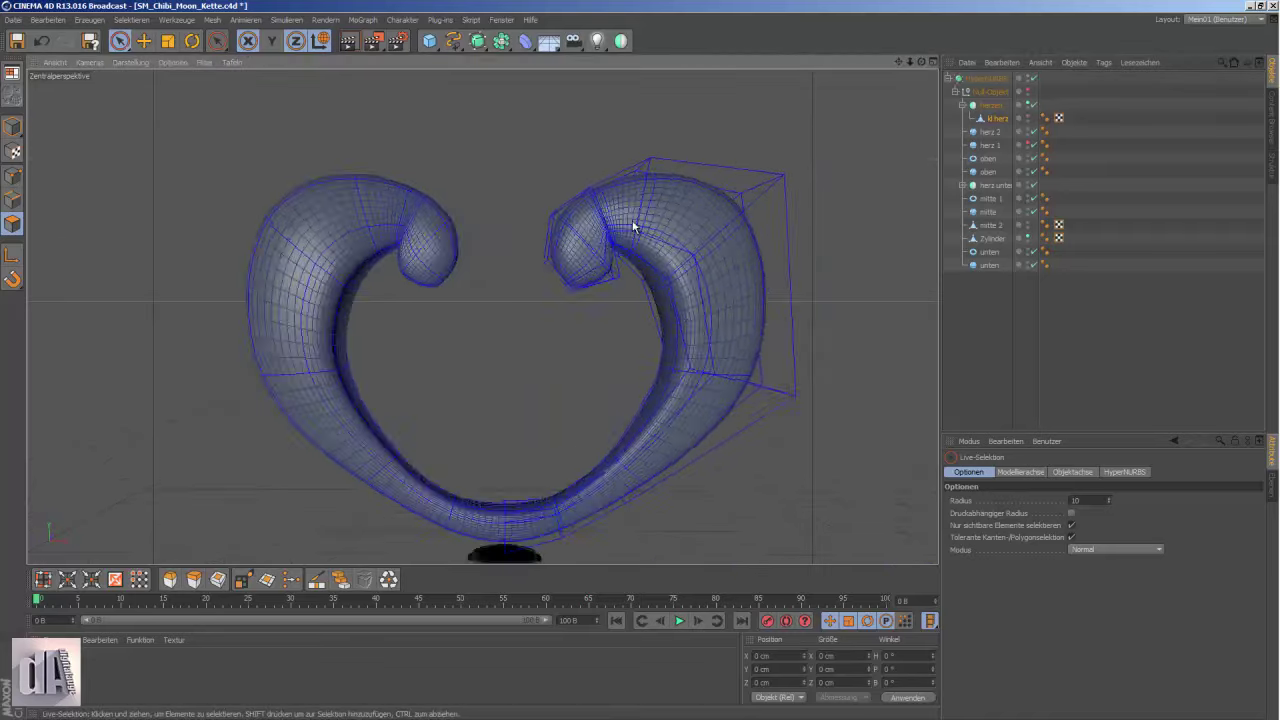
scroll(620, 290, up, 3)
key(F4)
- Box-select the curled tip points and move them up toward the central sphere
click(1029, 146)
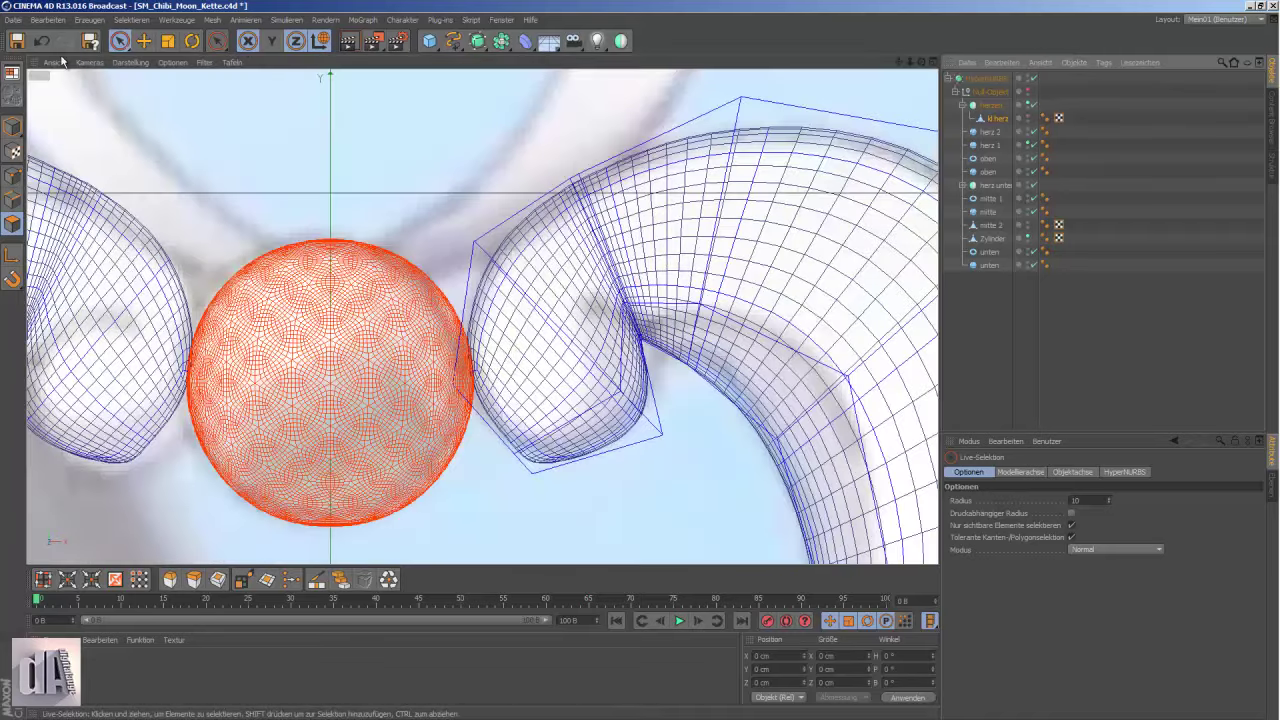
key(0)
scroll(571, 343, down, 1)
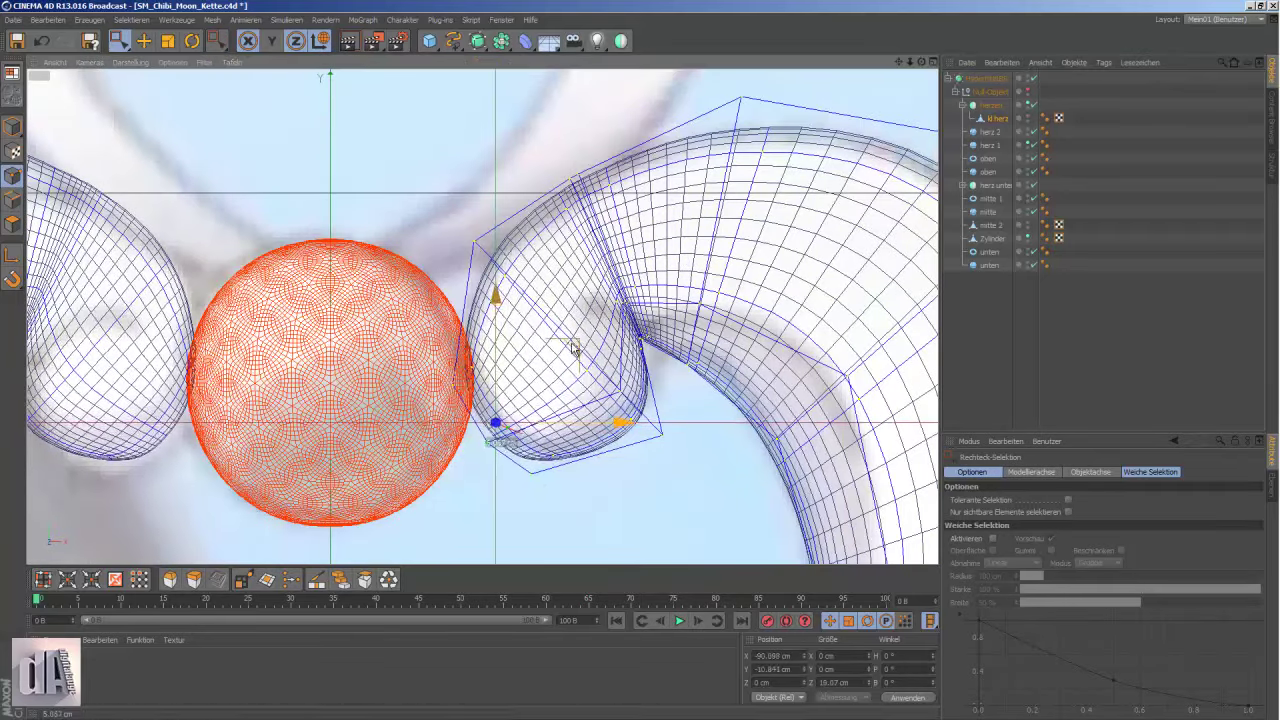
scroll(628, 460, down, 3)
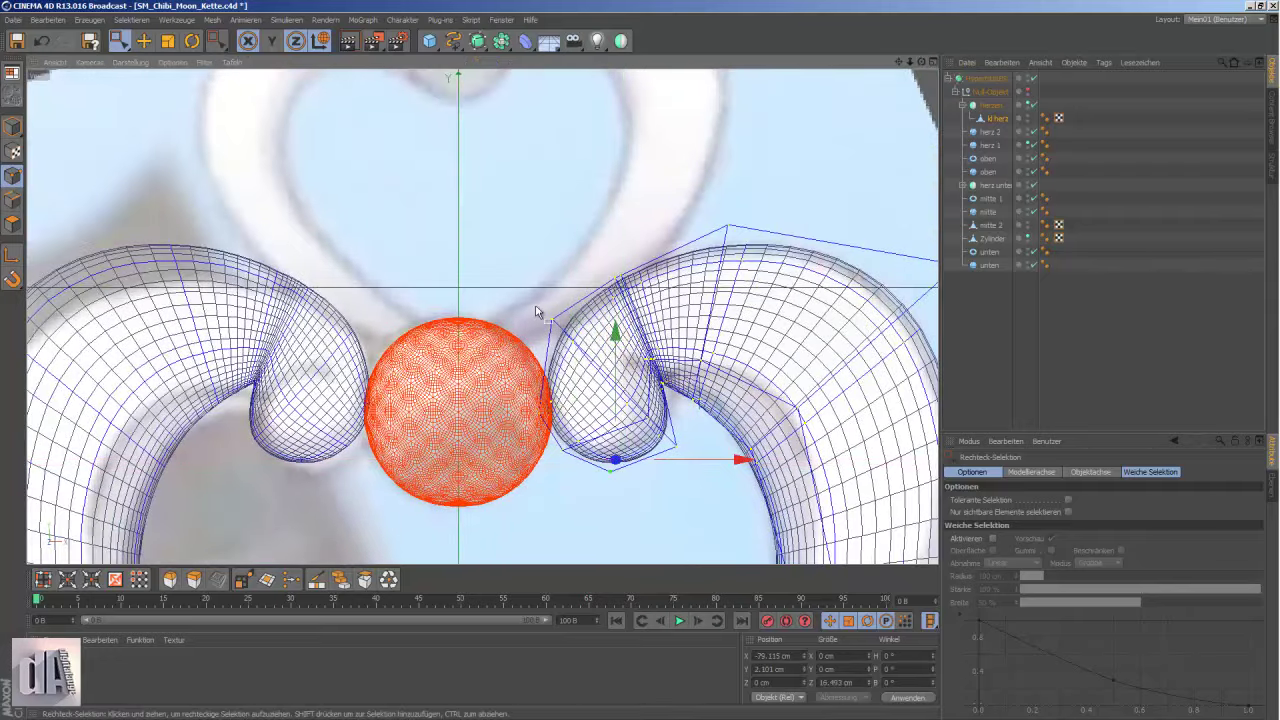
drag(648, 270, 586, 467)
drag(651, 345, 648, 330)
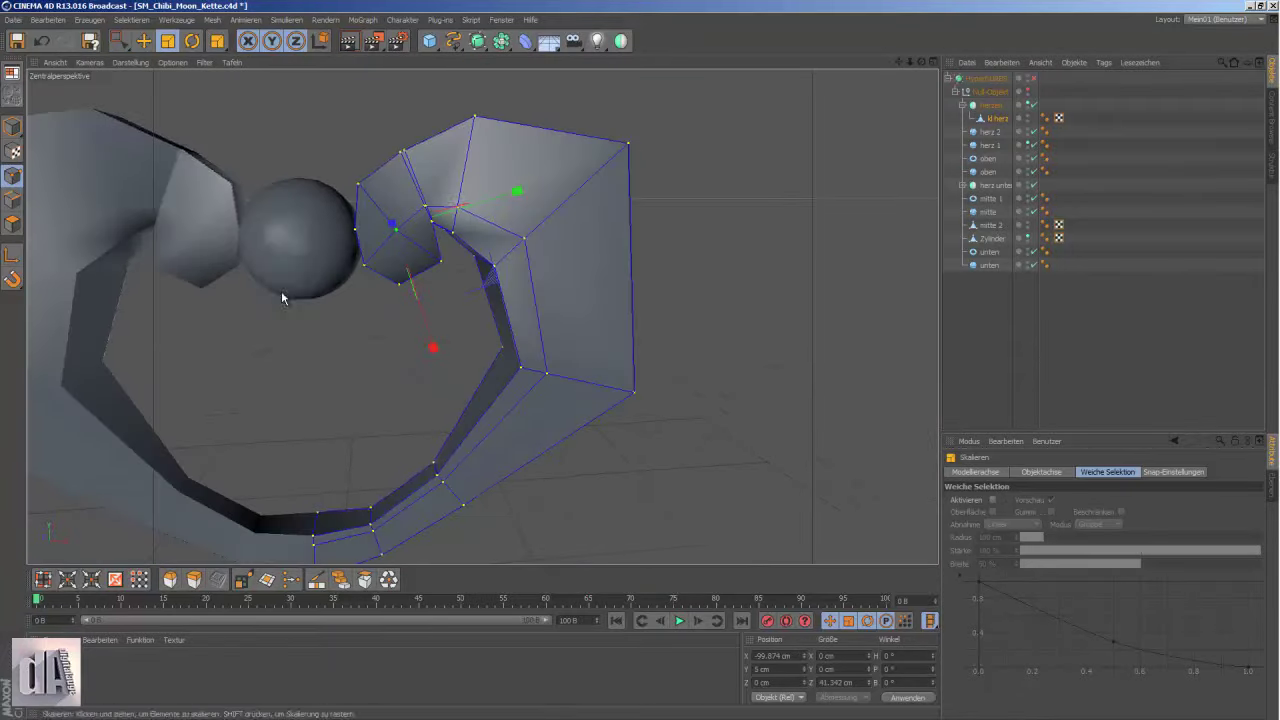
- Orbit and zoom to inspect the heart's top right
scroll(573, 302, down, 3)
alt+middle_drag(405, 276, 760, 347)
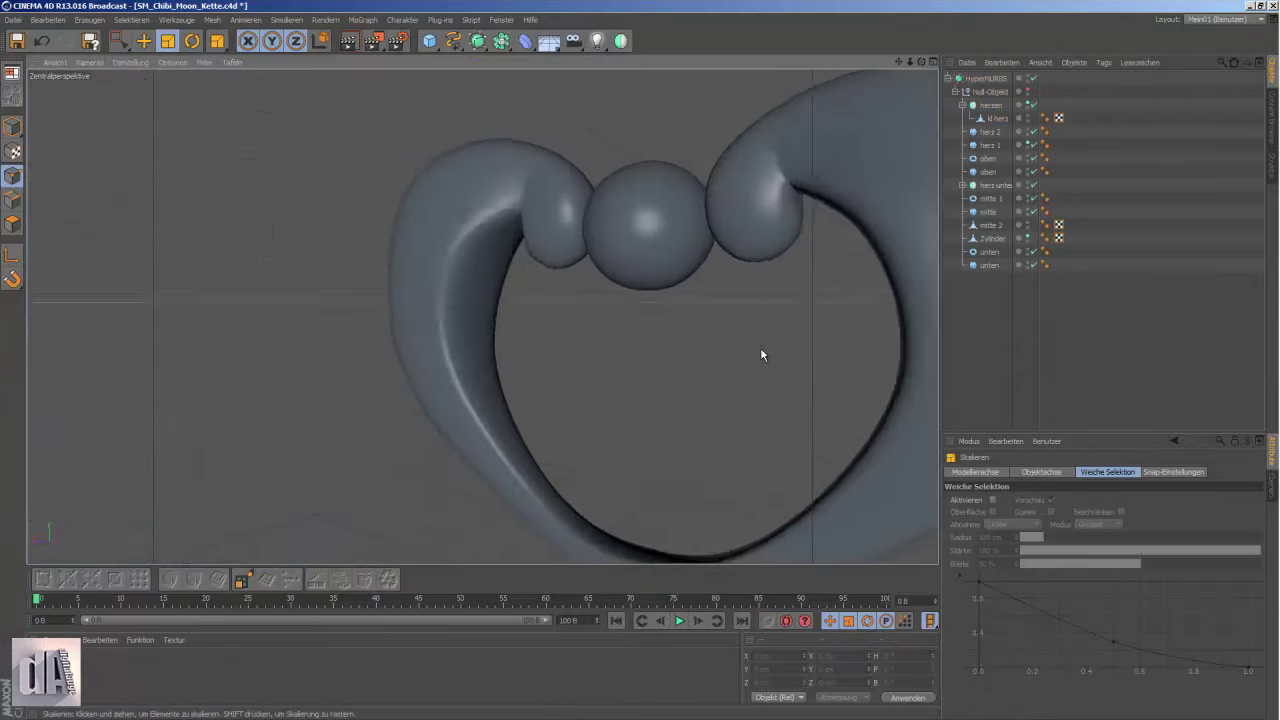
scroll(760, 347, up, 5)
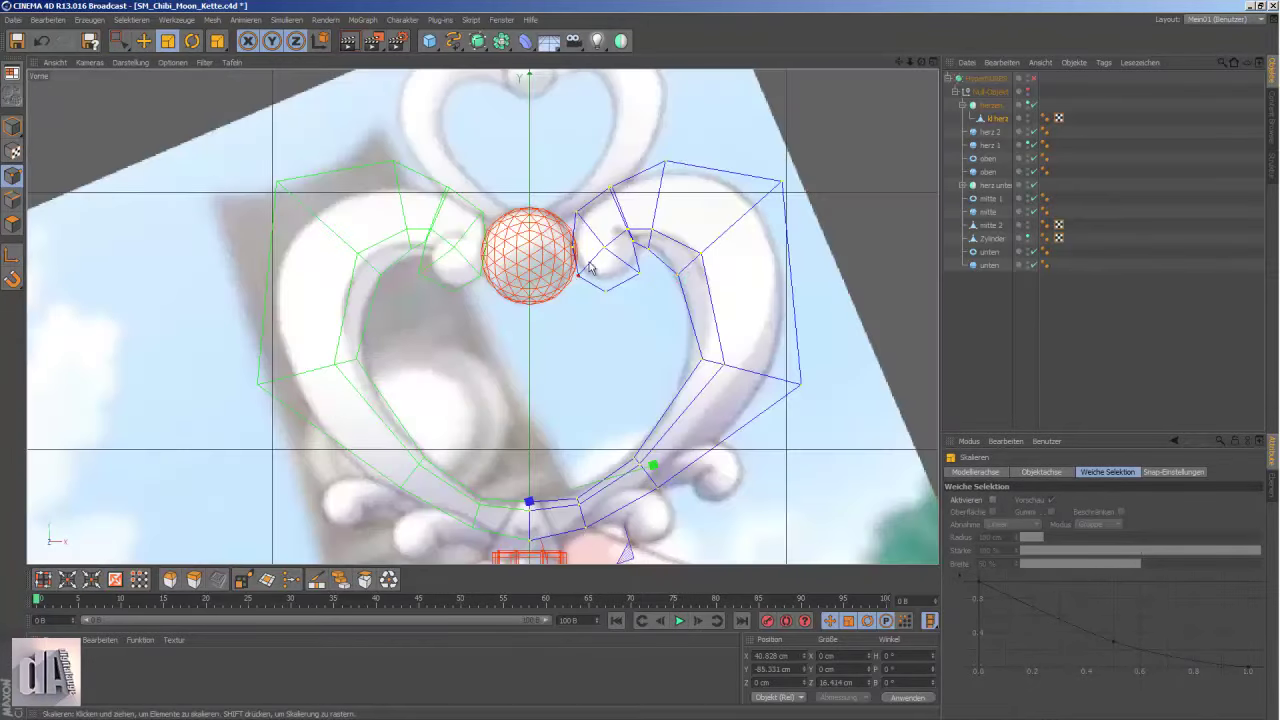
scroll(500, 300, up, 5)
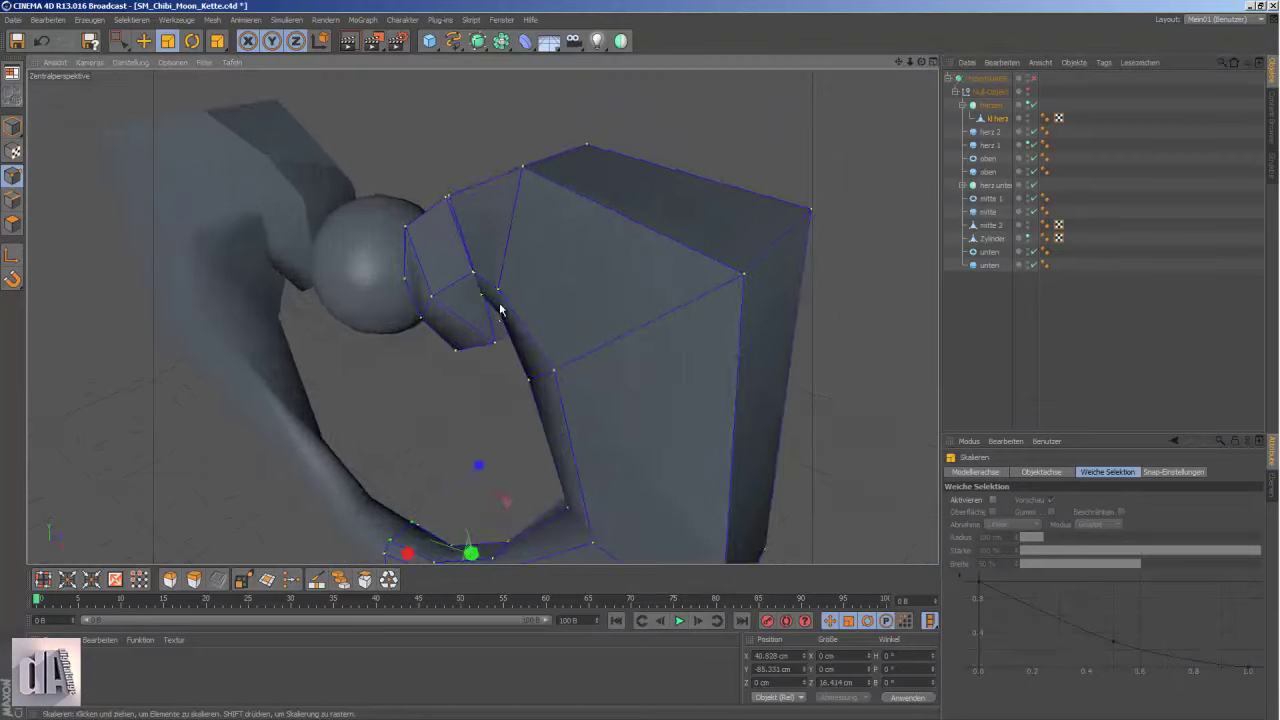
scroll(513, 281, up, 5)
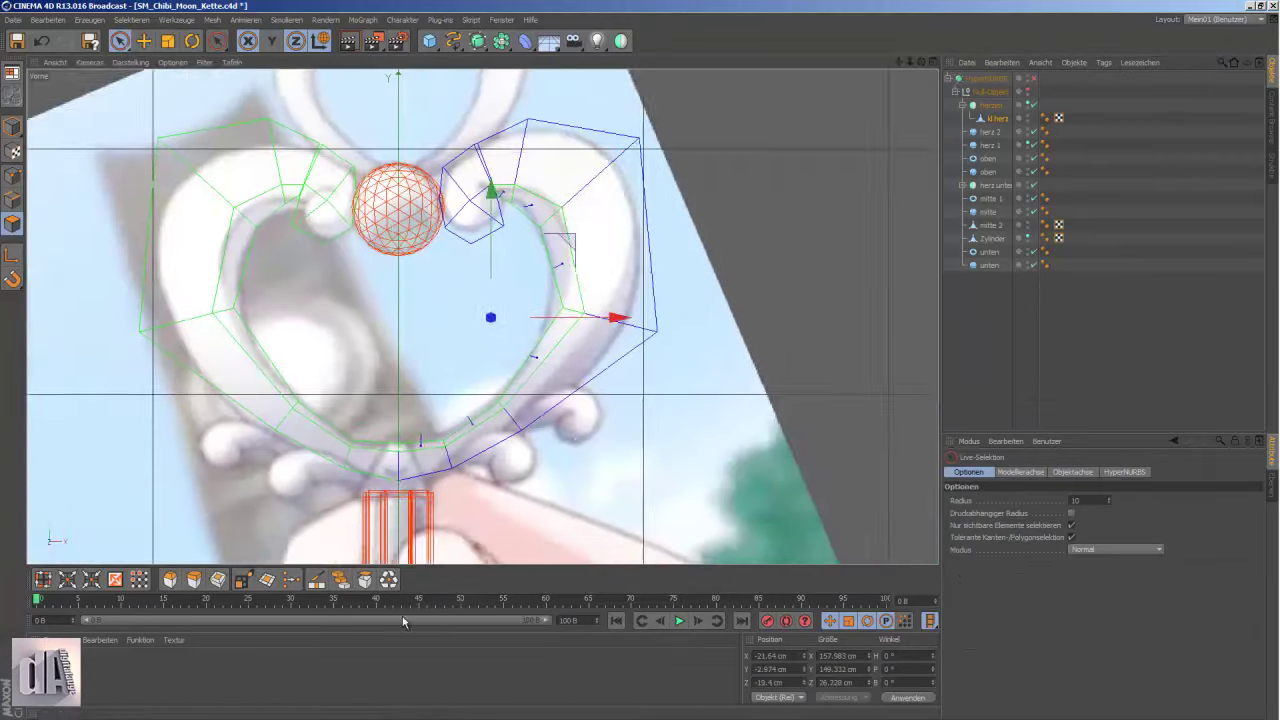
- Box-select the scroll's upper points and scale them down slightly in depth
scroll(666, 244, up, 5)
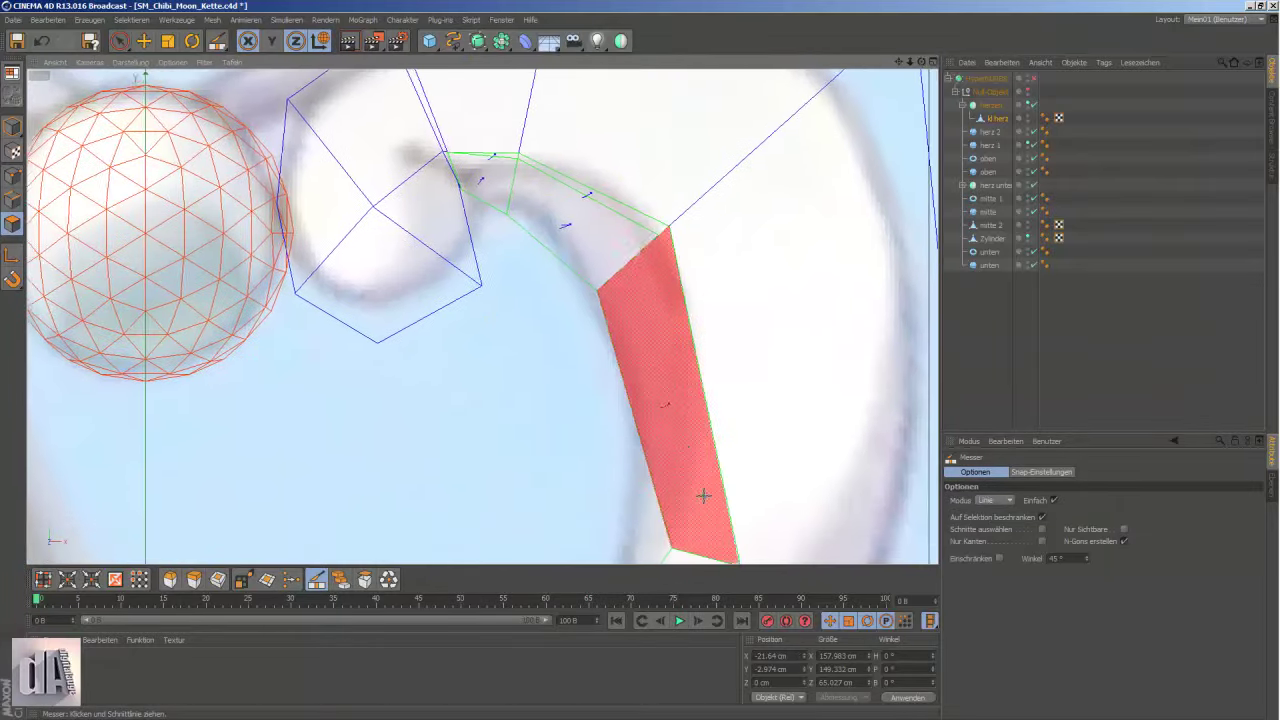
alt+middle_drag(762, 205, 824, 93)
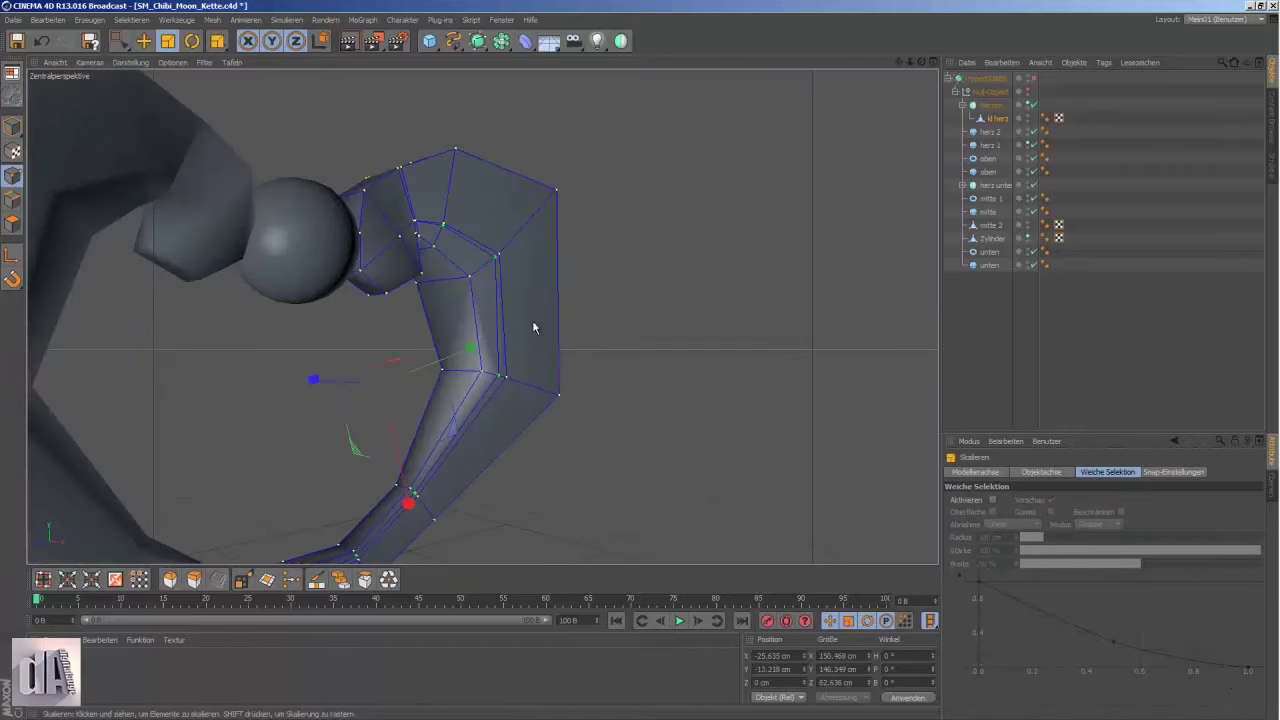
alt+drag(470, 327, 307, 366)
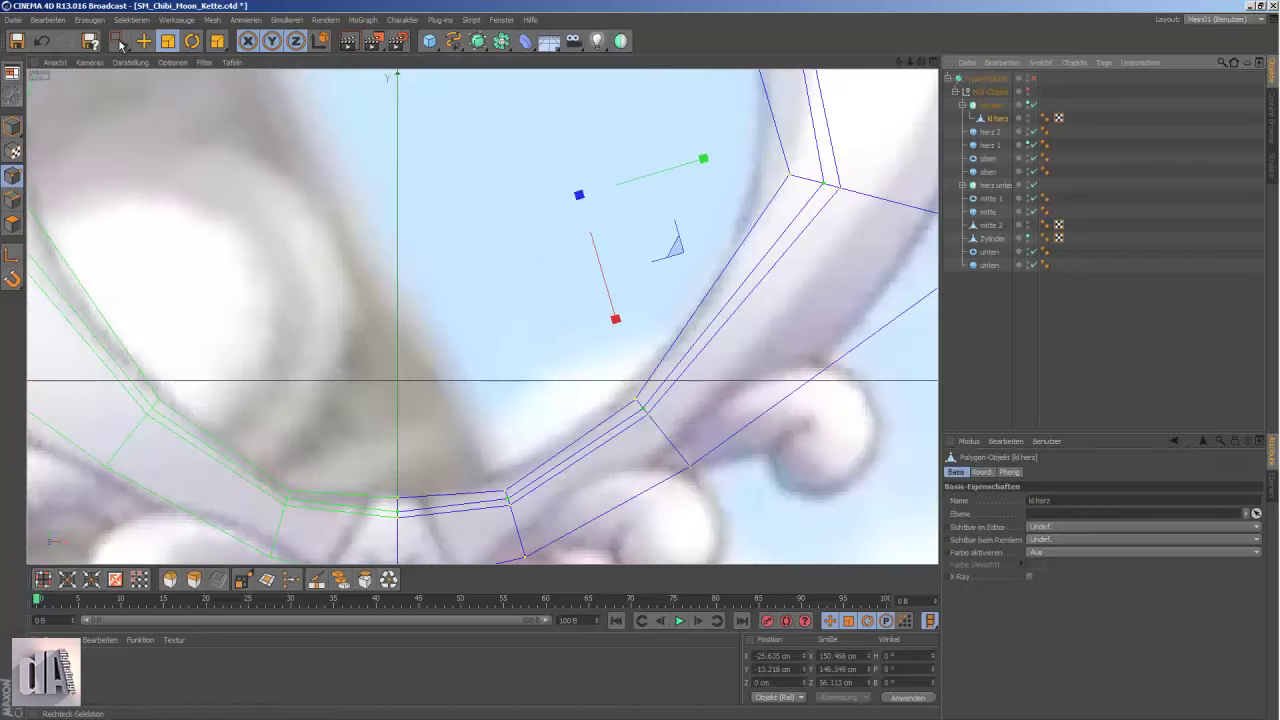
click(119, 42)
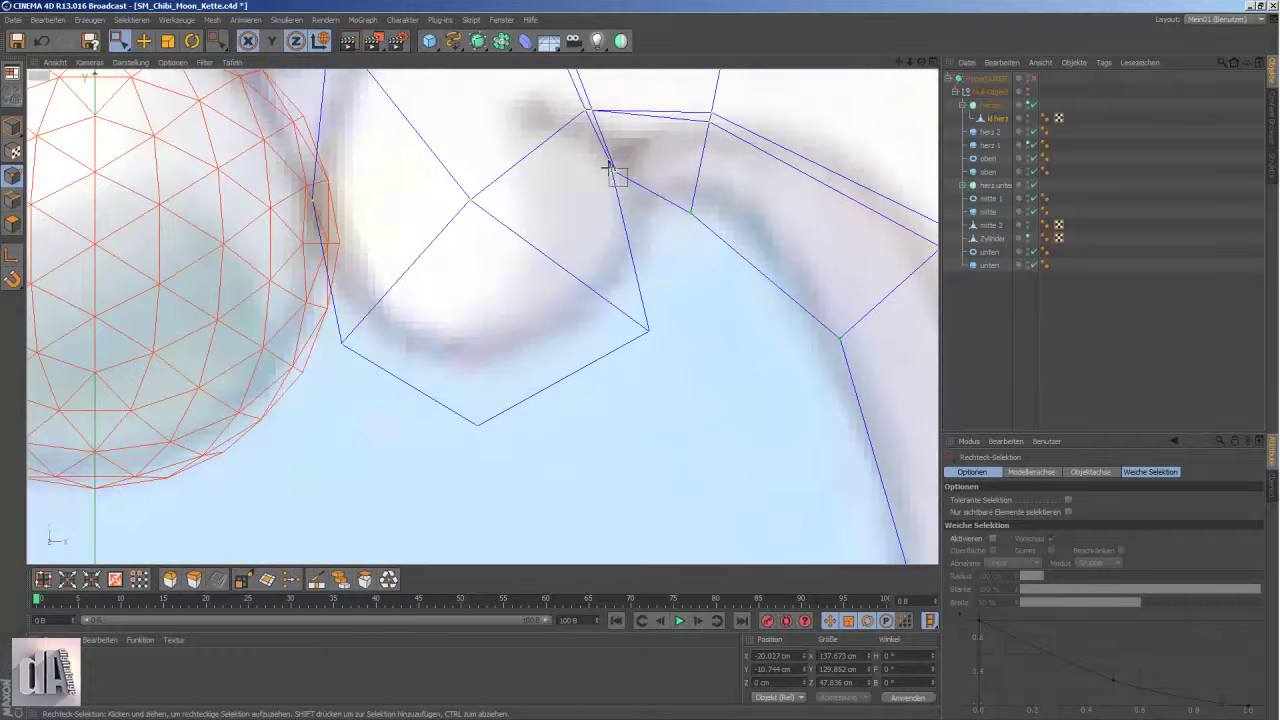
key(t)
drag(473, 340, 500, 510)
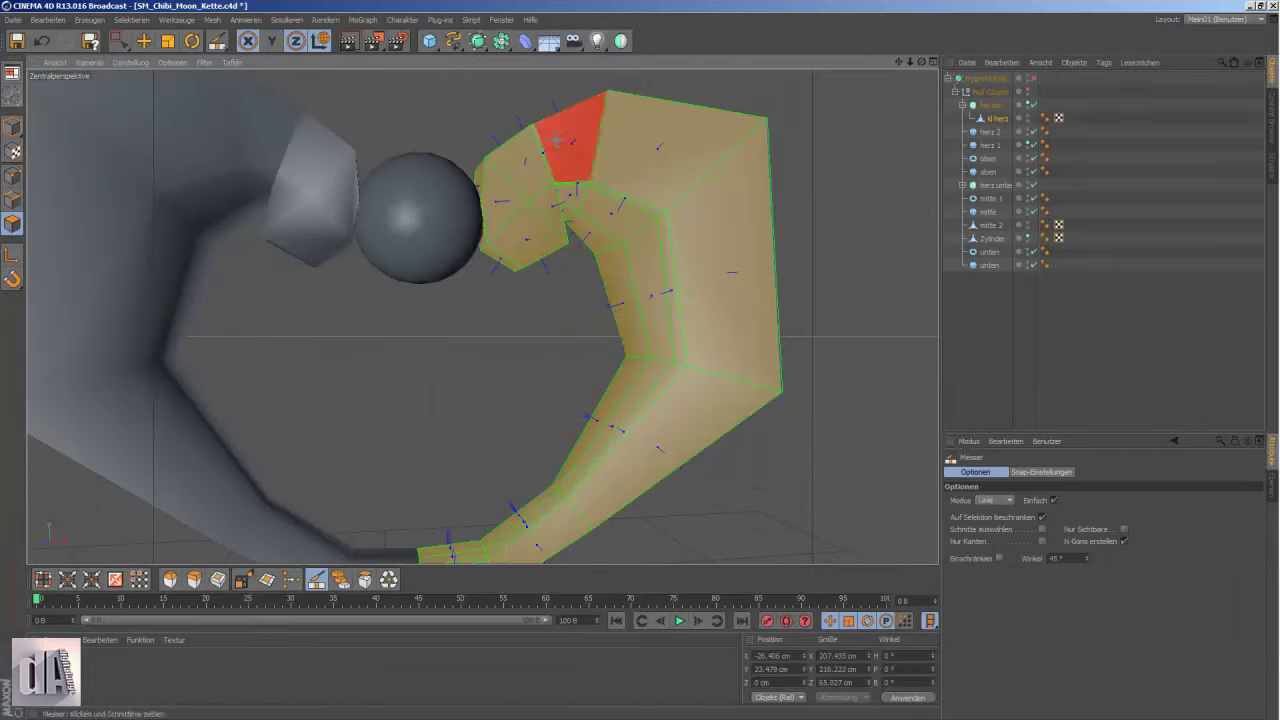
- Start a Knife cut across the scroll and switch it to Line mode
click(997, 500)
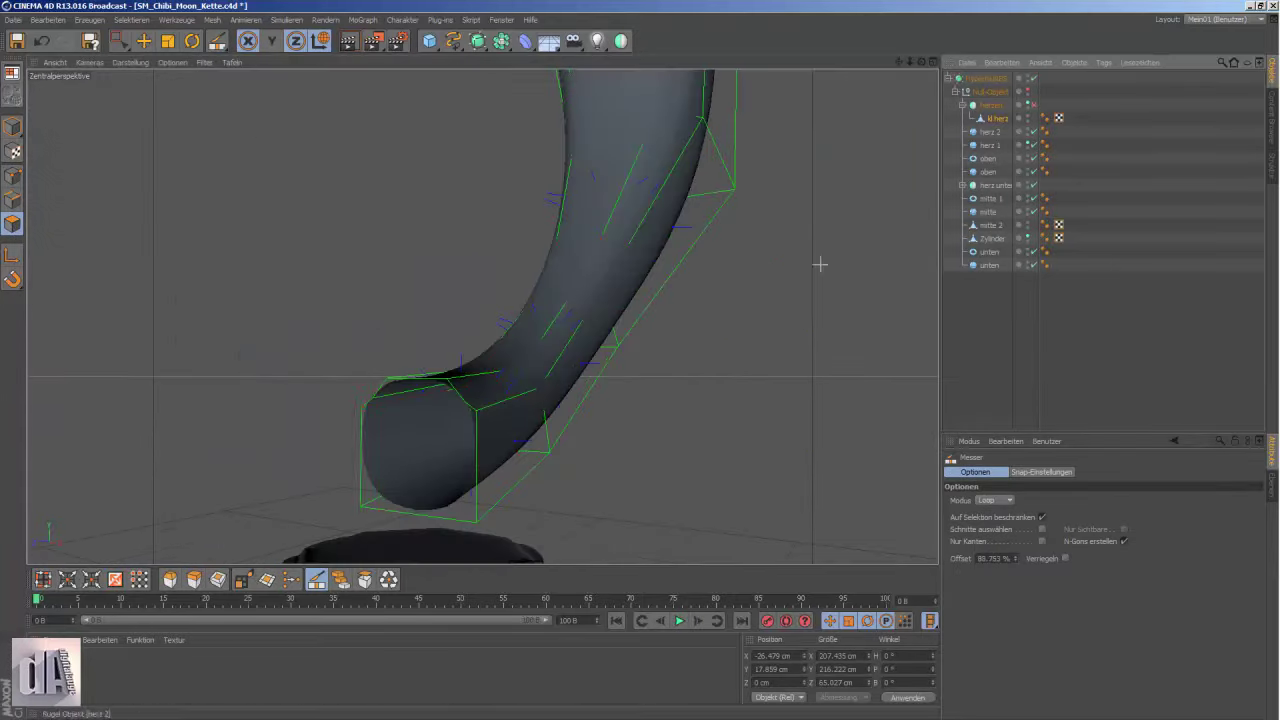
click(371, 404)
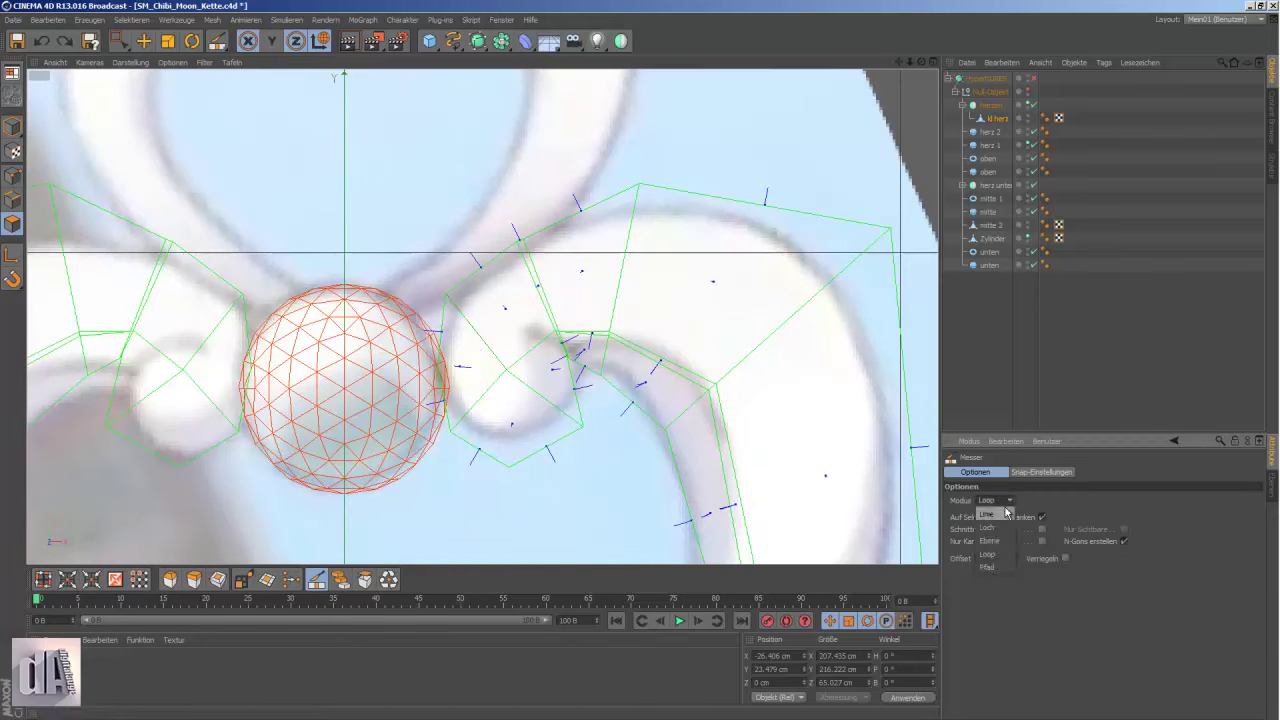
click(1005, 513)
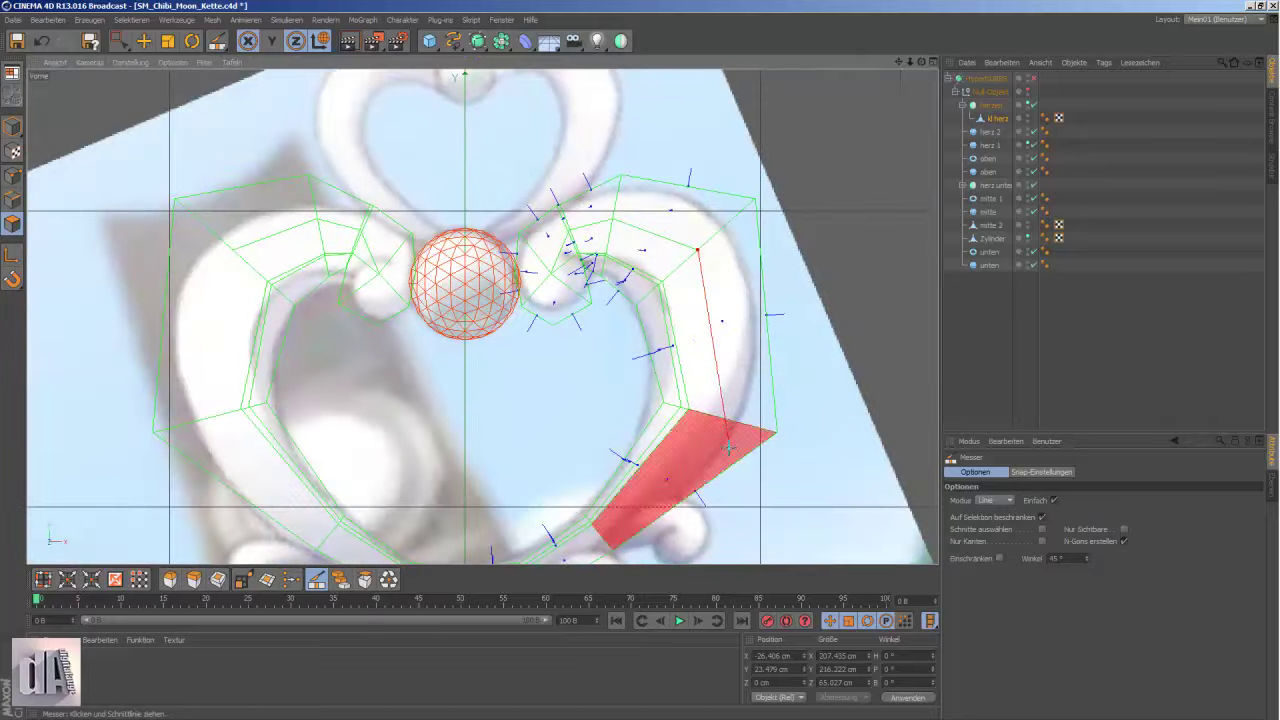
- Box-select the lower scroll points and enlarge them to about 115.5%
key(F4)
scroll(665, 490, up, 5)
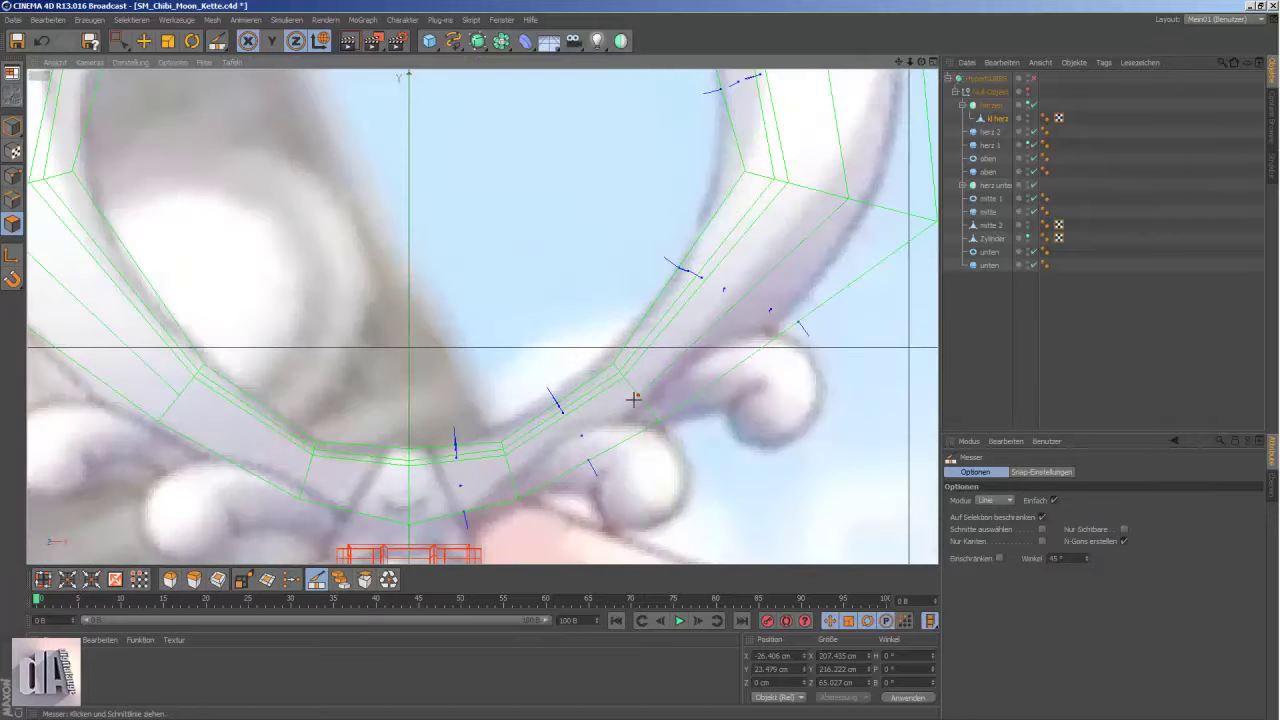
drag(118, 42, 143, 80)
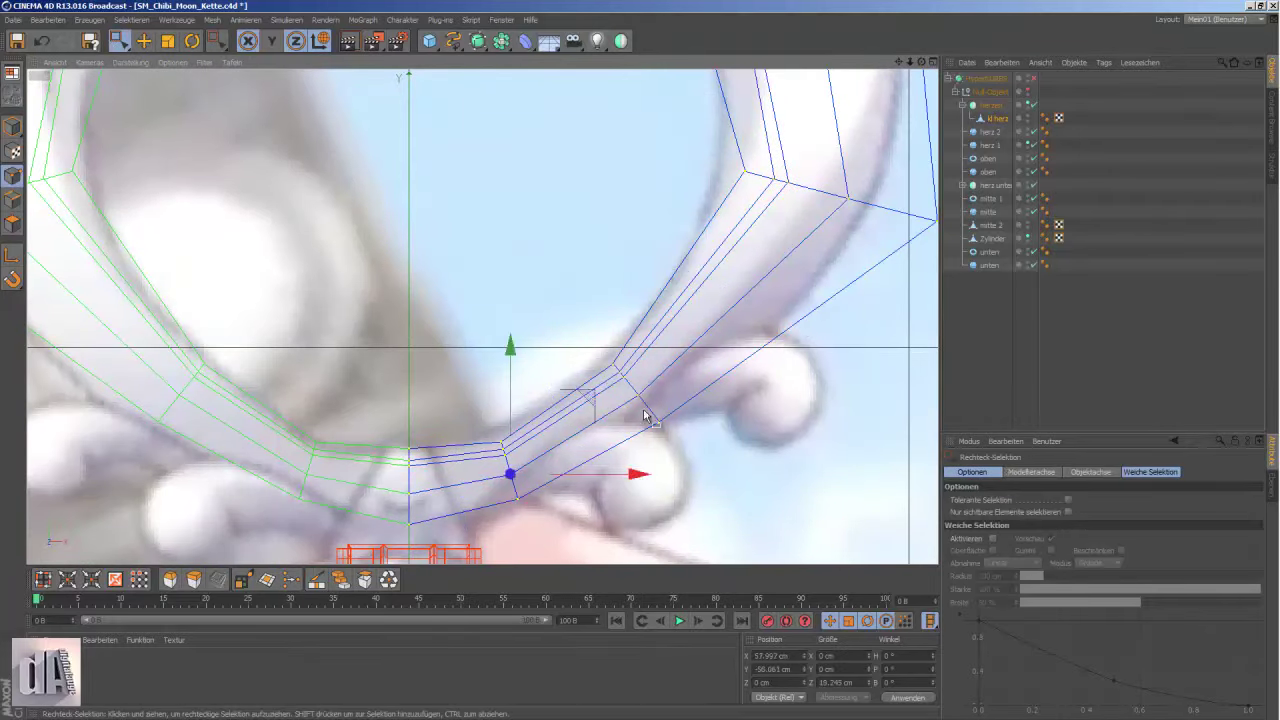
scroll(645, 415, down, 3)
scroll(729, 506, down, 2)
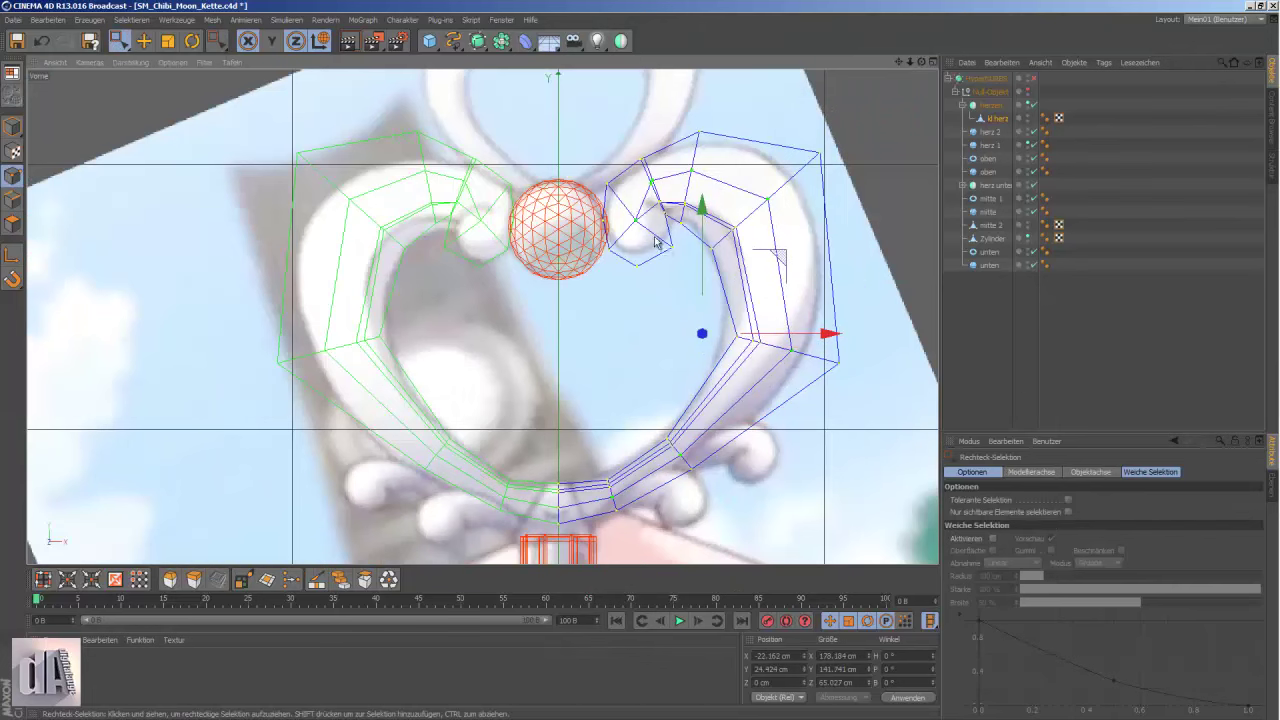
key(F1)
mouse_move(357, 306)
alt+mouse_down()
mouse_move(443, 334)
mouse_move(514, 317)
mouse_move(413, 272)
alt+mouse_up()
key(t)
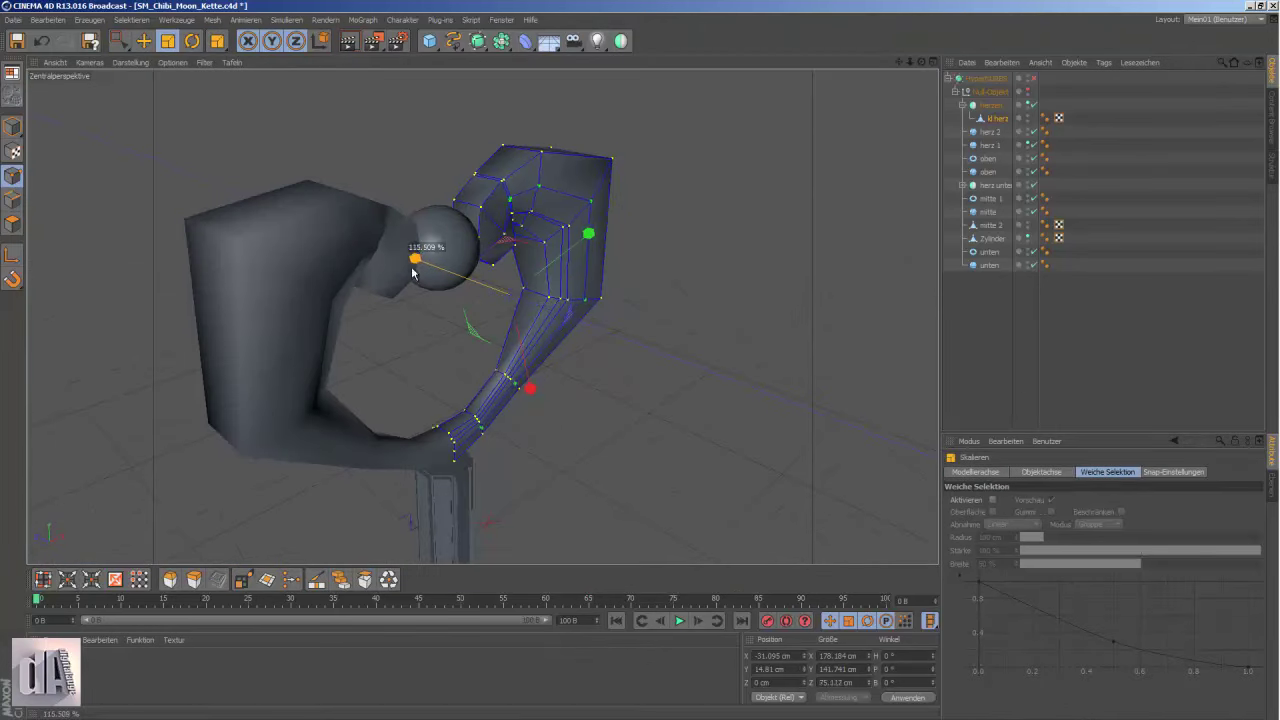
- Toggle smoothing and orbit to view the front of the heart
key(q)
mouse_move(492, 286)
alt+mouse_down()
mouse_move(459, 361)
mouse_move(239, 308)
alt+mouse_up()
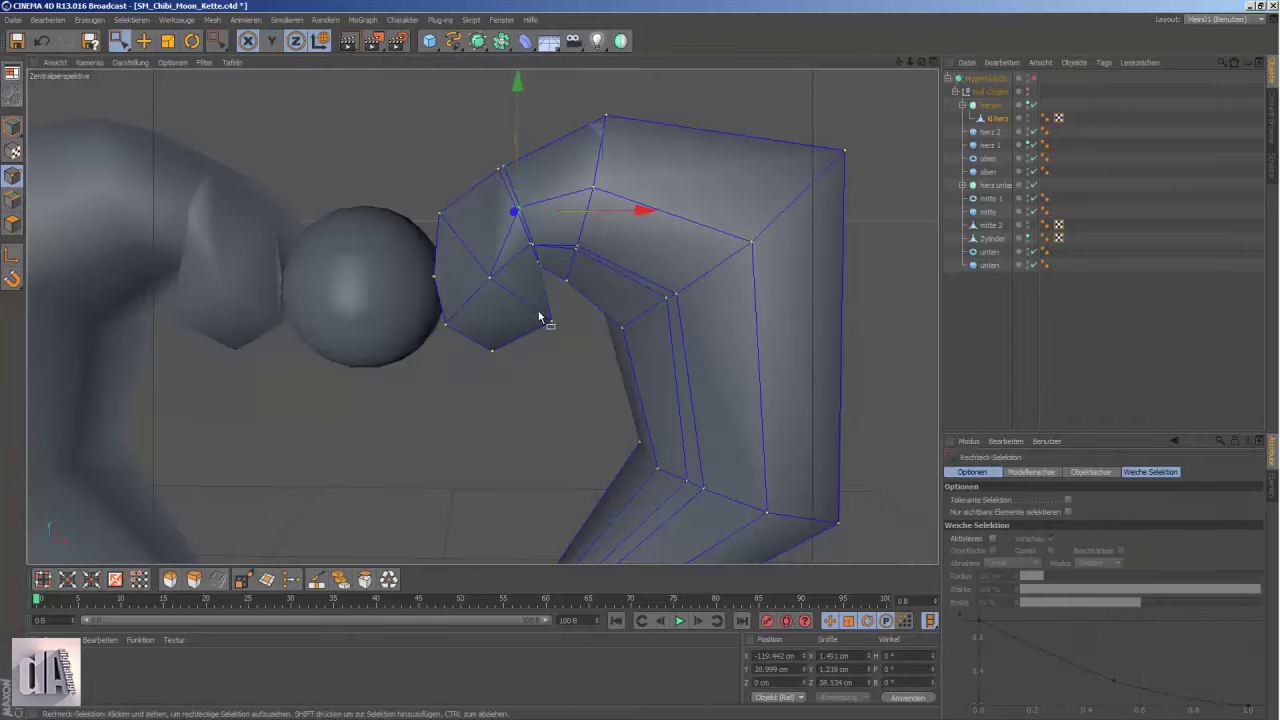
key(q)
mouse_move(586, 180)
alt+mouse_down()
mouse_move(556, 312)
mouse_move(543, 294)
mouse_move(424, 262)
alt+mouse_up()
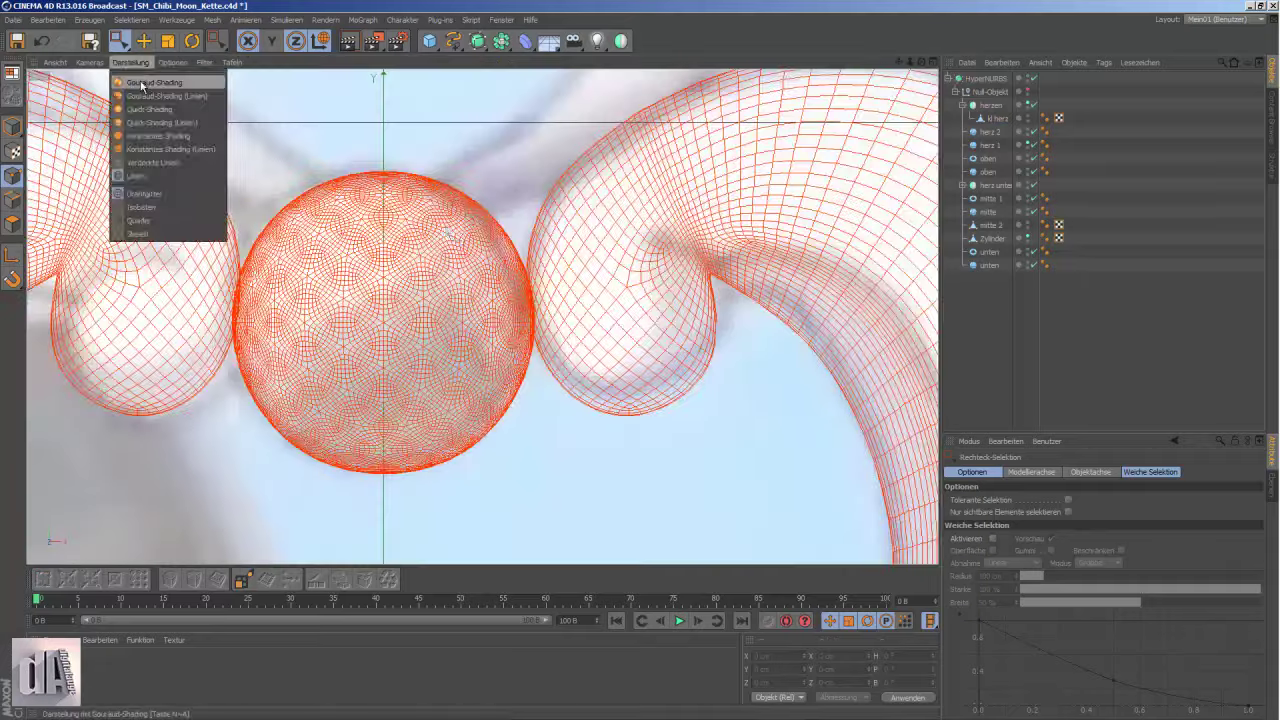
- Move a curl point right and down, comparing the coarse and smoothed mesh
scroll(635, 250, up, 3)
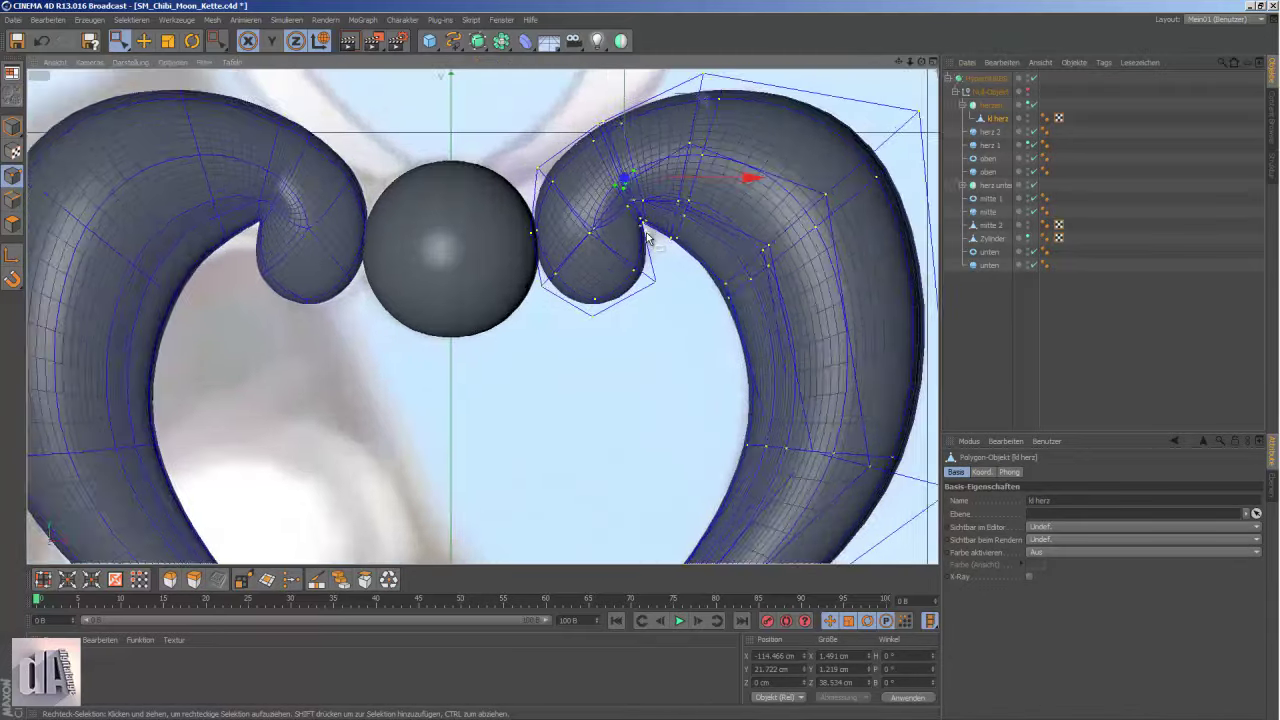
key(q)
scroll(640, 200, up, 3)
key(q)
drag(729, 119, 753, 124)
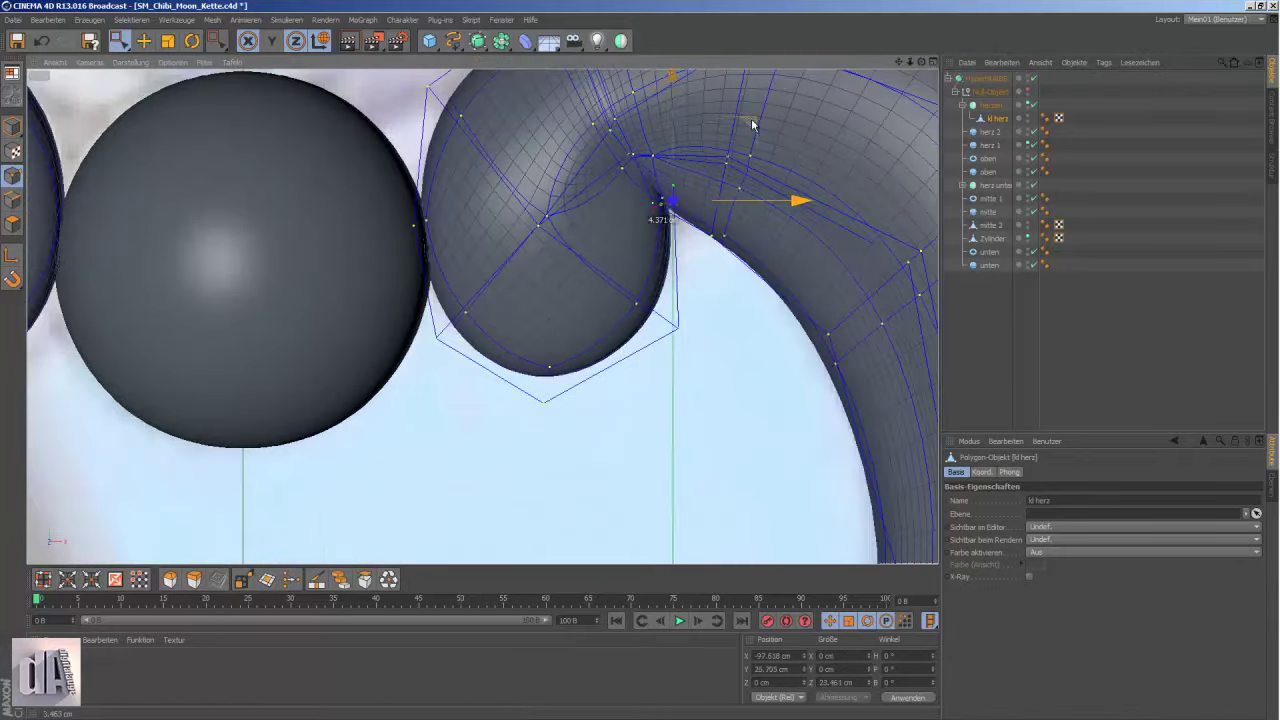
scroll(700, 240, down, 3)
scroll(638, 315, down, 2)
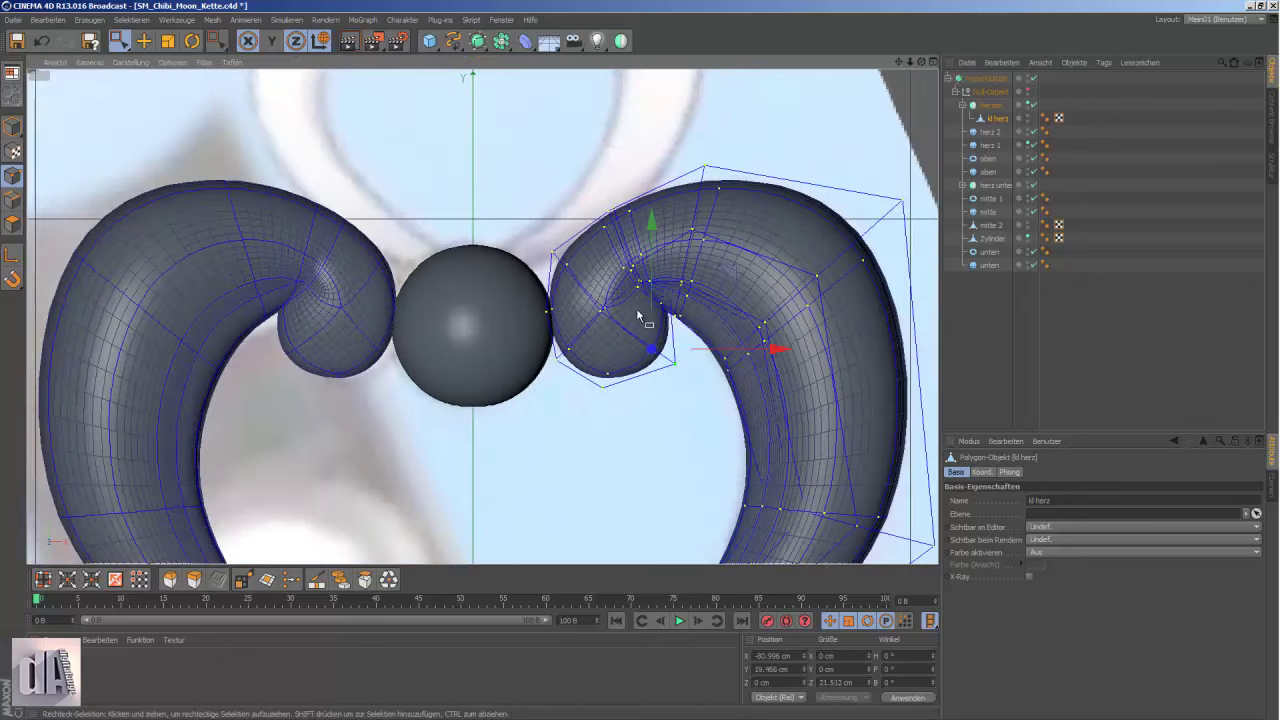
- Set the front viewport display to wireframe lines
key(F4)
click(130, 62)
click(170, 211)
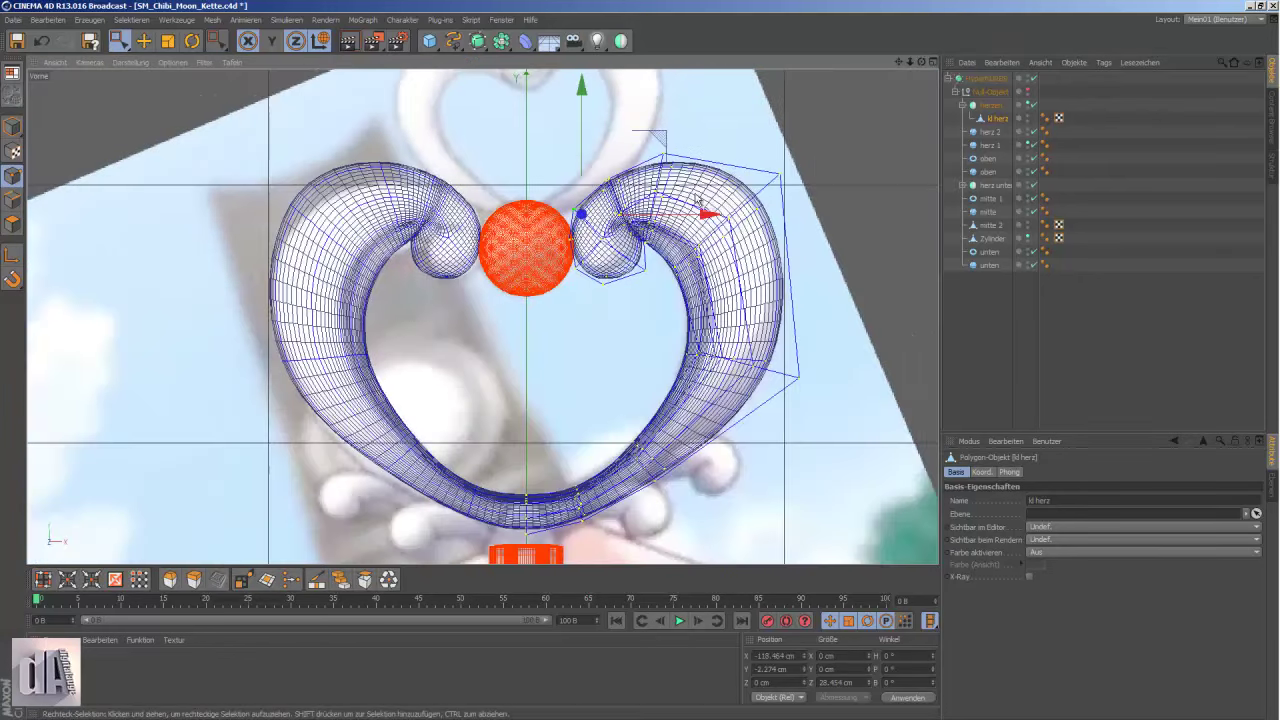
key(n)
key(b)
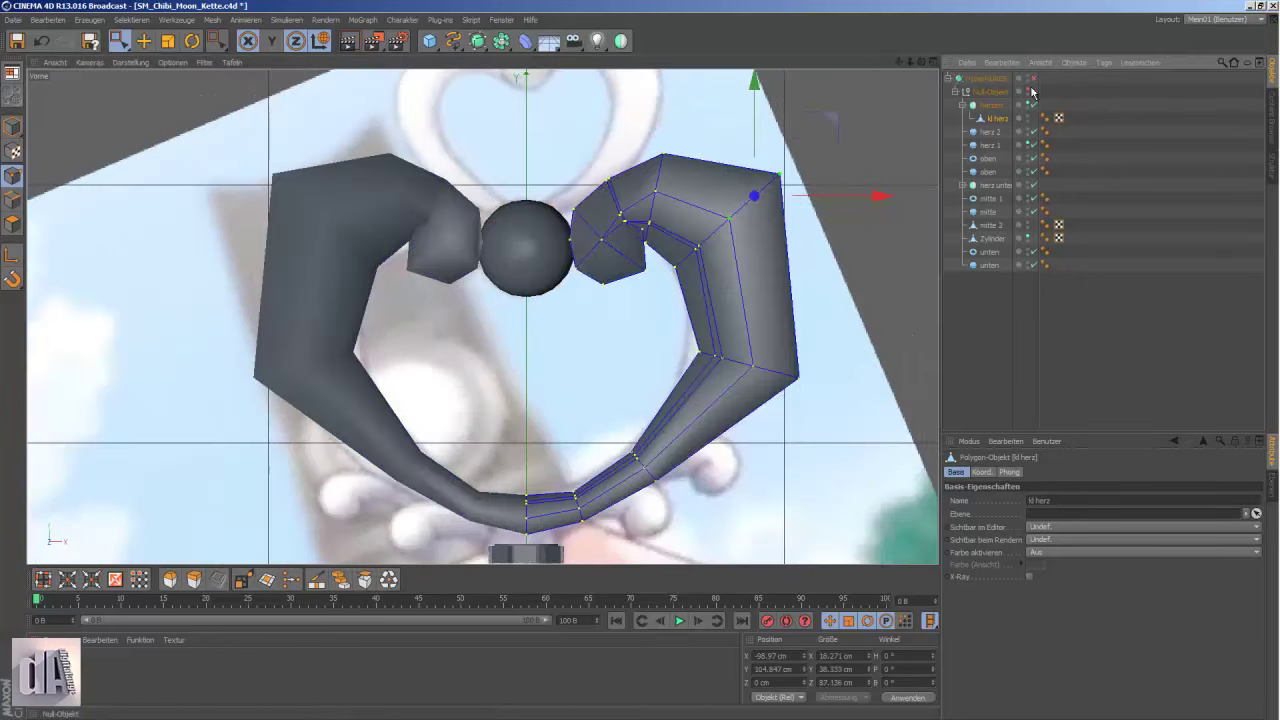
click(130, 62)
click(134, 176)
scroll(814, 163, down, 3)
- Render a preview of the current view with Ctrl+R
key(ctrl+r)
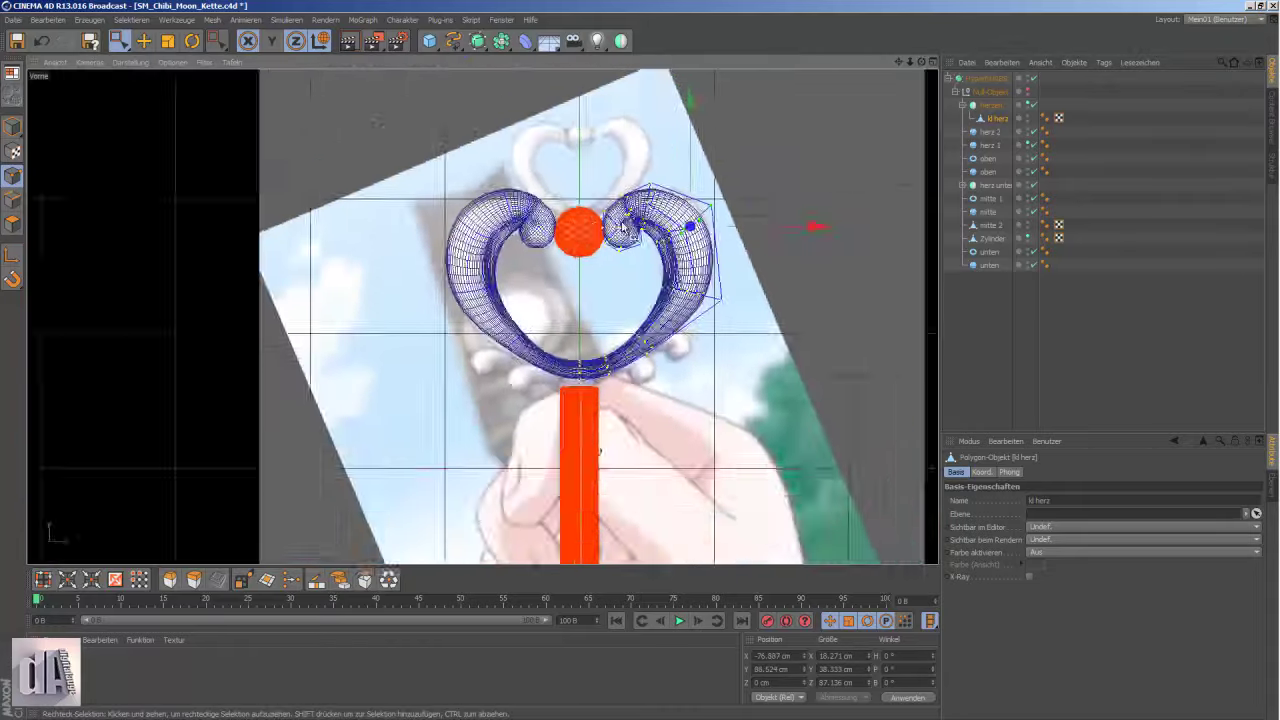
scroll(651, 228, up, 5)
scroll(651, 228, up, 3)
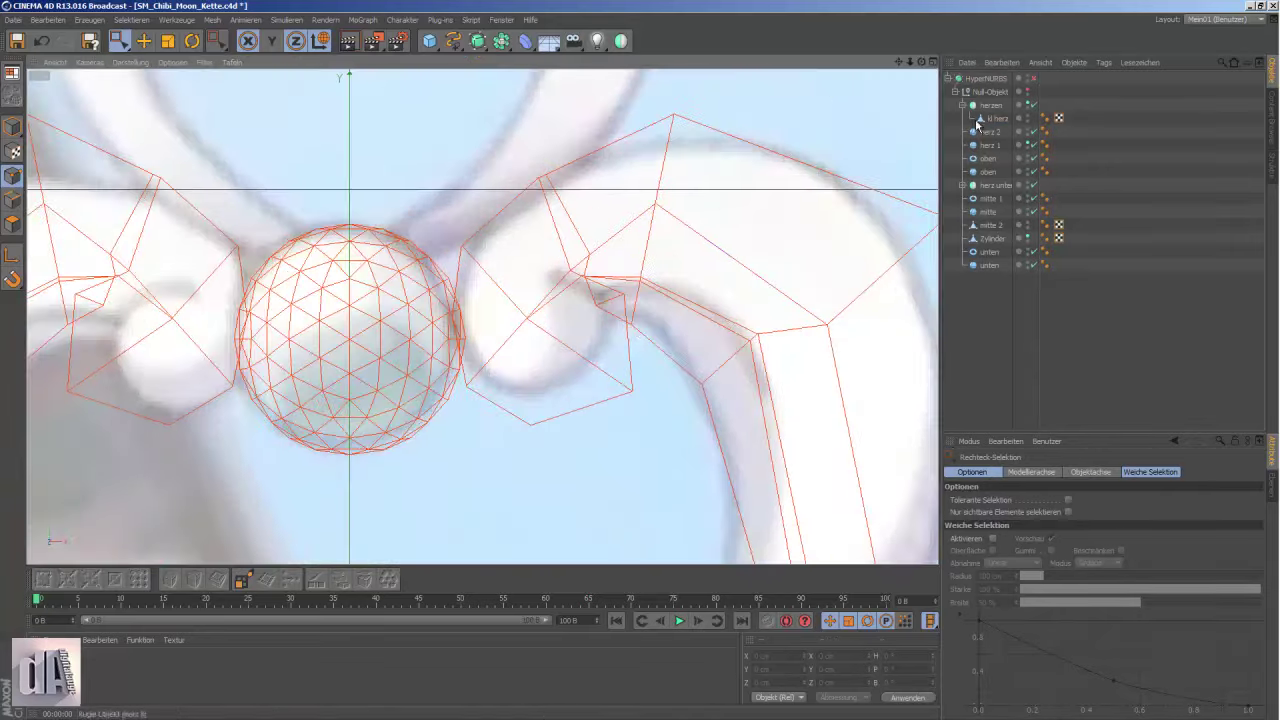
- Select the 'kl herz' object in the Object Manager
click(978, 121)
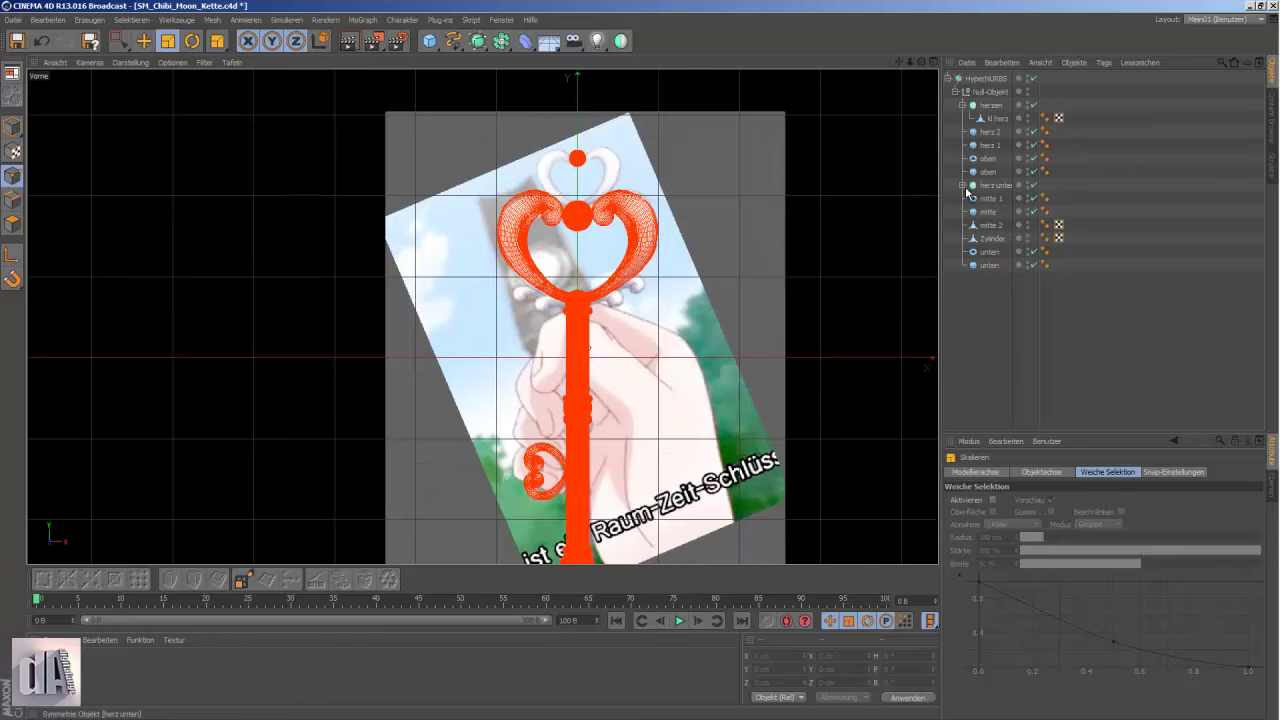
- Group 'kl herz' under a new Null-Objekt inside the 'herzen' group
click(995, 186)
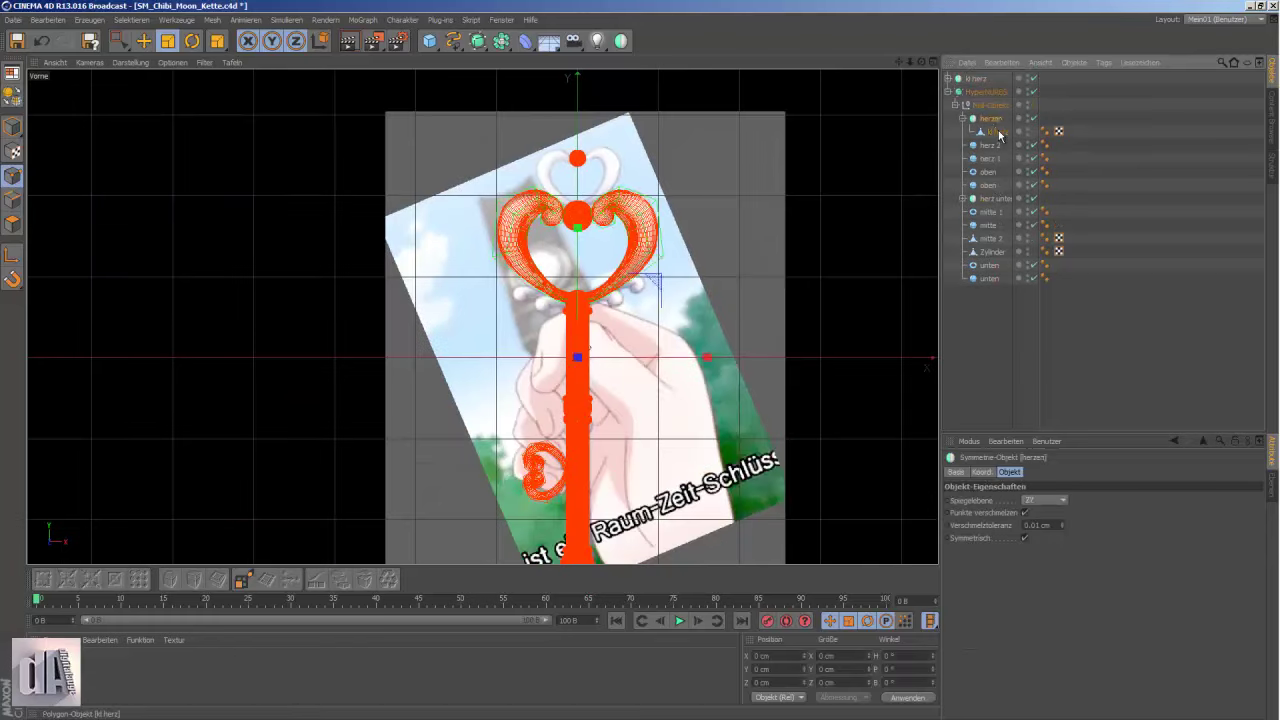
click(996, 132)
click(89, 19)
click(240, 70)
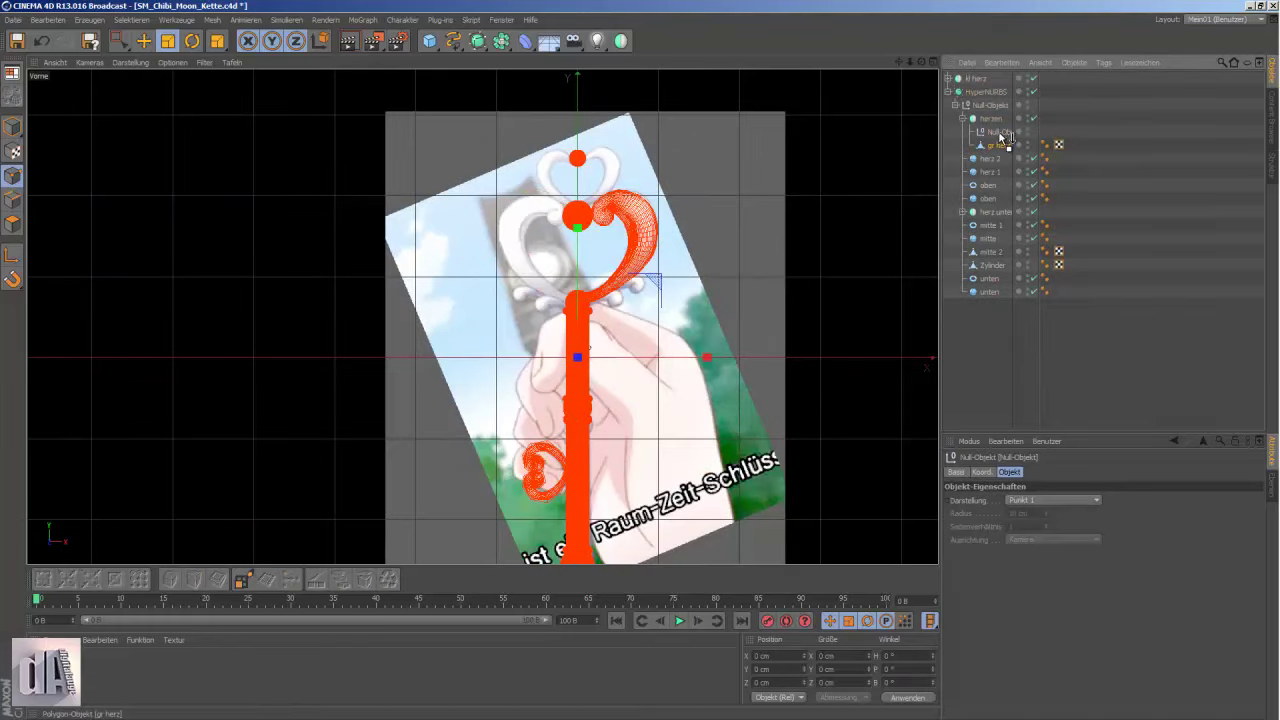
drag(1003, 137, 1000, 133)
- Position the small heart beside the top sphere and check it against the reference pictures
key(e)
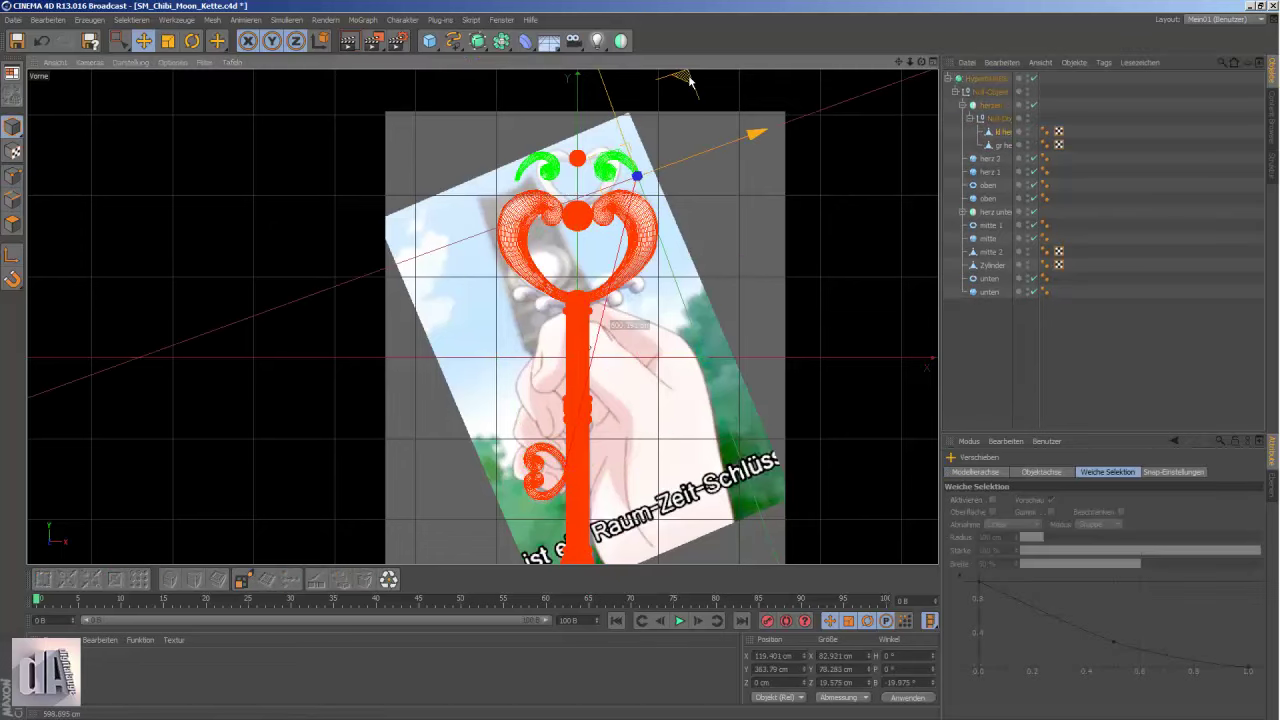
scroll(618, 147, up, 5)
scroll(618, 147, down, 2)
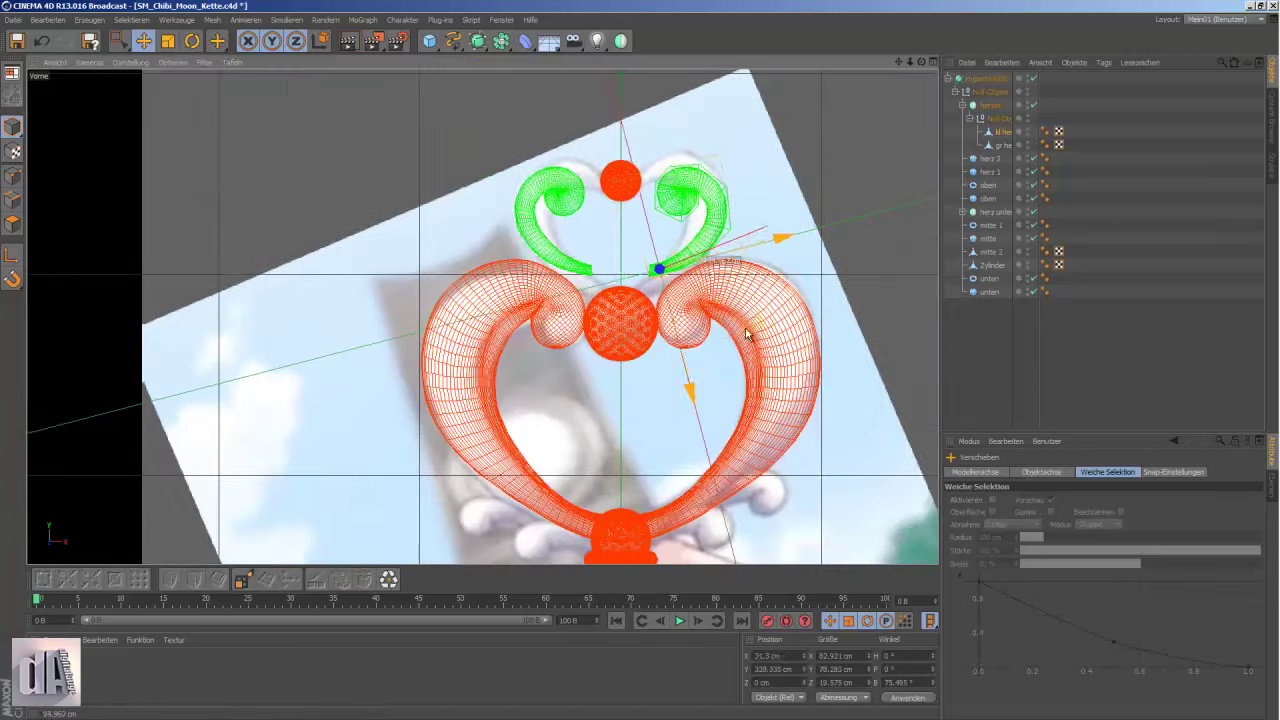
scroll(618, 147, up, 2)
click(1265, 103)
click(1262, 197)
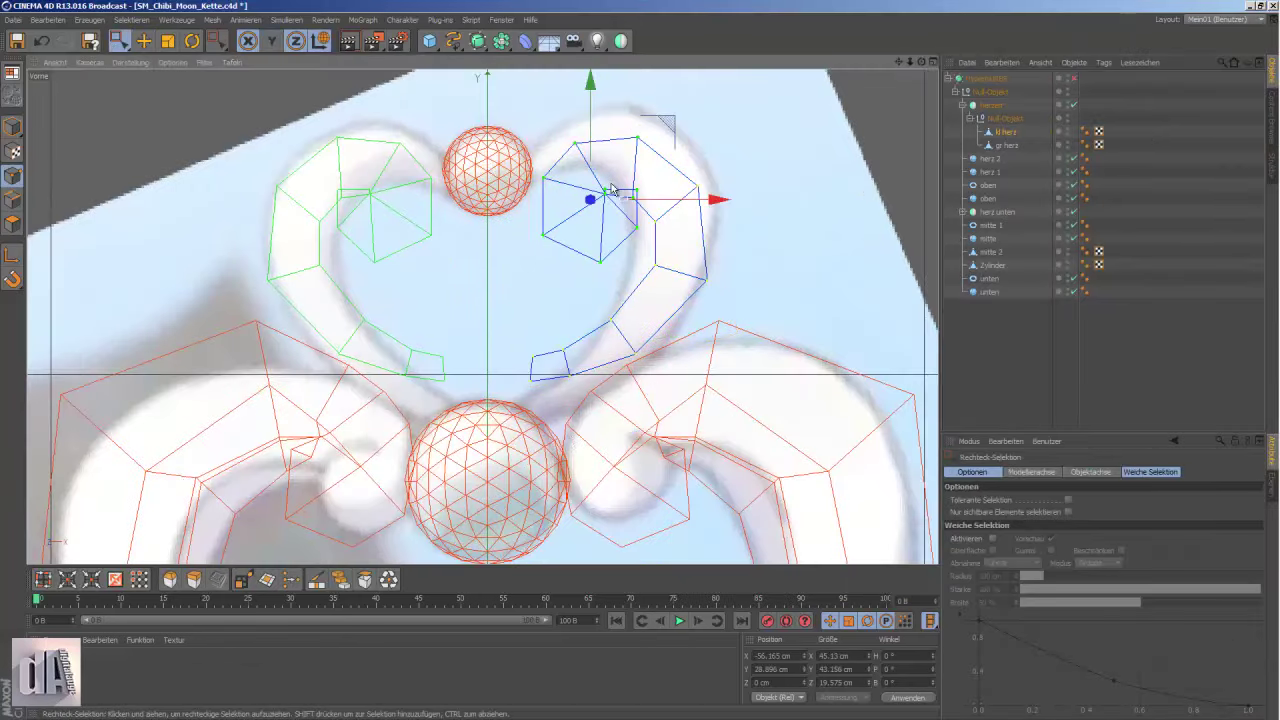
- Zoom in on the small heart's cage and preview it with HyperNURBS smoothing
scroll(614, 188, up, 2)
scroll(560, 209, up, 1)
scroll(569, 229, up, 2)
scroll(763, 217, up, 2)
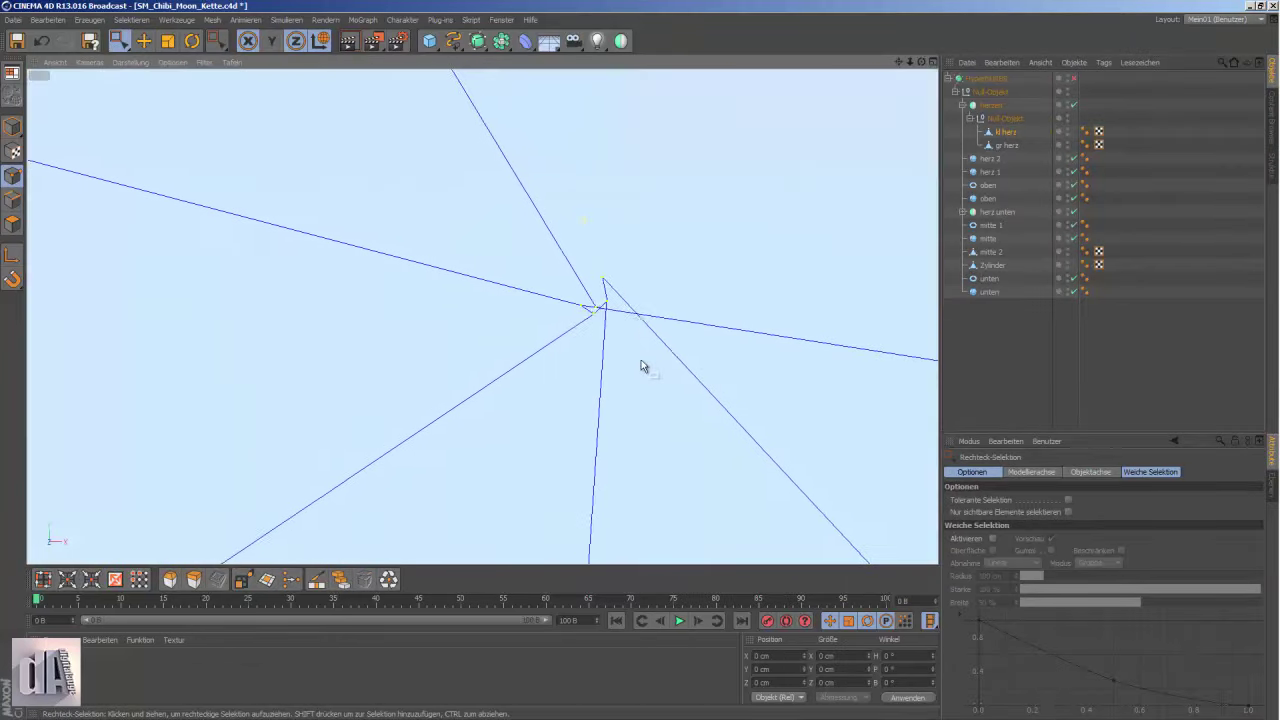
scroll(593, 345, down, 5)
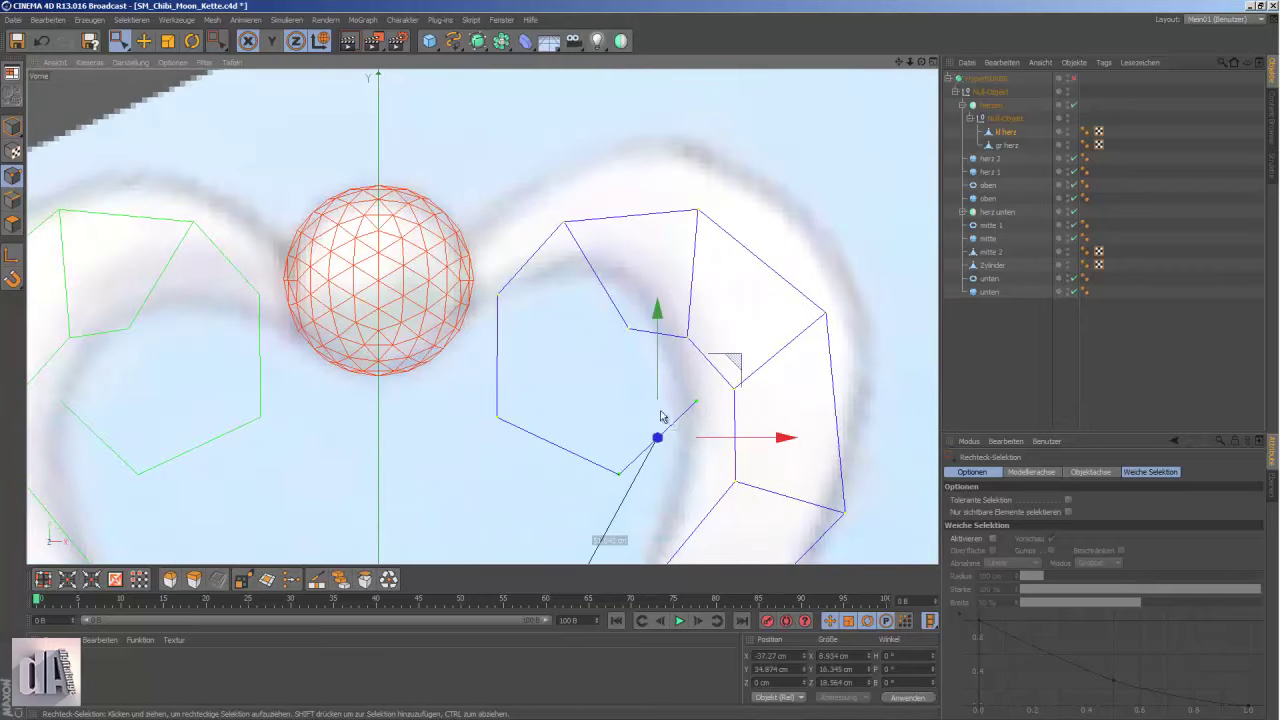
drag(581, 482, 710, 379)
scroll(465, 196, down, 3)
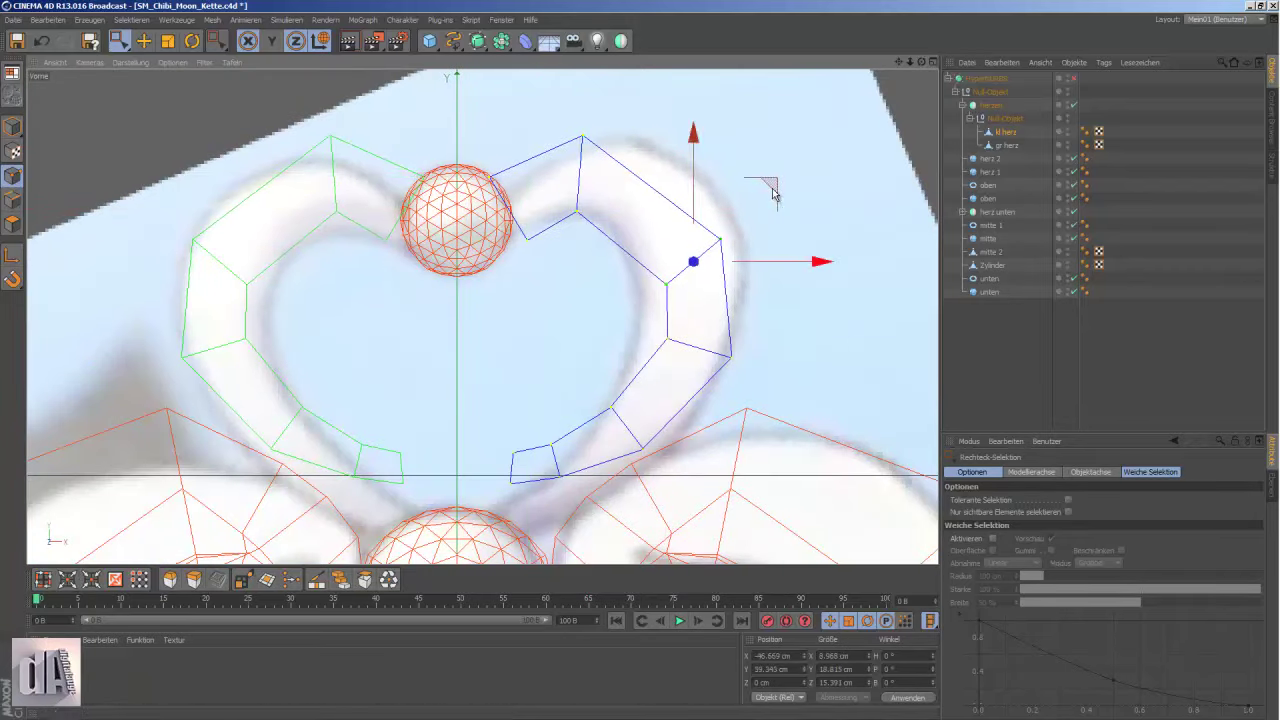
scroll(590, 310, down, 2)
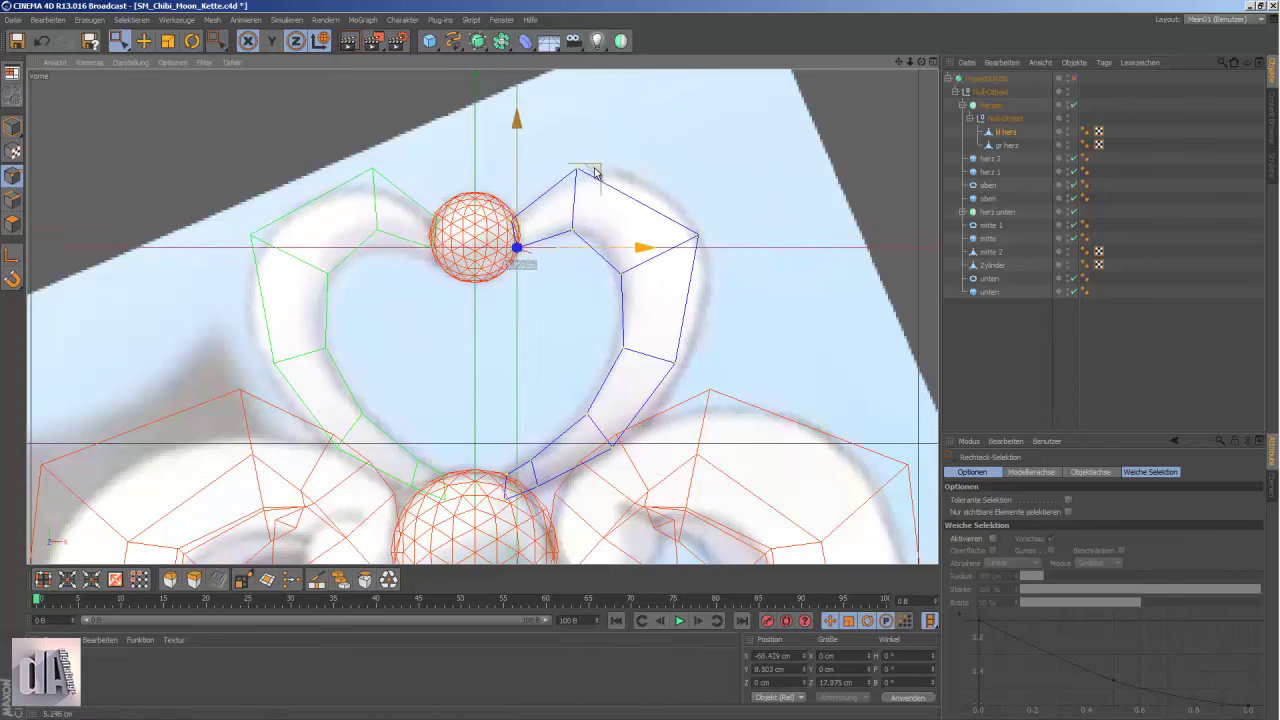
click(1073, 78)
scroll(586, 197, up, 2)
scroll(586, 197, down, 1)
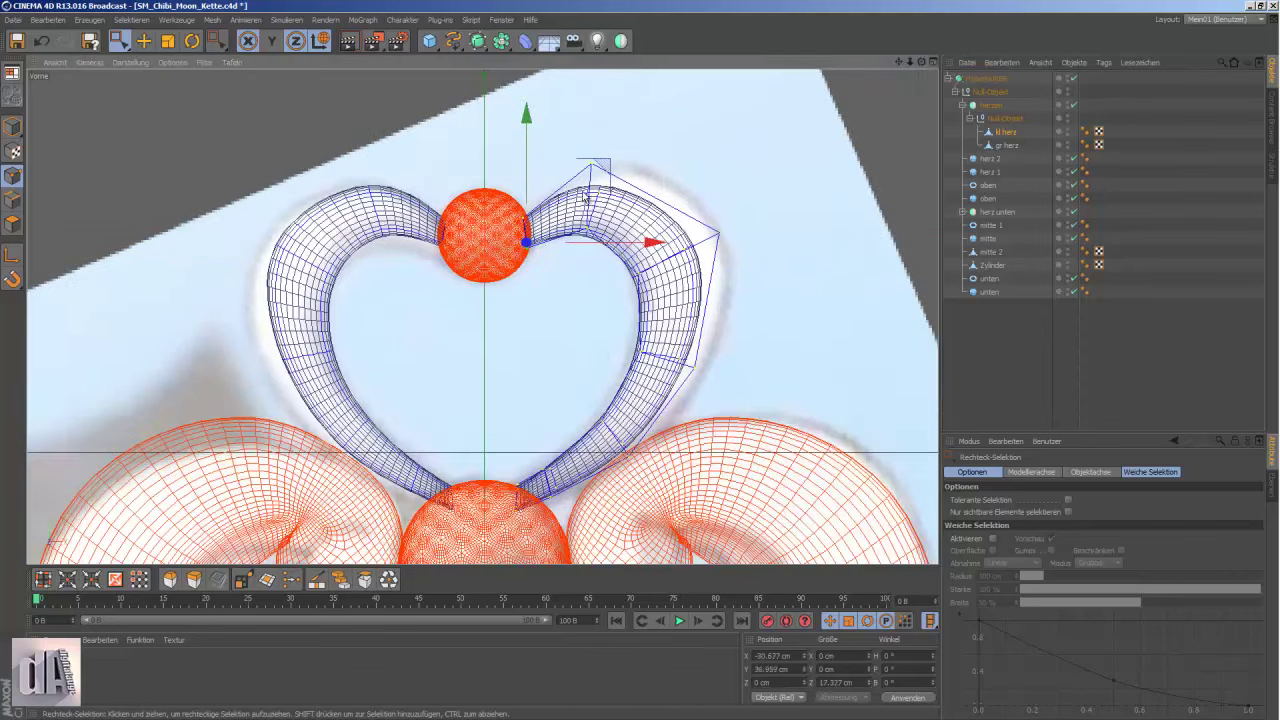
- Reshape the right lobe of 'kl herz' by pushing its cage points outward
key(q)
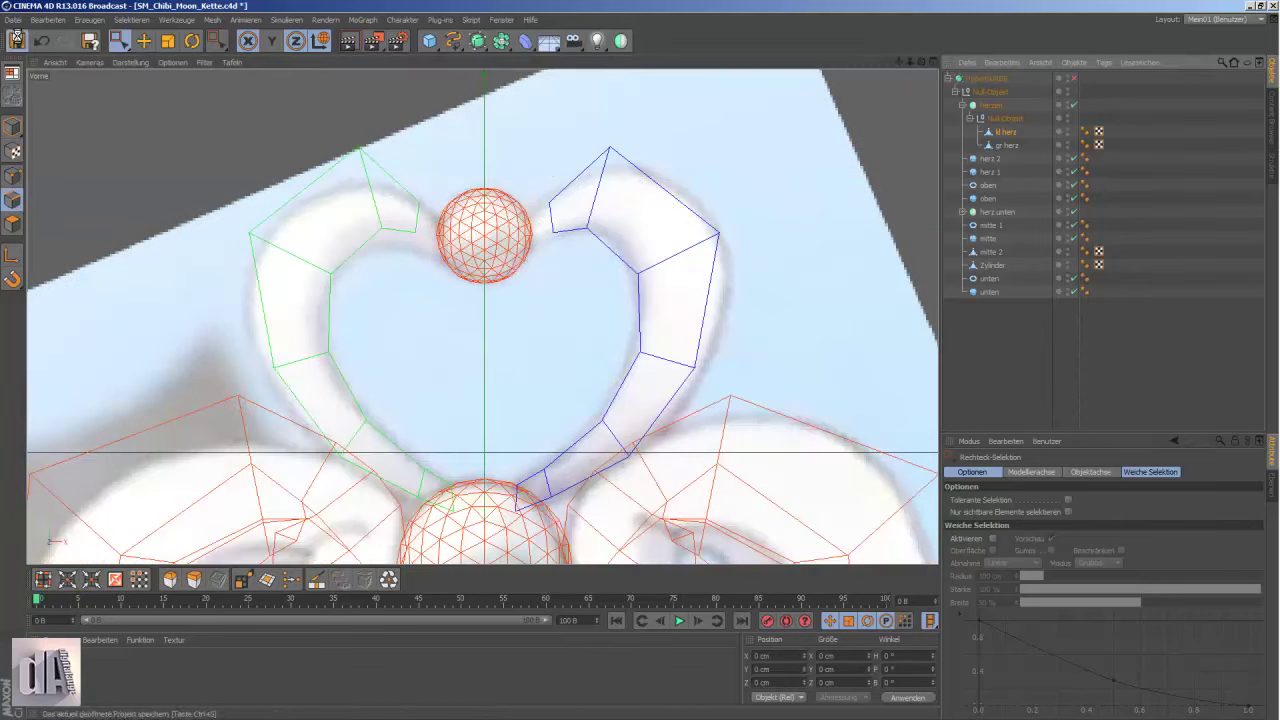
drag(576, 260, 576, 260)
key(d)
key(0)
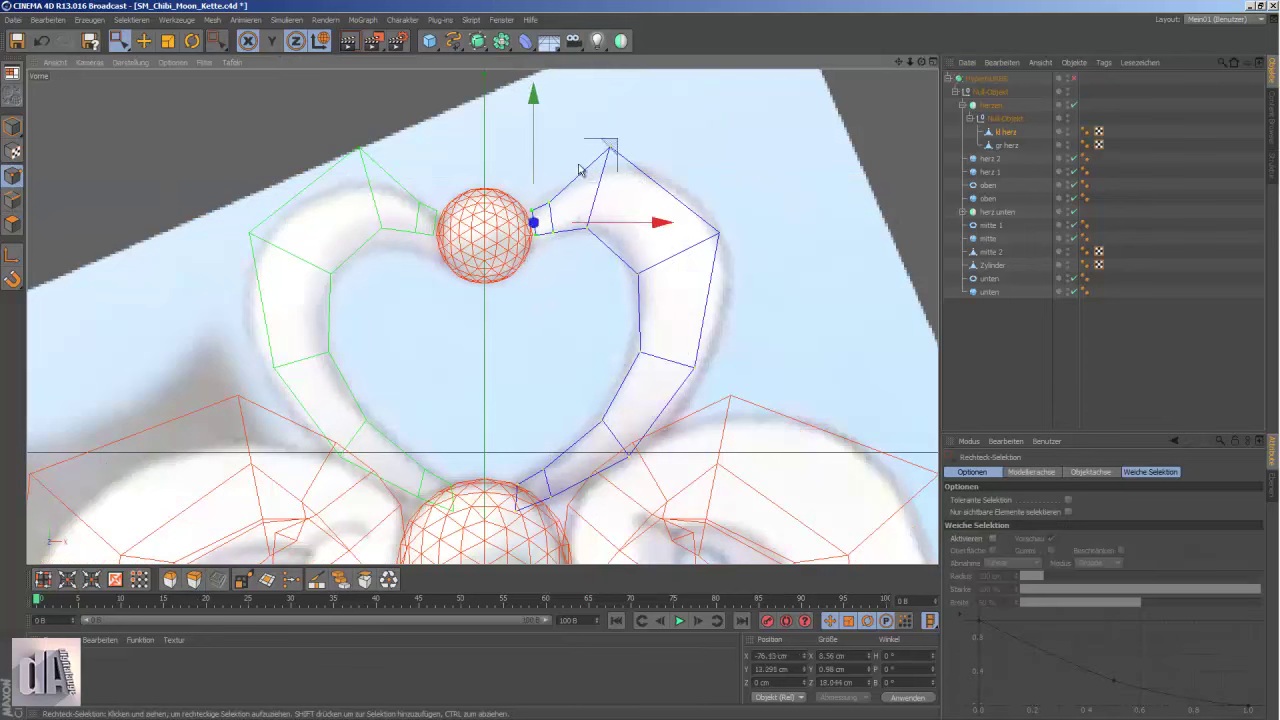
key(q)
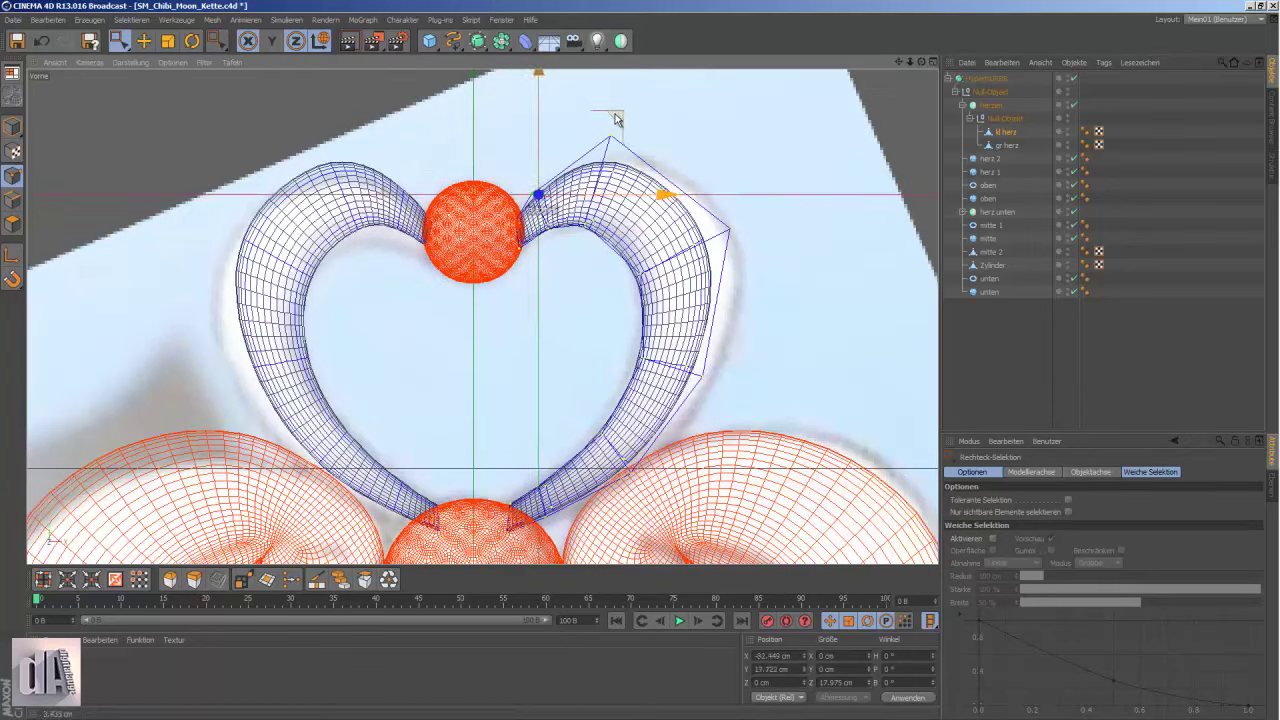
drag(621, 230, 708, 121)
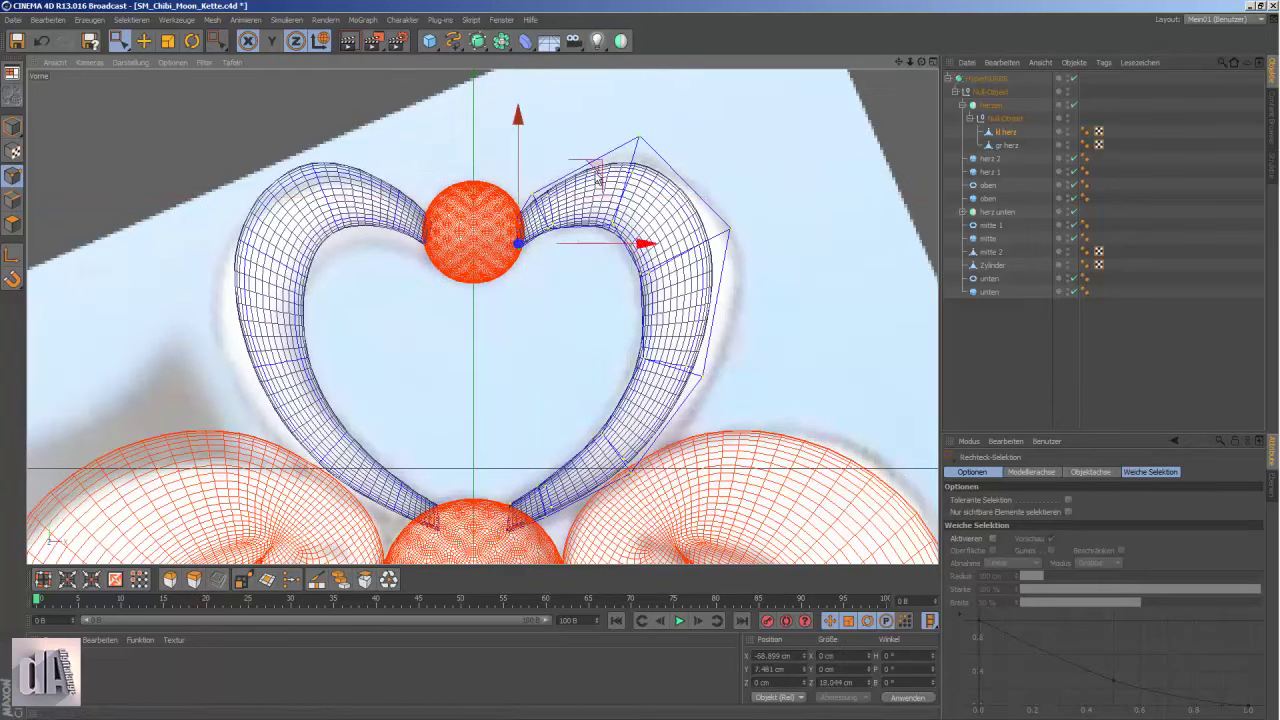
drag(573, 183, 633, 121)
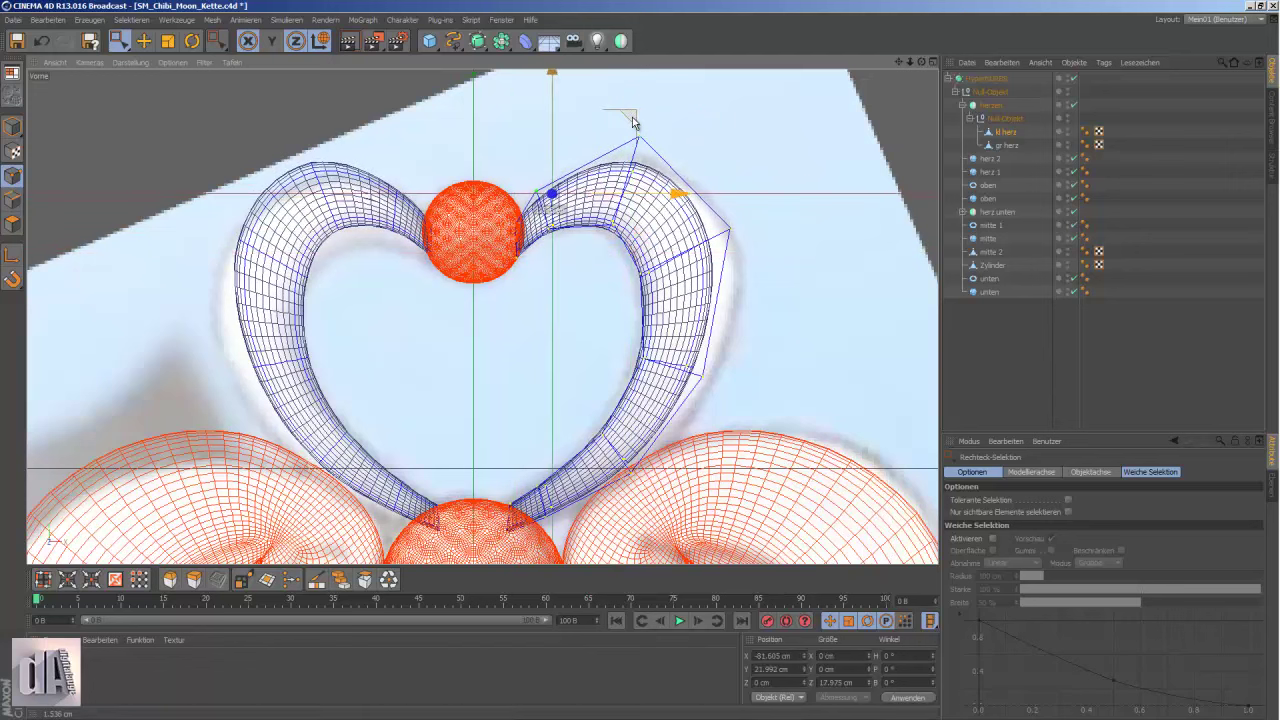
drag(663, 203, 717, 110)
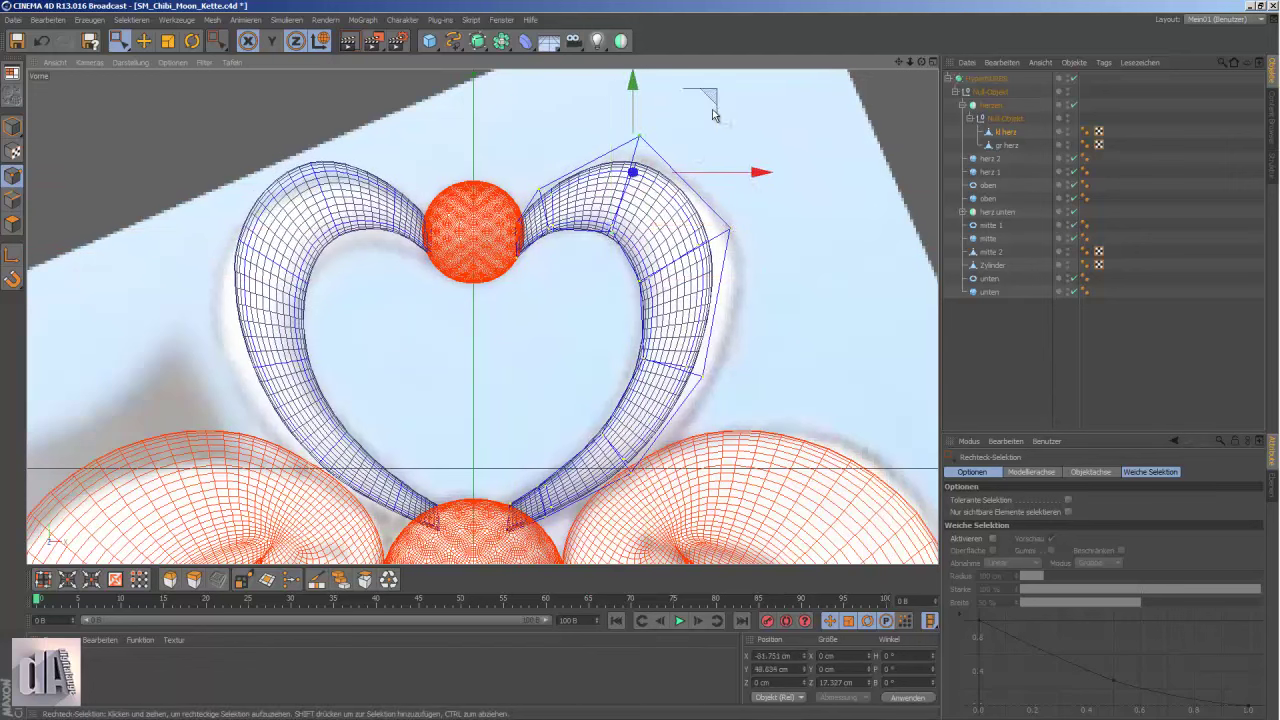
drag(773, 174, 801, 174)
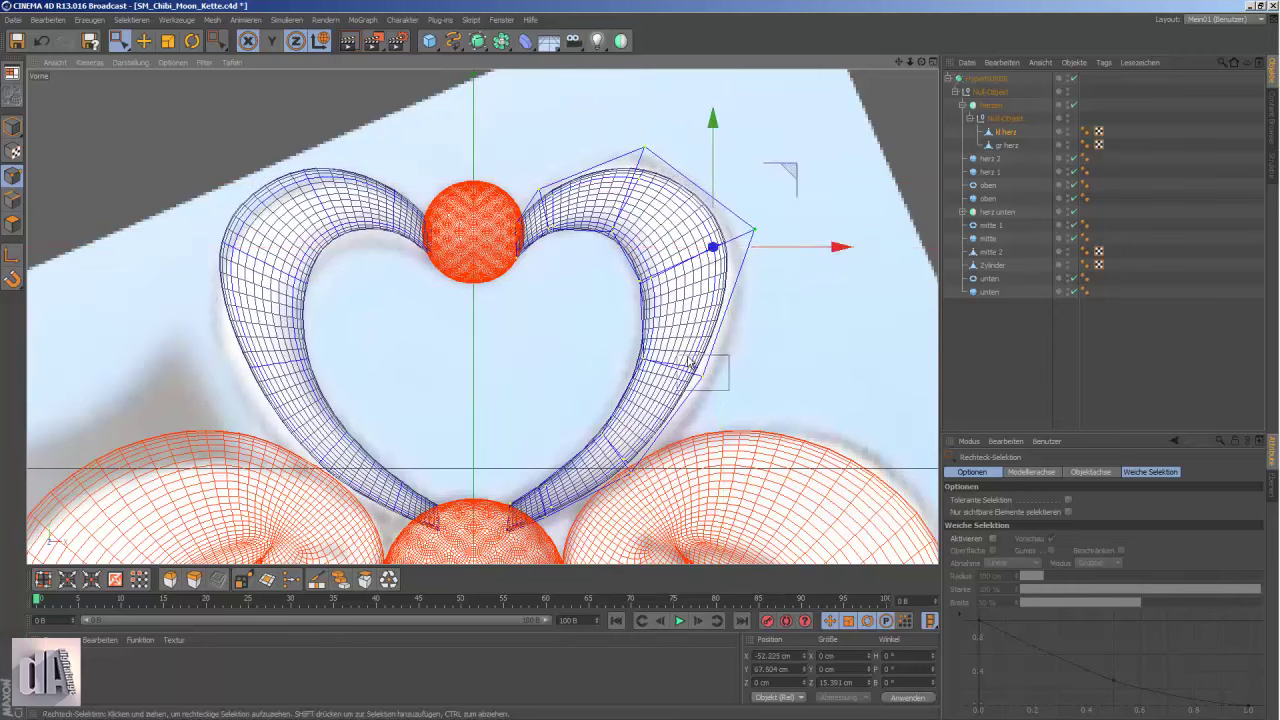
- Adjust more cage points on the right heart lobe and render the key
drag(729, 390, 689, 357)
scroll(476, 513, up, 3)
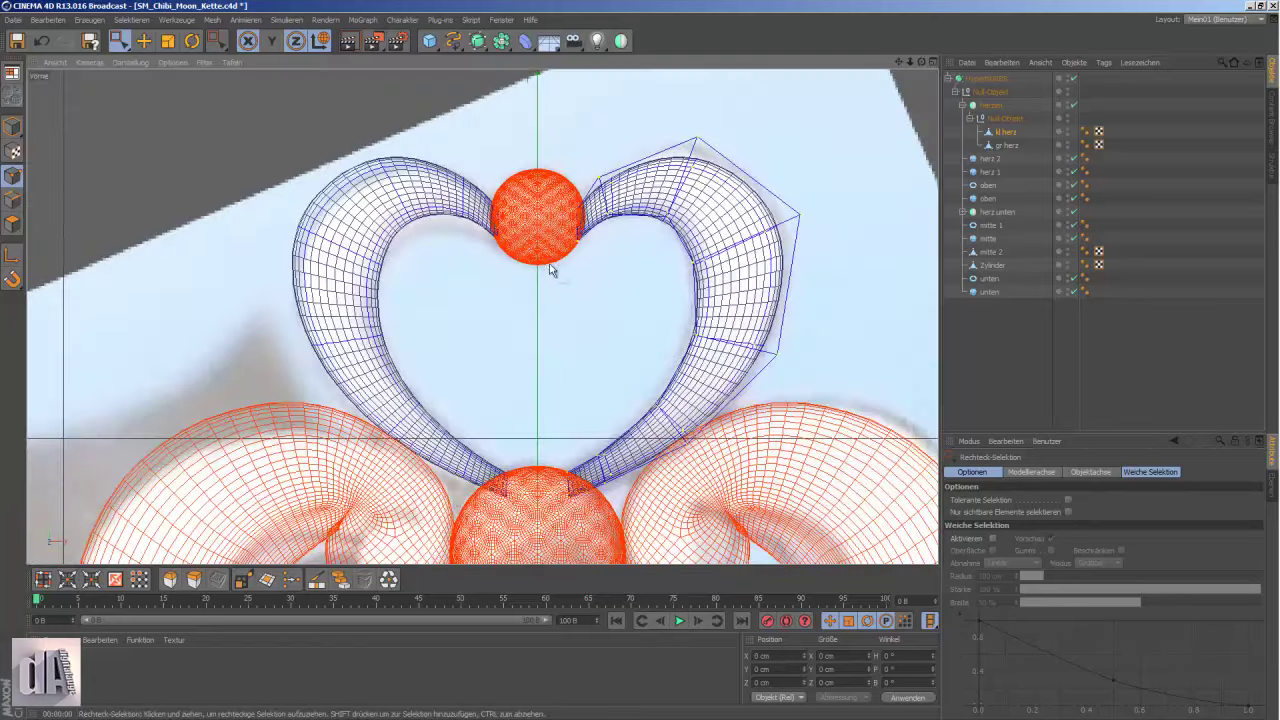
drag(785, 188, 794, 210)
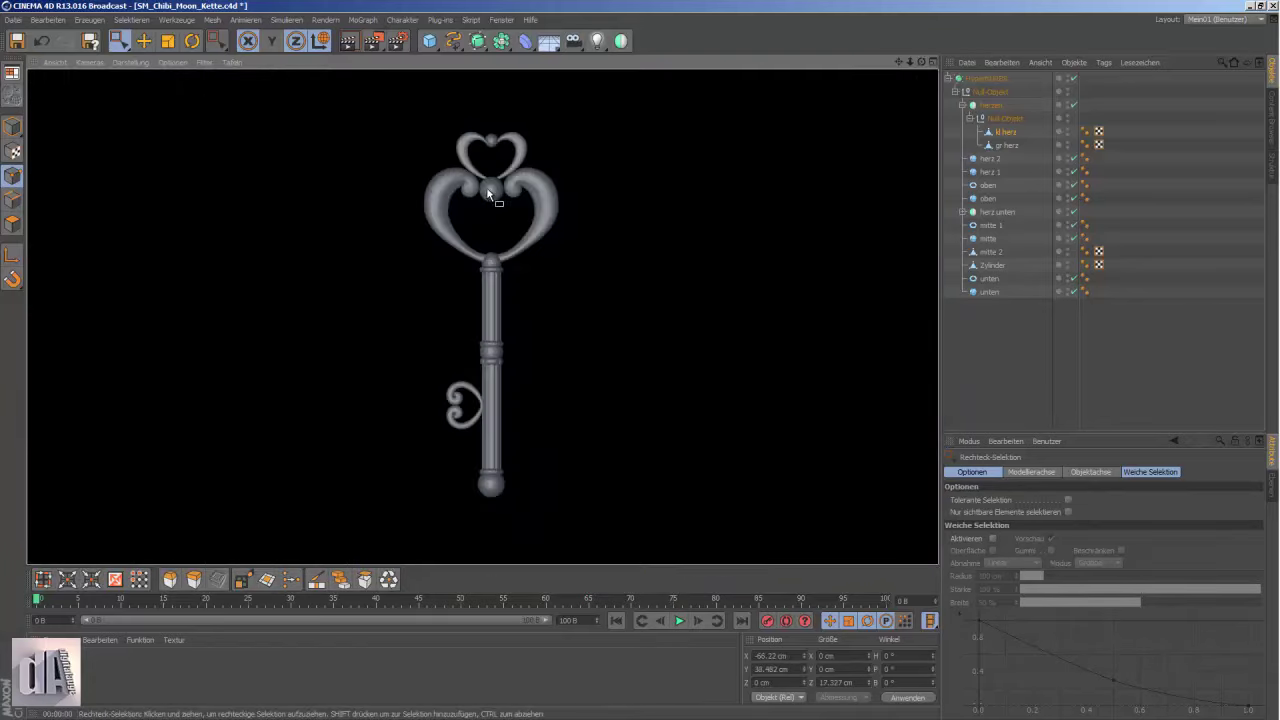
click(1264, 88)
- Bring up the chibi_moon_kette reference pictures, including chibi_moon_kette04, in IrfanView
click(1264, 74)
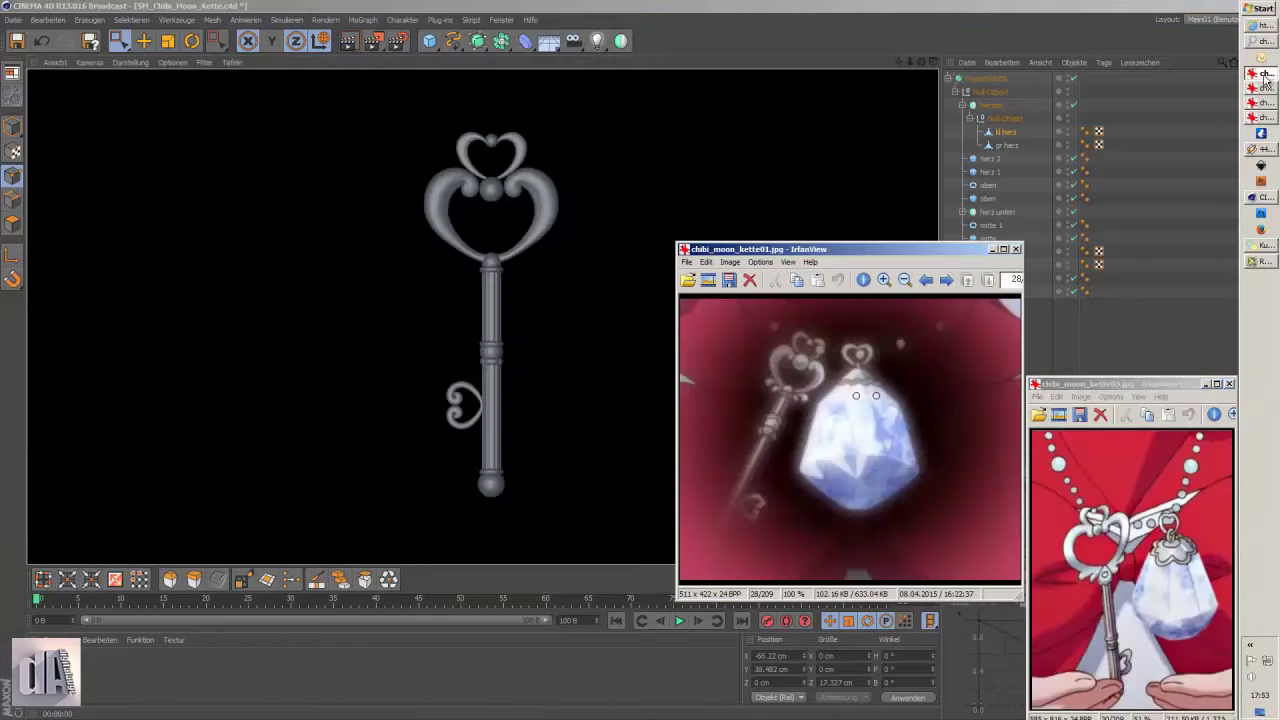
click(1264, 117)
click(1264, 118)
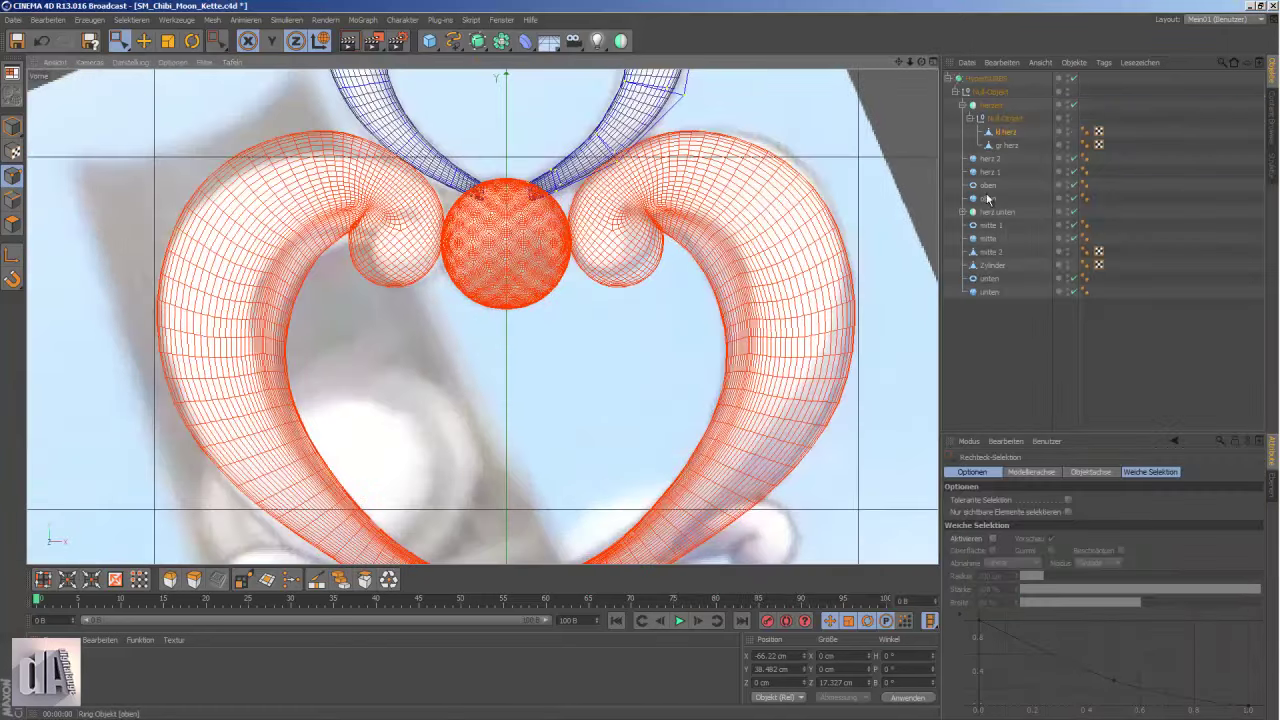
- Lower the 'herz 1' sphere between the large heart scrolls and render a preview
click(988, 199)
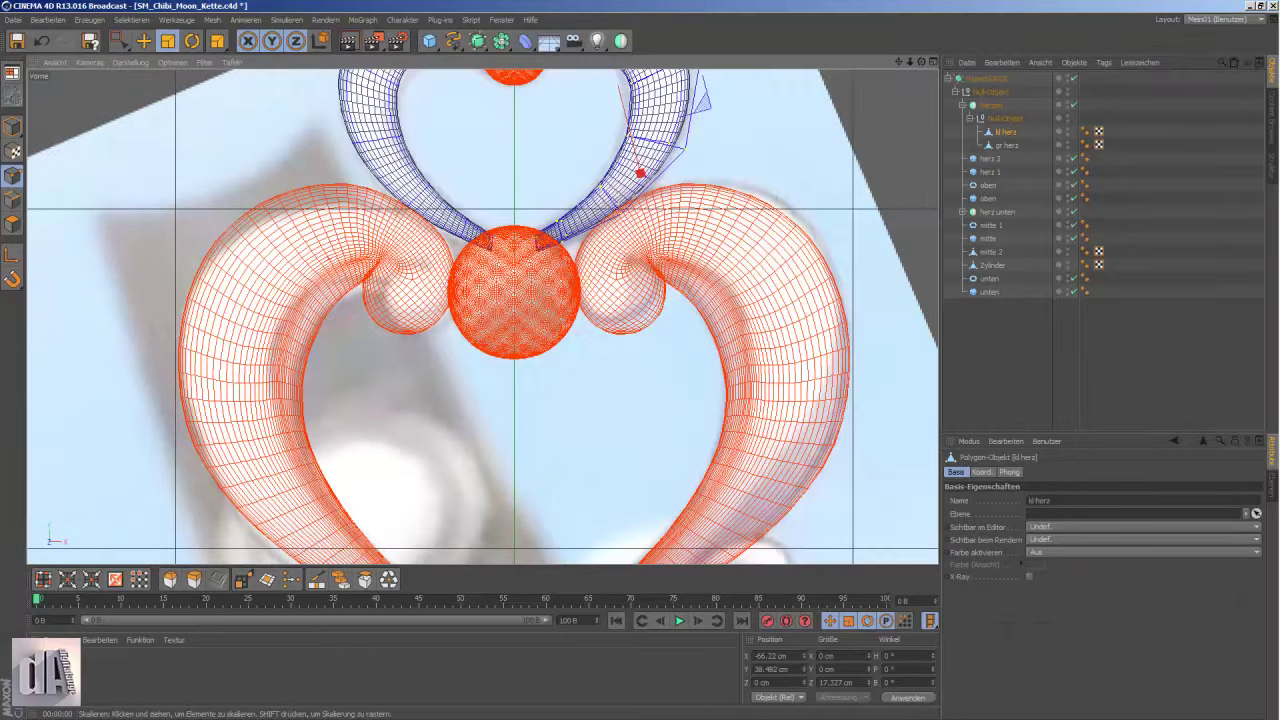
click(1265, 119)
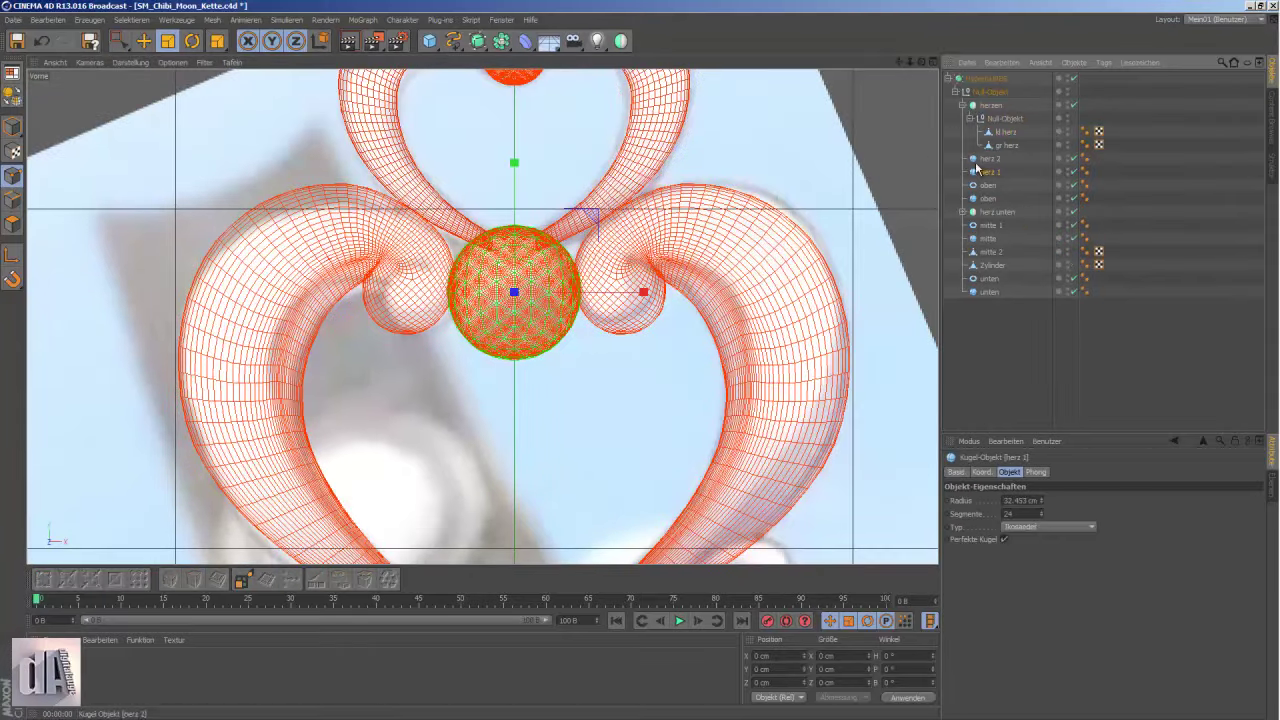
drag(514, 176, 519, 193)
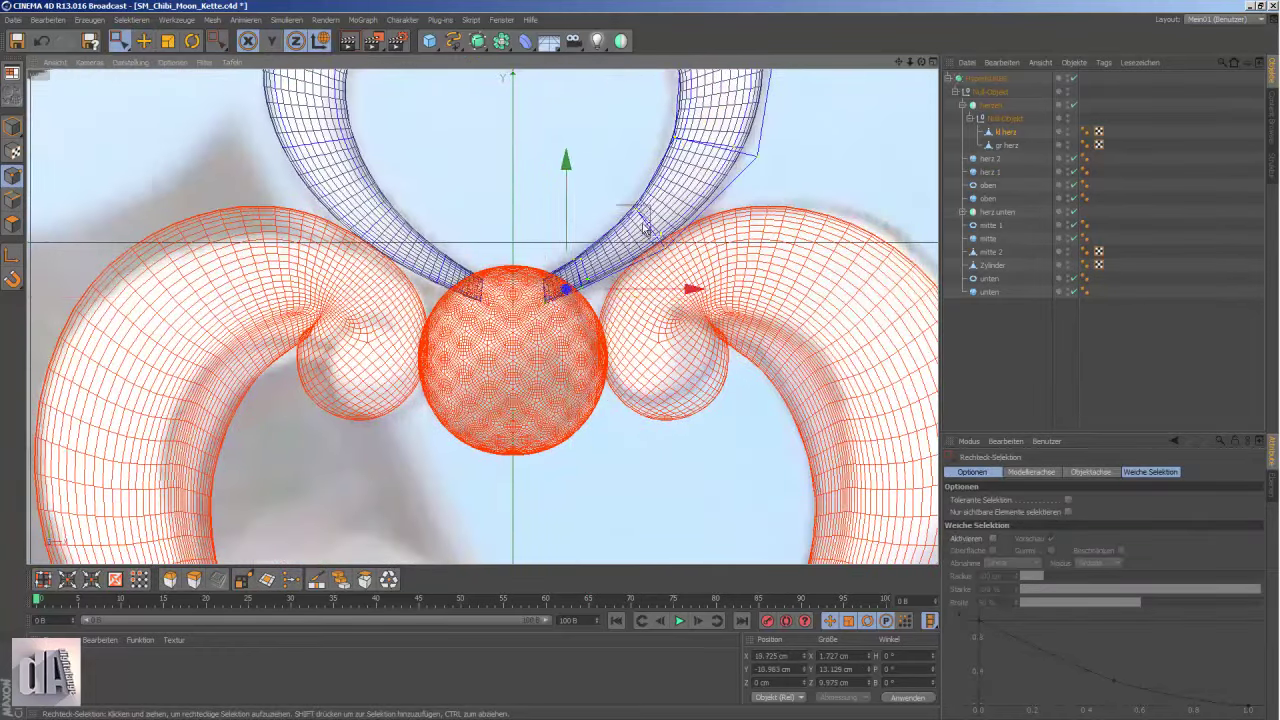
alt+drag(643, 228, 705, 297)
key(ctrl+r)
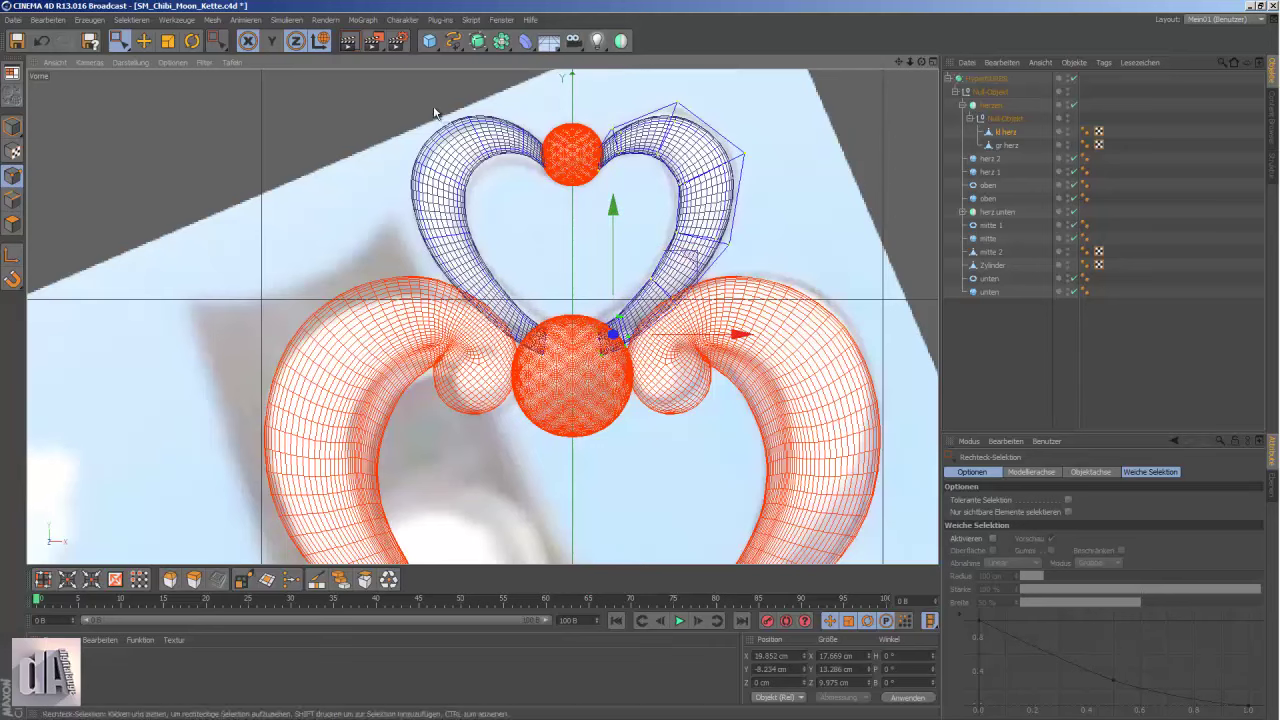
key(r)
key(ctrl+r)
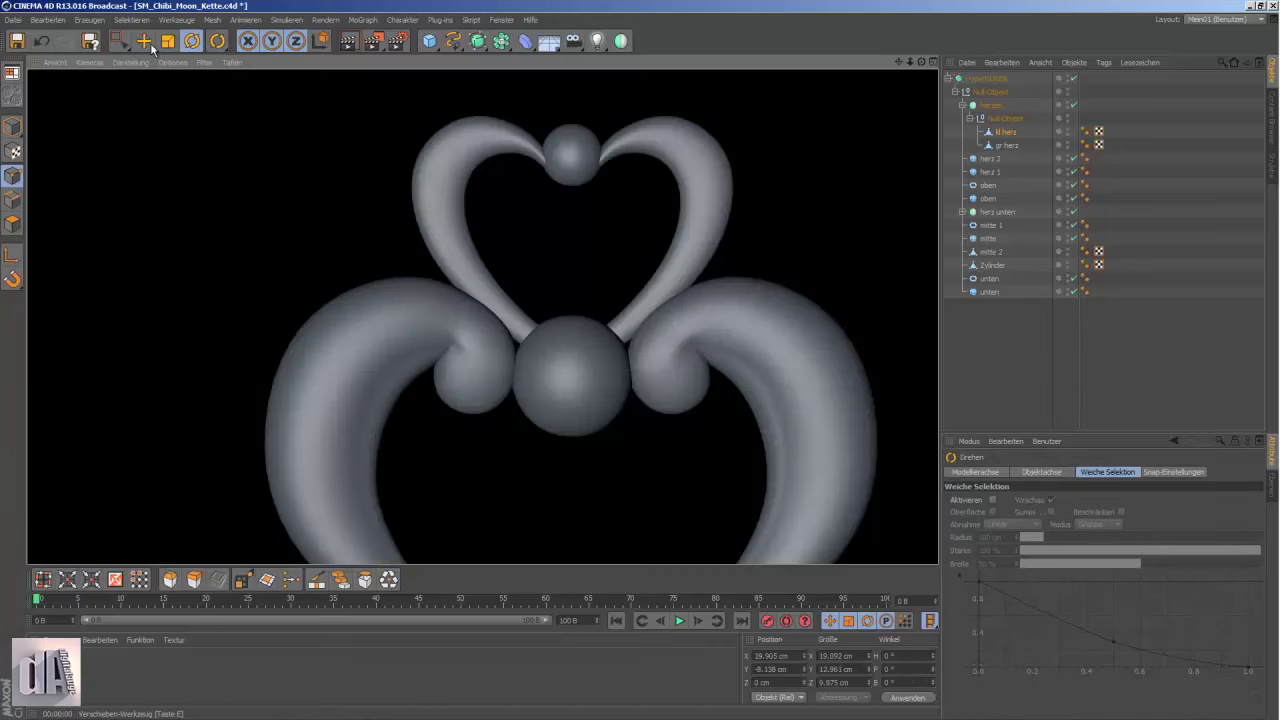
- Switch between right and perspective views and orbit to an angled view of the small heart
key(ctrl+r)
key(F4)
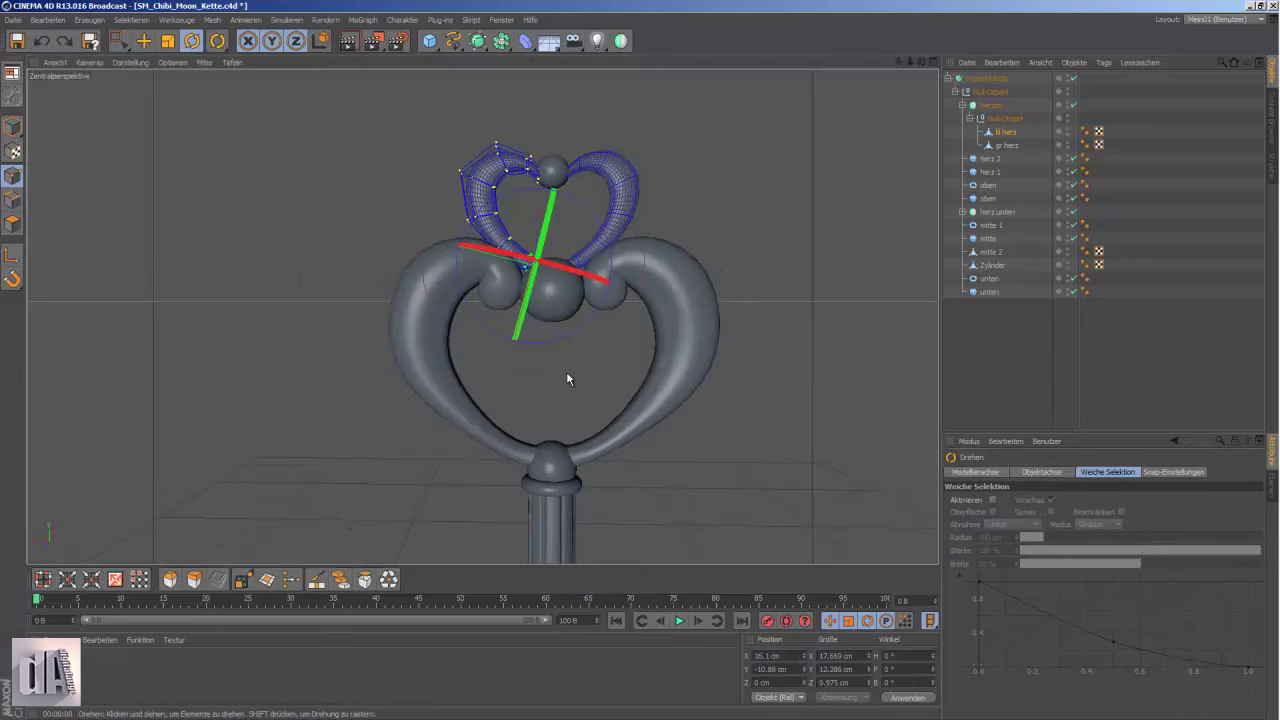
key(F3)
key(F4)
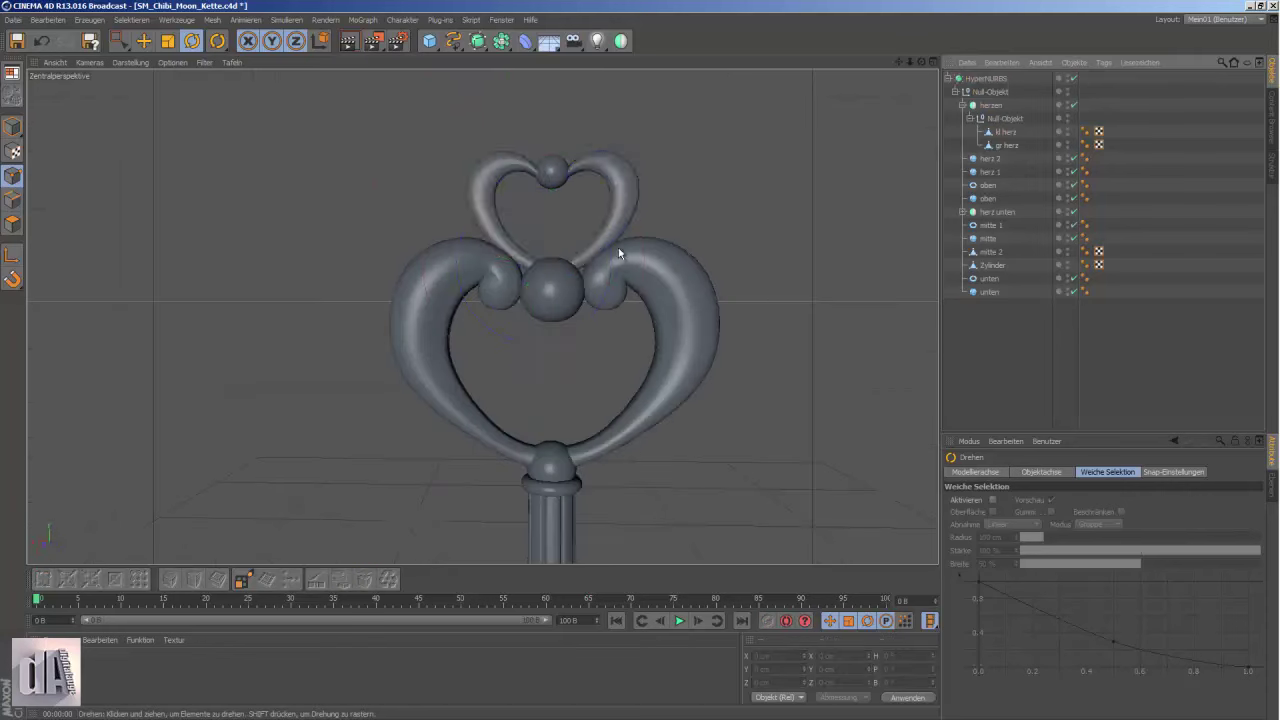
key(F1)
mouse_move(748, 354)
alt+mouse_down()
mouse_move(601, 286)
mouse_move(560, 300)
alt+mouse_up()
click(515, 290)
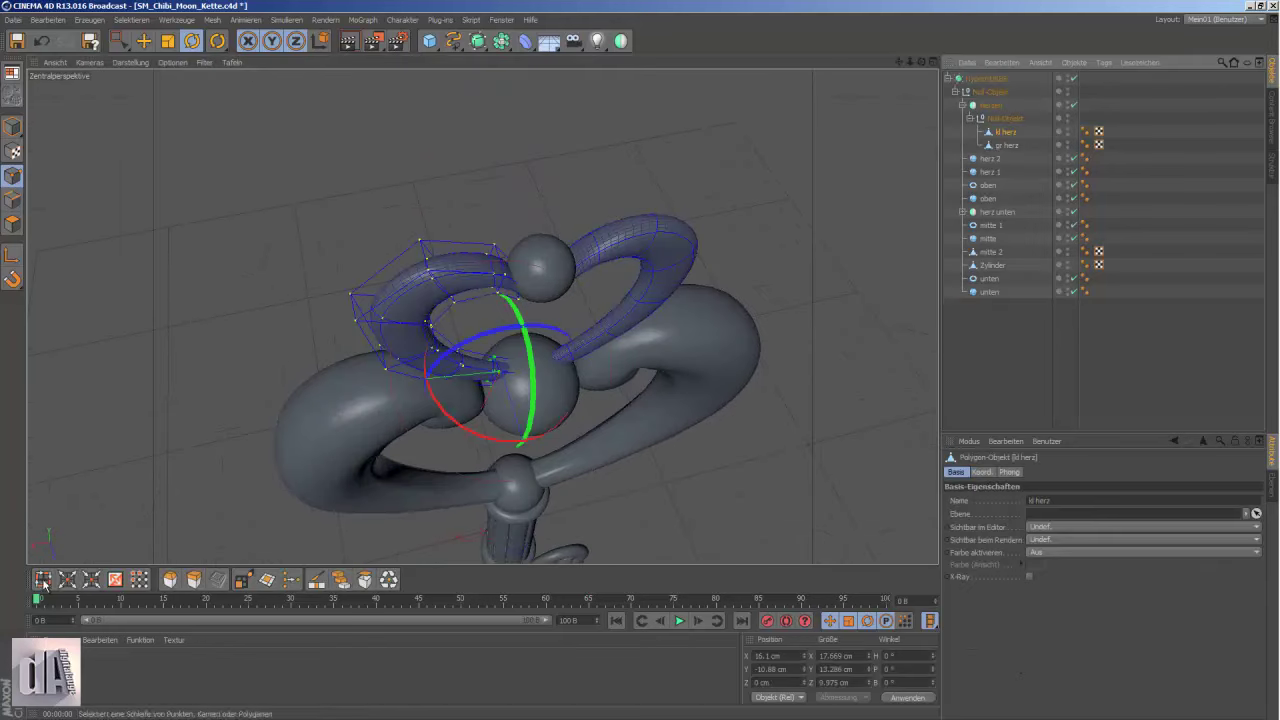
key(u)
key(l)
key(F3)
- Enlarge the first edge loops of 'kl herz', checking the result from the side
click(130, 62)
click(131, 162)
key(F1)
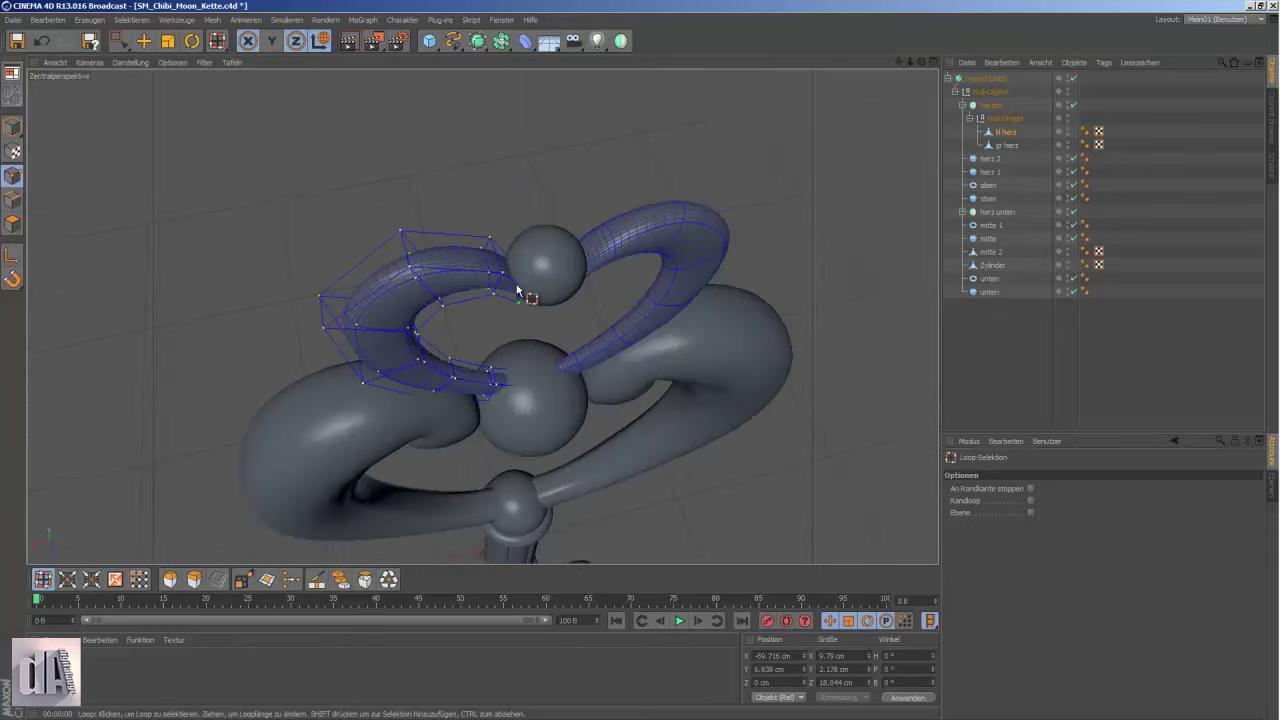
mouse_move(520, 286)
alt+mouse_down()
mouse_move(468, 466)
mouse_move(615, 210)
alt+mouse_up()
key(t)
key(F3)
key(F1)
scroll(615, 210, down, 3)
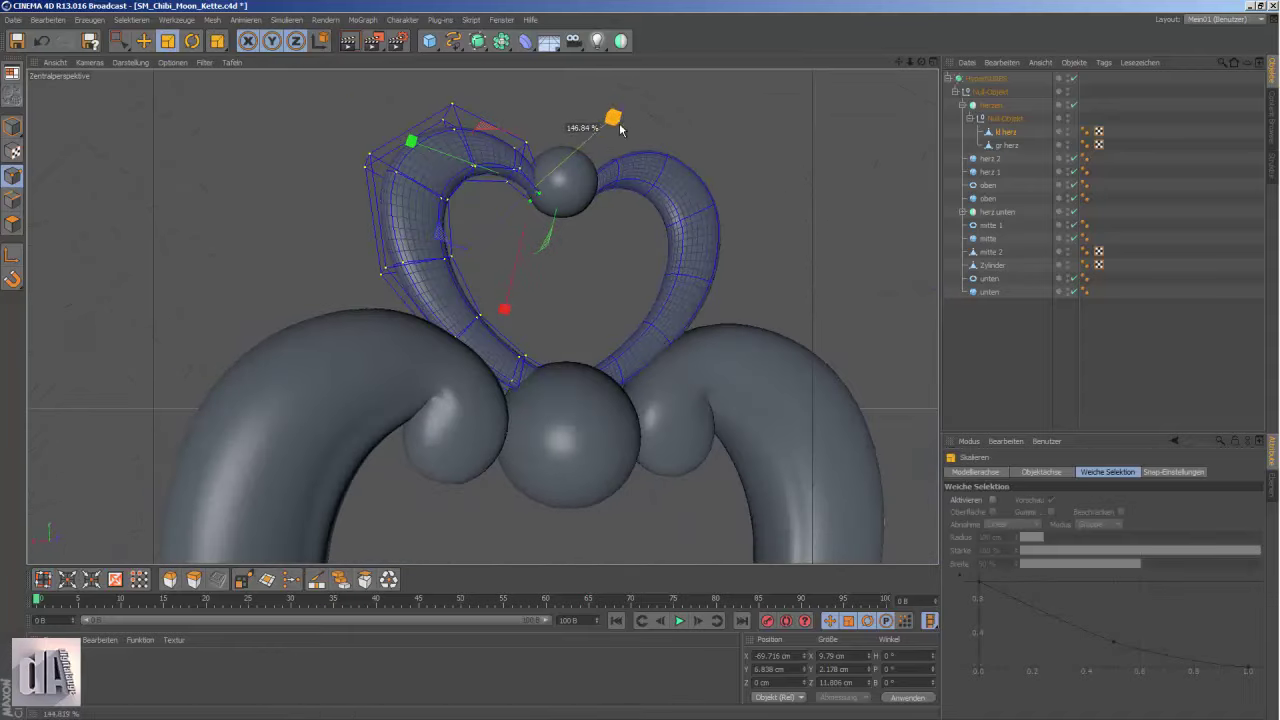
mouse_move(608, 123)
alt+mouse_down()
mouse_move(717, 243)
mouse_move(519, 180)
alt+mouse_up()
- Enlarge another edge loop, save the project, and widen the selection to about 125%
key(u)
key(l)
click(519, 180)
key(t)
mouse_move(600, 125)
alt+mouse_down()
mouse_move(591, 106)
mouse_move(557, 192)
alt+mouse_up()
click(42, 41)
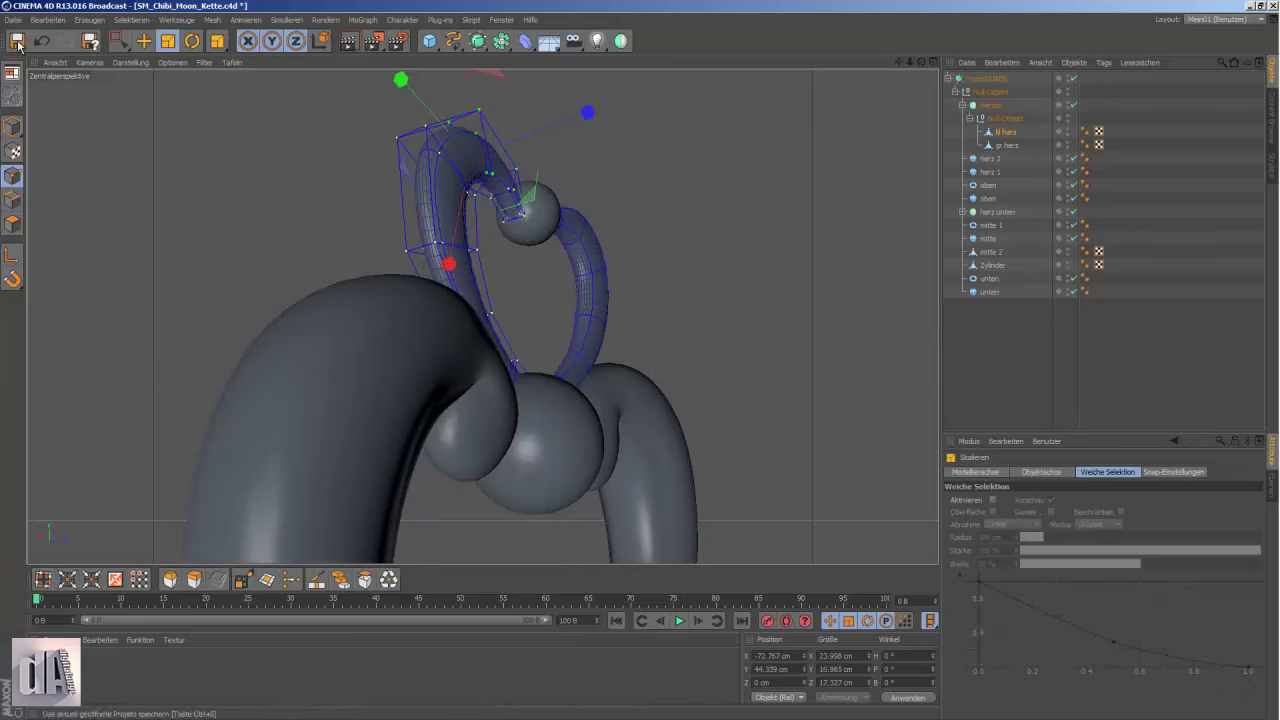
key(F3)
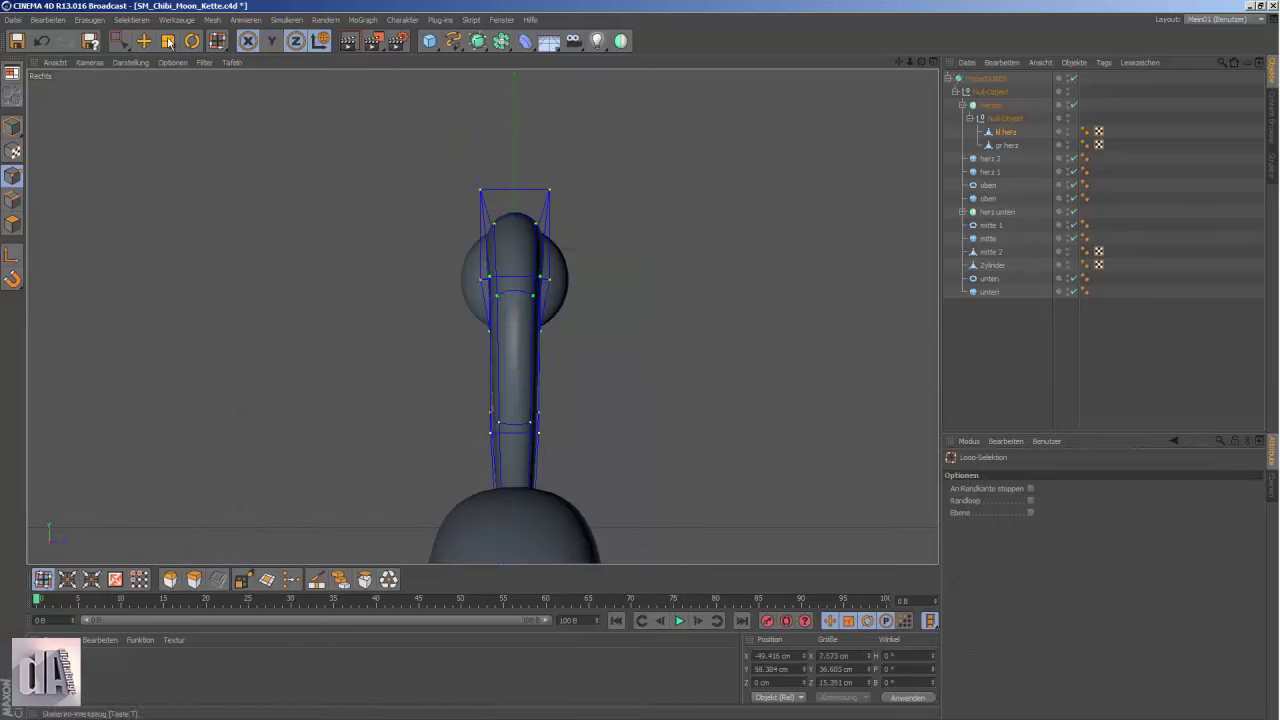
drag(643, 313, 675, 315)
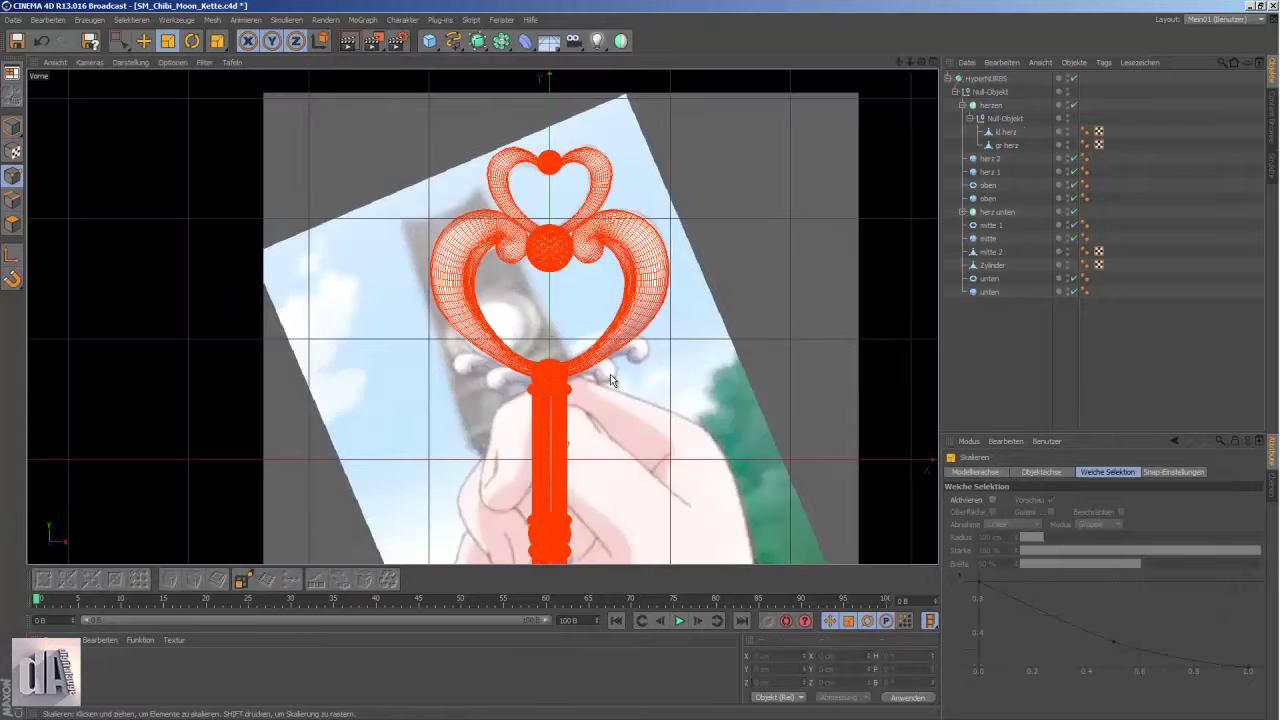
scroll(611, 379, up, 2)
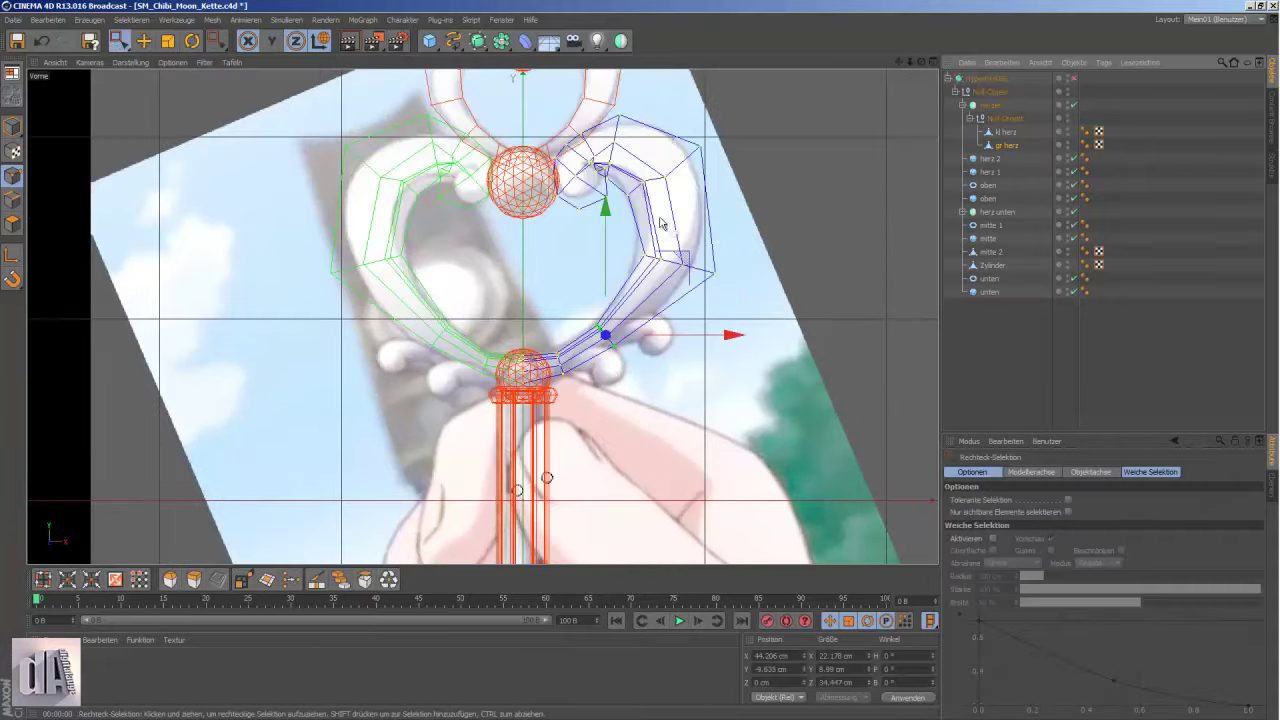
- Rotate the copied large heart half 180° so it faces the other way
click(1007, 146)
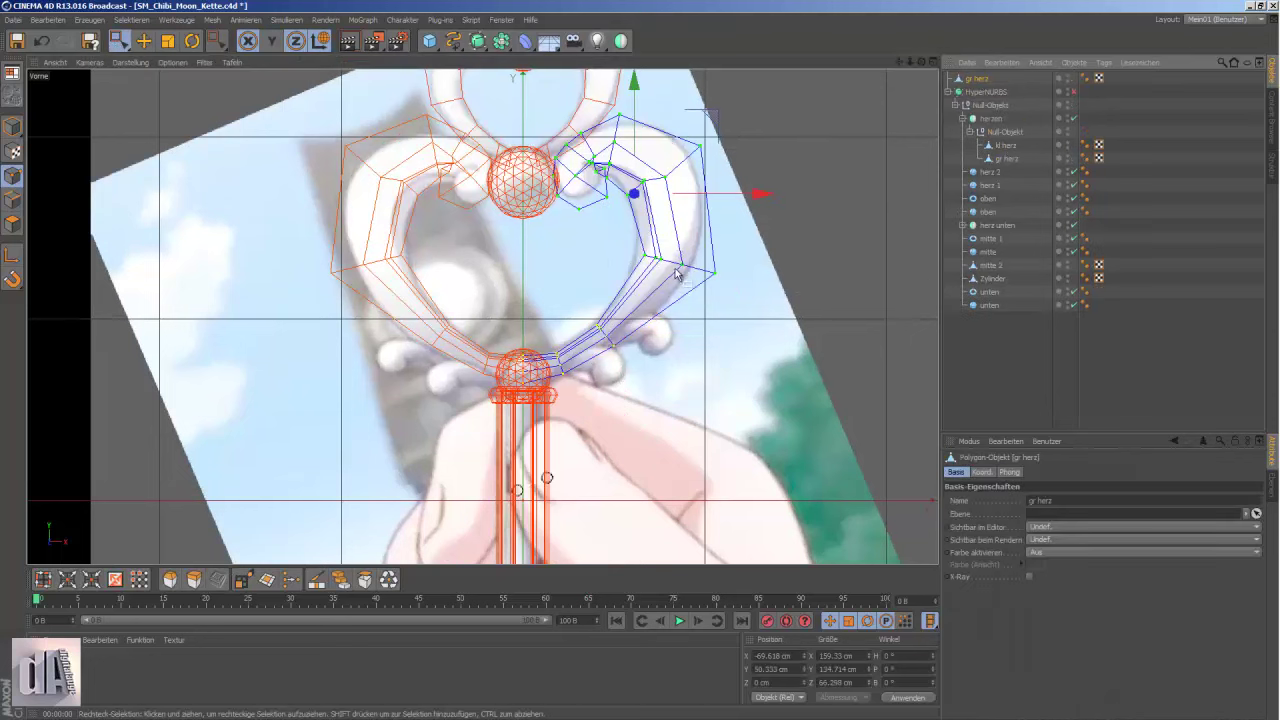
key(r)
drag(277, 114, 271, 311)
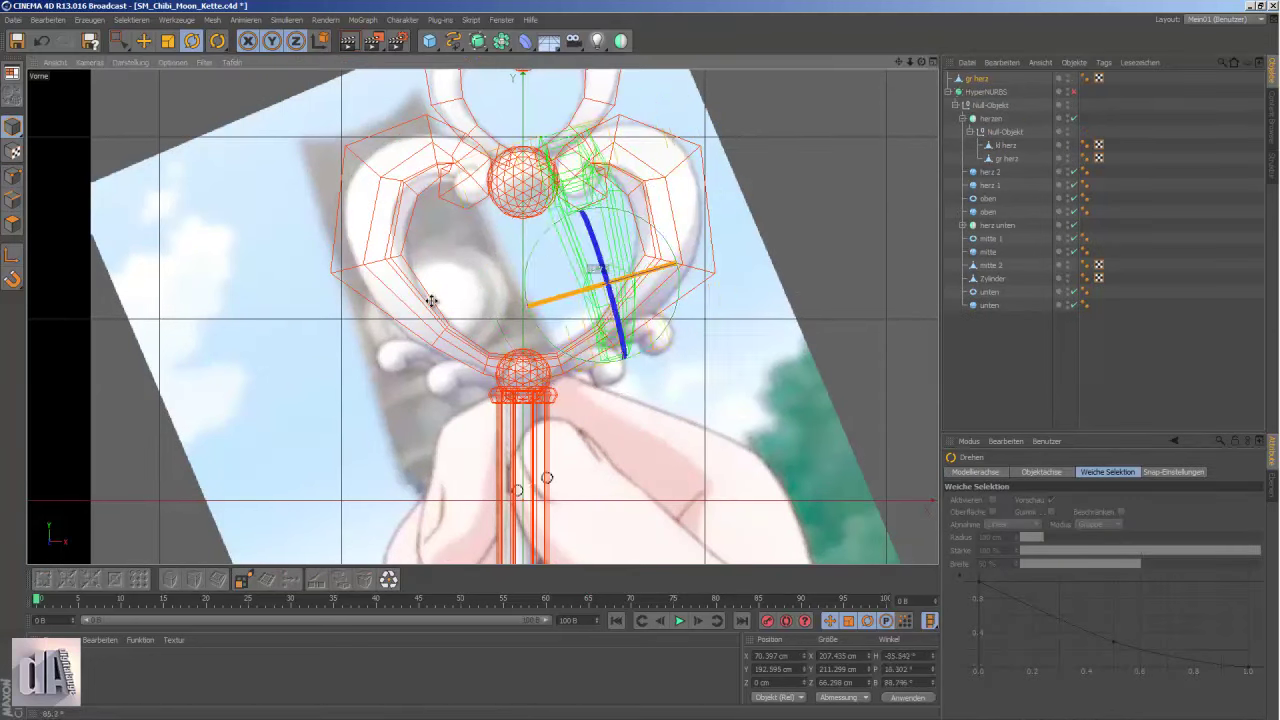
key(F2)
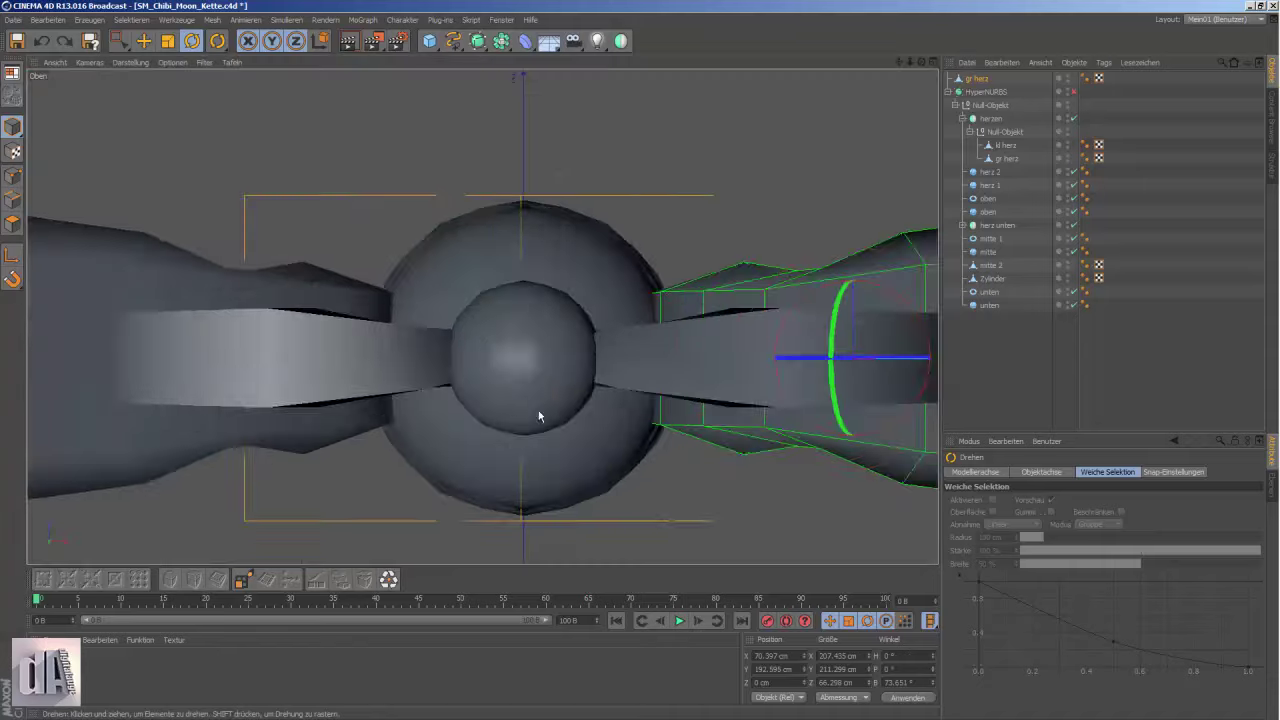
drag(537, 417, 726, 464)
key(F4)
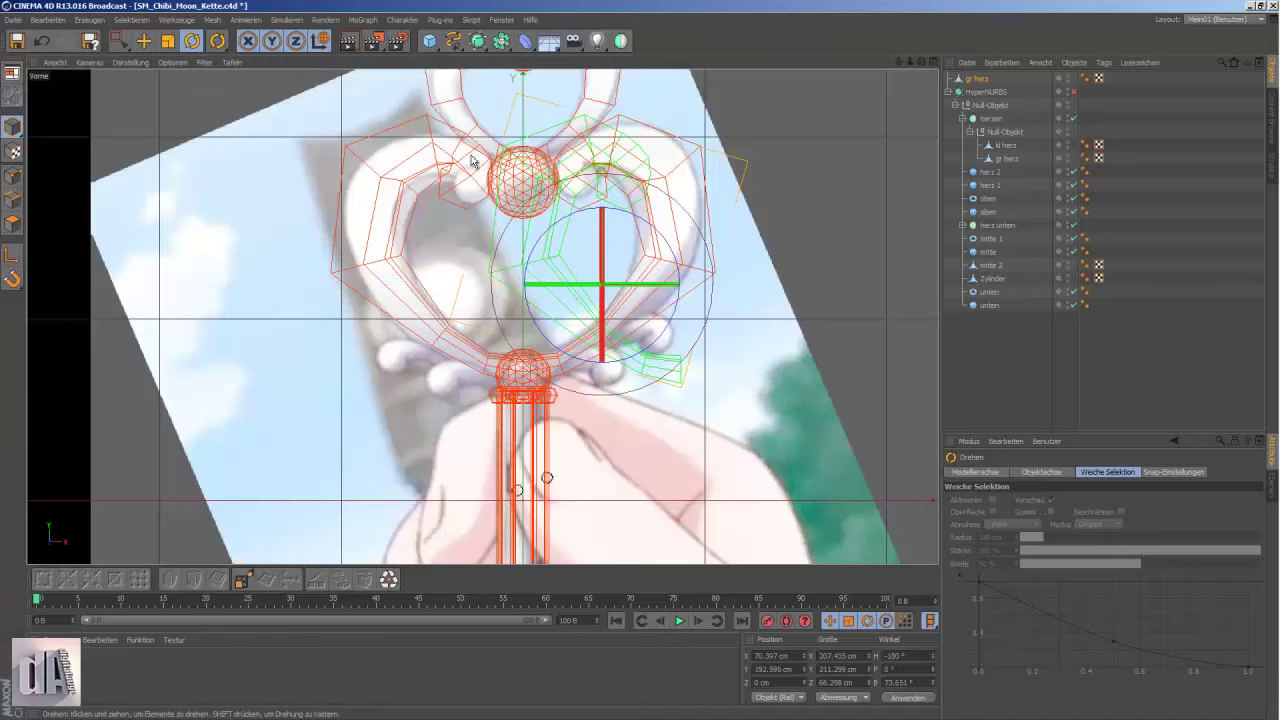
- Re-enable smoothing, rename the copy 'dingens' and place it under the Null-Objekt
click(1073, 91)
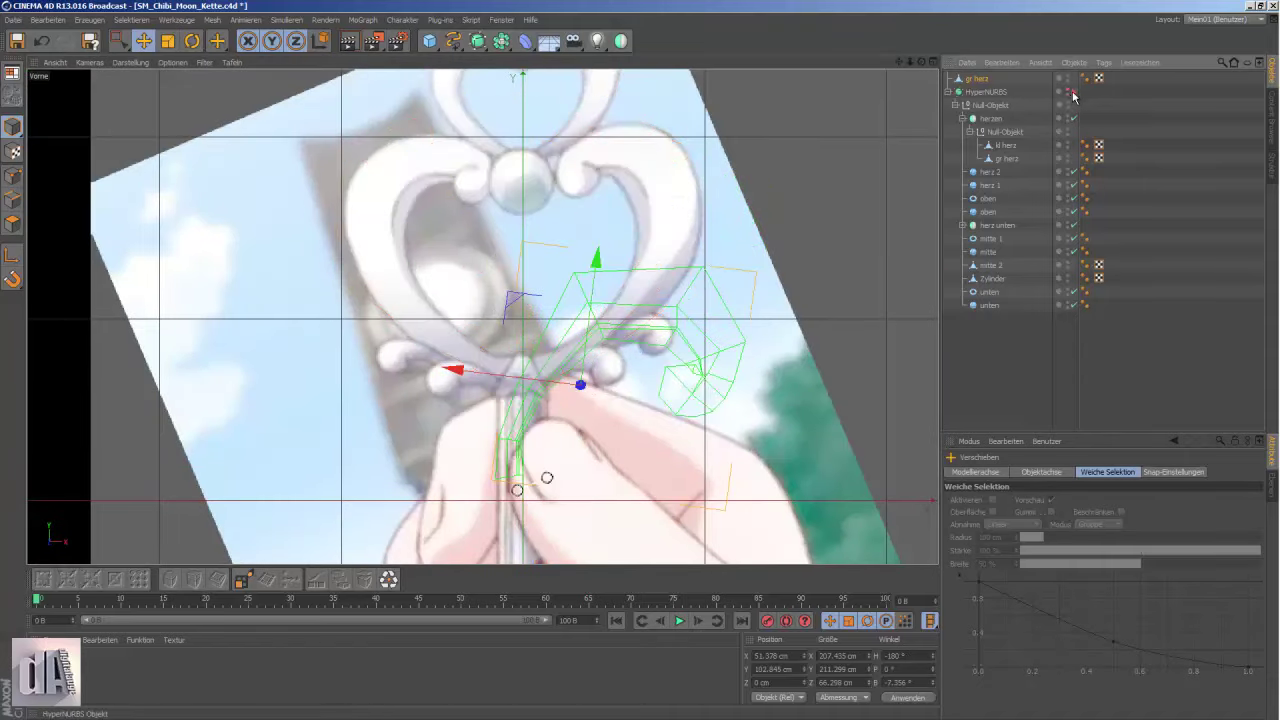
click(976, 78)
text(ens)
key(Return)
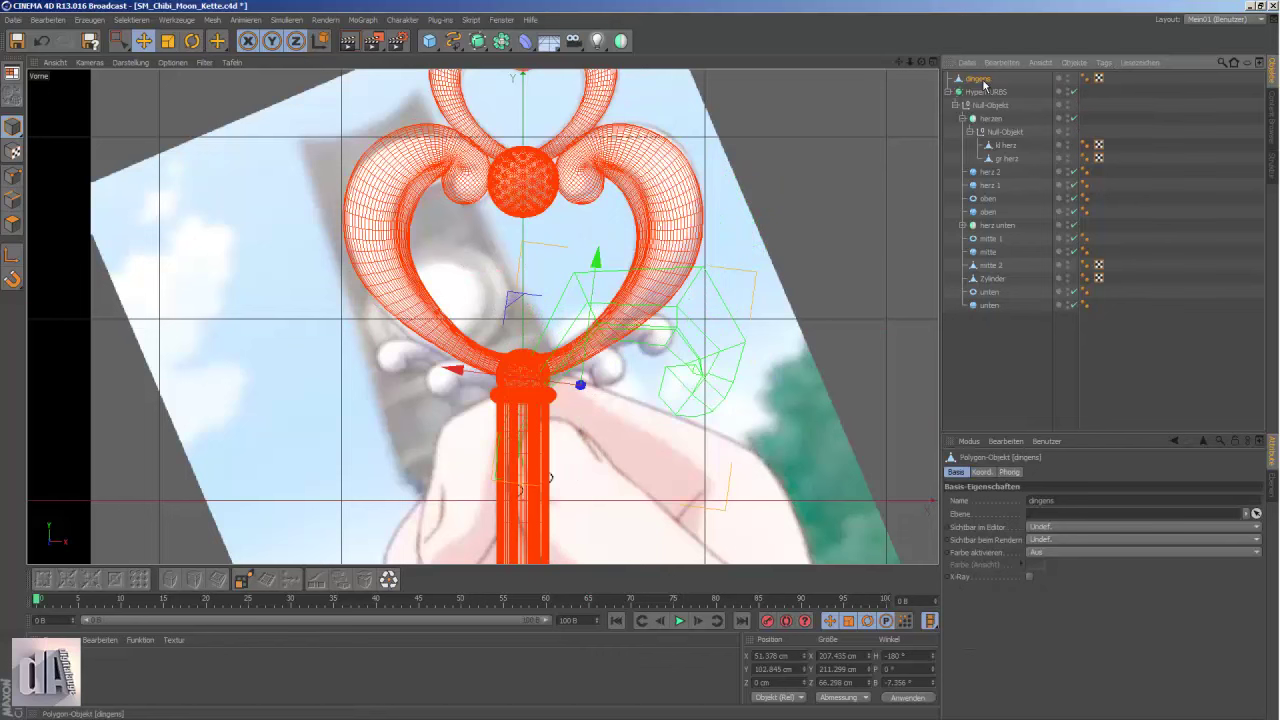
drag(983, 79, 1025, 165)
- Shrink, tilt and position 'dingens' as a small side ornament
key(t)
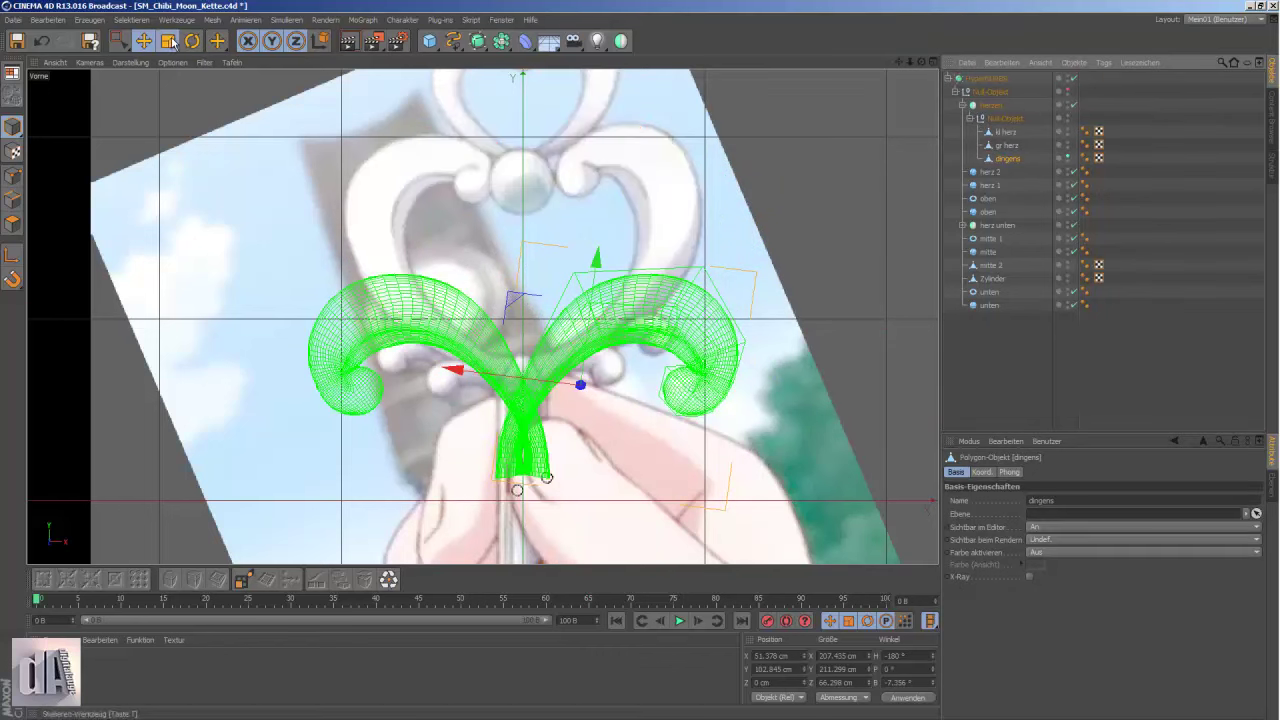
mouse_move(231, 79)
mouse_down()
mouse_move(586, 306)
mouse_move(466, 200)
mouse_up()
key(r)
scroll(477, 400, up, 3)
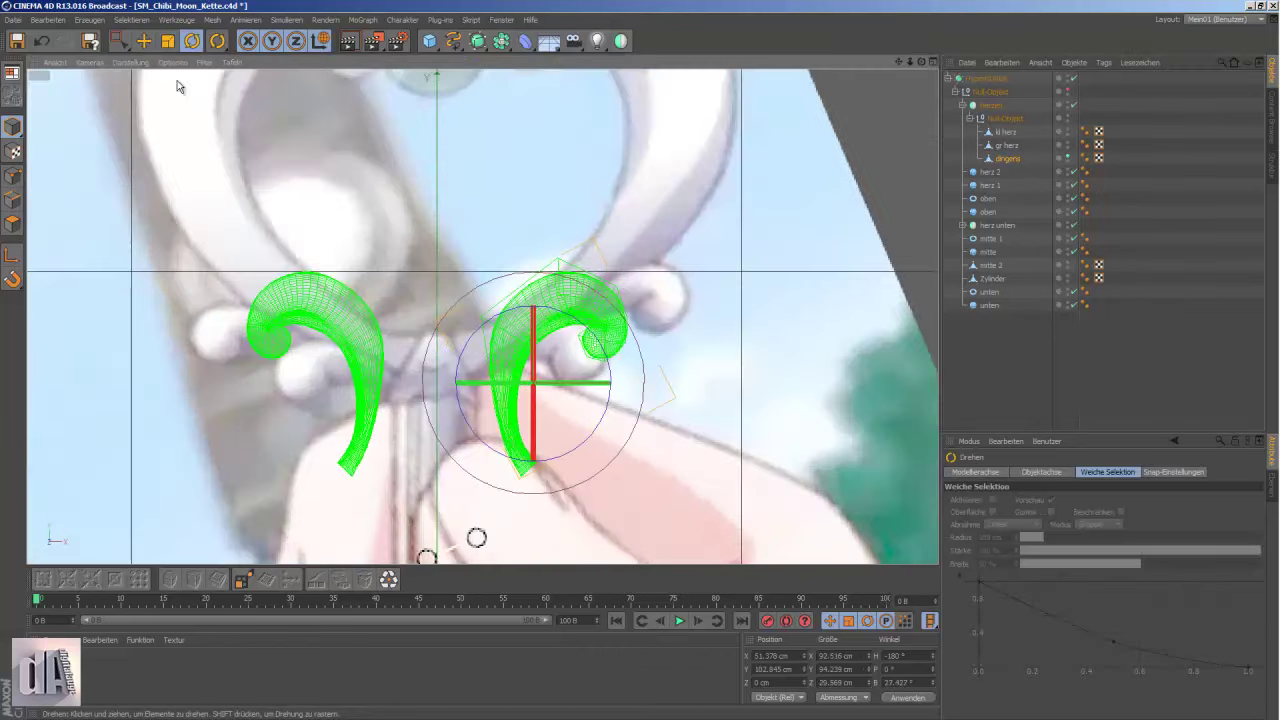
key(e)
drag(587, 357, 759, 301)
- Shape the ornament's rounded curl by moving selected cage points outward and up
key(q)
key(0)
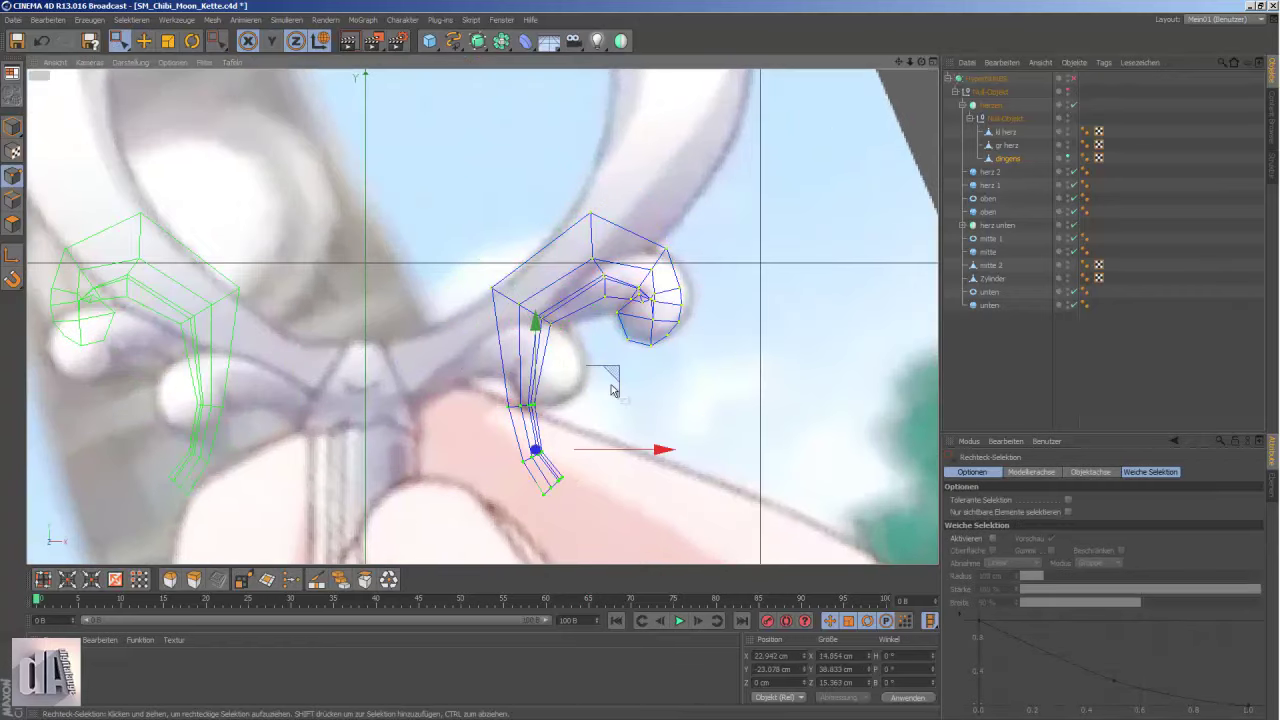
scroll(775, 302, up, 3)
drag(485, 303, 484, 302)
key(t)
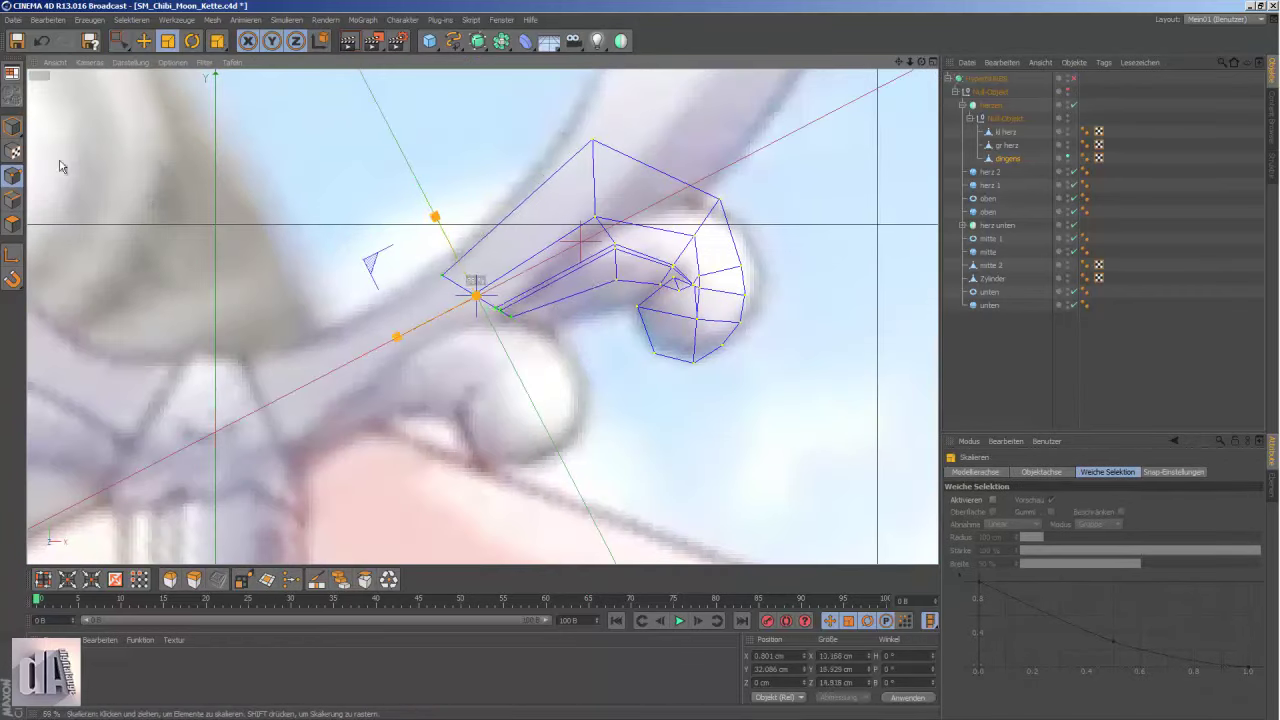
key(0)
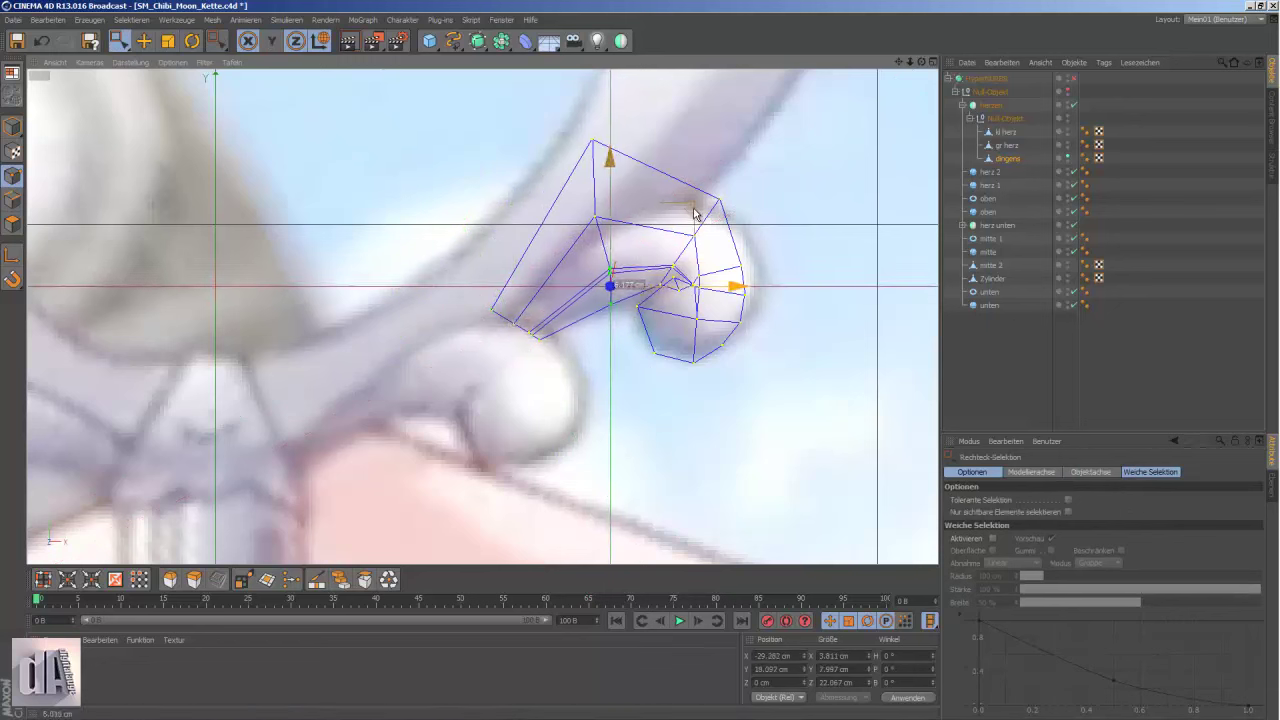
alt+drag(603, 123, 679, 95)
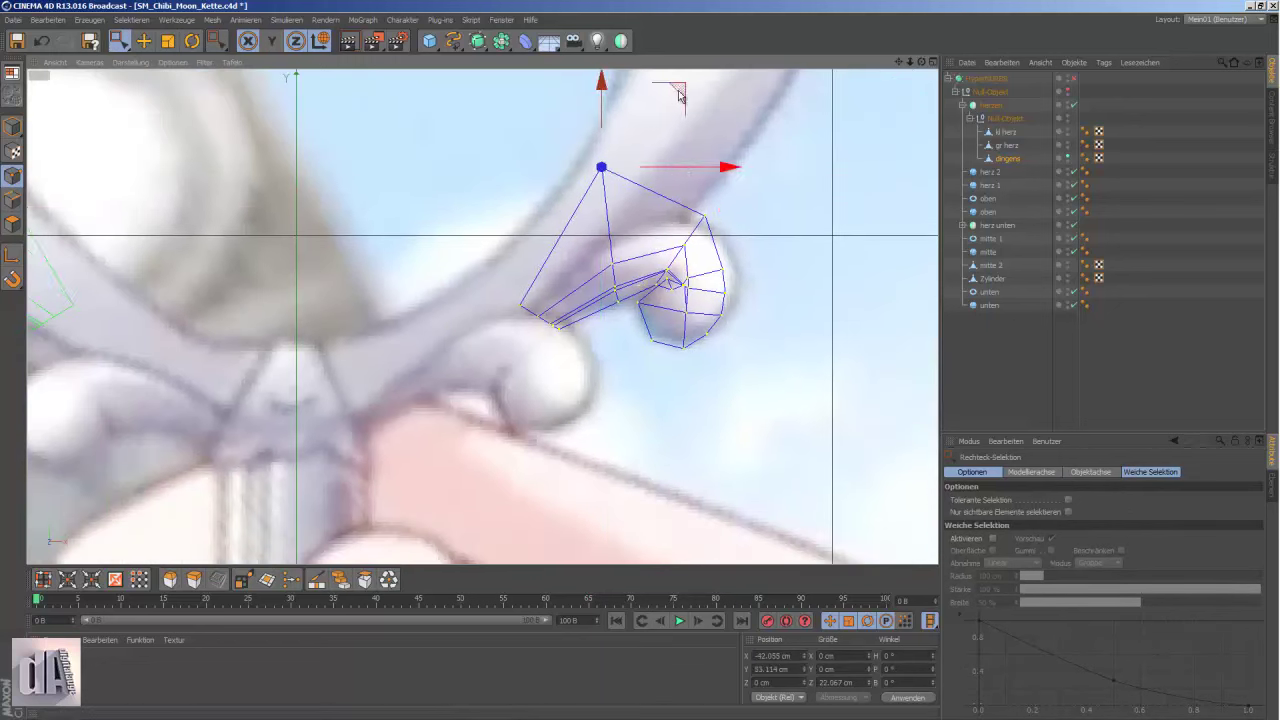
alt+drag(672, 290, 633, 216)
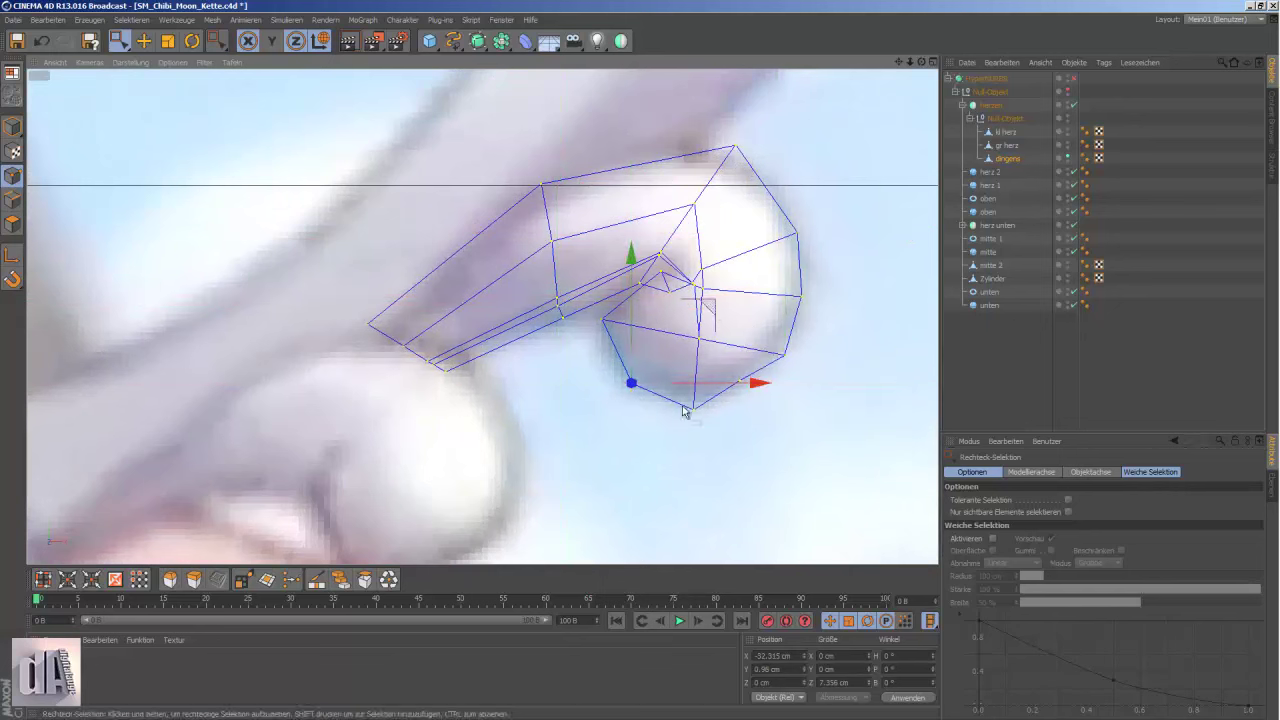
key(q)
drag(522, 160, 560, 200)
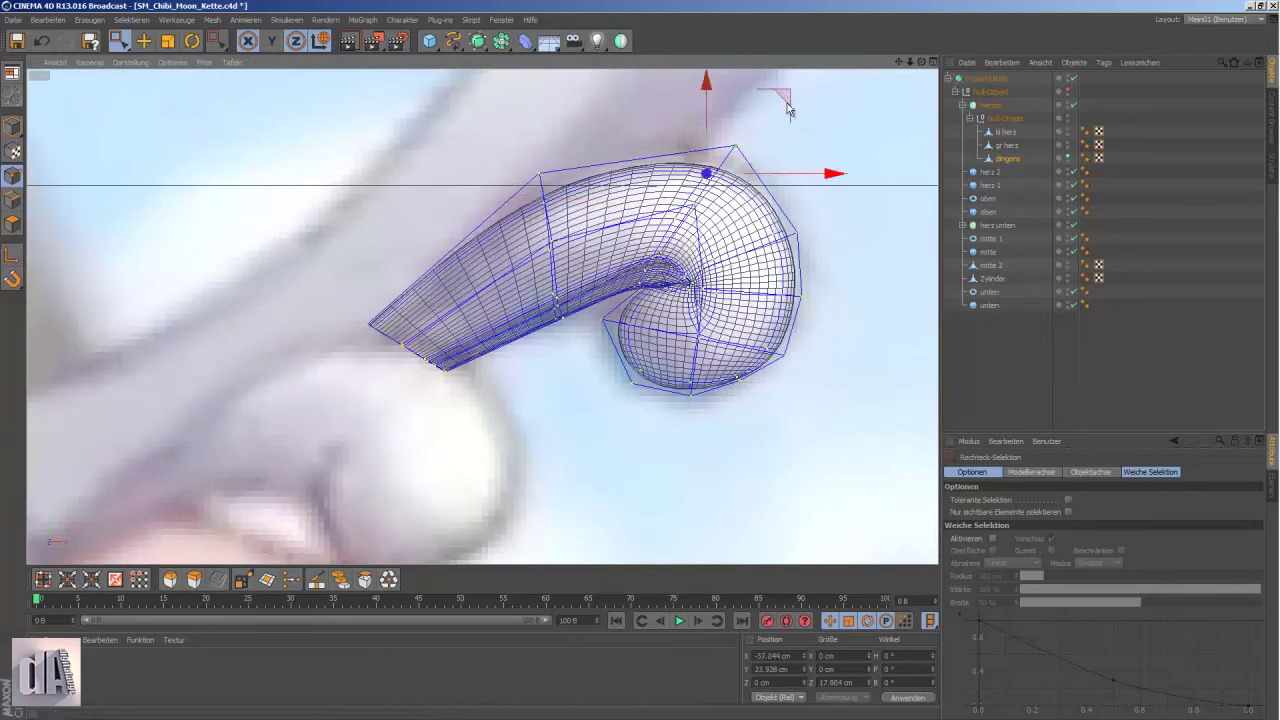
mouse_move(755, 215)
mouse_down()
mouse_move(793, 240)
mouse_move(875, 229)
mouse_up()
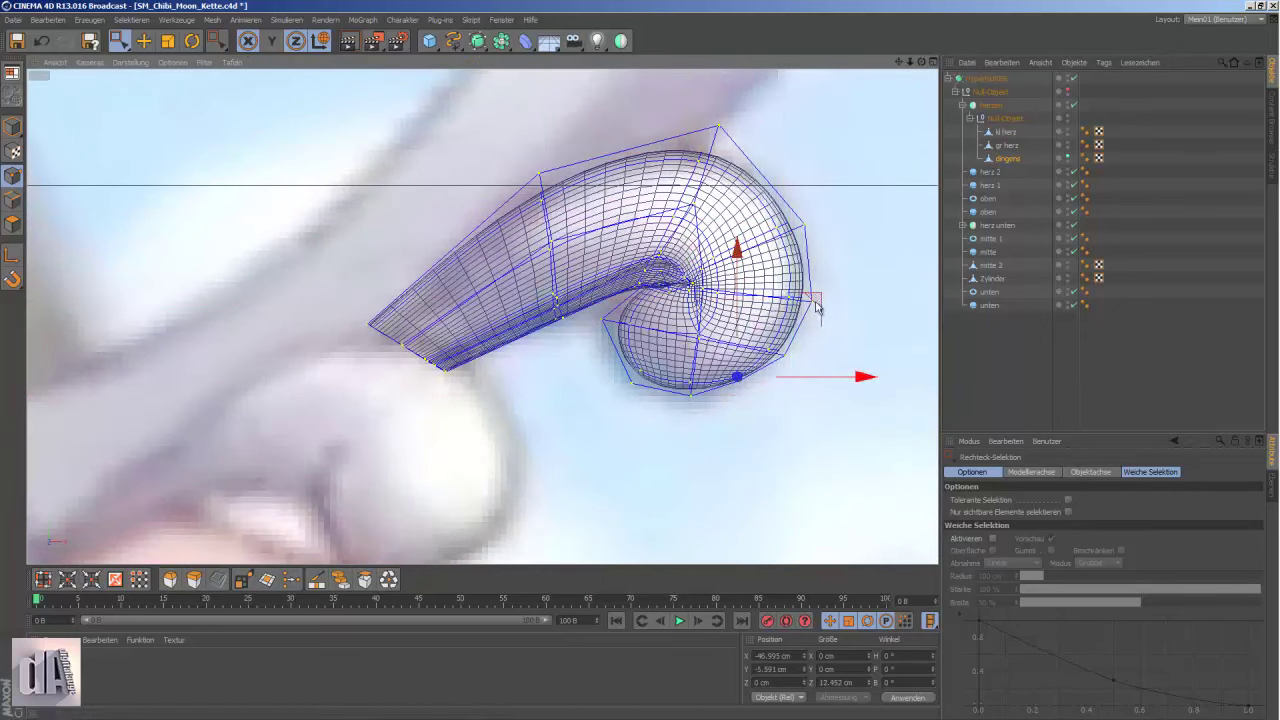
alt+drag(816, 307, 656, 424)
drag(675, 268, 677, 258)
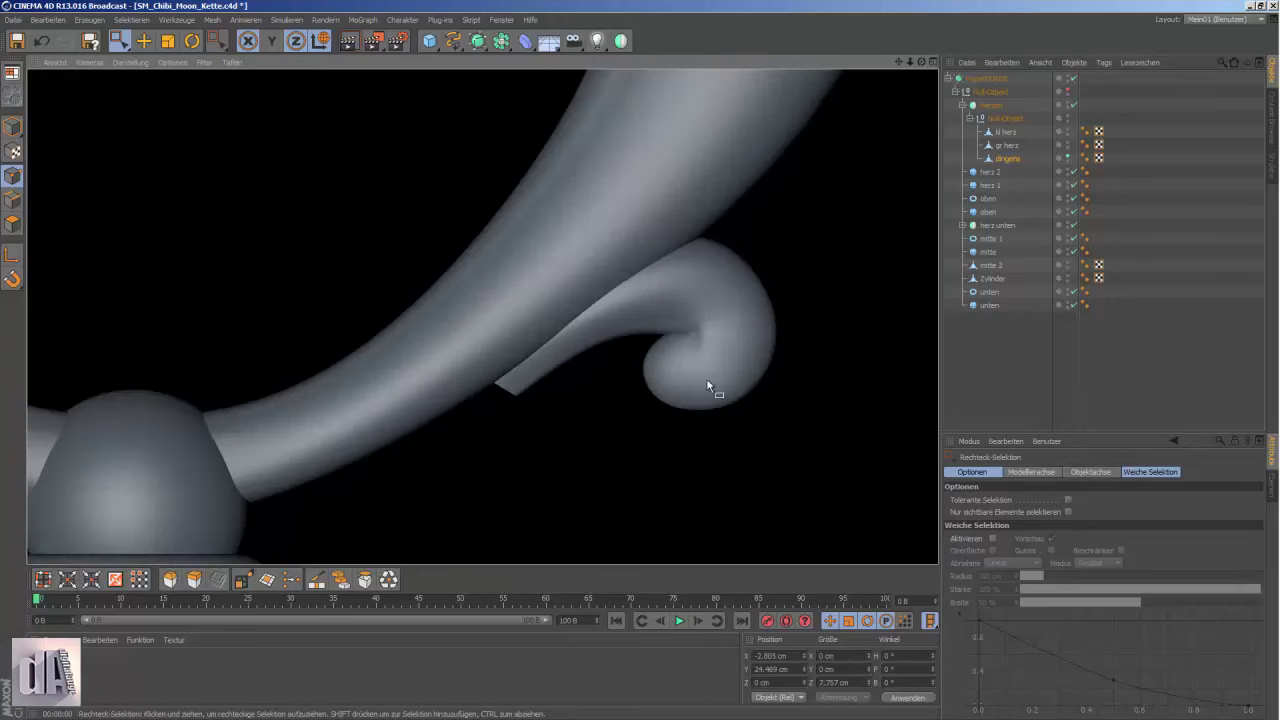
- Compare with the reference images and scale the selected points to about 195%
click(1262, 73)
click(1262, 88)
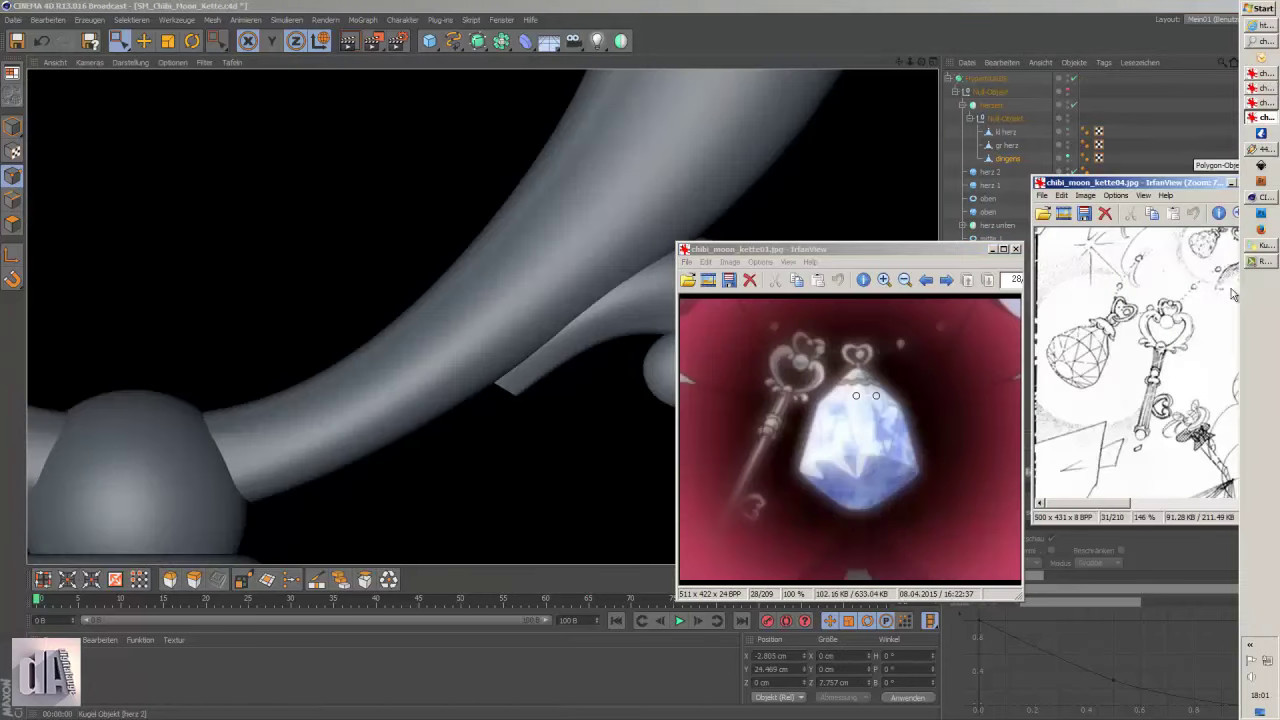
click(1262, 103)
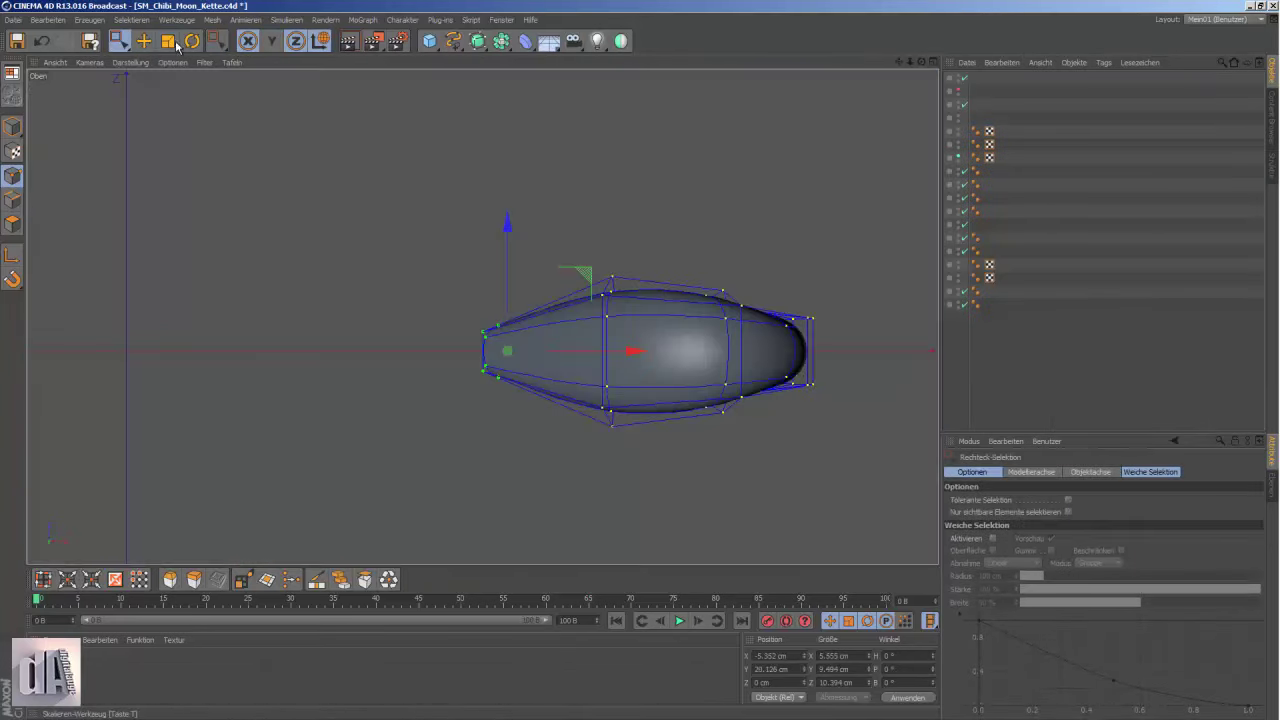
click(168, 41)
drag(560, 365, 641, 362)
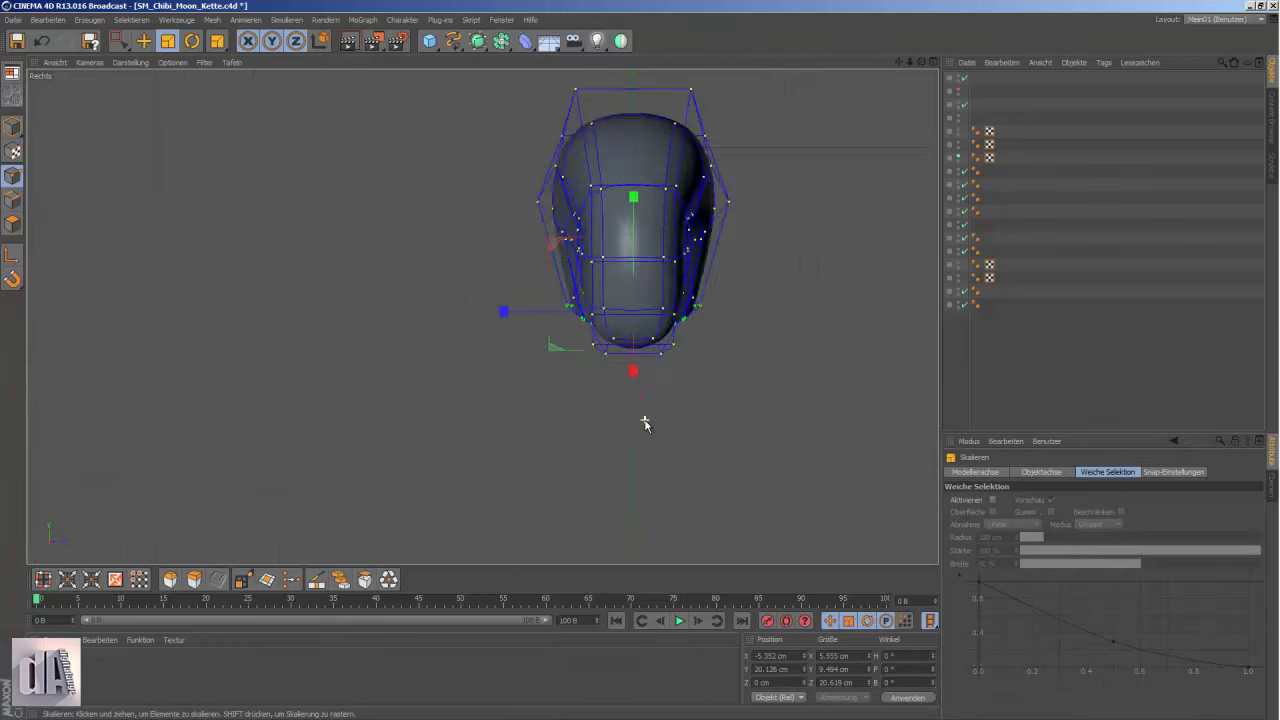
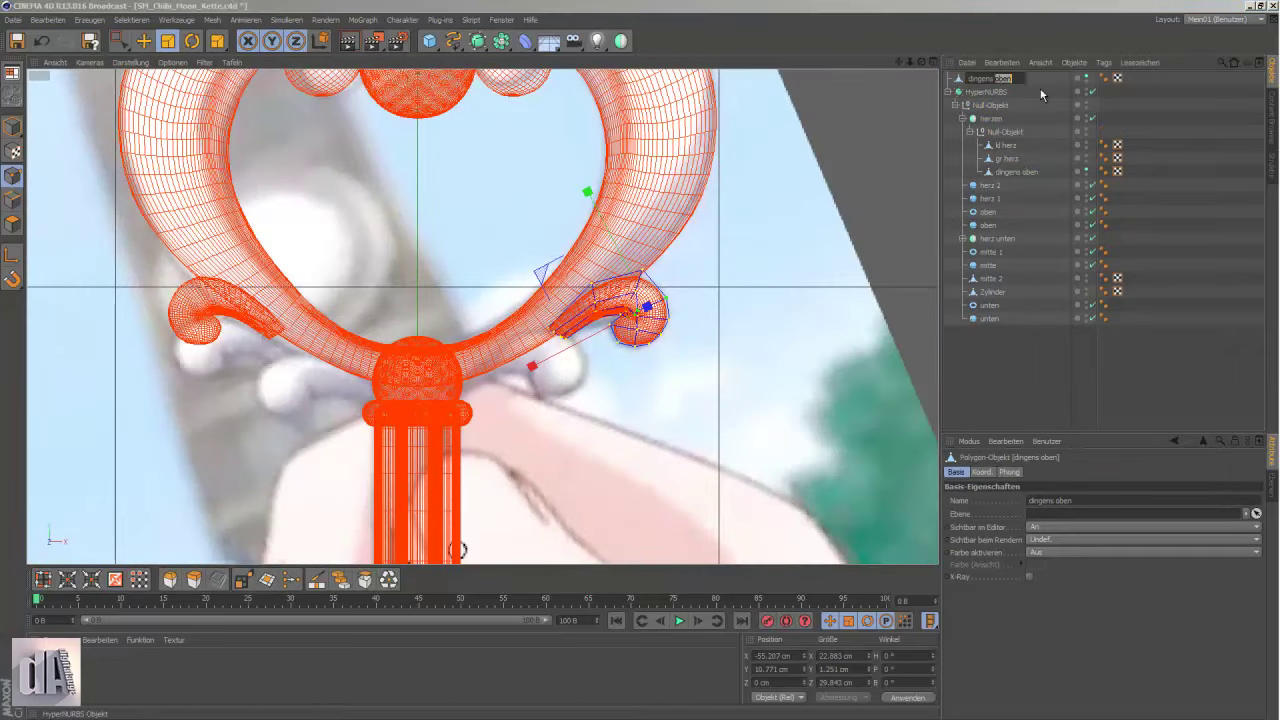
- Put 'dingens oben' into the hearts Null-Objekt and shift the scroll pieces down-left
drag(1006, 84, 1006, 177)
key(e)
drag(460, 343, 380, 397)
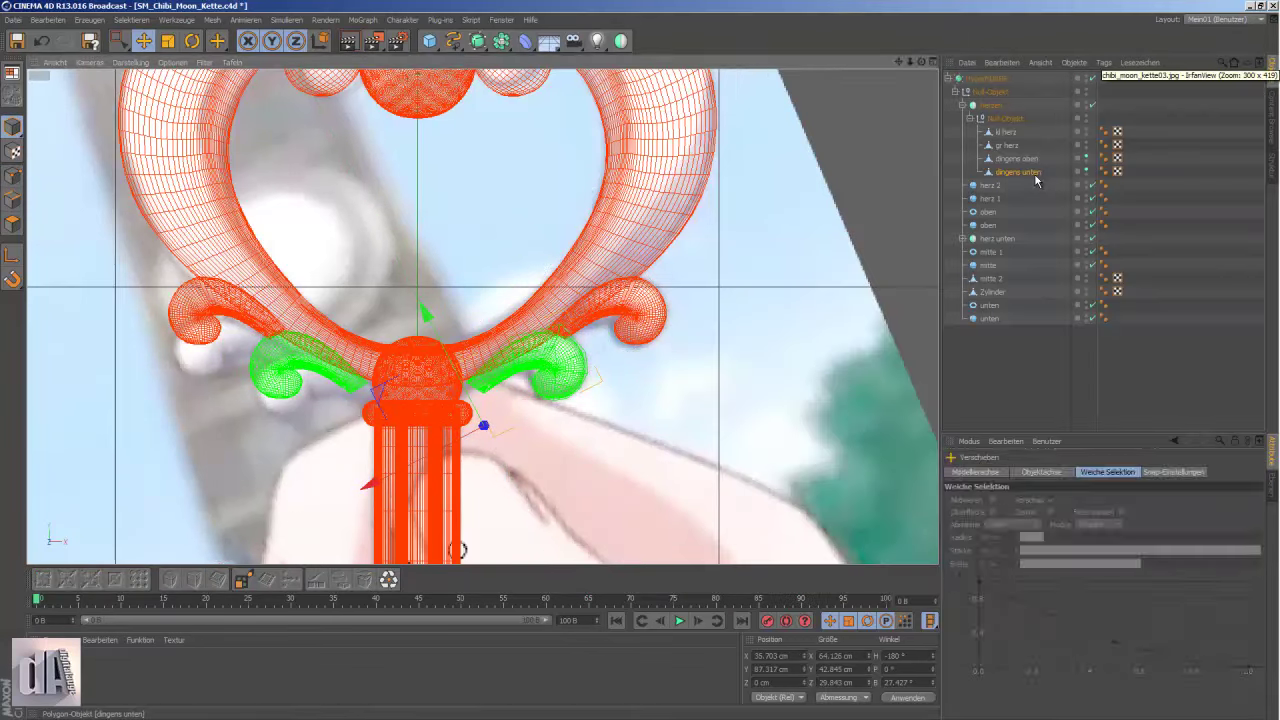
- Box-select the right curl points of 'dingens unten' and compare with the key reference images
click(1036, 181)
scroll(557, 409, up, 3)
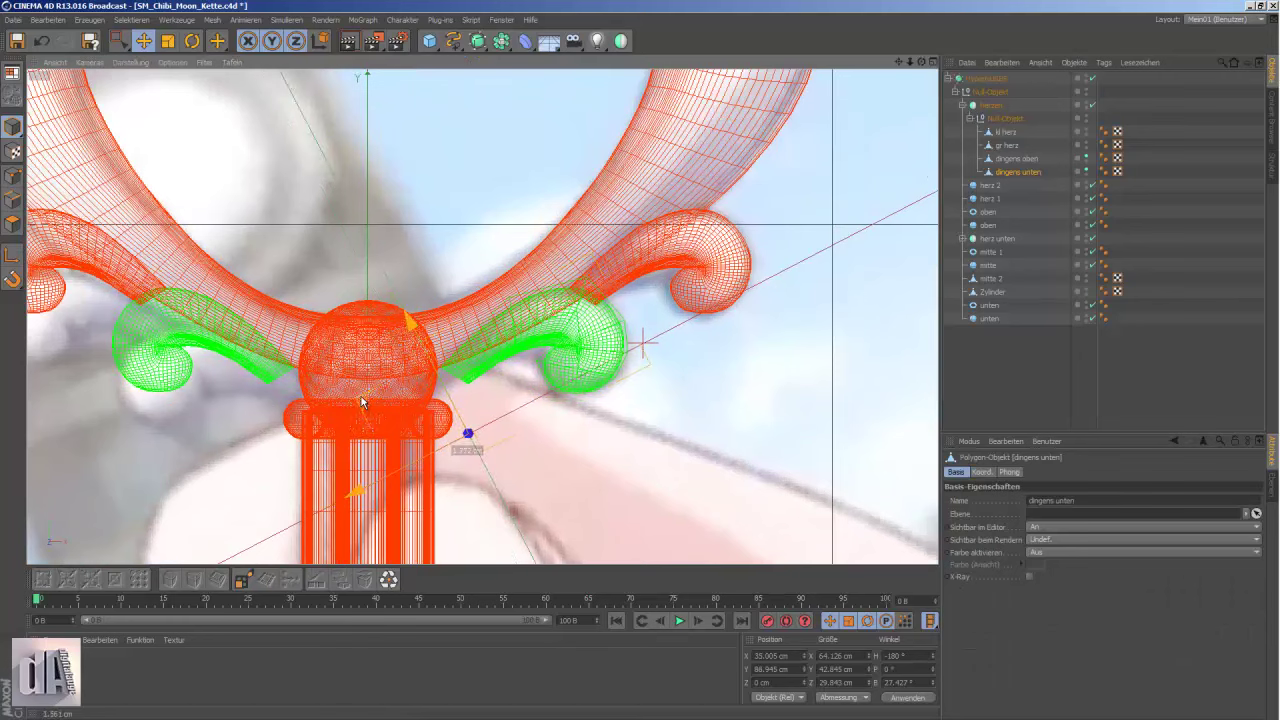
key(0)
drag(443, 286, 549, 277)
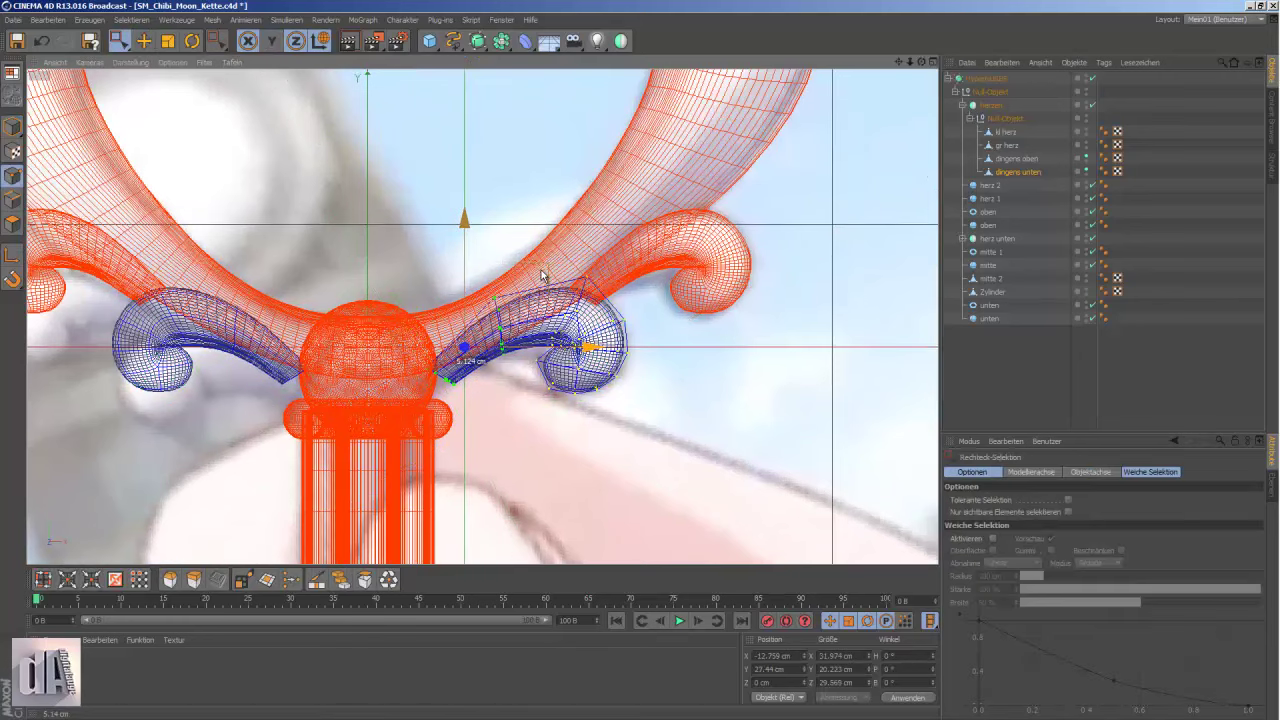
click(1262, 74)
click(1262, 88)
click(1262, 102)
click(1262, 116)
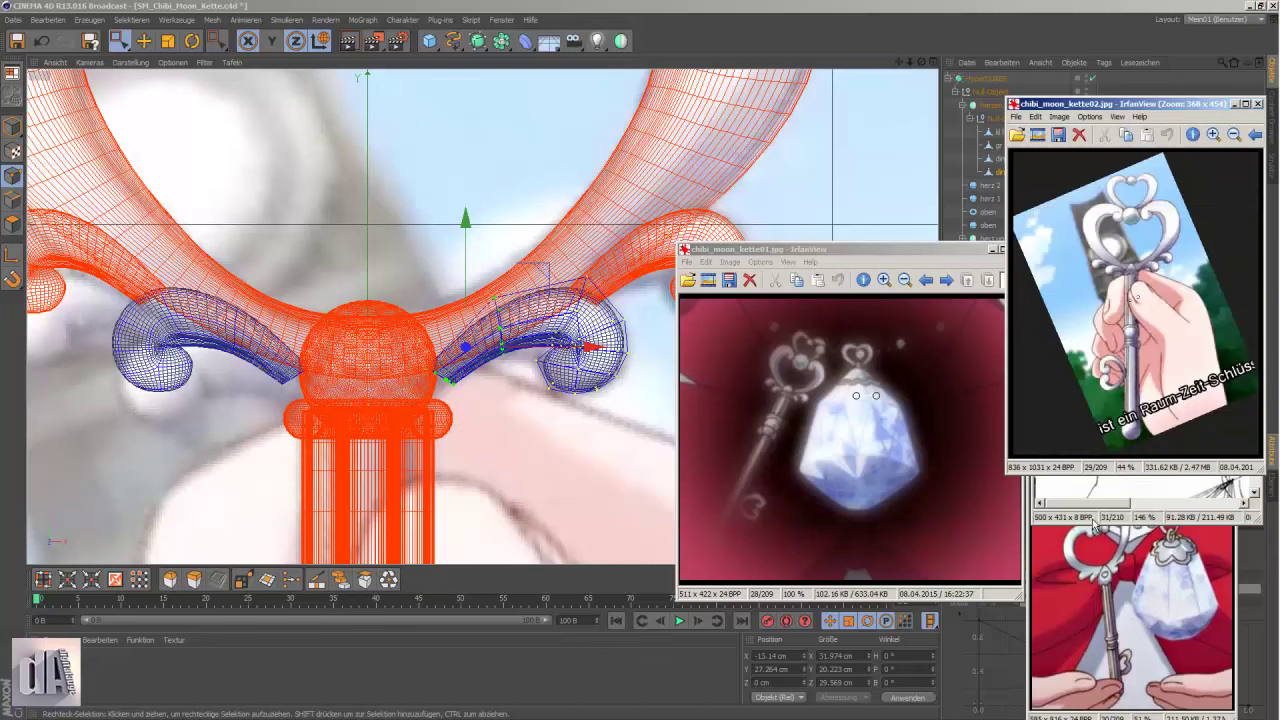
- Pull the lower scroll's inner end toward the central ball and preview-render the head
click(567, 497)
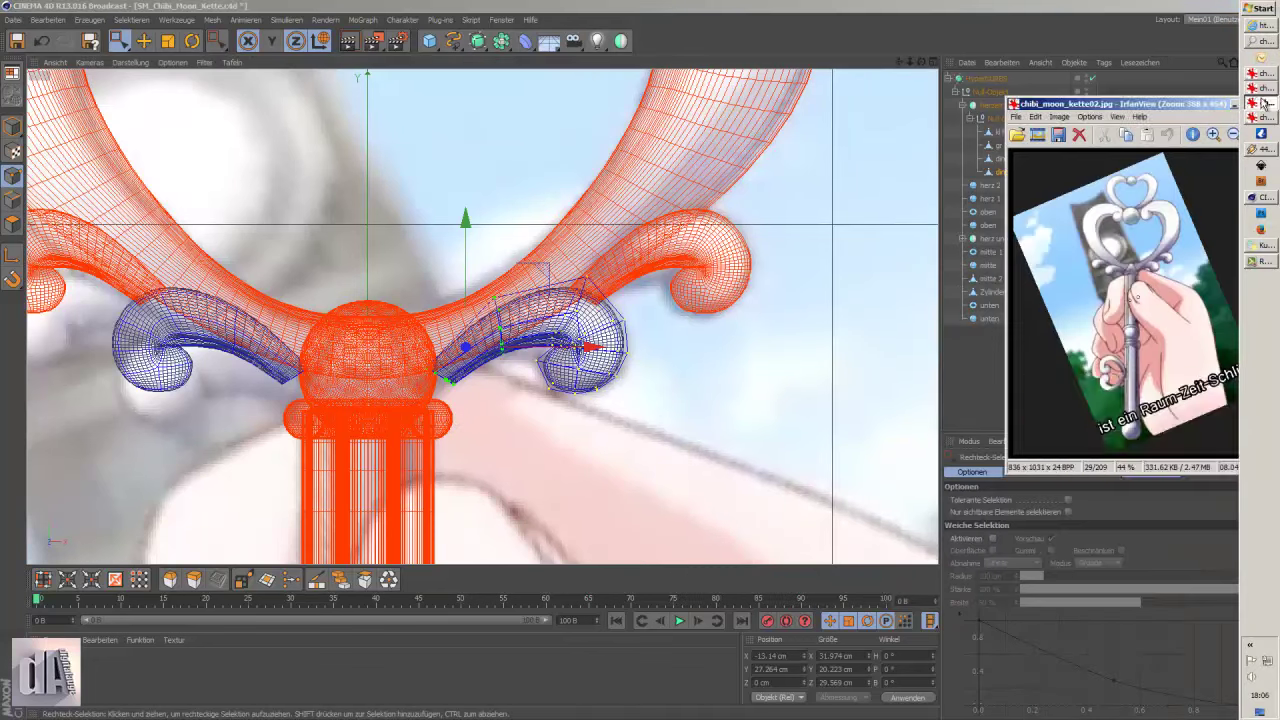
click(476, 428)
drag(476, 428, 508, 296)
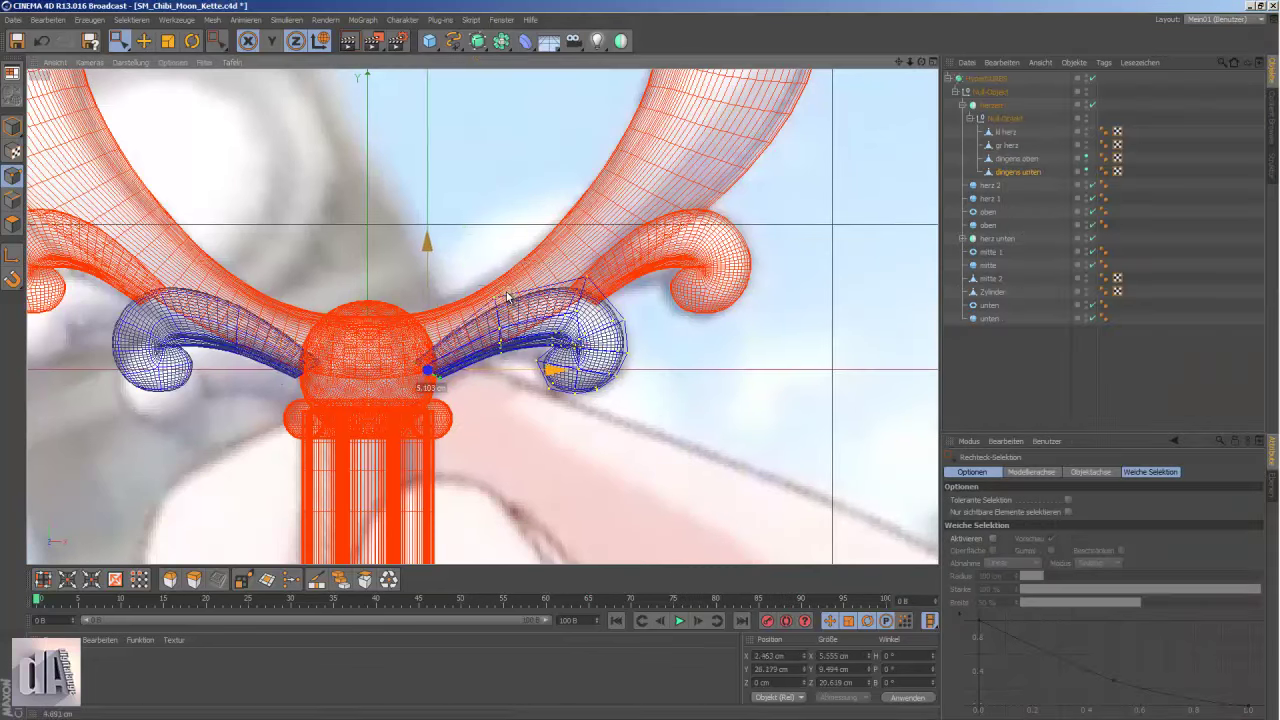
click(346, 43)
click(170, 42)
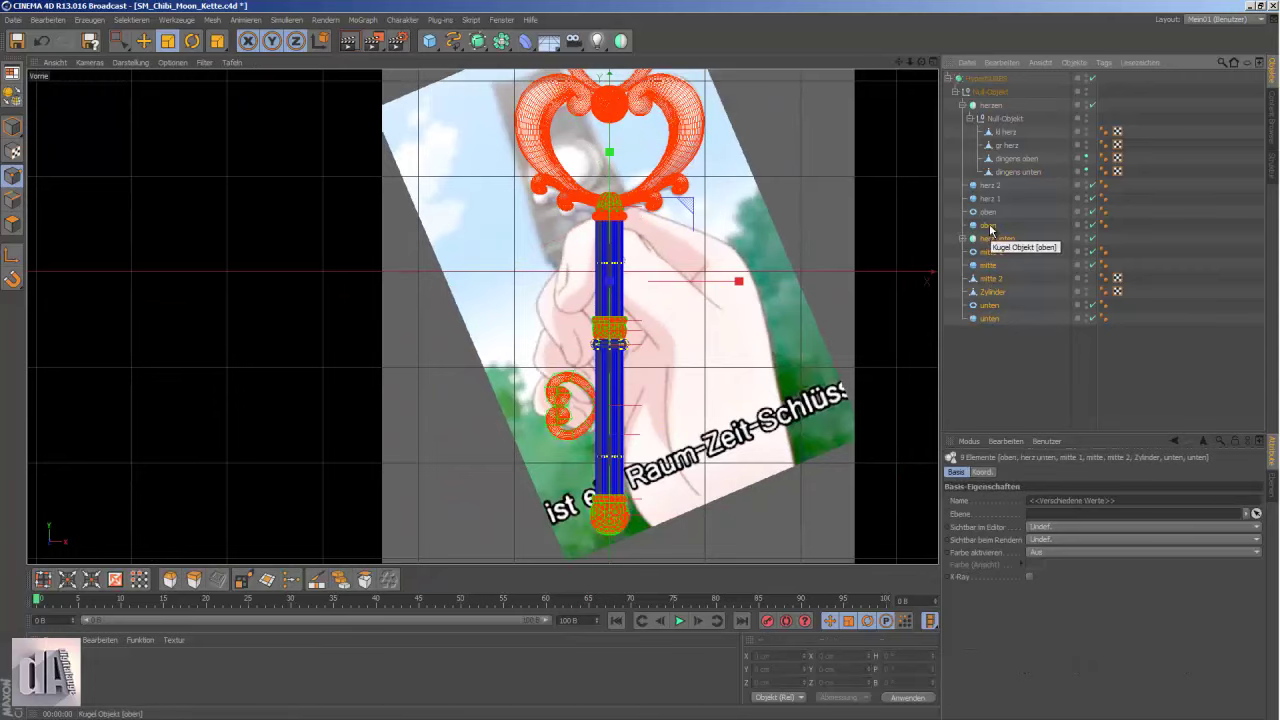
- Scale up the 'oben' ball at the top of the shaft slightly and render to check it
scroll(620, 160, up, 5)
key(e)
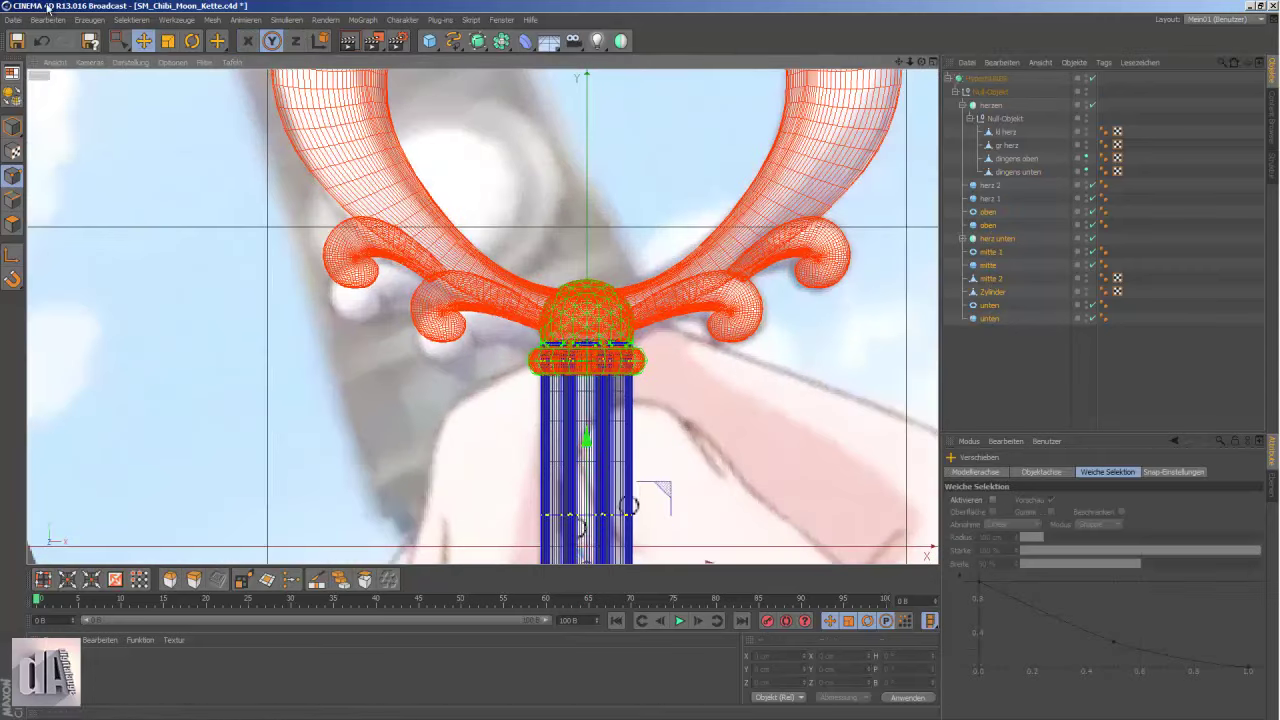
key(ctrl+r)
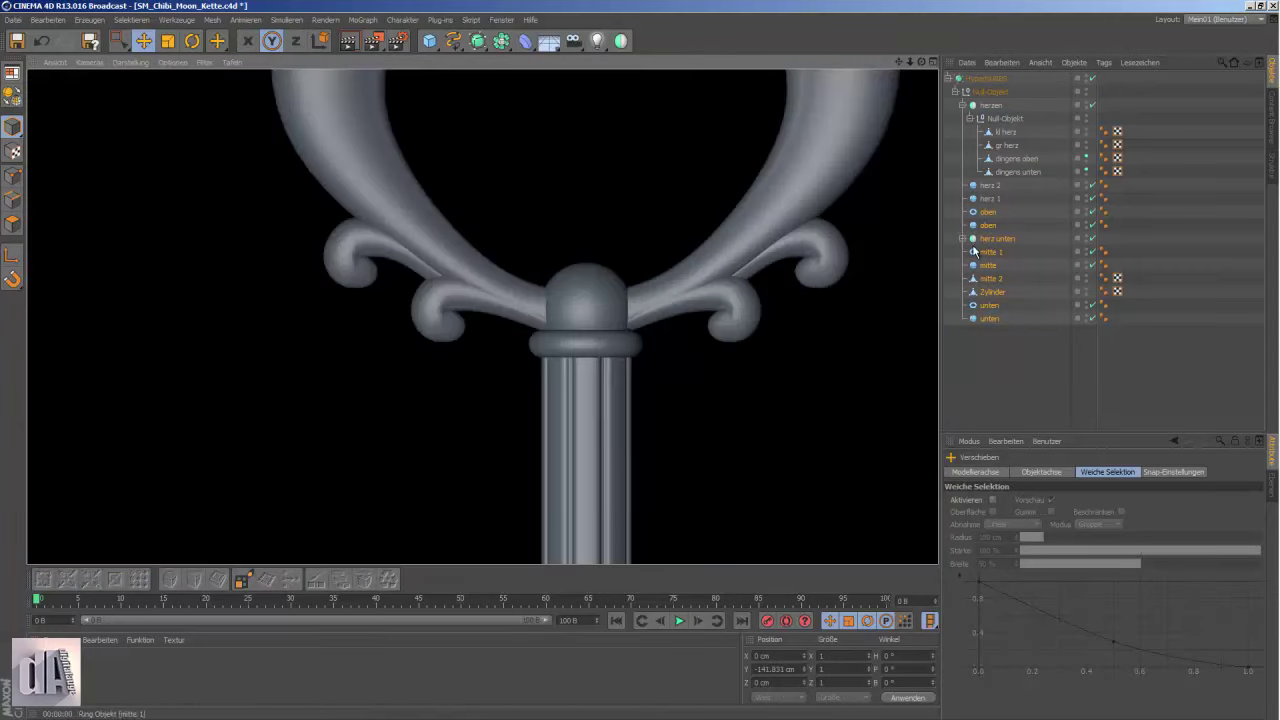
click(993, 230)
key(t)
drag(629, 503, 676, 435)
key(ctrl+r)
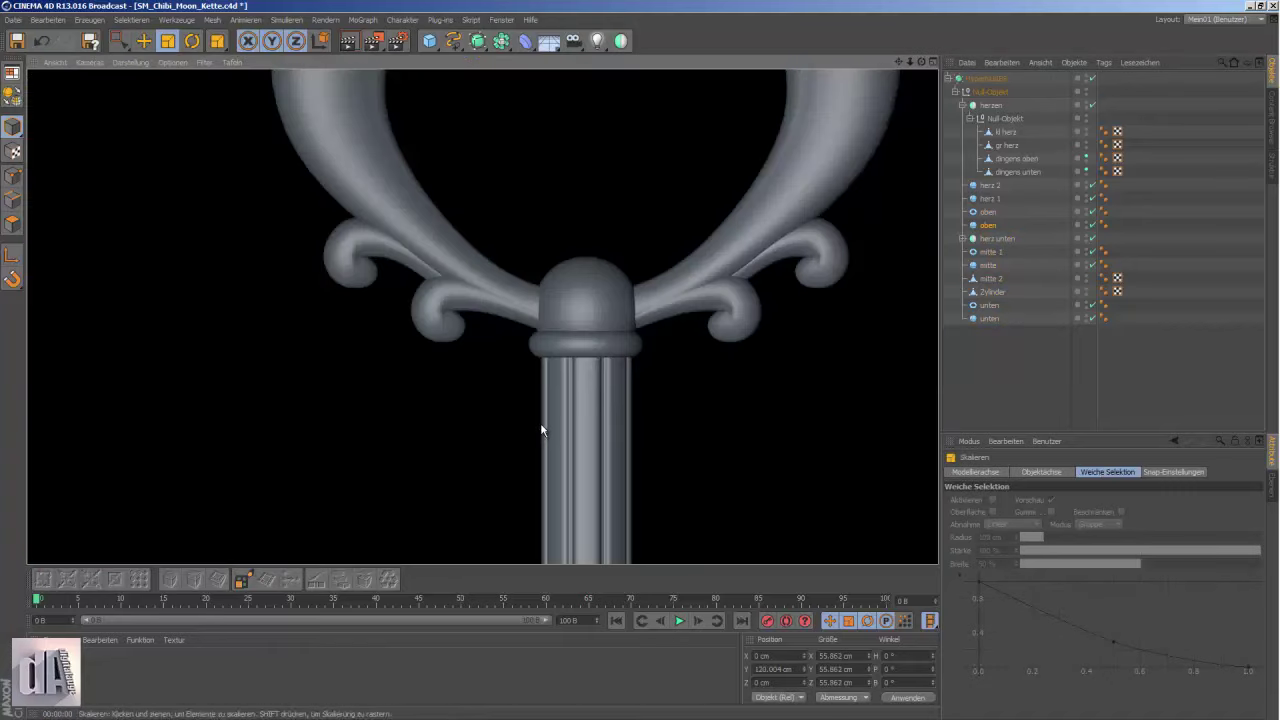
- Select the lower scroll piece, render the key head and compare with the reference images
scroll(691, 405, up, 3)
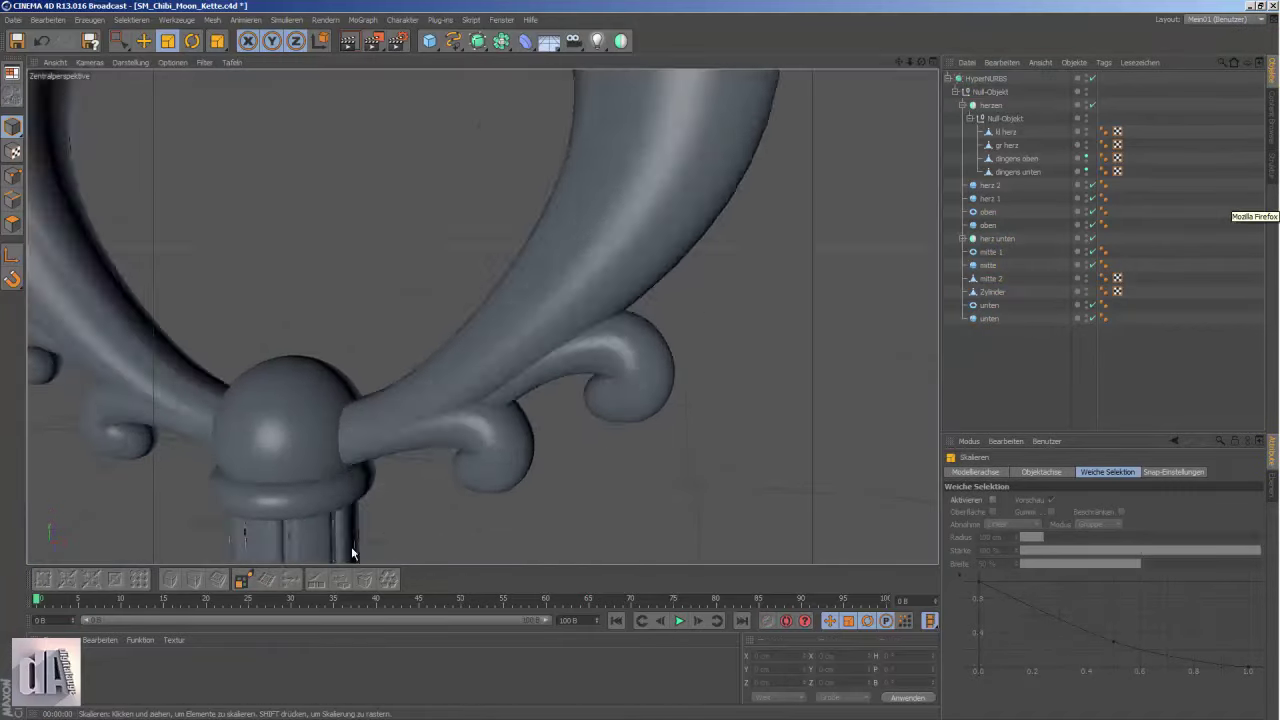
click(1016, 172)
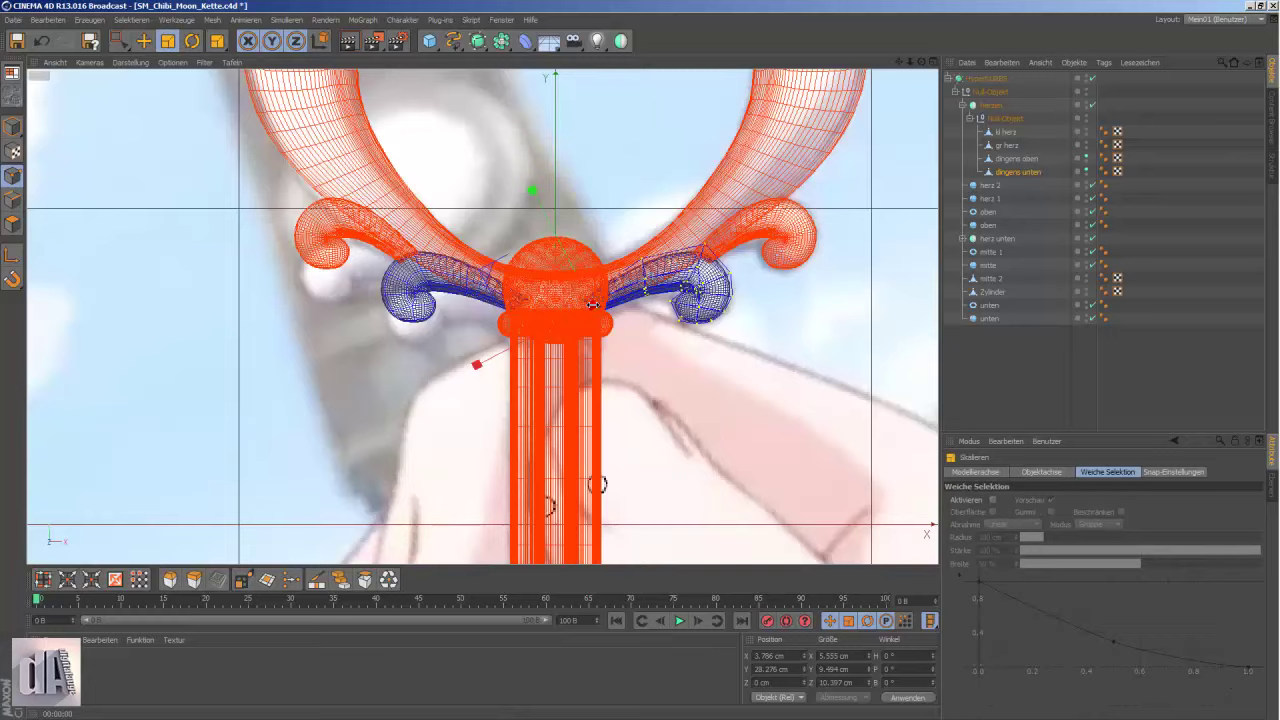
click(348, 41)
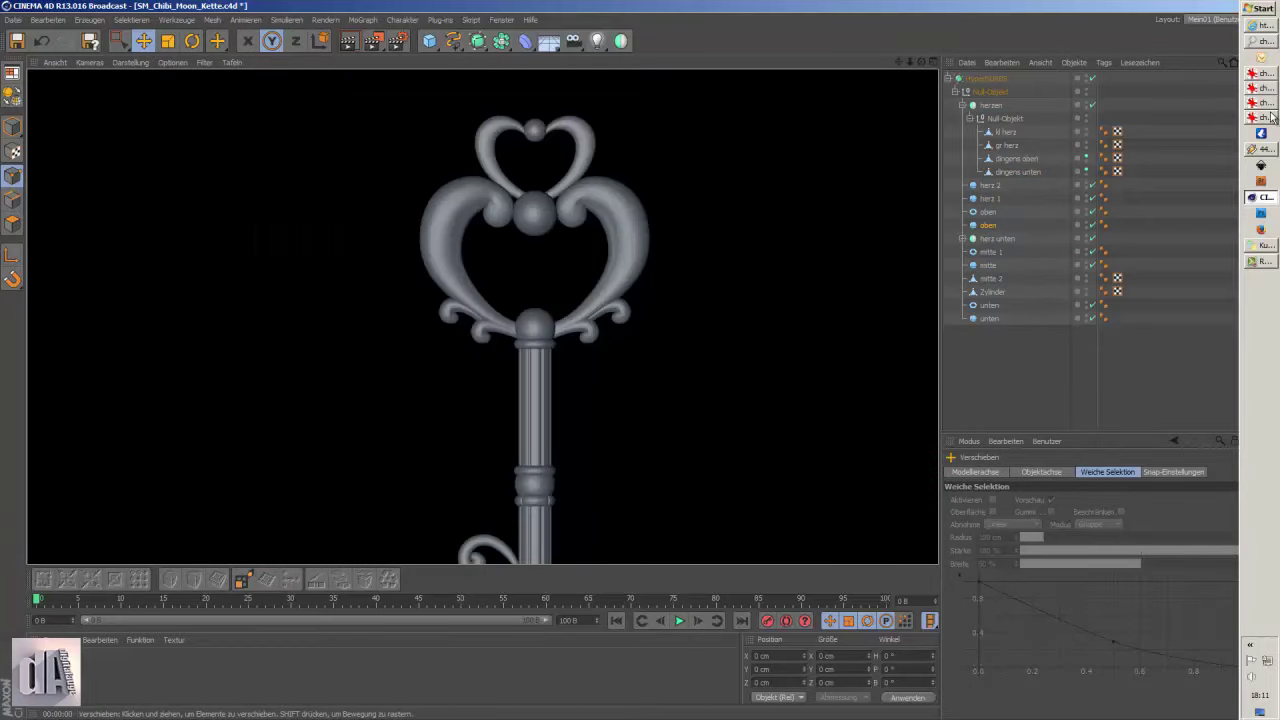
click(1266, 117)
click(1264, 104)
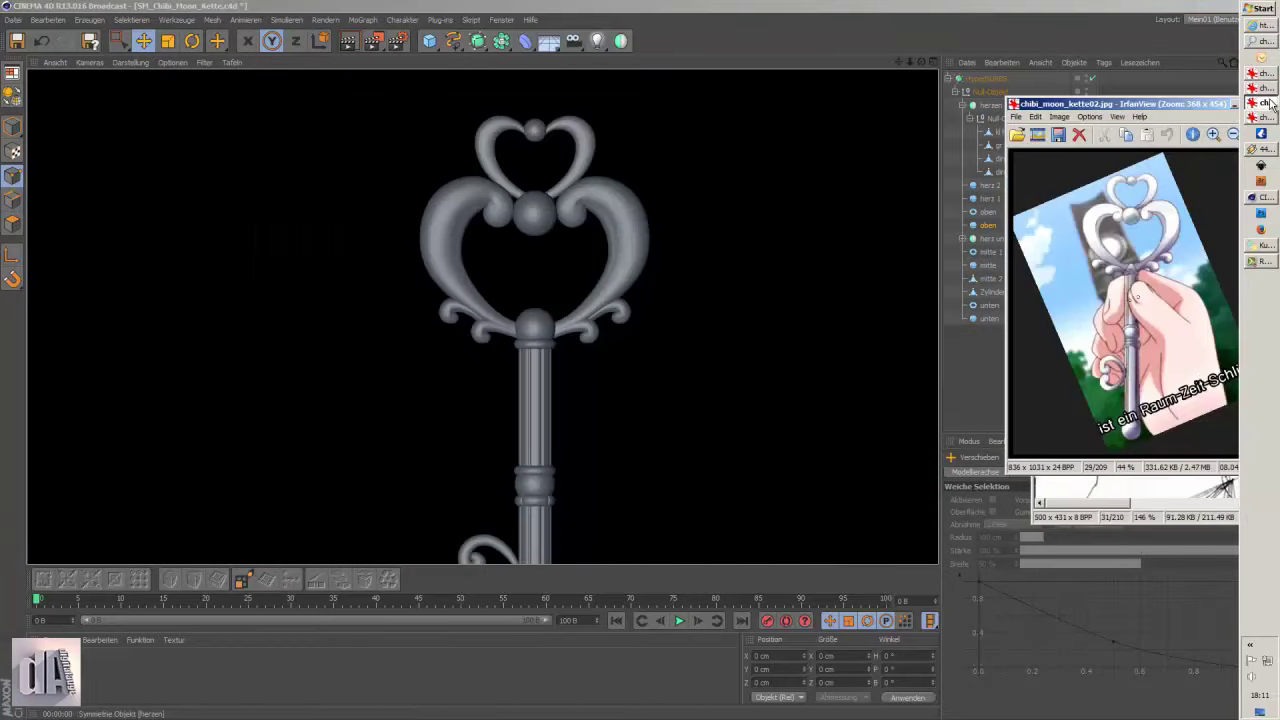
click(1268, 91)
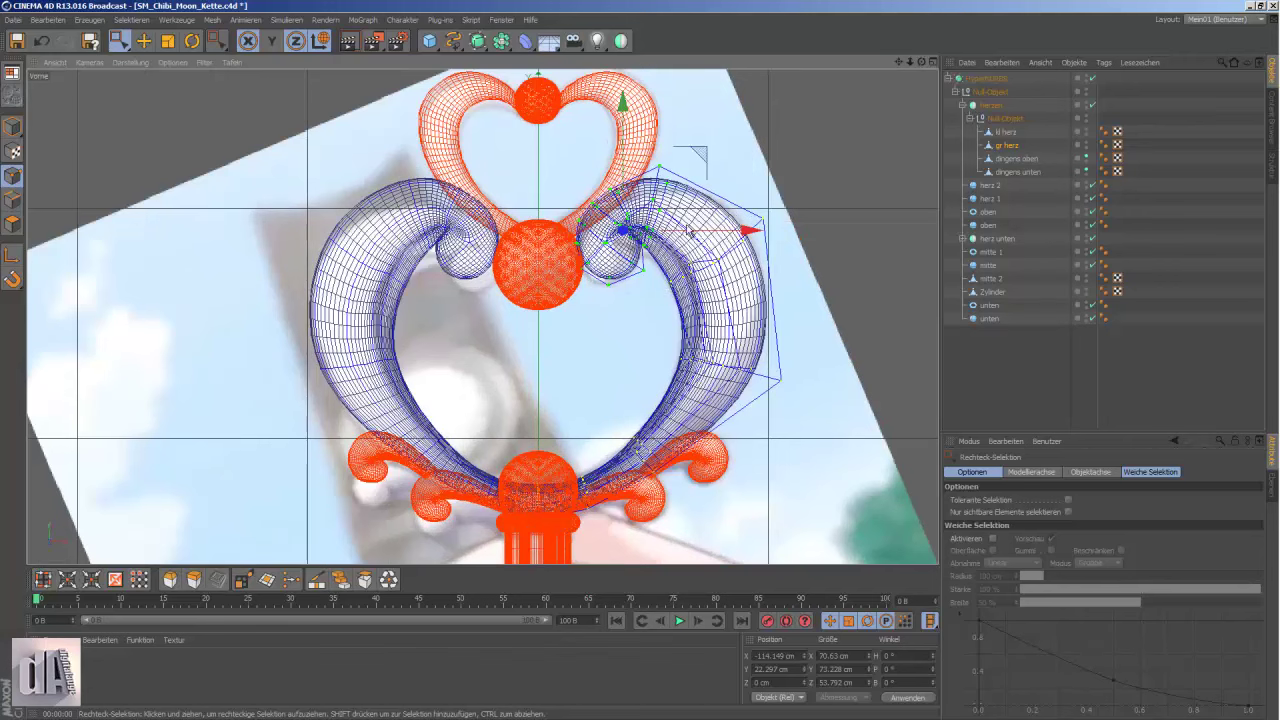
- Try sliding the large heart, undo it, and render the view against the reference
drag(688, 230, 700, 155)
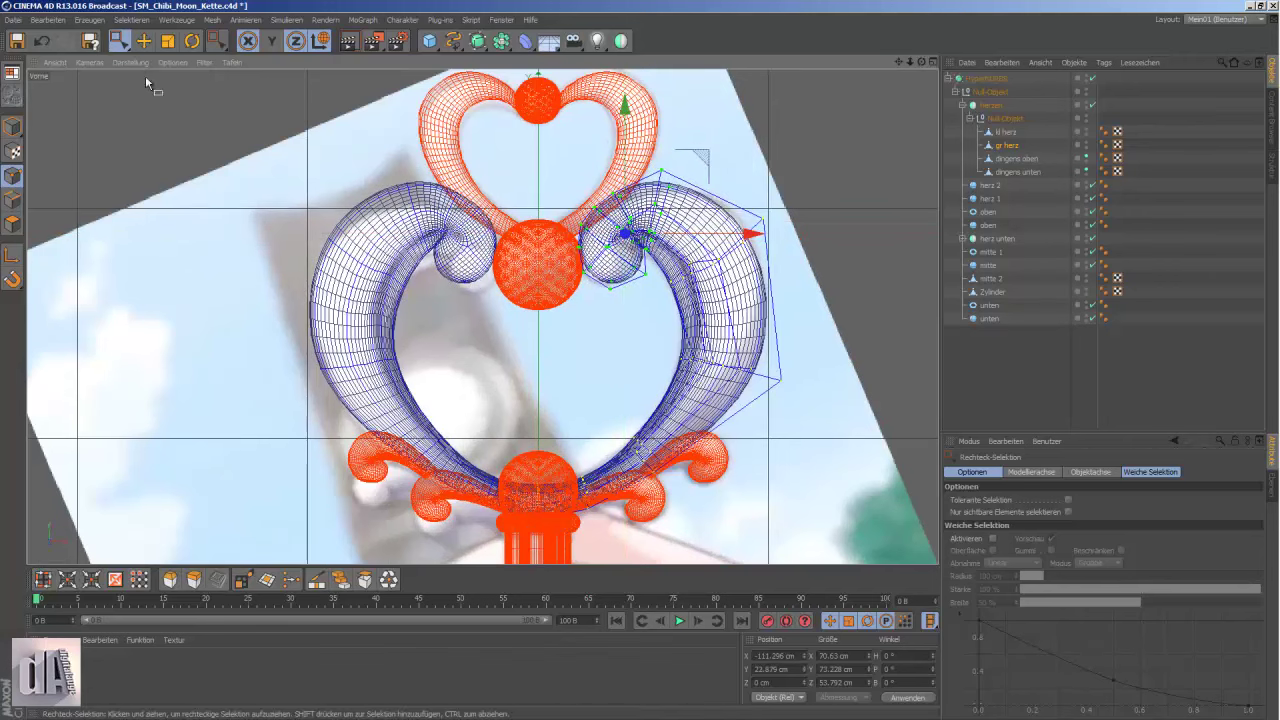
key(ctrl+z)
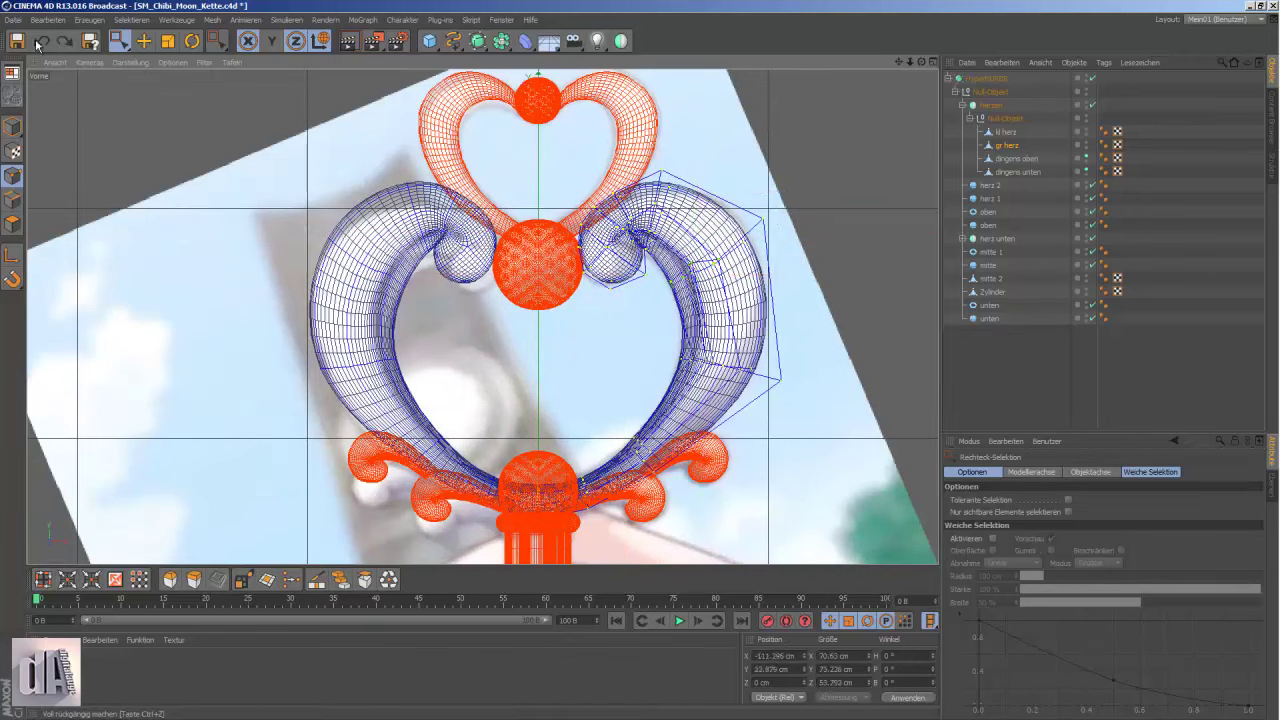
click(1264, 117)
click(513, 316)
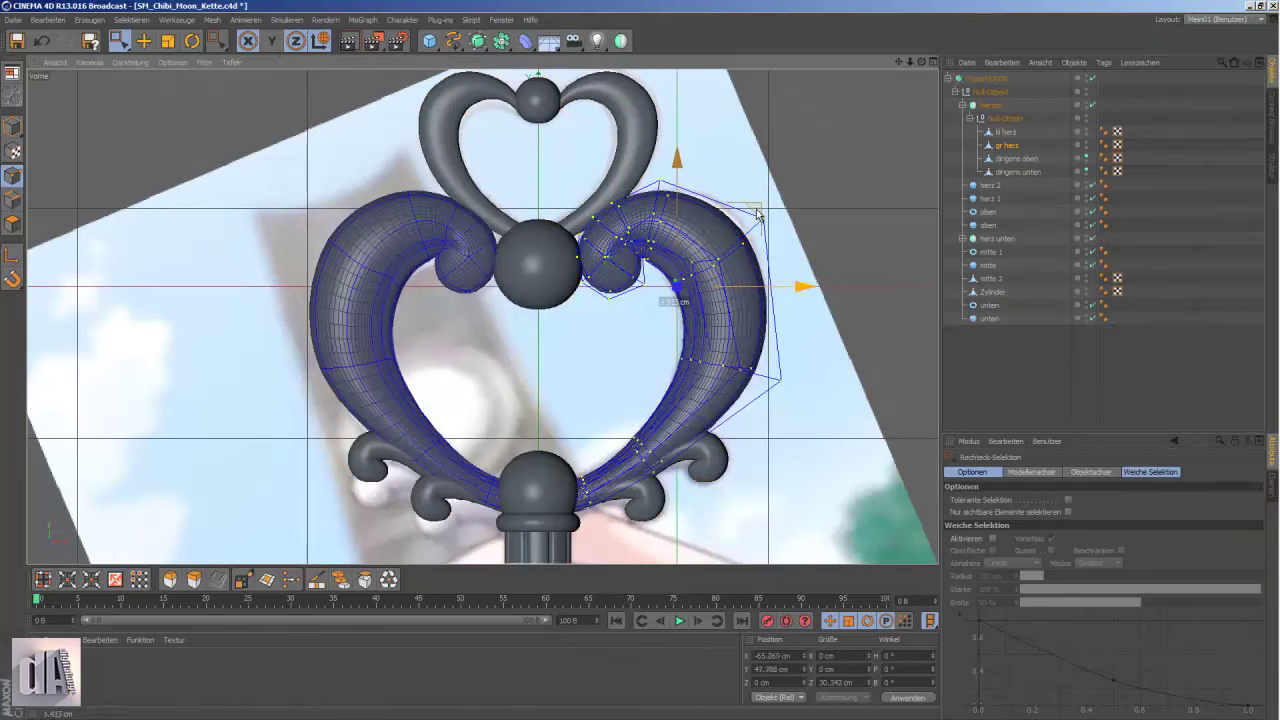
scroll(683, 312, up, 3)
scroll(420, 85, down, 5)
key(ctrl+r)
scroll(486, 228, up, 2)
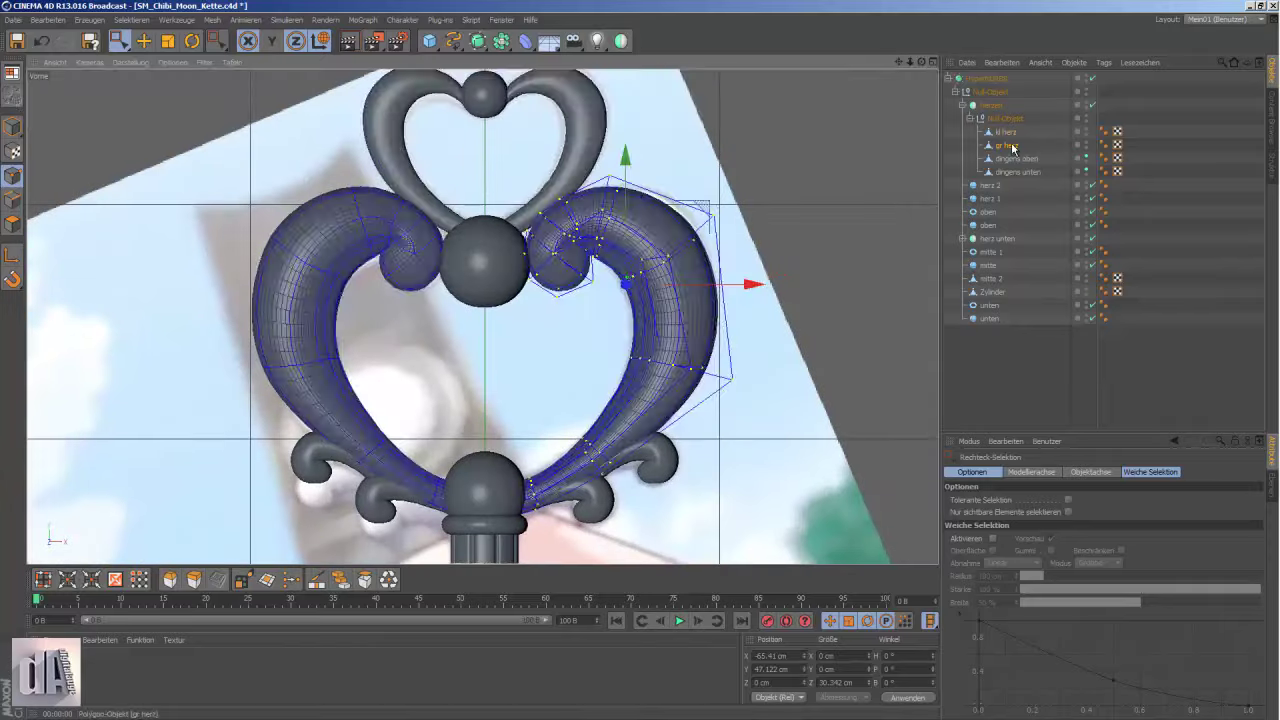
- Select 'kl herz', set the display to Linien wireframe, and nudge it onto the ball
click(1005, 131)
scroll(480, 280, up, 3)
click(130, 62)
click(138, 177)
scroll(480, 300, up, 2)
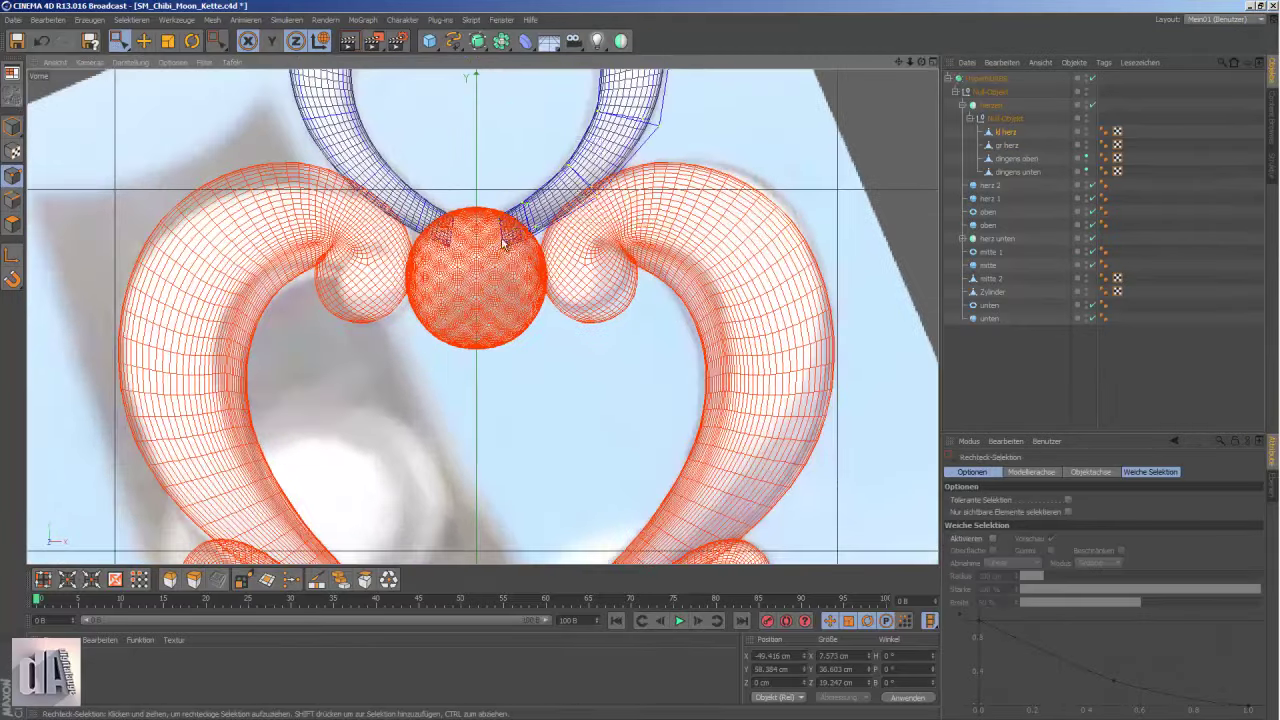
drag(521, 235, 601, 163)
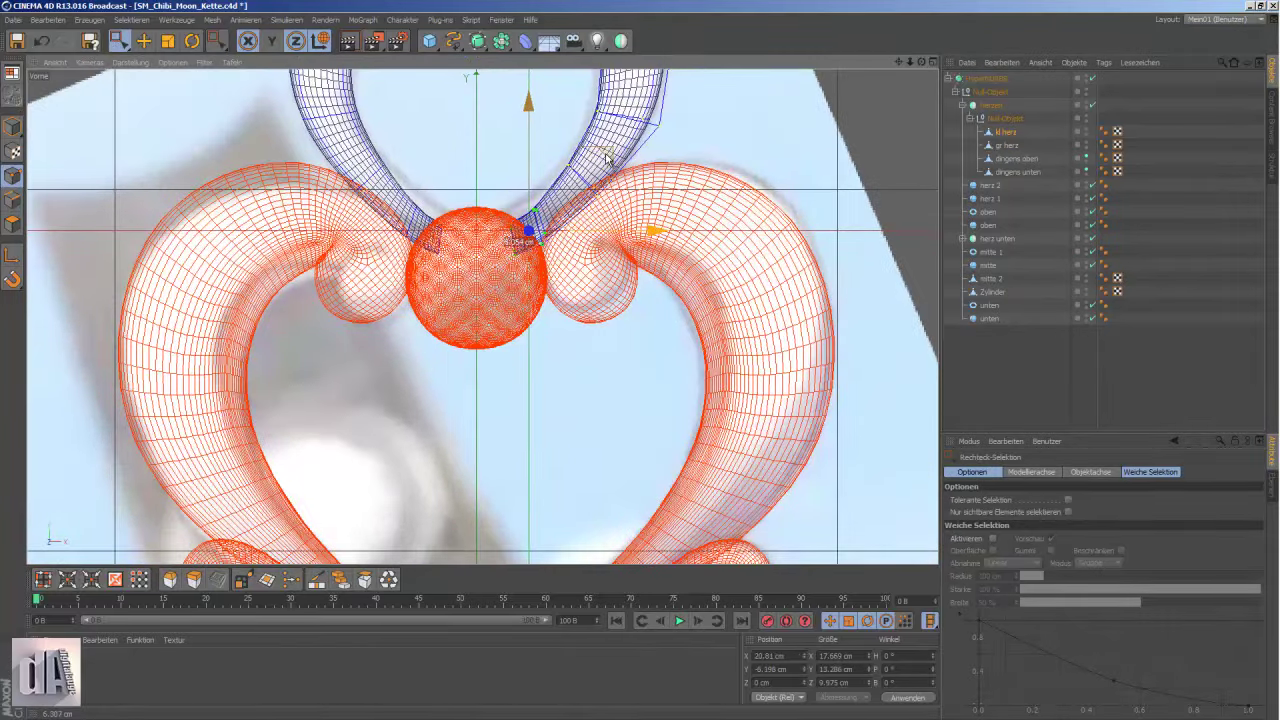
scroll(601, 163, down, 4)
- Render the hearts and check them against the reference sketch
key(r)
key(ctrl+r)
click(1266, 119)
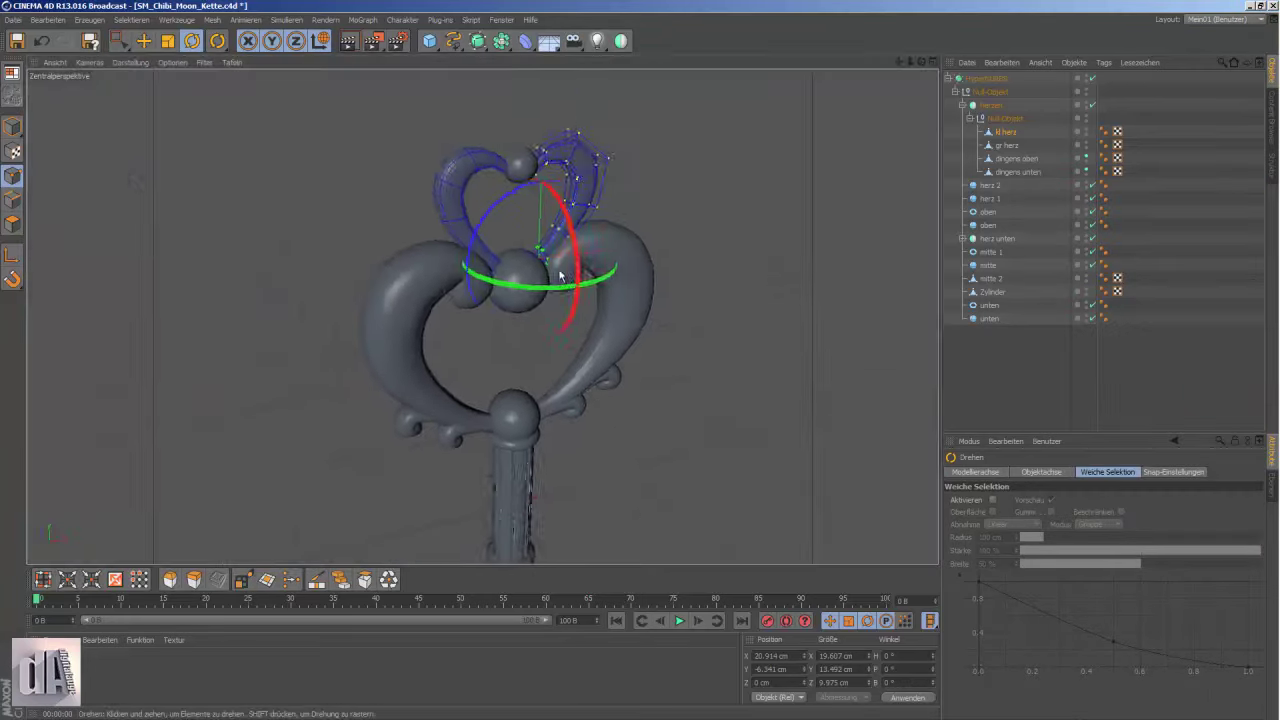
key(k)
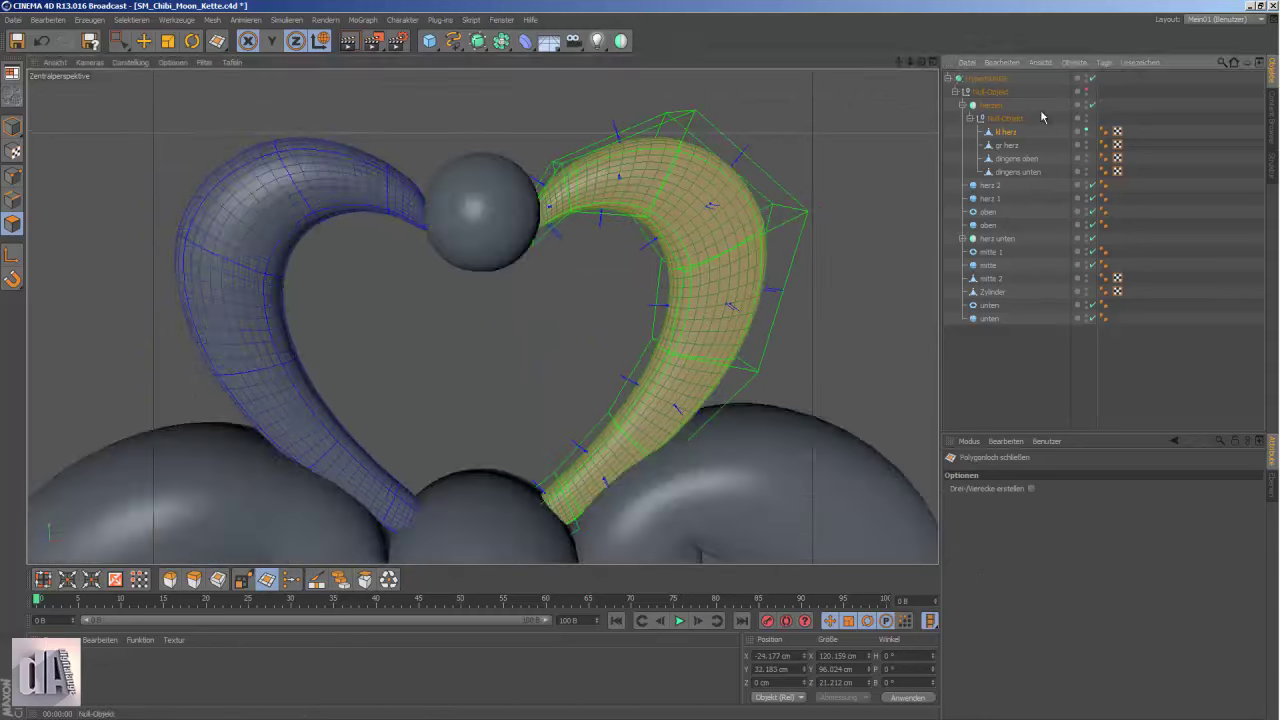
- Add a loop cut across the small heart's right half and select its inner-tip points
click(119, 40)
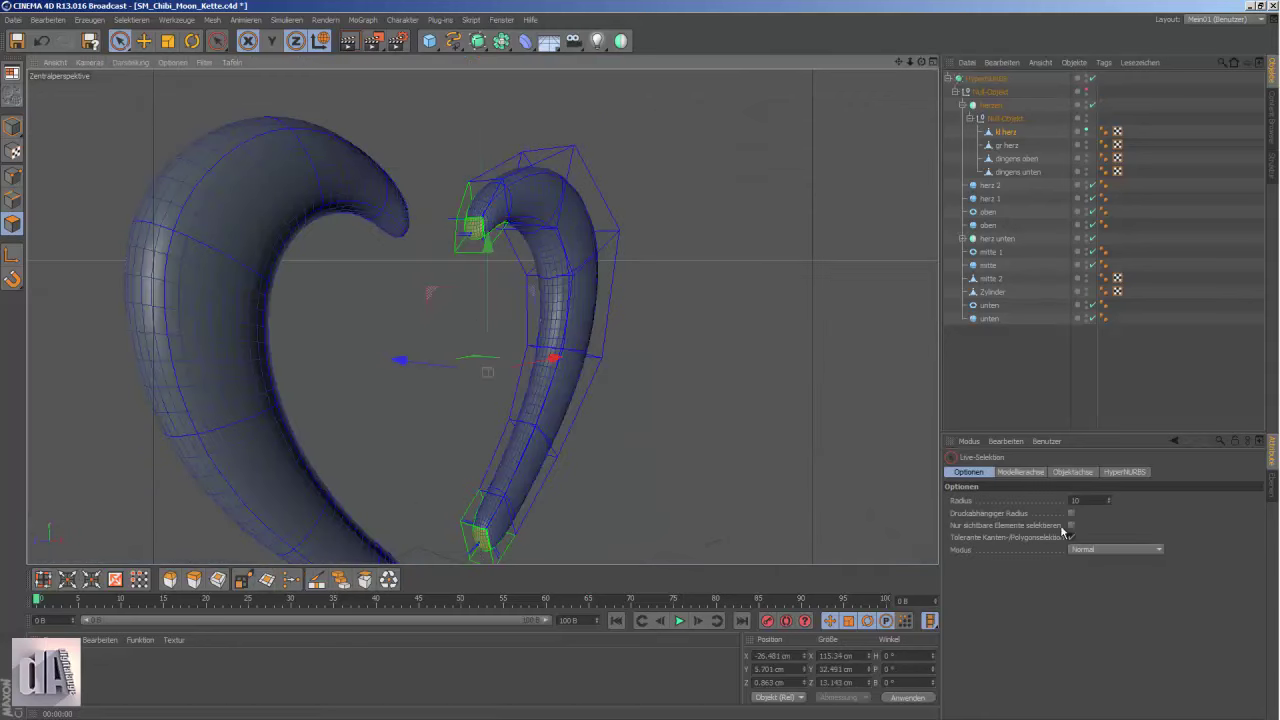
alt+drag(480, 523, 560, 431)
key(i)
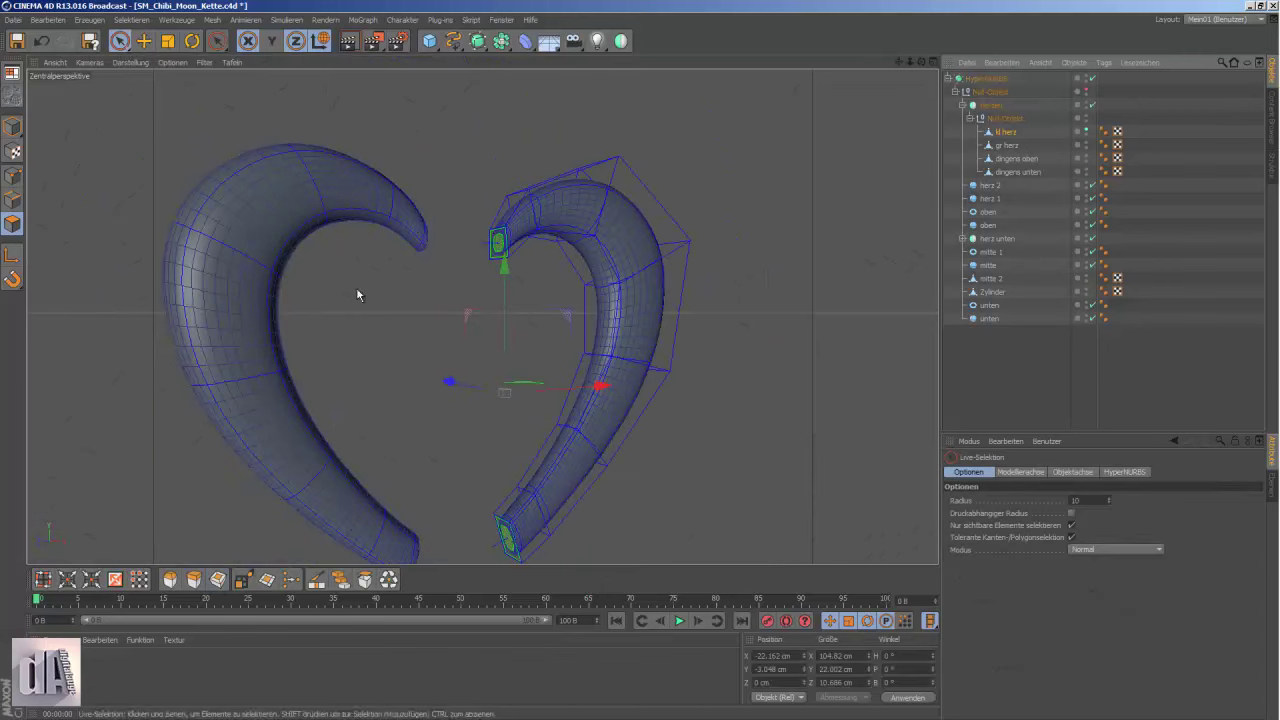
key(k)
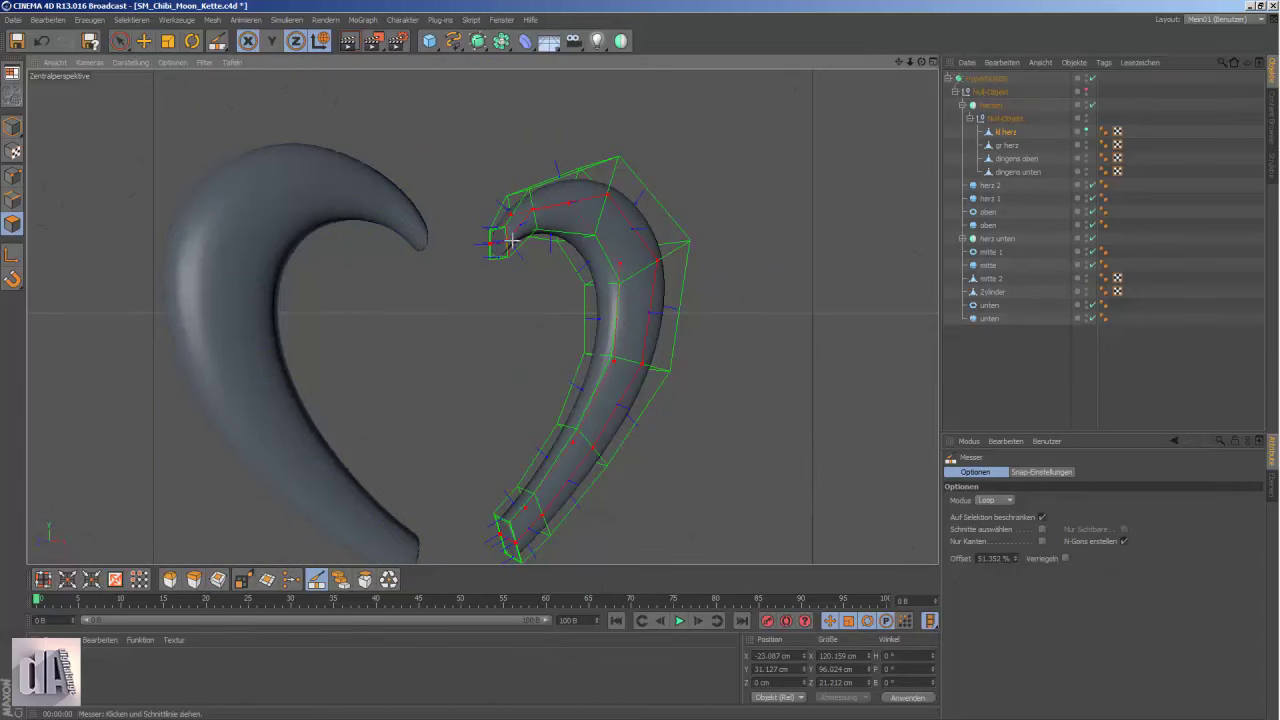
mouse_move(512, 241)
alt+mouse_down()
mouse_move(640, 451)
mouse_move(423, 377)
mouse_move(503, 349)
mouse_move(549, 295)
alt+mouse_up()
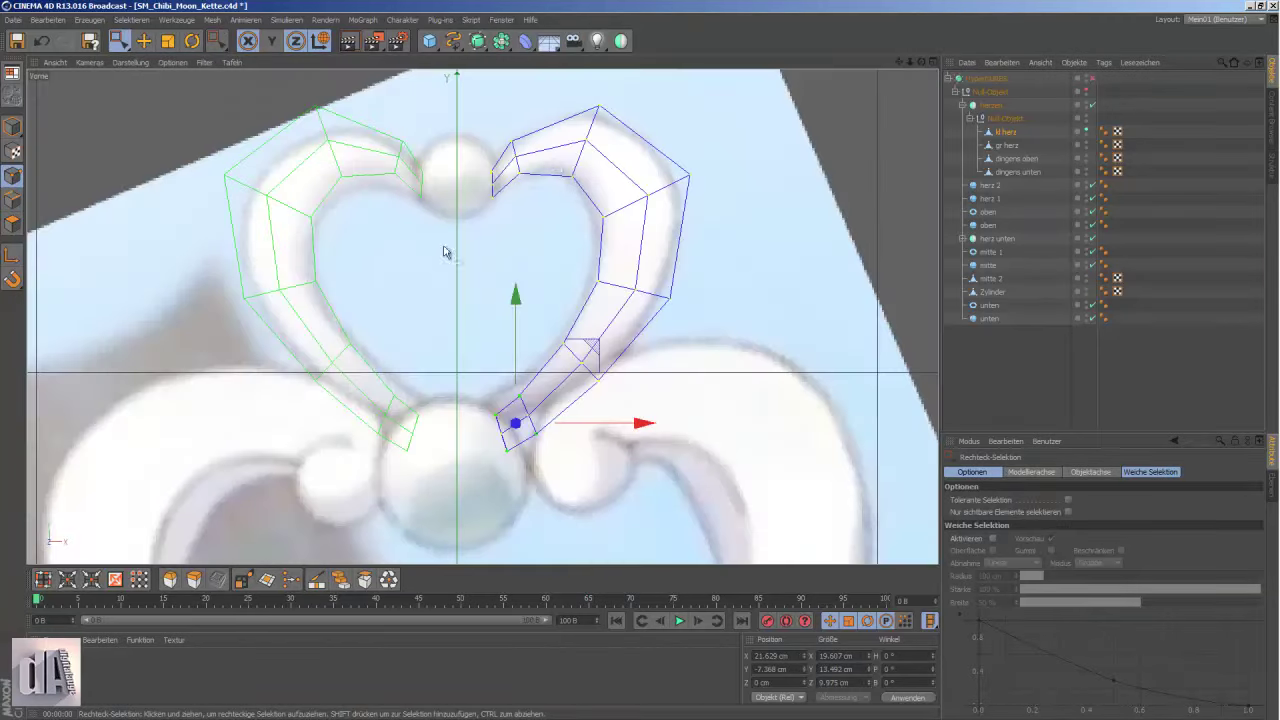
drag(536, 148, 481, 174)
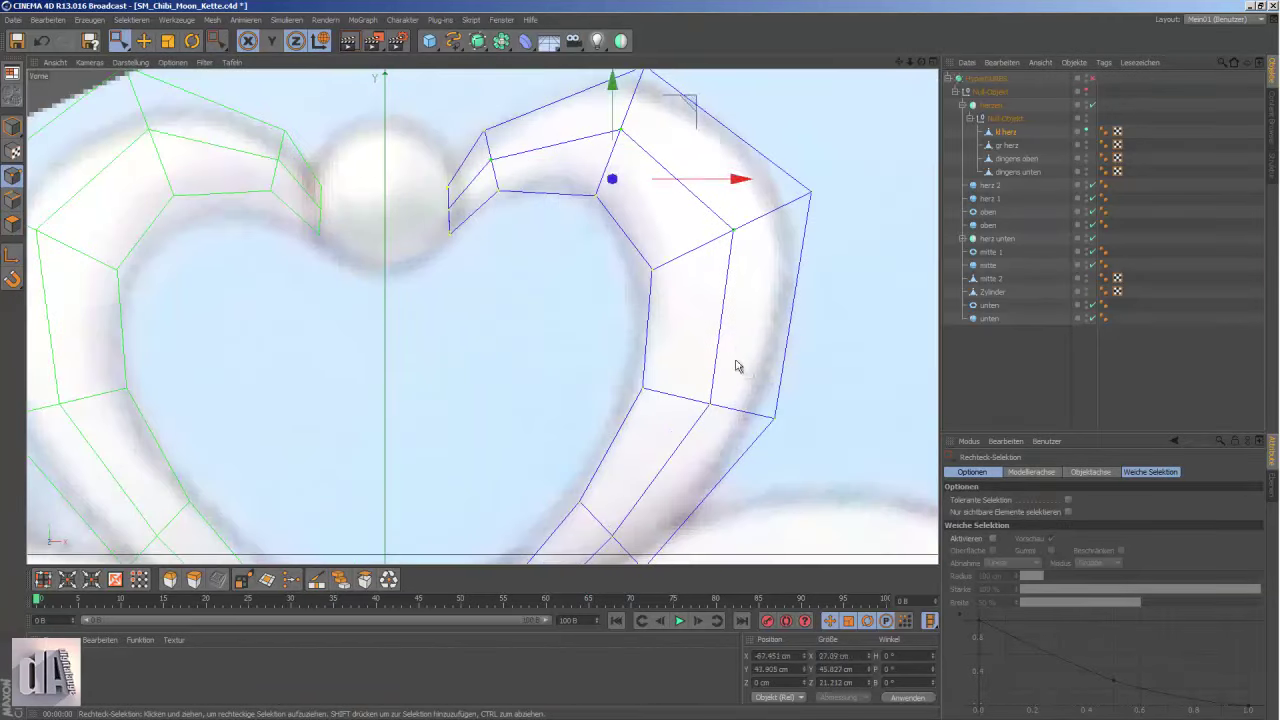
alt+right_drag(737, 366, 646, 465)
- Inspect 'kl herz' in side, front and reference views with HyperNURBS smoothing off
key(F3)
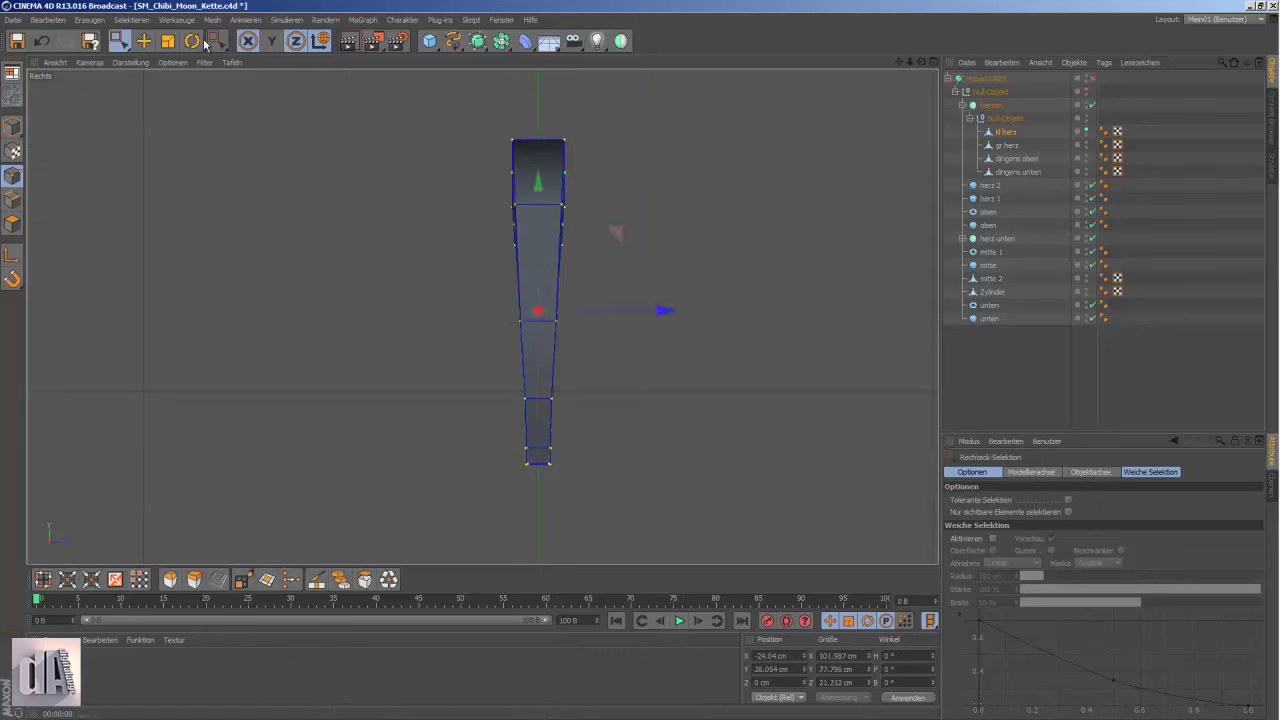
key(t)
key(F1)
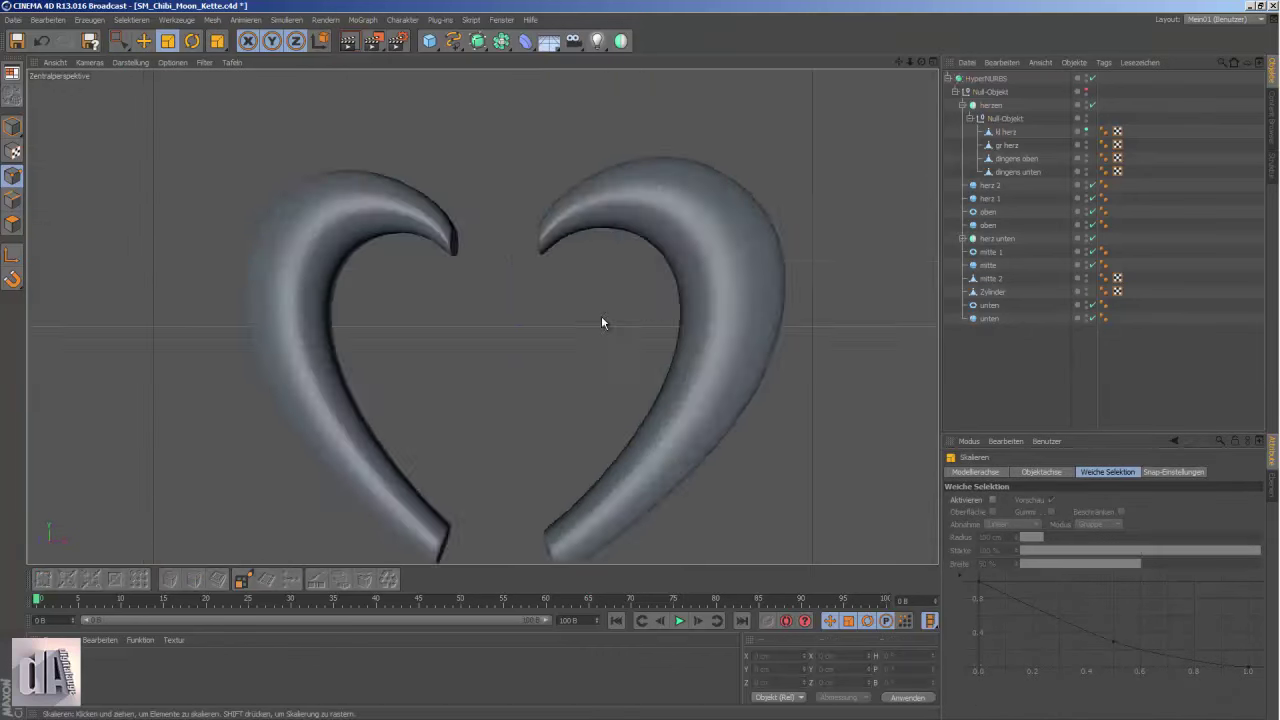
alt+drag(603, 323, 663, 386)
key(F4)
key(q)
click(119, 40)
click(575, 165)
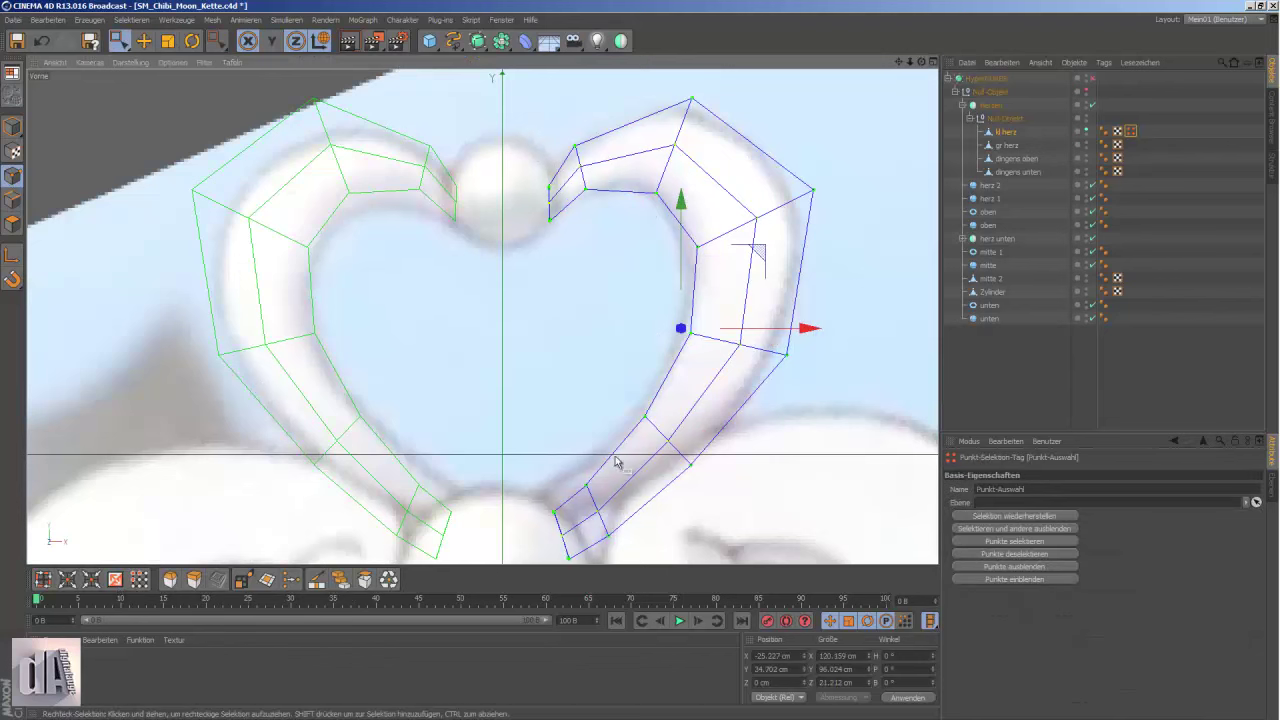
- Re-enable smoothing and orbit close on the heart, then out to frame the whole key
key(F1)
alt+drag(571, 429, 733, 365)
key(t)
key(q)
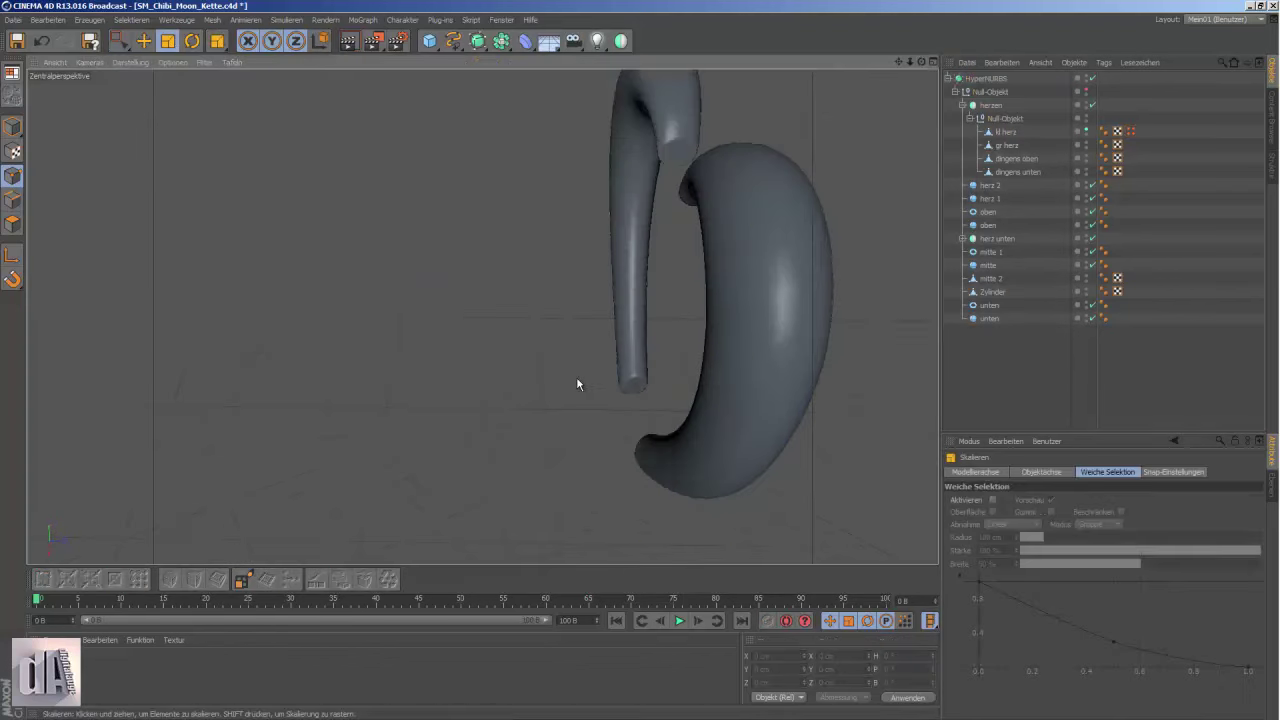
alt+drag(577, 378, 885, 313)
mouse_move(885, 313)
alt+right_down()
mouse_move(720, 206)
mouse_move(563, 500)
alt+right_up()
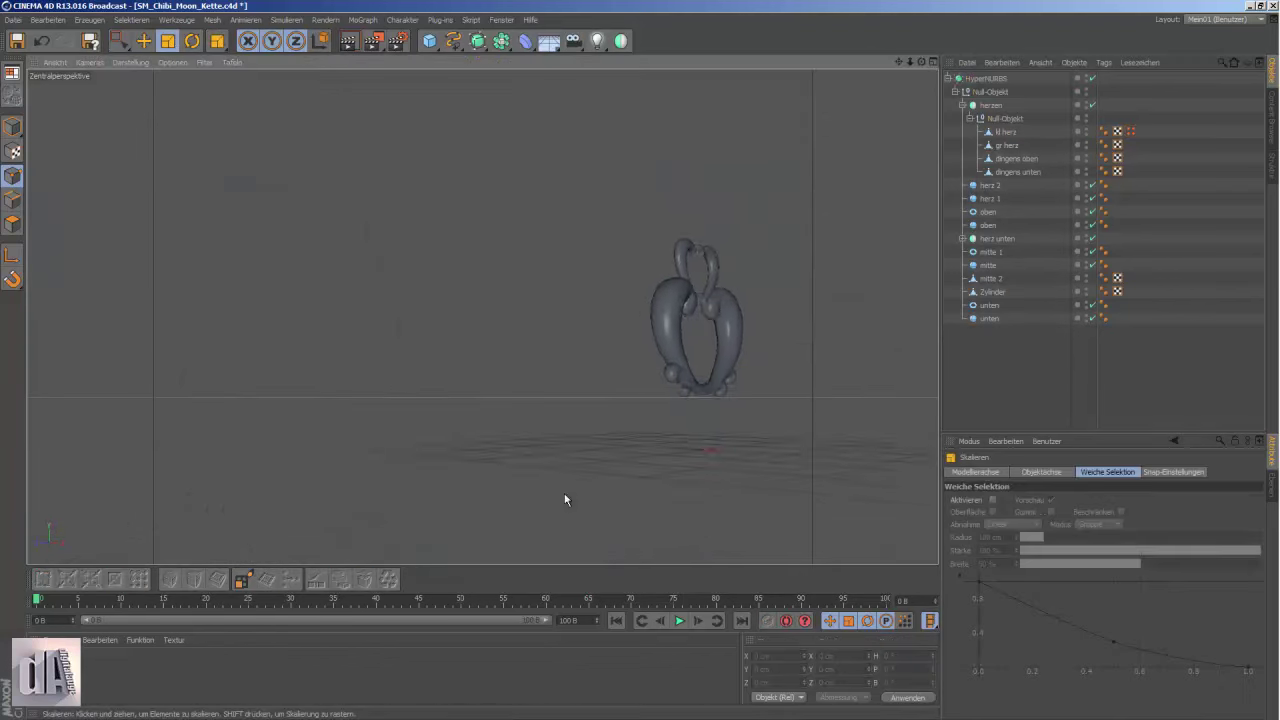
alt+drag(563, 500, 523, 351)
- Preview-render the whole key and a close-up of the heart-shaped bow
key(ctrl+r)
alt+right_drag(437, 268, 466, 104)
mouse_move(466, 104)
alt+mouse_down()
mouse_move(521, 287)
mouse_move(500, 168)
mouse_move(459, 261)
alt+mouse_up()
key(ctrl+r)
alt+right_drag(459, 261, 369, 406)
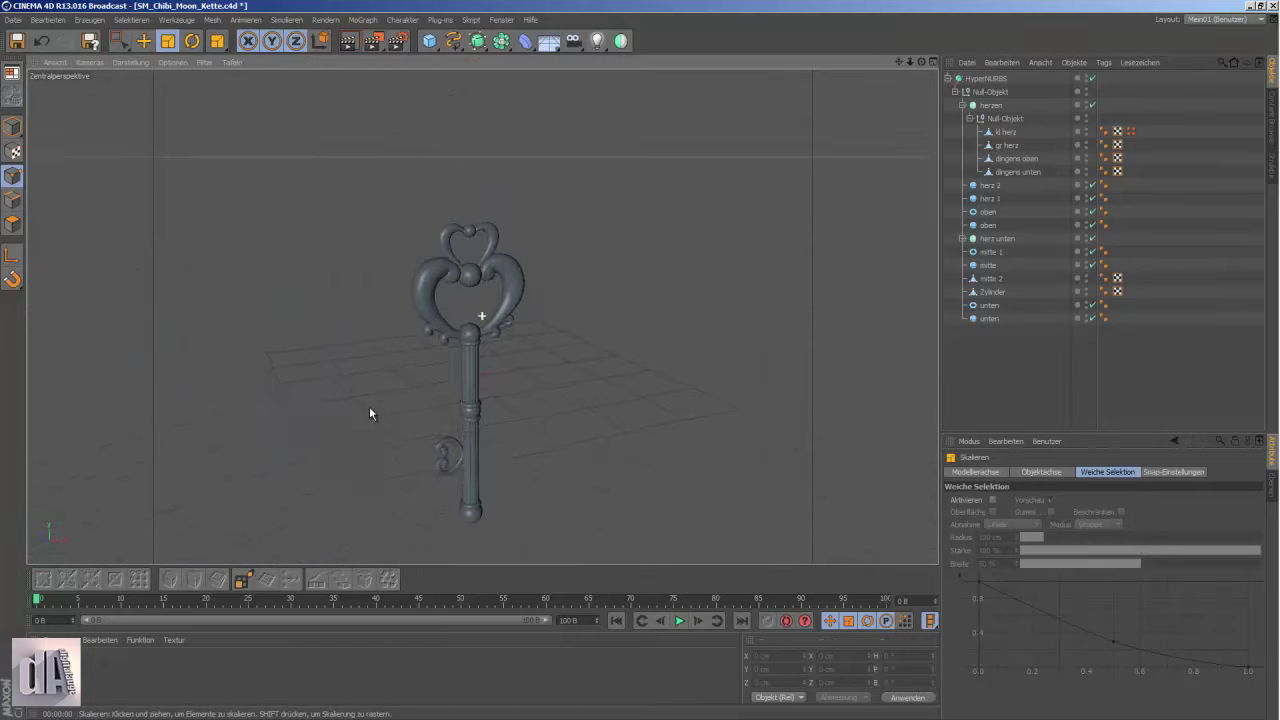
key(ctrl+r)
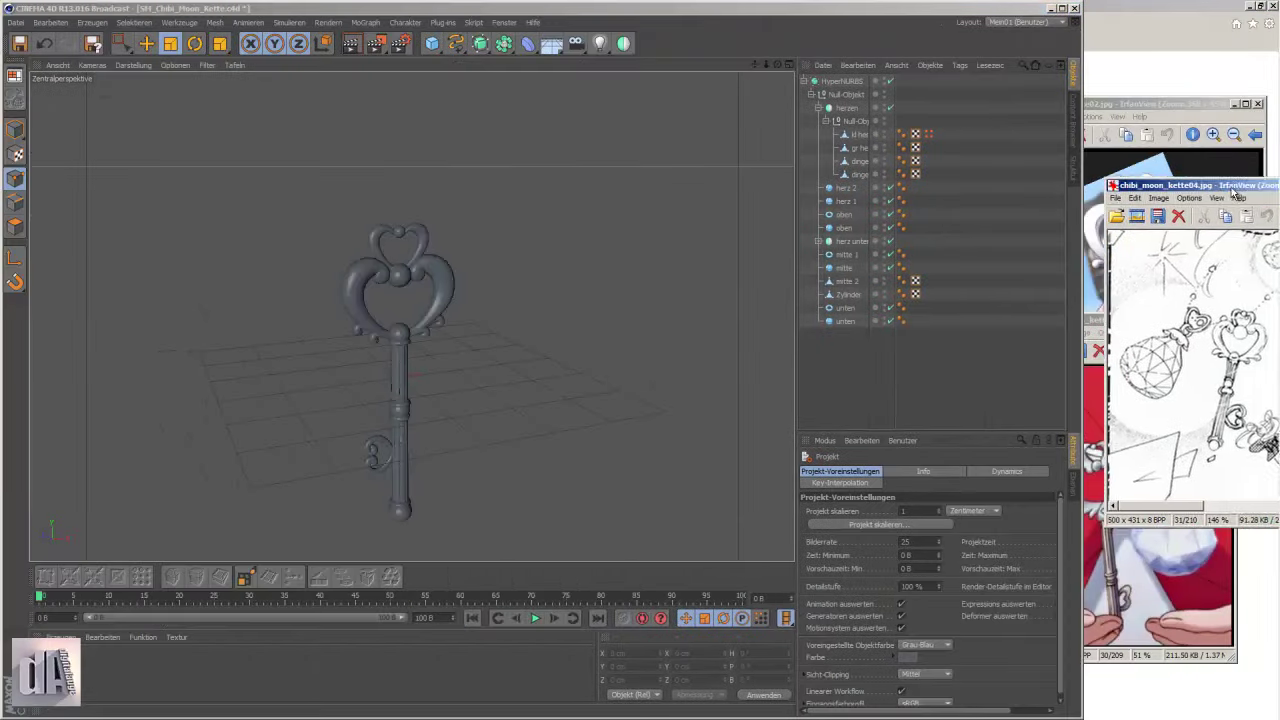
- Widen the window, collapse the key hierarchy and add a new Null object
drag(638, 233, 1158, 233)
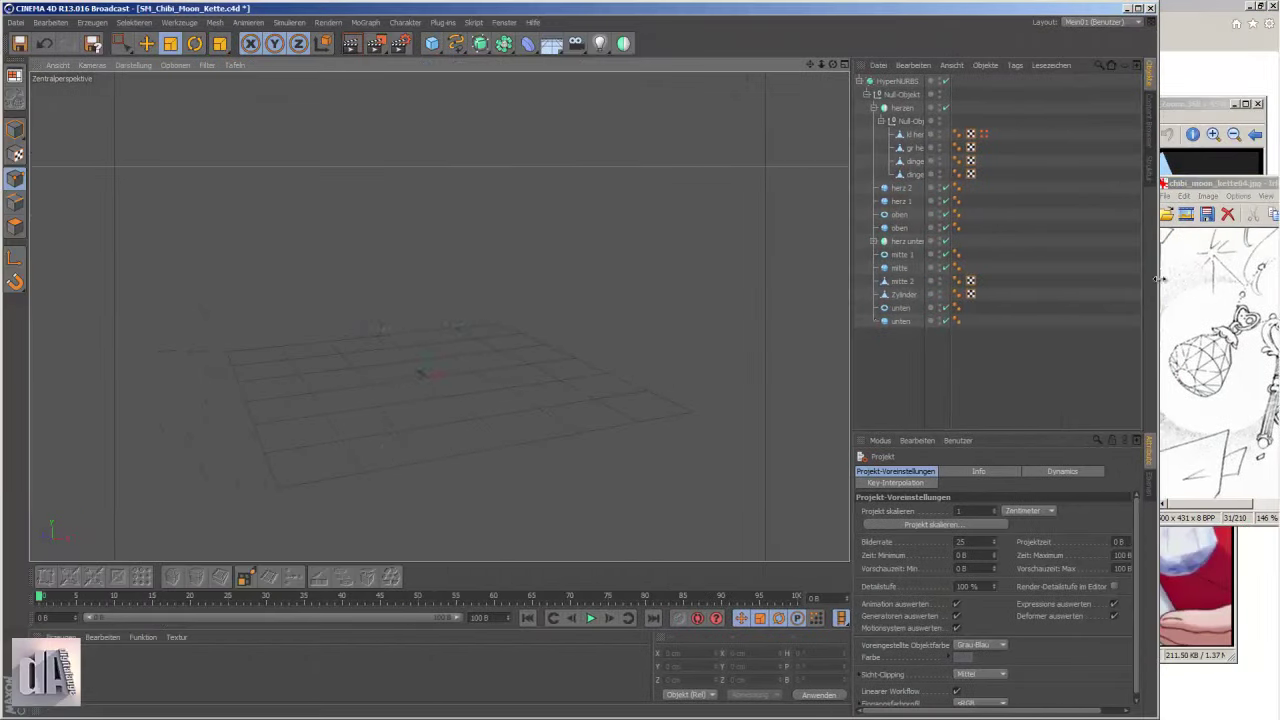
click(858, 80)
click(899, 81)
click(92, 22)
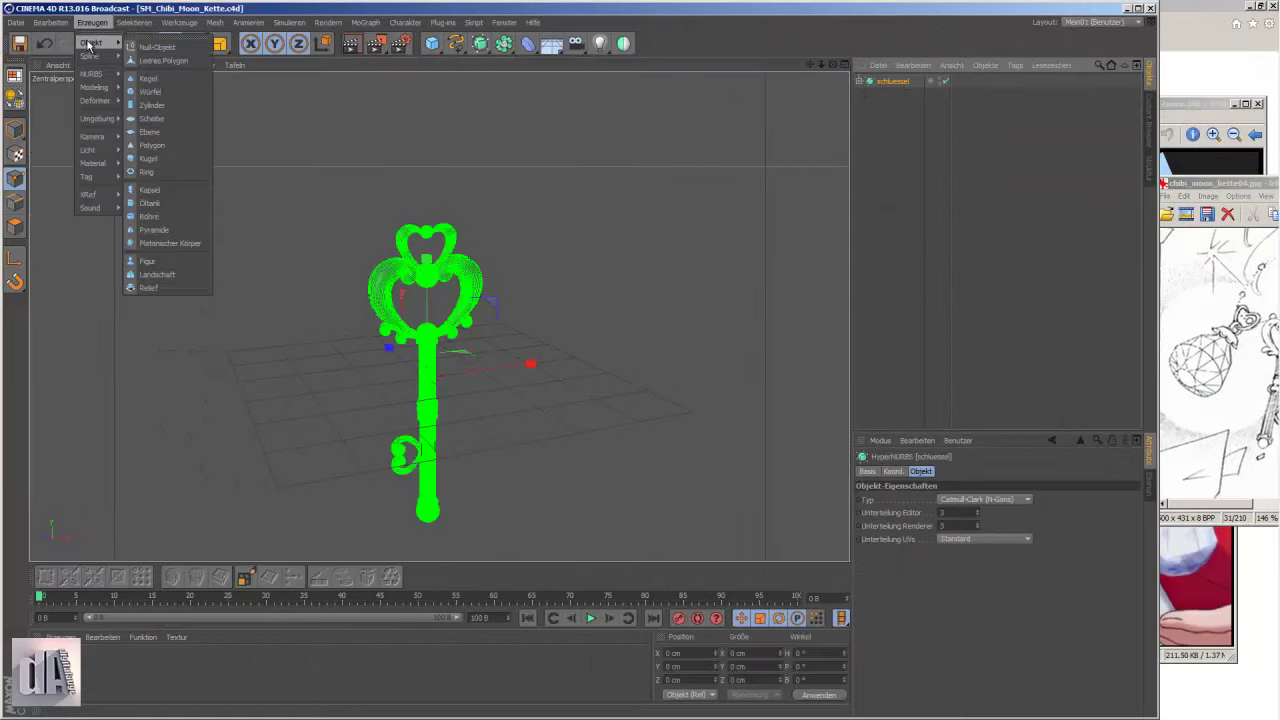
click(160, 42)
- In top view, give the disc 8 segments and check the chibi_moon_kette01.jpg reference
key(F2)
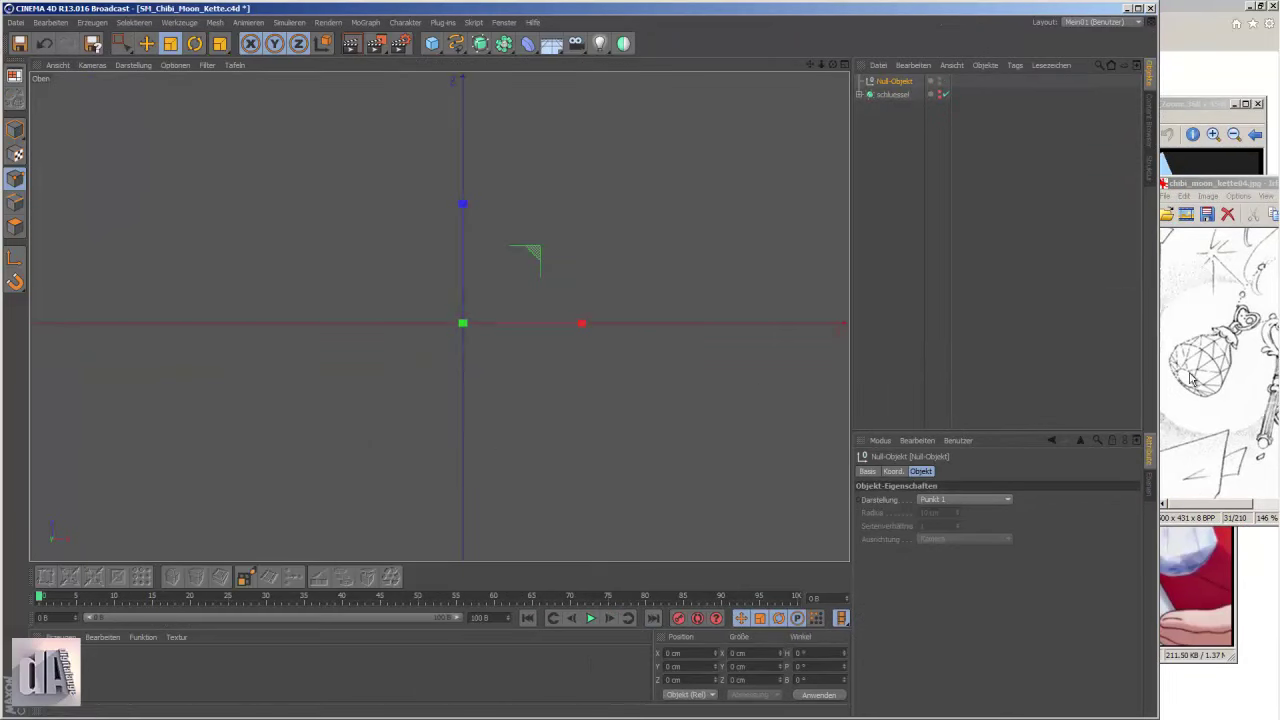
drag(432, 43, 780, 52)
text(8)
key(Return)
scroll(597, 414, down, 1)
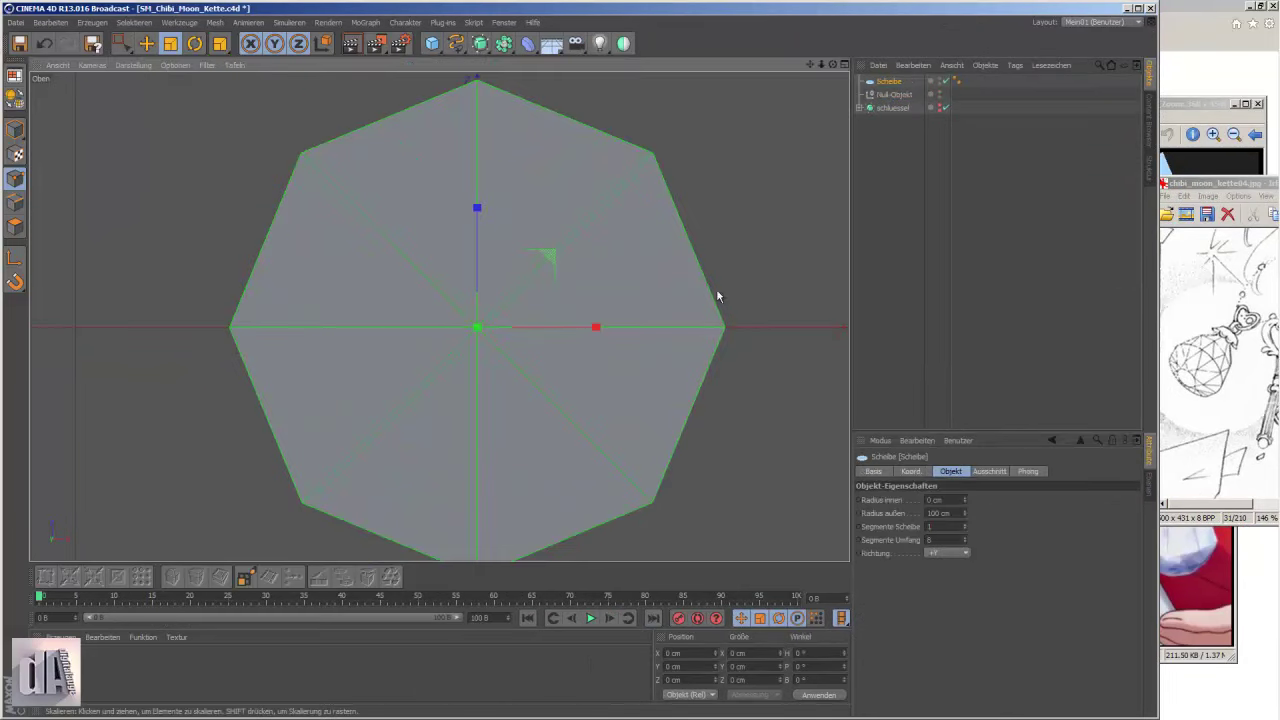
scroll(584, 314, down, 2)
scroll(584, 314, down, 2)
click(1265, 88)
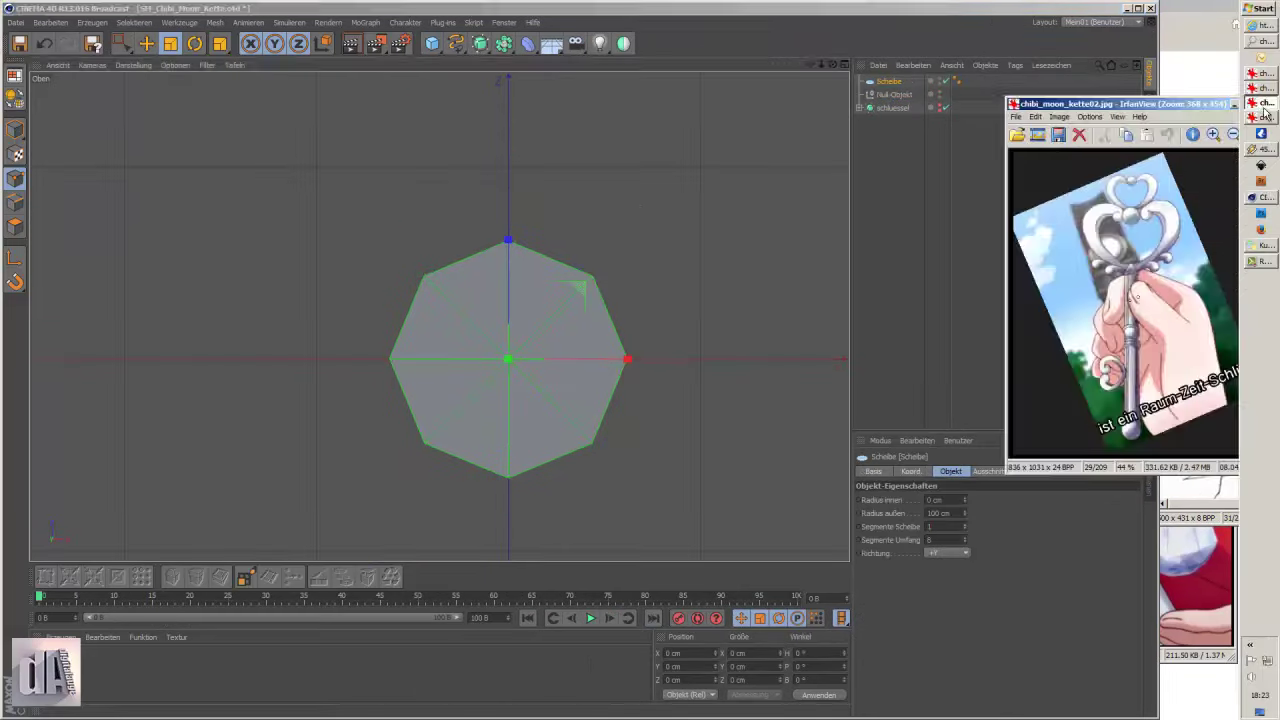
click(1266, 100)
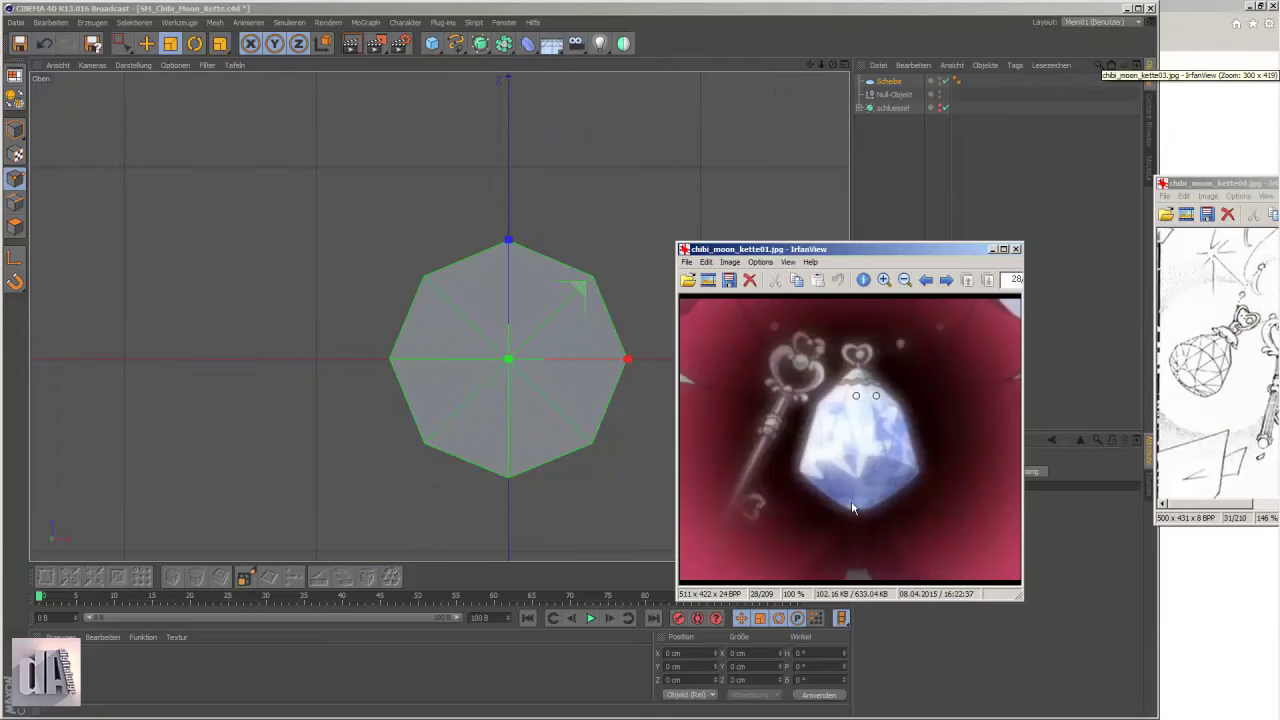
click(993, 249)
- Make the octagon disc editable, trying then undoing a rotation of it
key(c)
key(0)
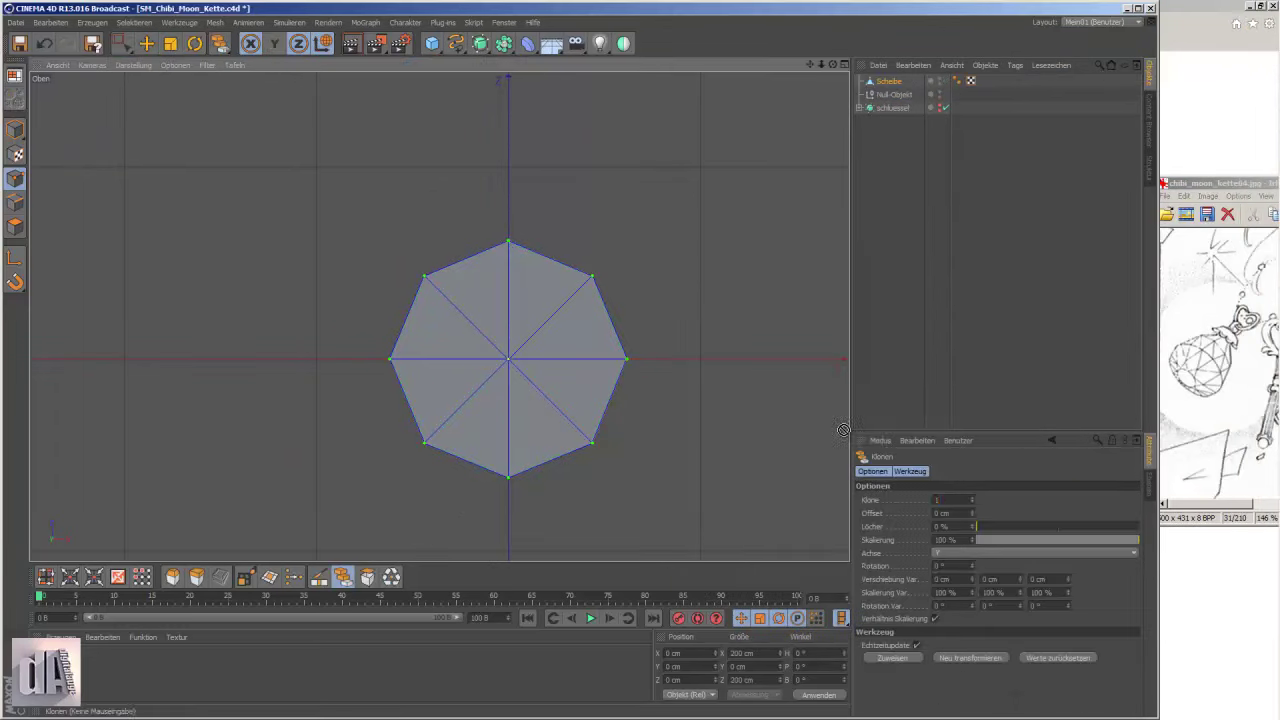
key(r)
mouse_move(681, 235)
mouse_down()
mouse_move(724, 314)
mouse_move(405, 294)
mouse_up()
key(ctrl+z)
key(t)
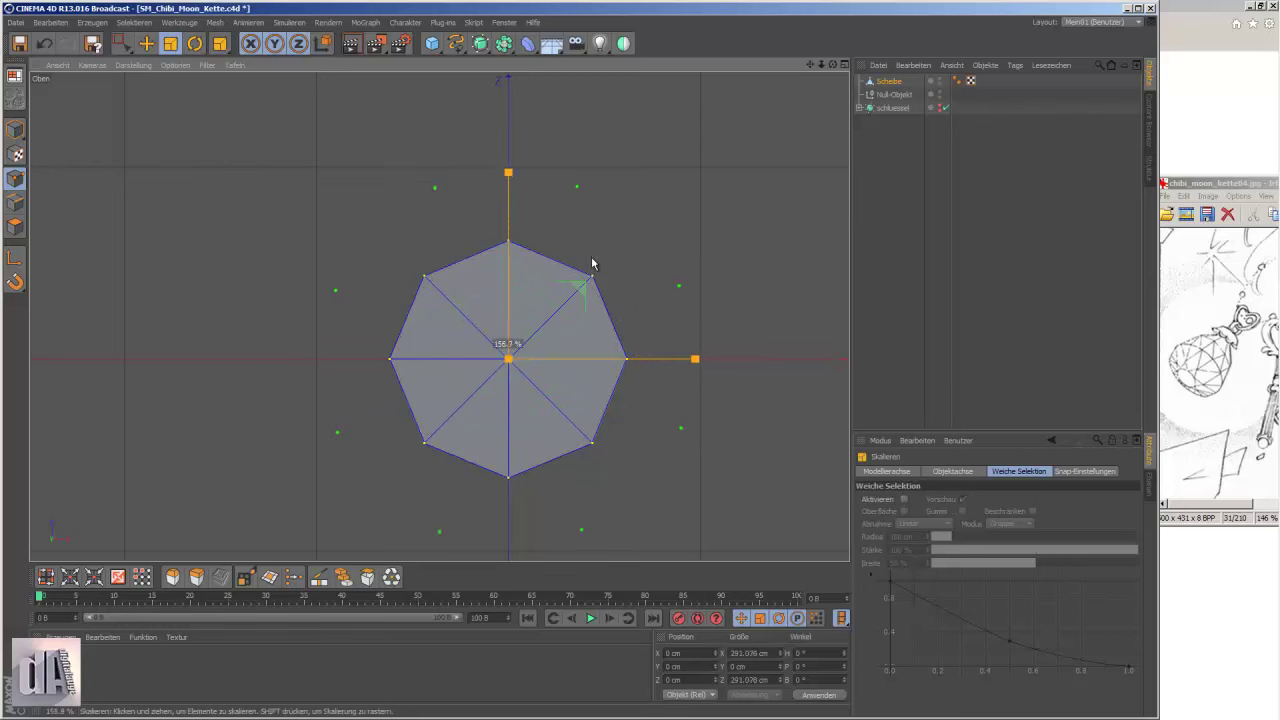
- Build eight triangular spikes around the octagon to form a star
click(245, 577)
double_click(425, 276)
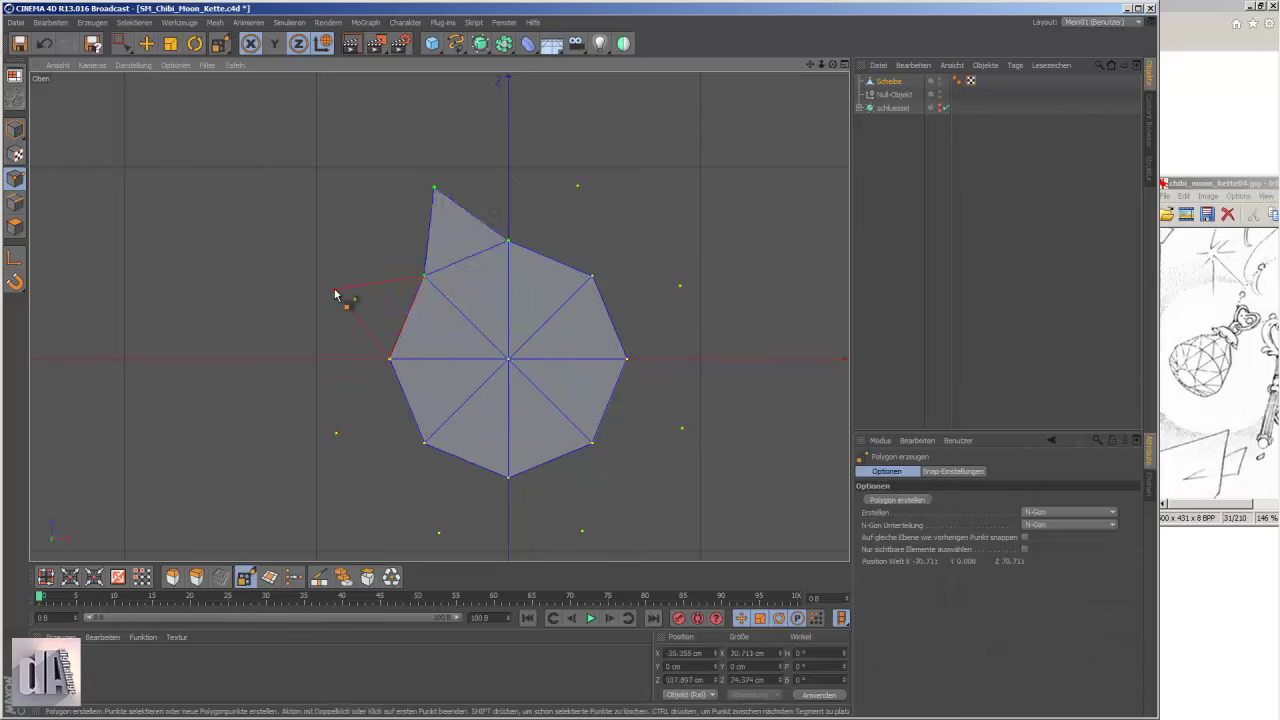
double_click(334, 290)
double_click(338, 433)
double_click(440, 533)
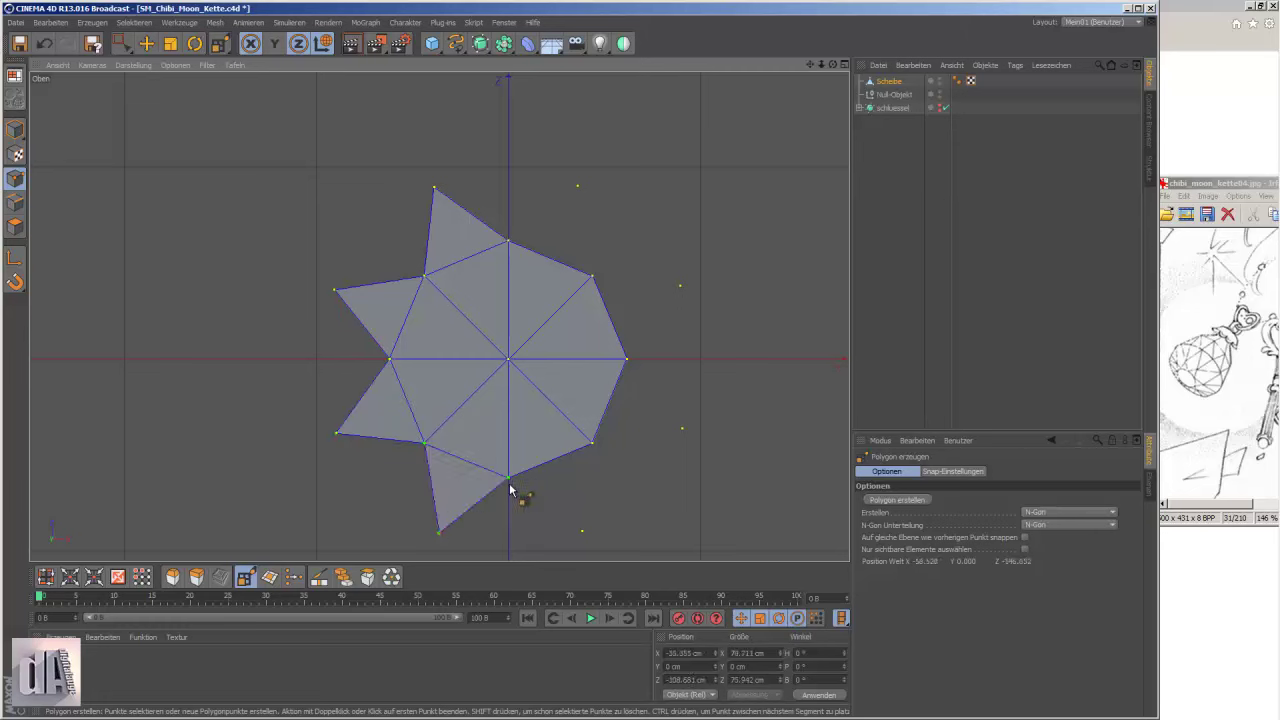
double_click(582, 531)
double_click(681, 428)
double_click(680, 285)
double_click(577, 186)
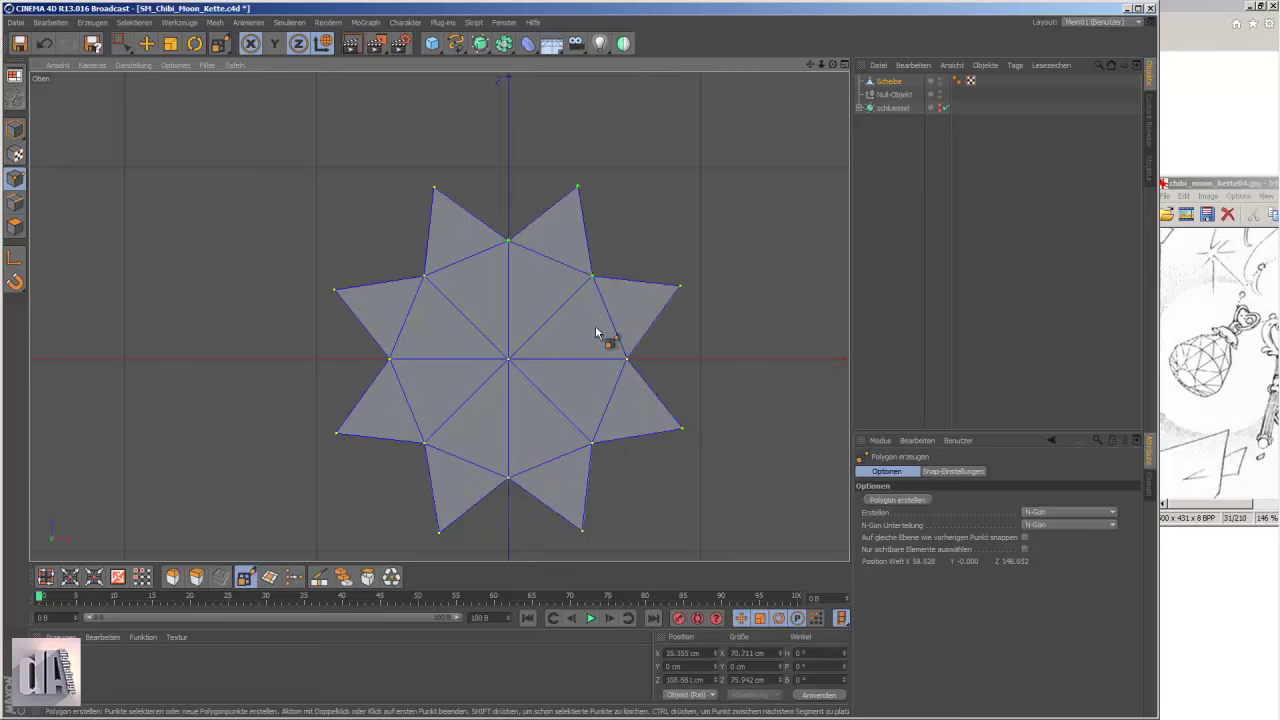
- Scale up the eight-pointed star
key(u)
key(l)
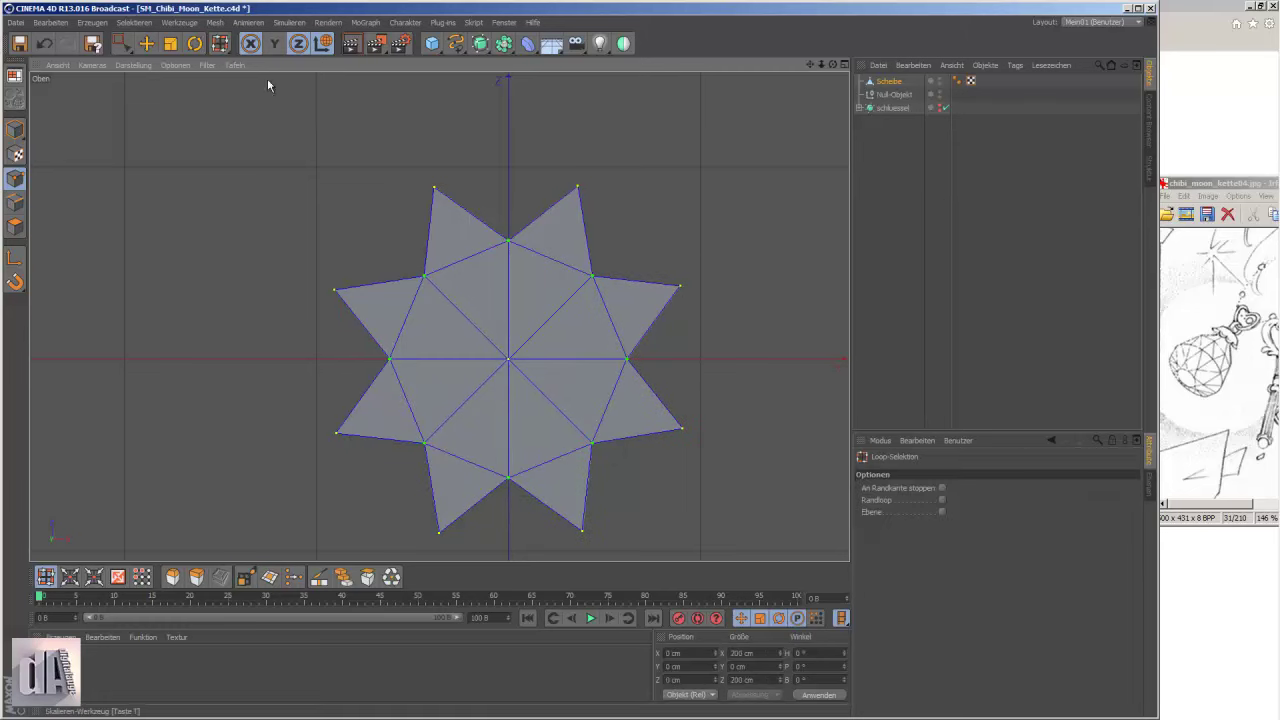
key(t)
drag(490, 282, 530, 280)
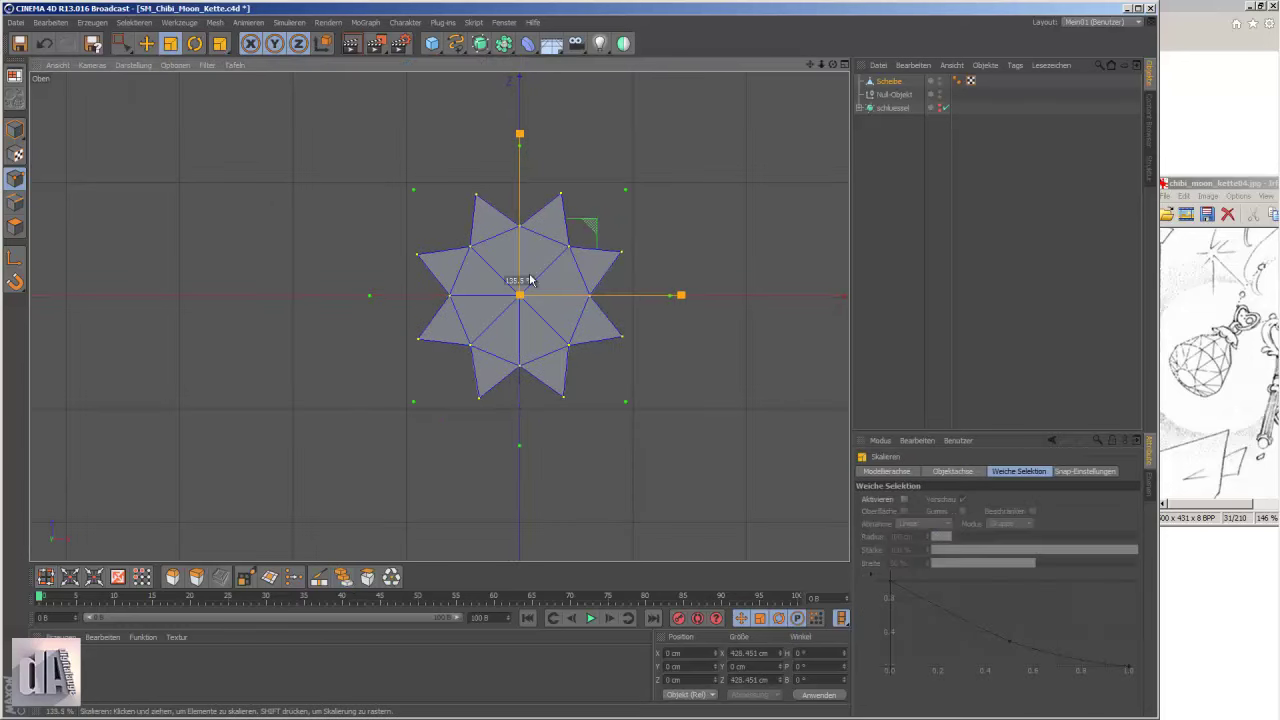
- Add a further ring of triangular spikes around the star, from top round to upper right
click(244, 580)
double_click(476, 193)
double_click(476, 193)
double_click(418, 253)
click(418, 340)
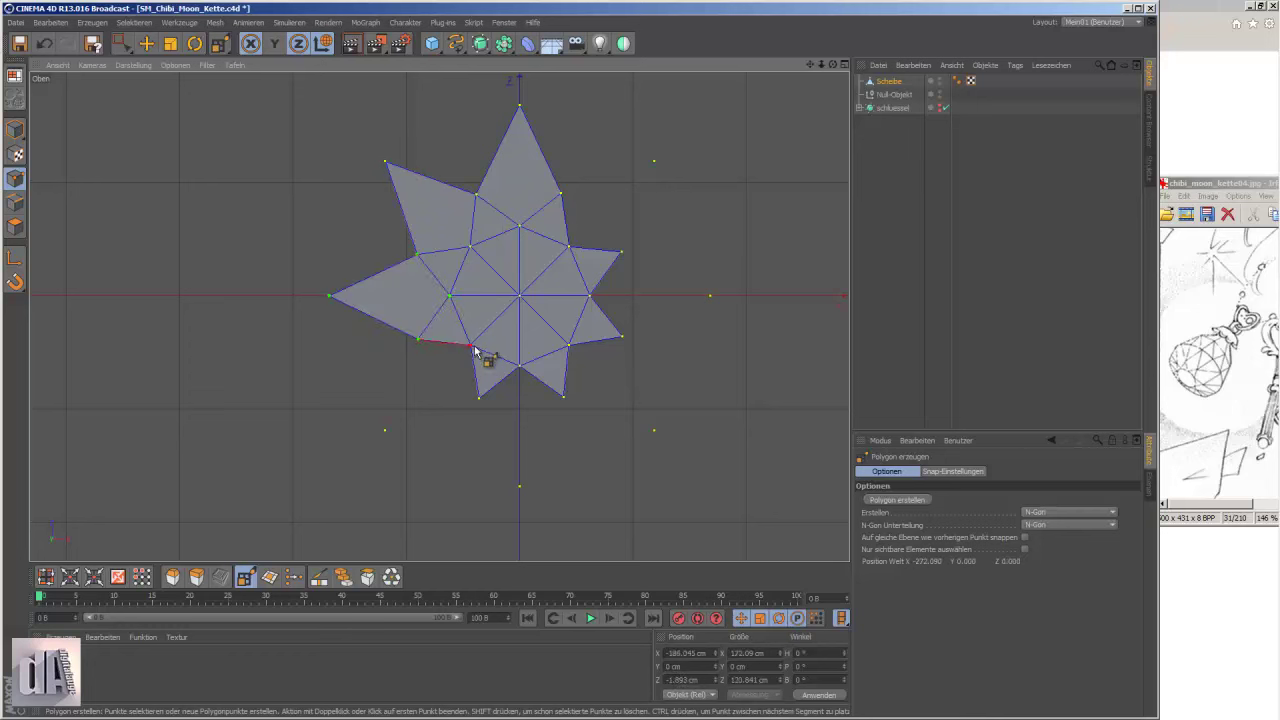
click(385, 430)
double_click(478, 398)
click(520, 487)
double_click(565, 396)
double_click(653, 430)
click(590, 297)
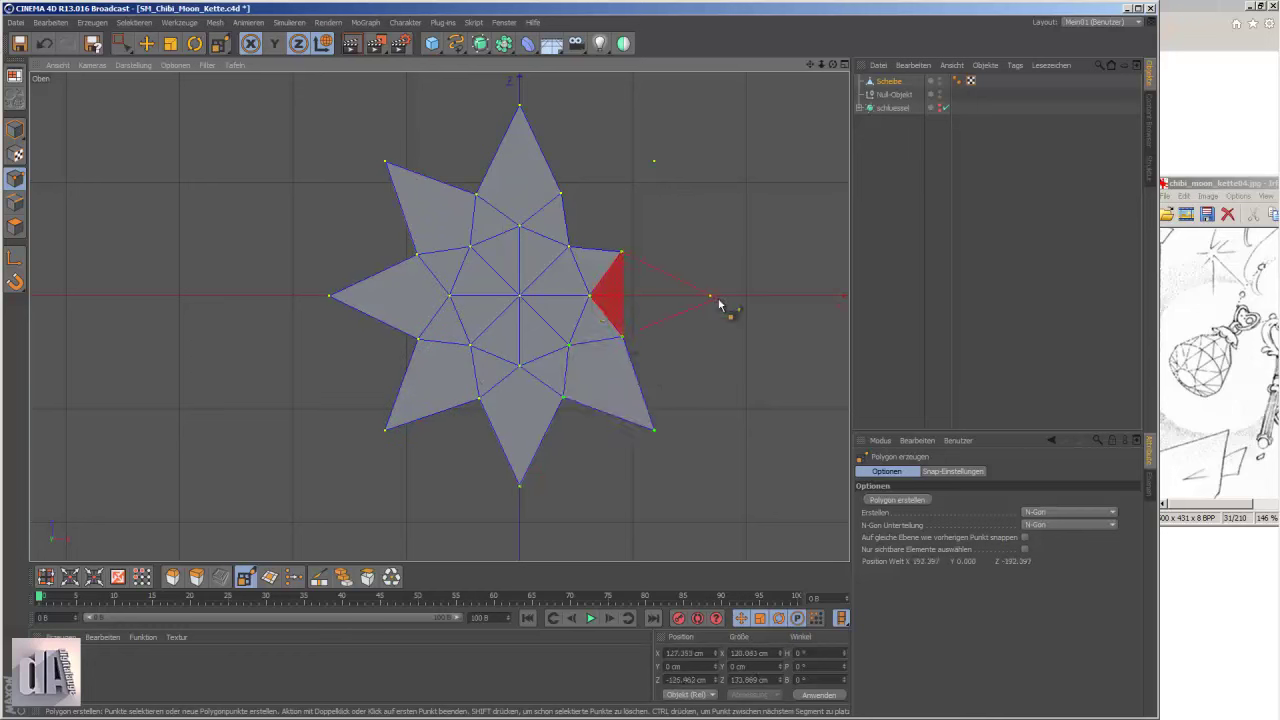
double_click(710, 295)
click(568, 246)
double_click(653, 160)
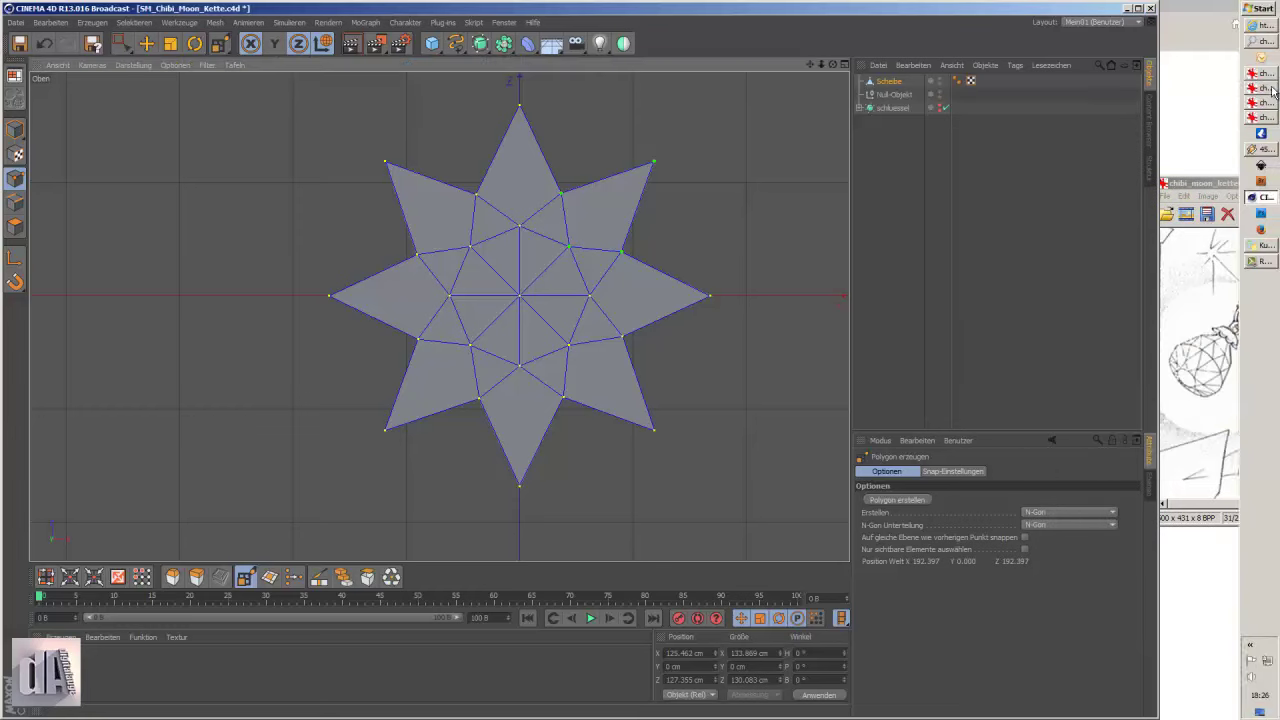
- Fill the left, bottom, right and top notches between the spikes with new polygons
scroll(531, 422, down, 2)
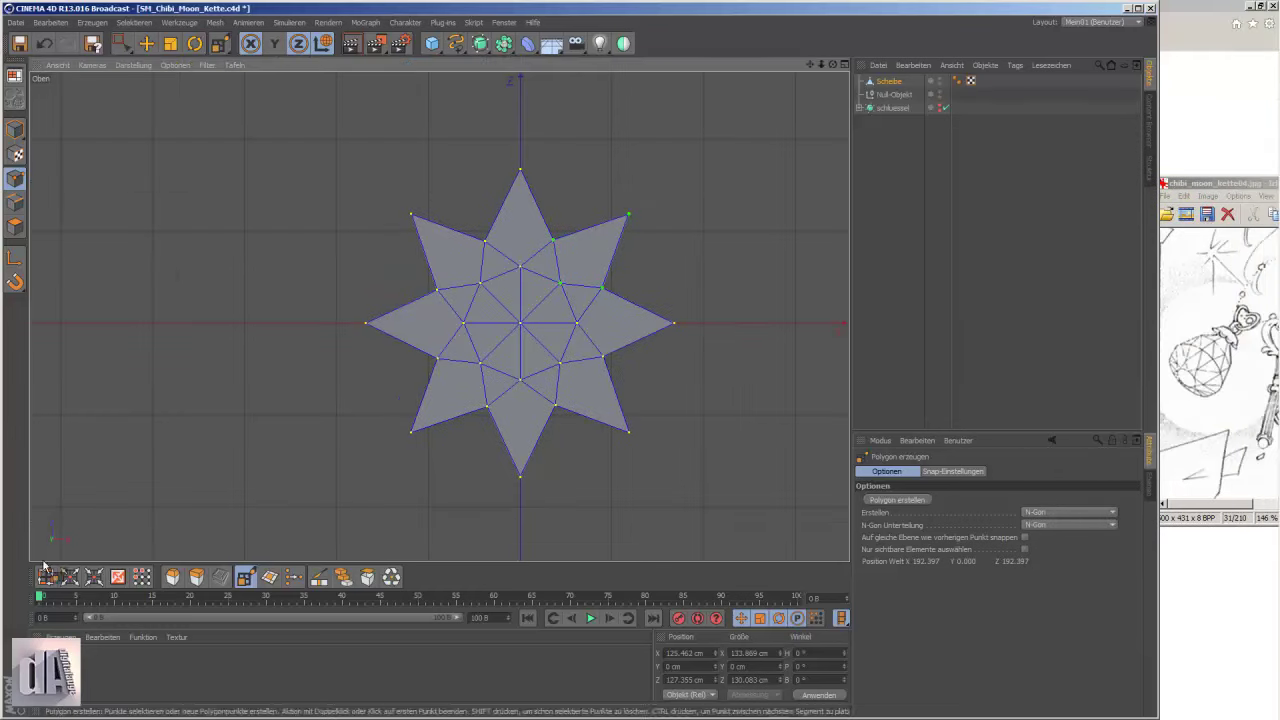
key(space)
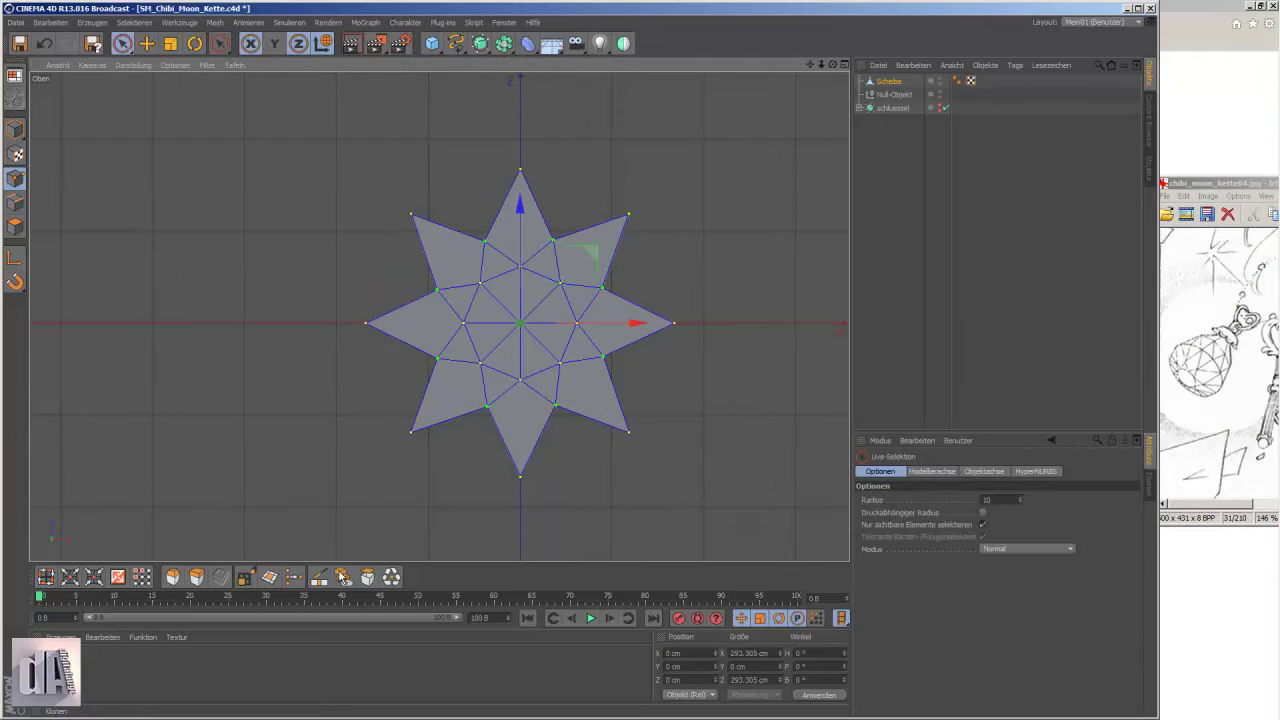
key(t)
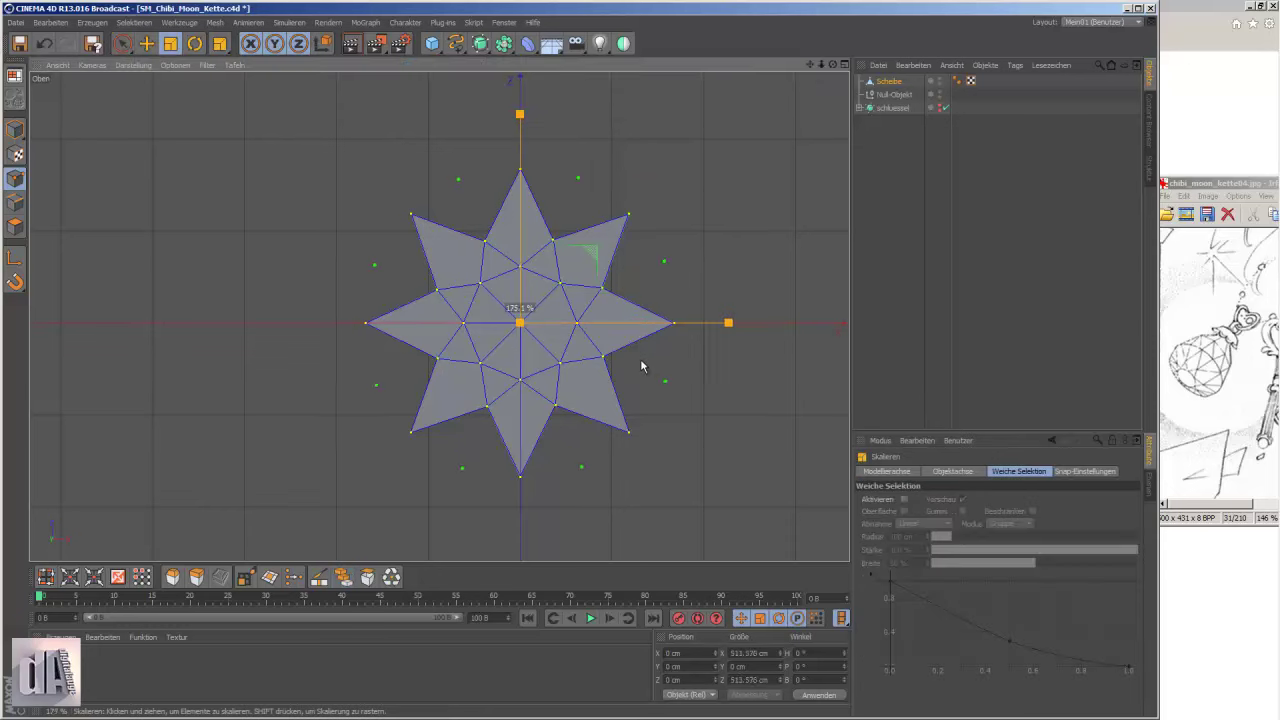
click(195, 43)
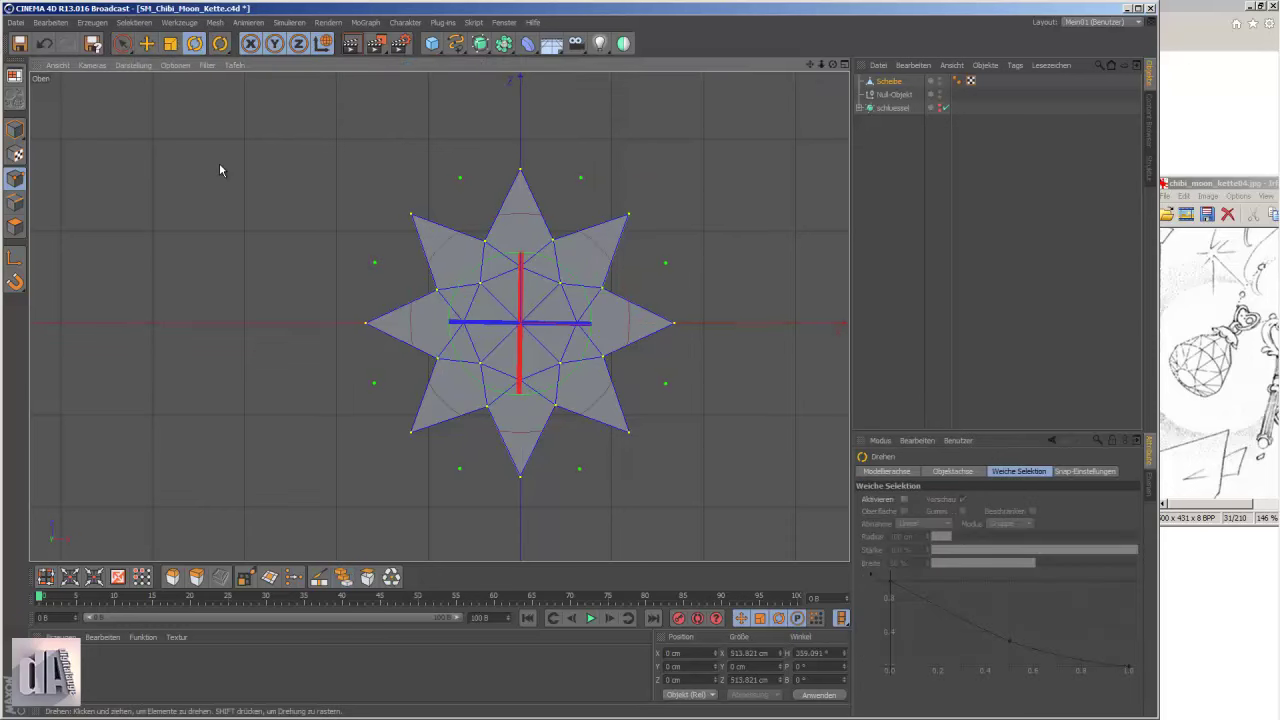
click(250, 580)
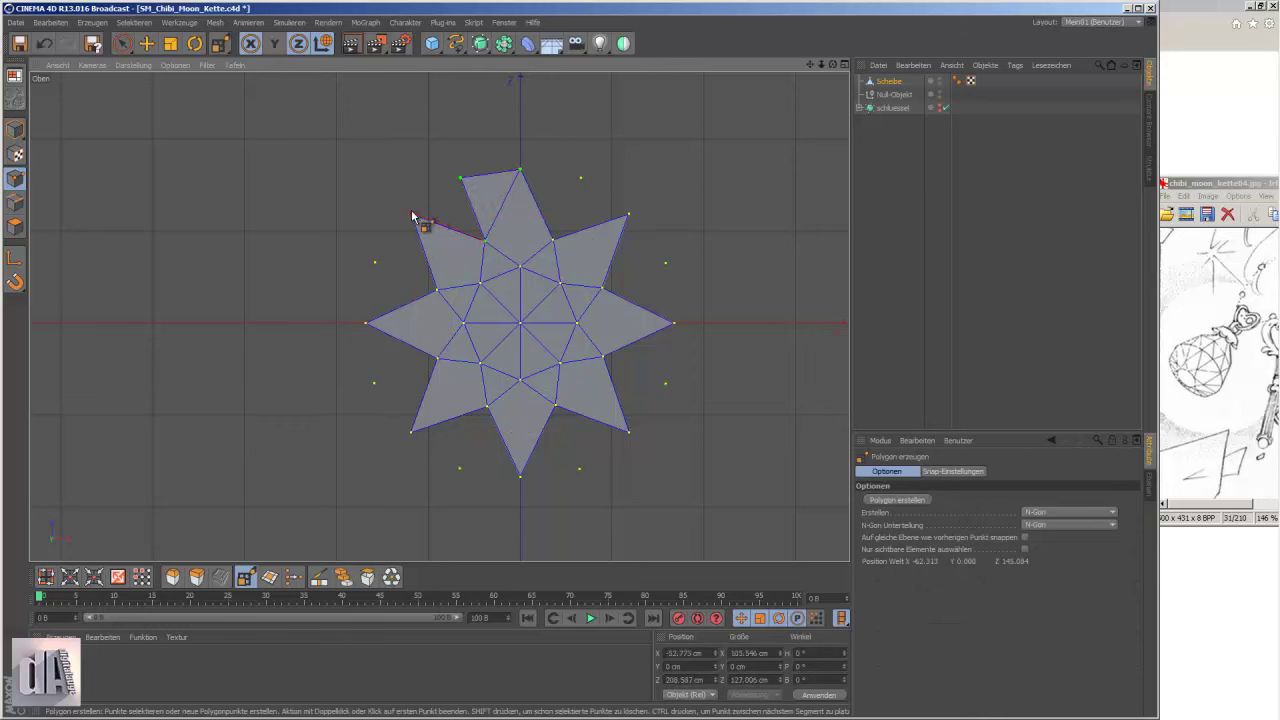
click(376, 384)
click(411, 432)
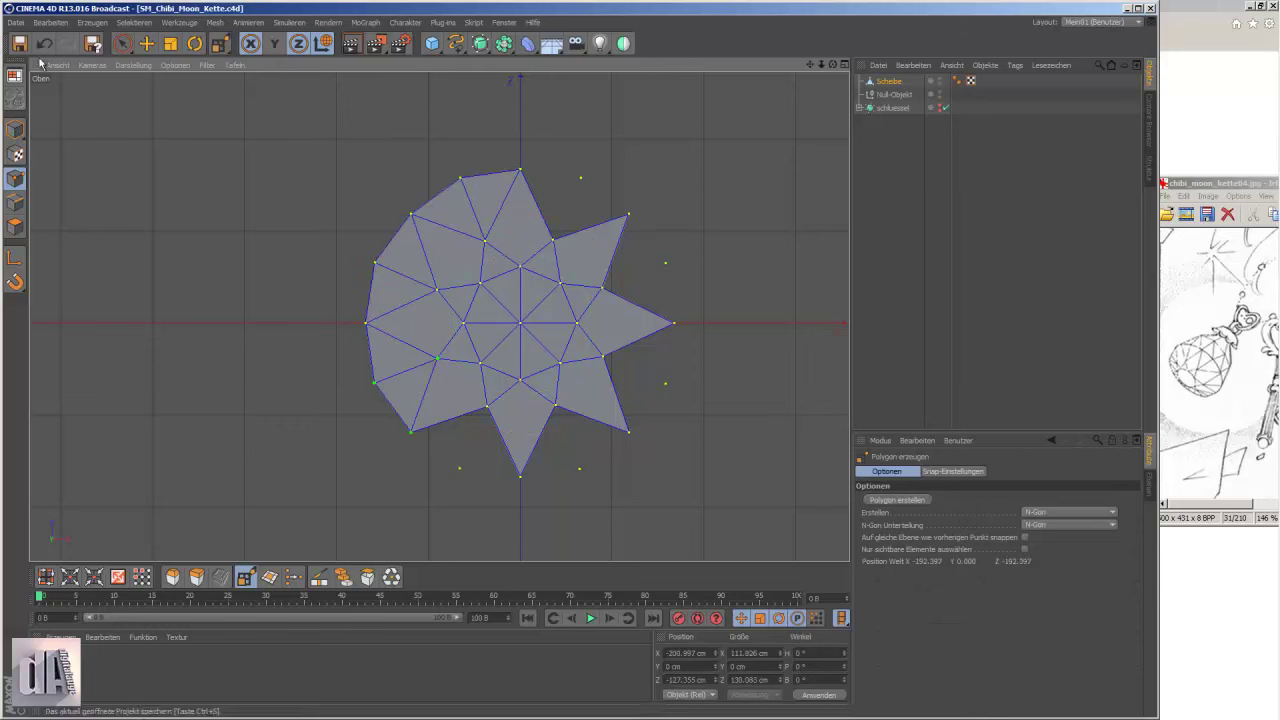
click(487, 407)
click(556, 408)
click(603, 357)
click(628, 432)
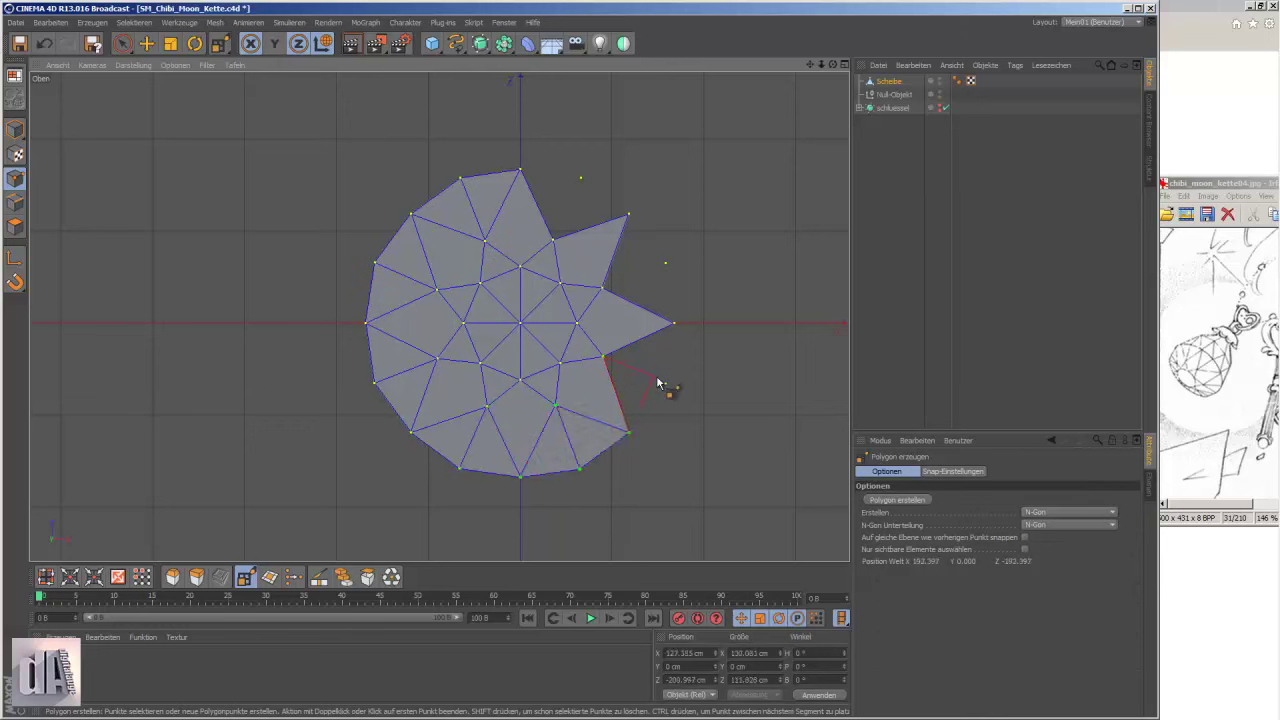
click(551, 240)
click(520, 170)
click(581, 179)
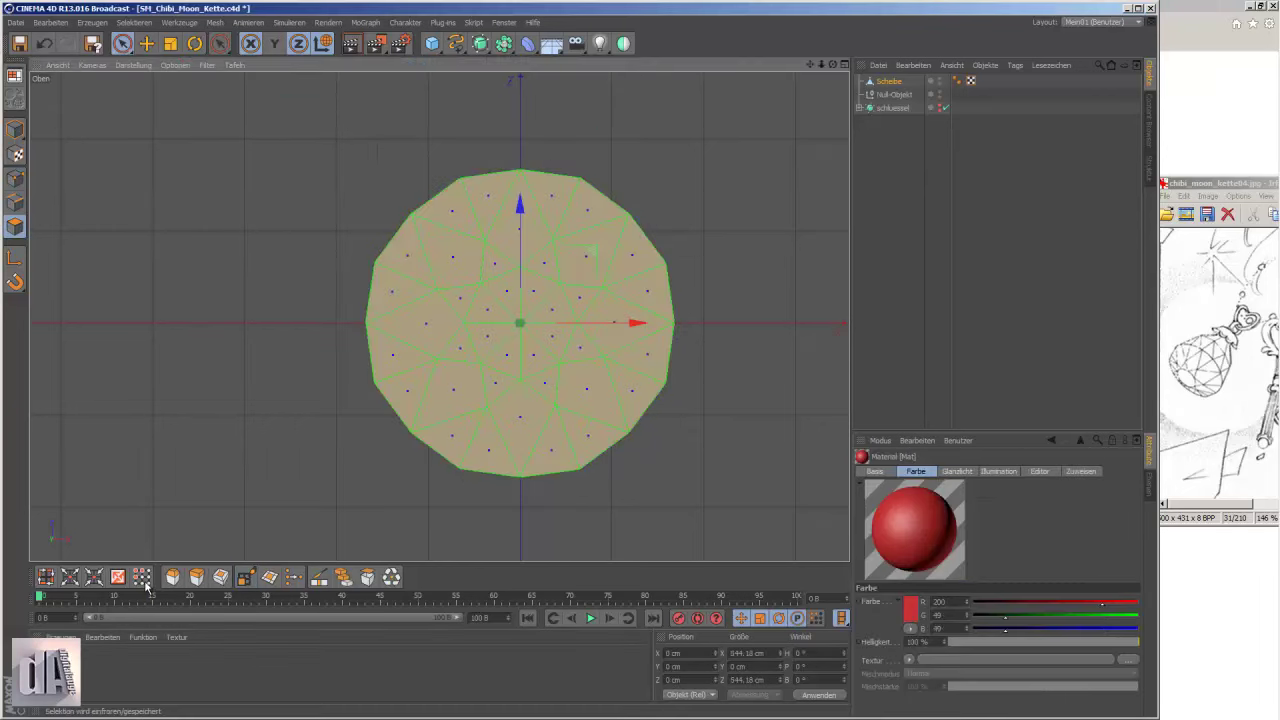
- Try the faceted disc's mesh commands, such as Un-triangulieren
right_click(210, 288)
right_click(630, 288)
click(707, 288)
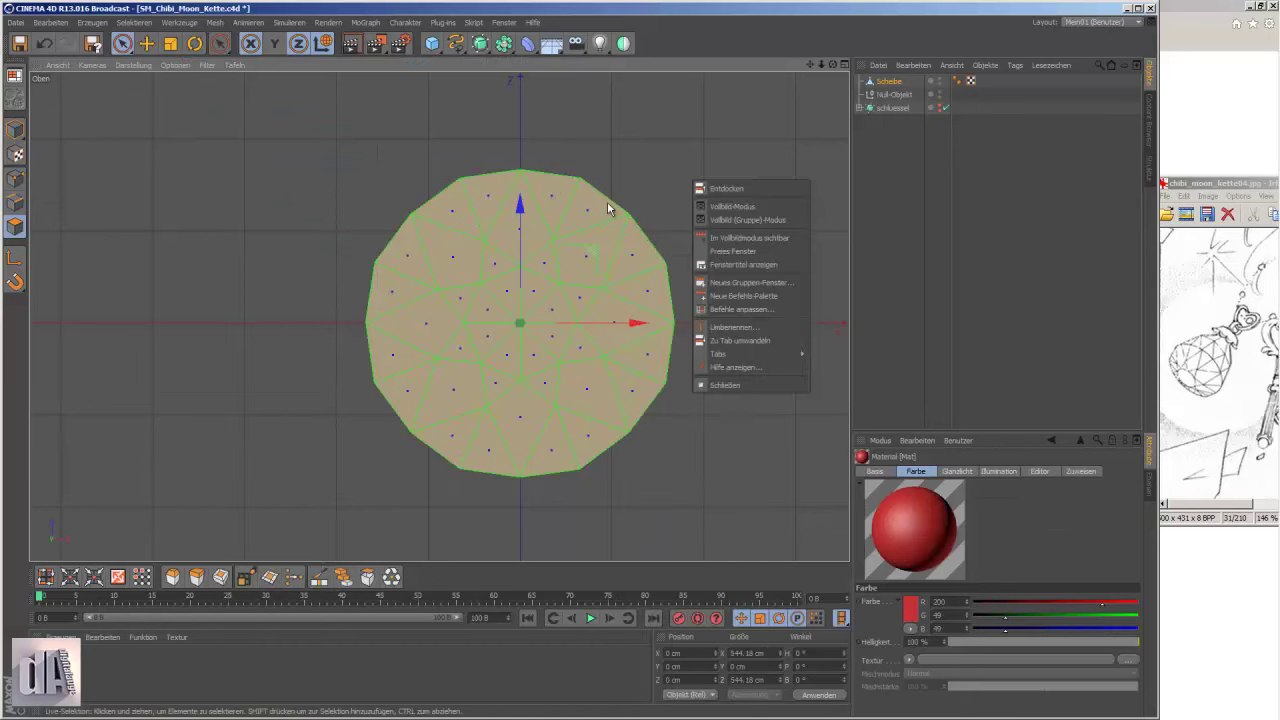
right_click(576, 289)
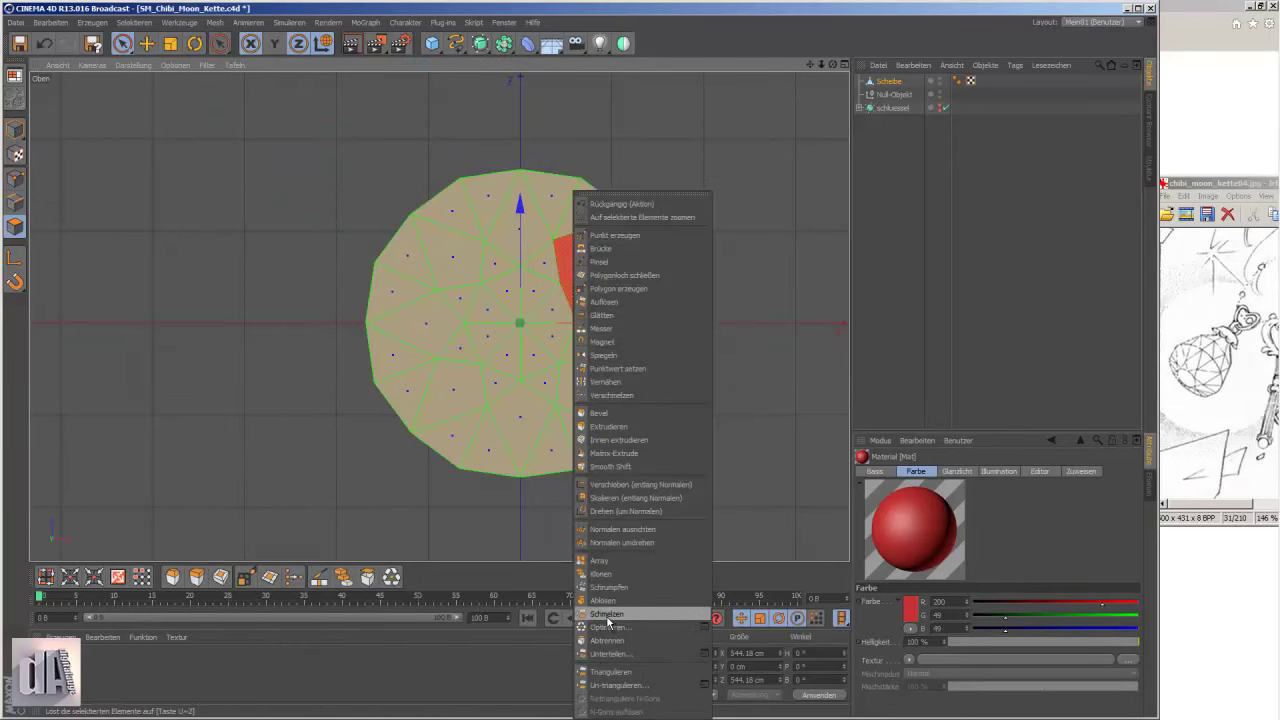
- Store Scheibe's polygons as a selection tag named Polygon-Auswahl
click(903, 84)
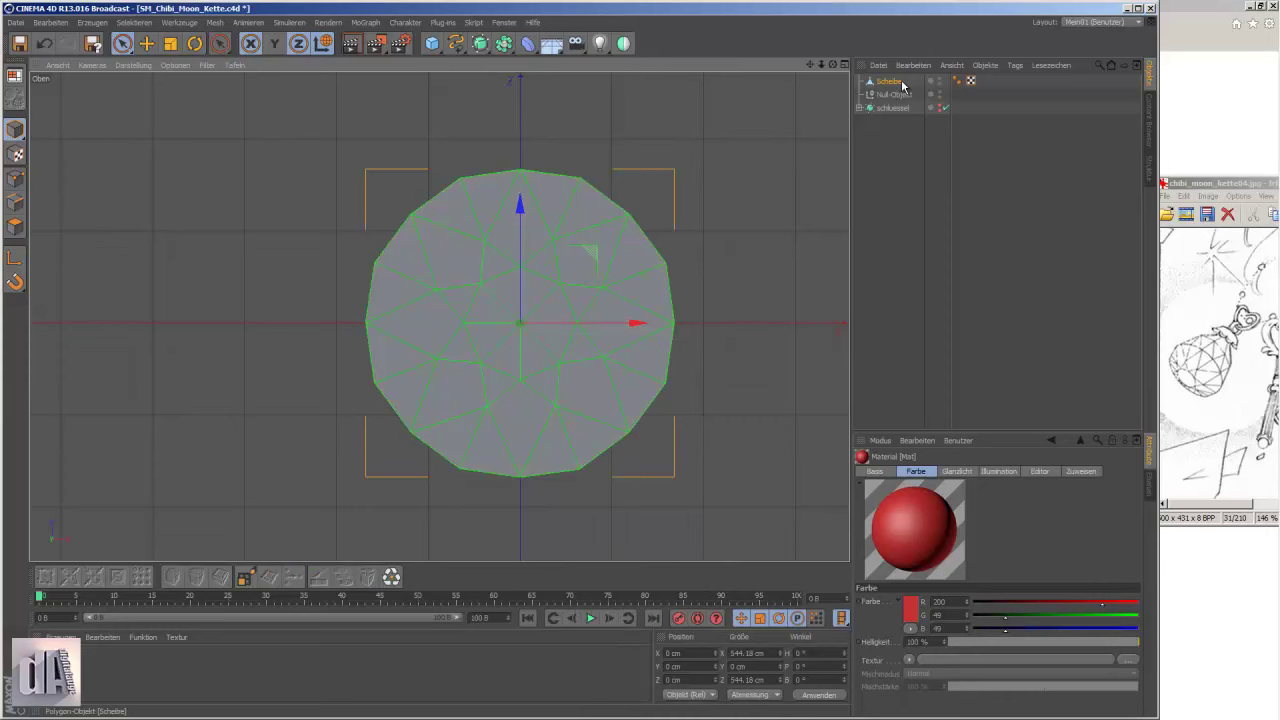
click(15, 226)
right_click(499, 193)
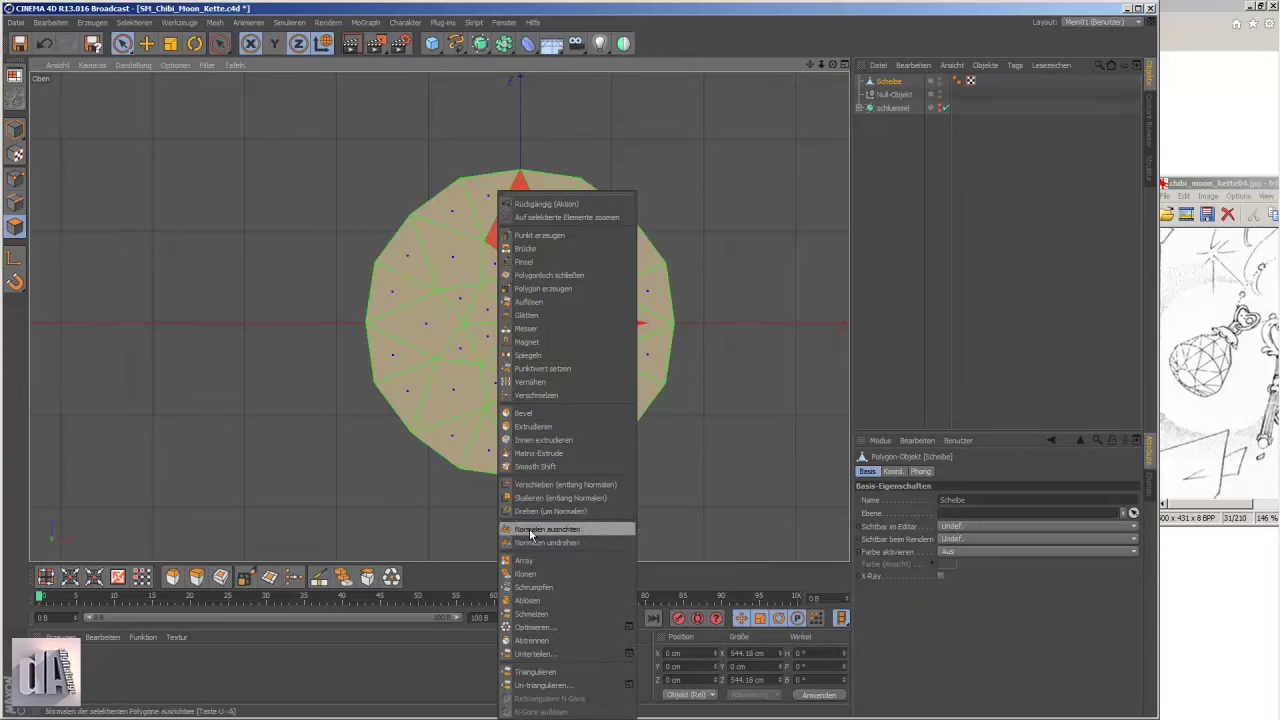
click(540, 440)
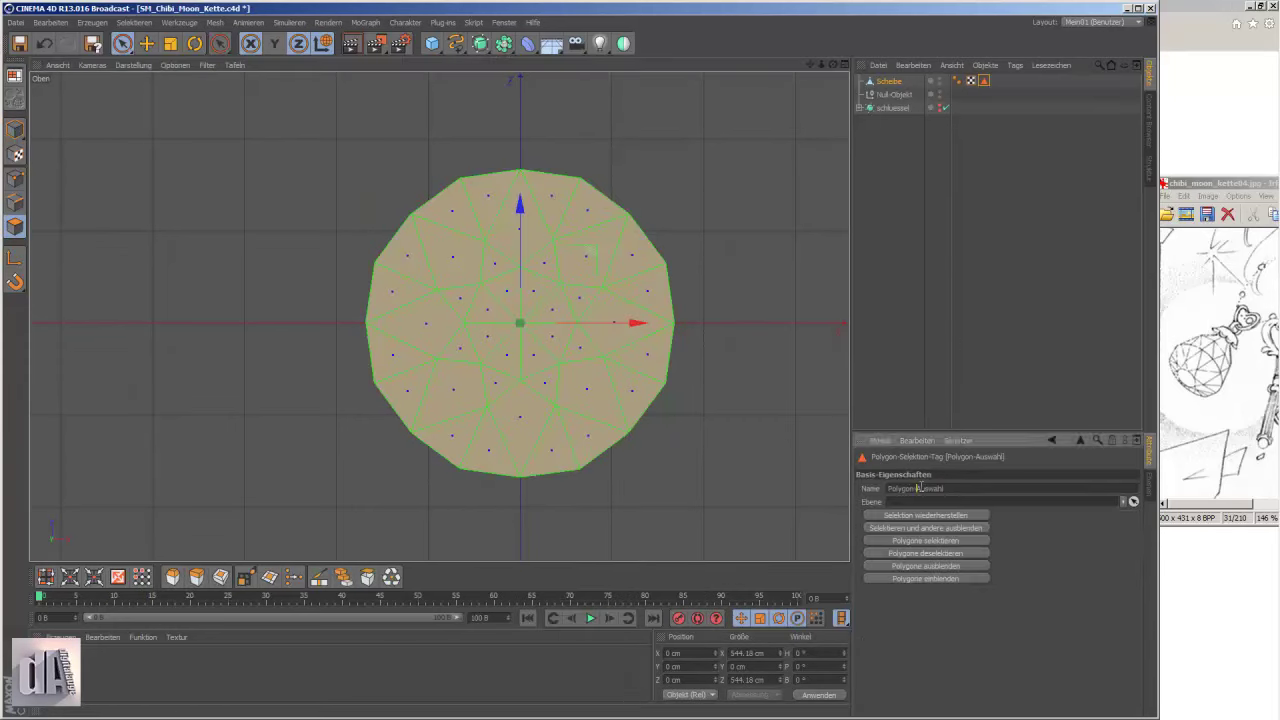
click(984, 88)
click(984, 88)
- Put Scheibe in point editing mode with freehand selection
right_click(566, 192)
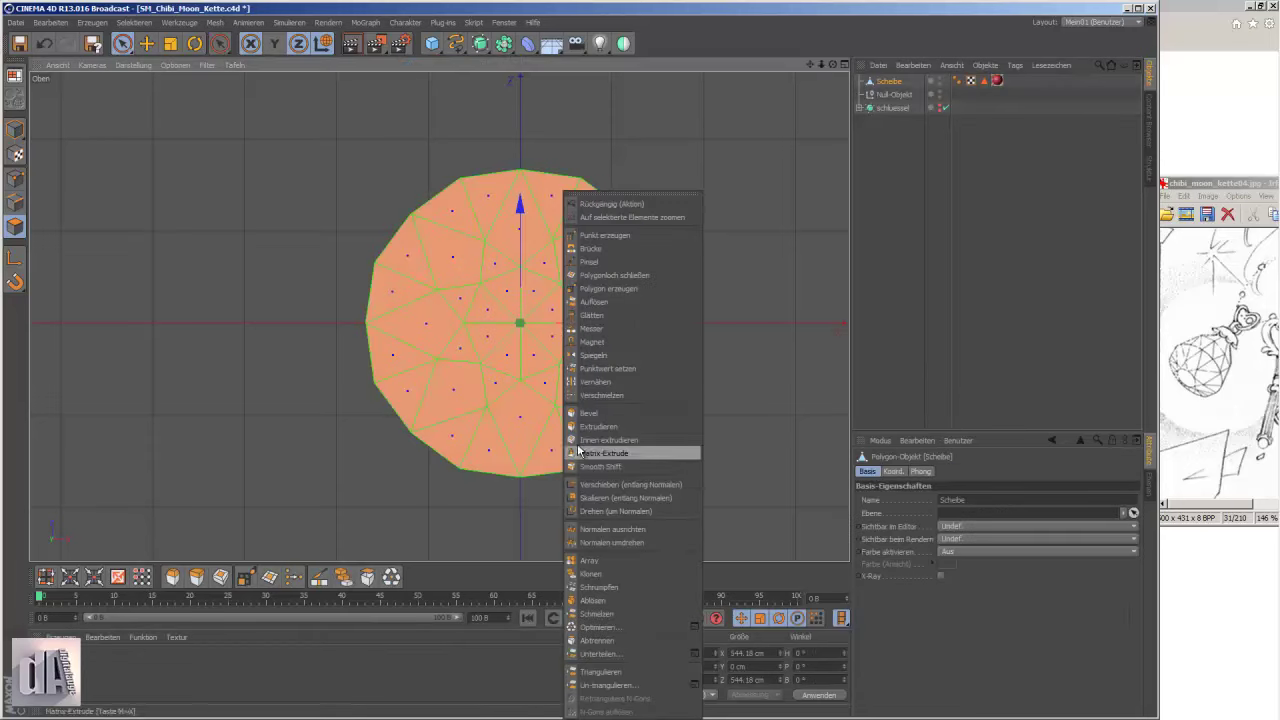
click(800, 209)
key(Return)
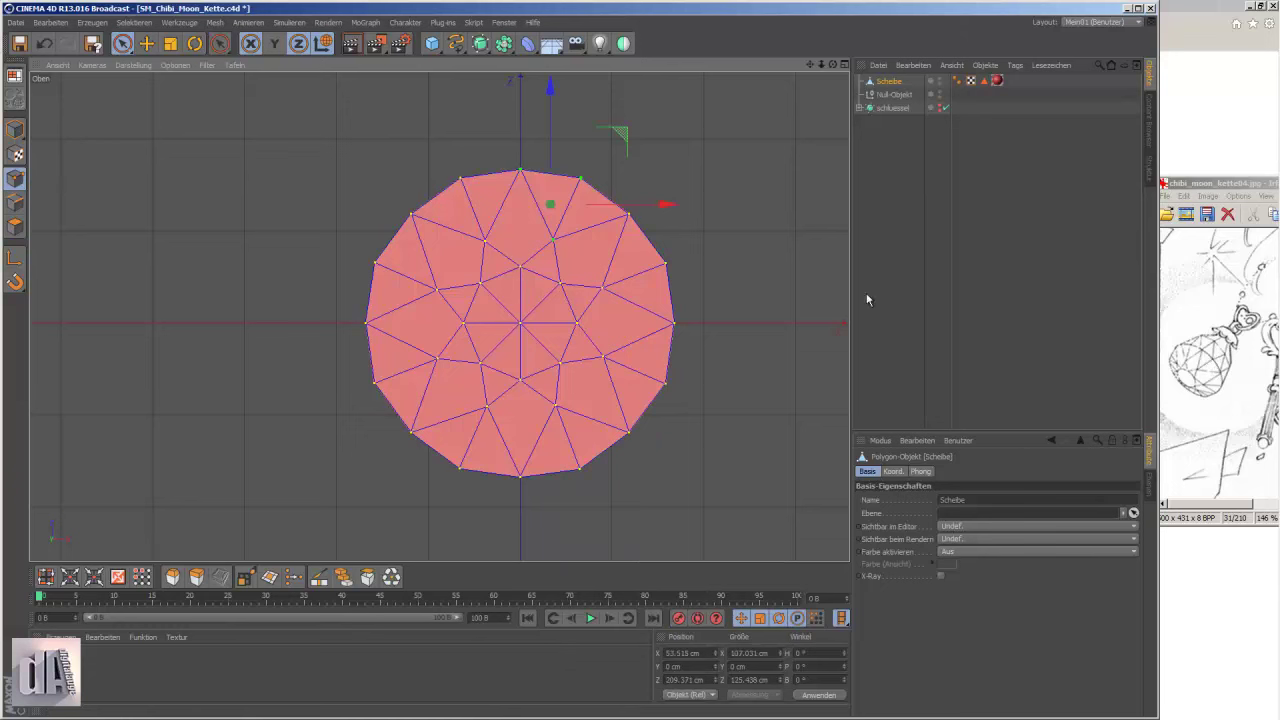
key(u)
key(l)
click(123, 45)
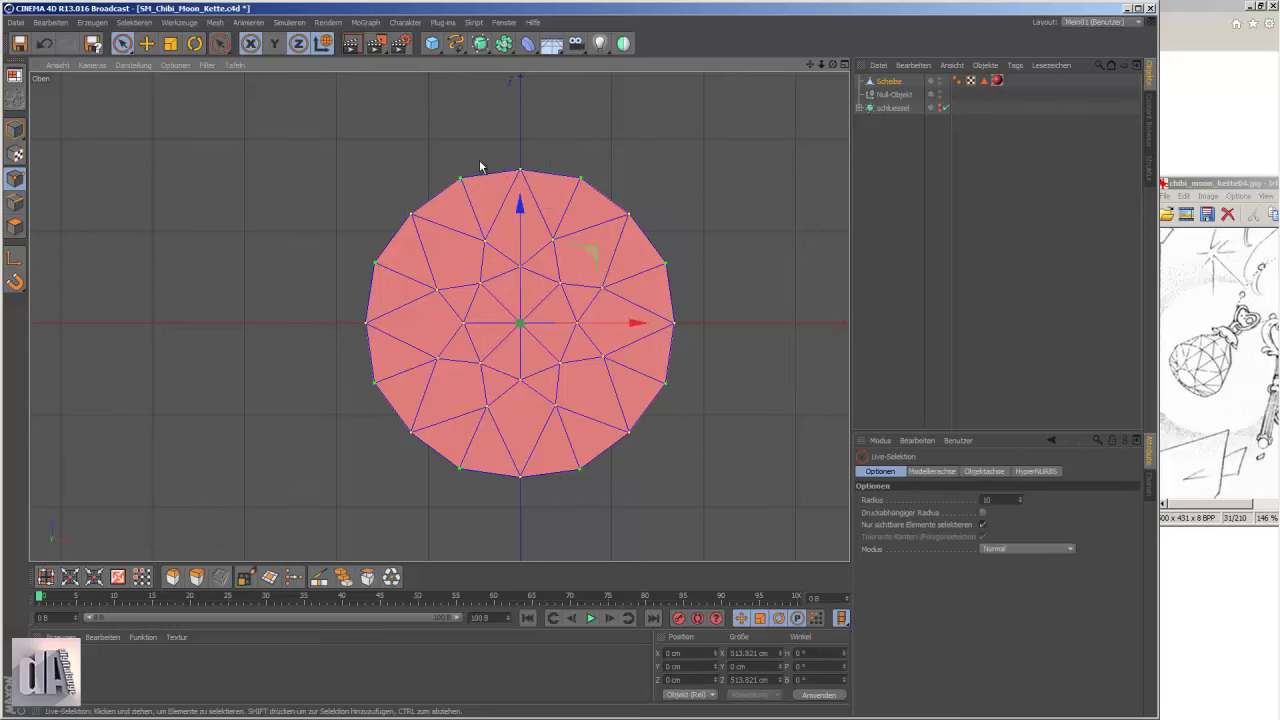
click(343, 577)
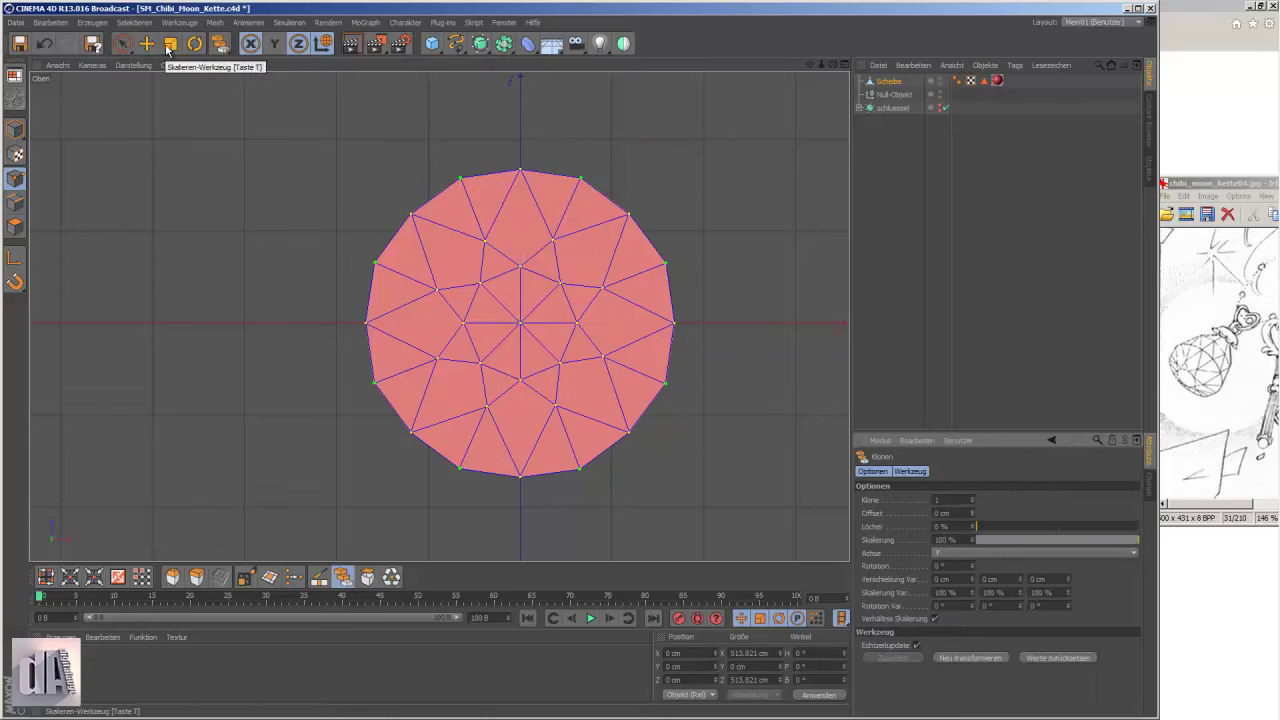
- Enlarge the red disc by about half with the Scale tool
click(168, 45)
drag(480, 330, 507, 325)
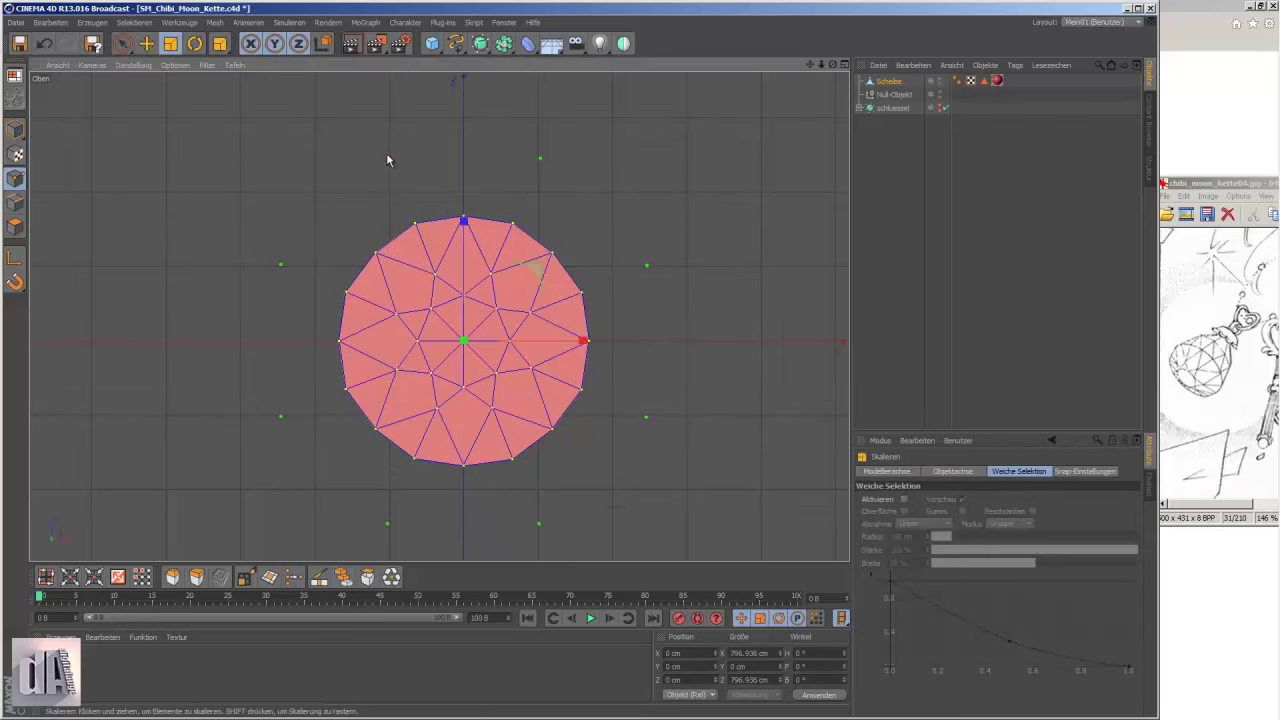
key(m)
key(e)
- Build an eight-sided ring of polygons around the disc on the surrounding grid points
click(463, 217)
click(388, 158)
click(540, 158)
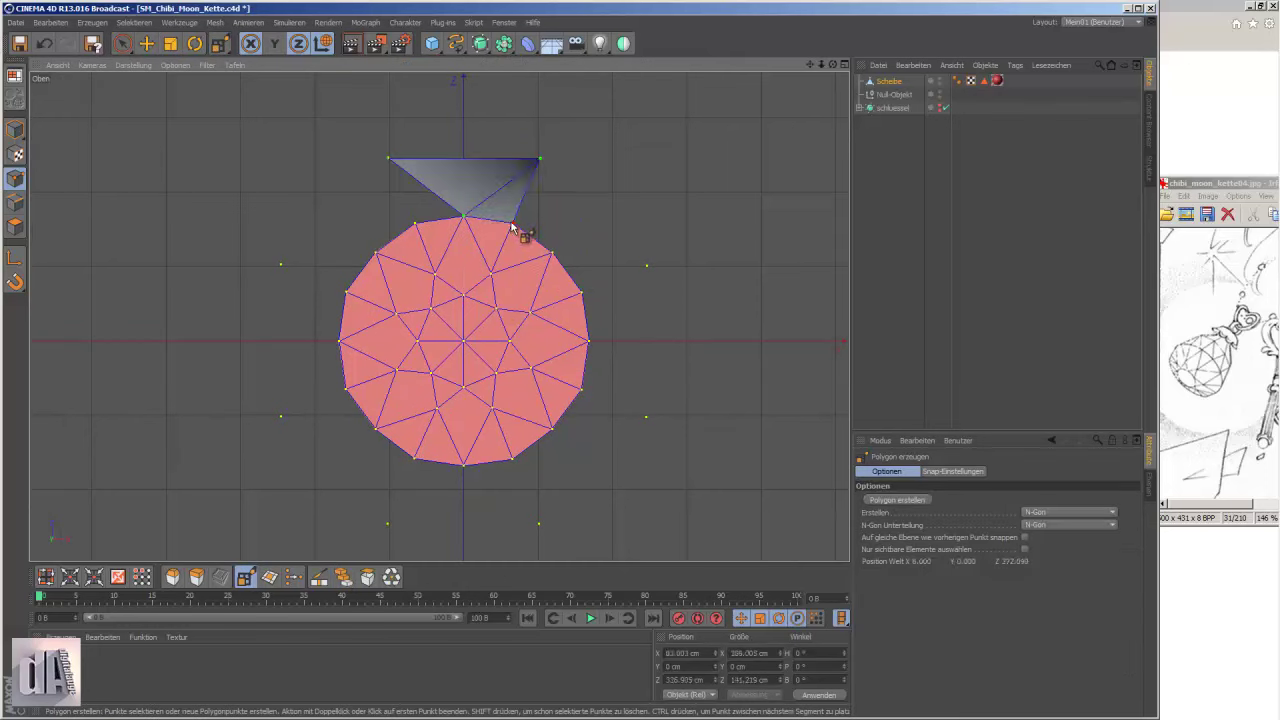
click(647, 265)
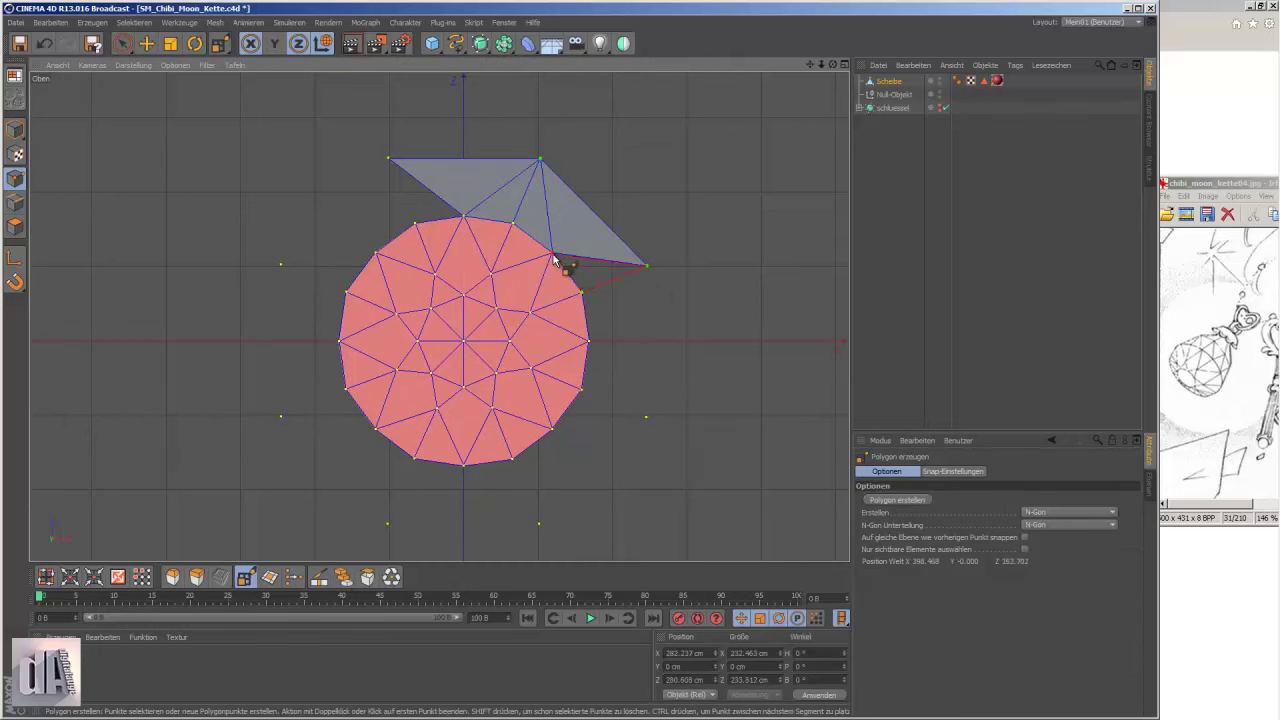
click(646, 416)
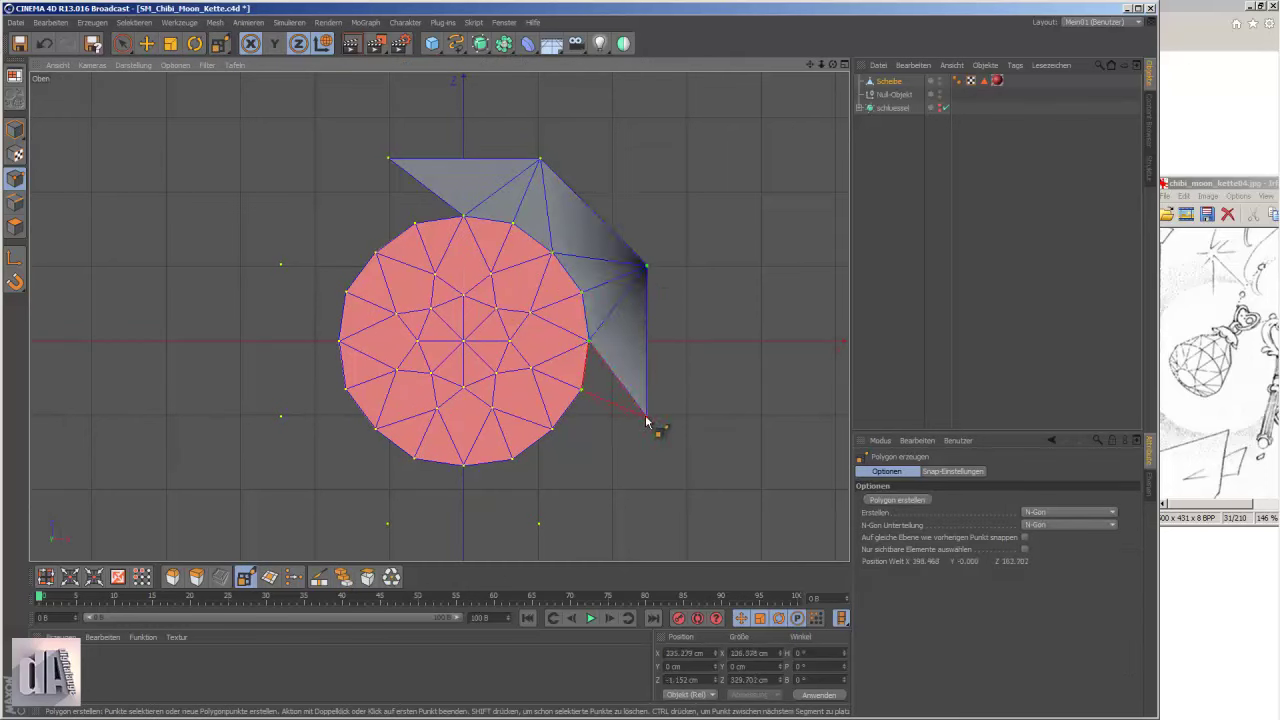
click(538, 522)
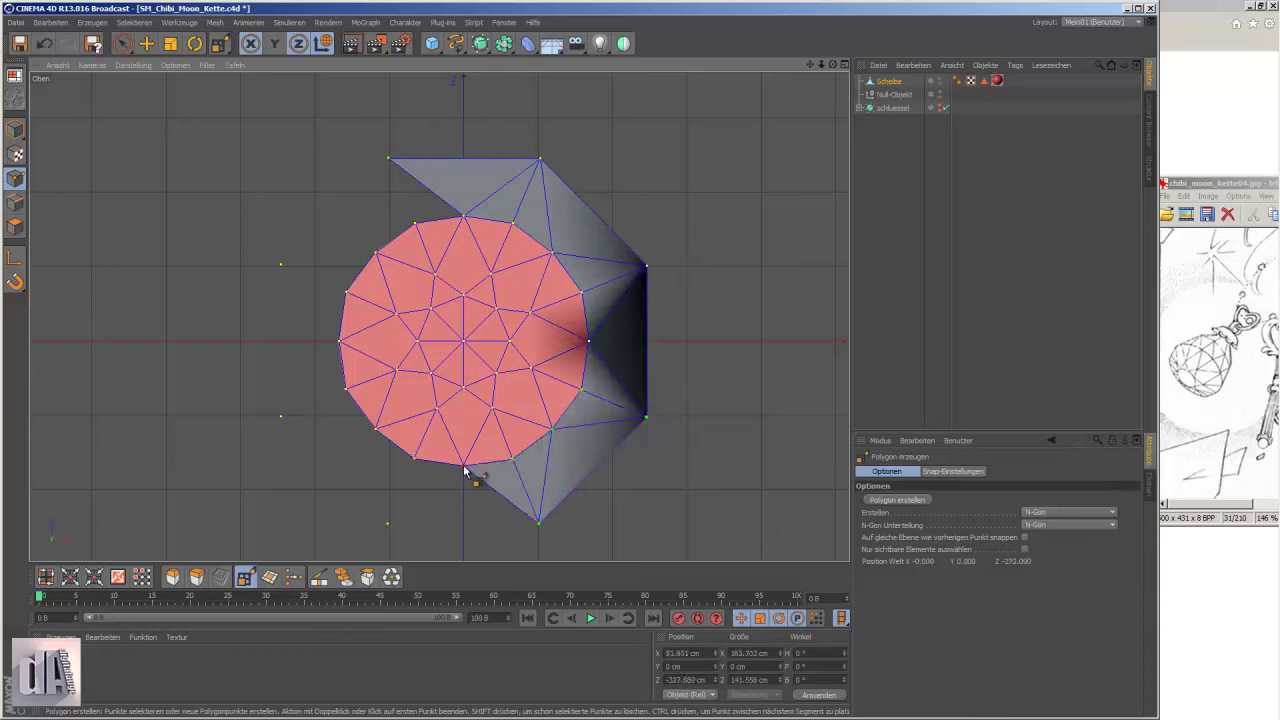
click(388, 522)
click(282, 417)
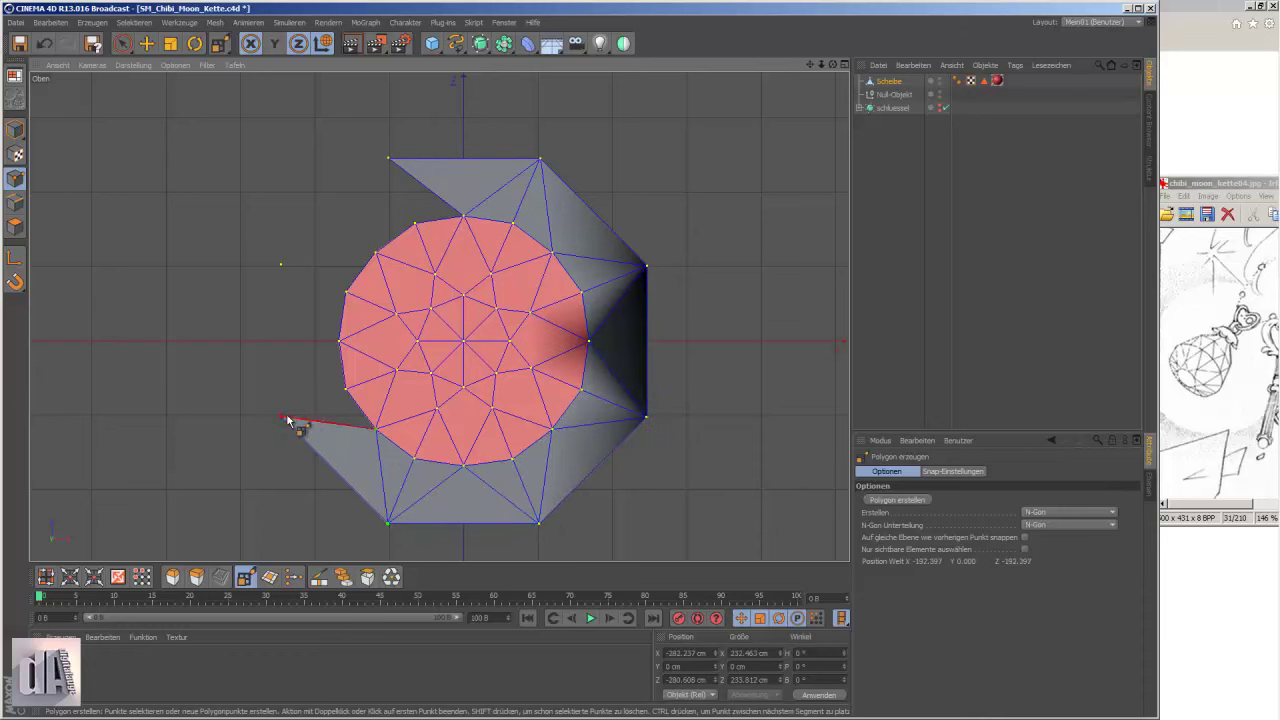
click(281, 265)
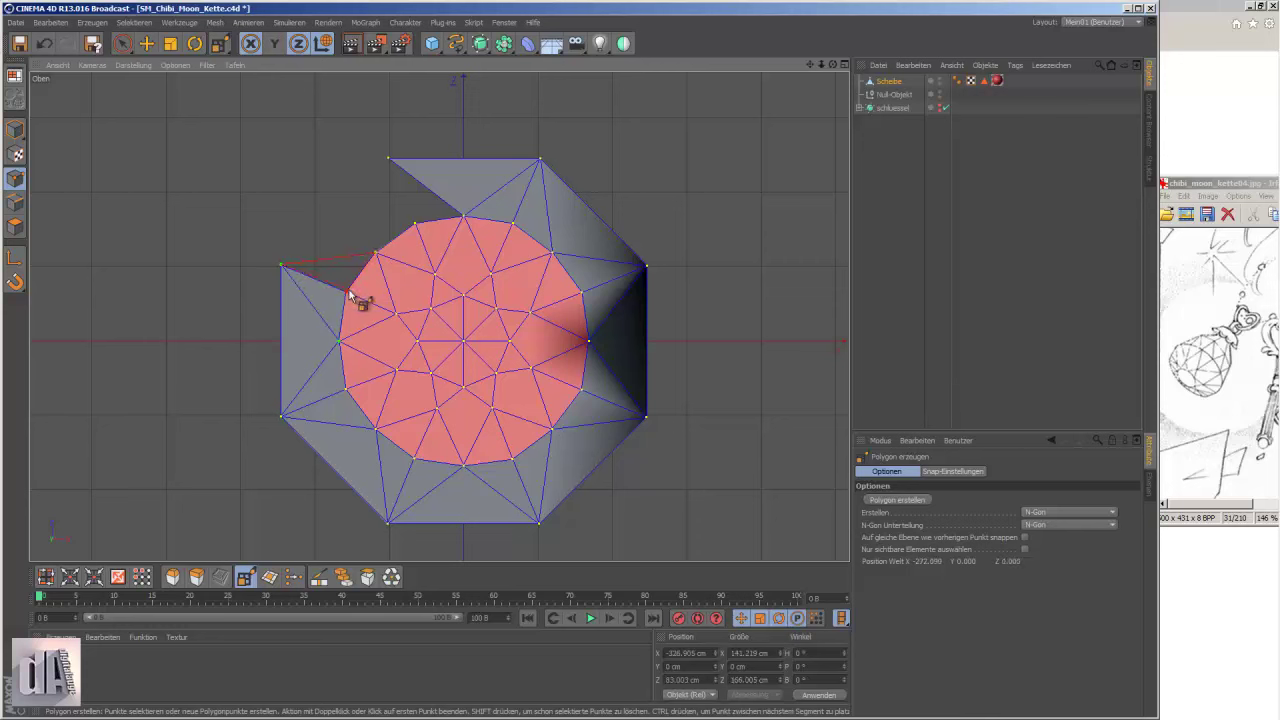
click(388, 160)
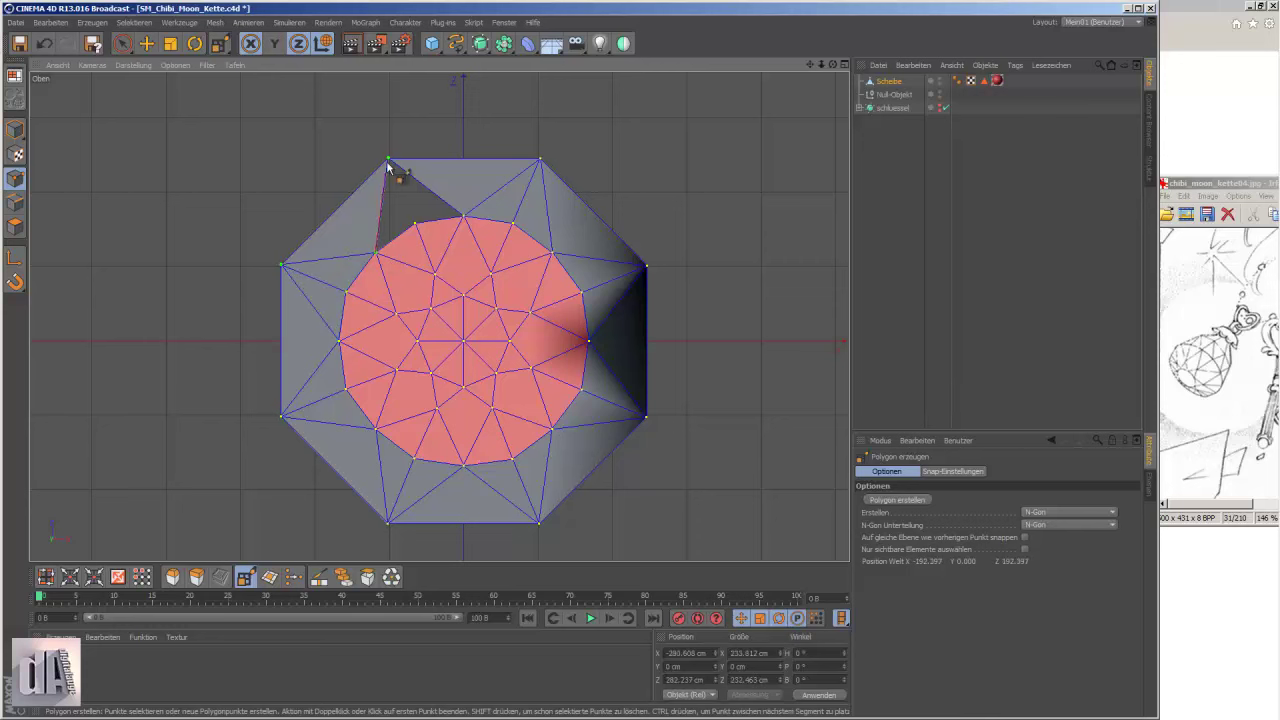
- Check the new ring in perspective, then return to top view in point editing
click(14, 226)
key(F1)
right_click(528, 366)
click(610, 627)
key(F2)
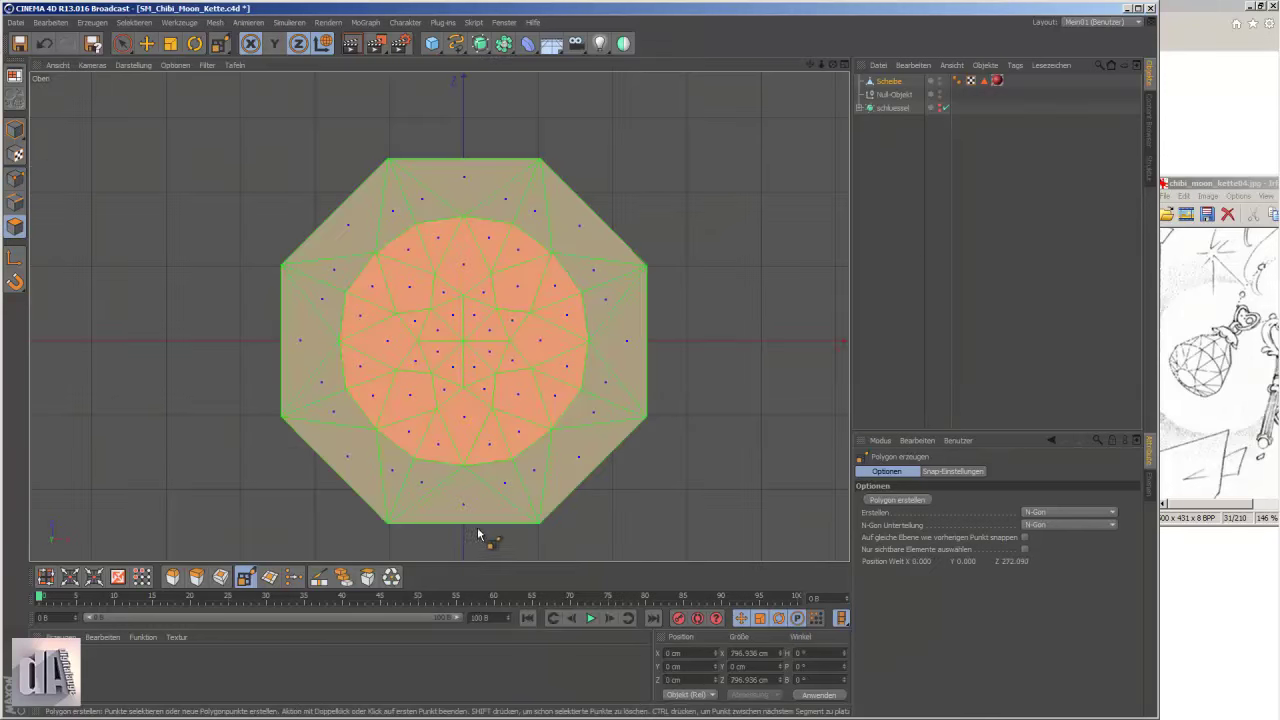
key(space)
click(14, 178)
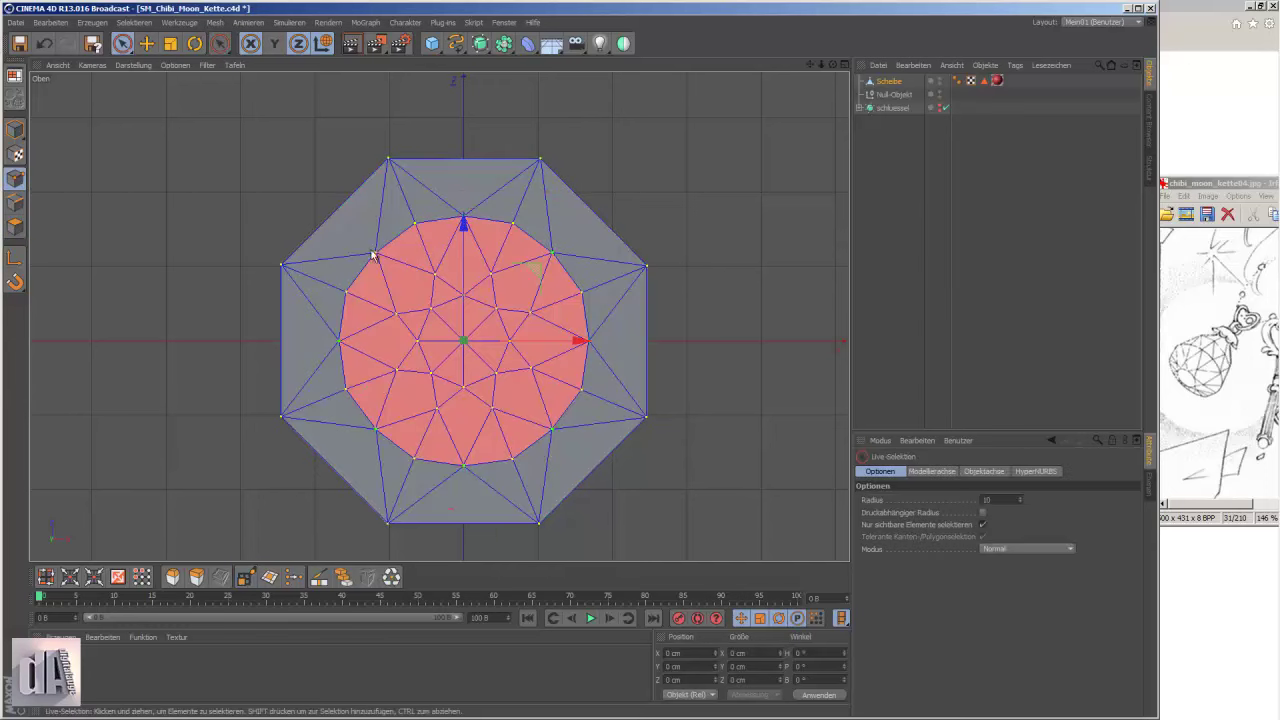
- Zoom out and build the top, upper-right and right star-tip triangles
key(t)
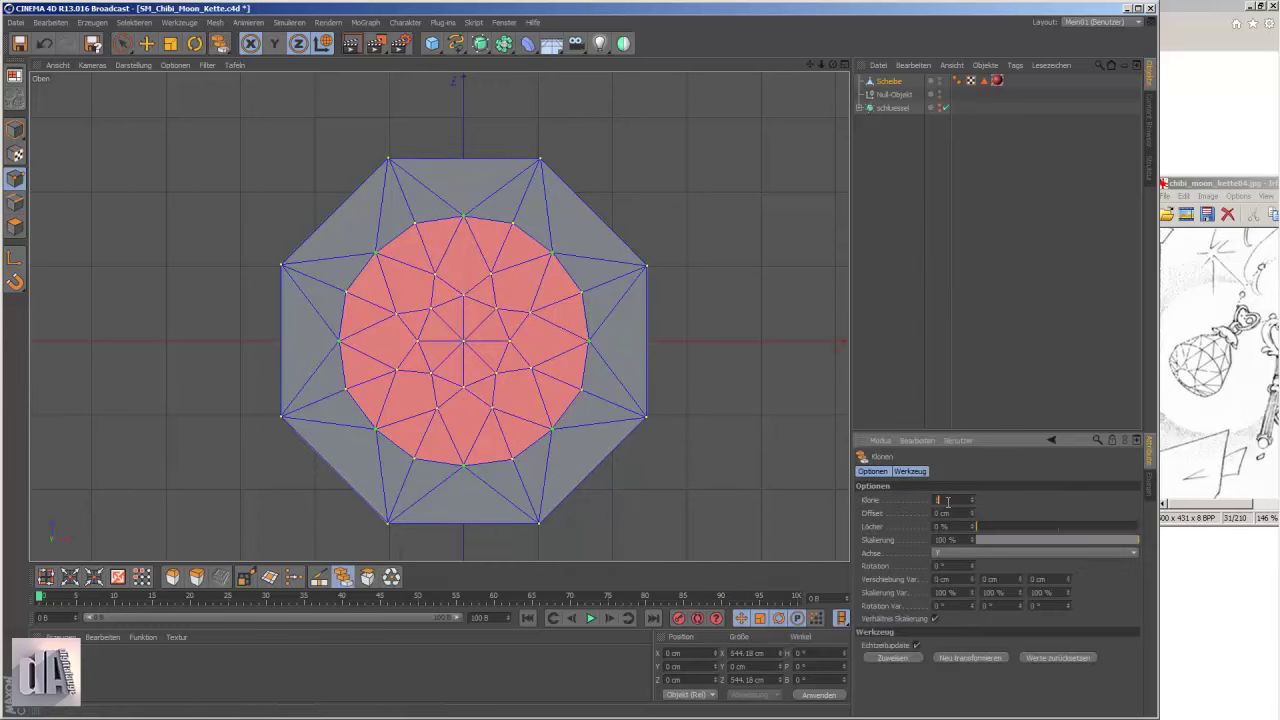
scroll(85, 255, down, 2)
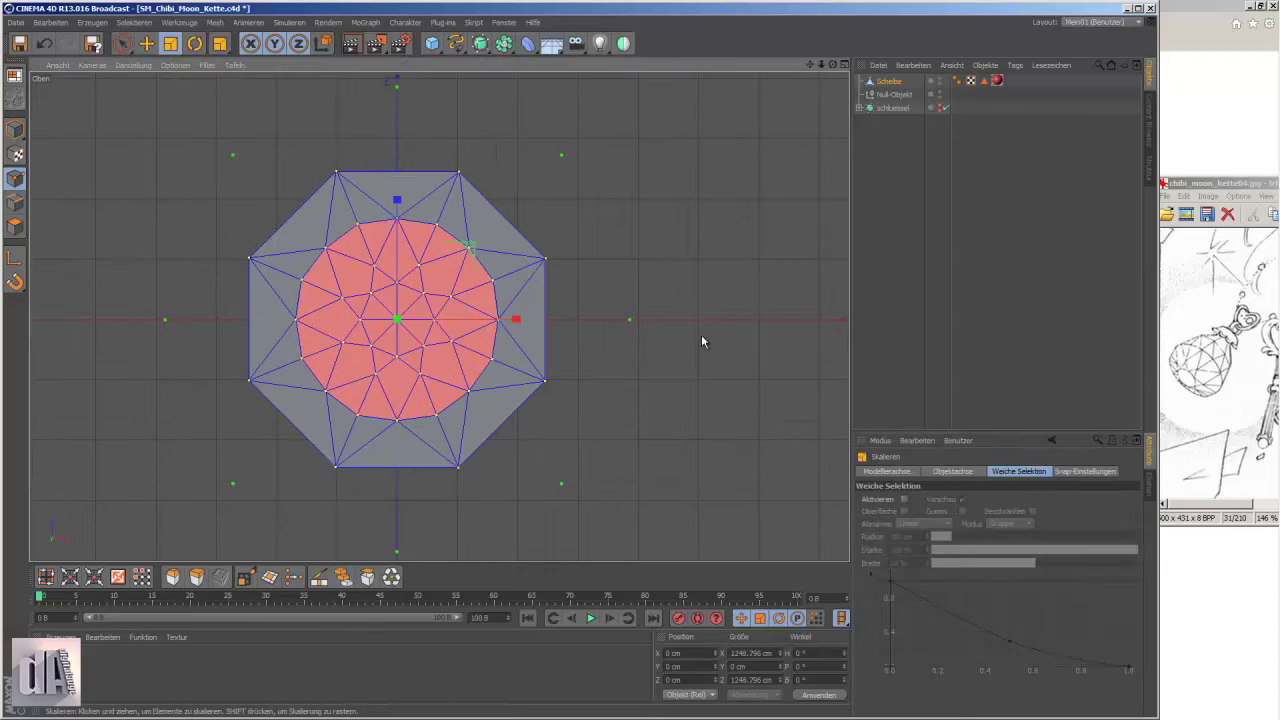
key(m)
key(e)
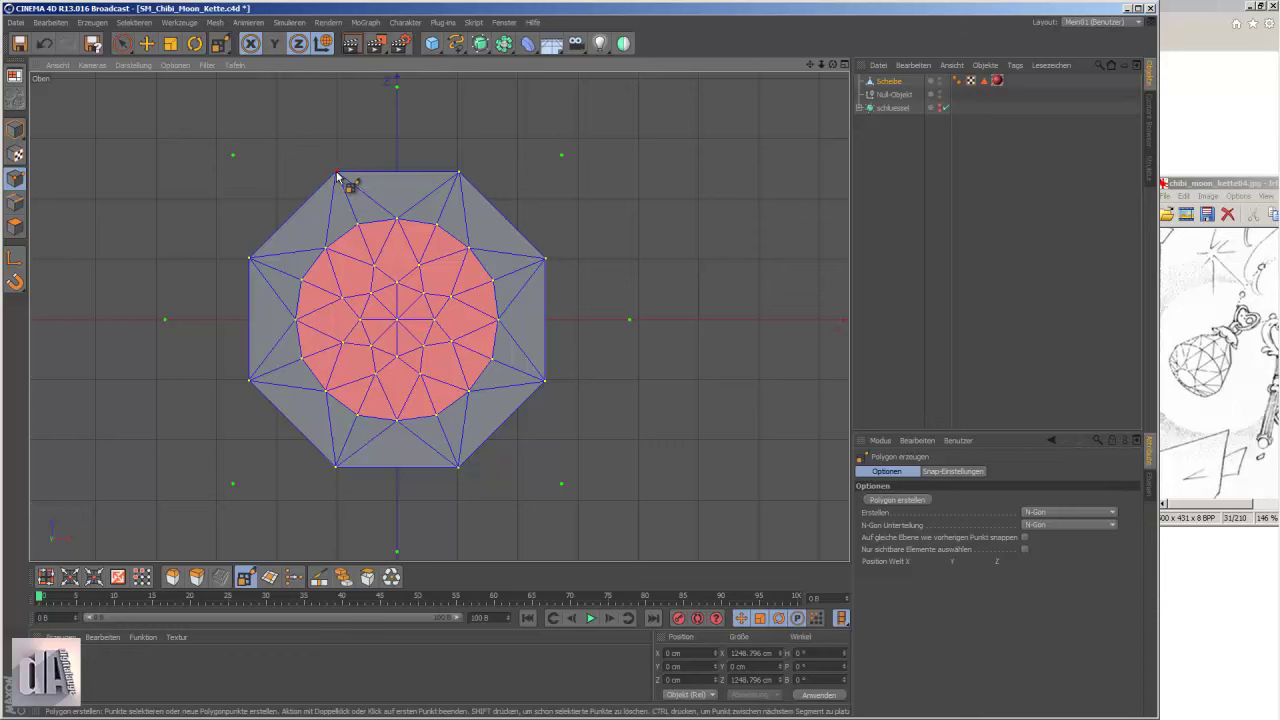
double_click(458, 172)
click(561, 155)
double_click(545, 259)
click(628, 320)
double_click(545, 380)
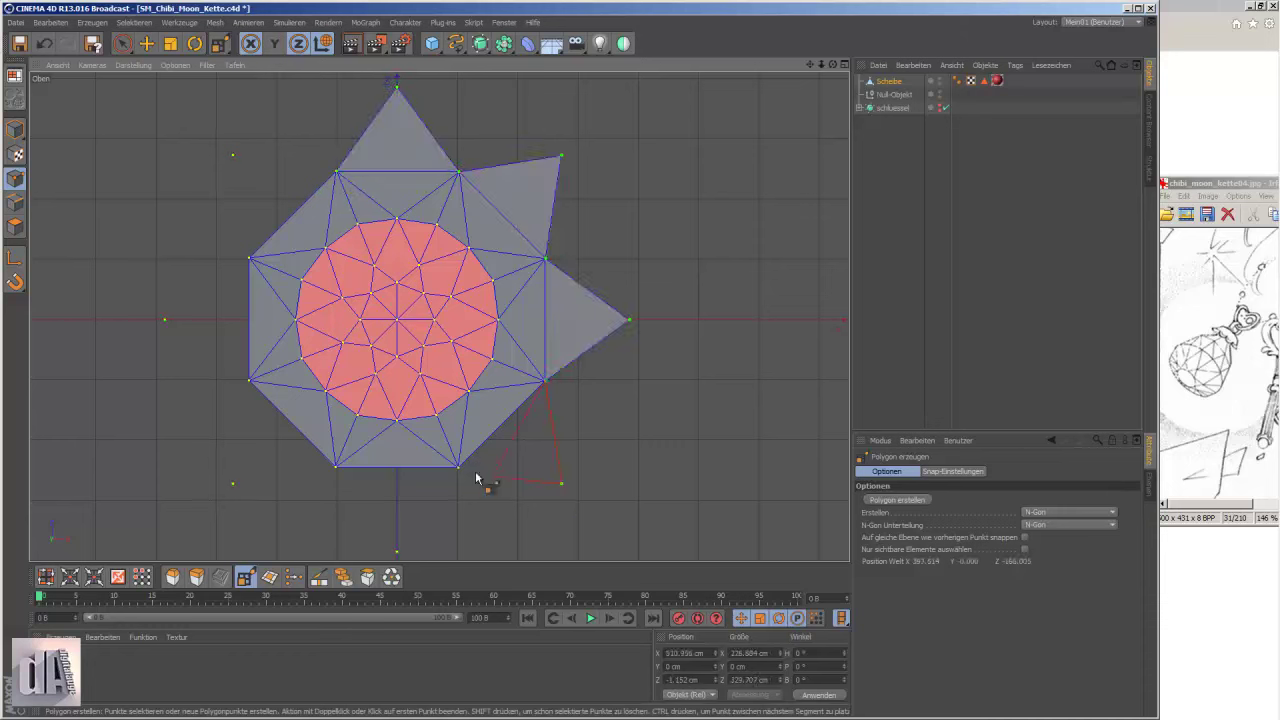
- Build the lower-right, bottom, lower-left and upper-left star-tip triangles
double_click(458, 467)
double_click(336, 467)
click(233, 484)
double_click(249, 380)
click(164, 320)
double_click(249, 259)
click(233, 155)
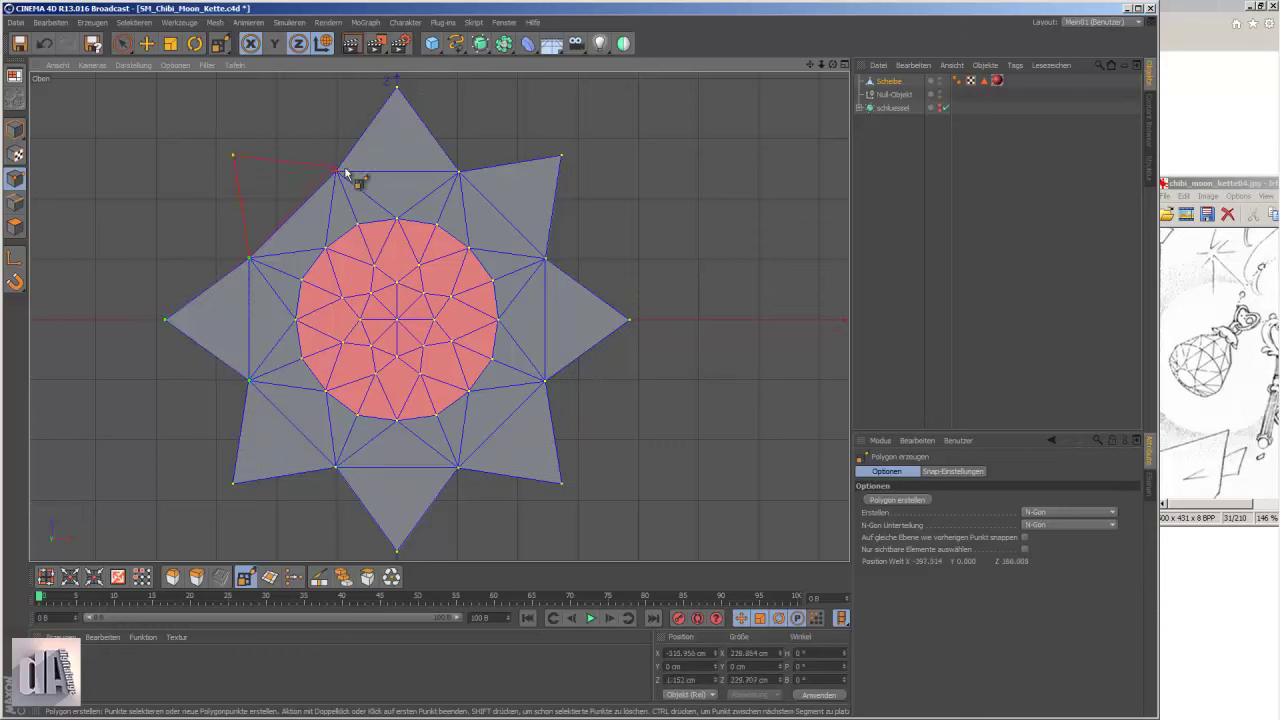
key(space)
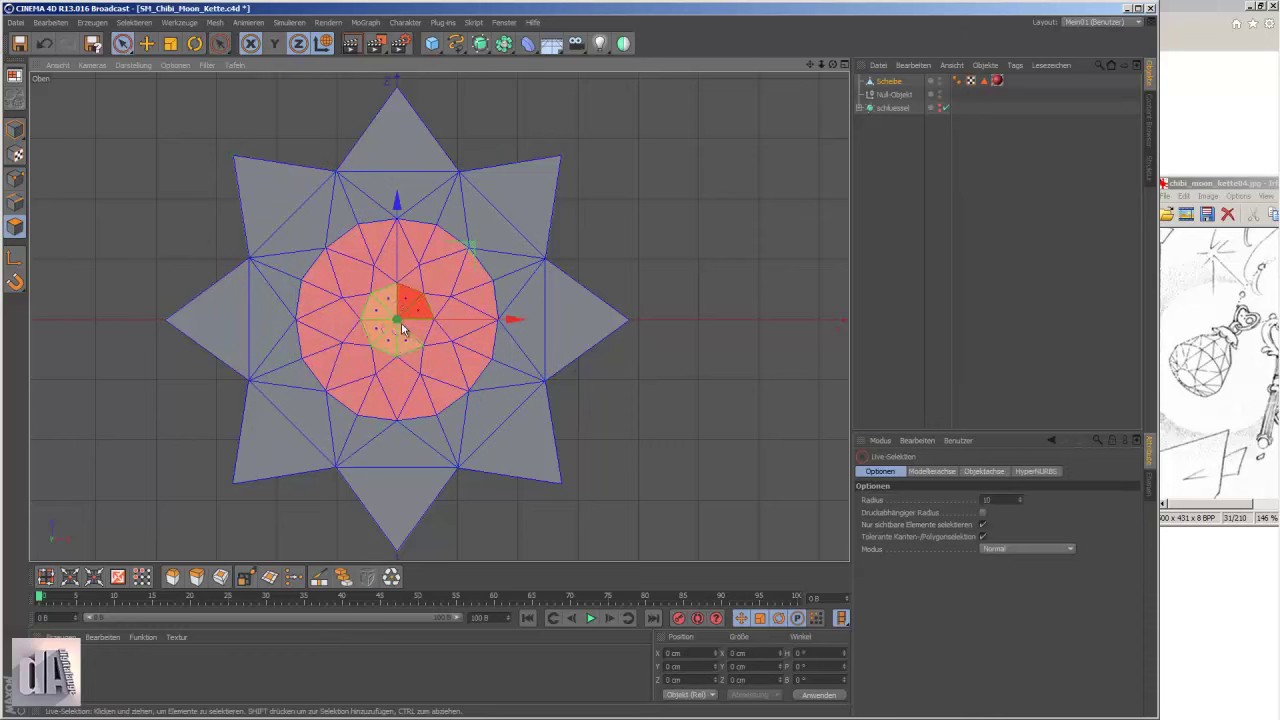
- Inspect the star from side, perspective, front and top views
key(F3)
mouse_move(521, 177)
alt+mouse_down()
mouse_move(407, 362)
mouse_move(523, 99)
mouse_move(558, 492)
mouse_move(264, 510)
mouse_move(777, 390)
mouse_move(470, 540)
mouse_move(261, 302)
mouse_move(40, 417)
mouse_move(617, 430)
mouse_move(403, 214)
mouse_move(749, 263)
mouse_move(620, 423)
mouse_move(526, 371)
mouse_move(343, 314)
mouse_move(624, 299)
alt+mouse_up()
key(F1)
key(F4)
key(F2)
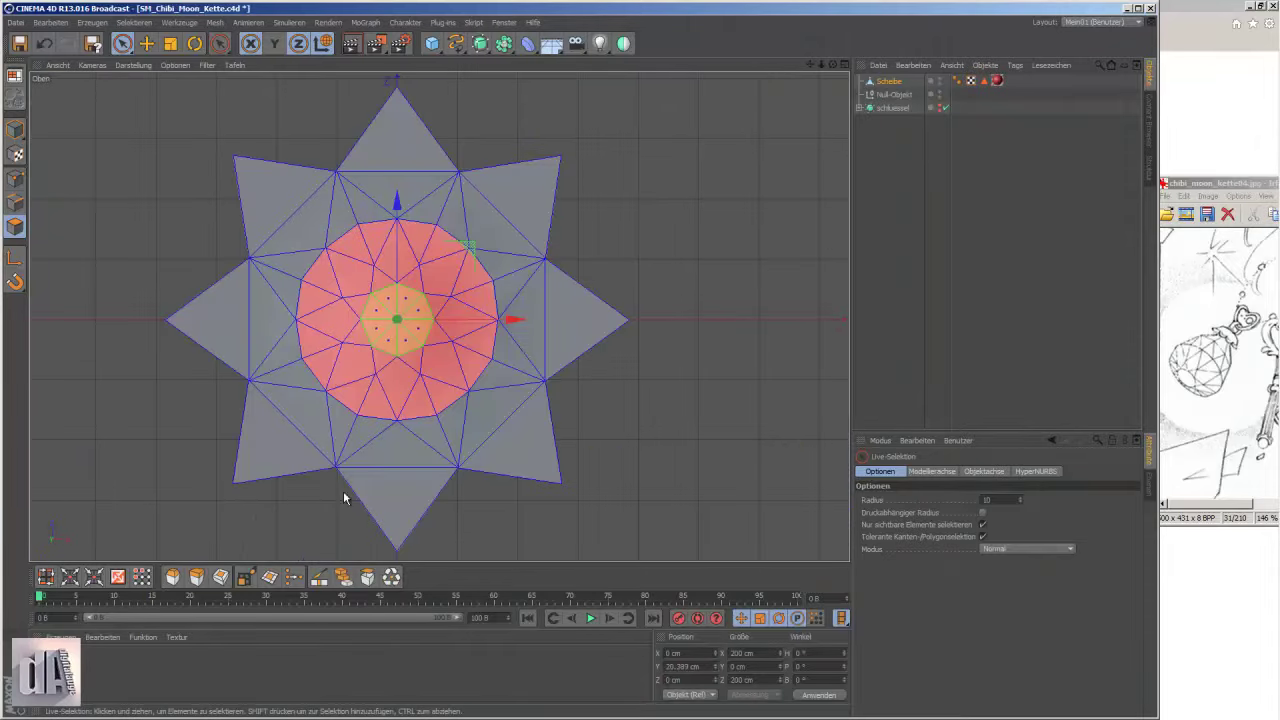
key(F4)
key(F2)
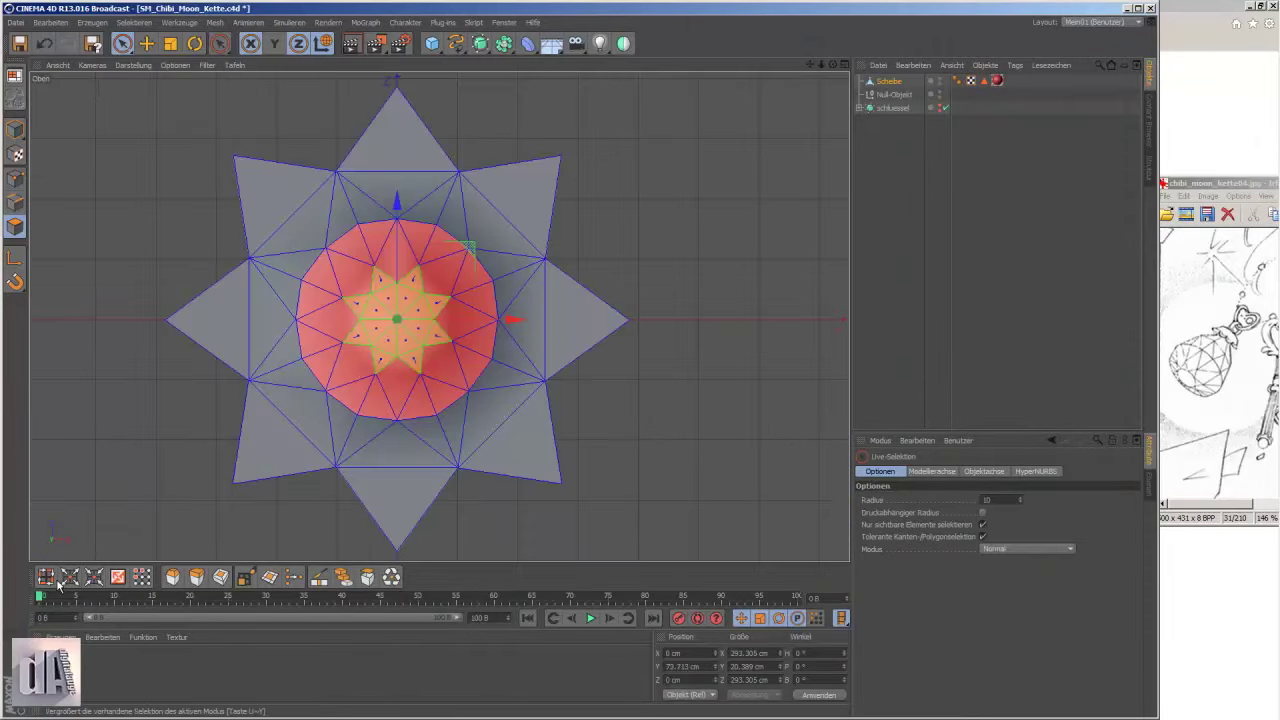
key(F3)
key(F1)
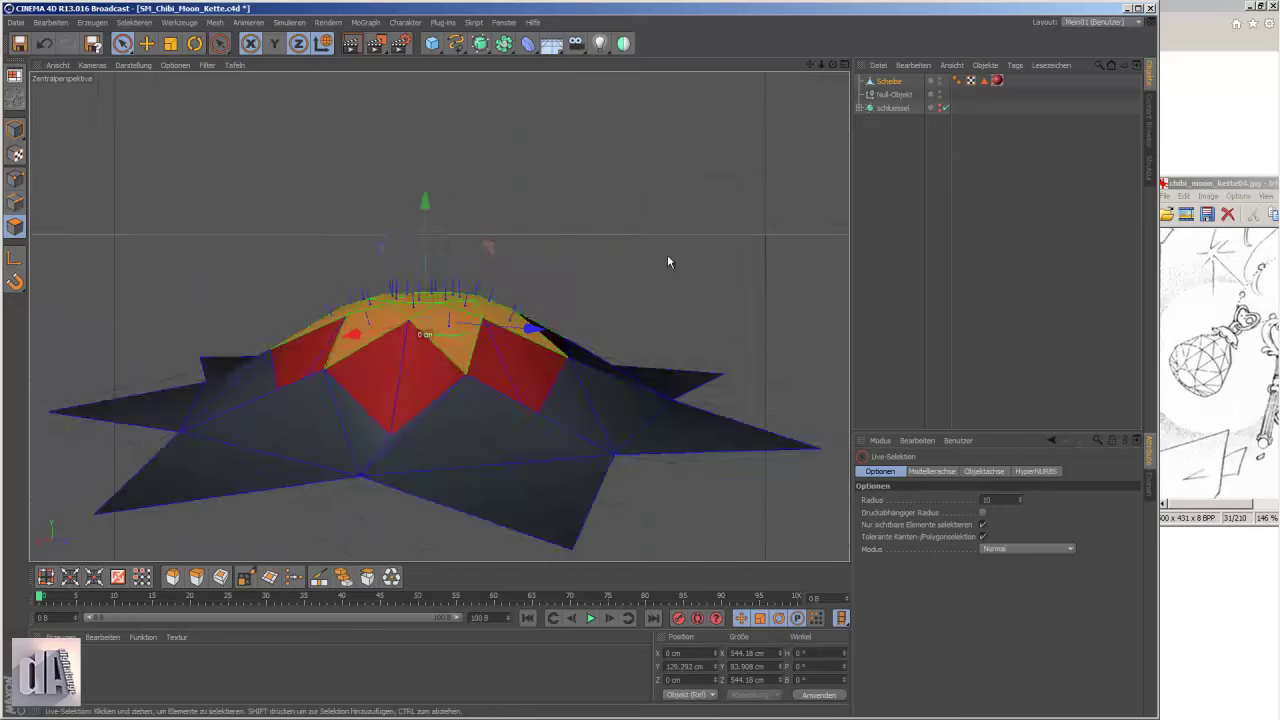
- Select the star's lower points in point editing mode
click(83, 582)
key(F3)
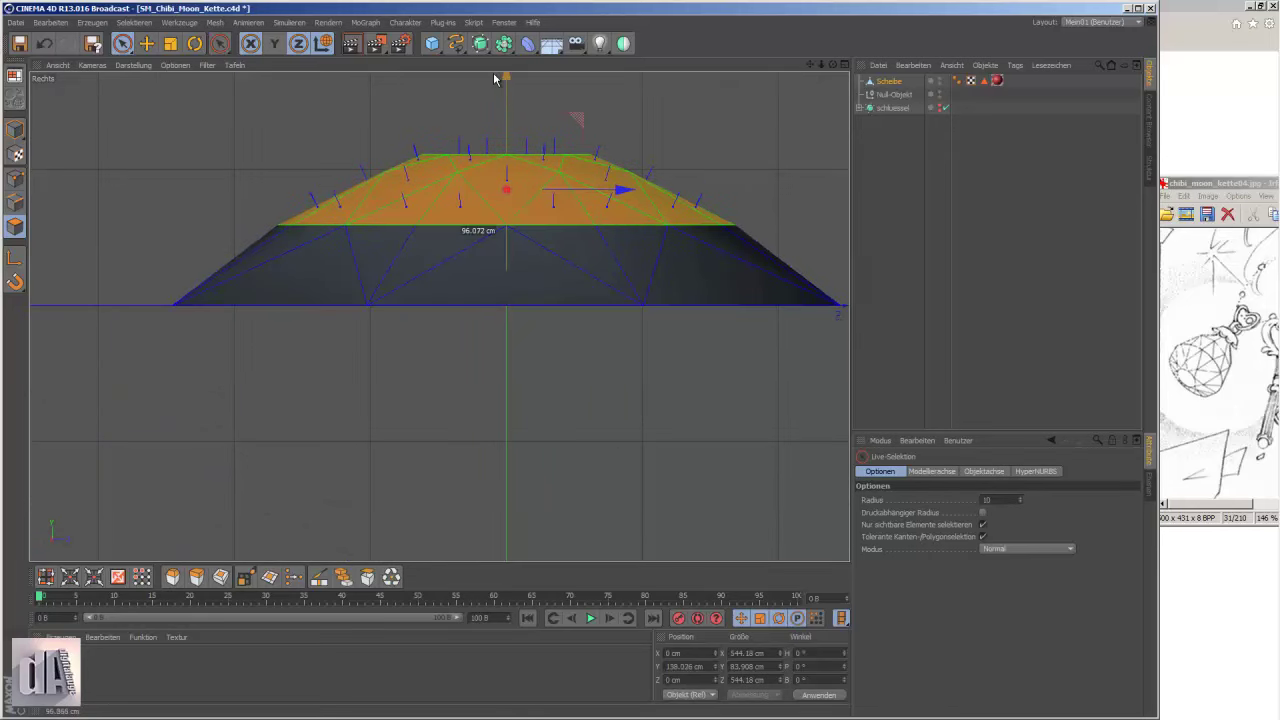
key(F2)
key(F1)
key(F4)
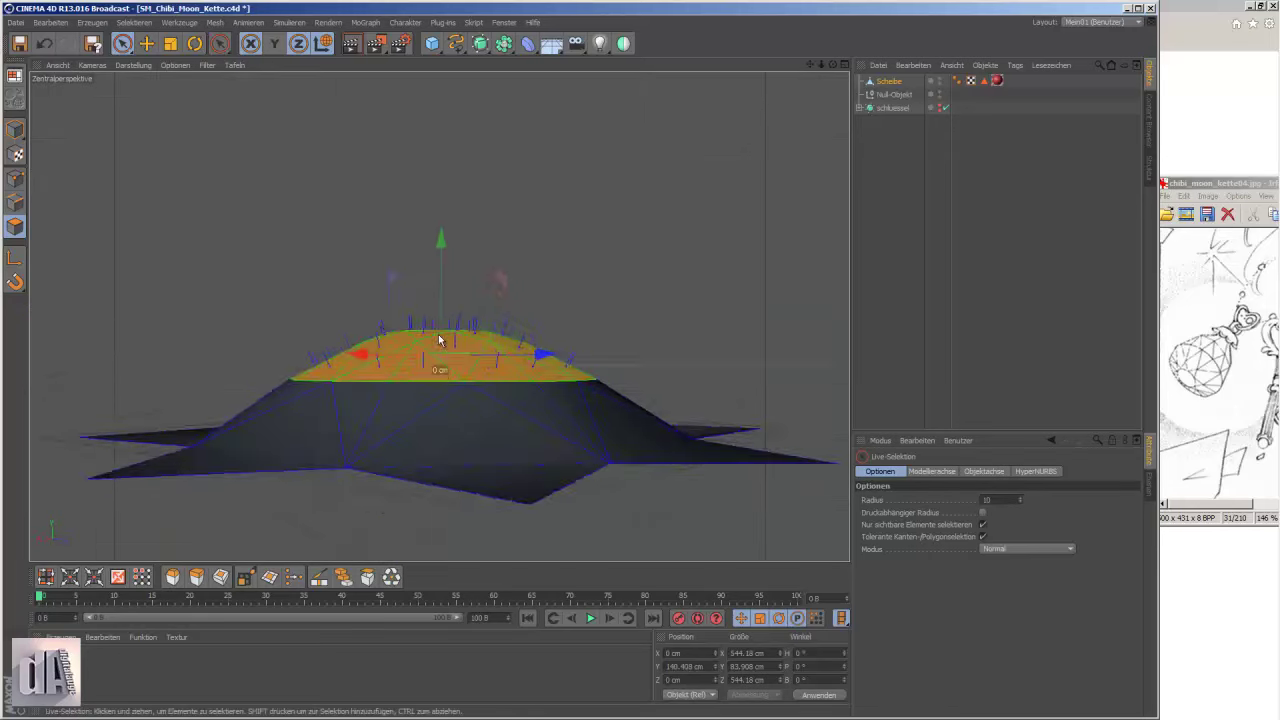
key(F3)
key(F2)
click(15, 178)
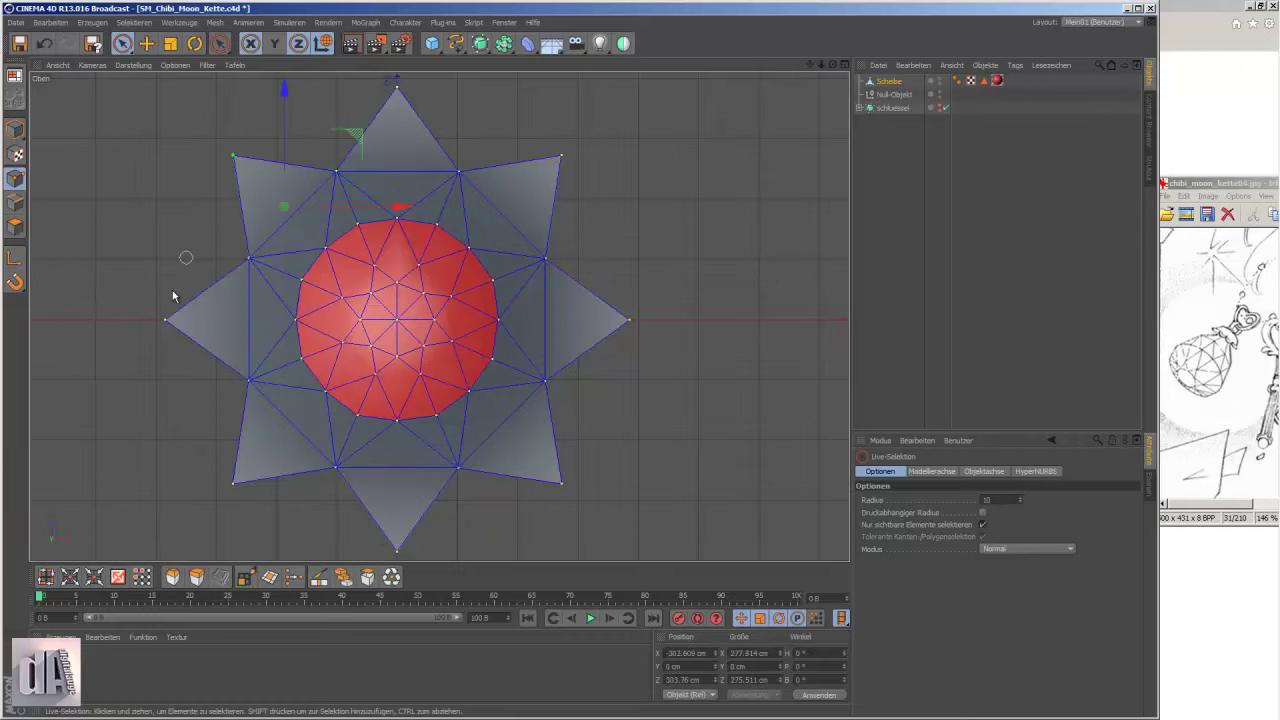
key(F1)
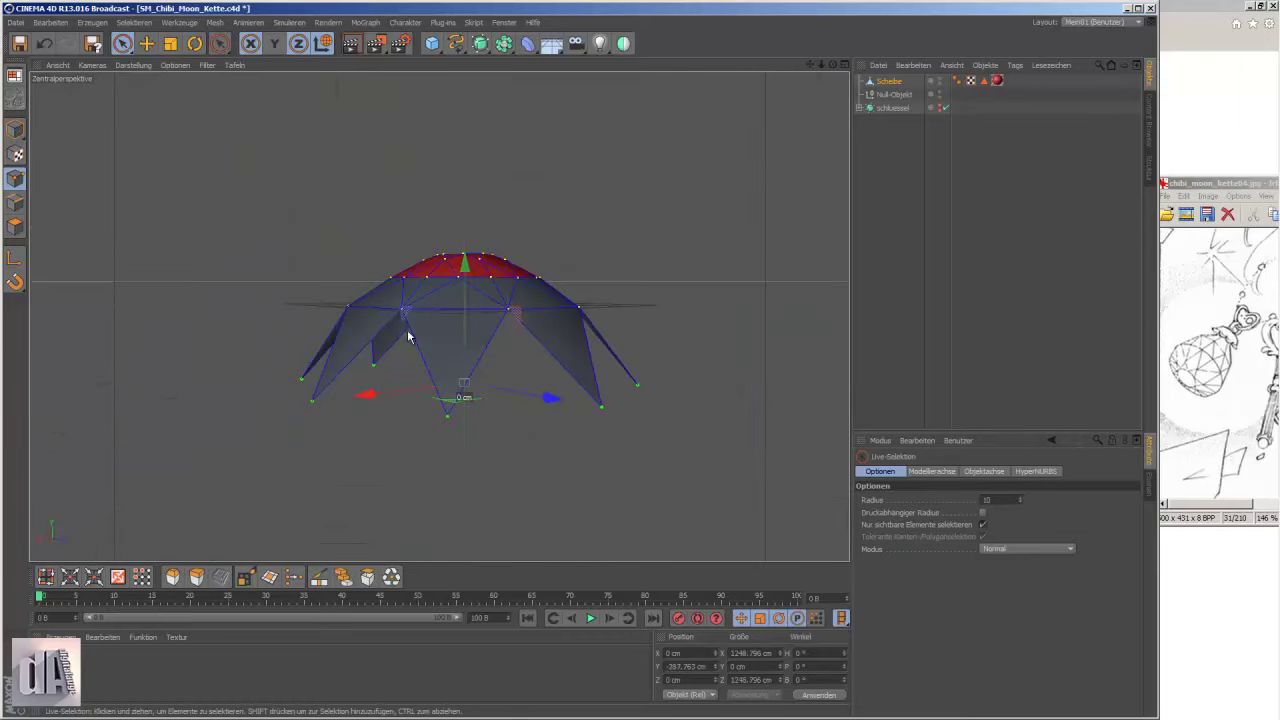
- Scale the selected lower points inward toward the centre to form a faceted gem
key(t)
mouse_move(719, 370)
mouse_down()
mouse_move(279, 398)
mouse_move(814, 423)
mouse_up()
key(u)
key(l)
key(F2)
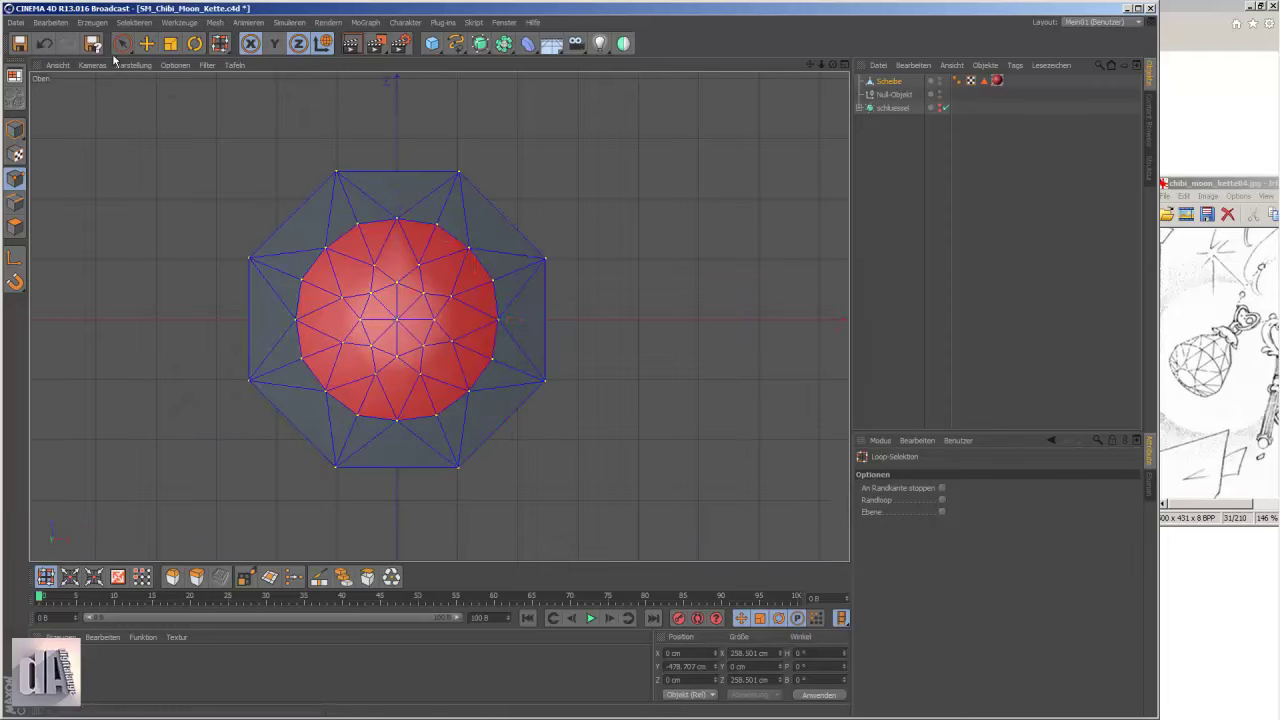
key(9)
key(F1)
alt+drag(391, 329, 643, 366)
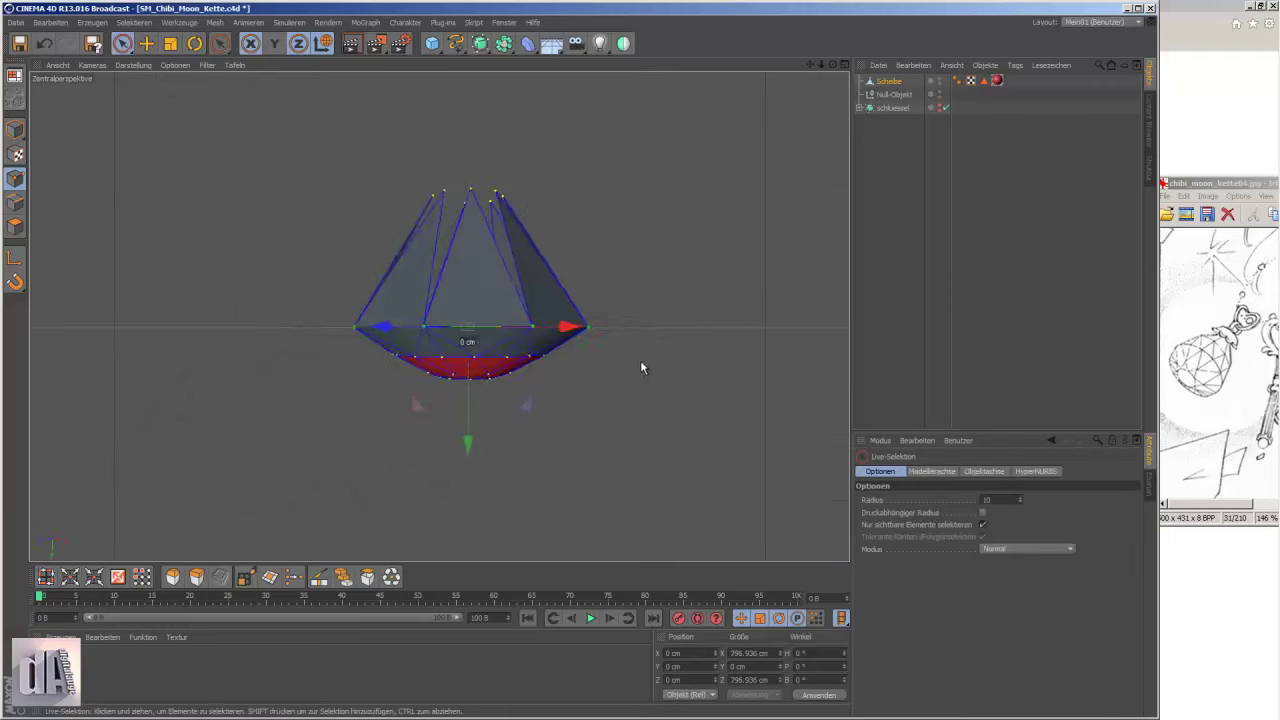
- Rotate the gem to P -180° so it sits upside down
key(t)
mouse_move(245, 260)
alt+mouse_down()
mouse_move(489, 403)
mouse_move(444, 224)
alt+mouse_up()
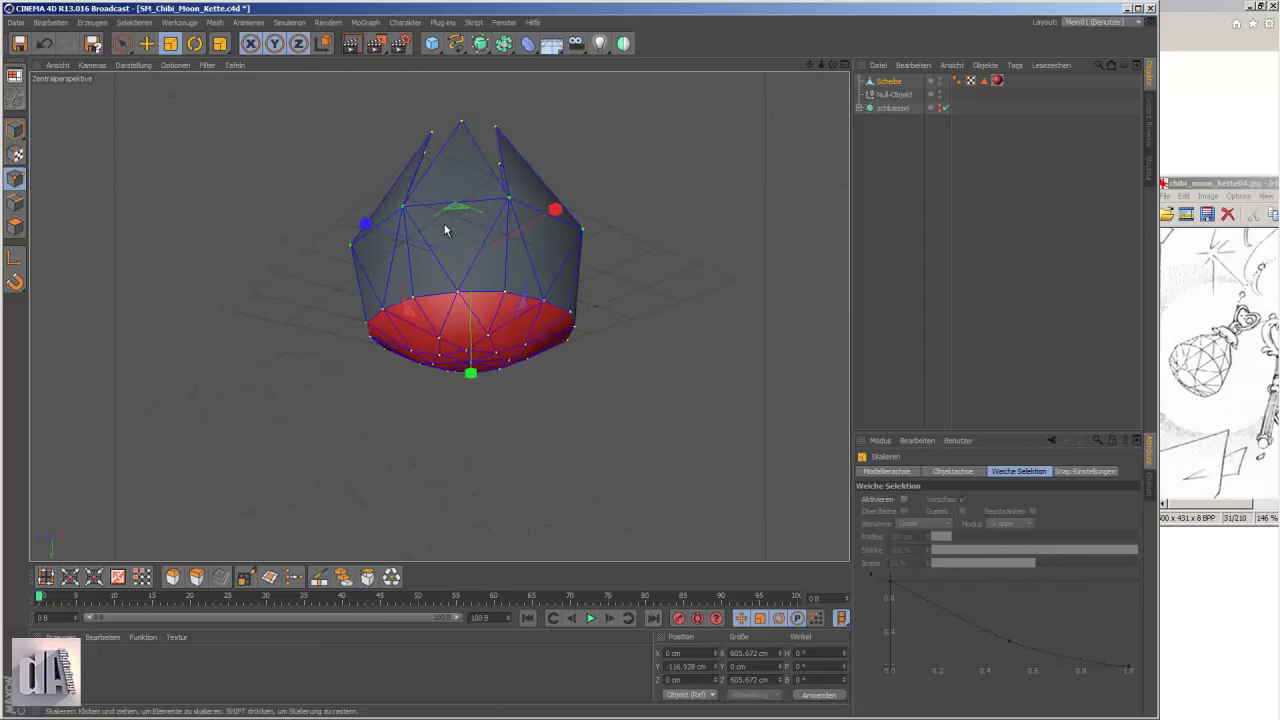
key(F3)
key(r)
mouse_move(414, 129)
mouse_down()
mouse_move(597, 471)
mouse_move(292, 274)
mouse_up()
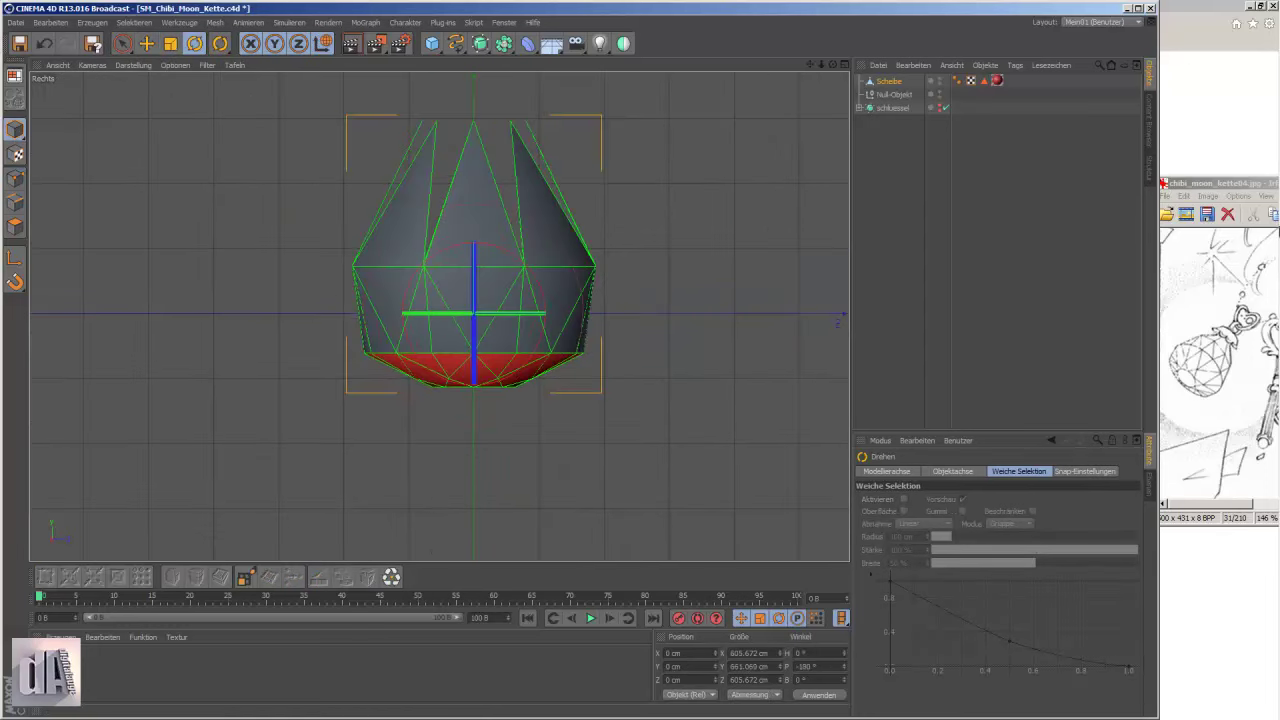
click(1262, 88)
click(15, 178)
click(123, 43)
click(160, 72)
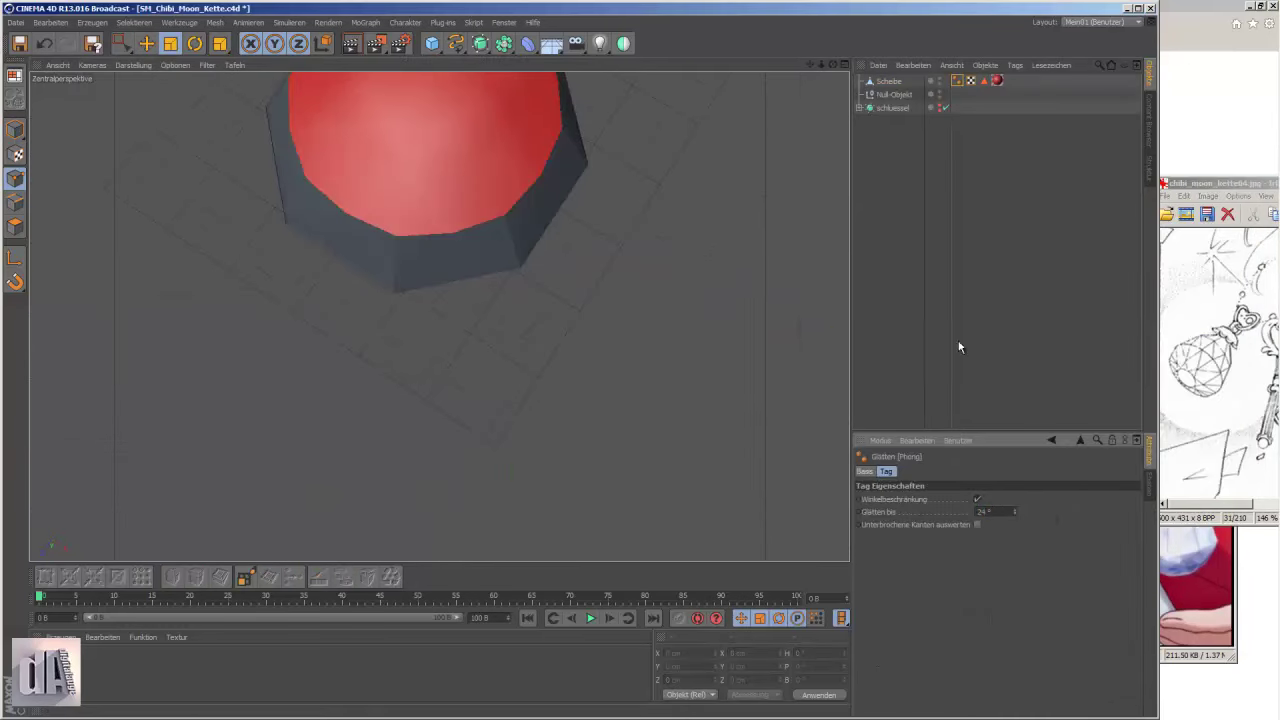
- Delete Scheibe's red material tag and set the Phong tag's Glätten bis to 0°
key(Delete)
click(958, 82)
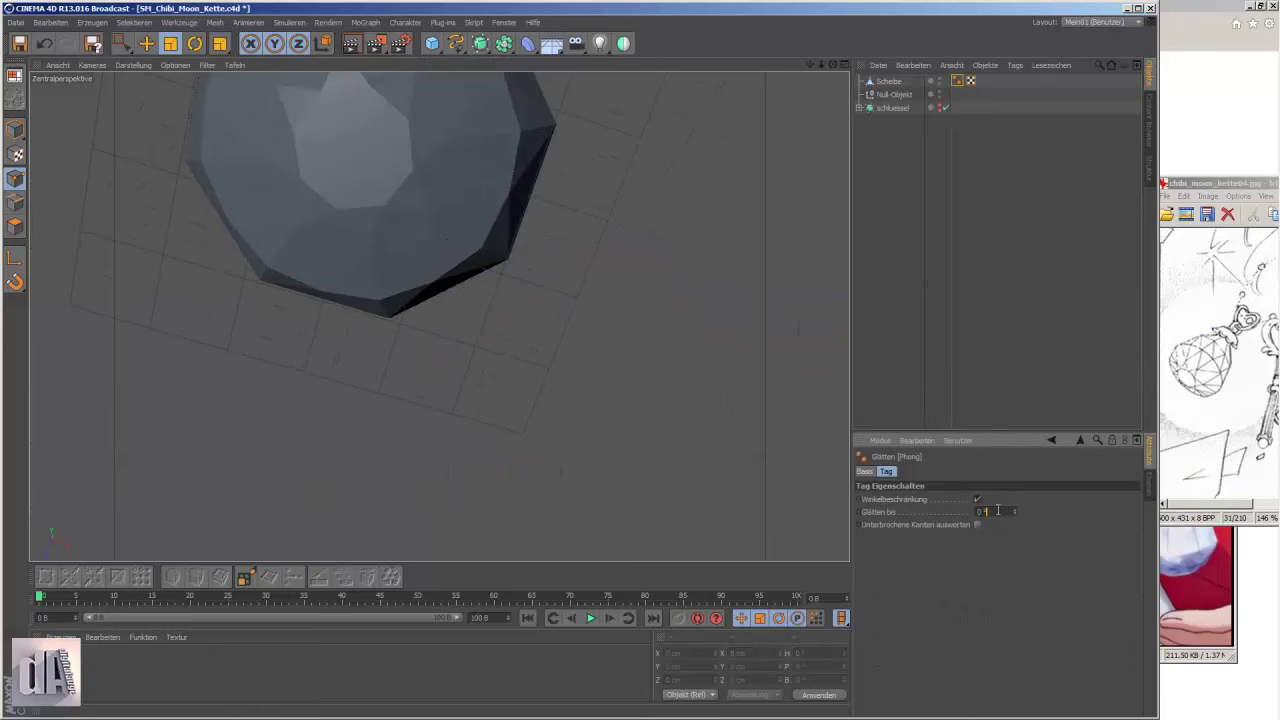
alt+drag(511, 517, 521, 491)
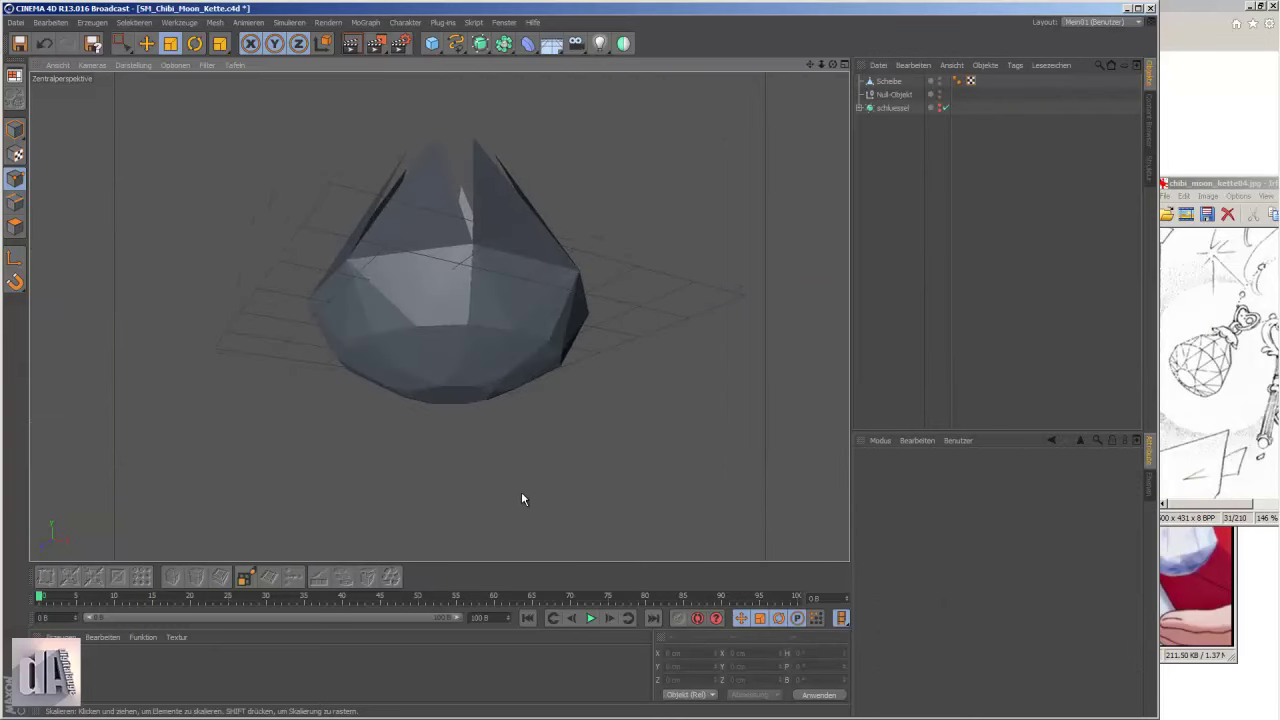
click(417, 310)
scroll(417, 310, up, 2)
alt+drag(643, 366, 309, 341)
- Live-select the gem's middle band of polygons and activate the Knife
click(15, 227)
key(k)
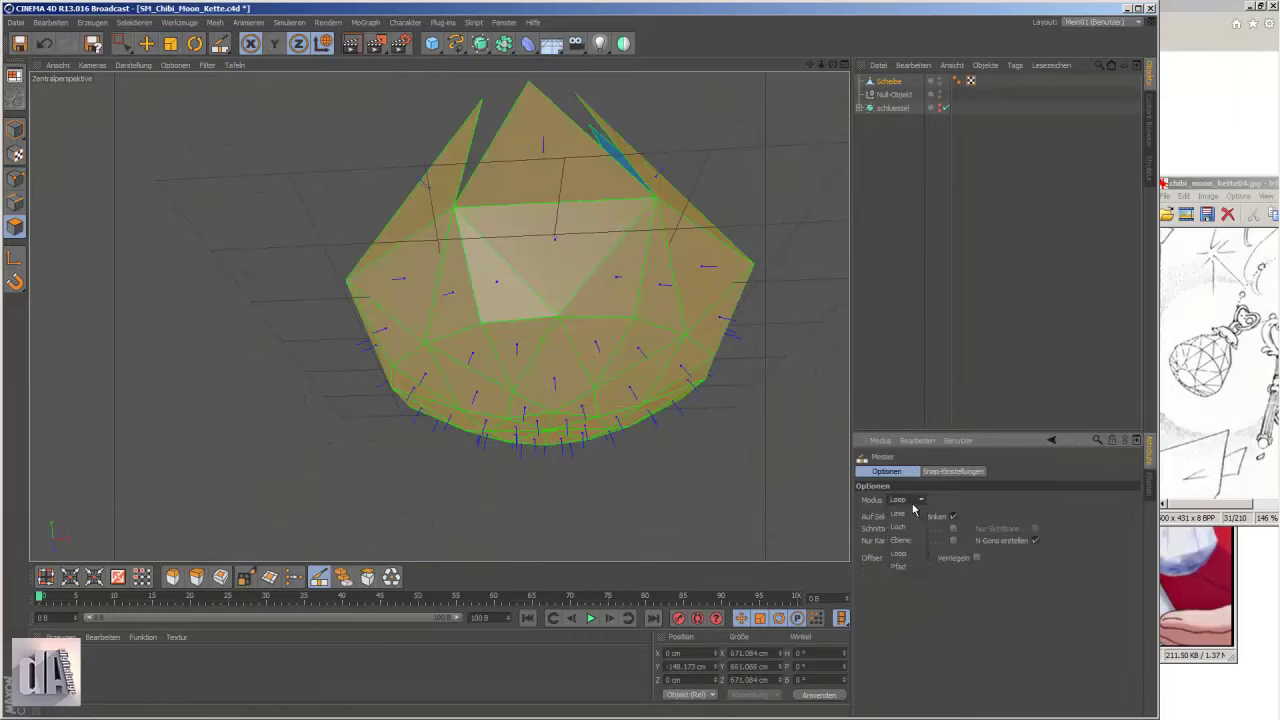
mouse_move(700, 380)
alt+mouse_down()
mouse_move(645, 372)
mouse_move(791, 434)
mouse_move(806, 224)
mouse_move(600, 330)
mouse_move(563, 408)
mouse_move(700, 373)
mouse_move(734, 328)
mouse_move(829, 343)
mouse_move(543, 414)
mouse_move(711, 427)
mouse_move(663, 420)
mouse_move(714, 531)
alt+mouse_up()
key(space)
key(k)
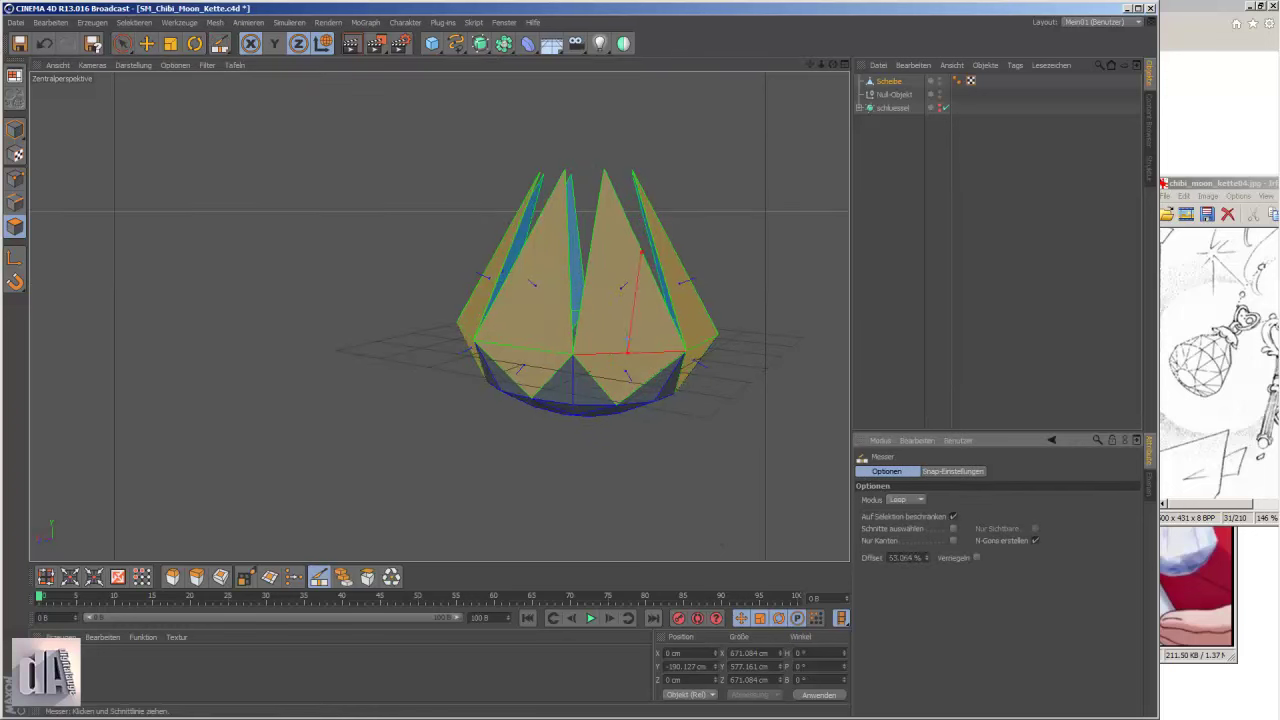
mouse_move(673, 375)
alt+mouse_down()
mouse_move(740, 400)
mouse_move(675, 405)
mouse_move(689, 420)
alt+mouse_up()
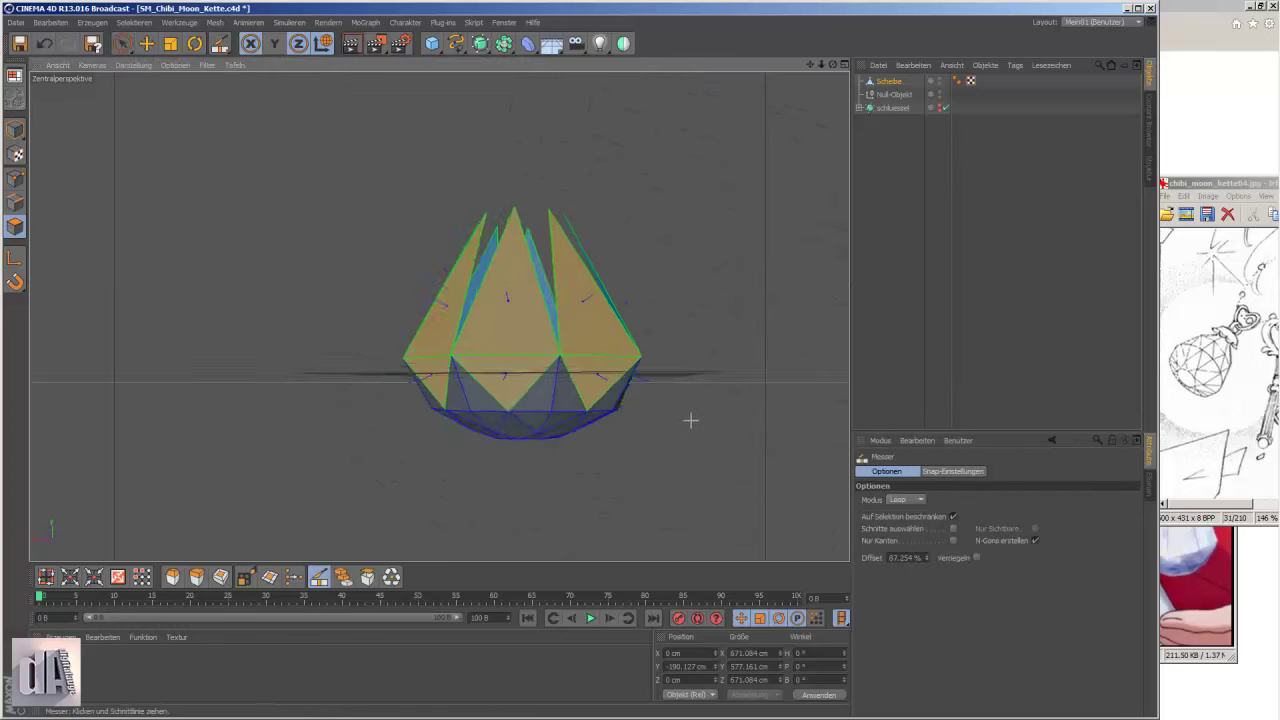
key(F3)
- Cut extra loops around the middle band with the Knife, limited to the selection
key(0)
key(F1)
key(k)
key(F2)
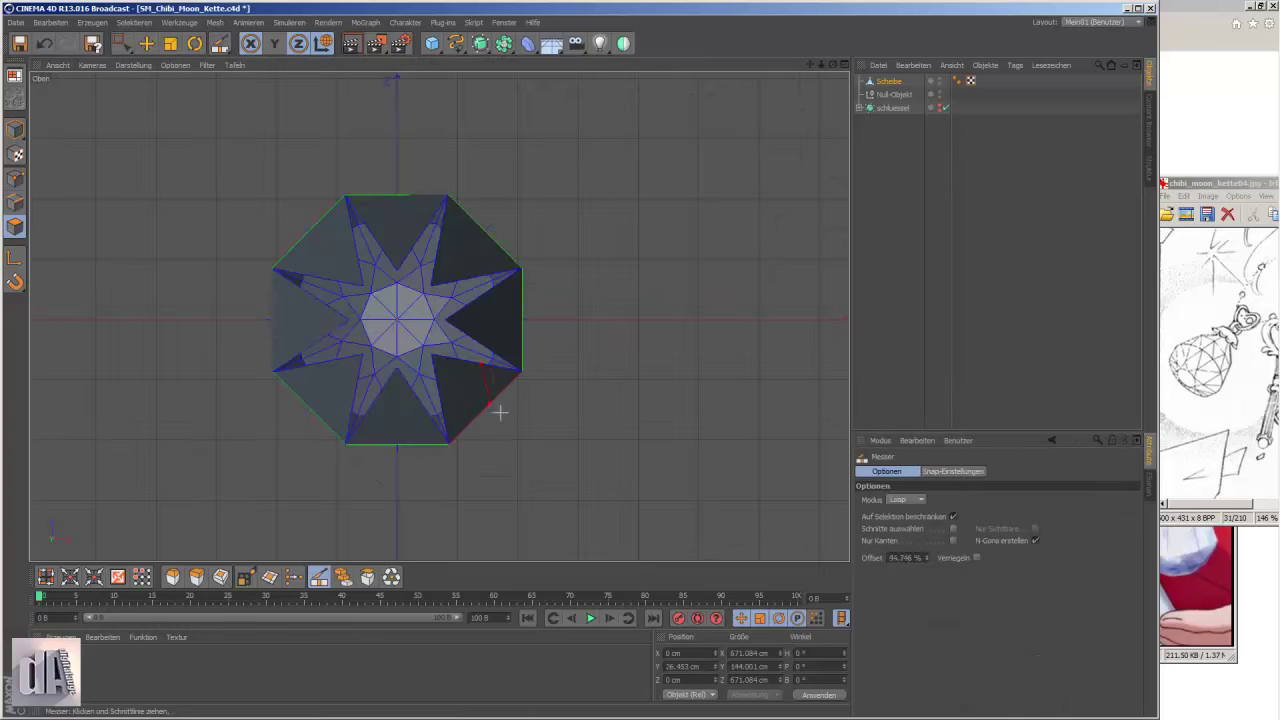
scroll(409, 177, up, 2)
key(F1)
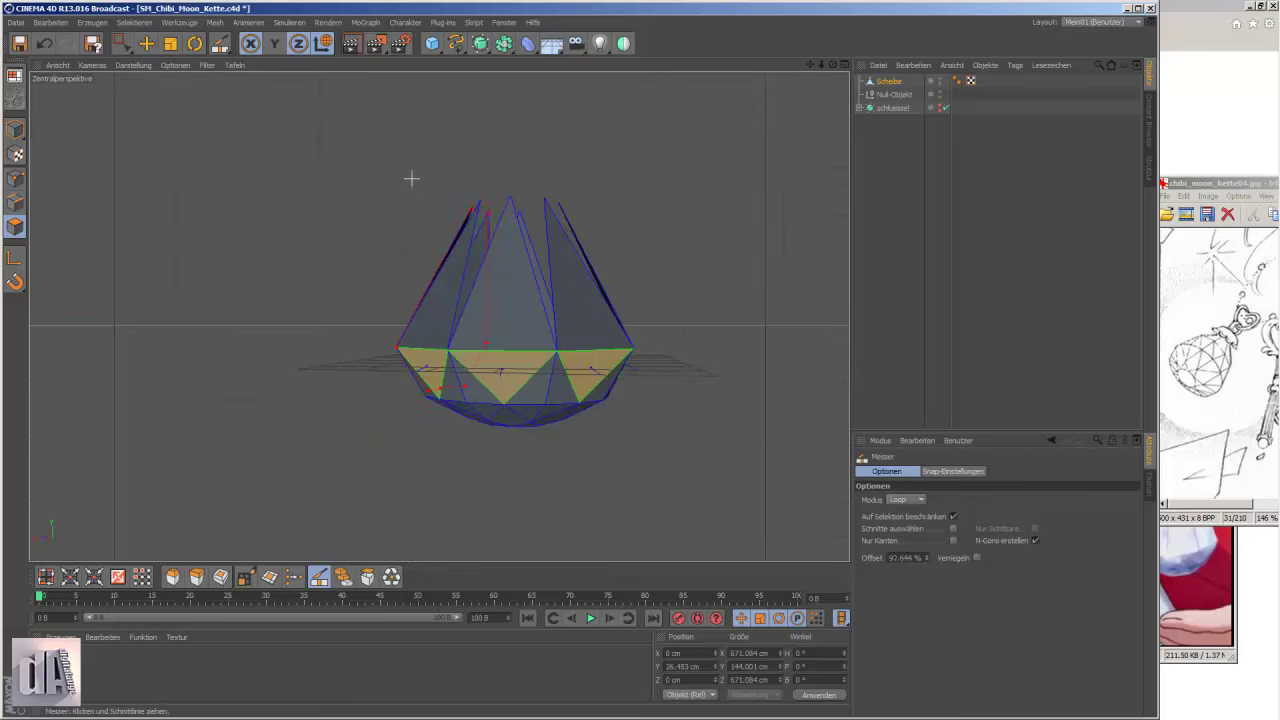
alt+drag(487, 414, 526, 436)
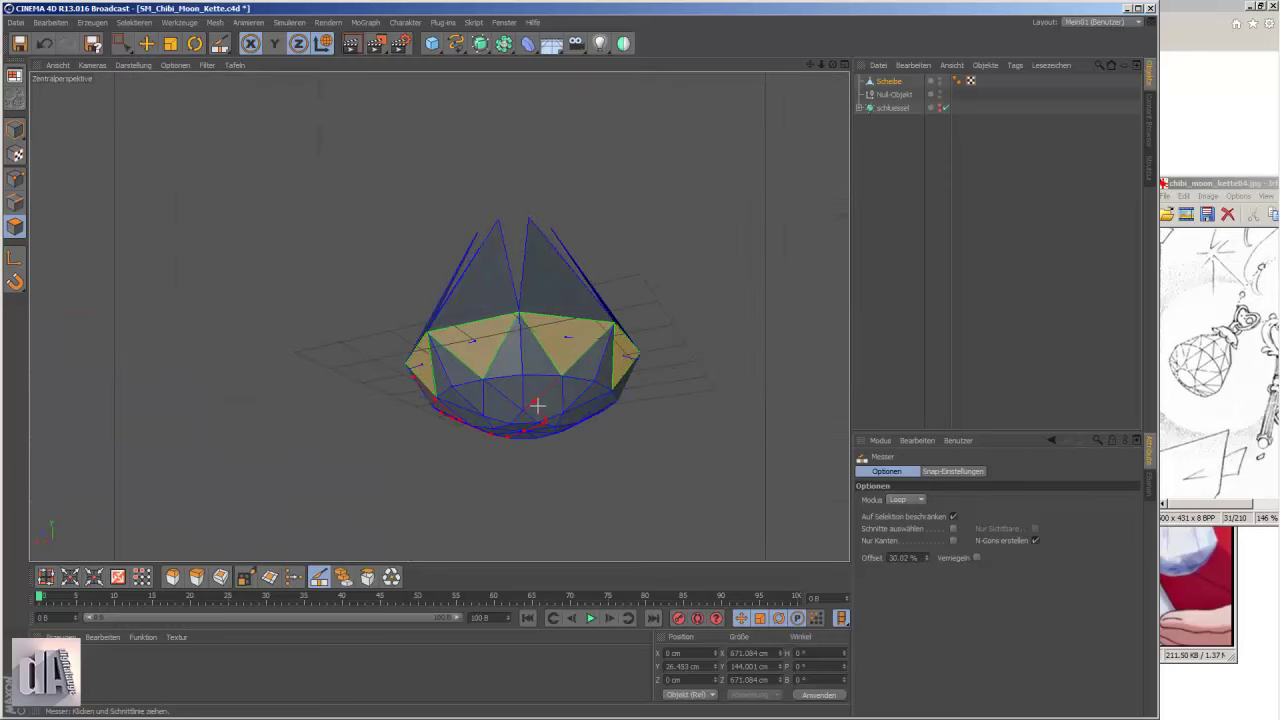
- Orbit the gem into Right view and compare it with the reference drawings
click(120, 45)
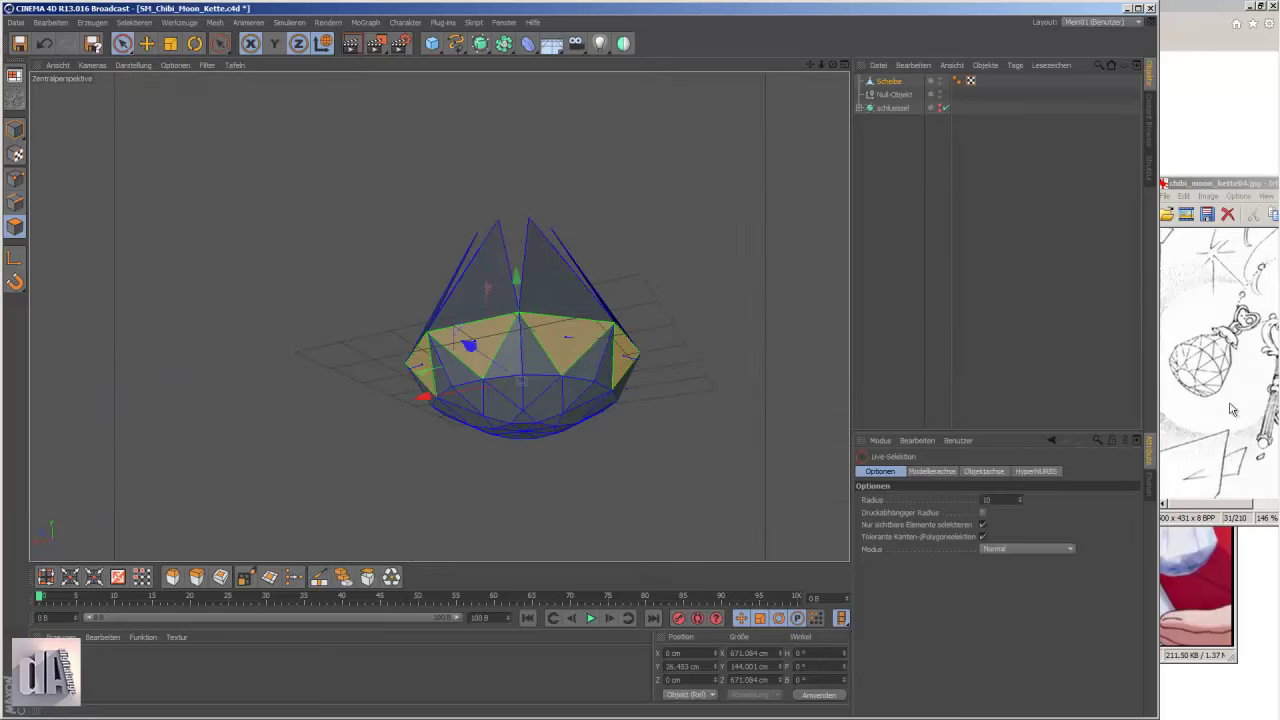
alt+drag(706, 198, 822, 74)
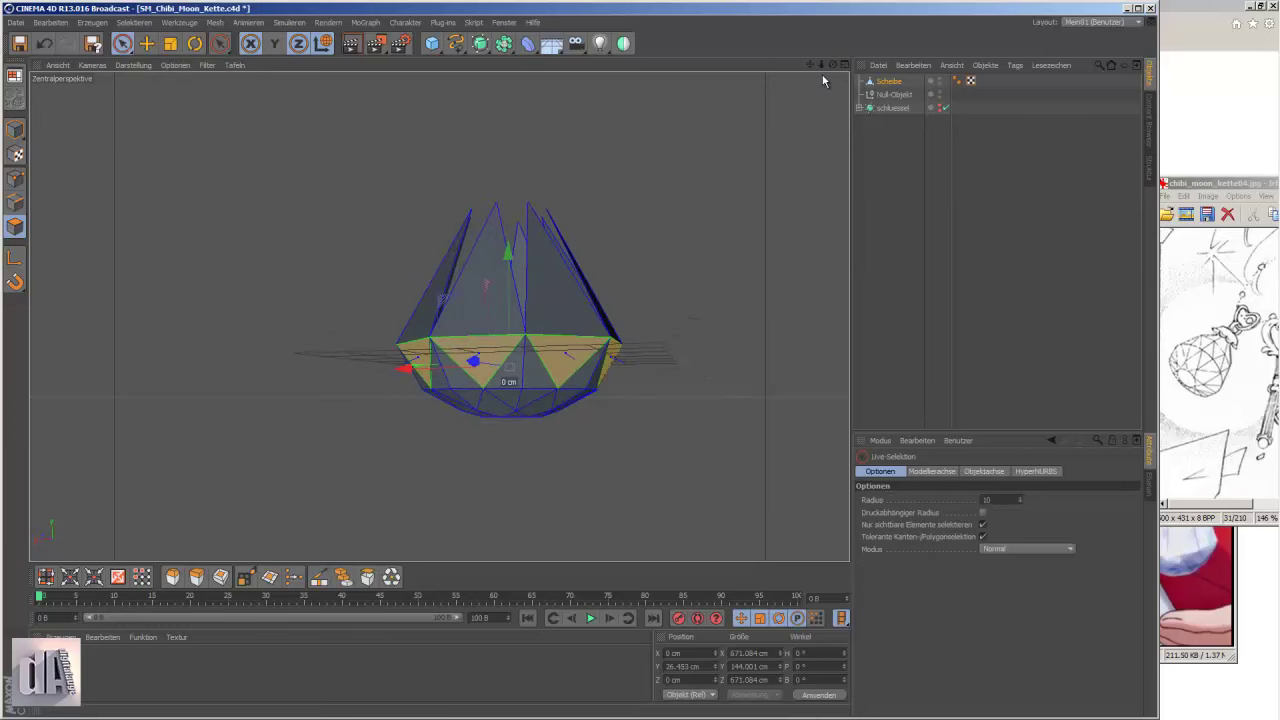
key(F3)
click(1208, 566)
click(1224, 392)
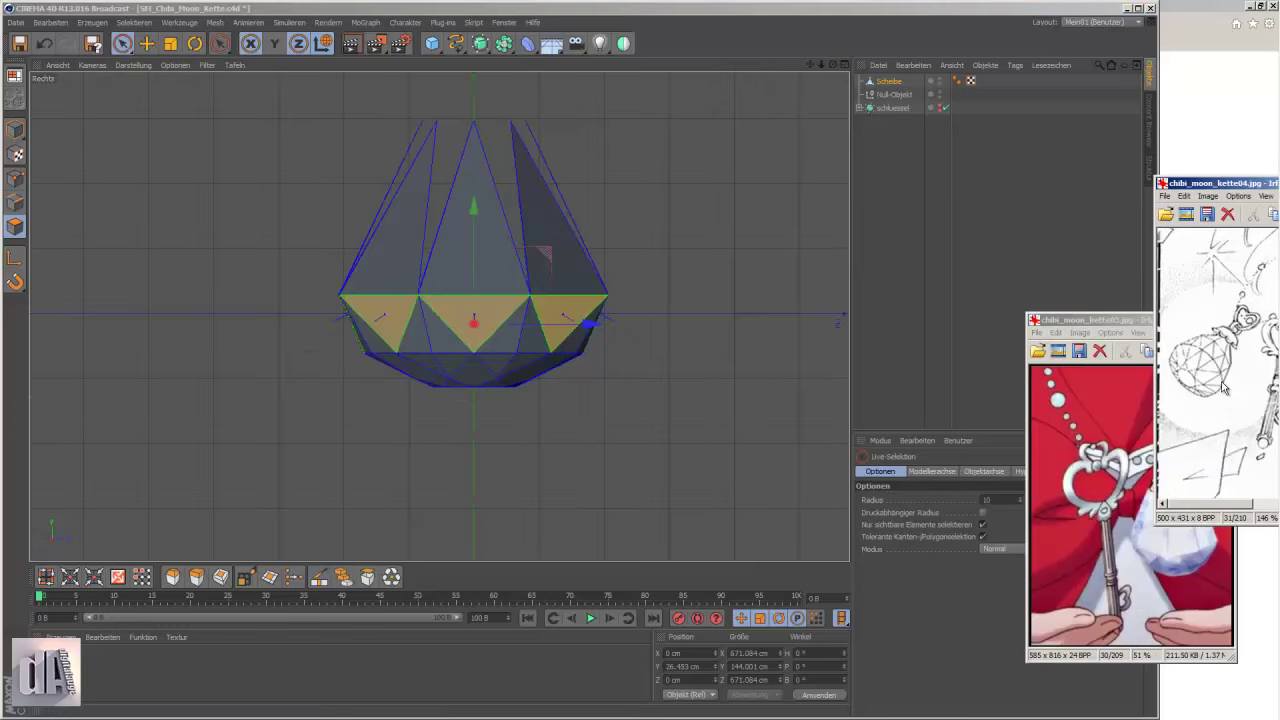
click(106, 66)
- Scale the gem's middle band narrower and pull its top points closer together
key(t)
drag(160, 158, 110, 158)
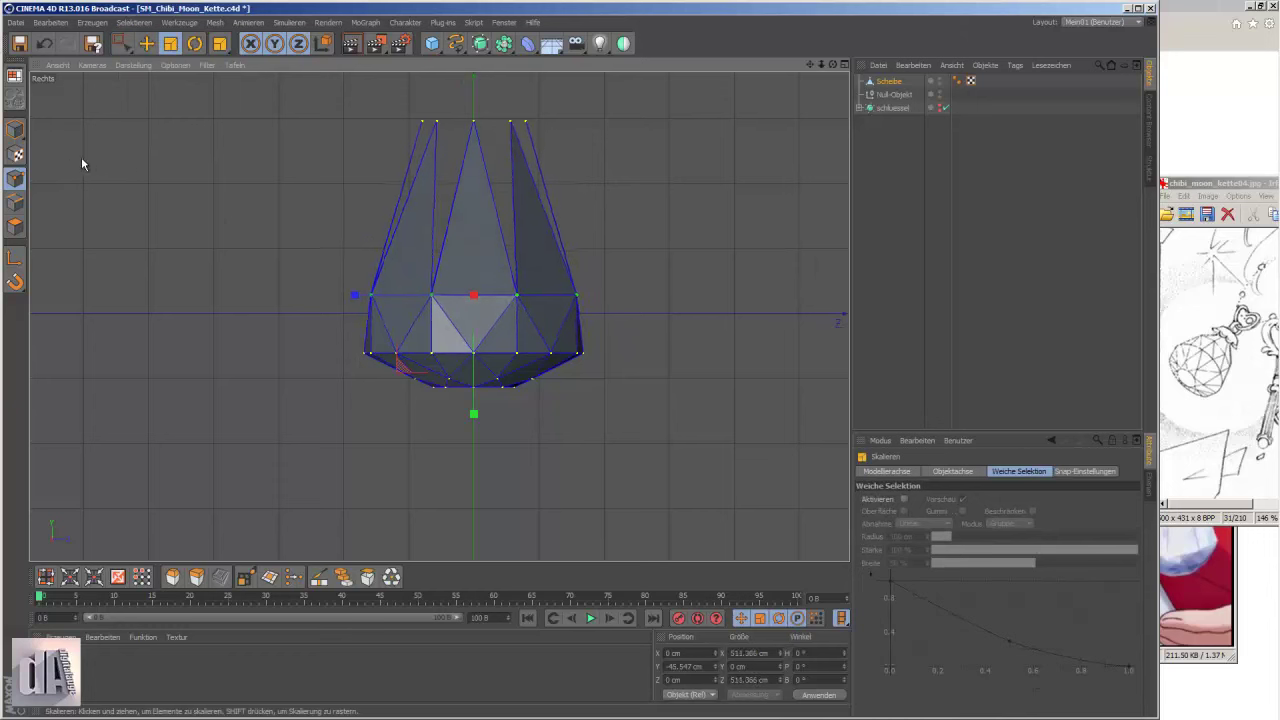
drag(379, 126, 220, 120)
key(e)
scroll(452, 362, down, 5)
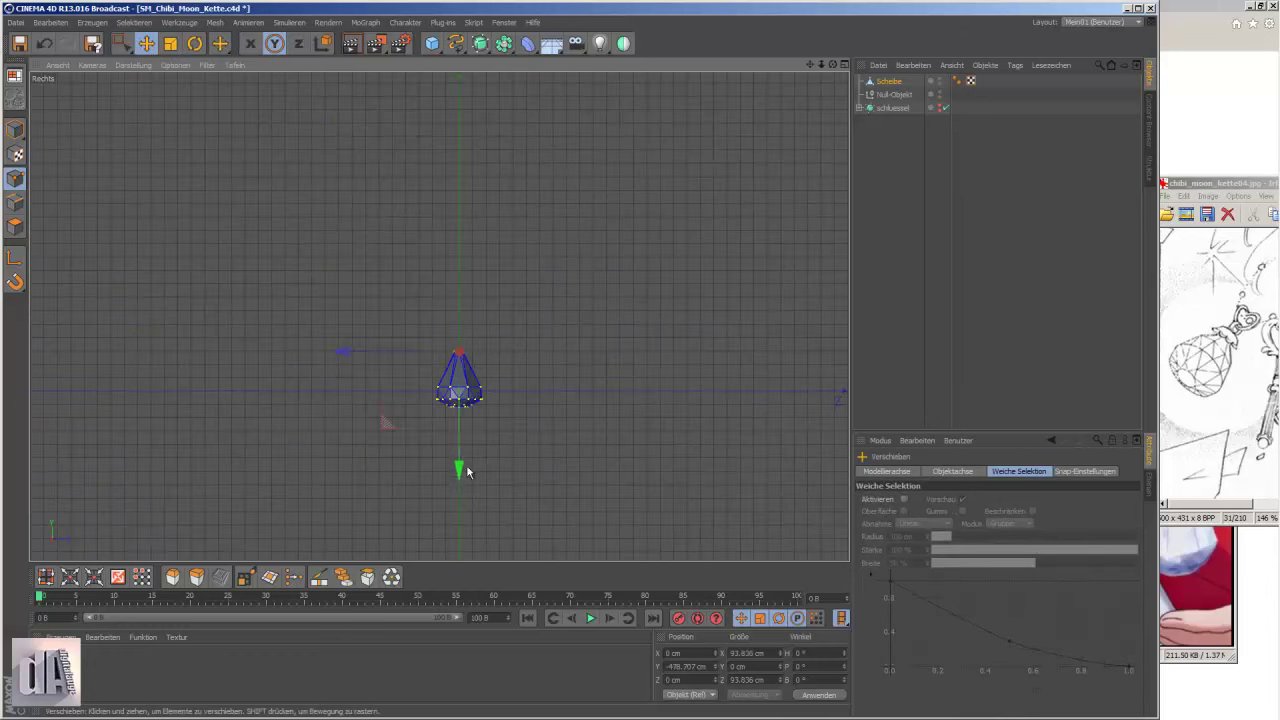
scroll(452, 362, up, 3)
key(F1)
- Select the gem's top triangle facet in Right view using polygon mode
alt+drag(506, 445, 588, 296)
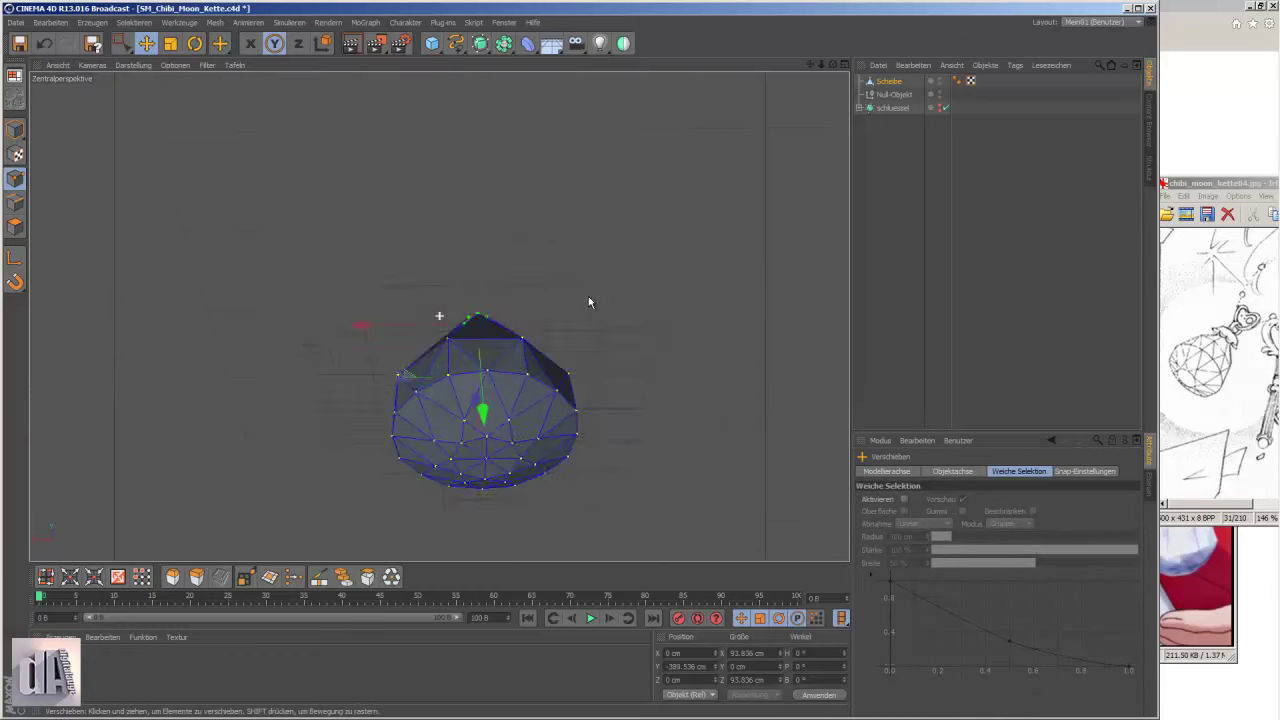
scroll(588, 296, up, 3)
click(122, 43)
click(14, 226)
key(F3)
click(446, 322)
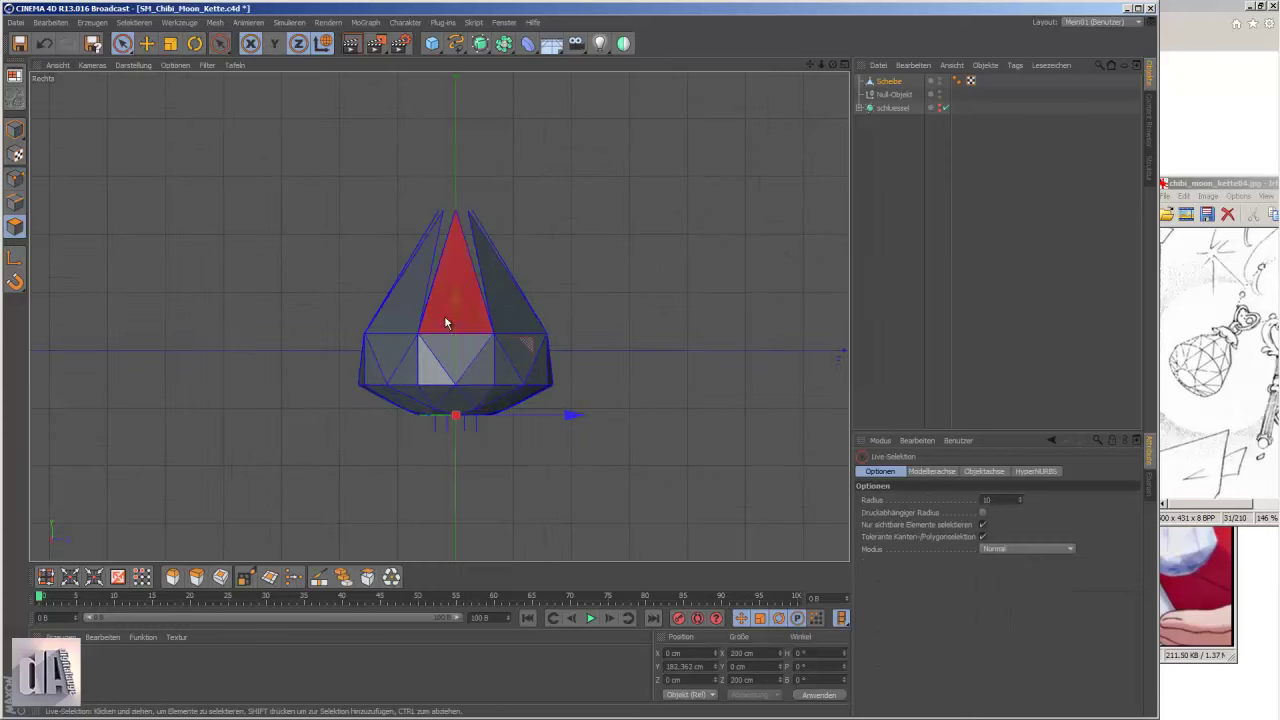
key(0)
click(15, 179)
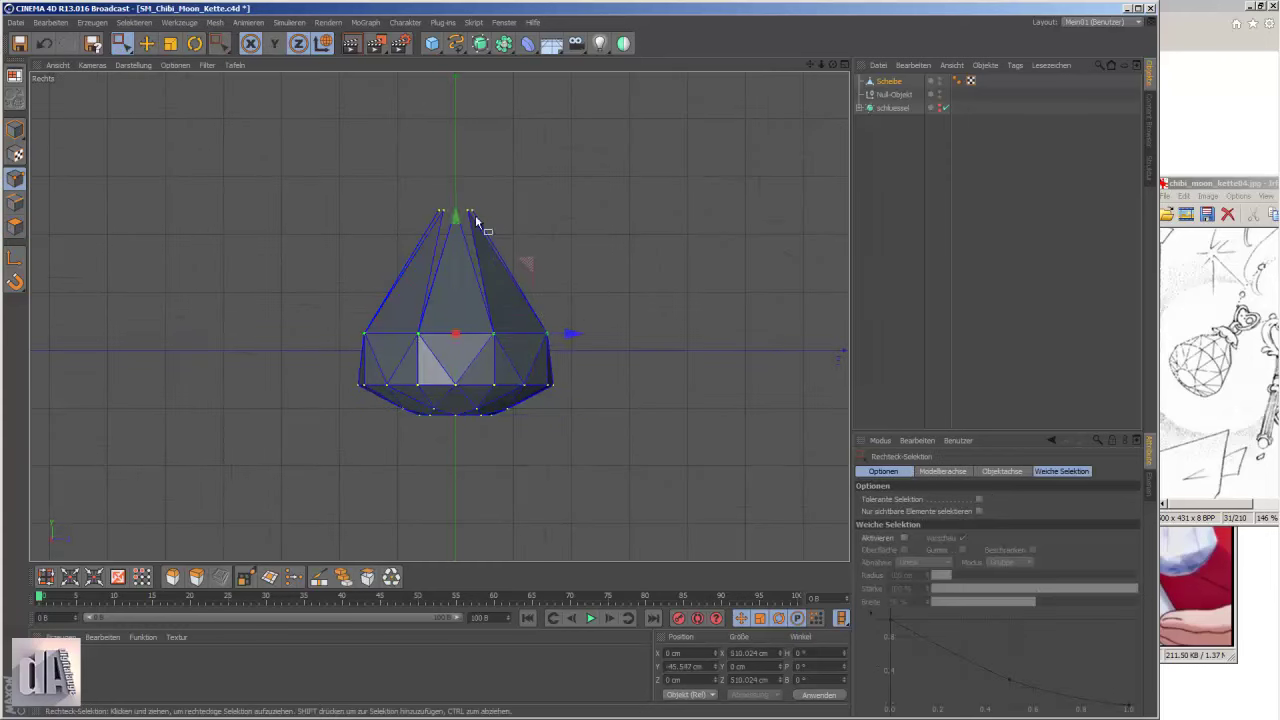
- Select the gem's front square facet with freehand selection, then clear it
click(442, 444)
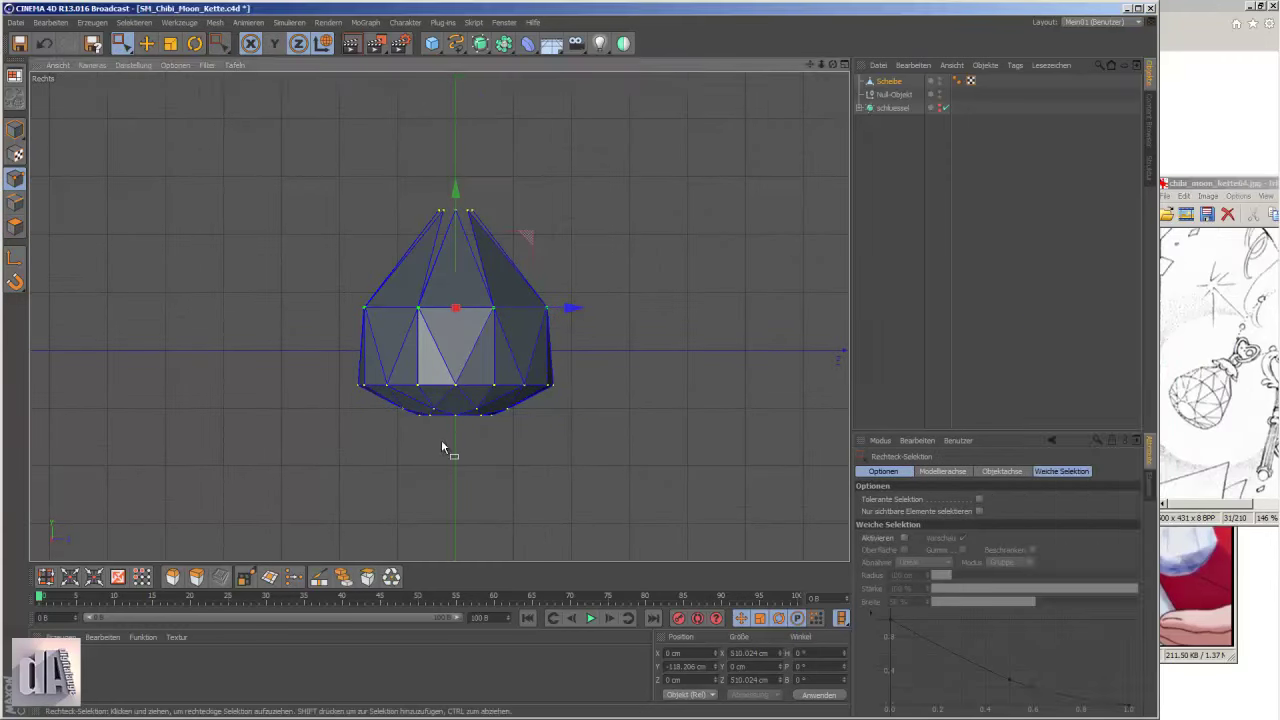
key(F1)
drag(122, 43, 147, 75)
click(178, 56)
click(14, 226)
key(F3)
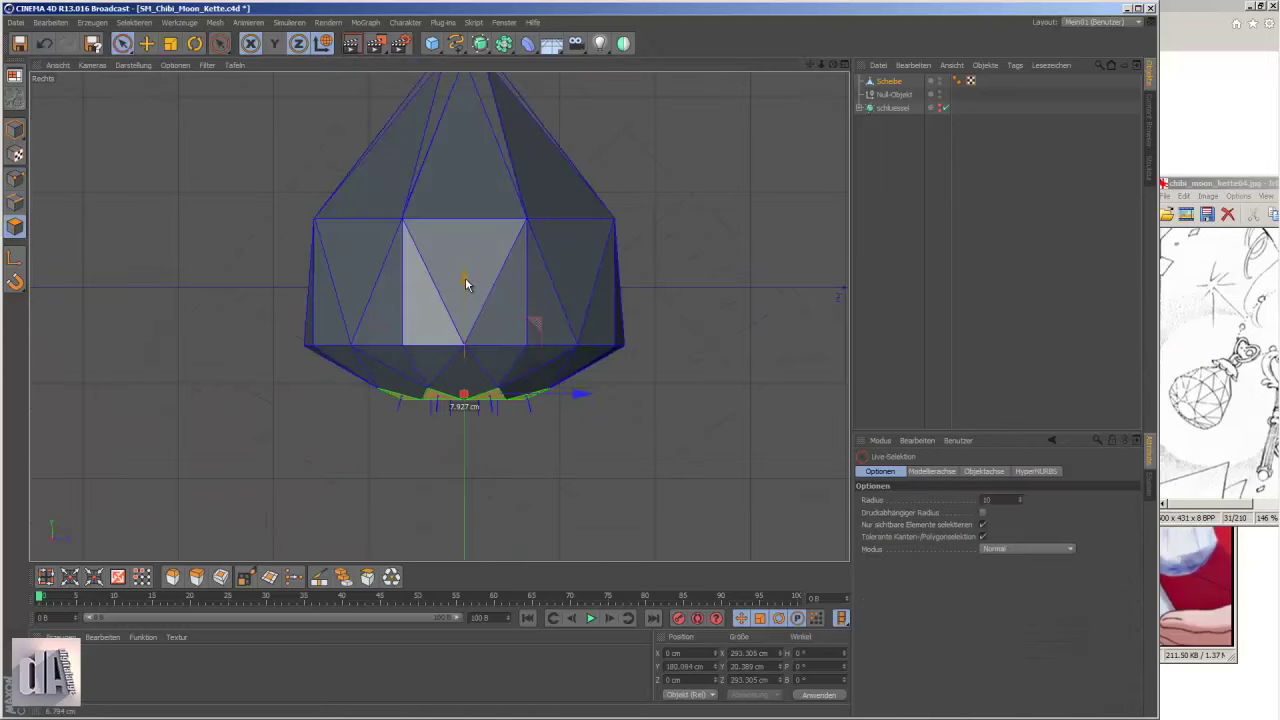
click(473, 330)
click(461, 335)
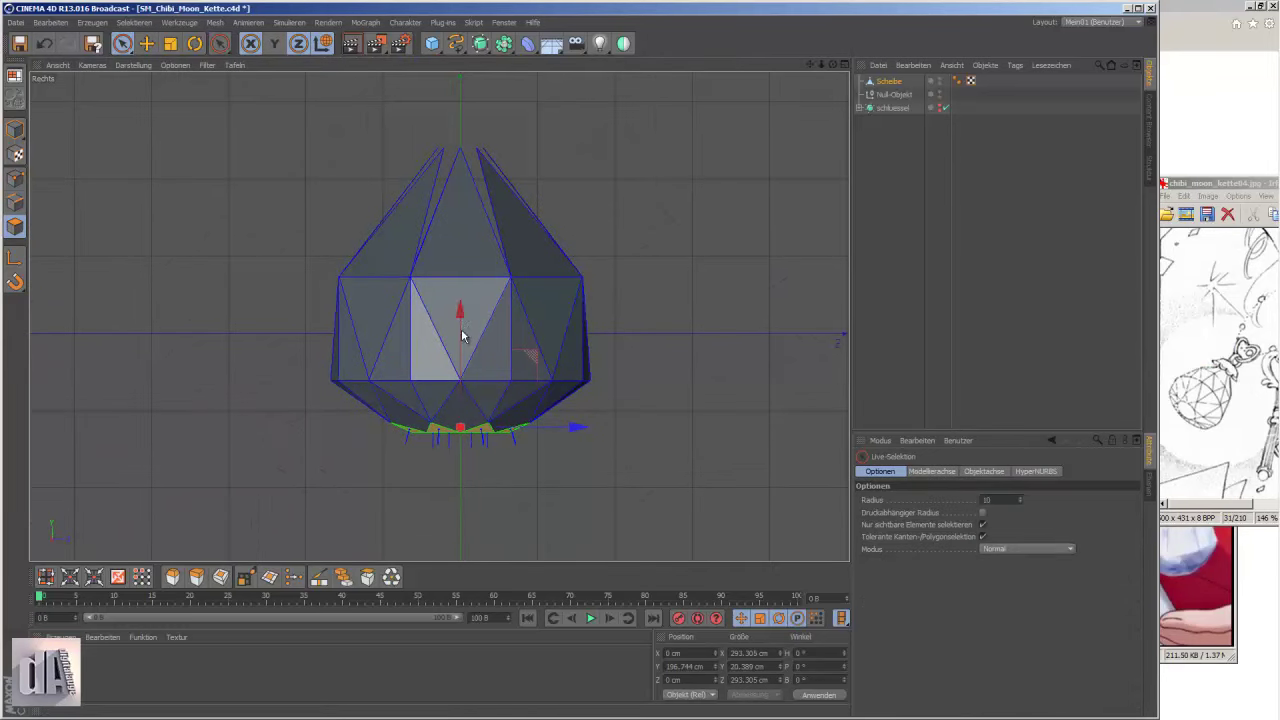
click(14, 178)
- Weld the points at the gem's tip into a single apex
drag(409, 137, 529, 171)
key(F2)
scroll(453, 333, up, 5)
key(m)
key(q)
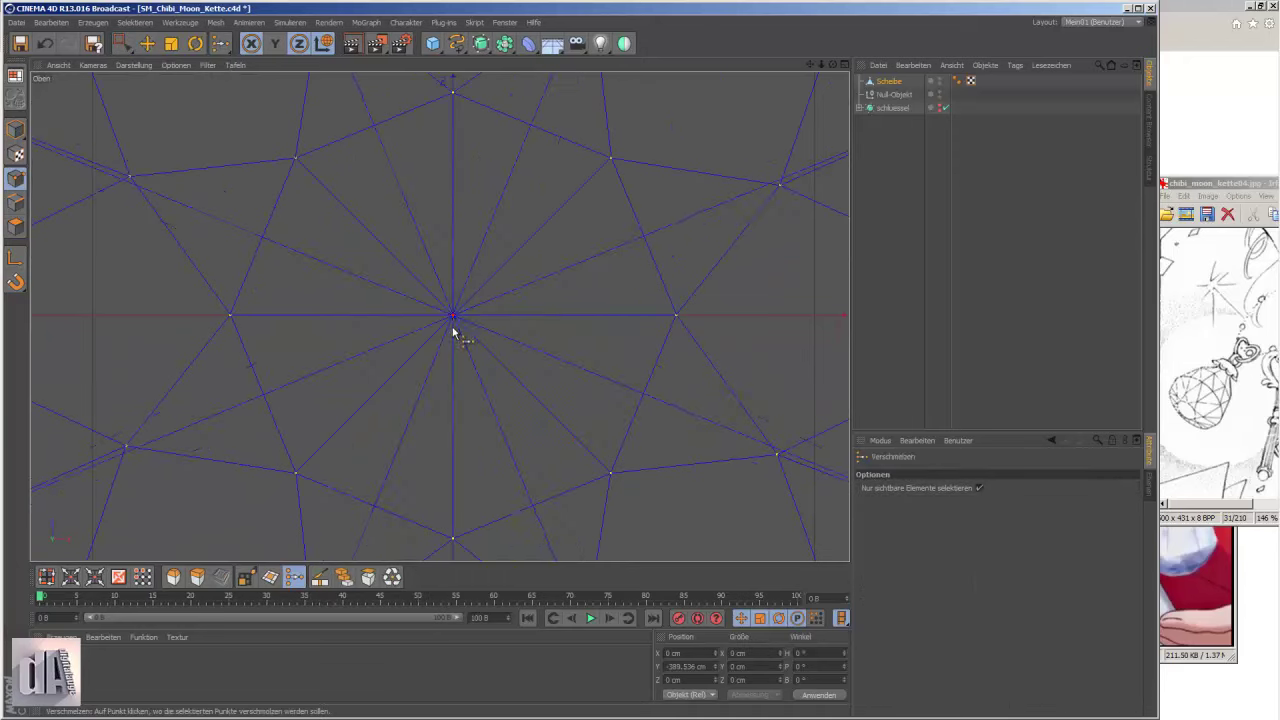
click(453, 333)
key(F1)
- Orbit around the shaded gem and bring up the chibi_moon_kette03 crystal reference
scroll(489, 451, down, 4)
scroll(364, 352, down, 1)
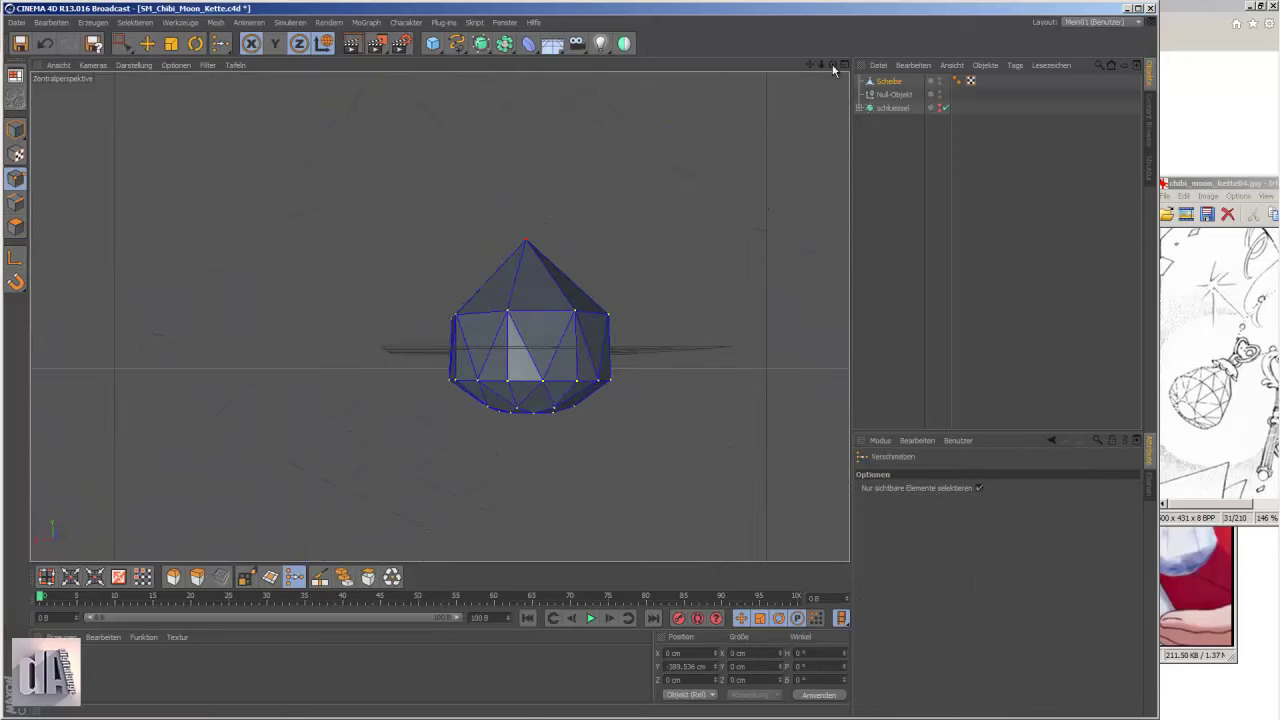
mouse_move(833, 68)
mouse_down()
mouse_move(789, 94)
mouse_move(868, 156)
mouse_up()
drag(838, 70, 820, 316)
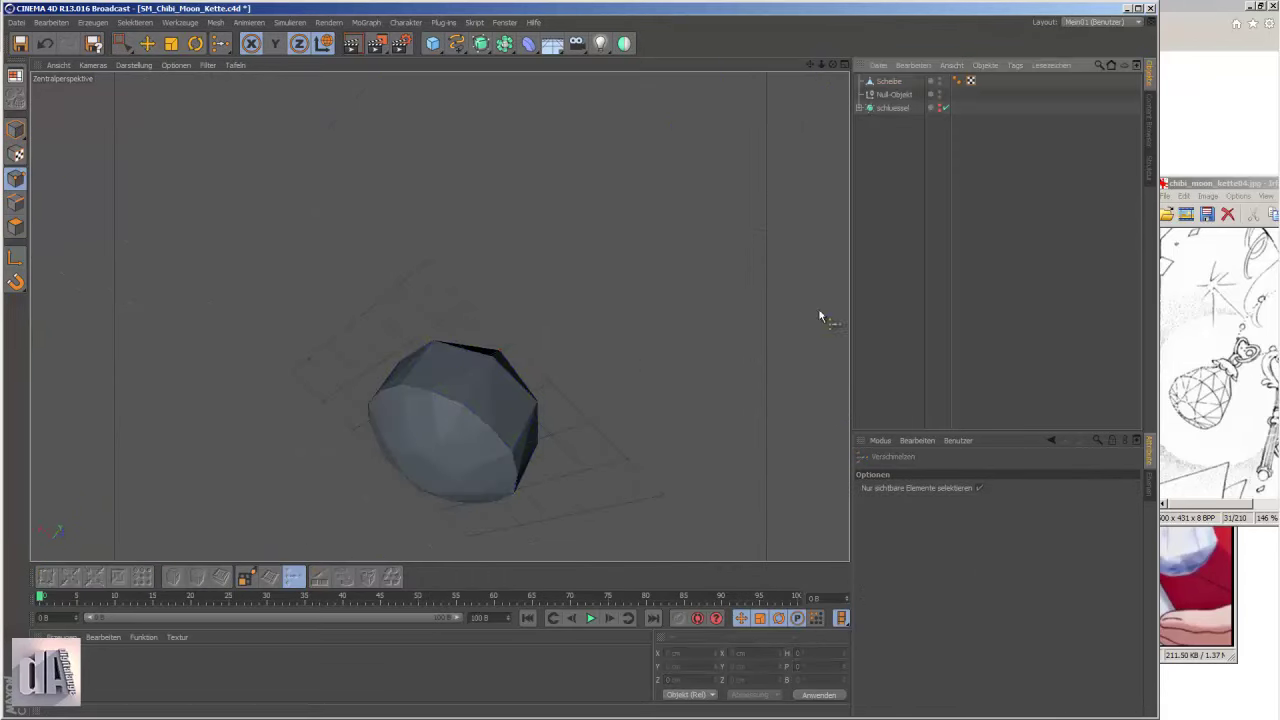
mouse_move(828, 68)
mouse_down()
mouse_move(640, 363)
mouse_move(680, 266)
mouse_up()
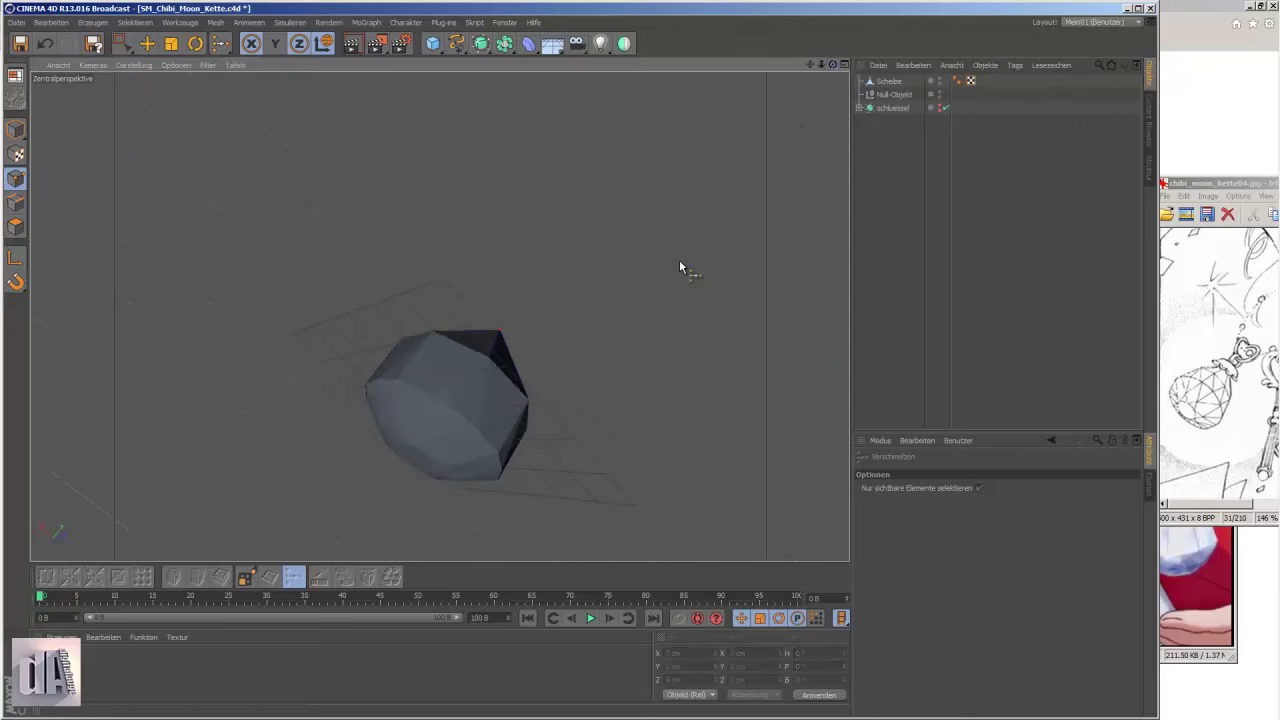
click(541, 401)
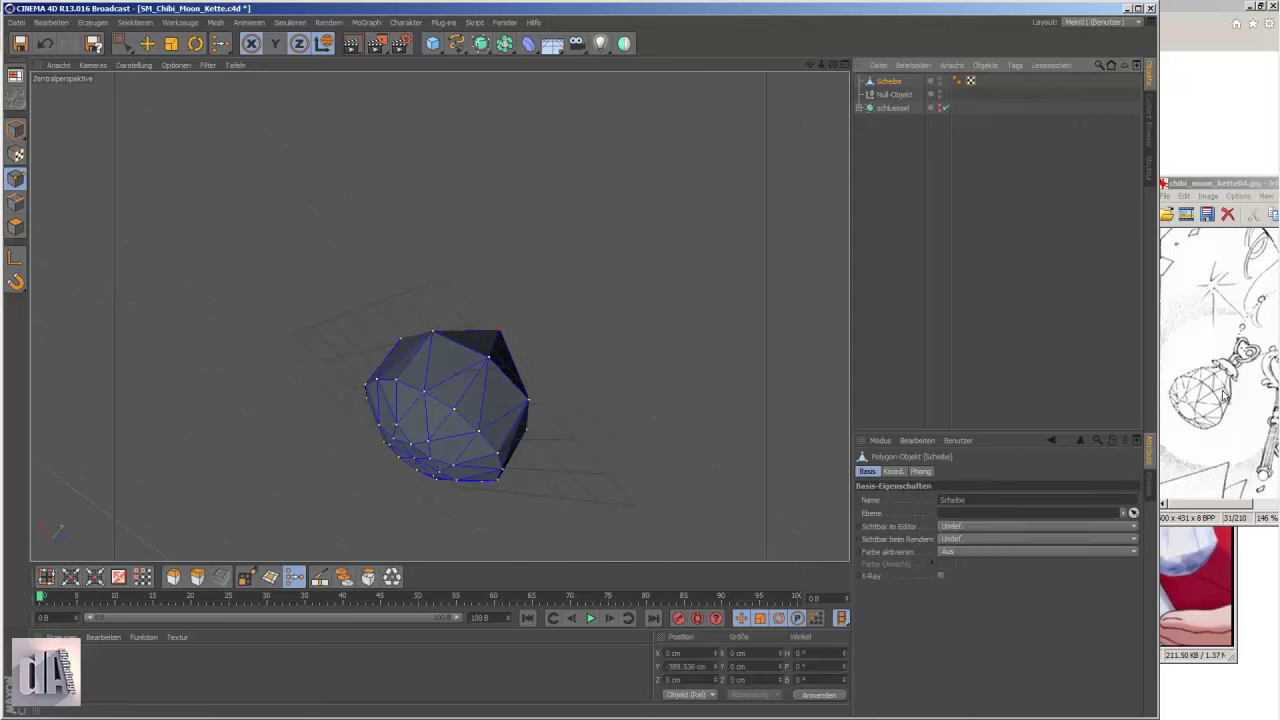
alt+drag(461, 346, 639, 366)
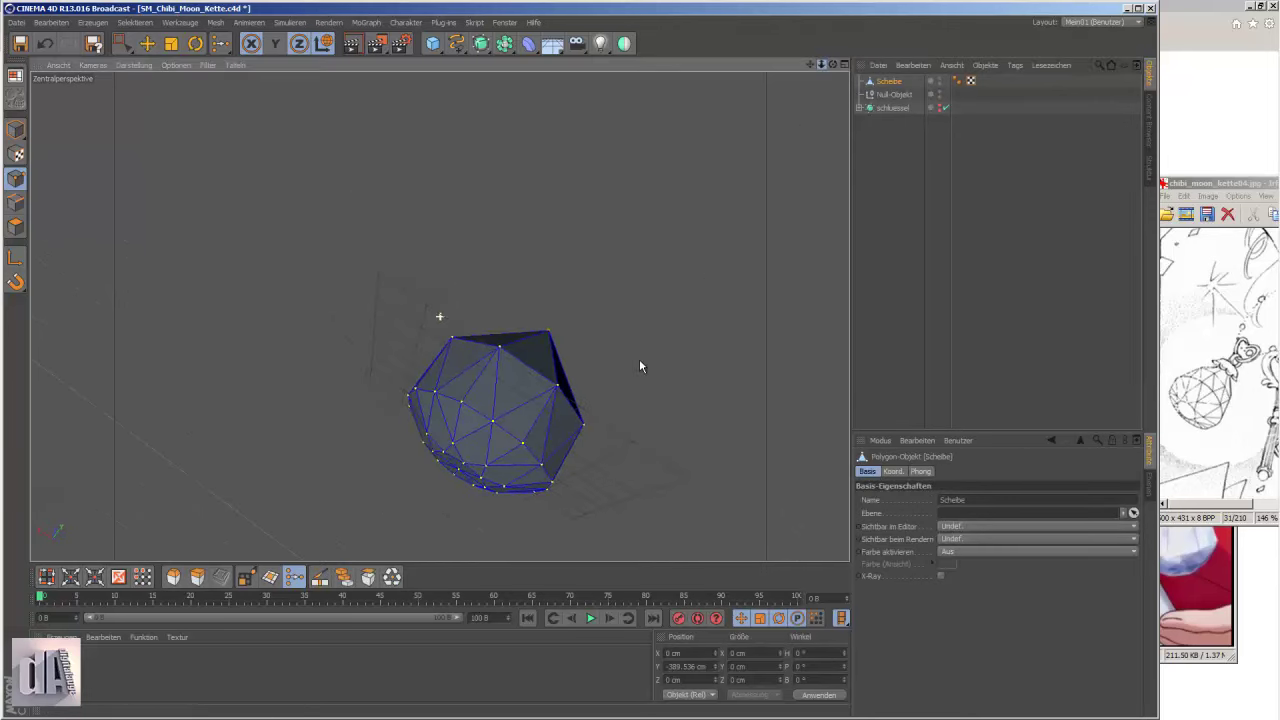
mouse_move(453, 338)
alt+mouse_down()
mouse_move(641, 366)
mouse_move(680, 330)
alt+mouse_up()
click(1173, 570)
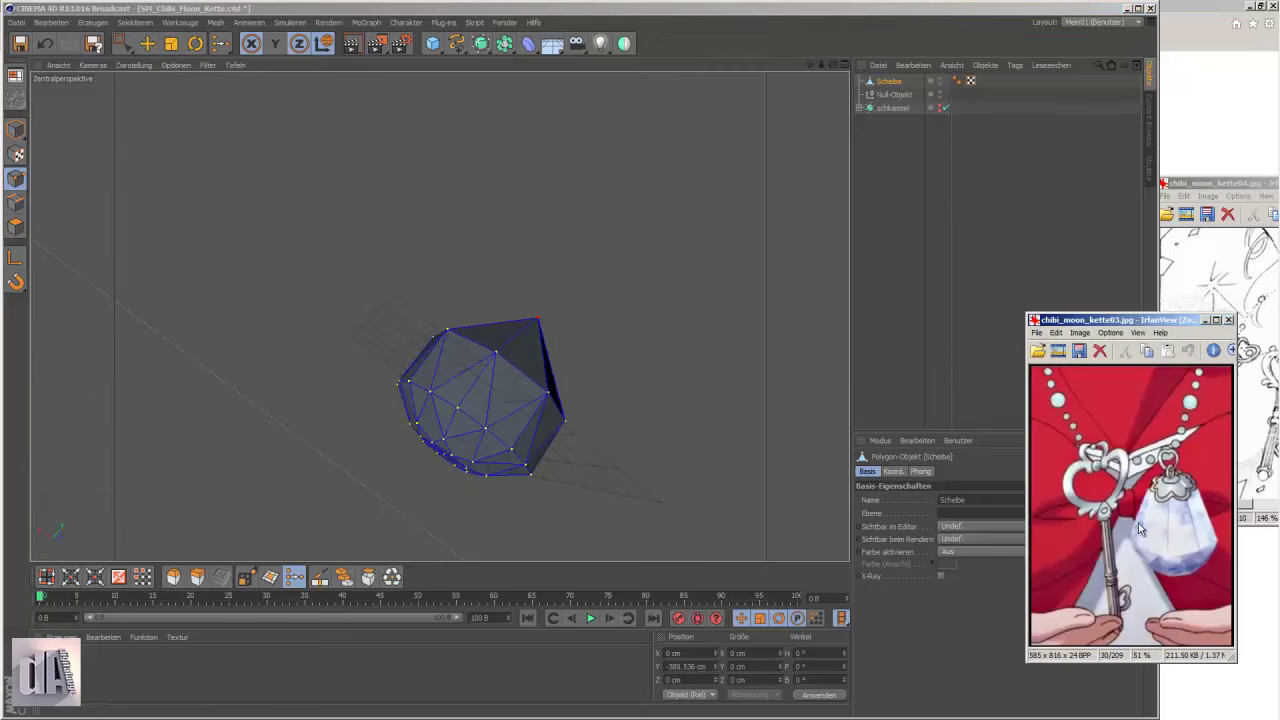
- Rectangle-select the gem's top tip point in Right view for scaling upward
click(557, 337)
alt+drag(557, 337, 643, 360)
key(Return)
key(u)
key(l)
key(F3)
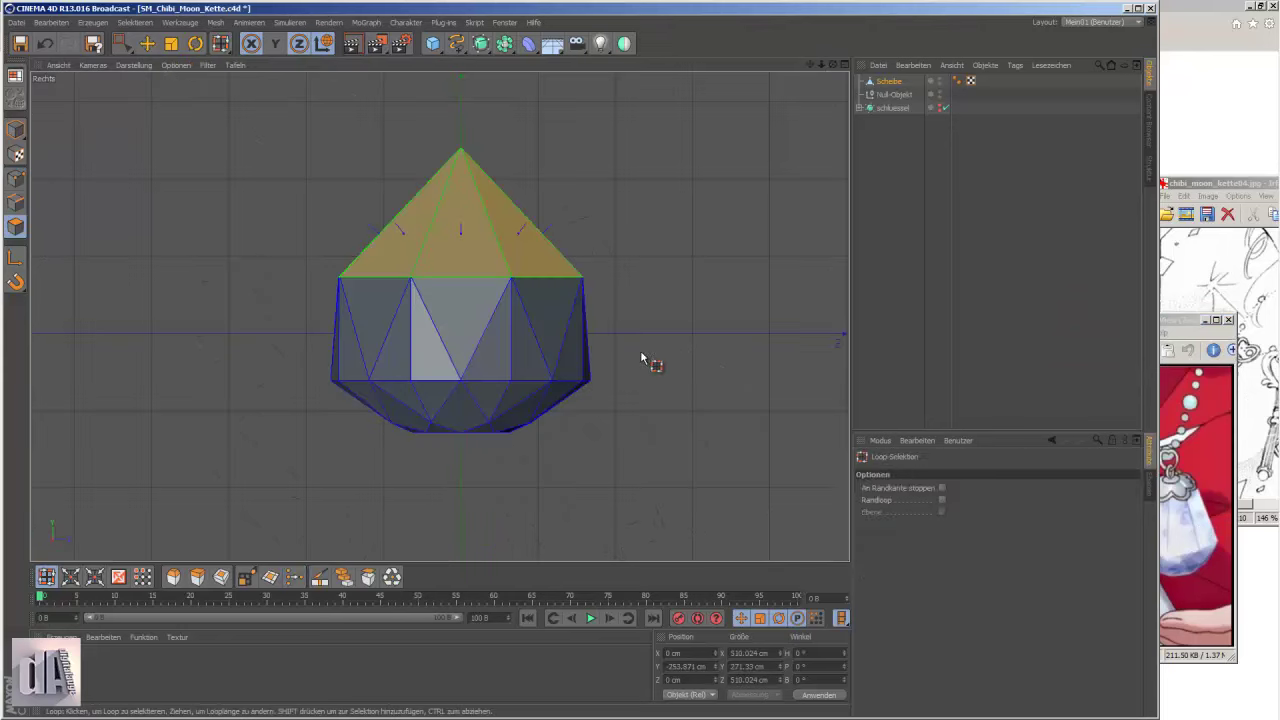
key(k)
click(121, 45)
drag(334, 110, 629, 189)
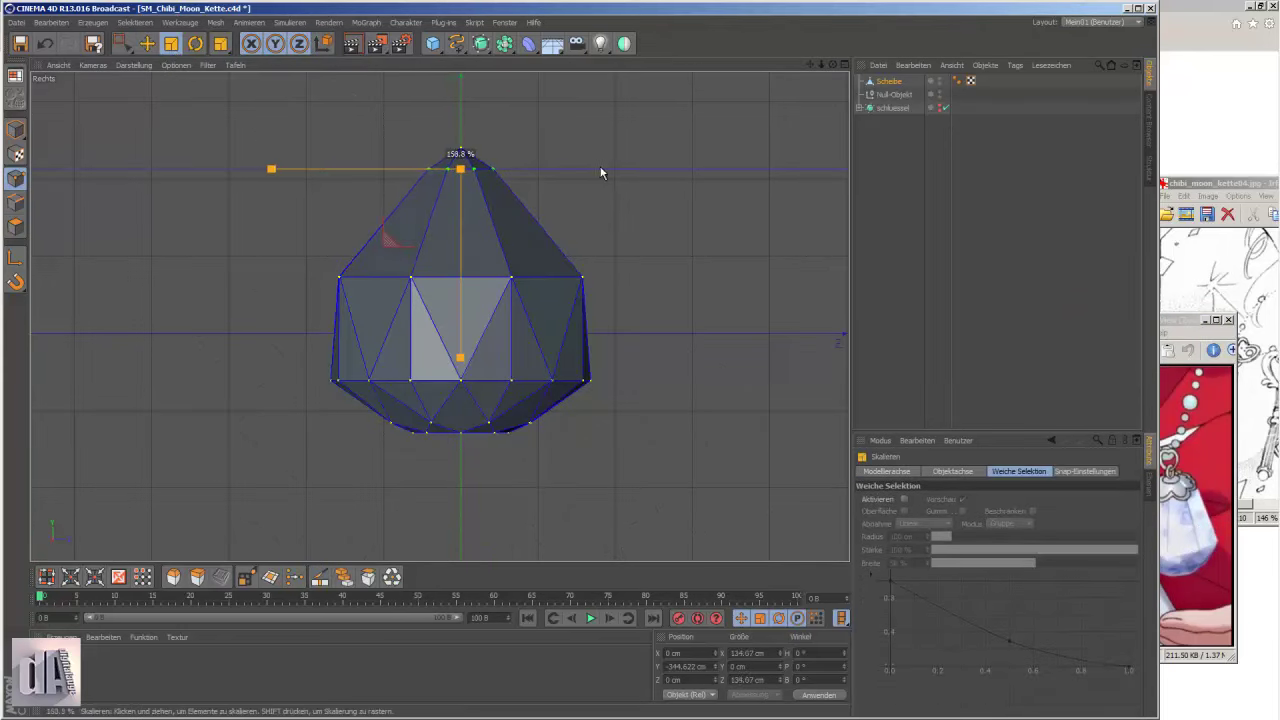
key(t)
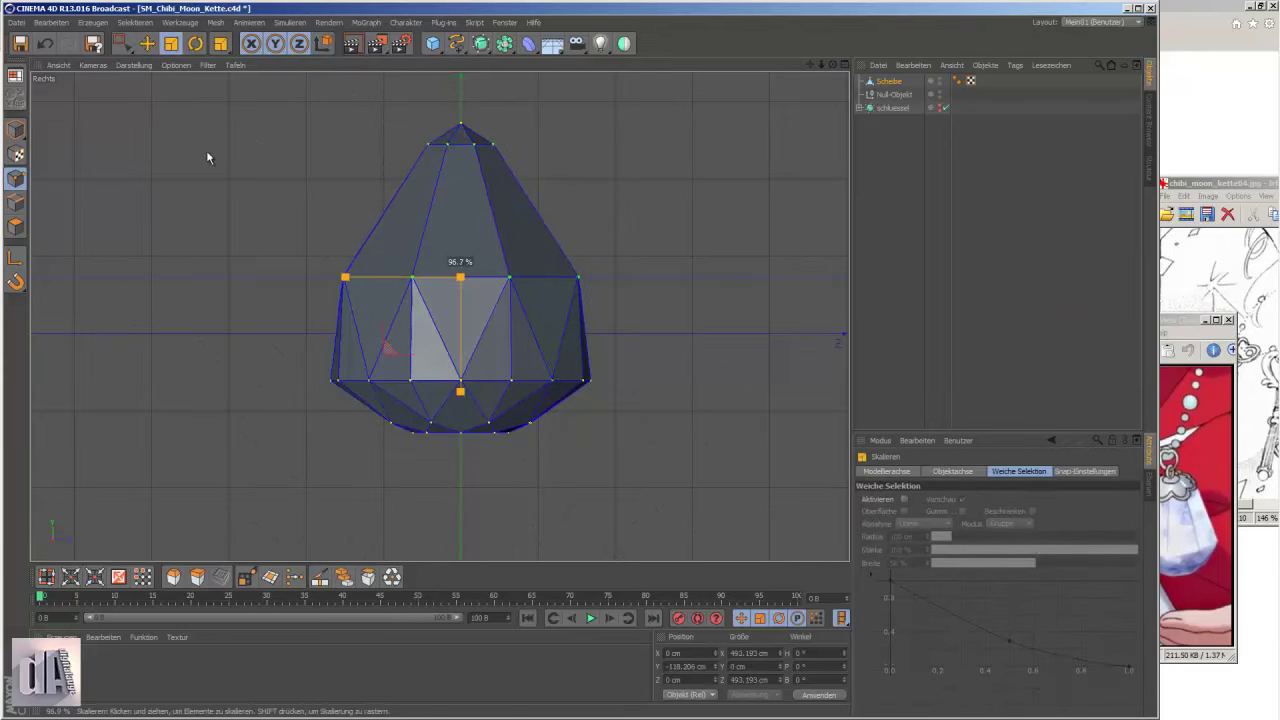
- Render previews of the teardrop gem from two angles and compare with the pendant reference
key(F1)
key(ctrl+r)
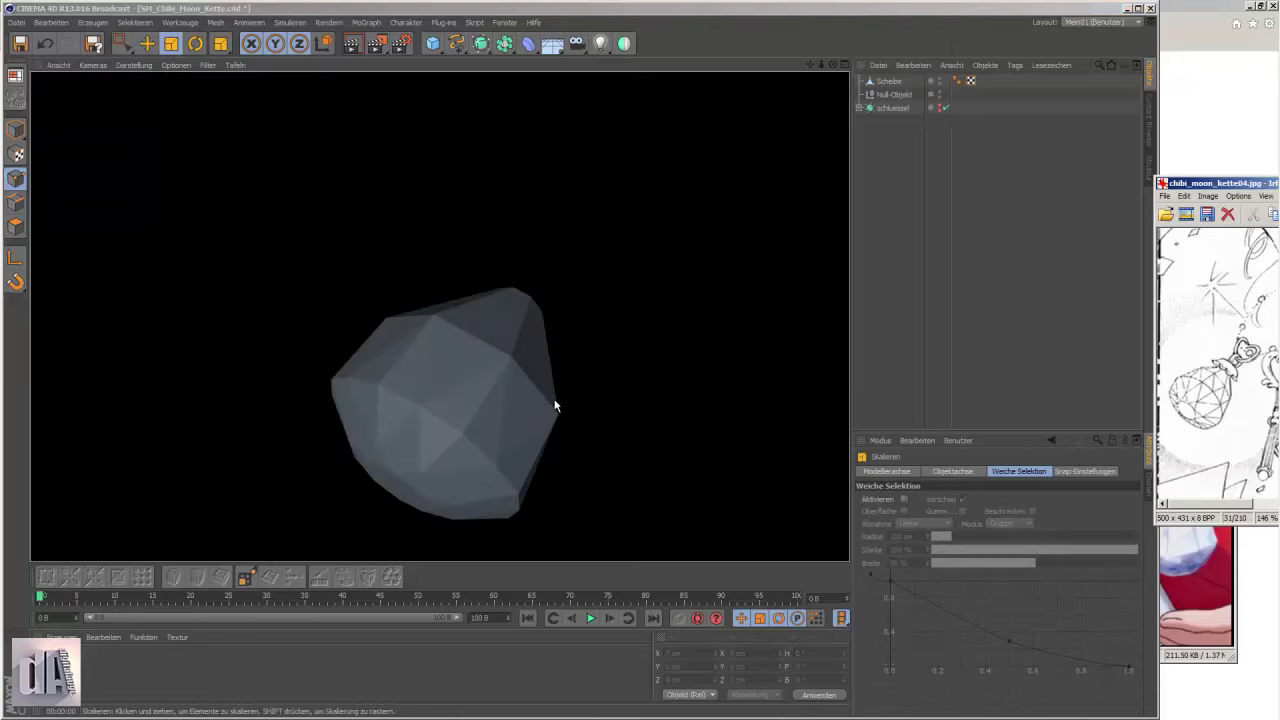
alt+drag(554, 406, 643, 363)
key(ctrl+r)
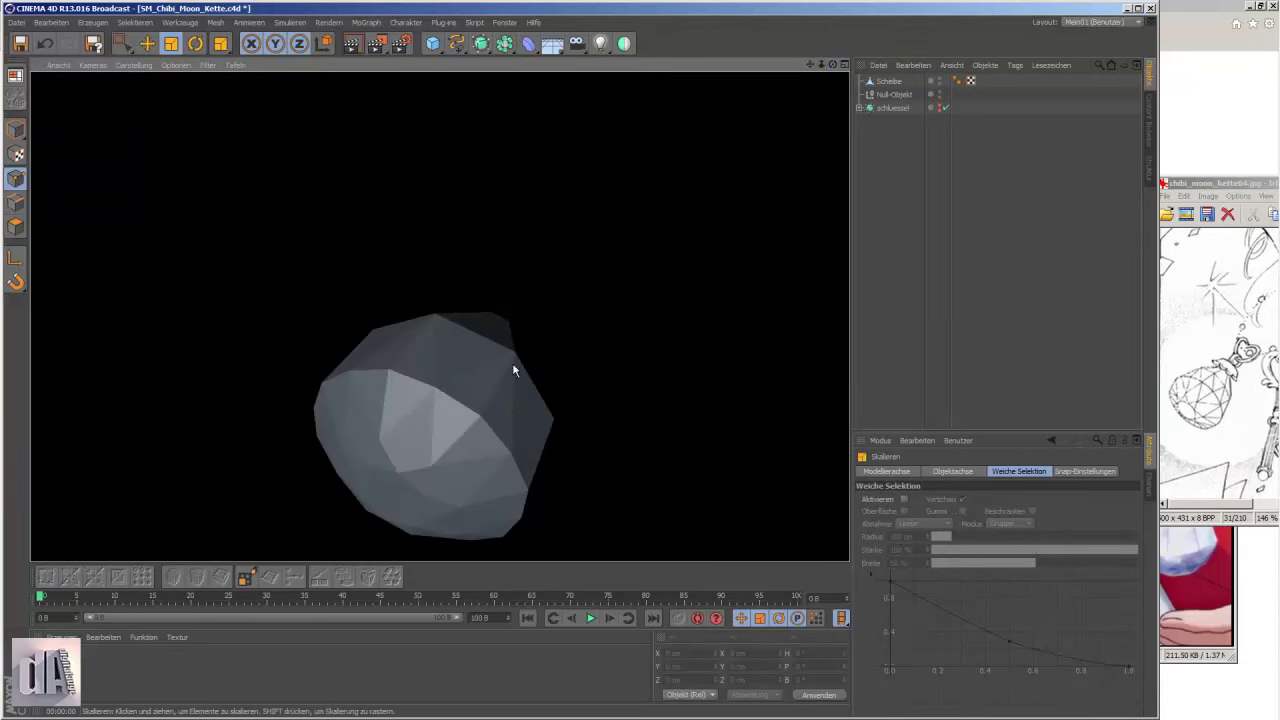
alt+drag(513, 368, 639, 360)
click(1188, 572)
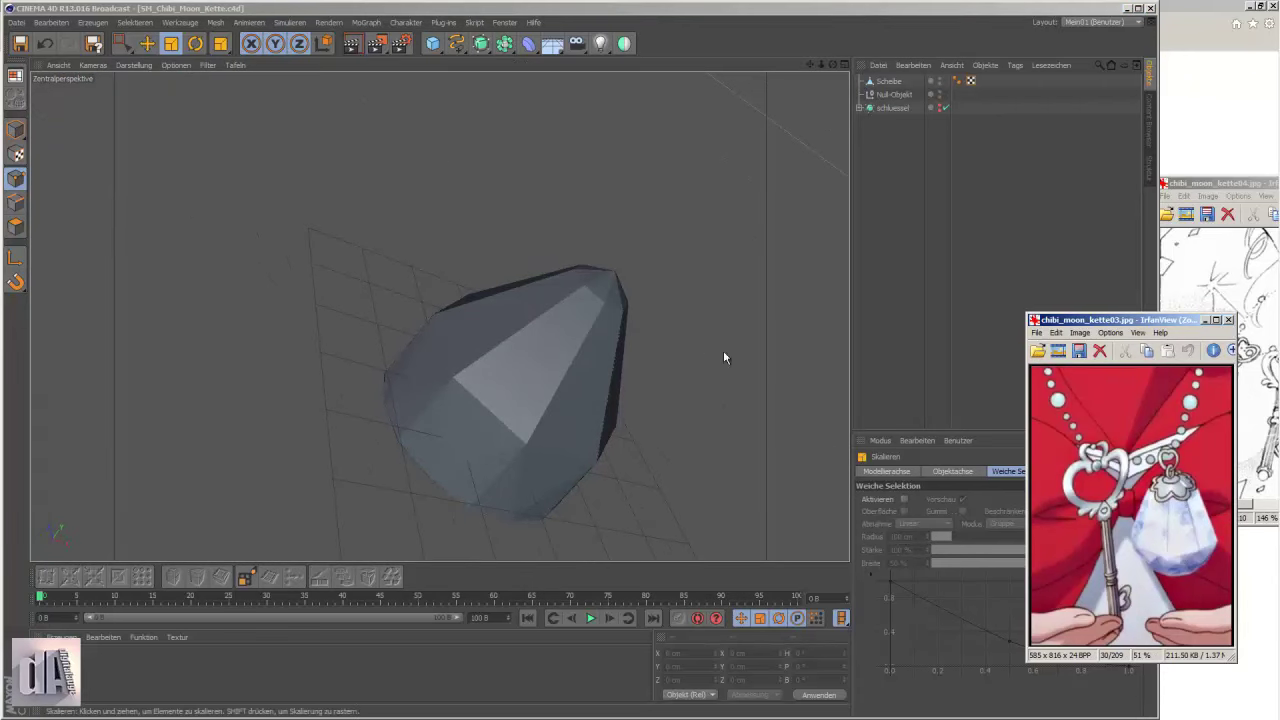
click(1255, 260)
alt+drag(560, 240, 716, 228)
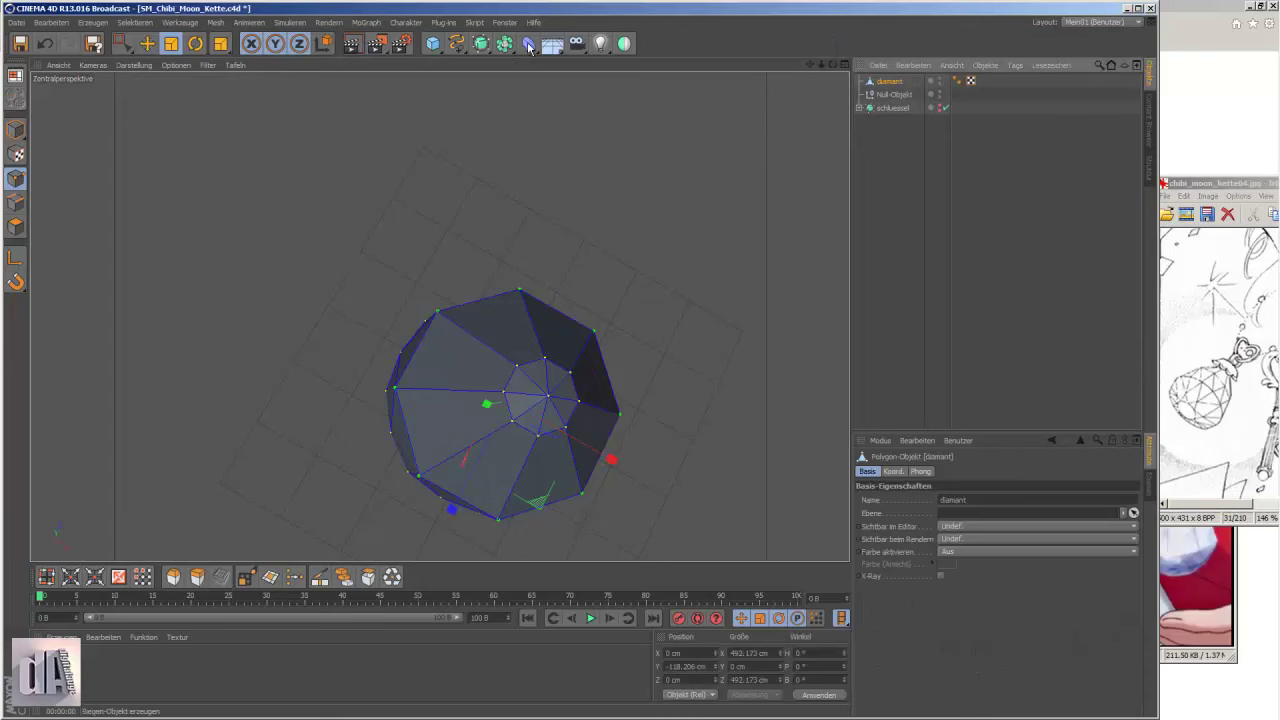
- Add a Disc with 8/16 segments and widen its inner radius in Top view
click(432, 43)
click(780, 46)
key(F2)
click(937, 526)
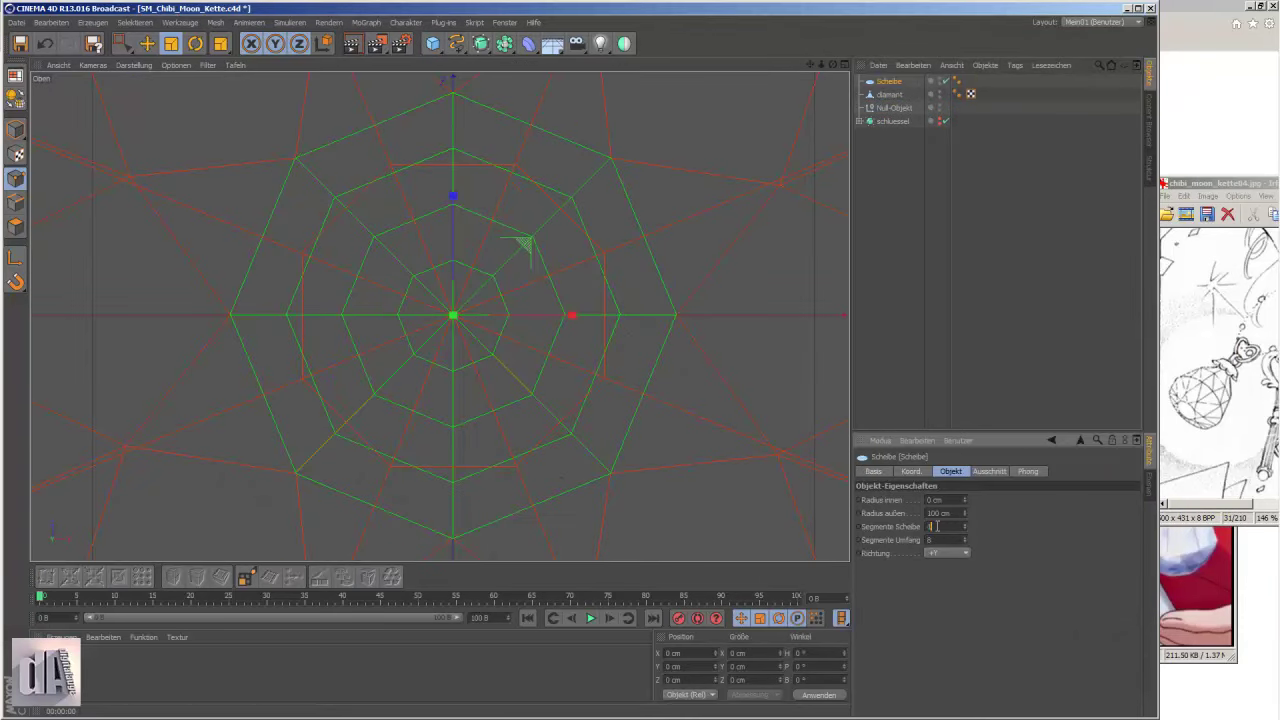
key(F1)
key(e)
key(F2)
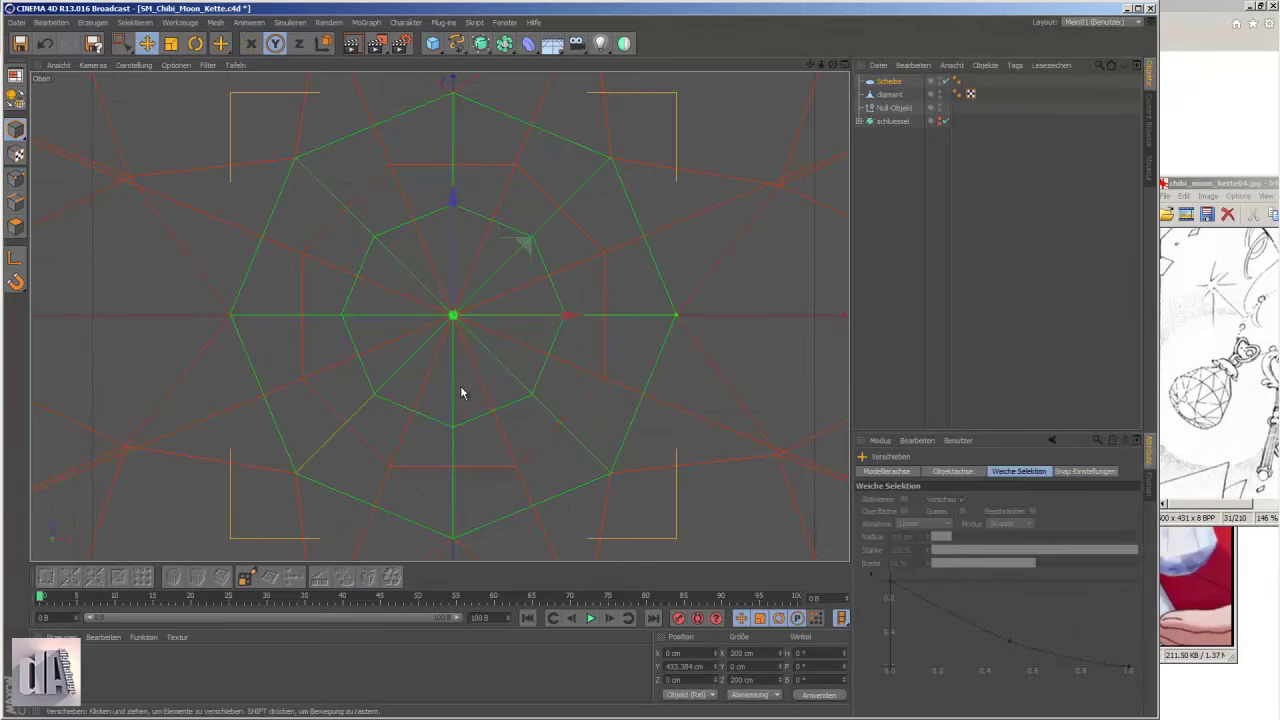
key(n)
key(a)
mouse_move(401, 290)
mouse_down()
mouse_move(323, 300)
mouse_move(374, 292)
mouse_up()
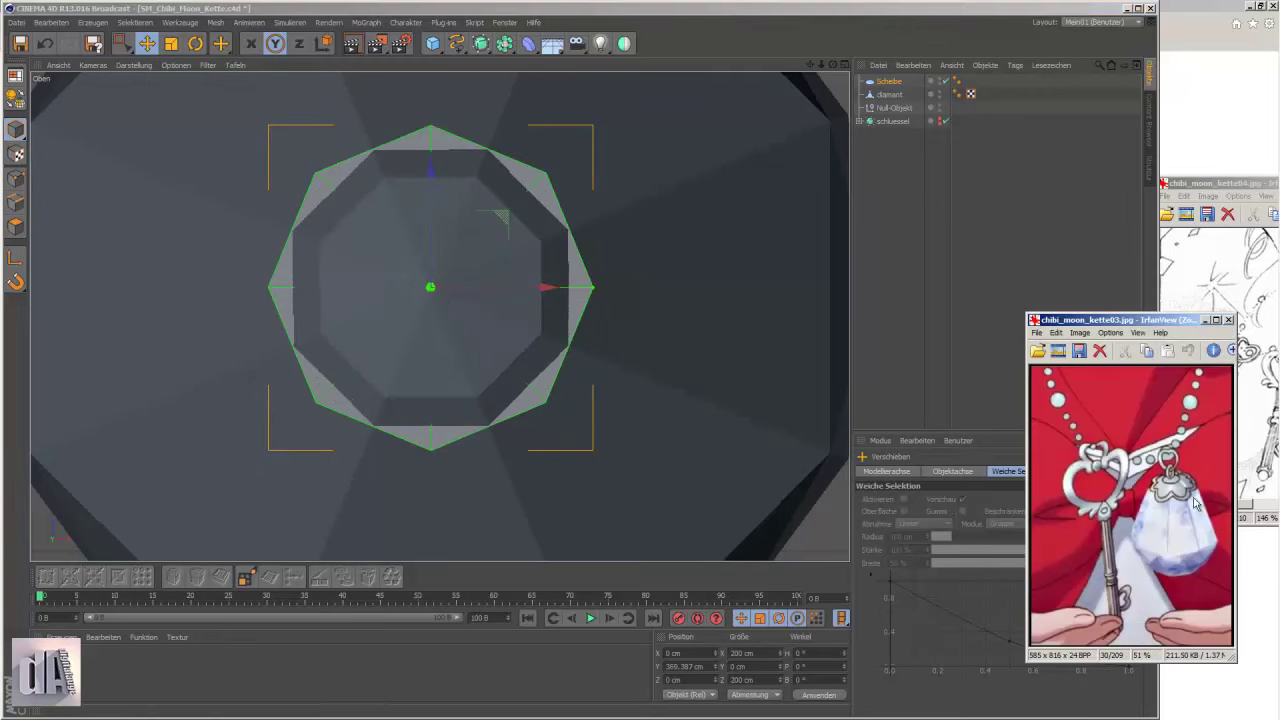
double_click(937, 540)
text(16)
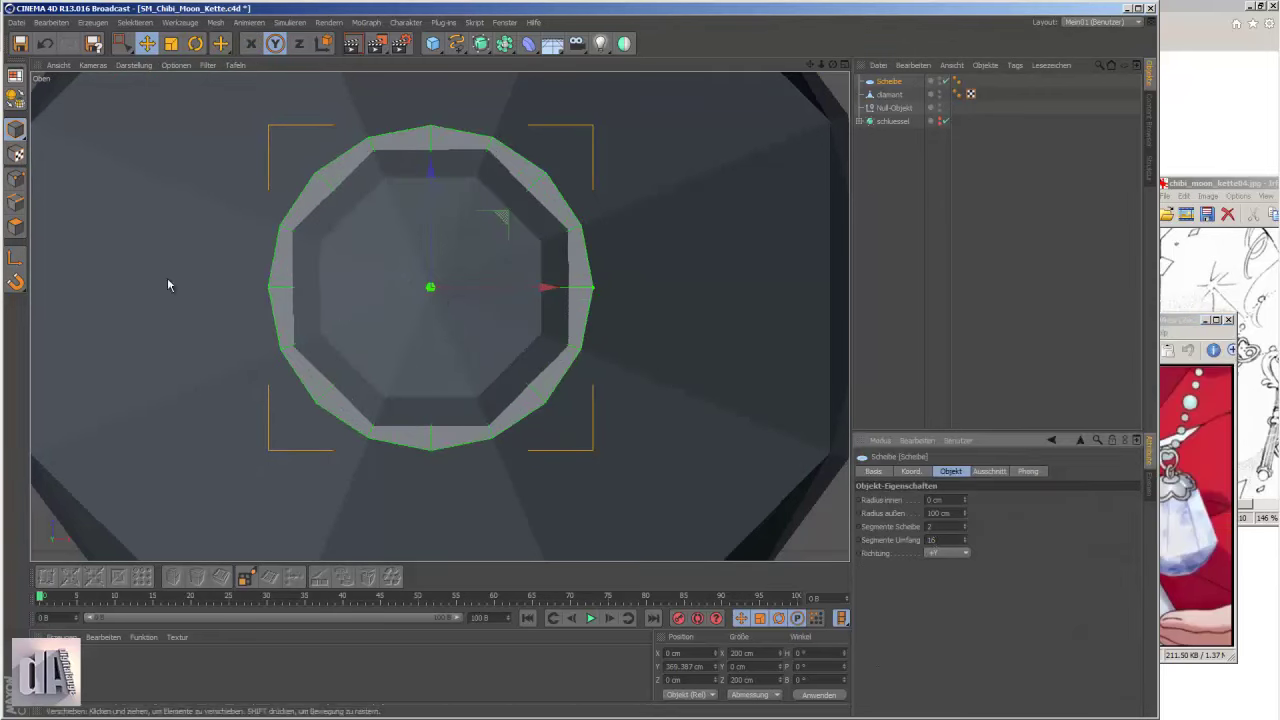
- Make the disc editable and rename it 'diamant fassung'
key(c)
click(221, 43)
click(255, 51)
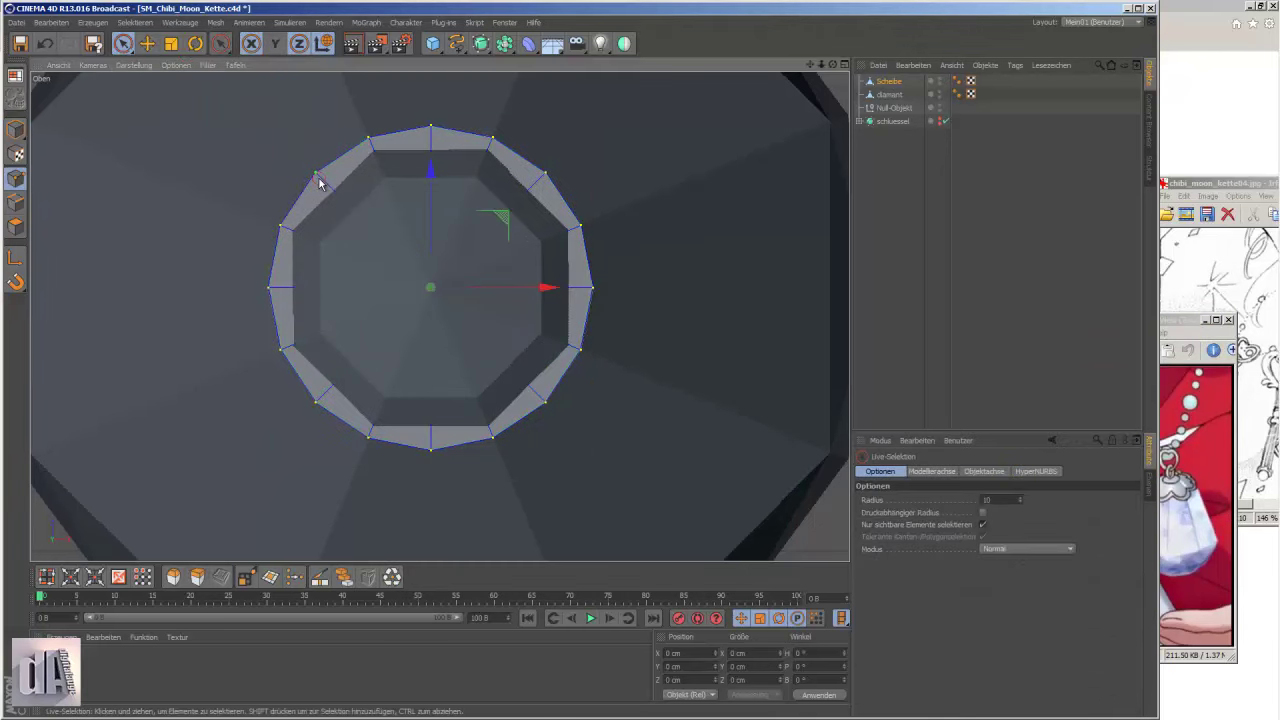
double_click(890, 81)
text(diamant fa)
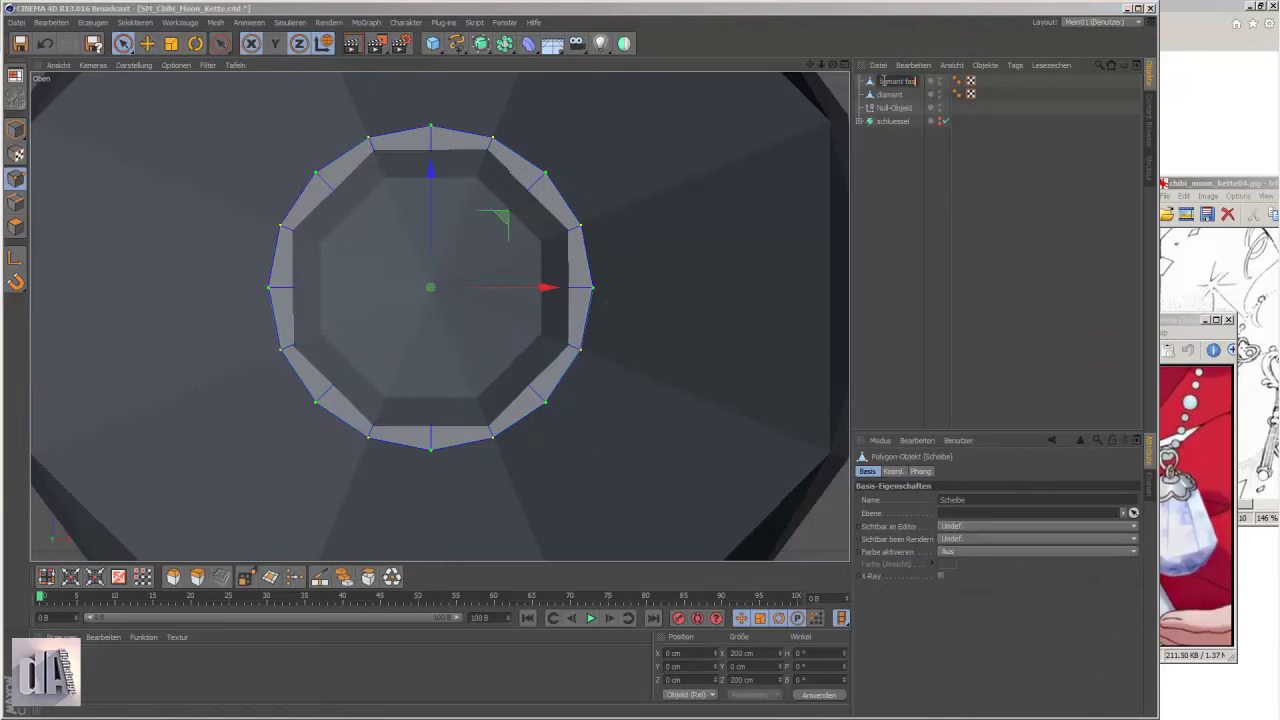
text(sung)
key(Return)
- Group diamant under the Kristall null and scale alternate ring points into star tips
double_click(893, 107)
text(k)
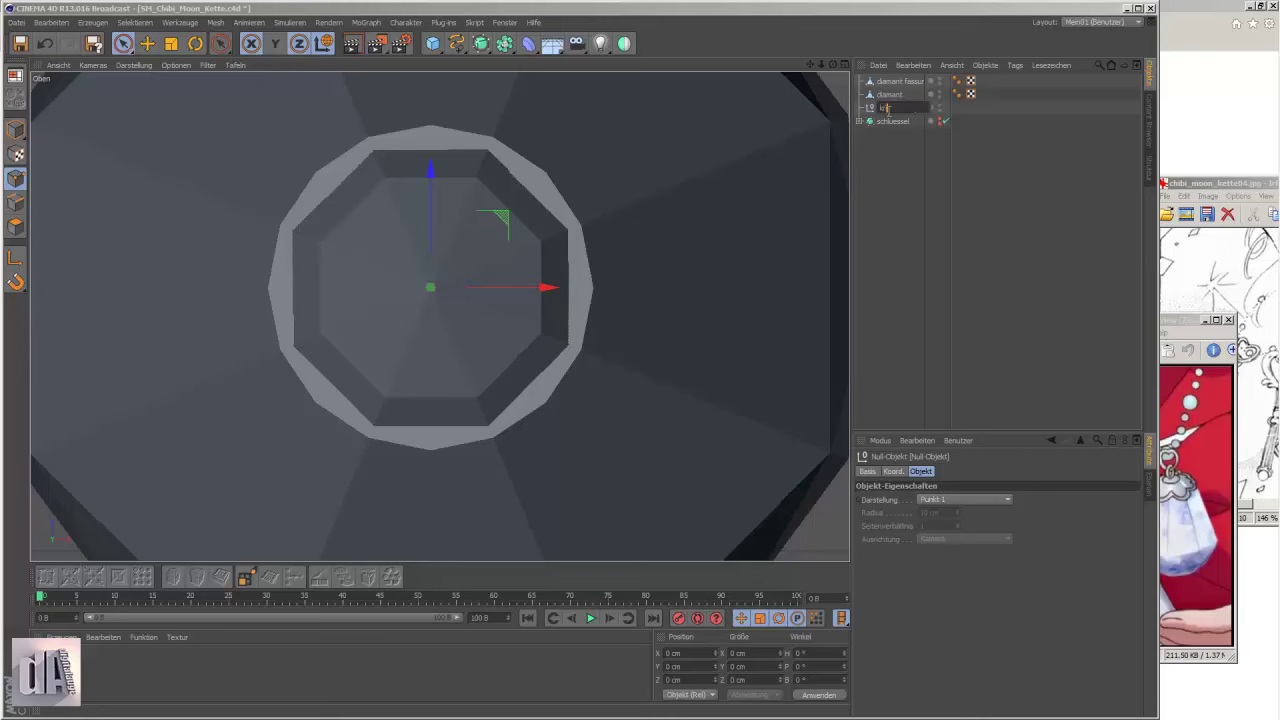
drag(887, 94, 887, 107)
key(t)
drag(444, 95, 240, 192)
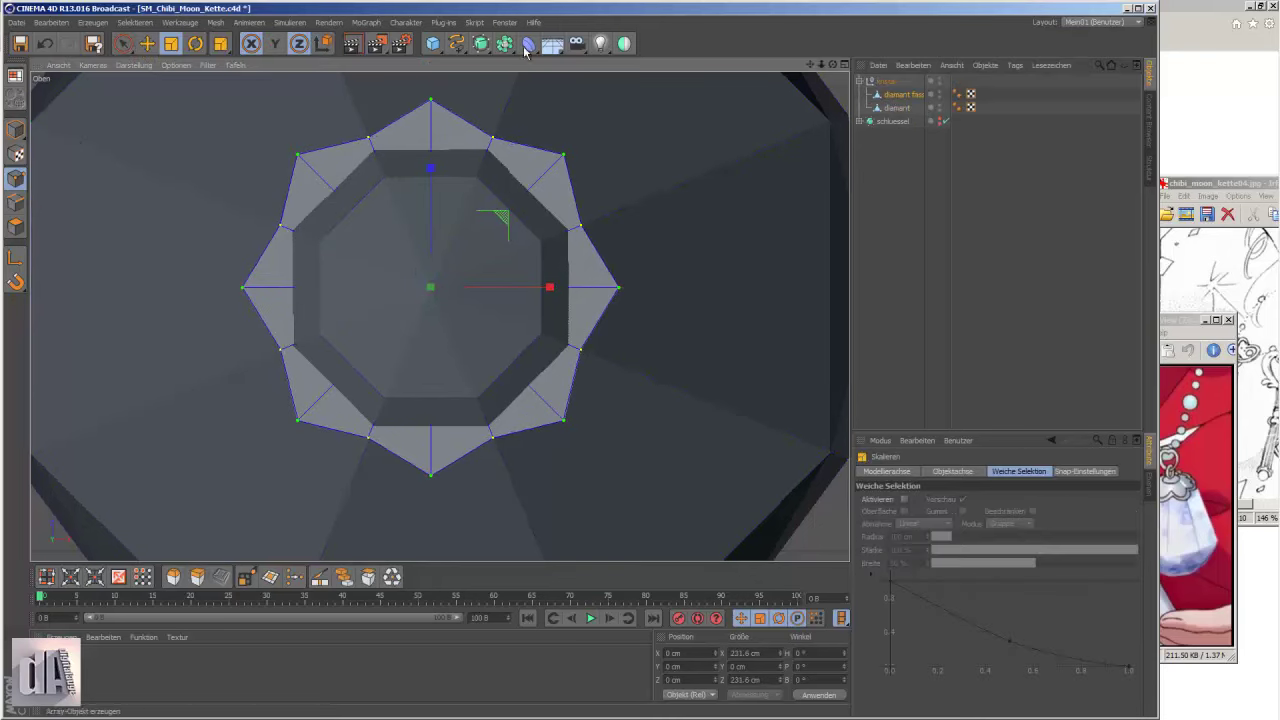
- Add a HyperNURBS and scale the diamant fassung ring's points up slightly
alt+click(481, 43)
click(895, 108)
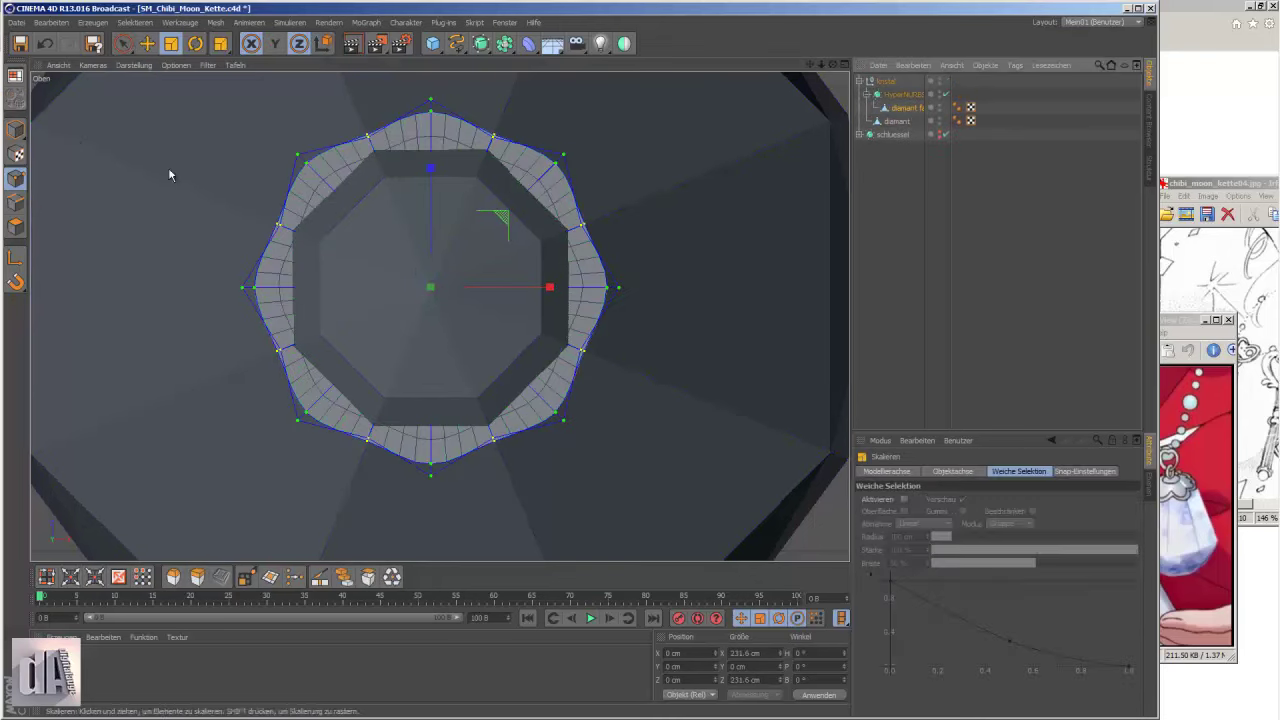
drag(168, 167, 242, 168)
click(16, 227)
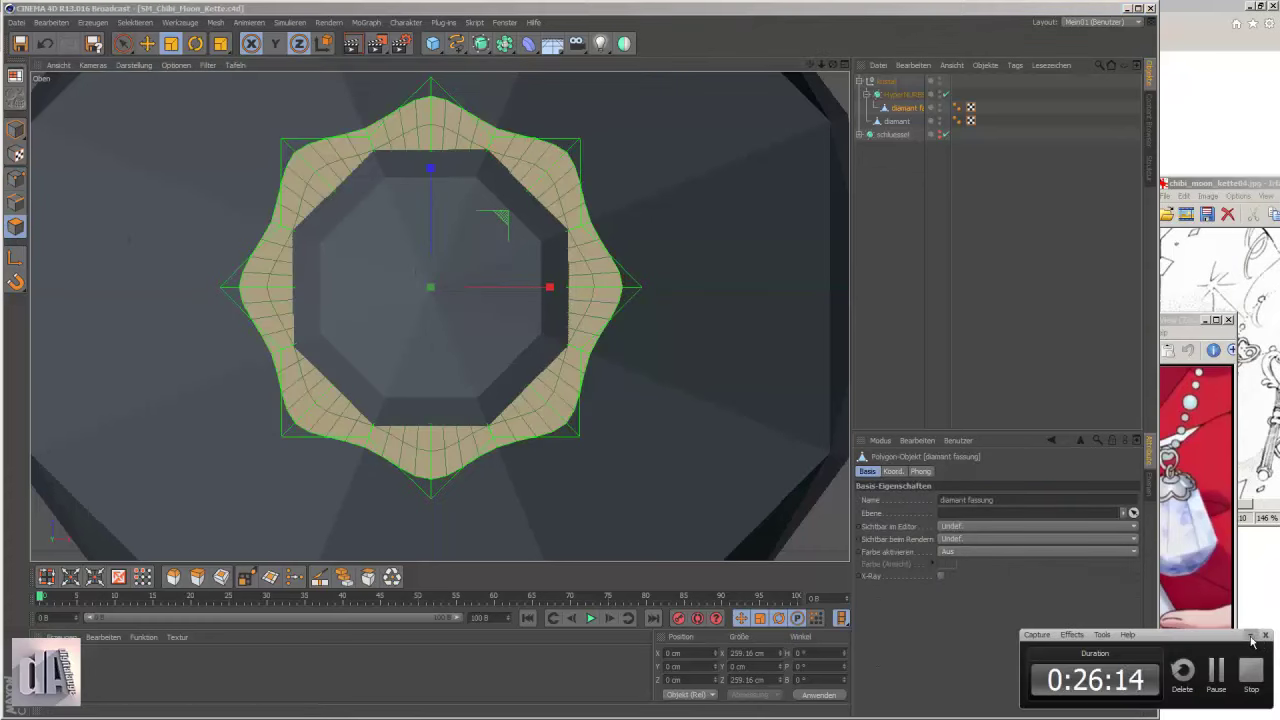
key(k)
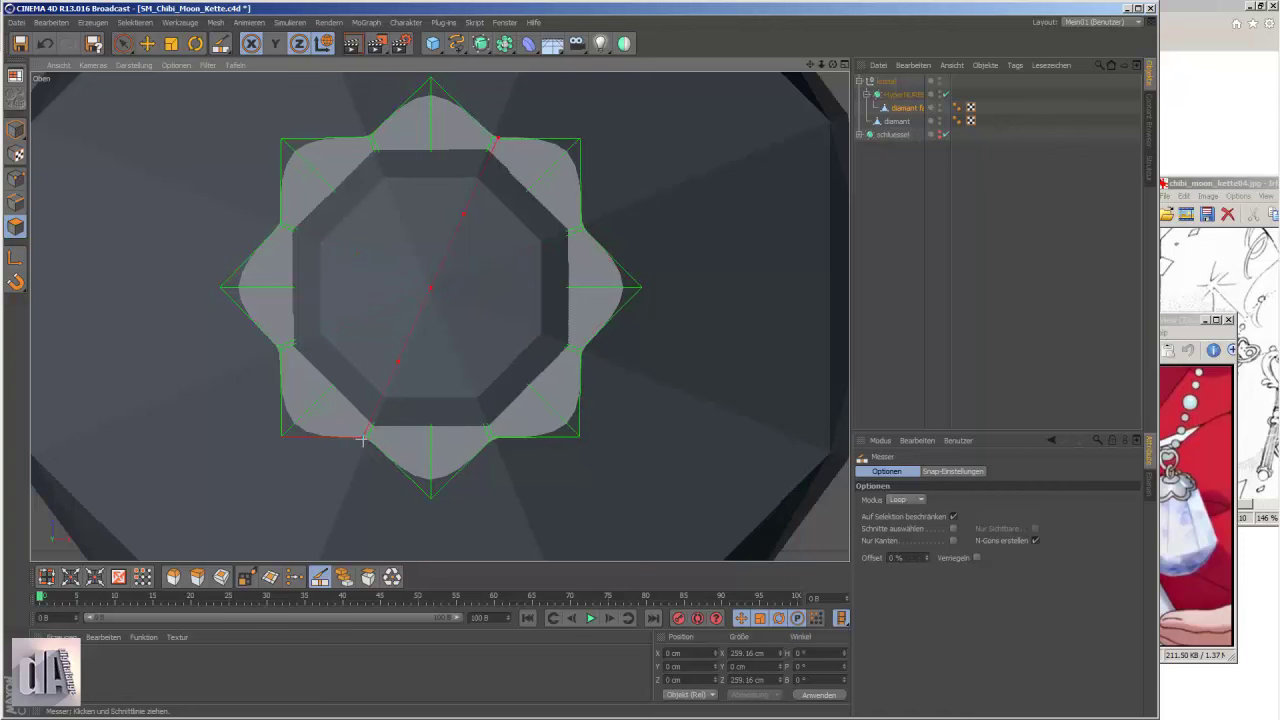
- Select the diamant fassung ring and view it from the right and in perspective
click(900, 94)
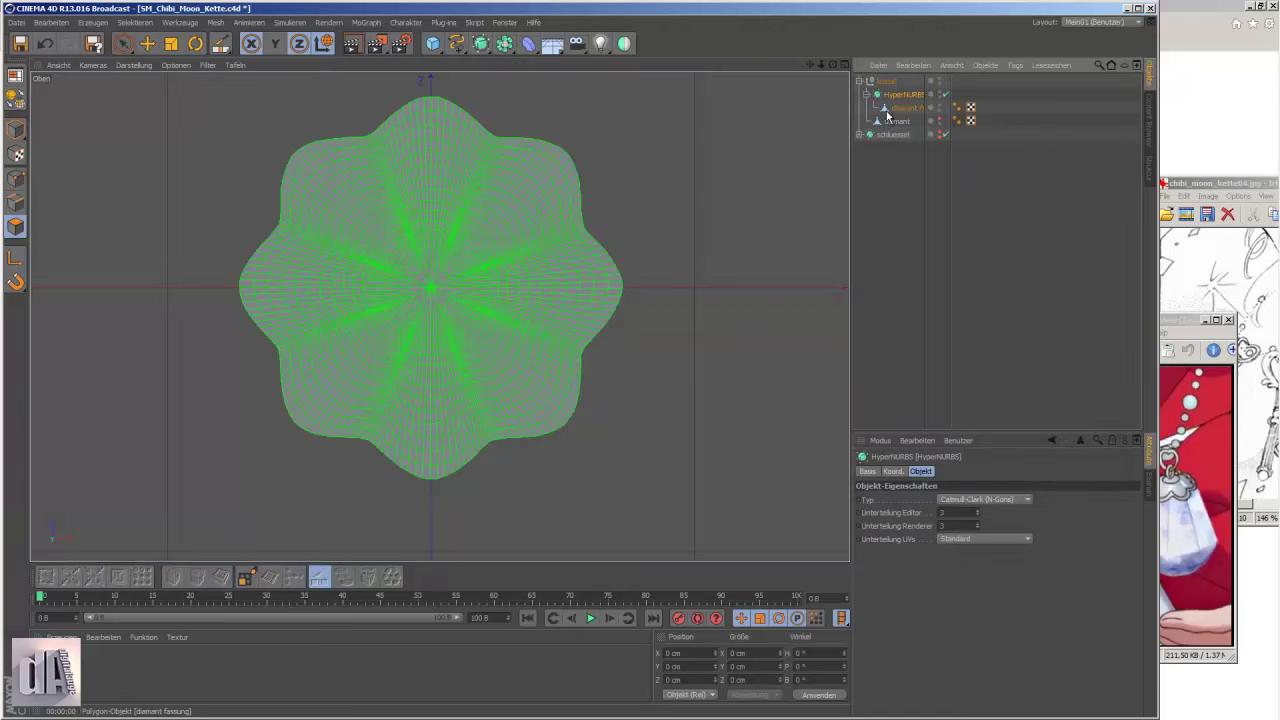
click(903, 107)
click(123, 43)
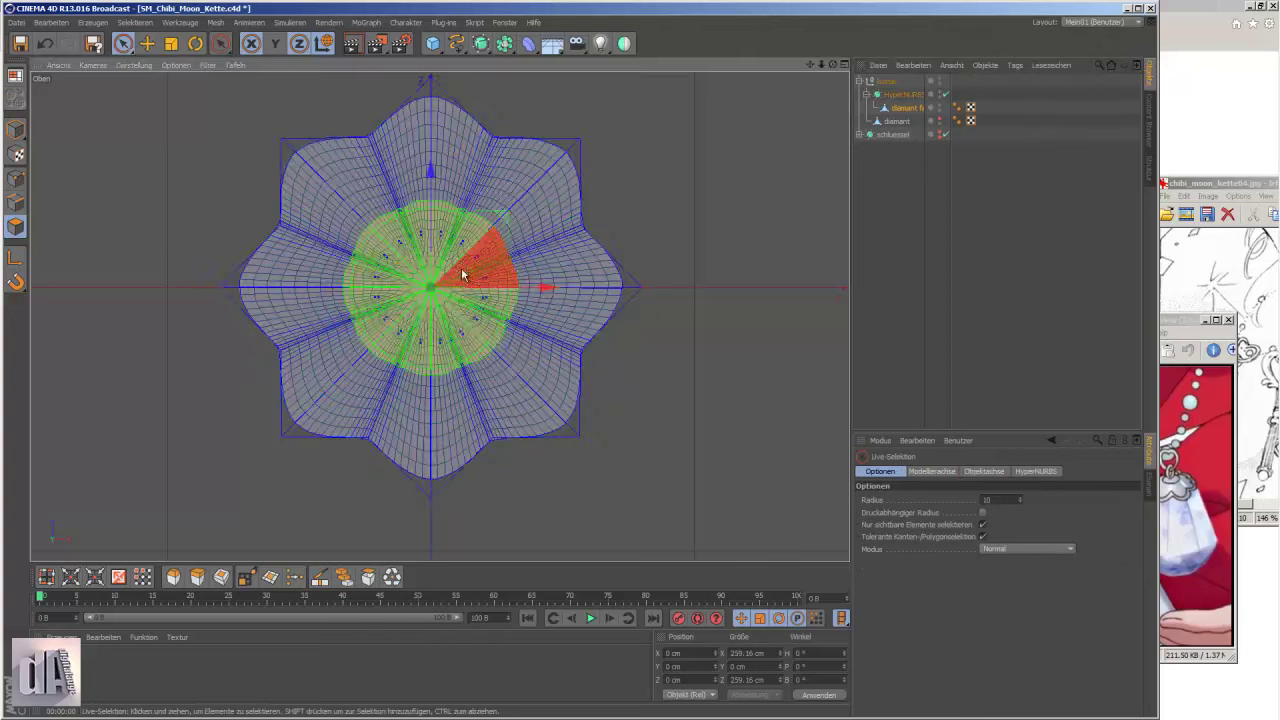
key(F3)
alt+drag(474, 97, 543, 134)
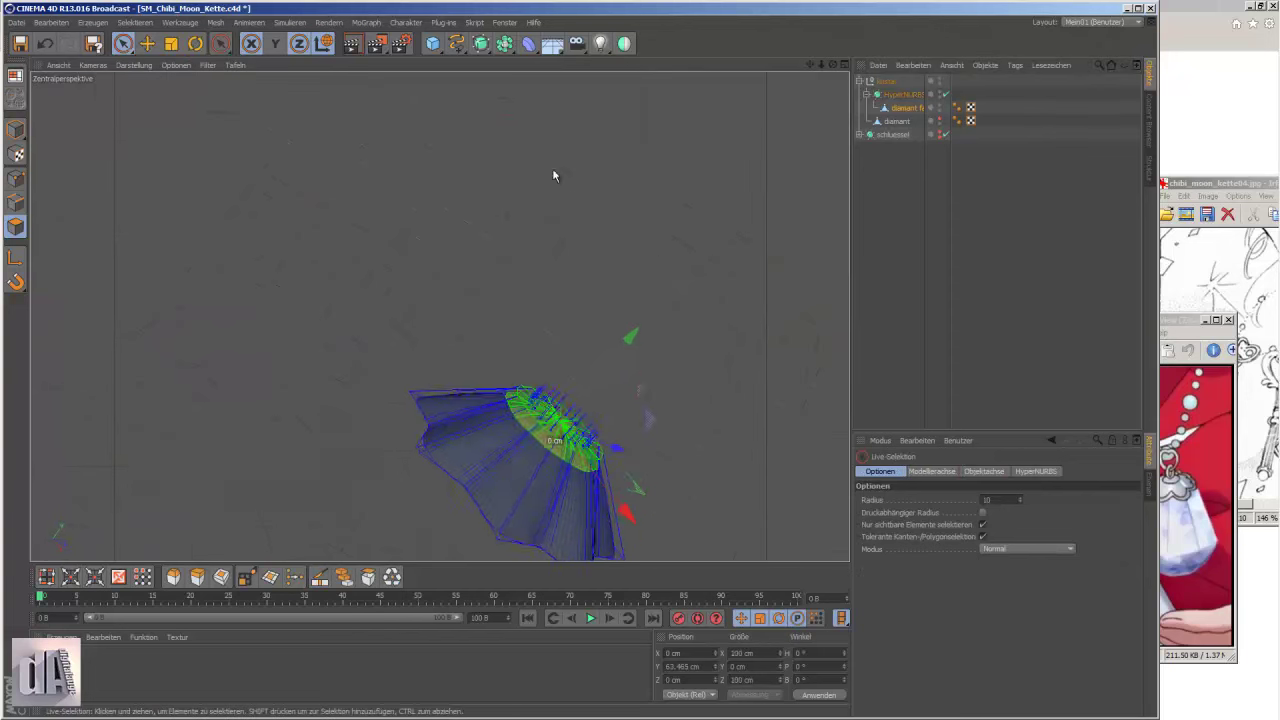
key(ctrl+shift+z)
key(F1)
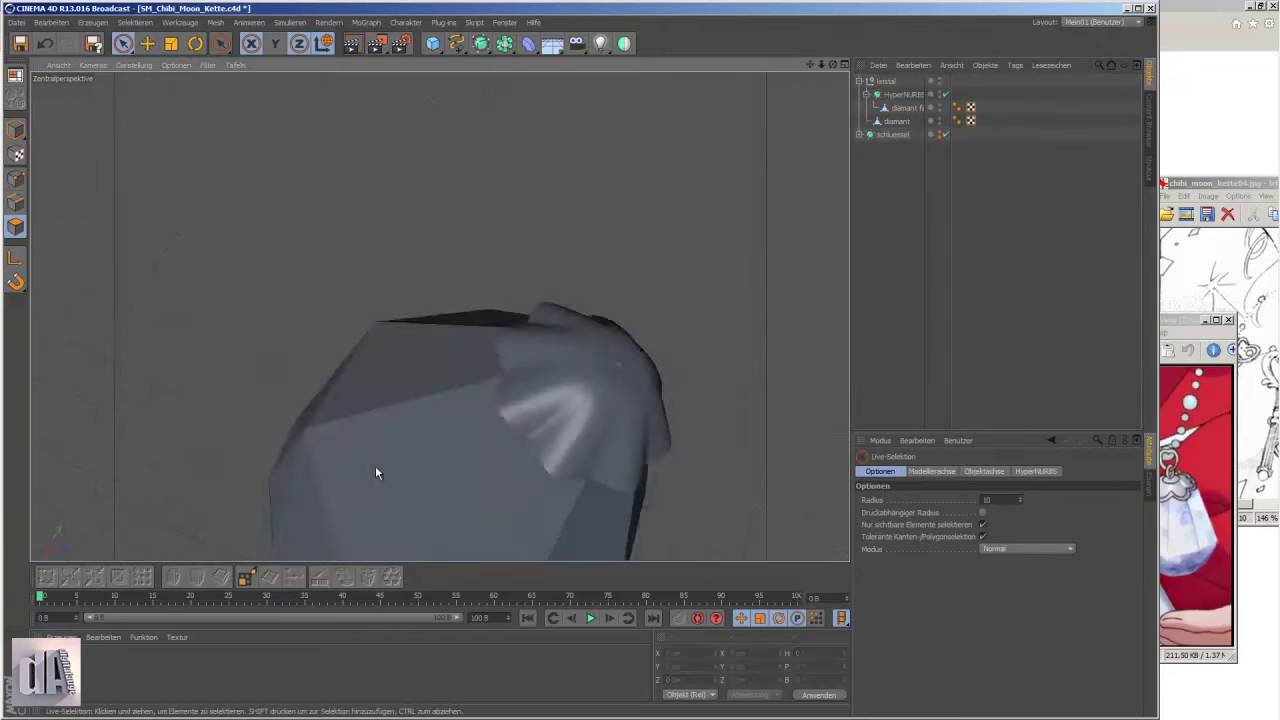
mouse_move(375, 465)
alt+mouse_down()
mouse_move(779, 231)
mouse_move(251, 120)
alt+mouse_up()
- Toggle smoothing off and on to compare the ring's cage with the smoothed star cap
key(q)
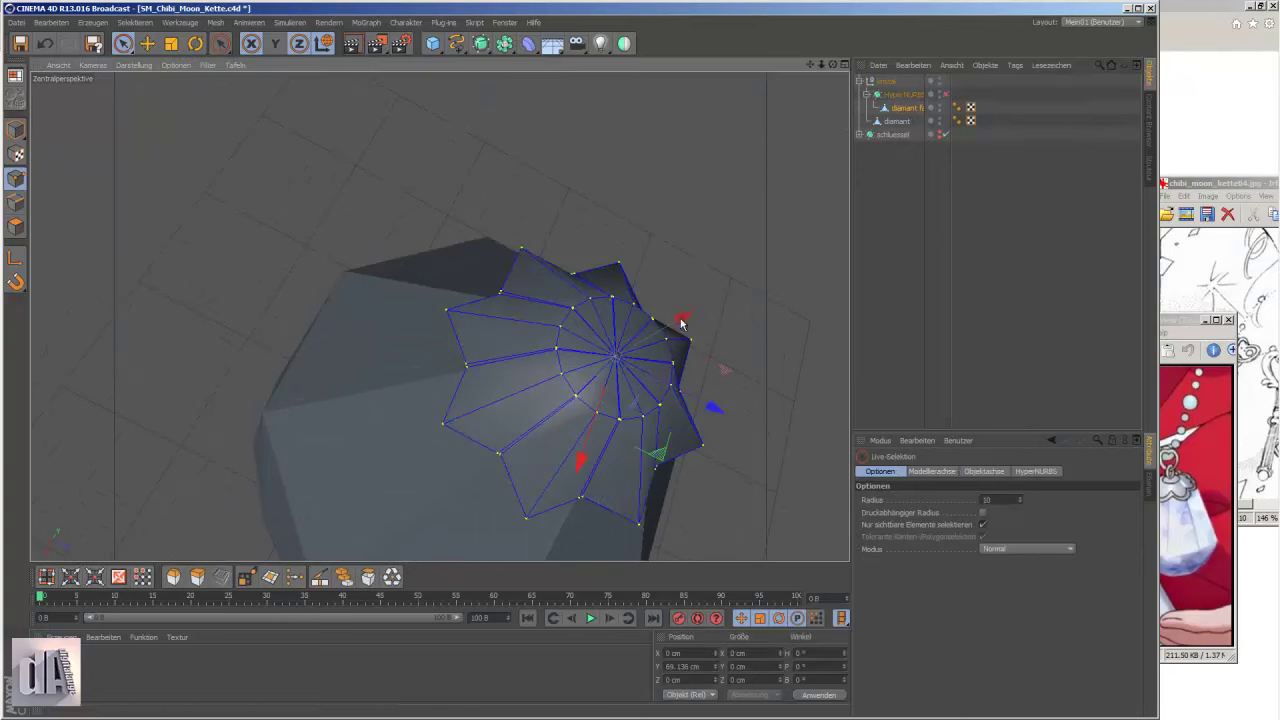
click(945, 94)
mouse_move(431, 286)
alt+mouse_down()
mouse_move(737, 148)
mouse_move(528, 277)
alt+mouse_up()
click(901, 119)
key(F3)
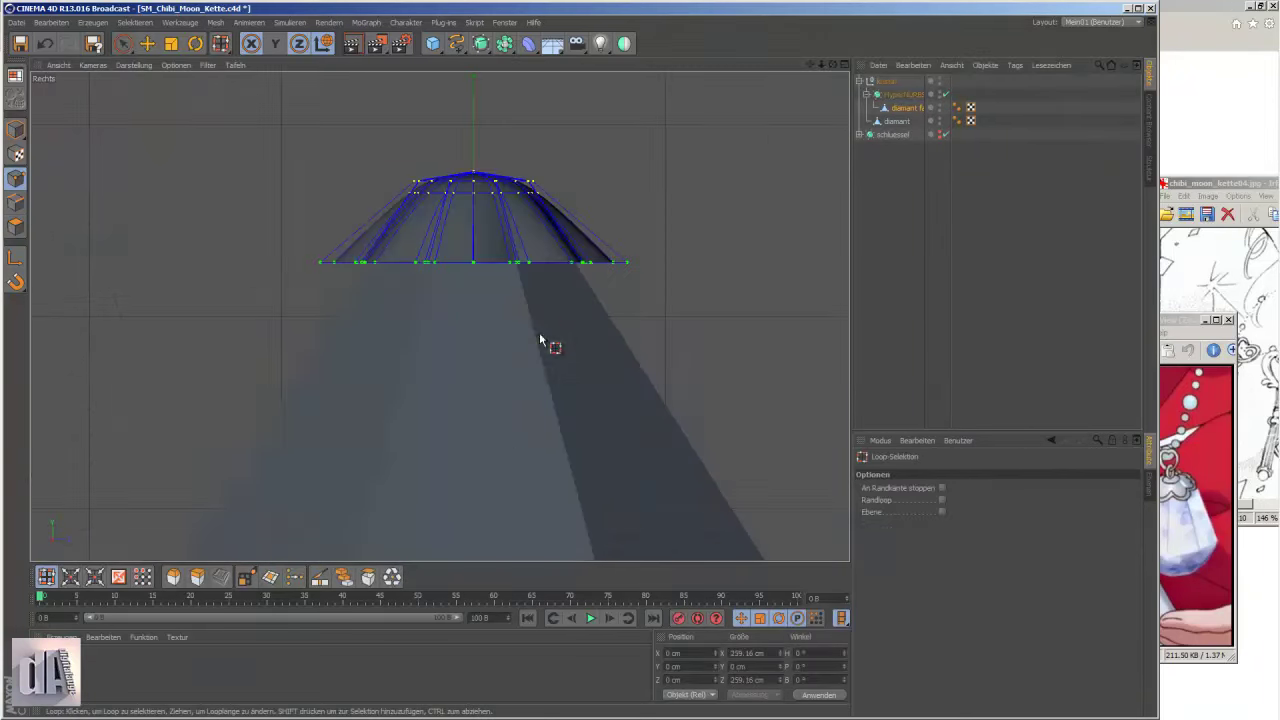
key(t)
key(F1)
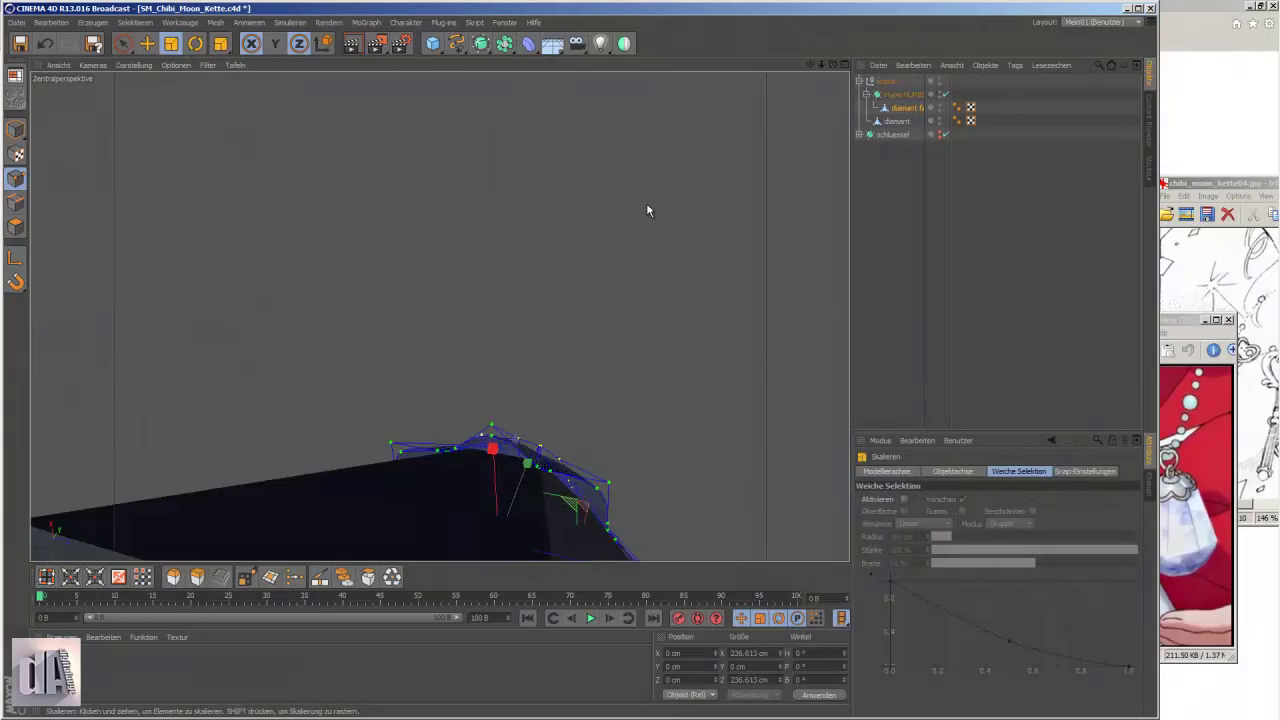
alt+drag(646, 202, 422, 362)
- Check the star cap from top and perspective views, then select it unsmoothed
key(F2)
scroll(377, 233, up, 1)
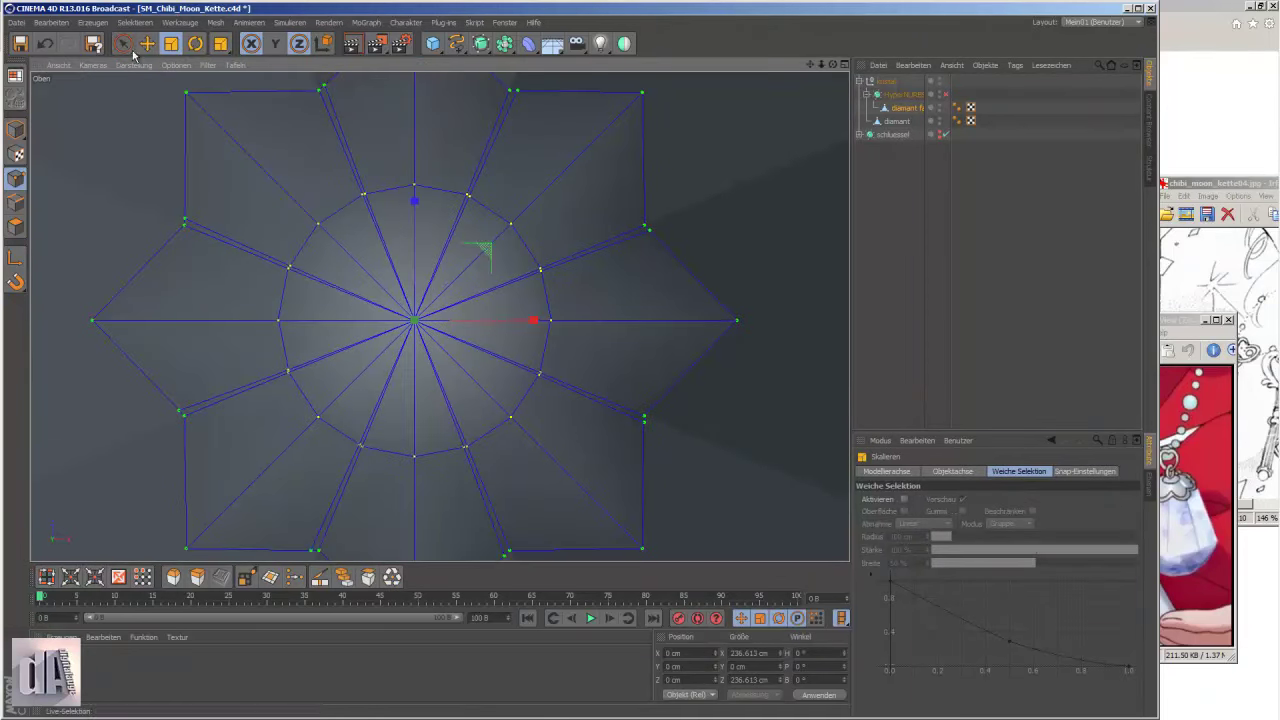
key(space)
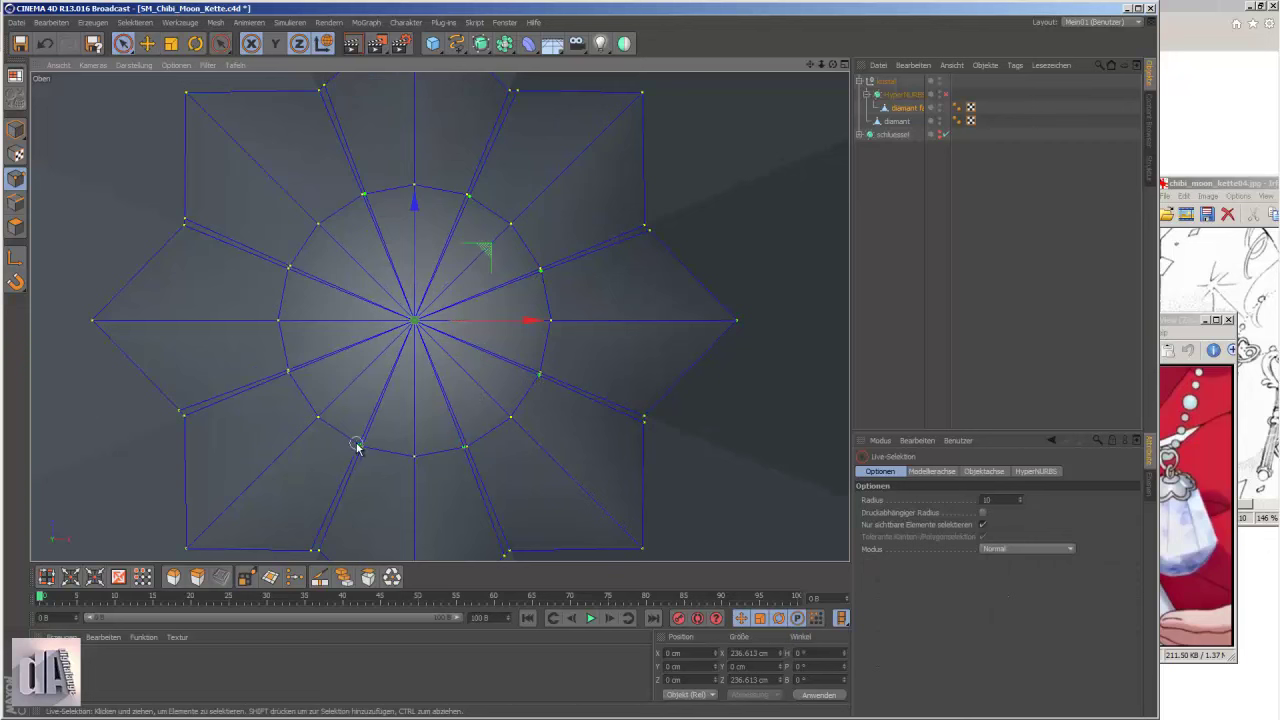
key(F1)
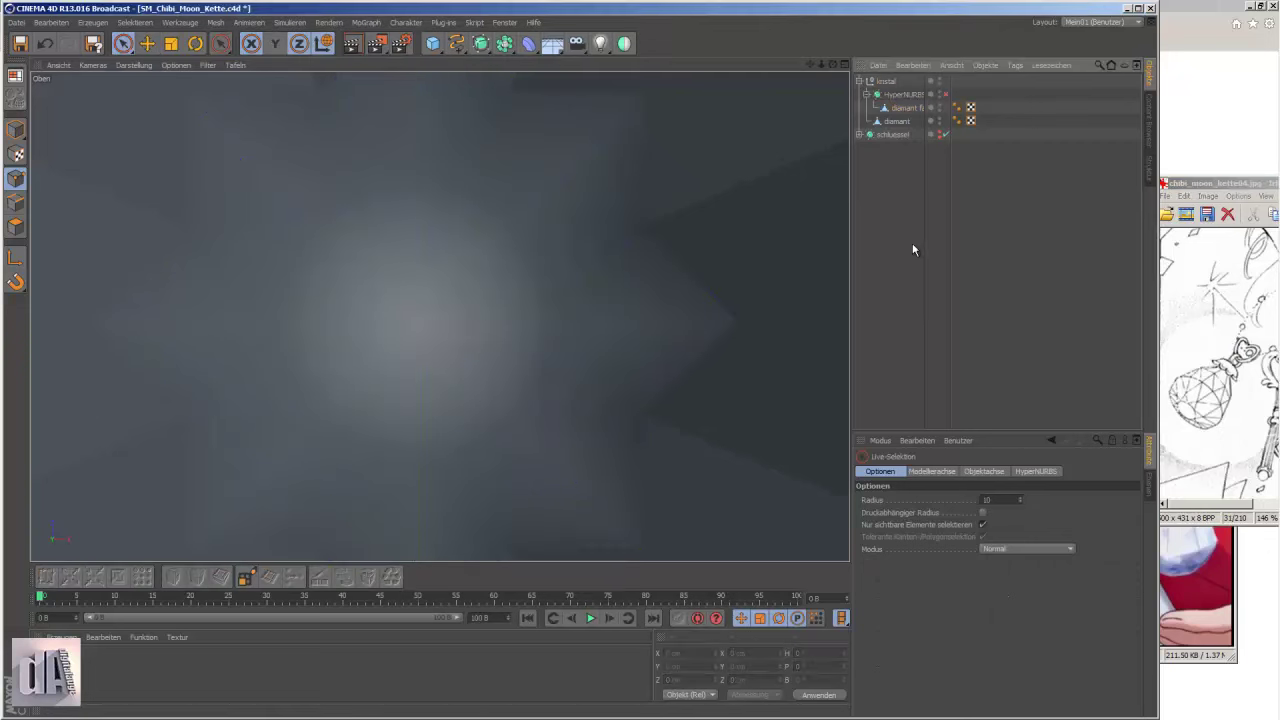
key(q)
key(r)
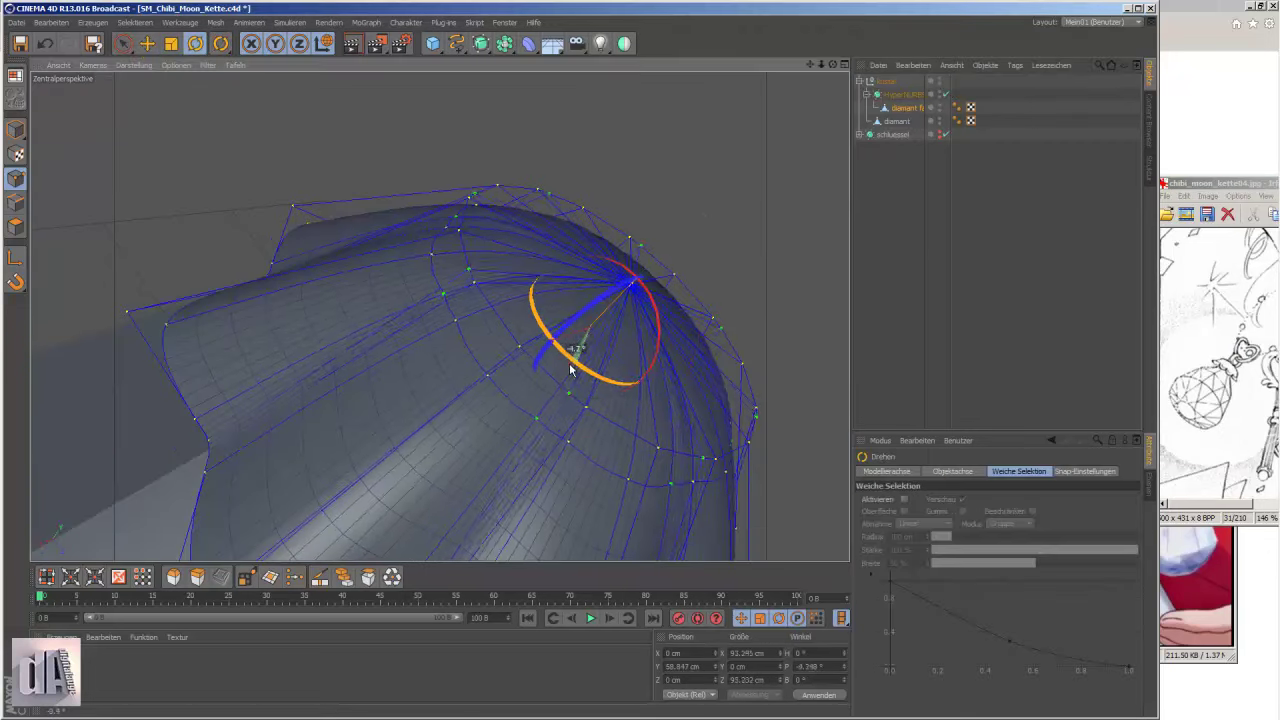
click(706, 209)
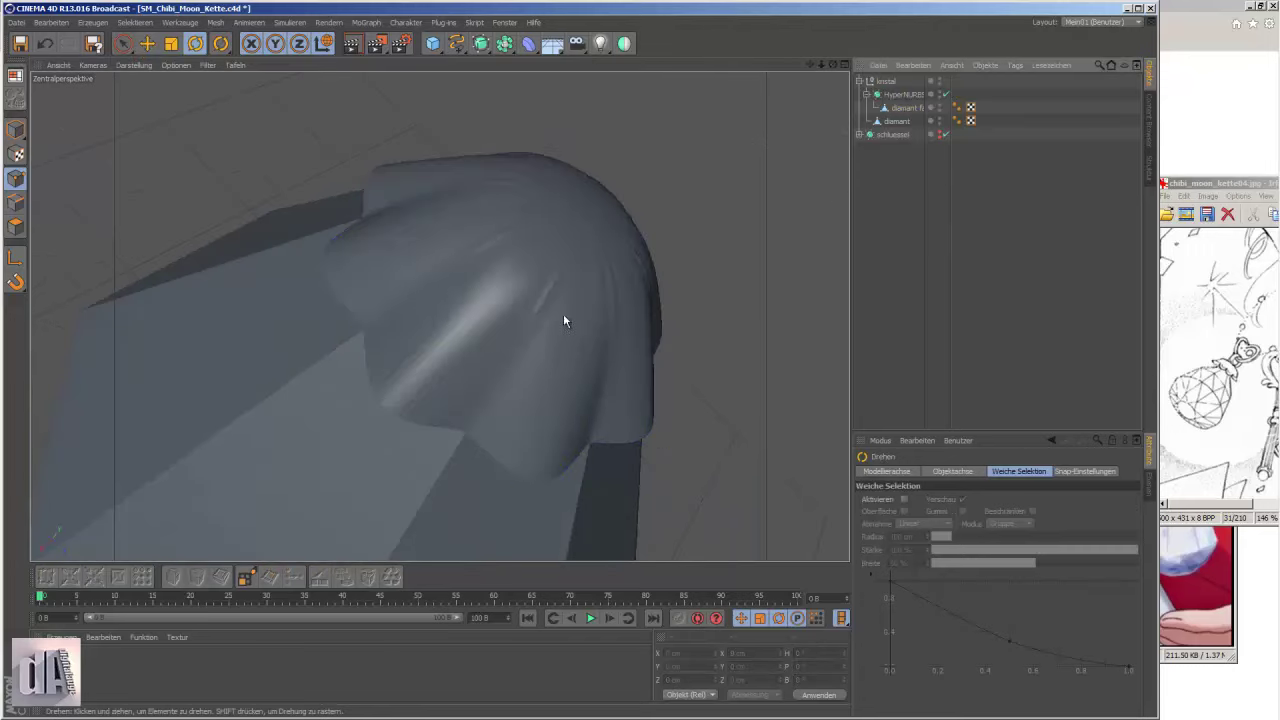
click(563, 313)
key(q)
drag(806, 72, 643, 366)
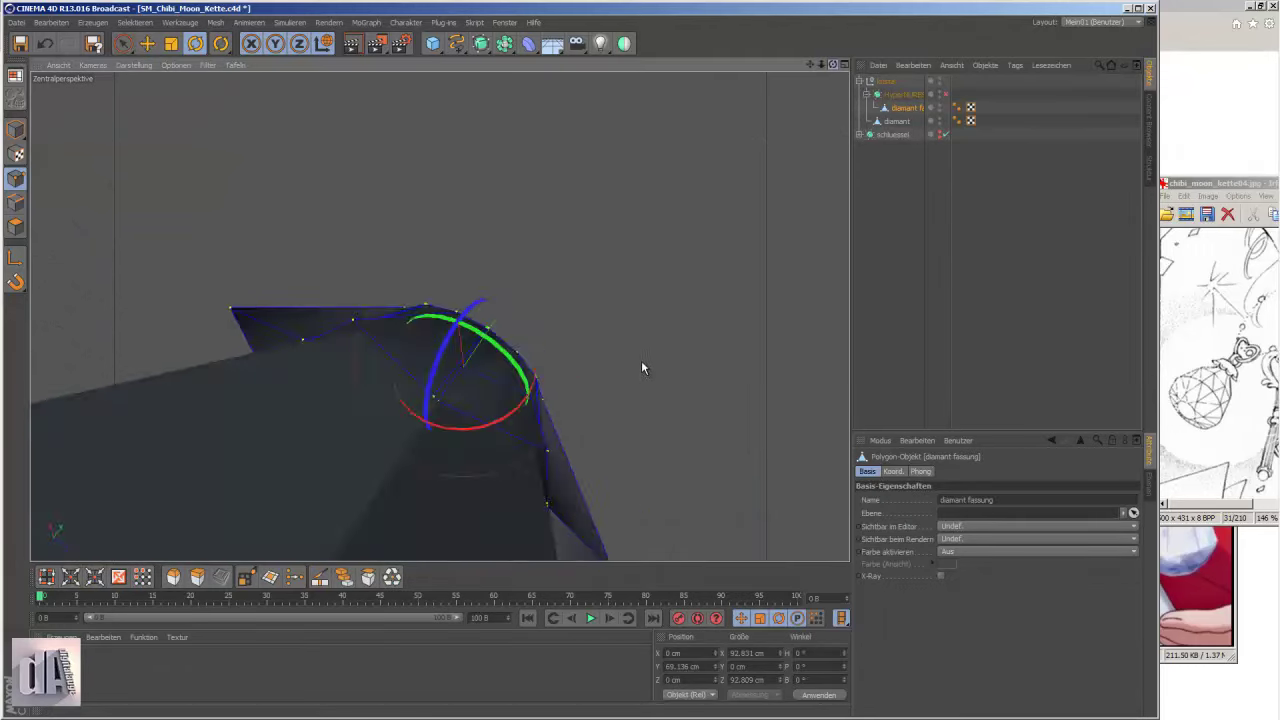
- Delete the cap's top polygons, close the hole with Polygonloch schließen, and inspect it smoothed
click(15, 226)
key(Delete)
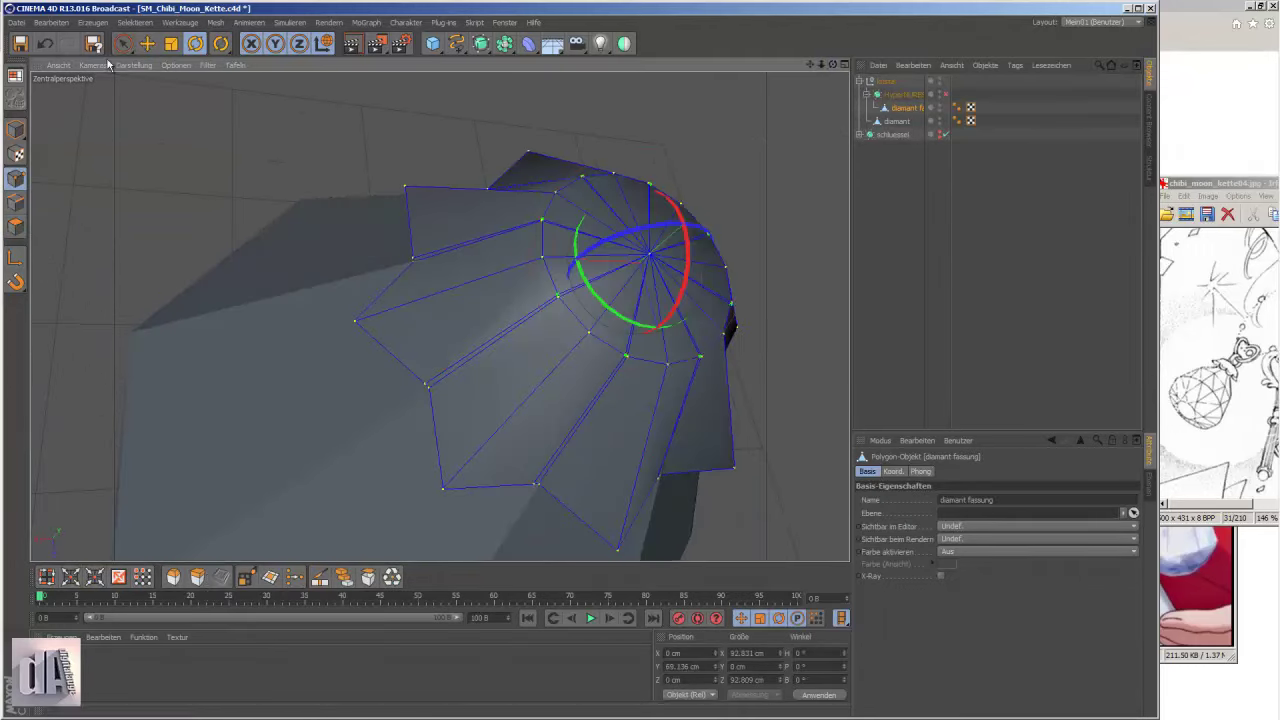
click(245, 577)
click(270, 577)
click(610, 250)
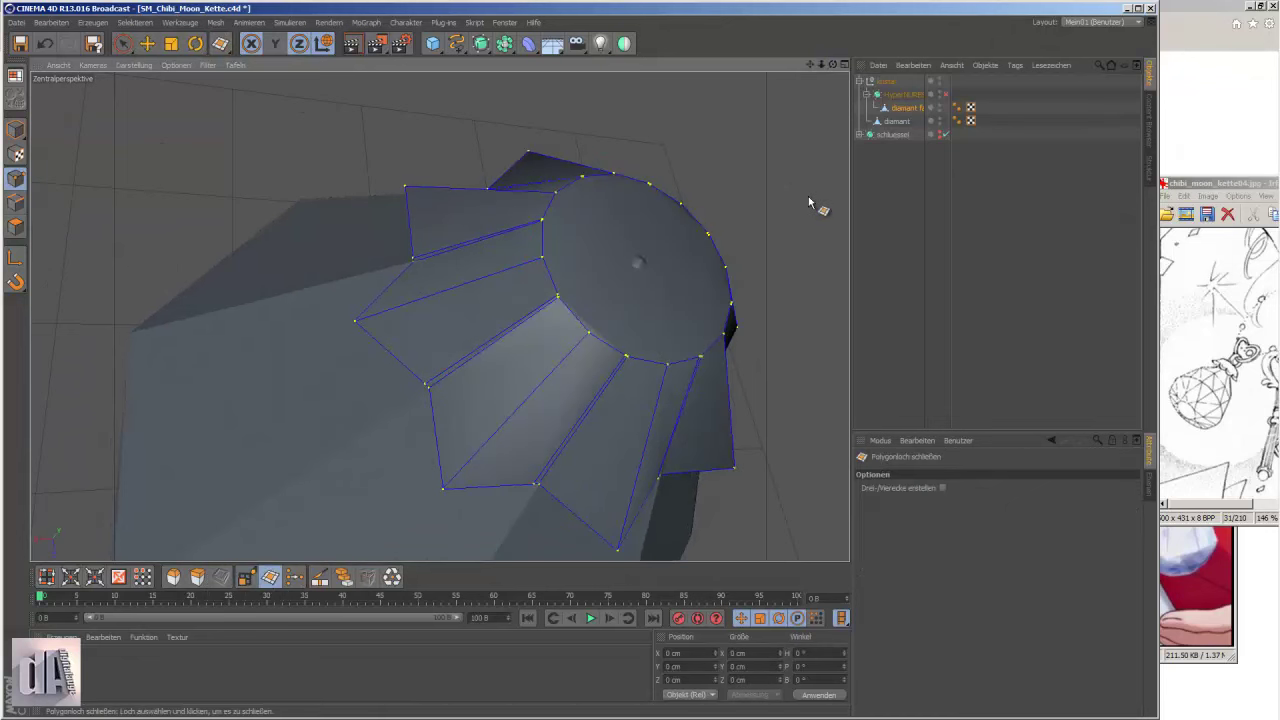
key(q)
mouse_move(833, 64)
mouse_down()
mouse_move(636, 370)
mouse_move(560, 300)
mouse_up()
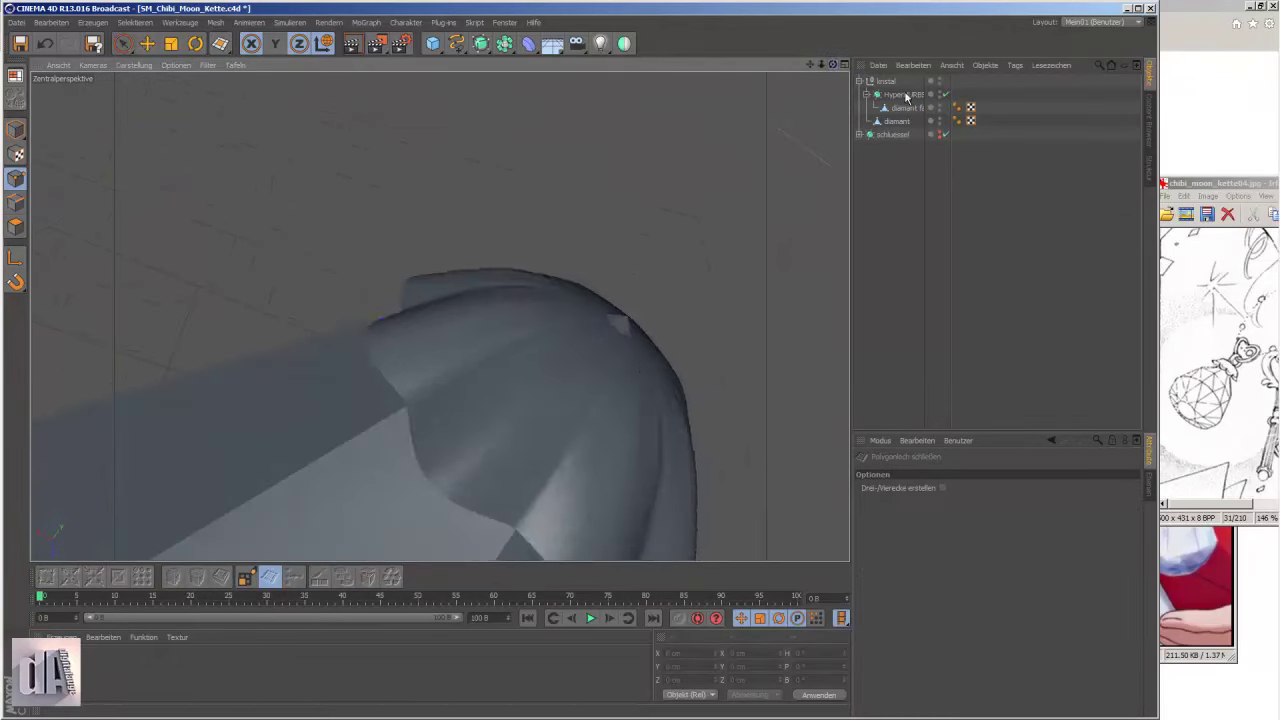
- In side view, loop-cut an extra ring around the crystal's cap and flare its middle point ring
key(q)
click(15, 226)
click(486, 420)
key(F3)
key(k)
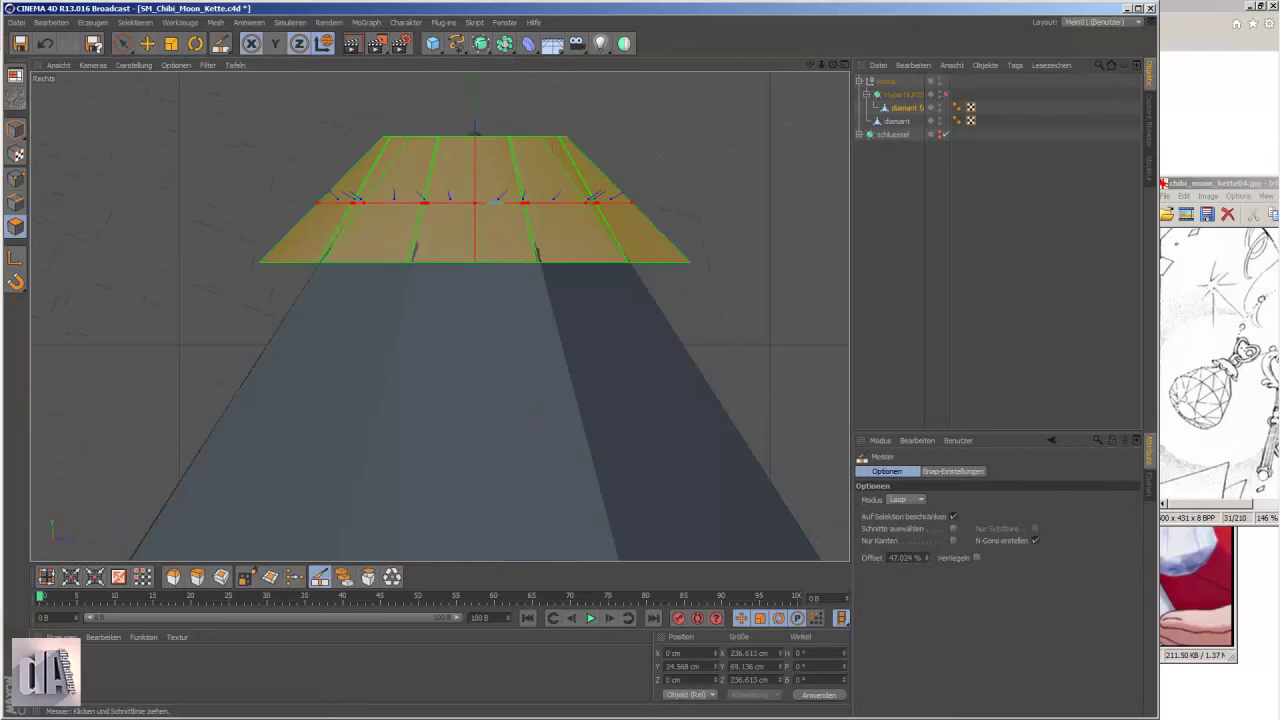
click(16, 180)
key(t)
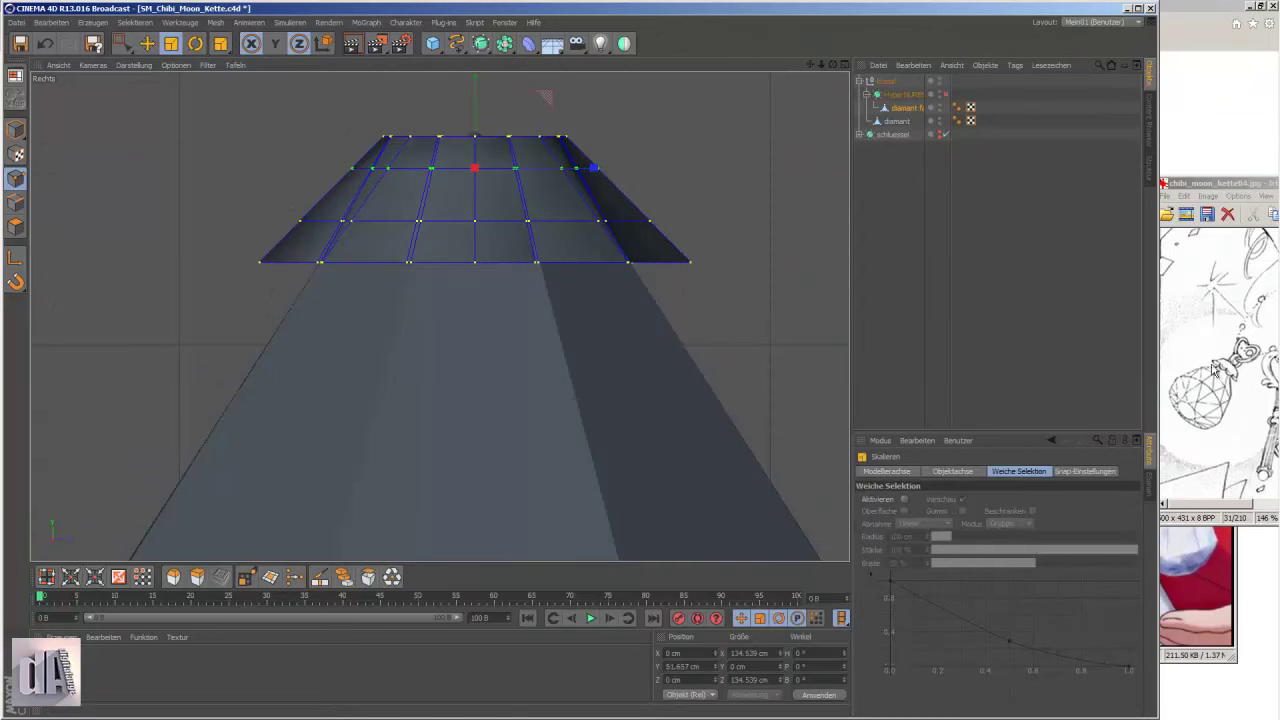
key(ctrl+z)
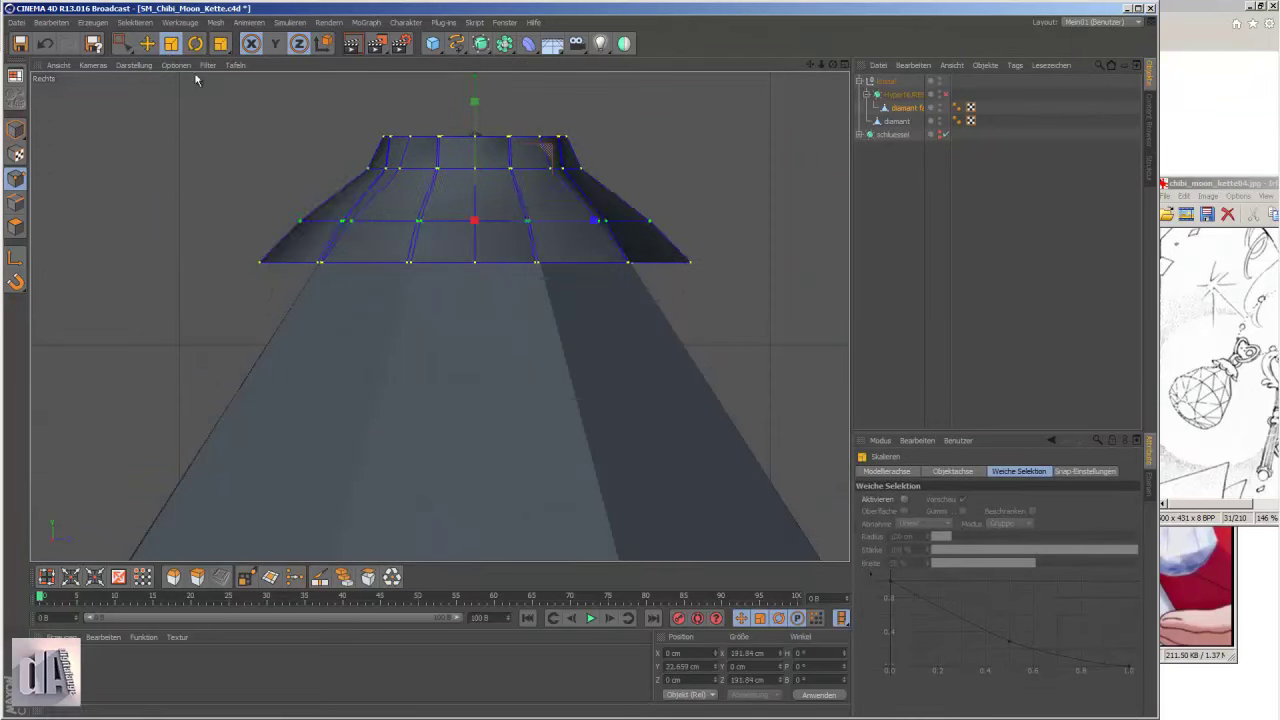
key(q)
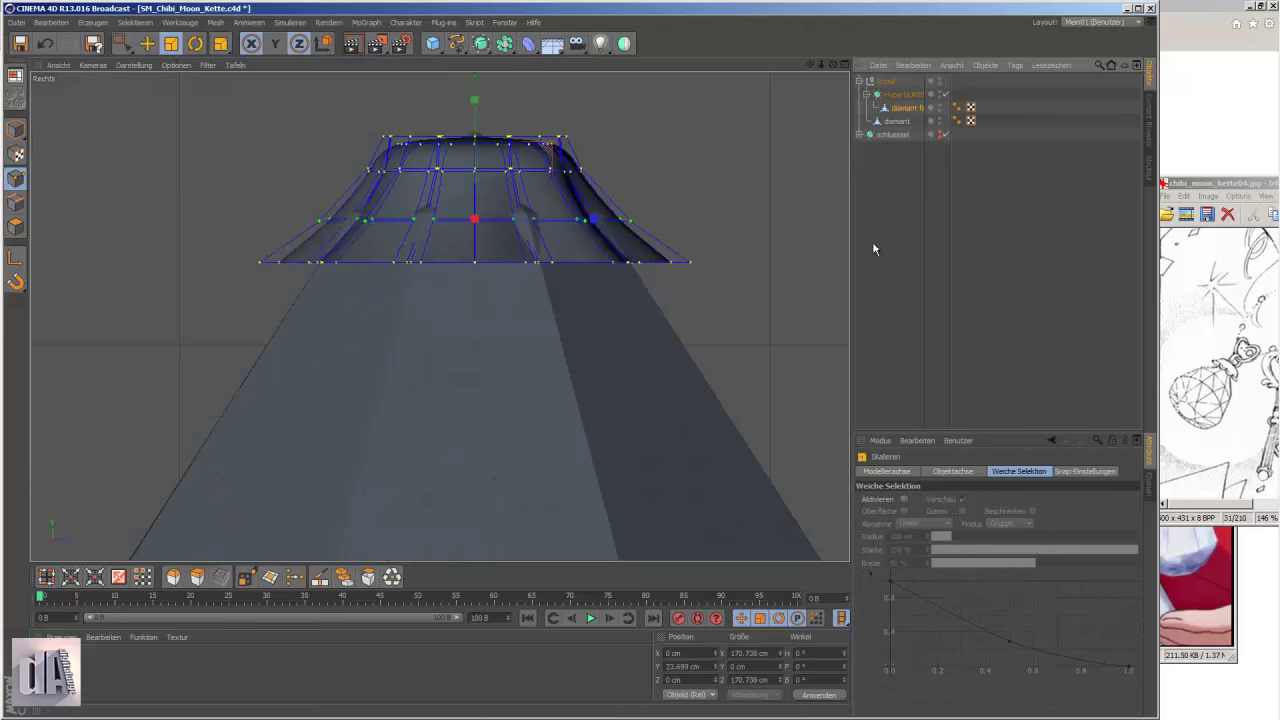
- Inset the cap's top face in perspective, undoing the oversized inset and trial extrusion
key(F1)
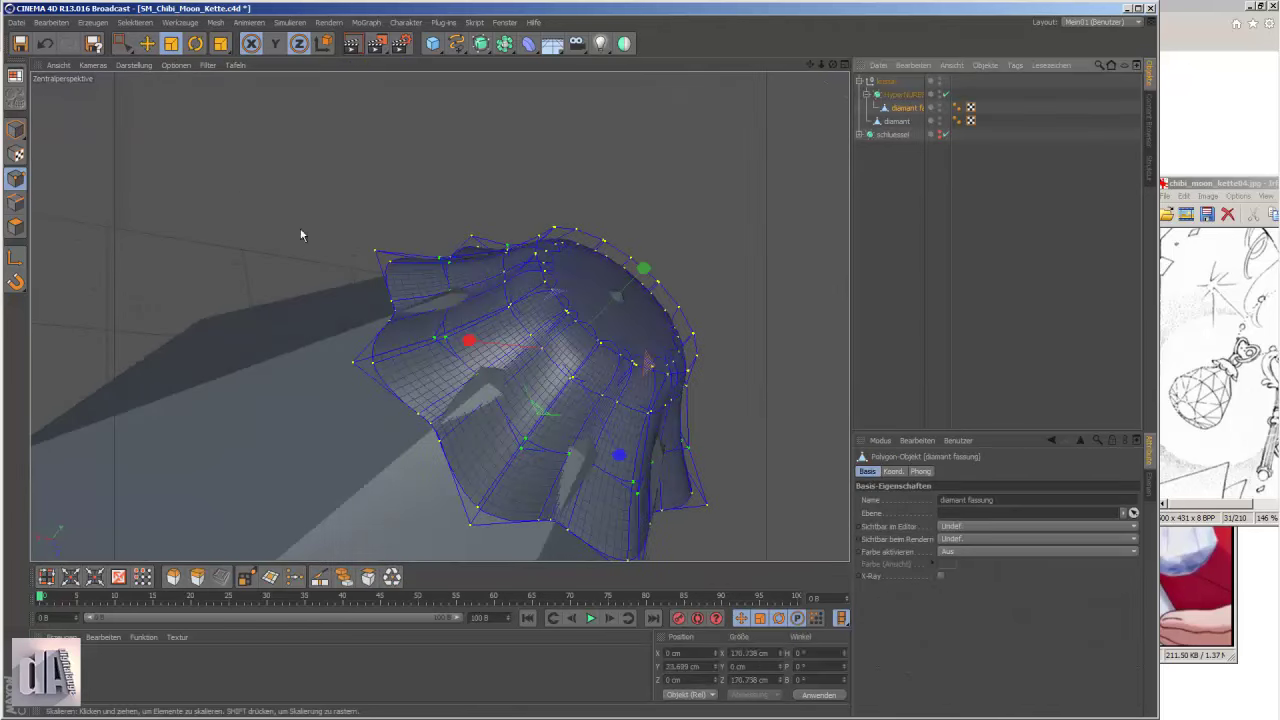
click(16, 228)
key(i)
mouse_move(639, 360)
mouse_down()
mouse_move(718, 347)
mouse_move(674, 500)
mouse_up()
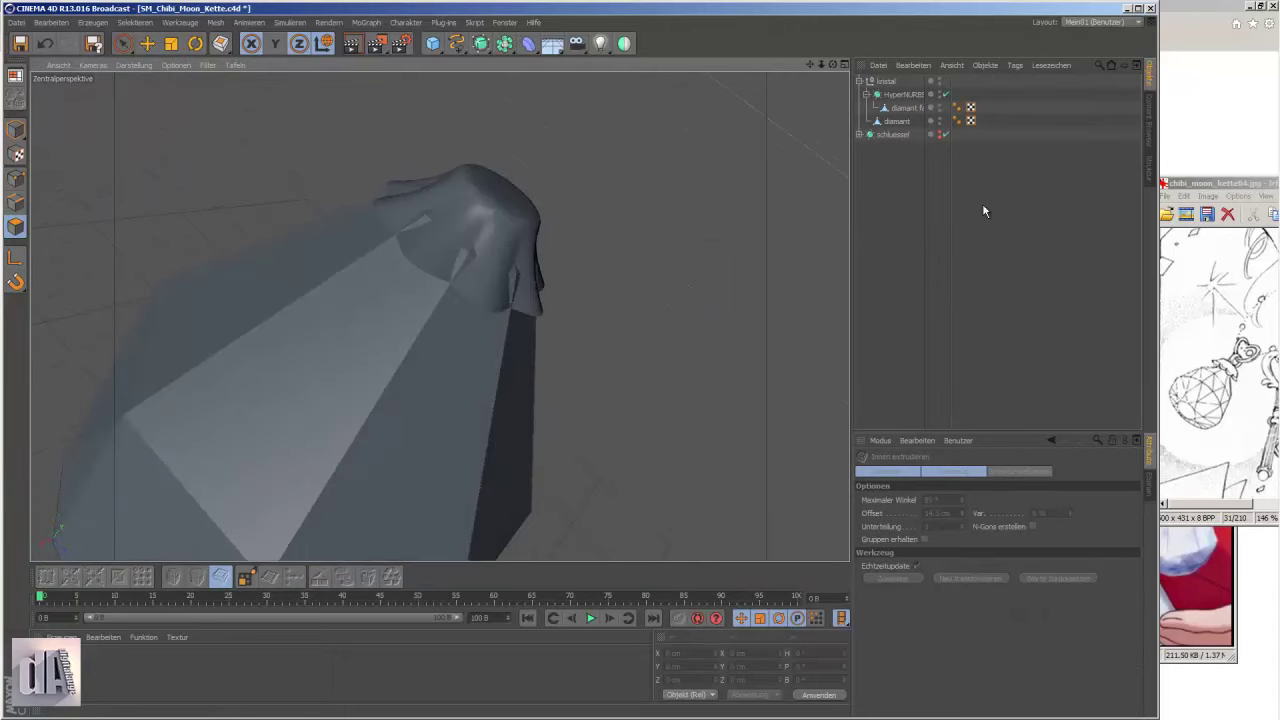
key(d)
drag(560, 360, 640, 358)
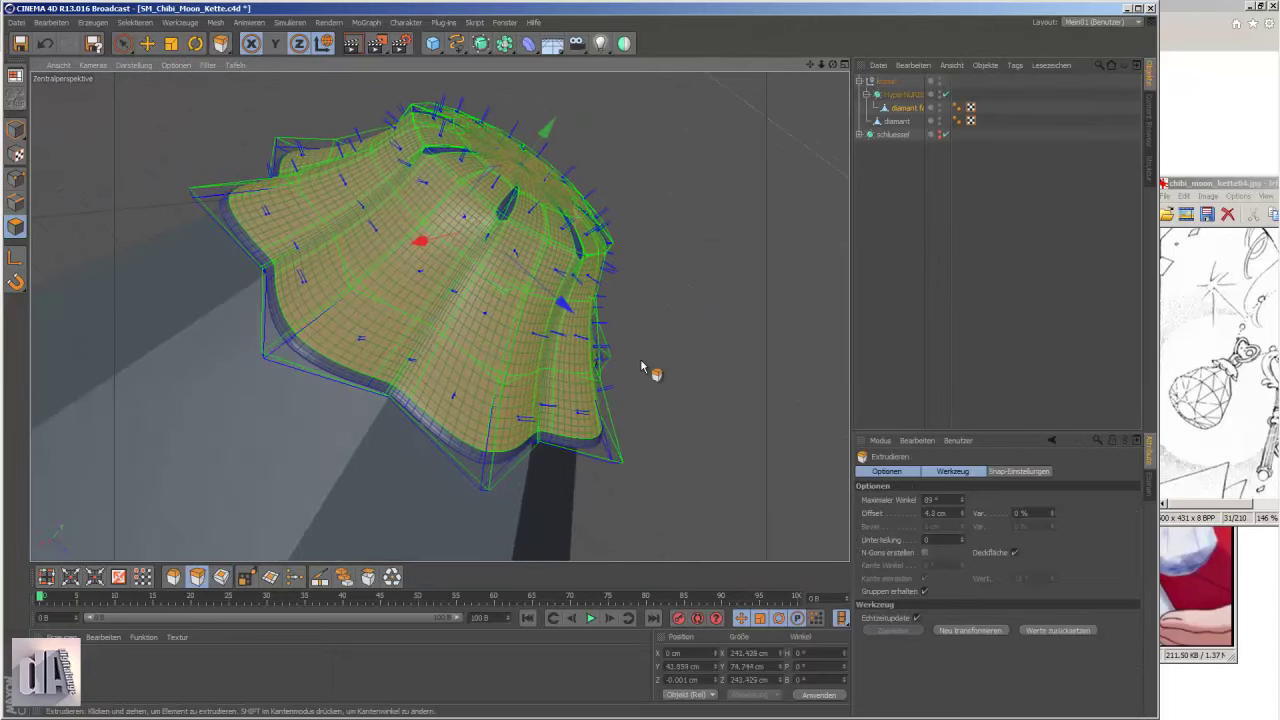
click(44, 45)
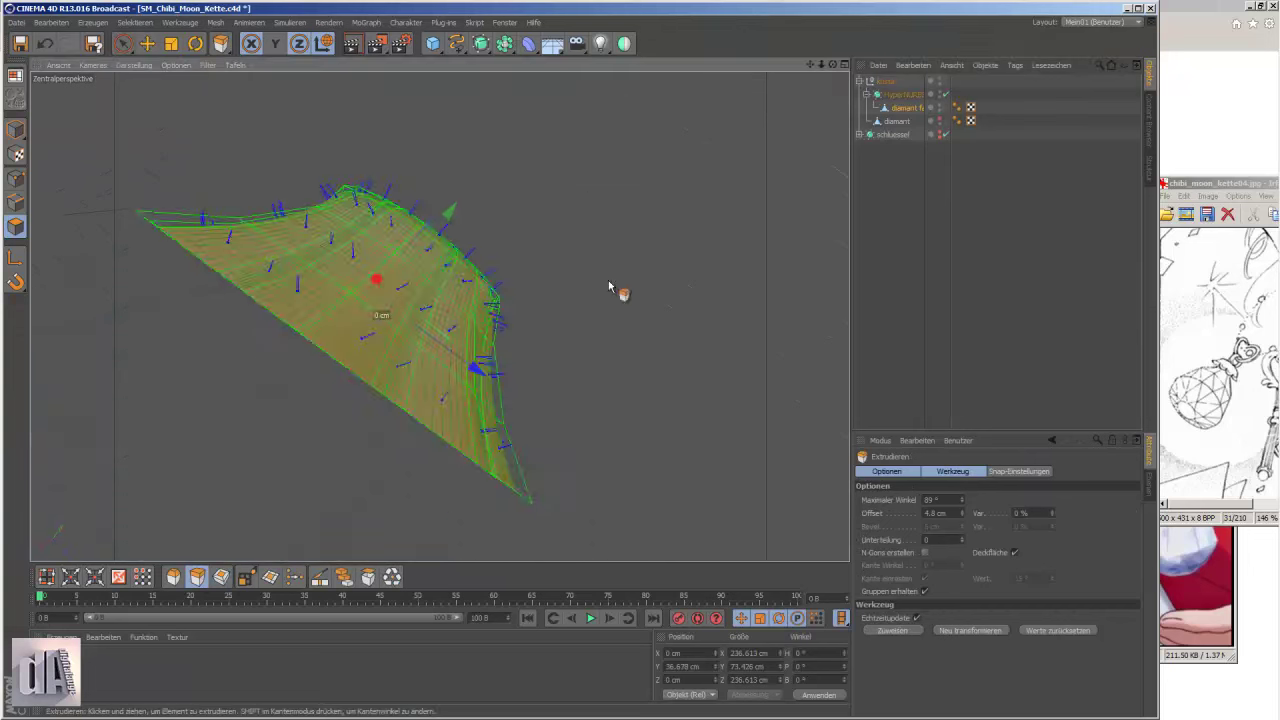
- Re-inset the top face to a smaller ring and extrude the cap shell for thickness
mouse_move(608, 280)
alt+mouse_down()
mouse_move(639, 359)
mouse_move(8, 122)
mouse_move(603, 177)
mouse_move(494, 180)
mouse_move(386, 391)
mouse_move(210, 152)
mouse_move(543, 129)
mouse_move(128, 180)
alt+mouse_up()
key(q)
key(q)
key(q)
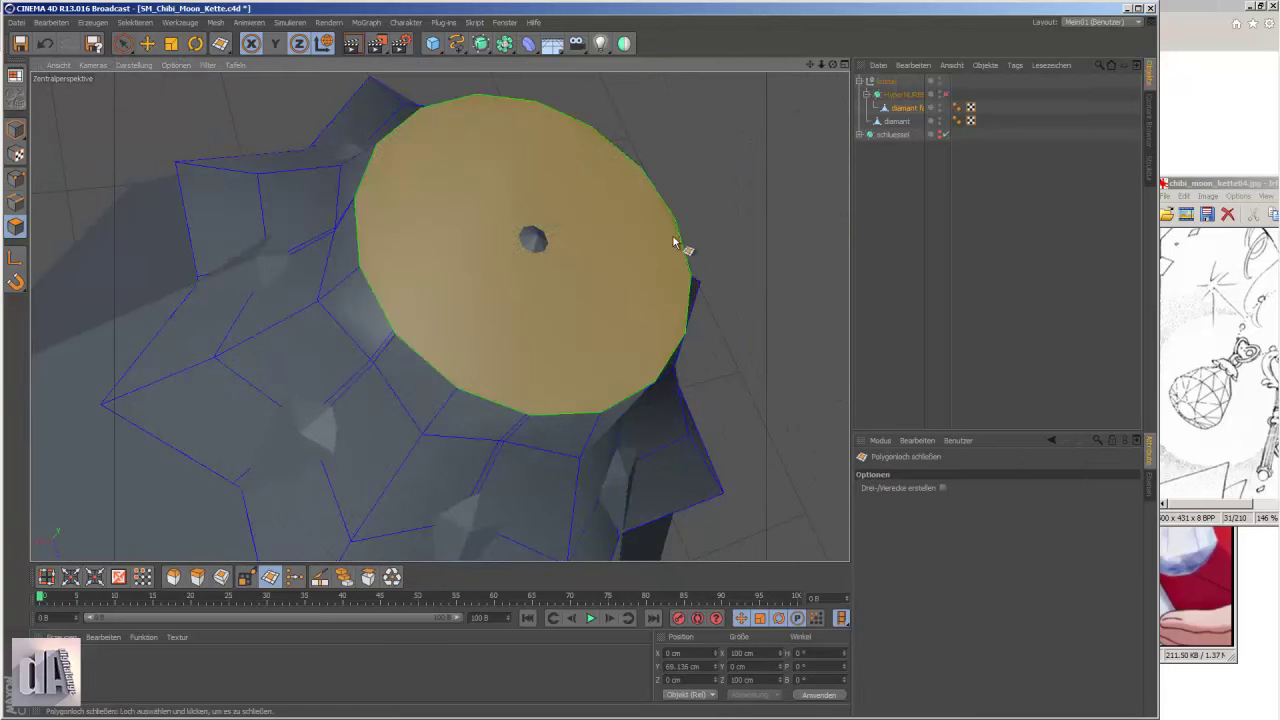
key(i)
drag(600, 380, 651, 366)
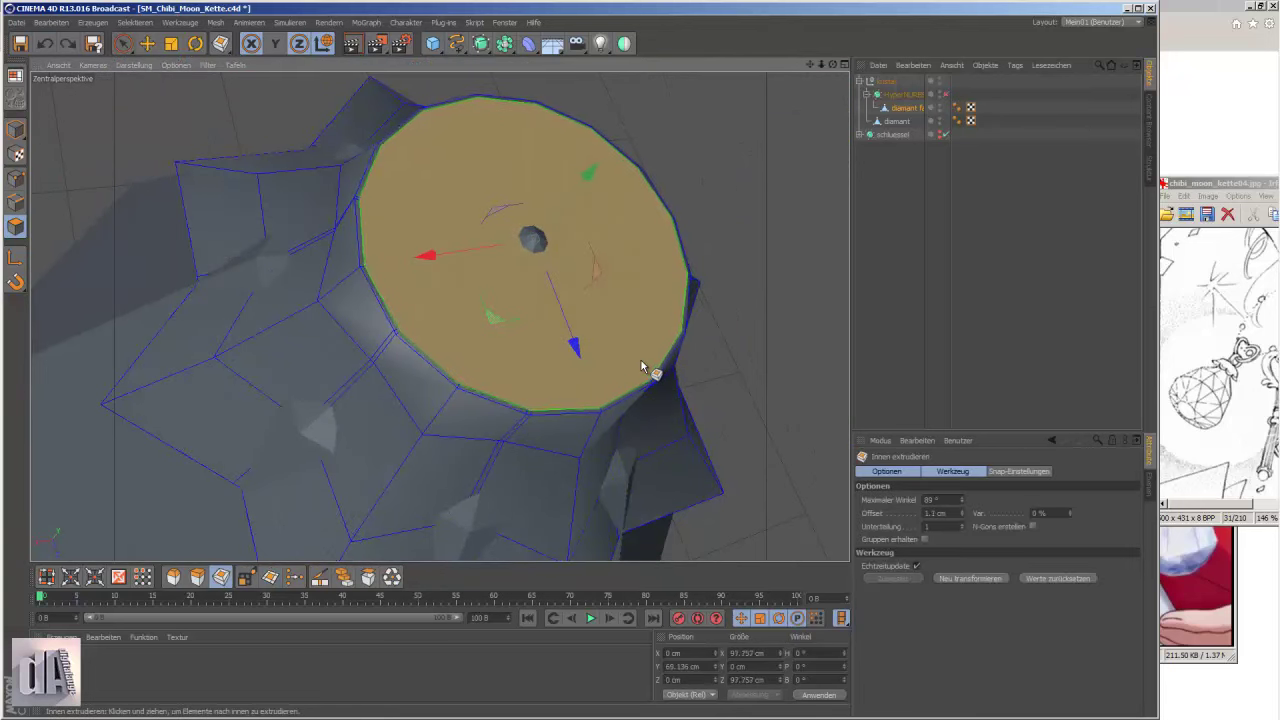
key(t)
mouse_move(690, 175)
alt+mouse_down()
mouse_move(596, 211)
mouse_move(749, 289)
mouse_move(514, 163)
mouse_move(543, 140)
mouse_move(449, 200)
mouse_move(640, 366)
mouse_move(648, 318)
mouse_move(140, 57)
alt+mouse_up()
key(e)
key(q)
key(d)
key(ctrl+z)
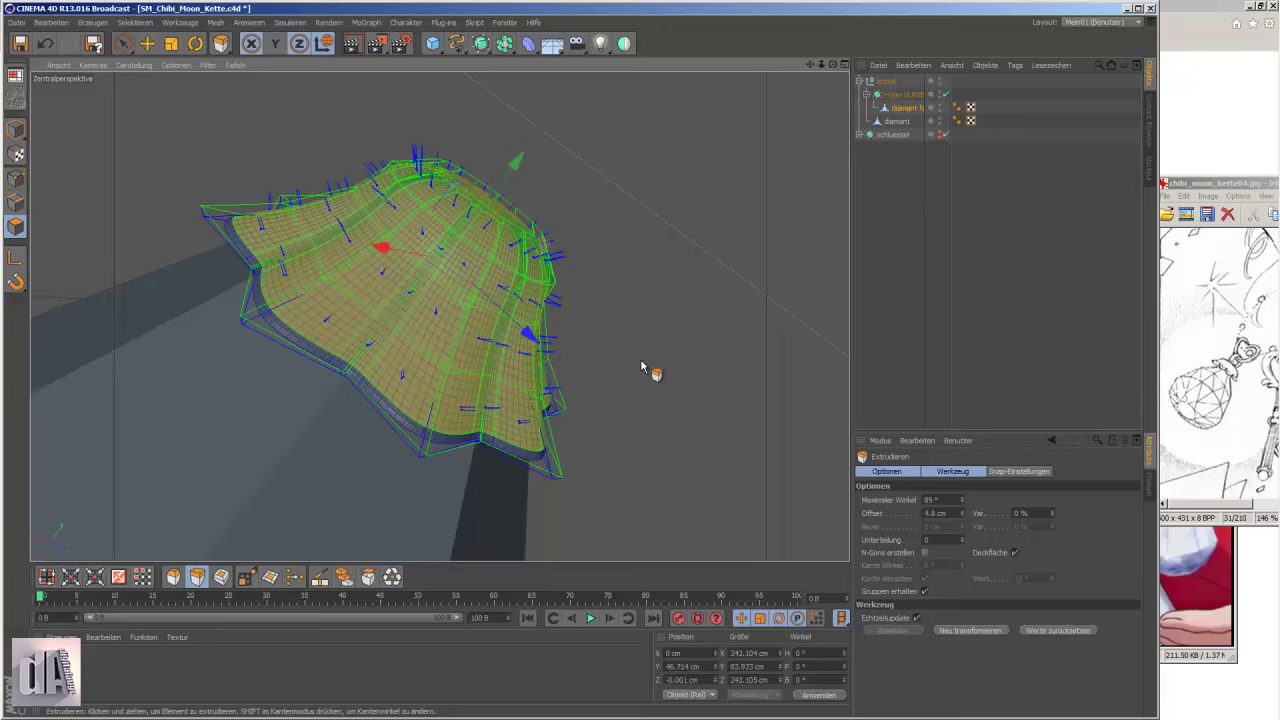
- Select the diamant fassung object and scale its selection to about 95 percent
mouse_move(651, 371)
alt+mouse_down()
mouse_move(443, 274)
mouse_move(591, 254)
mouse_move(763, 166)
alt+mouse_up()
click(905, 107)
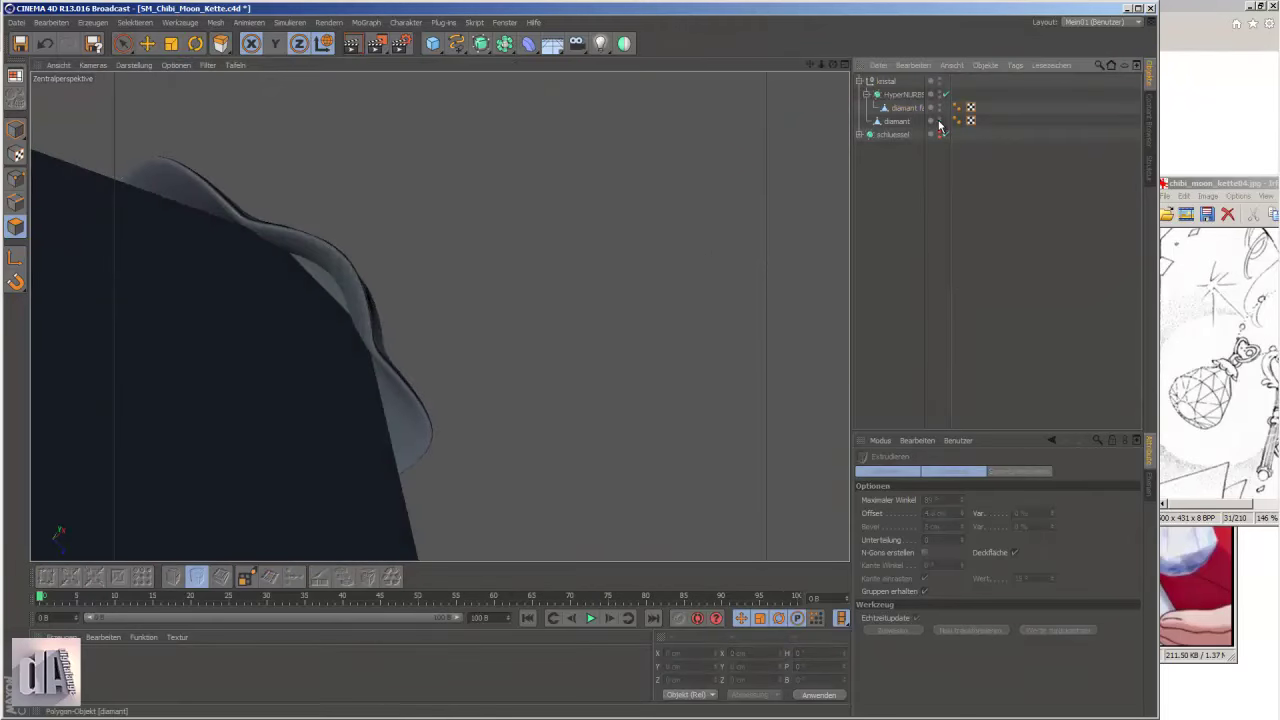
click(166, 44)
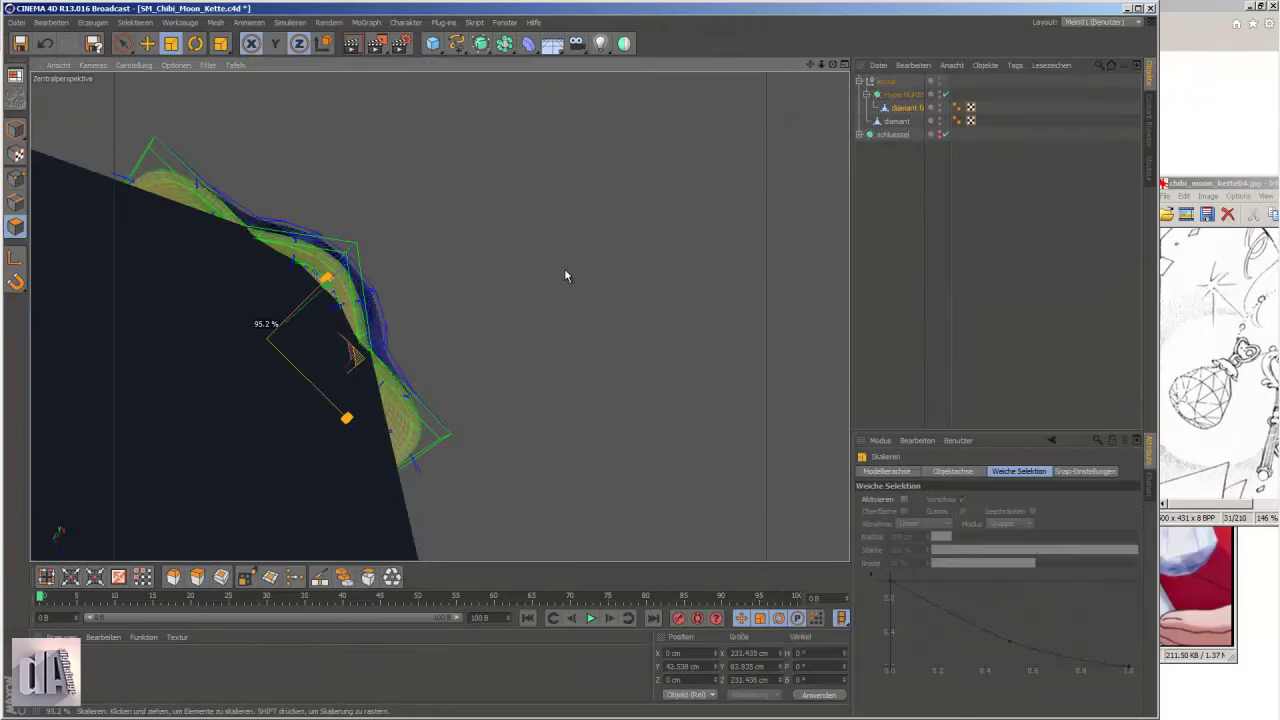
click(891, 223)
mouse_move(263, 380)
alt+mouse_down()
mouse_move(470, 155)
mouse_move(400, 250)
mouse_move(283, 350)
alt+mouse_up()
- Loop-select the cap's rim edge loop and scale it to about 95 percent
key(u)
key(l)
click(283, 350)
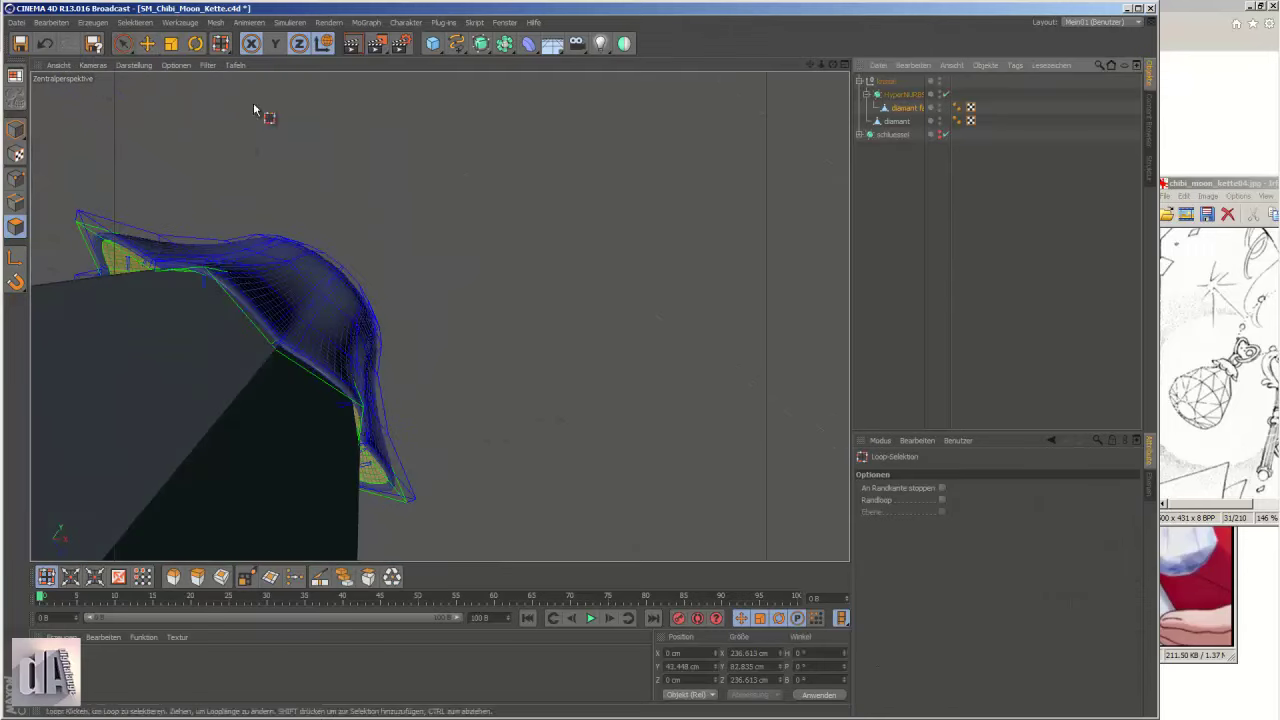
click(171, 43)
drag(640, 300, 598, 295)
mouse_move(260, 541)
alt+mouse_down()
mouse_move(381, 459)
mouse_move(195, 235)
alt+mouse_up()
- Inspect the whole crystal in top and perspective views, then deselect it
key(k)
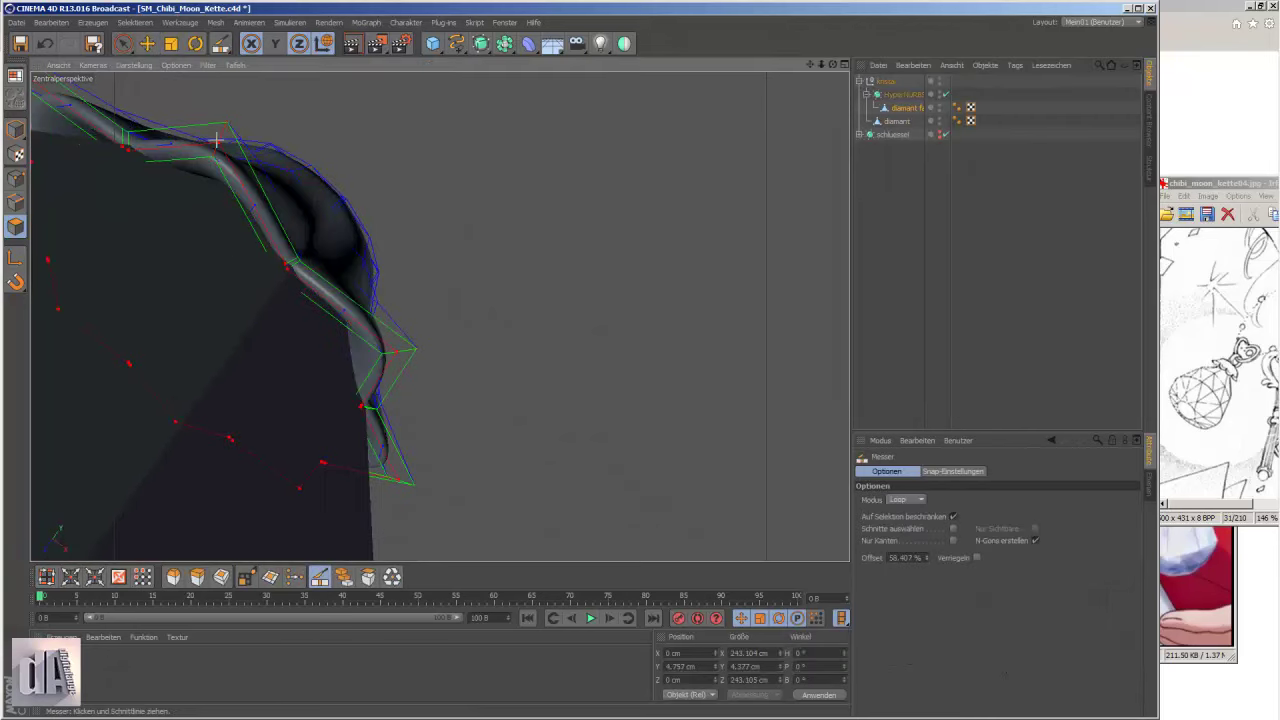
mouse_move(214, 134)
alt+mouse_down()
mouse_move(622, 271)
mouse_move(383, 236)
alt+mouse_up()
scroll(380, 220, down, 5)
alt+drag(374, 183, 420, 277)
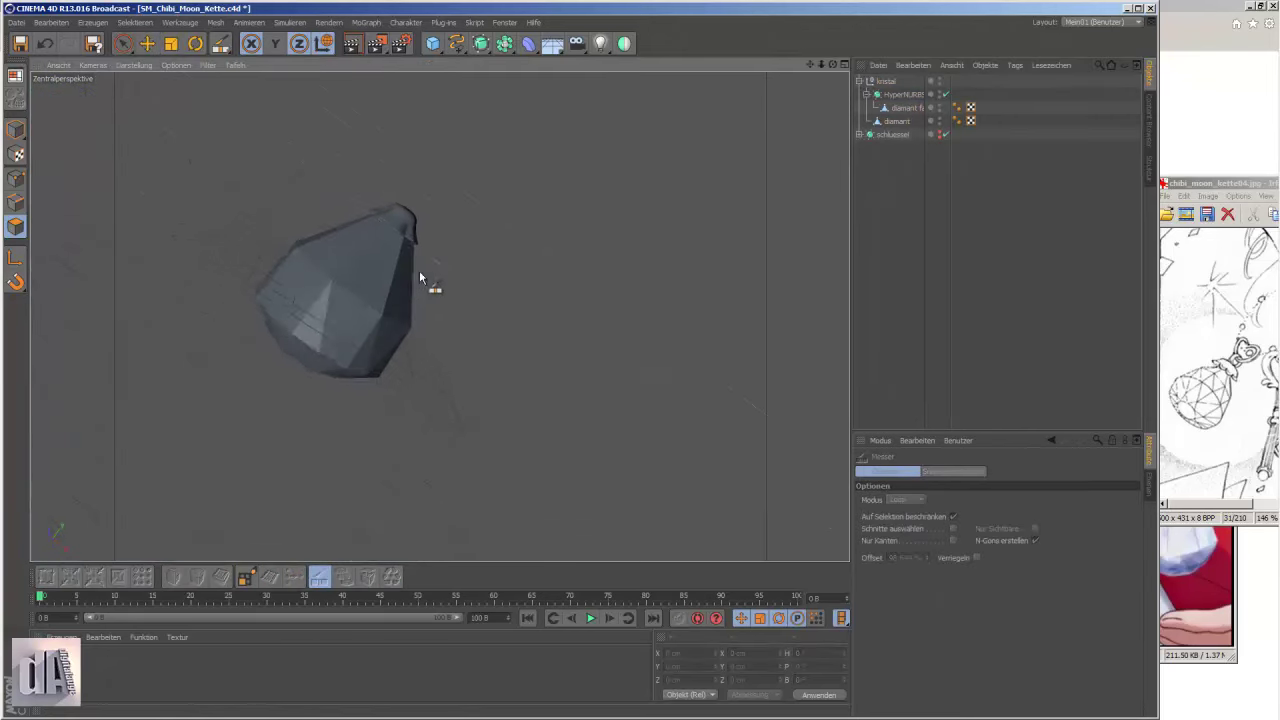
key(F2)
key(r)
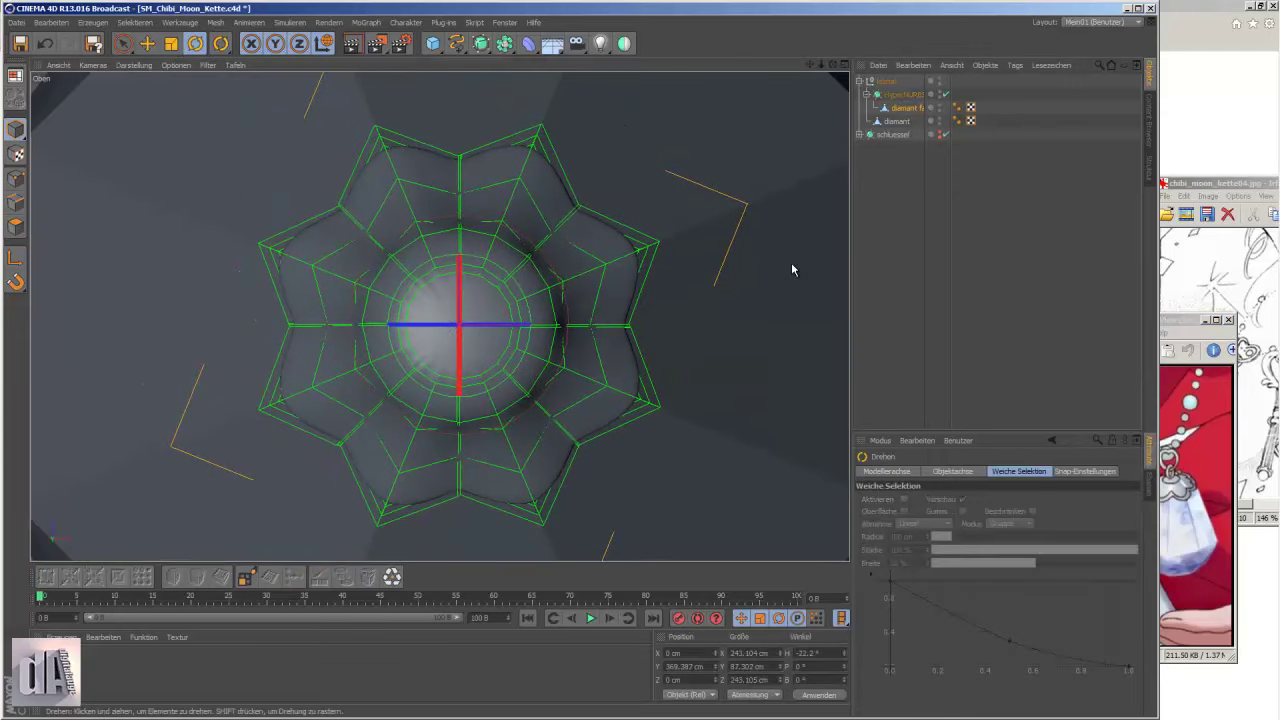
click(963, 257)
key(F1)
mouse_move(420, 300)
alt+mouse_down()
mouse_move(483, 186)
mouse_move(466, 323)
alt+mouse_up()
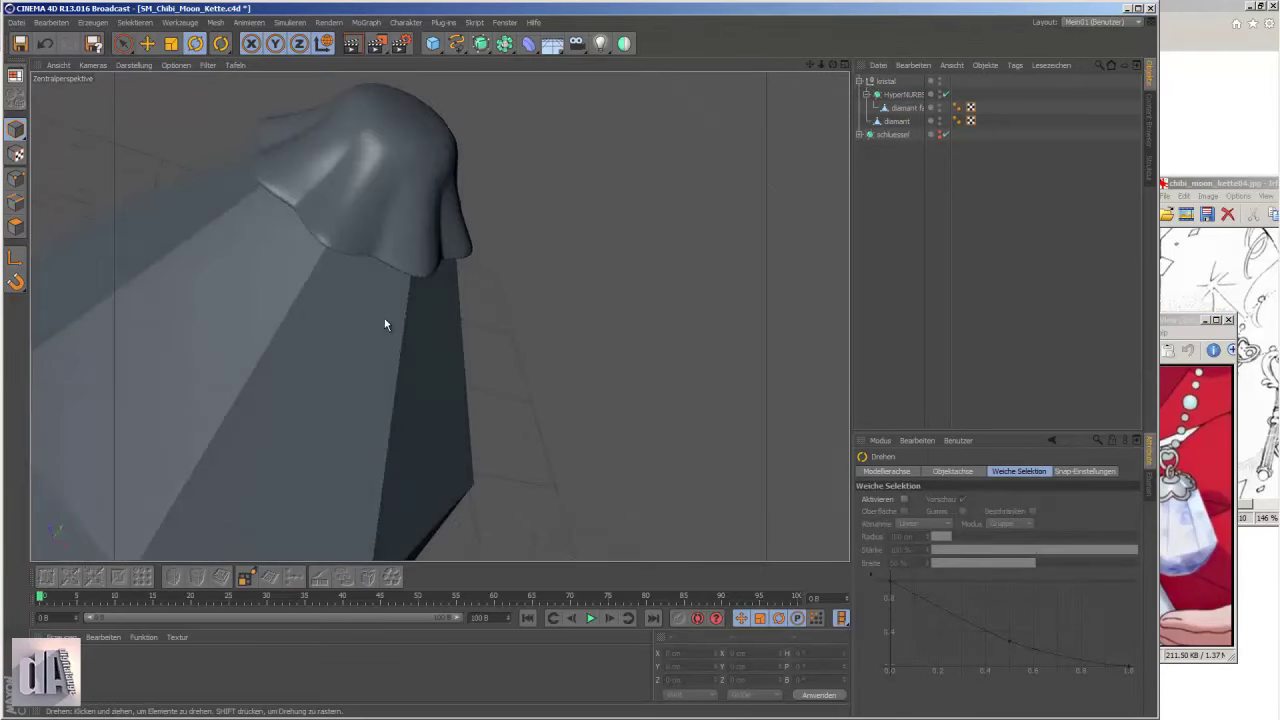
- Select the cap object and loop-select the polygon loop along its rim
click(466, 323)
click(16, 226)
key(u)
key(l)
click(345, 245)
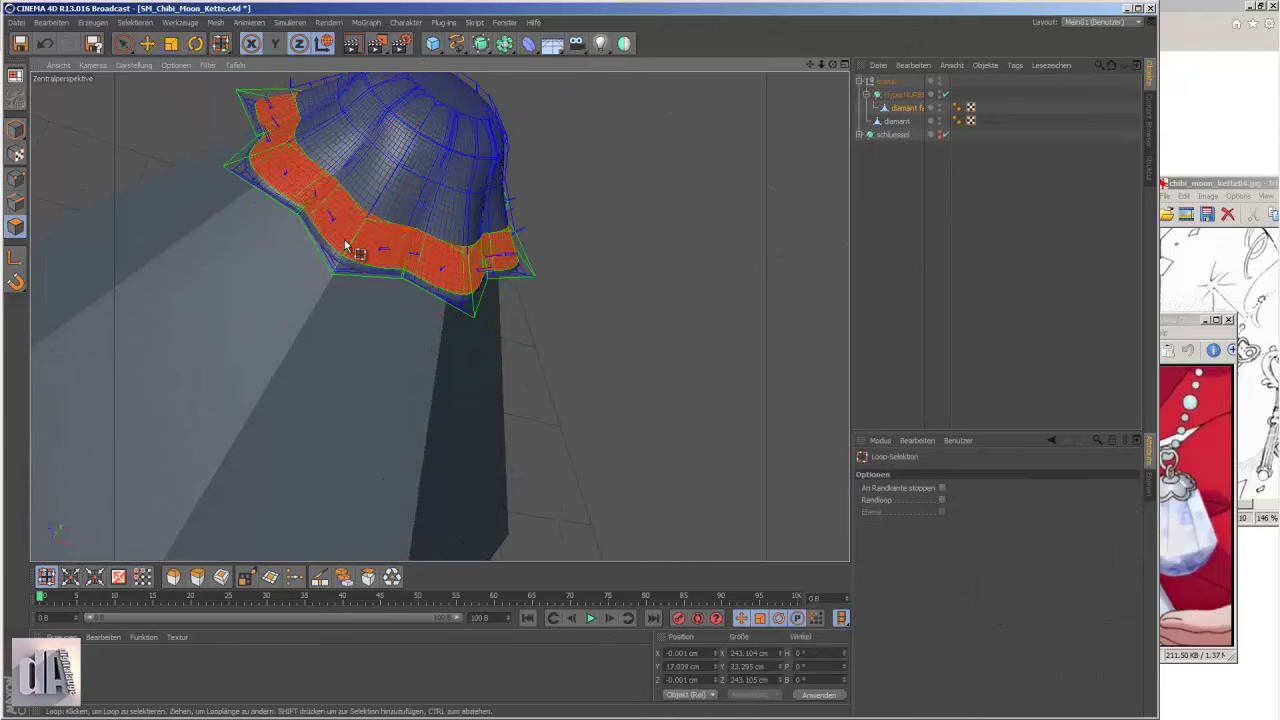
key(k)
scroll(345, 245, up, 3)
scroll(335, 270, up, 2)
scroll(345, 280, down, 2)
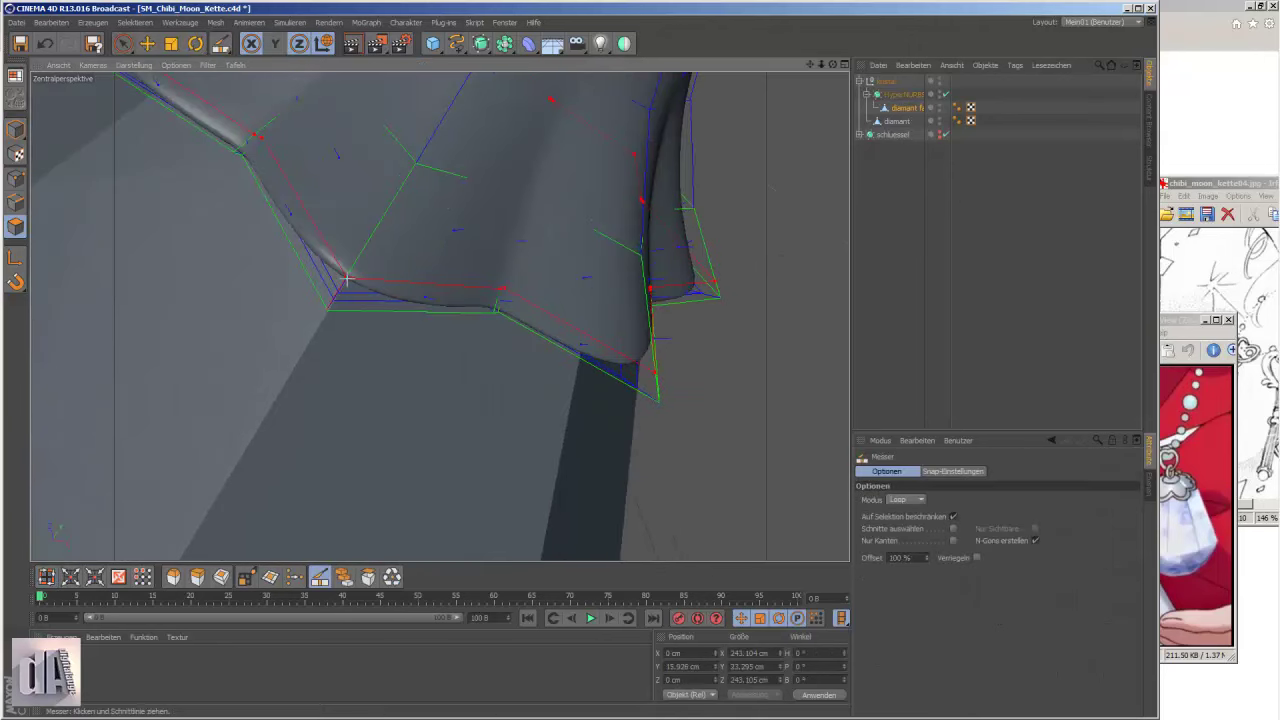
scroll(345, 280, down, 3)
alt+drag(345, 280, 393, 352)
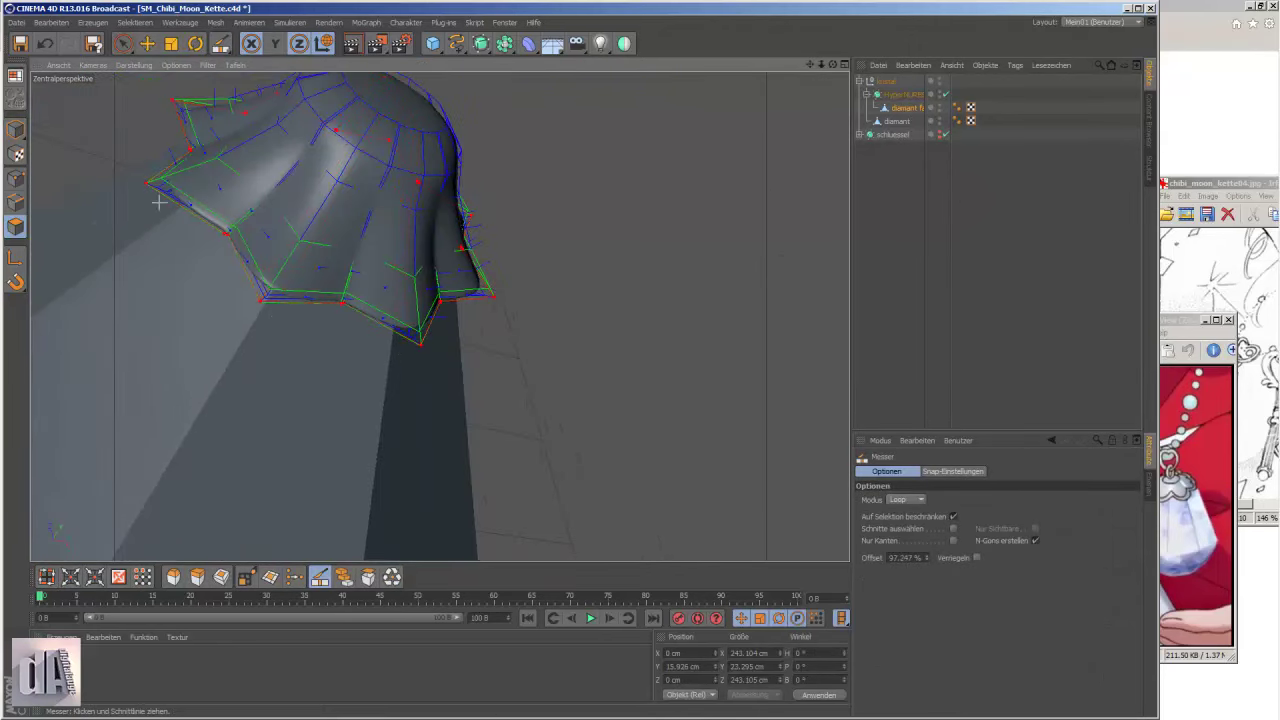
- Cut a loop near the cap rim and extrude the flared band inward by 0.4 cm
key(u)
key(l)
alt+drag(159, 202, 310, 270)
click(310, 270)
alt+drag(380, 140, 430, 250)
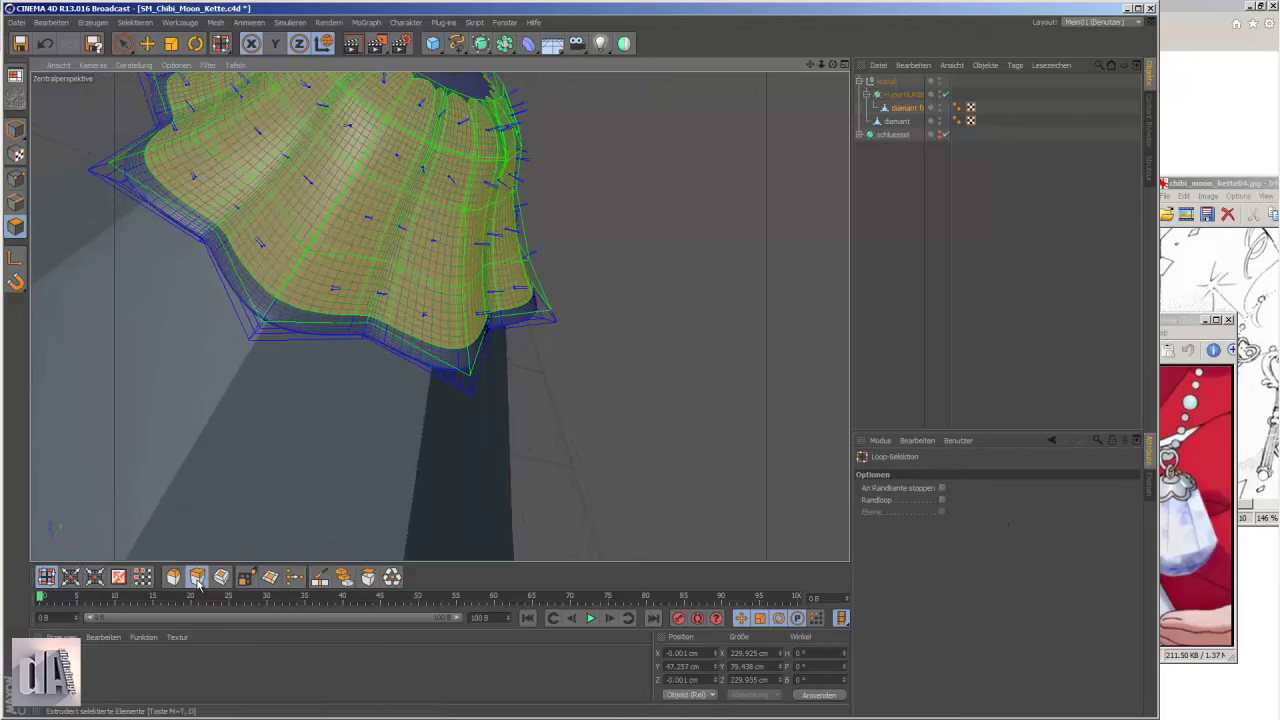
click(198, 580)
drag(660, 294, 645, 366)
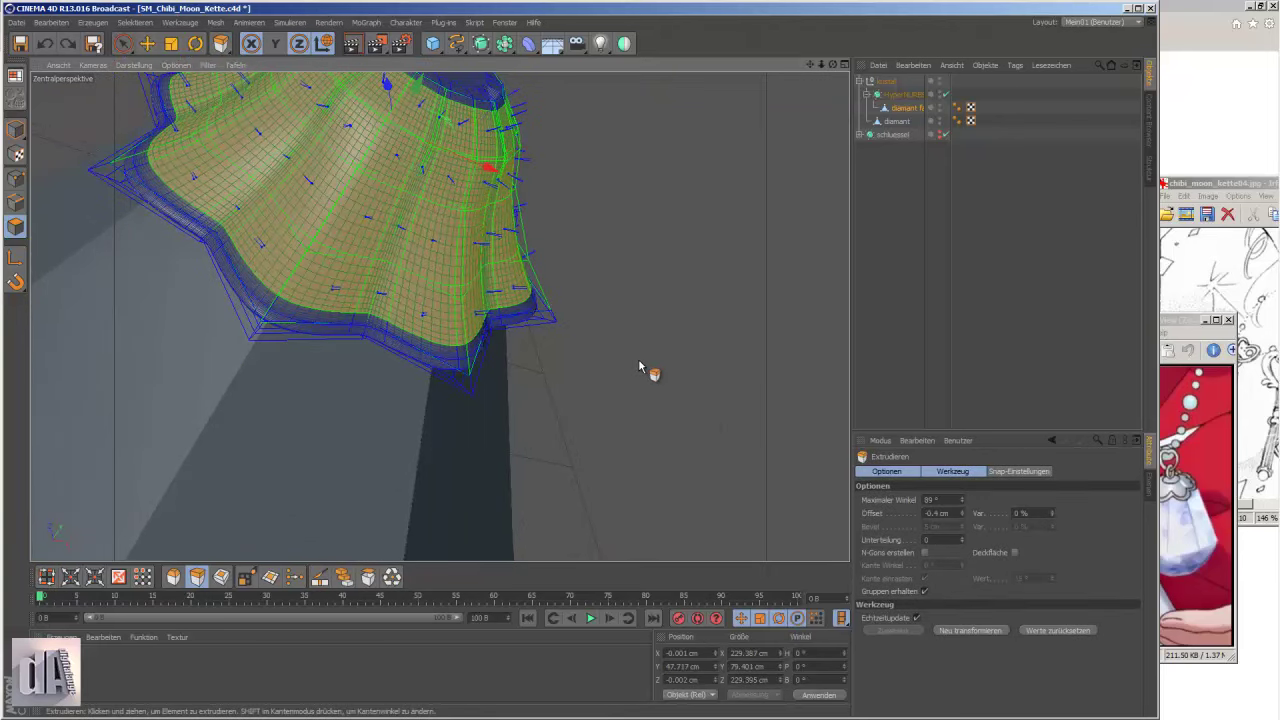
- Undo the last cap change and toggle smoothing to check the cap's shape
key(t)
scroll(641, 364, up, 3)
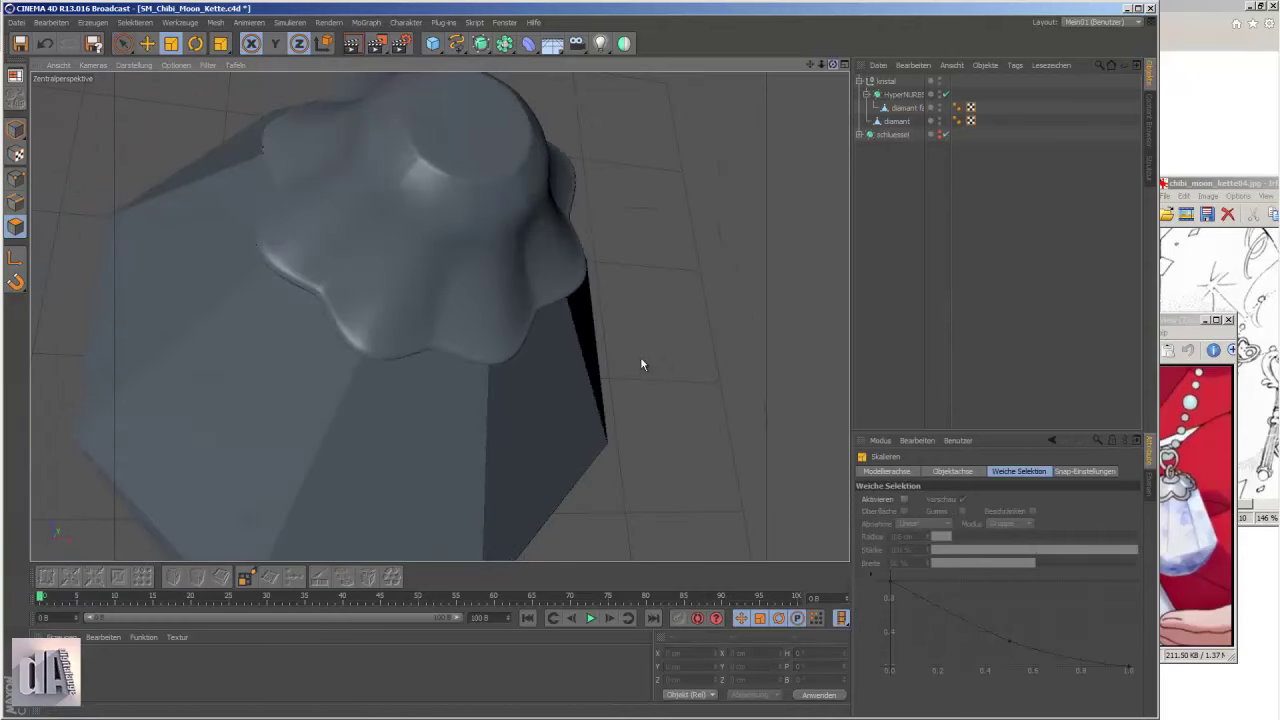
click(44, 44)
click(68, 44)
scroll(528, 323, up, 3)
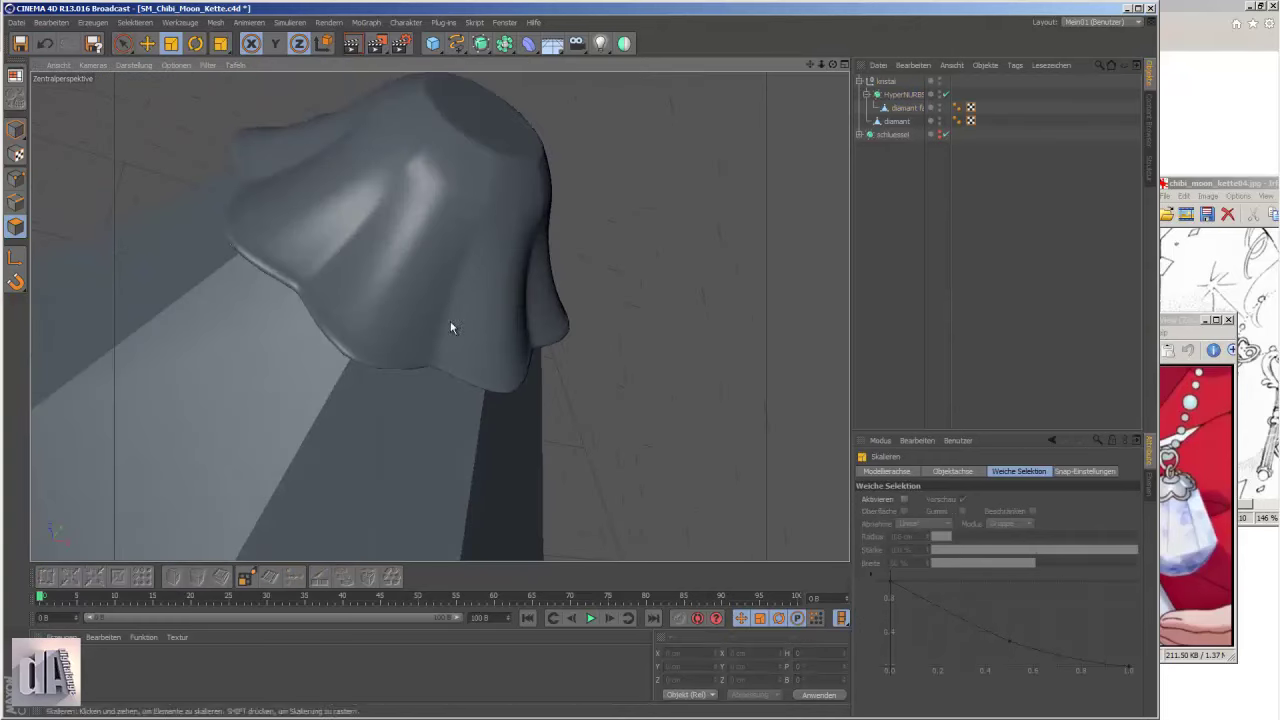
key(q)
scroll(399, 316, up, 3)
alt+drag(429, 160, 337, 394)
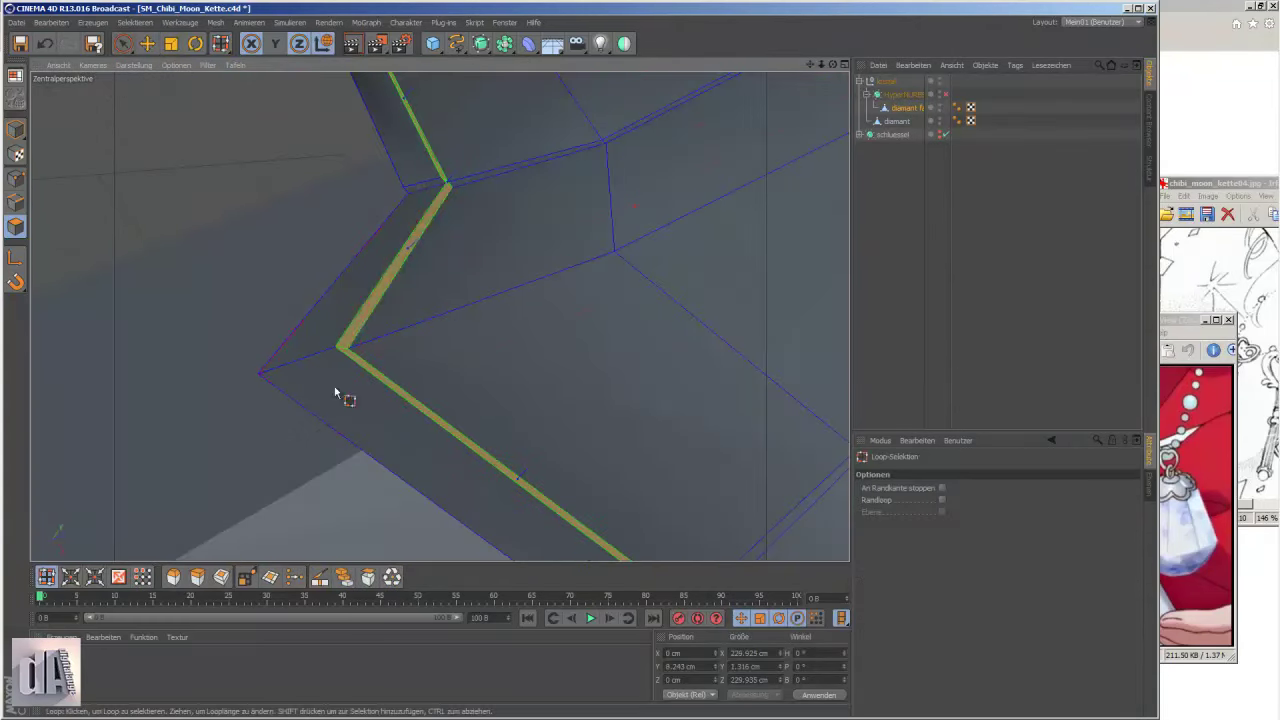
key(k)
click(945, 93)
scroll(393, 207, down, 3)
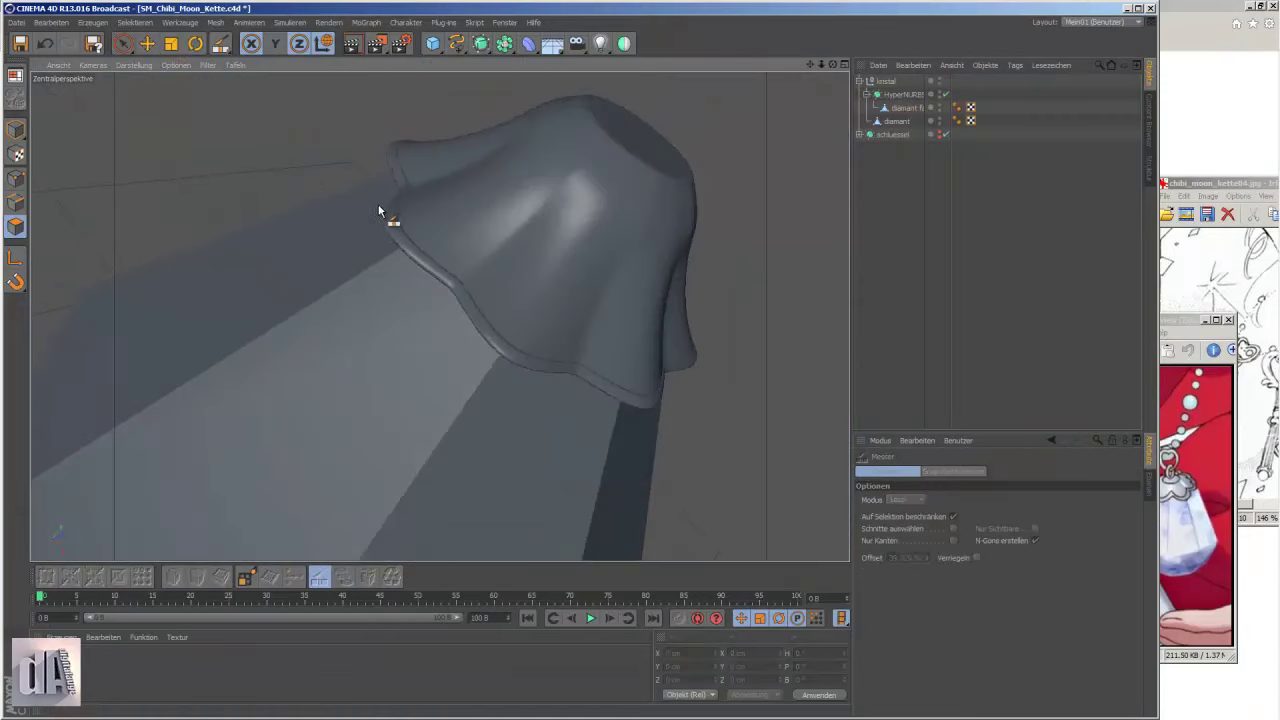
- Inset the diamant fassung top polygon, shrinking it to about 65 percent
click(905, 107)
key(t)
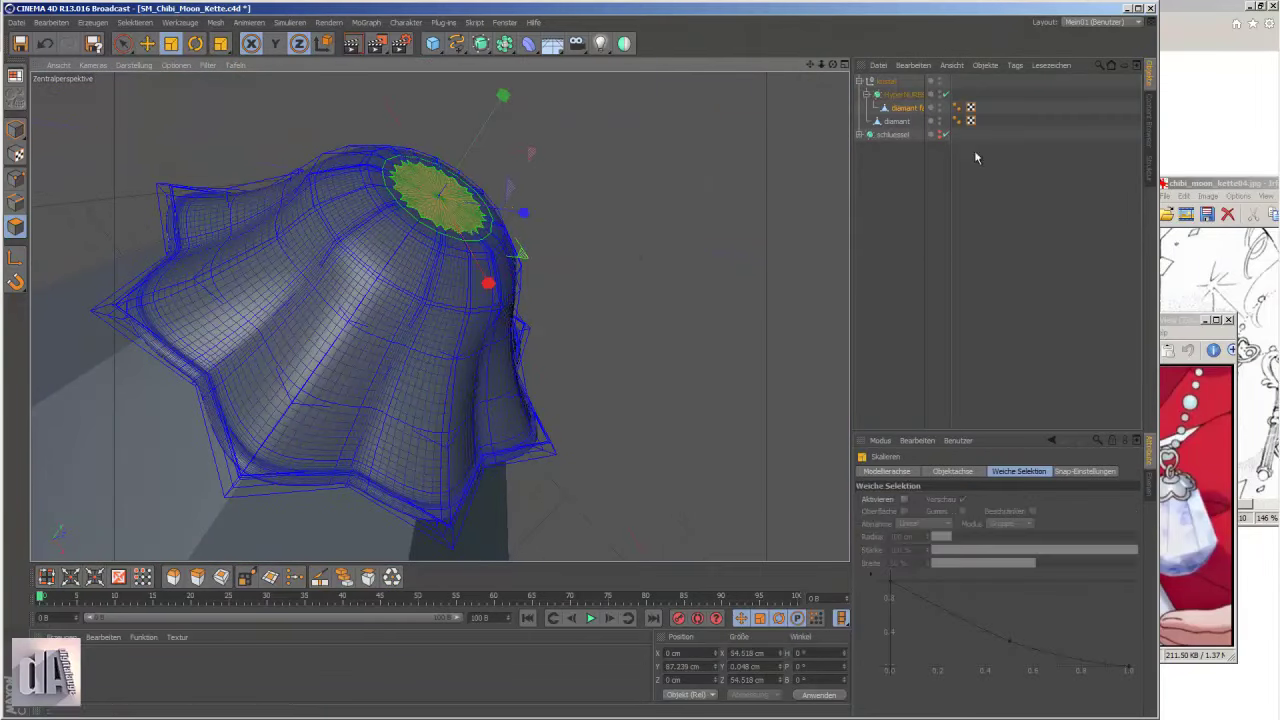
click(945, 93)
scroll(600, 224, up, 4)
click(221, 577)
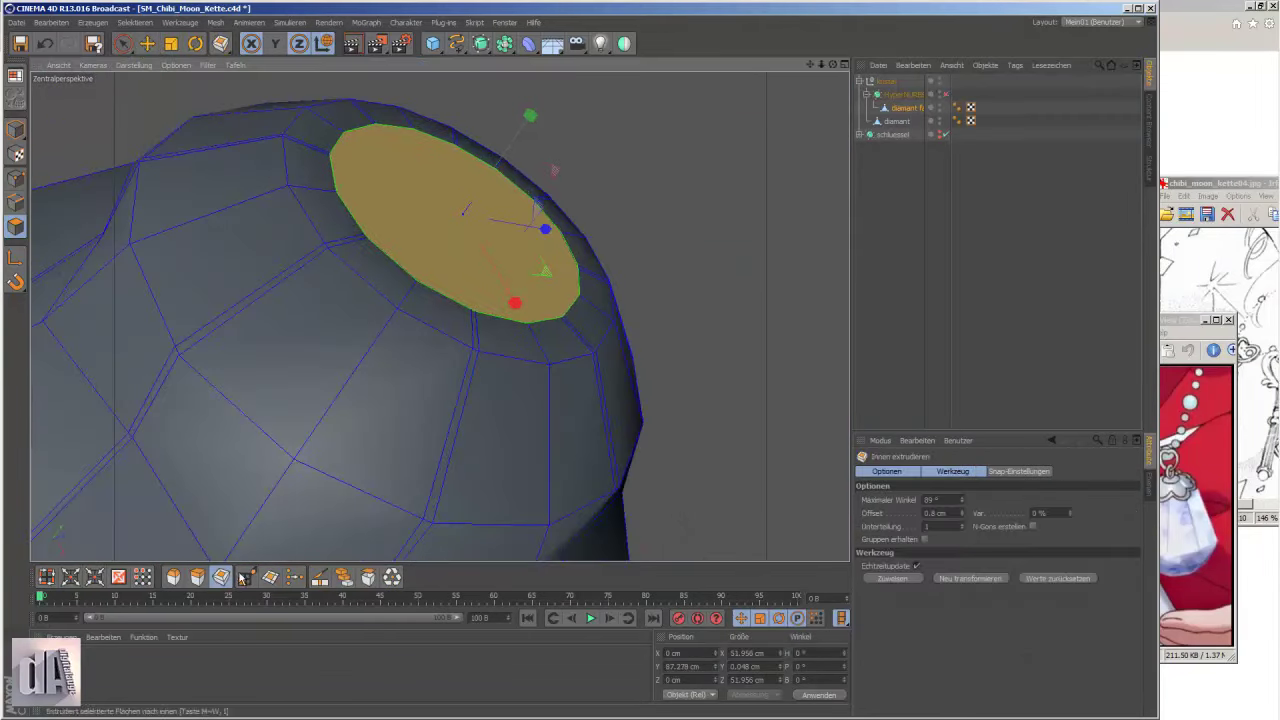
click(171, 45)
mouse_move(651, 371)
mouse_down()
mouse_move(560, 324)
mouse_move(365, 285)
mouse_up()
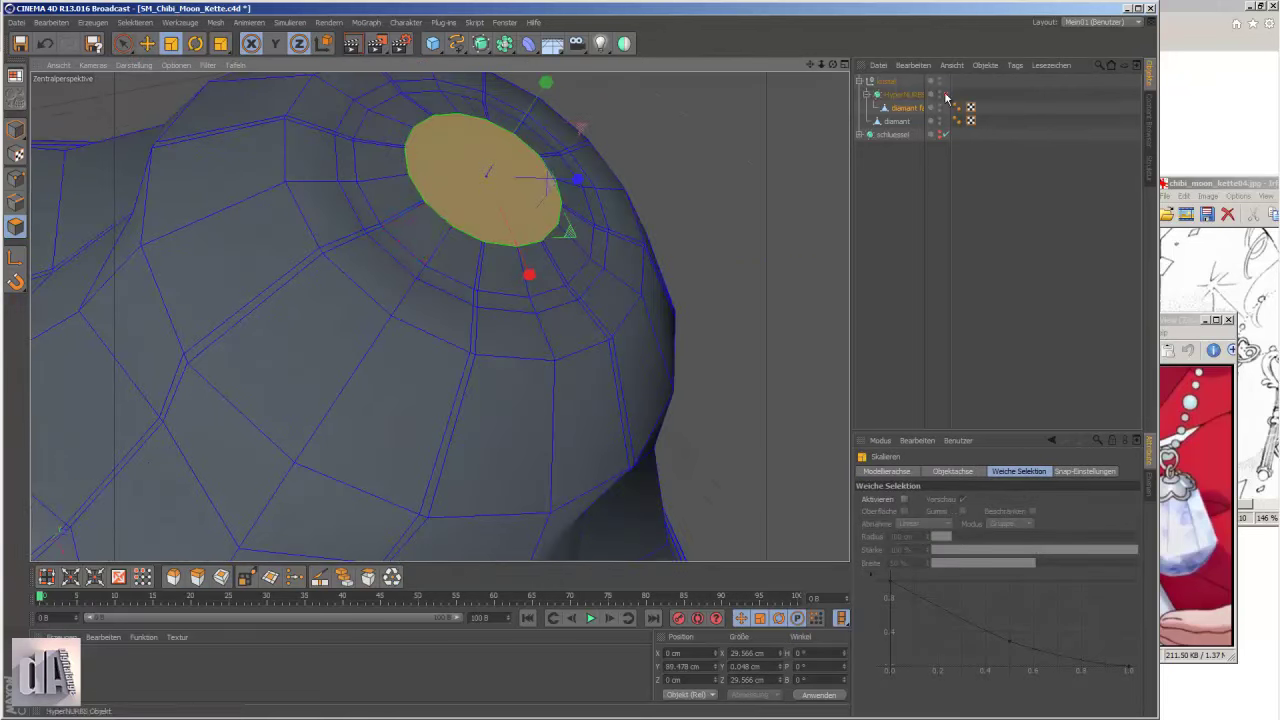
- Loop-select the rim points and lower them to sink the top opening
alt+drag(380, 157, 916, 107)
click(946, 94)
alt+drag(600, 300, 441, 220)
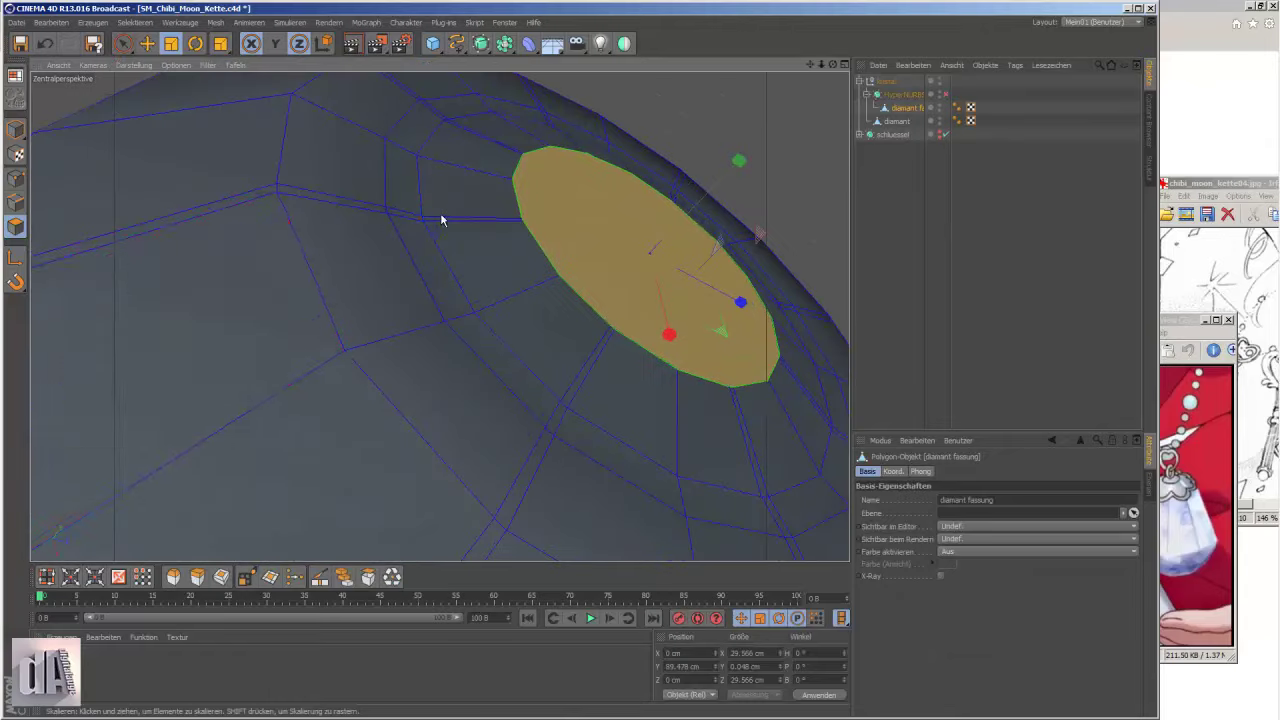
key(k)
key(u)
key(l)
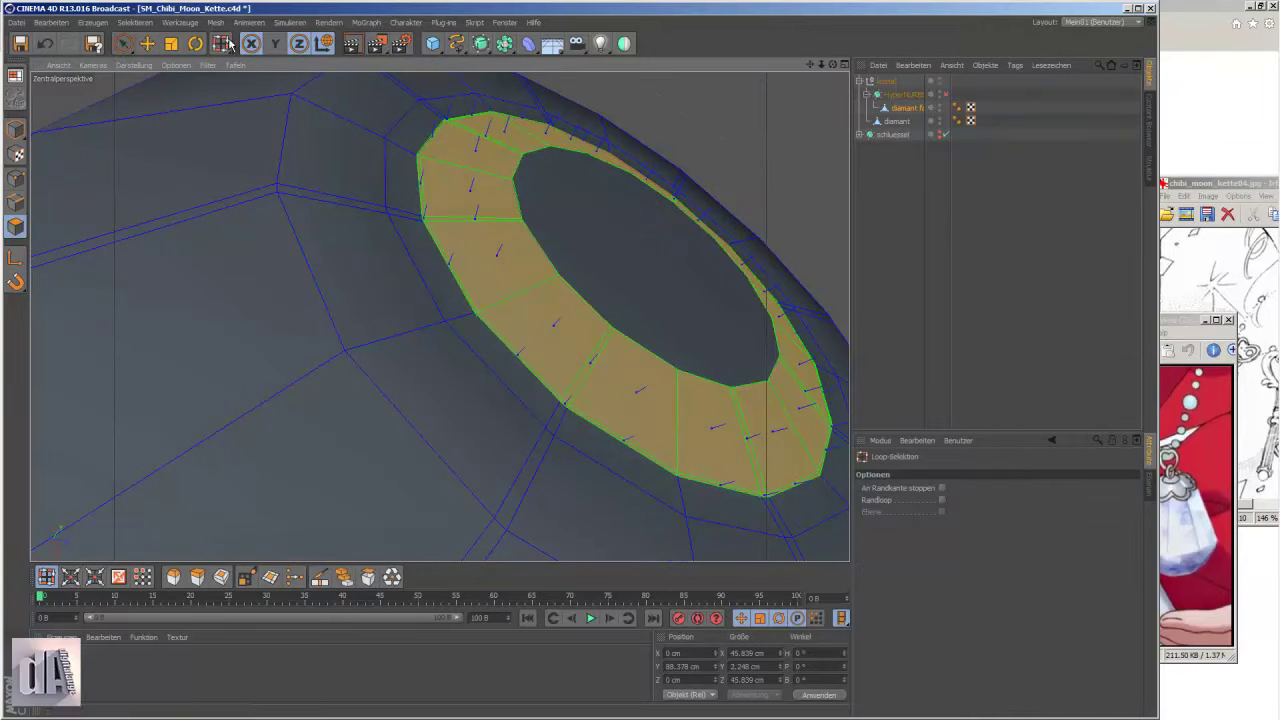
key(Return)
click(424, 222)
key(e)
alt+drag(424, 222, 966, 253)
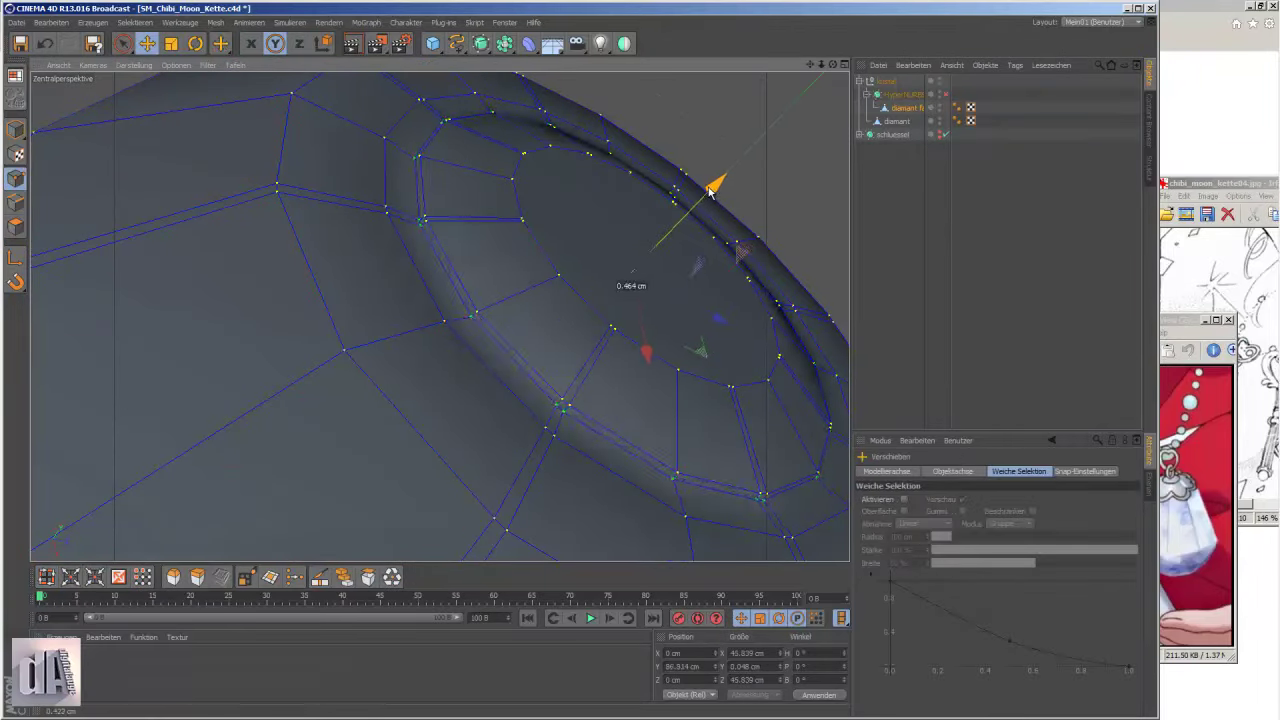
click(946, 94)
- Cut a new edge loop through the rim ring around the opening
key(q)
alt+drag(347, 279, 300, 300)
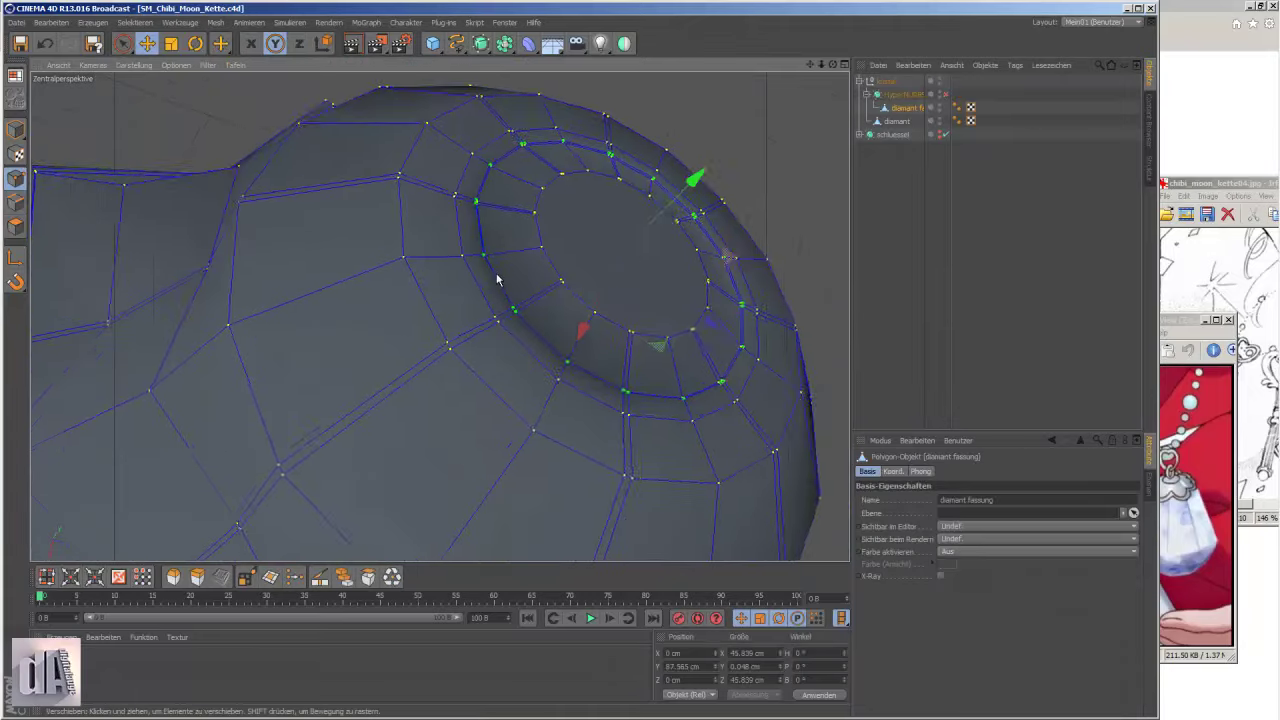
key(u)
key(l)
click(15, 227)
key(k)
key(l)
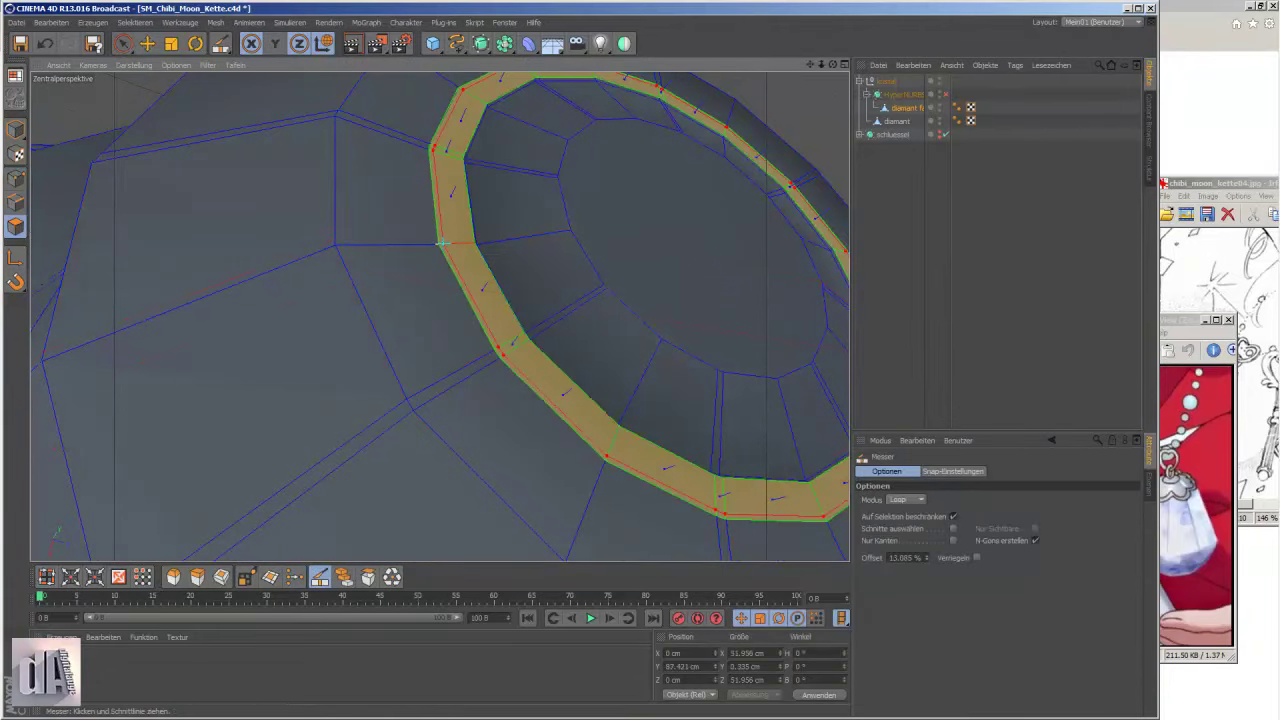
click(443, 251)
key(e)
alt+drag(763, 171, 651, 246)
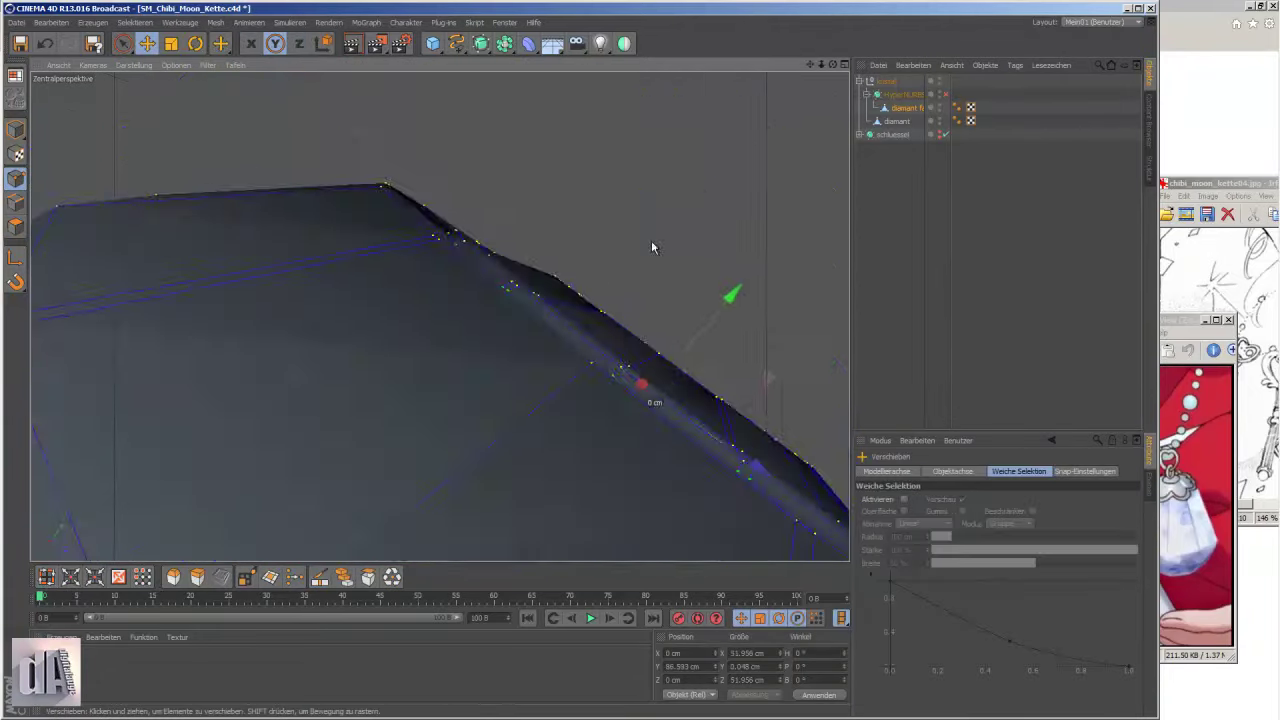
click(943, 94)
- Prepare another rim loop cut and preview the smoothed cap
alt+drag(505, 197, 411, 171)
key(q)
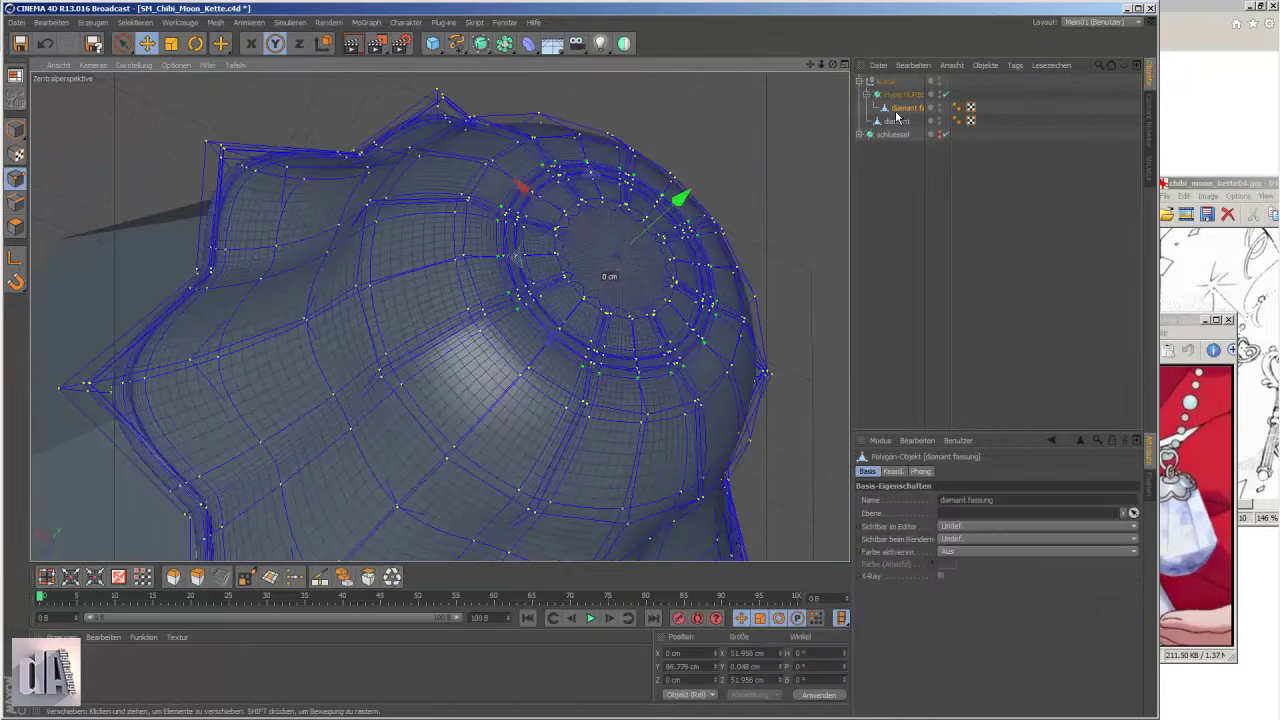
scroll(383, 357, up, 5)
key(Return)
key(k)
key(l)
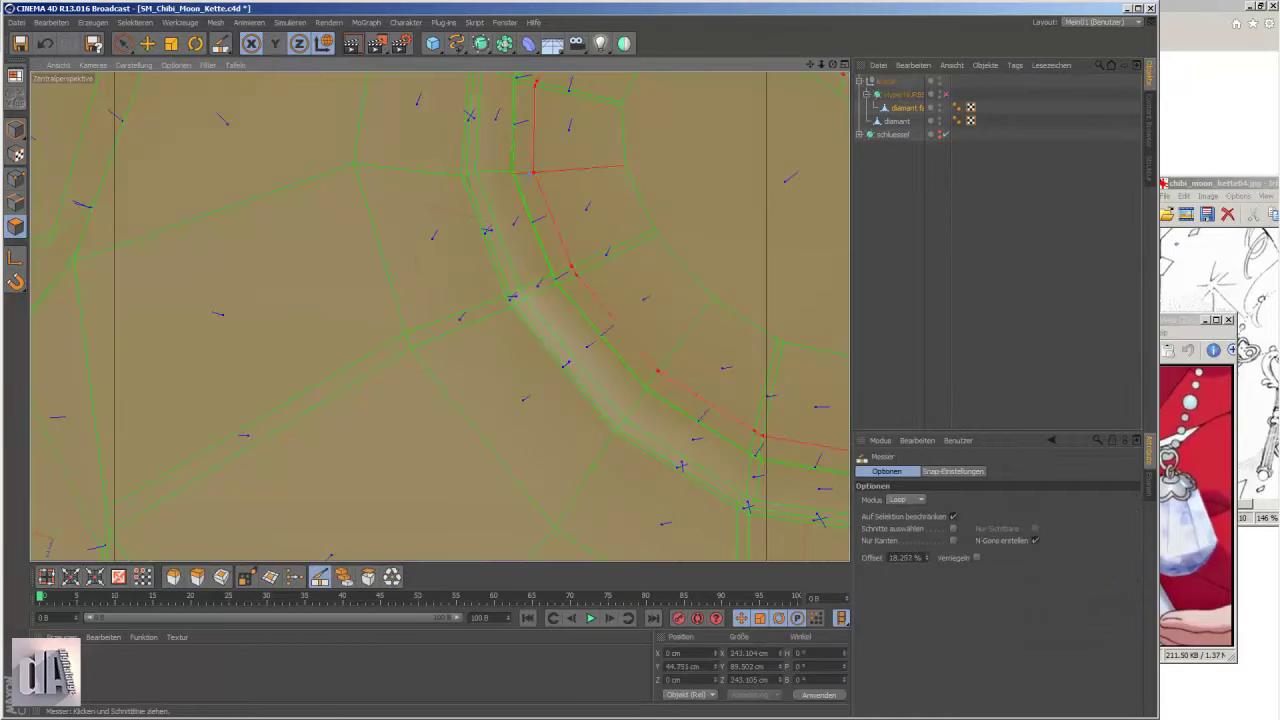
key(q)
mouse_move(250, 206)
alt+mouse_down()
mouse_move(589, 229)
mouse_move(449, 403)
alt+mouse_up()
scroll(449, 403, up, 4)
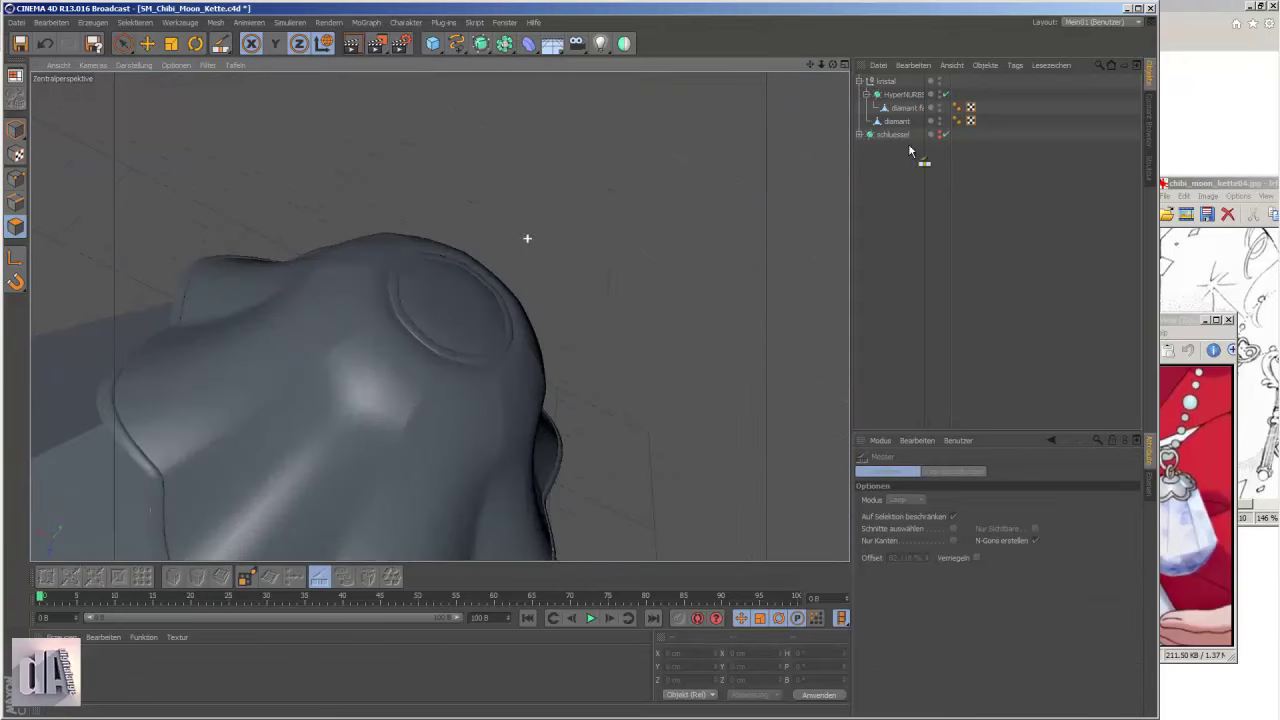
- Add a Ring primitive with 200 cm radius and 50 cm tube to the scene
click(904, 107)
key(e)
click(500, 357)
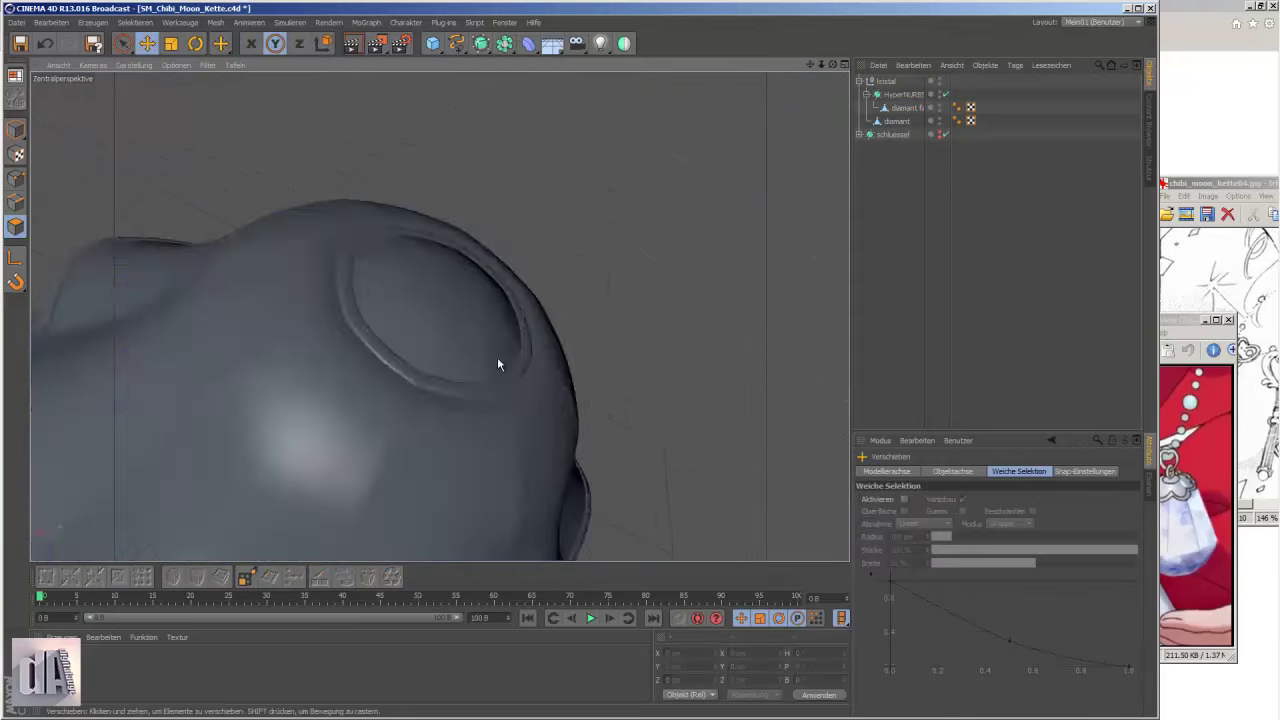
alt+drag(500, 357, 765, 285)
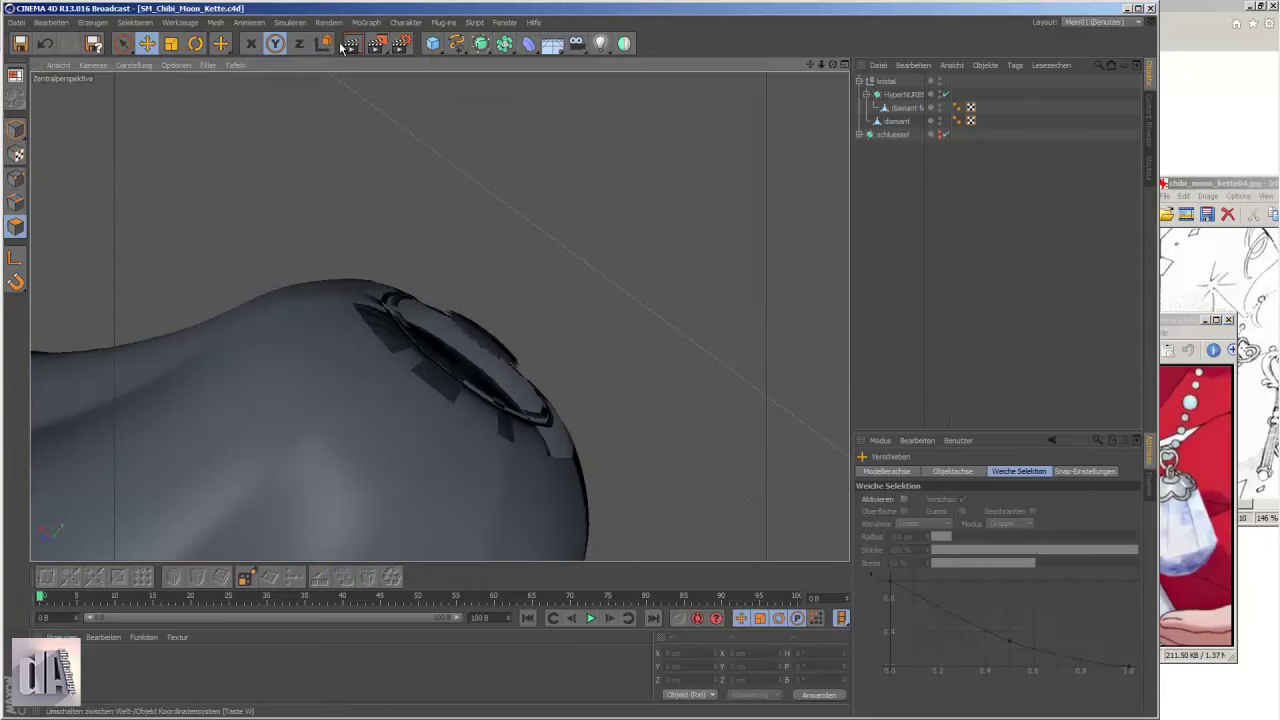
drag(432, 43, 490, 106)
- Name the ring 'oese', raise it above the crystal and shrink its radius to 63 cm
text(se)
key(Return)
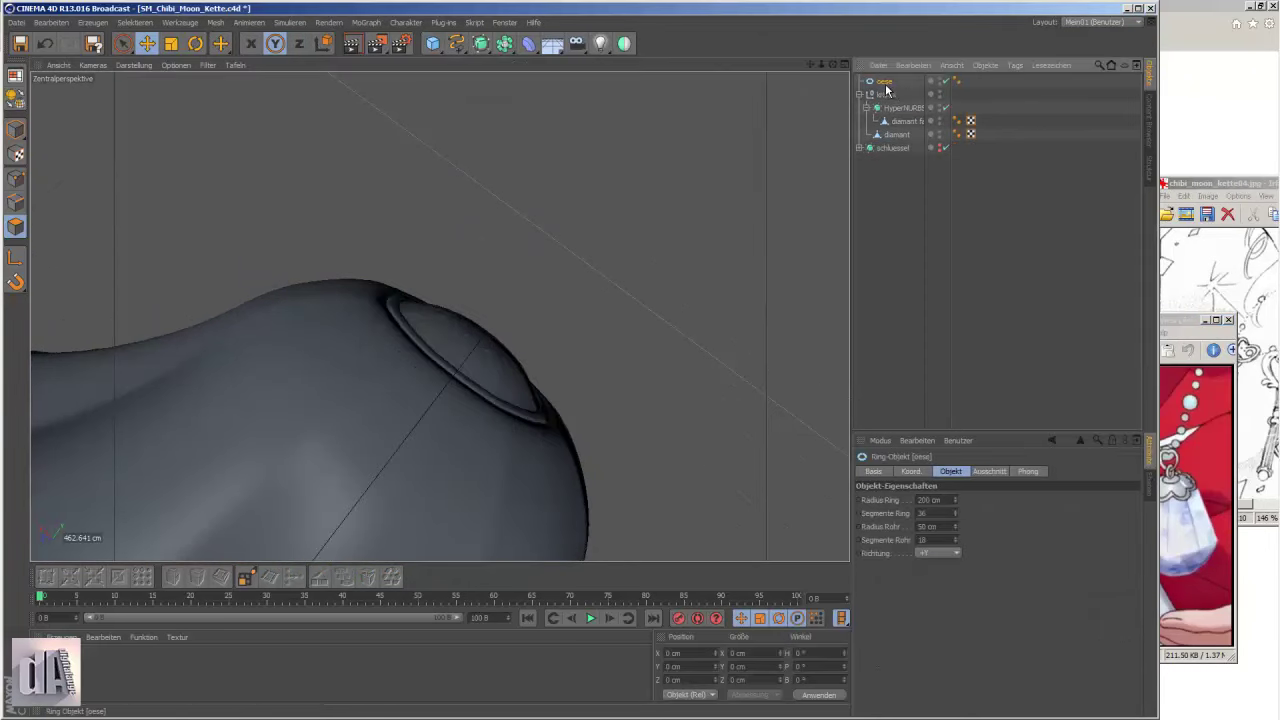
key(F3)
drag(600, 230, 578, 87)
double_click(940, 540)
text(4)
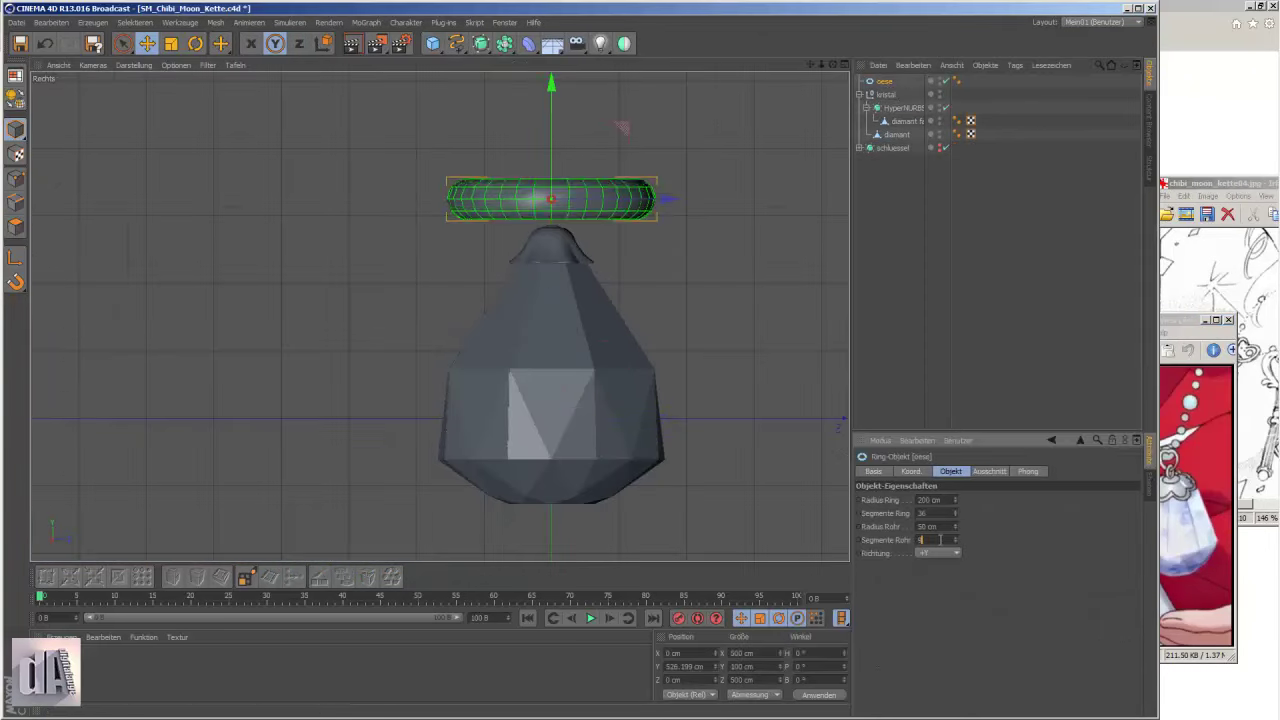
key(F1)
mouse_move(617, 478)
alt+mouse_down()
mouse_move(508, 457)
mouse_move(460, 301)
mouse_move(700, 450)
alt+mouse_up()
drag(955, 500, 955, 545)
- Rotate the ring upright in side view and set its tube radius to 4 cm
key(F3)
key(r)
scroll(693, 318, up, 3)
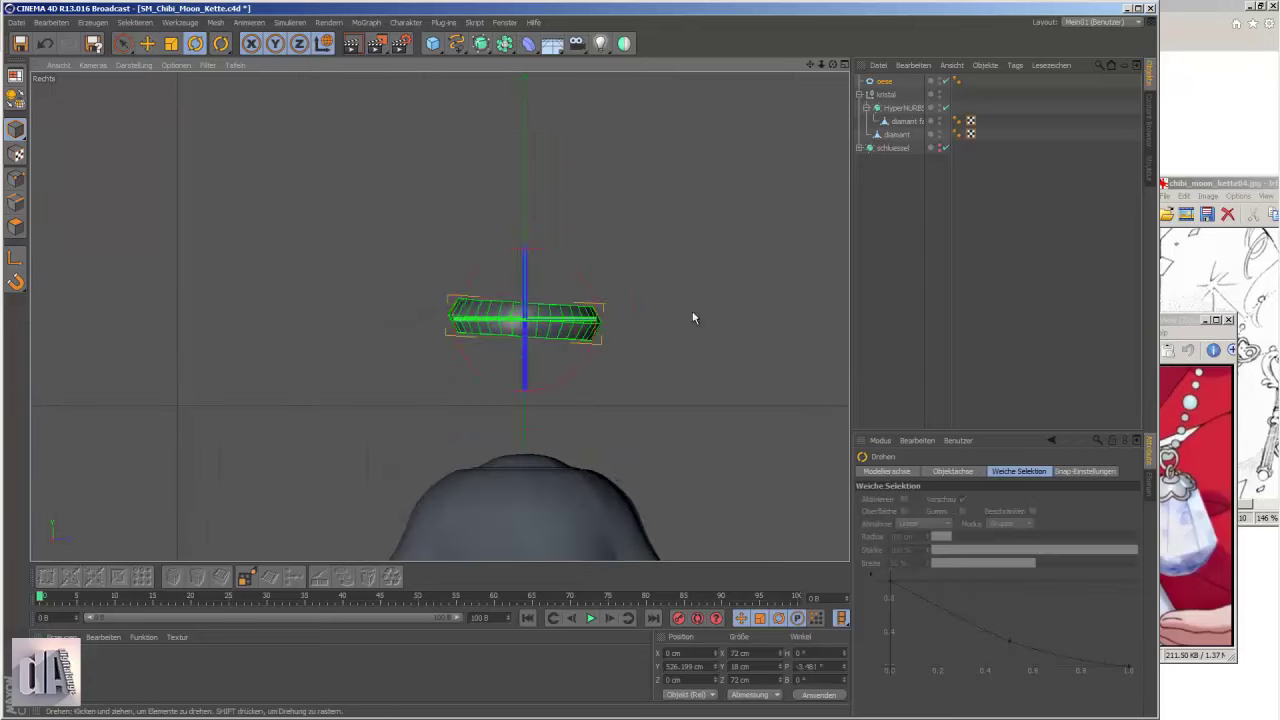
click(884, 81)
click(941, 541)
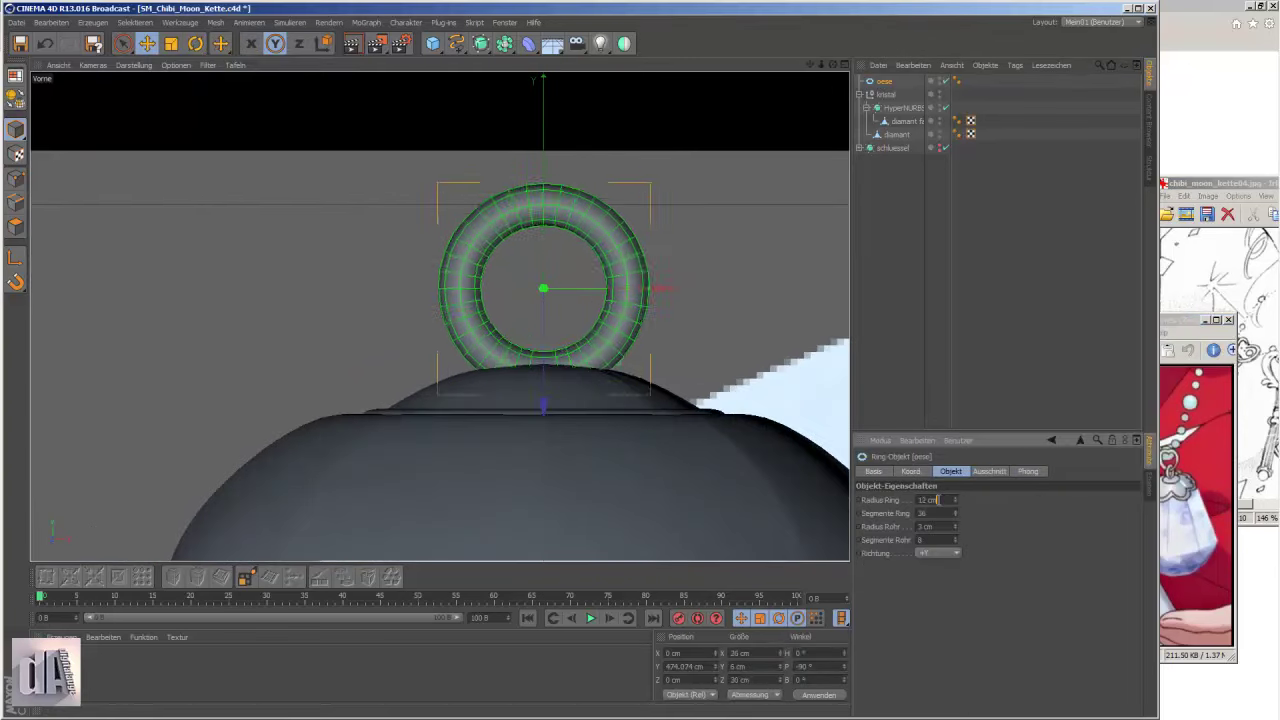
drag(954, 526, 946, 526)
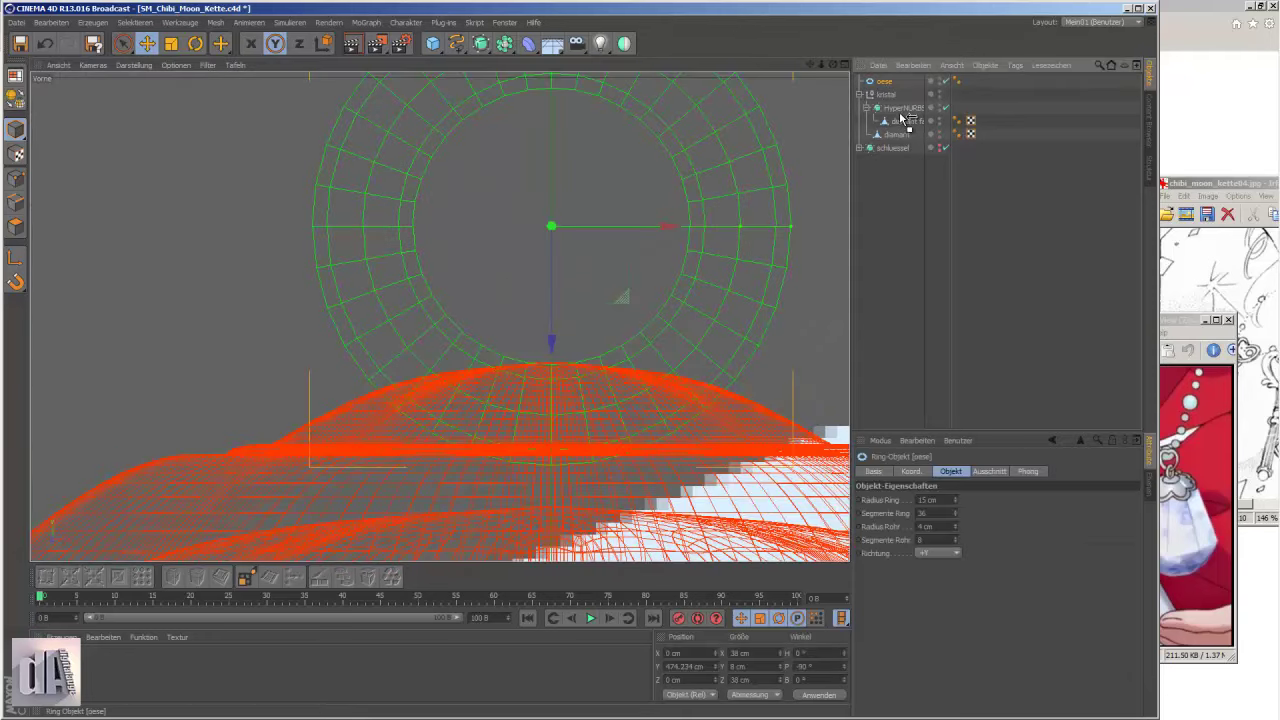
- Move oese into the smoothed kristal HyperNURBS group and inspect the whole pendant
drag(902, 118, 905, 121)
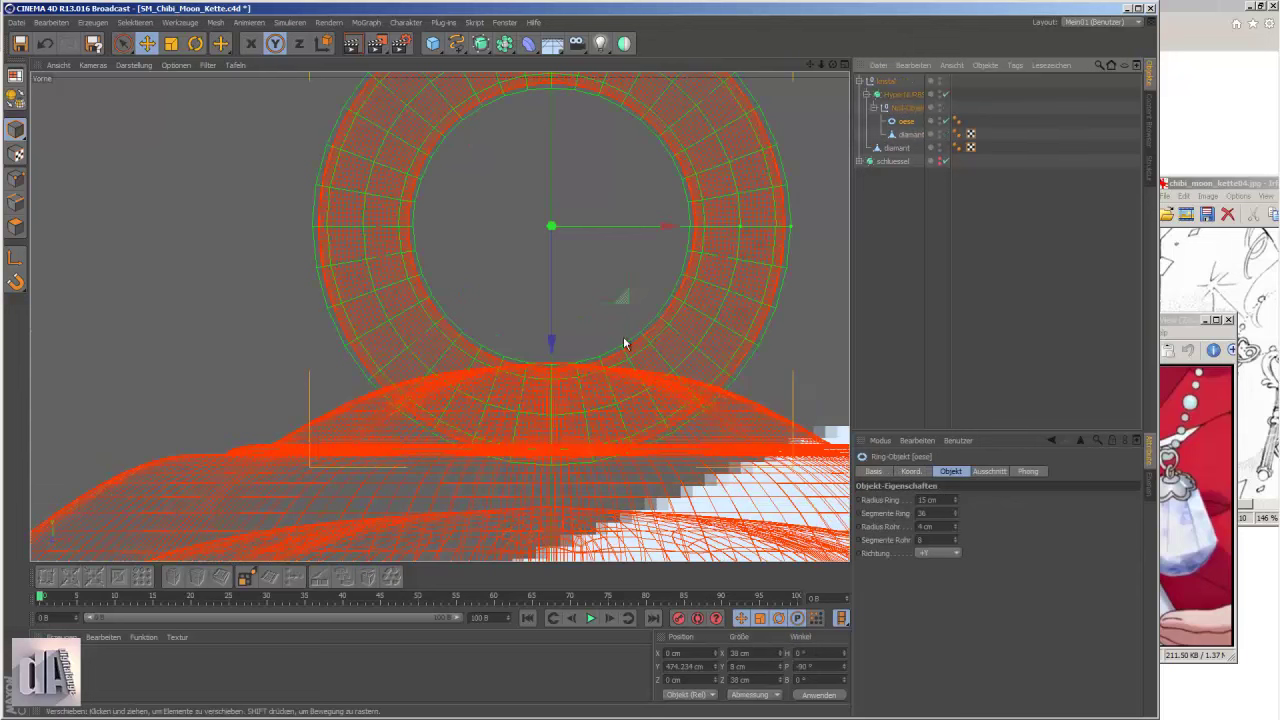
key(F1)
key(0)
click(322, 348)
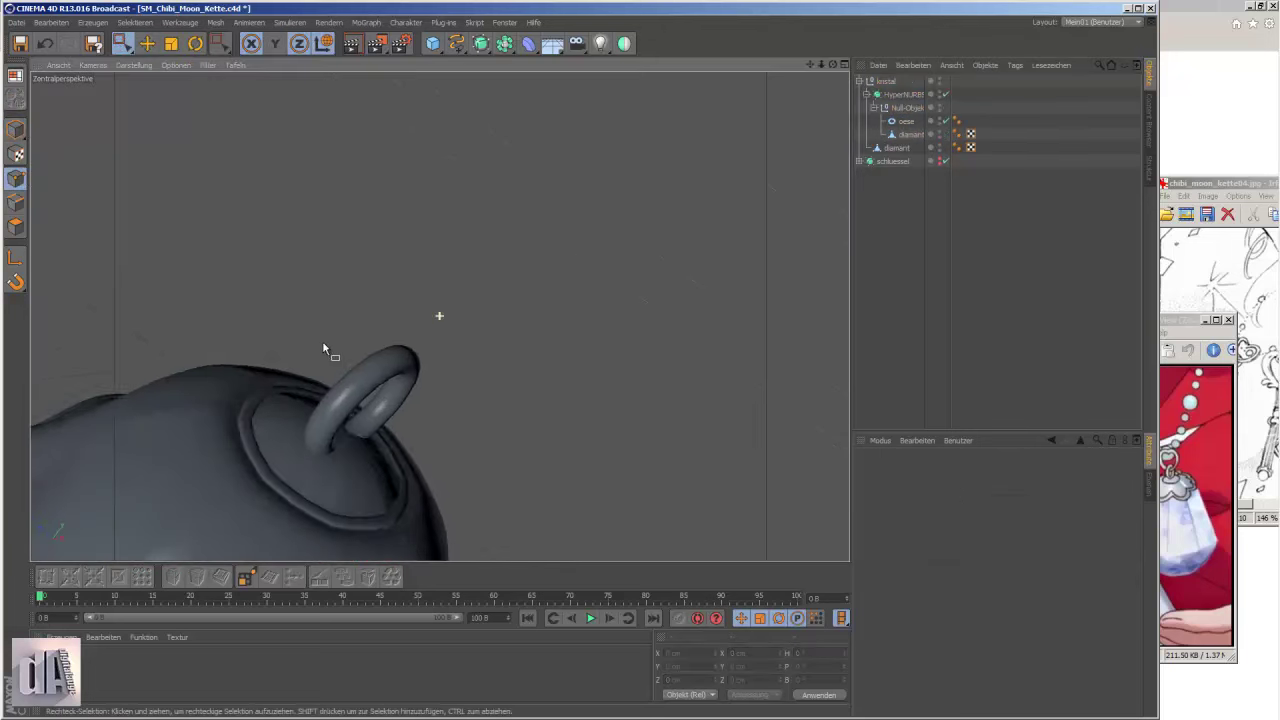
mouse_move(322, 348)
alt+mouse_down()
mouse_move(640, 366)
mouse_move(643, 534)
mouse_move(557, 428)
mouse_move(650, 462)
alt+mouse_up()
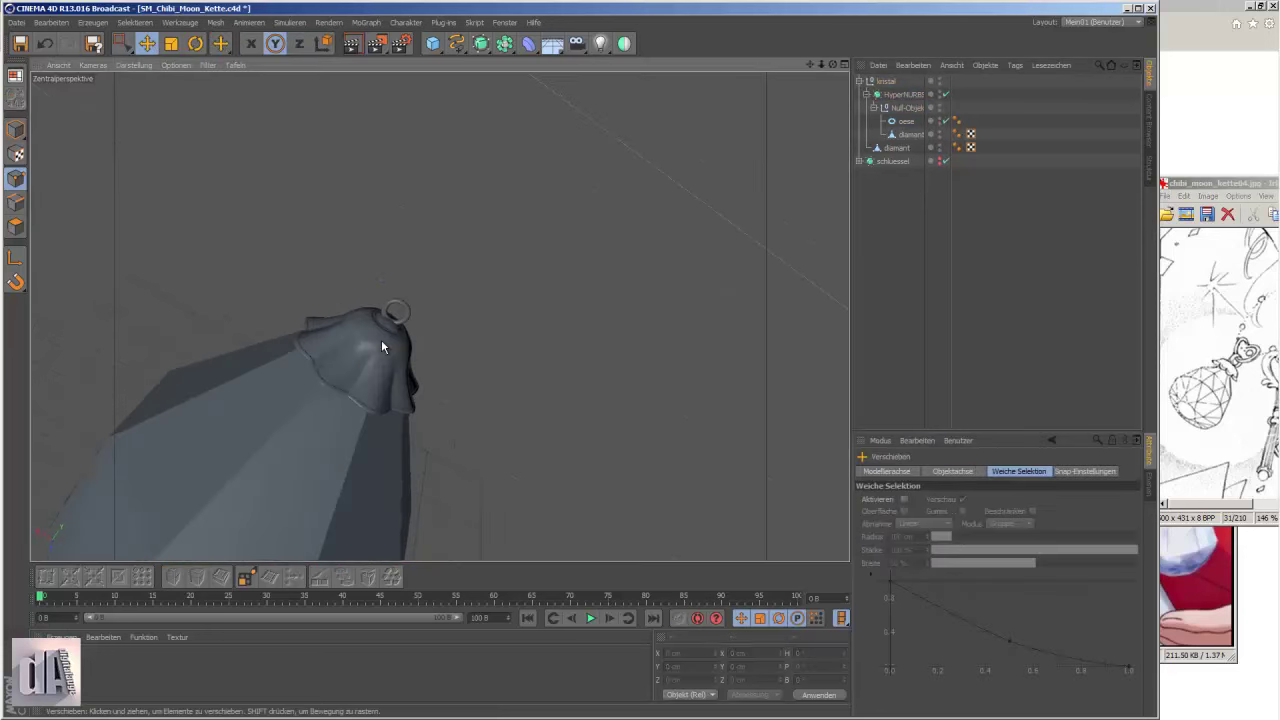
mouse_move(381, 344)
alt+mouse_down()
mouse_move(277, 323)
mouse_move(503, 243)
mouse_move(449, 390)
mouse_move(486, 349)
mouse_move(506, 371)
mouse_move(463, 423)
mouse_move(491, 306)
mouse_move(520, 315)
mouse_move(540, 249)
mouse_move(550, 300)
alt+mouse_up()
- Select the eyelet ring and switch to the front view showing the reference image
click(550, 300)
click(171, 43)
mouse_move(486, 428)
alt+mouse_down()
mouse_move(623, 369)
mouse_move(300, 166)
mouse_move(376, 297)
alt+mouse_up()
scroll(376, 297, down, 5)
key(F4)
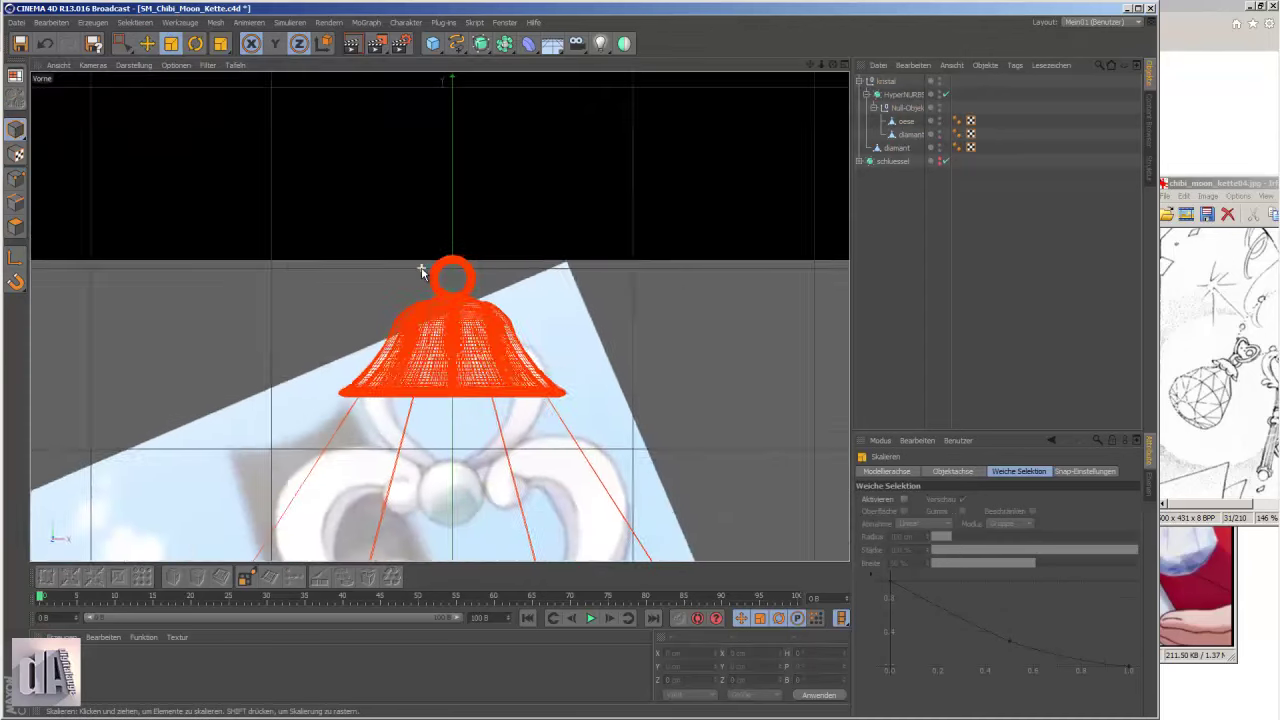
scroll(428, 266, down, 3)
scroll(428, 266, up, 3)
- Hide the crystal and place Bézier spline points along the heart hanger outline
click(456, 43)
click(555, 57)
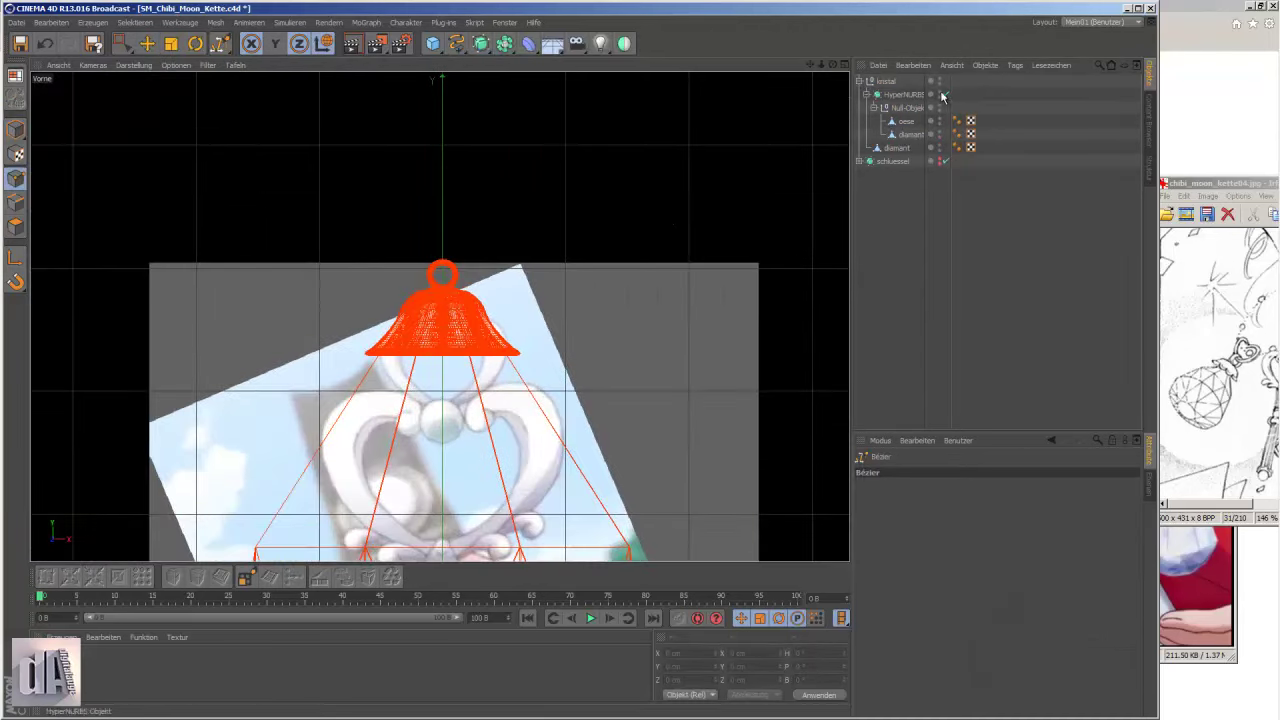
click(929, 134)
drag(445, 396, 543, 320)
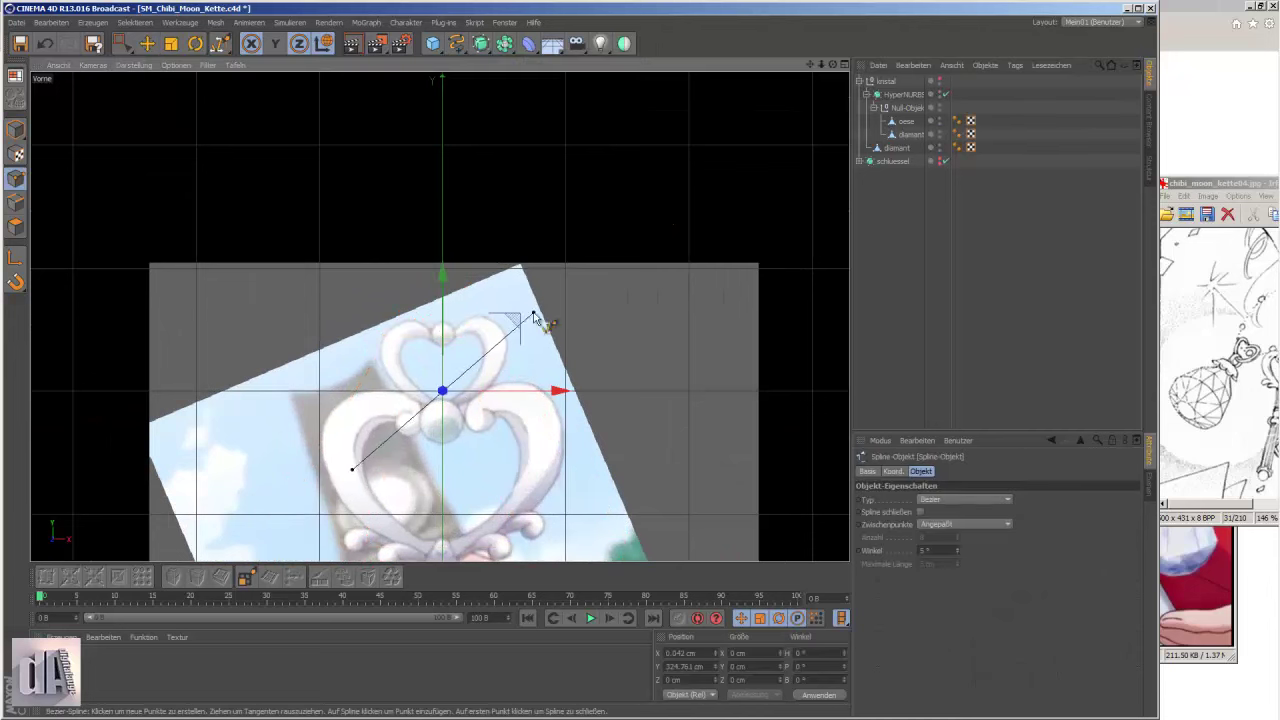
scroll(571, 371, down, 2)
scroll(600, 371, down, 2)
scroll(580, 378, up, 4)
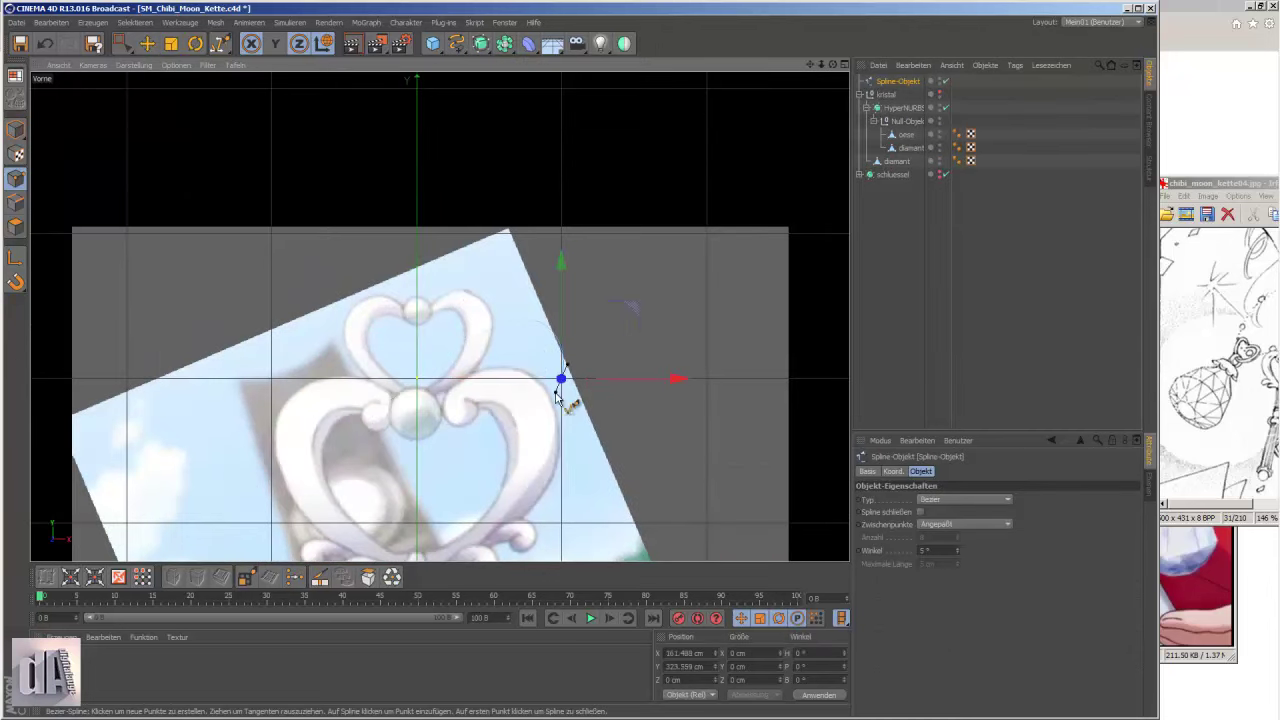
drag(417, 526, 356, 535)
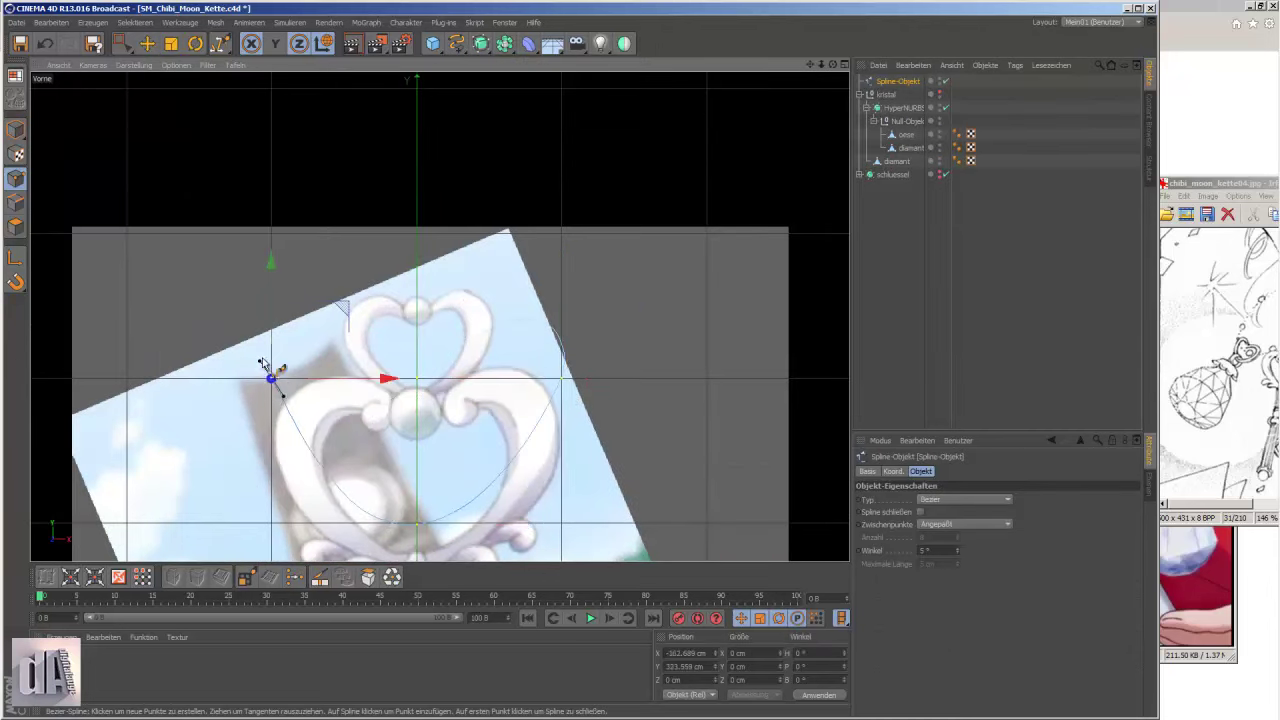
- Select the heart spline's points and adjust them with the Move tool
click(119, 44)
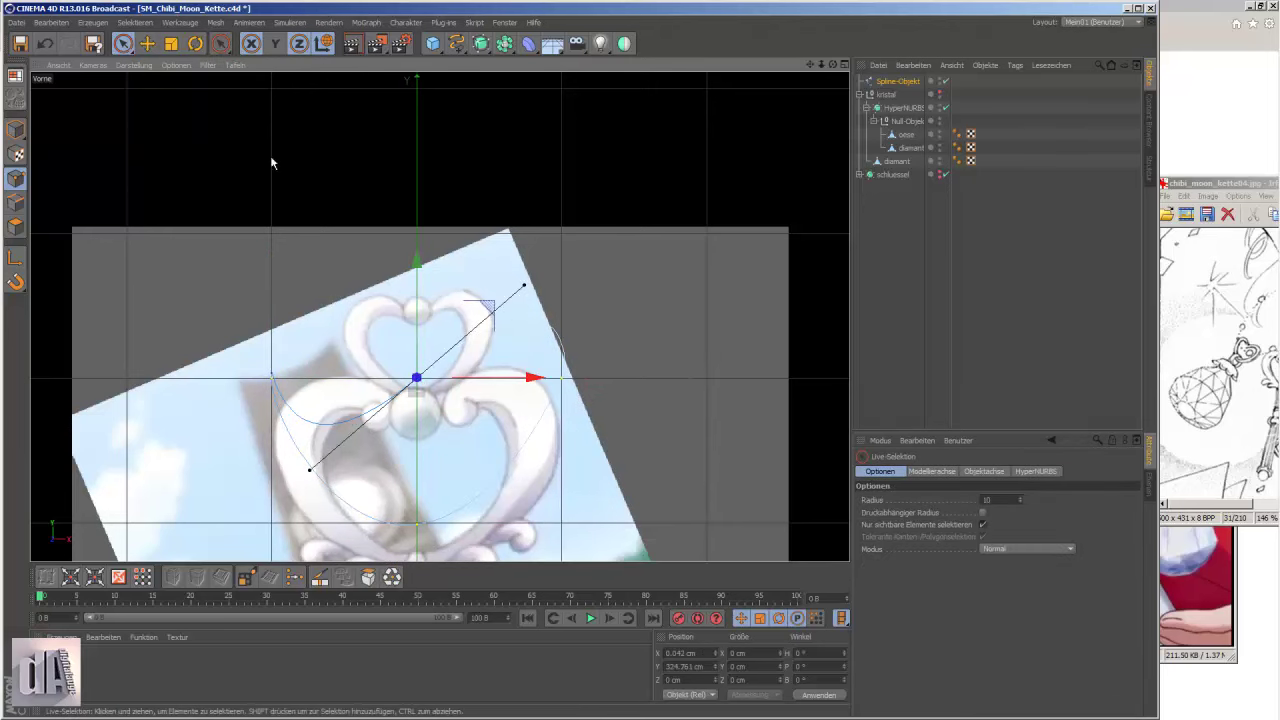
click(380, 428)
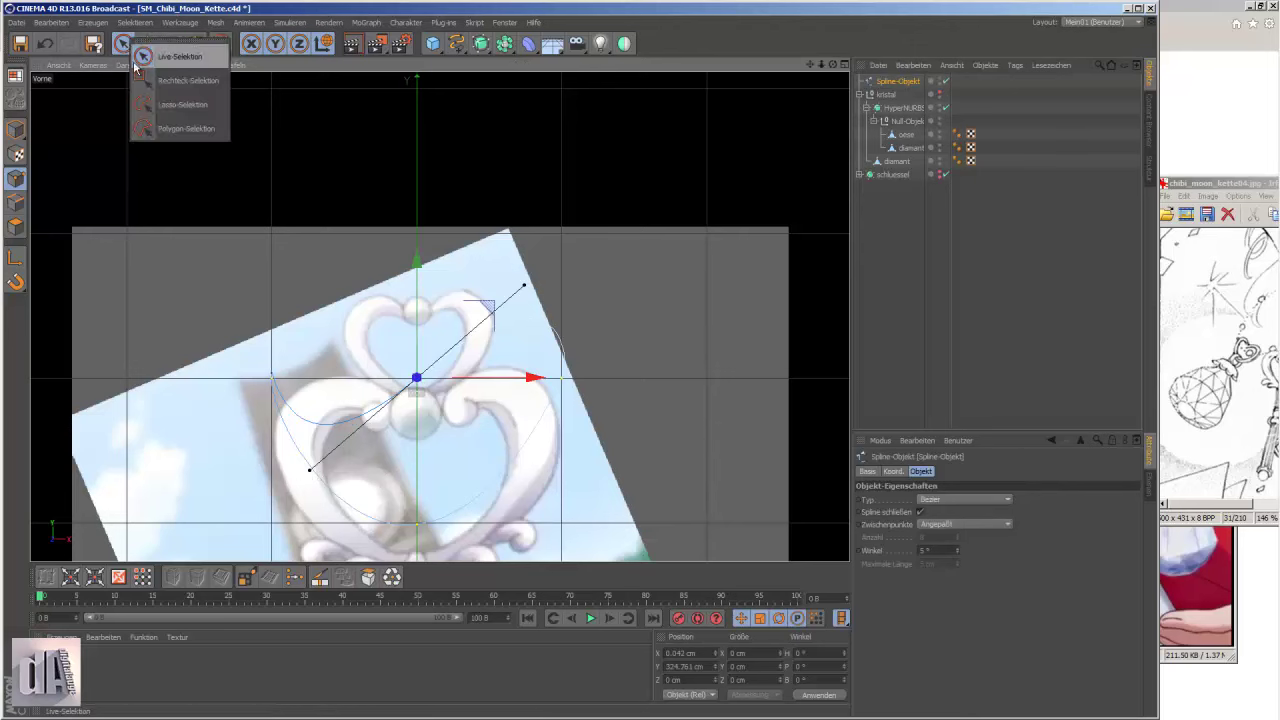
click(147, 44)
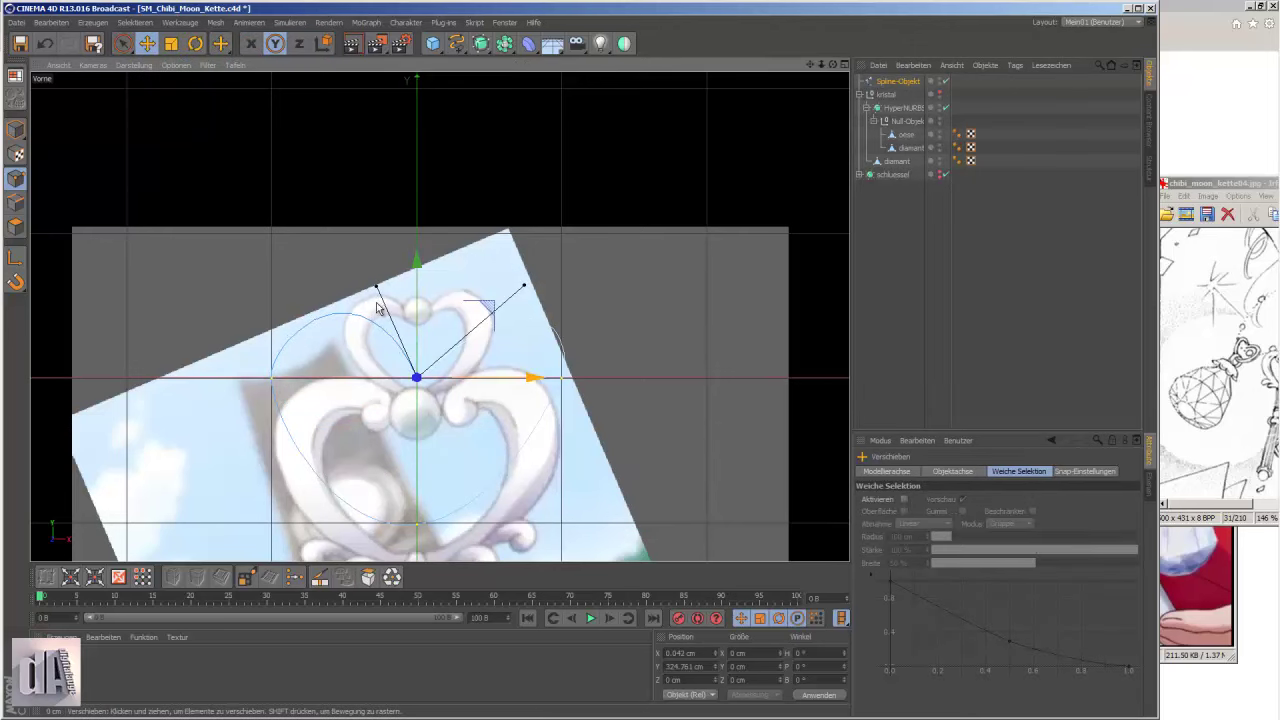
scroll(498, 298, down, 1)
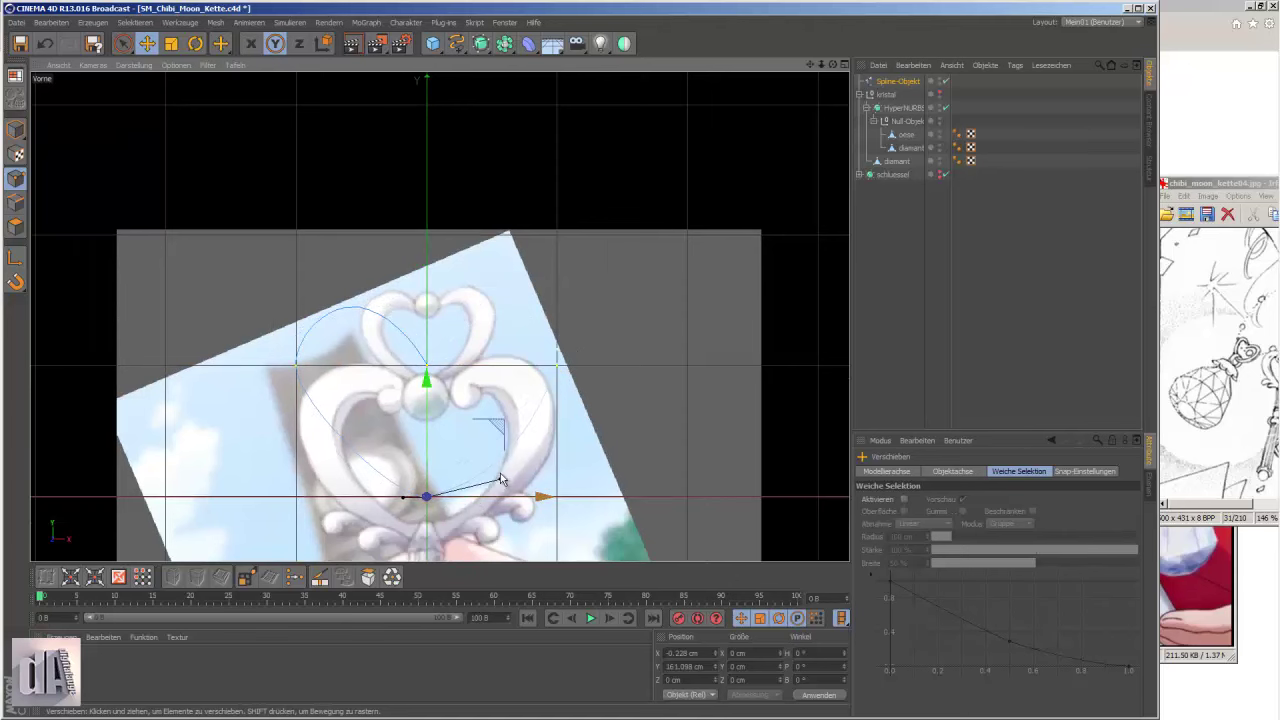
scroll(563, 372, up, 1)
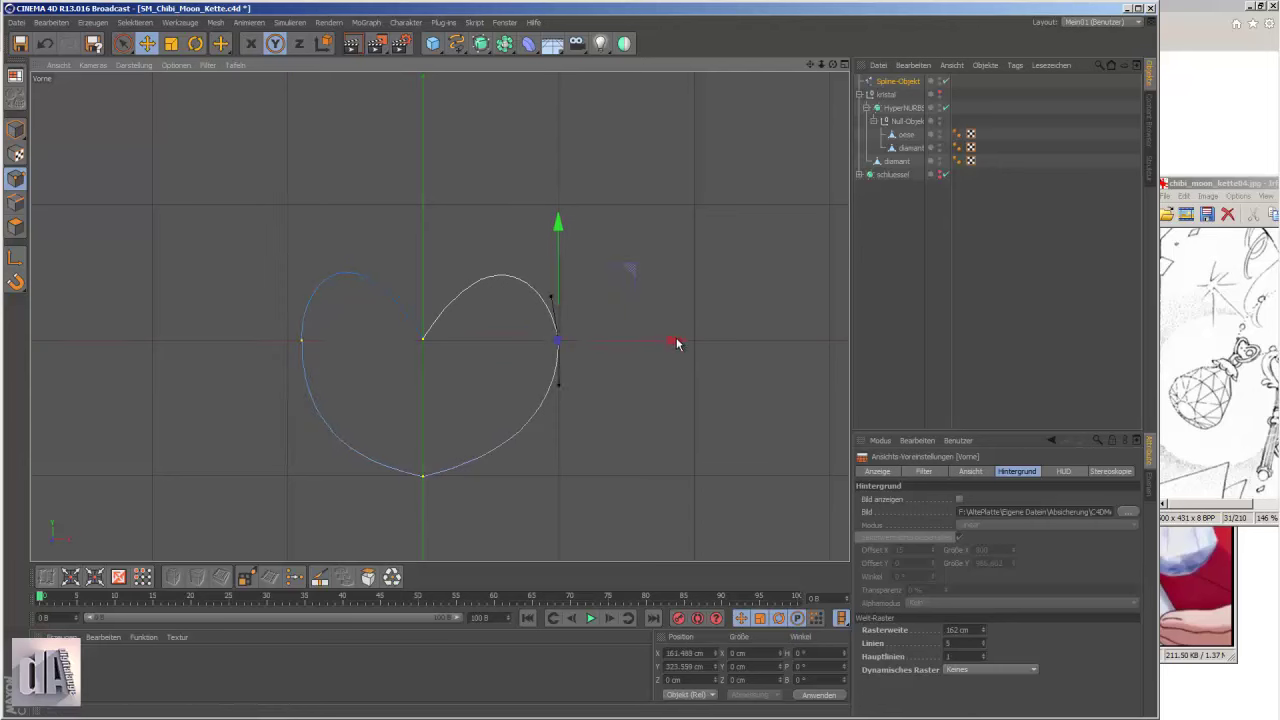
- Create a Sweep-NURBS with the heart spline inside, discarding a trial disc profile
click(512, 48)
click(535, 98)
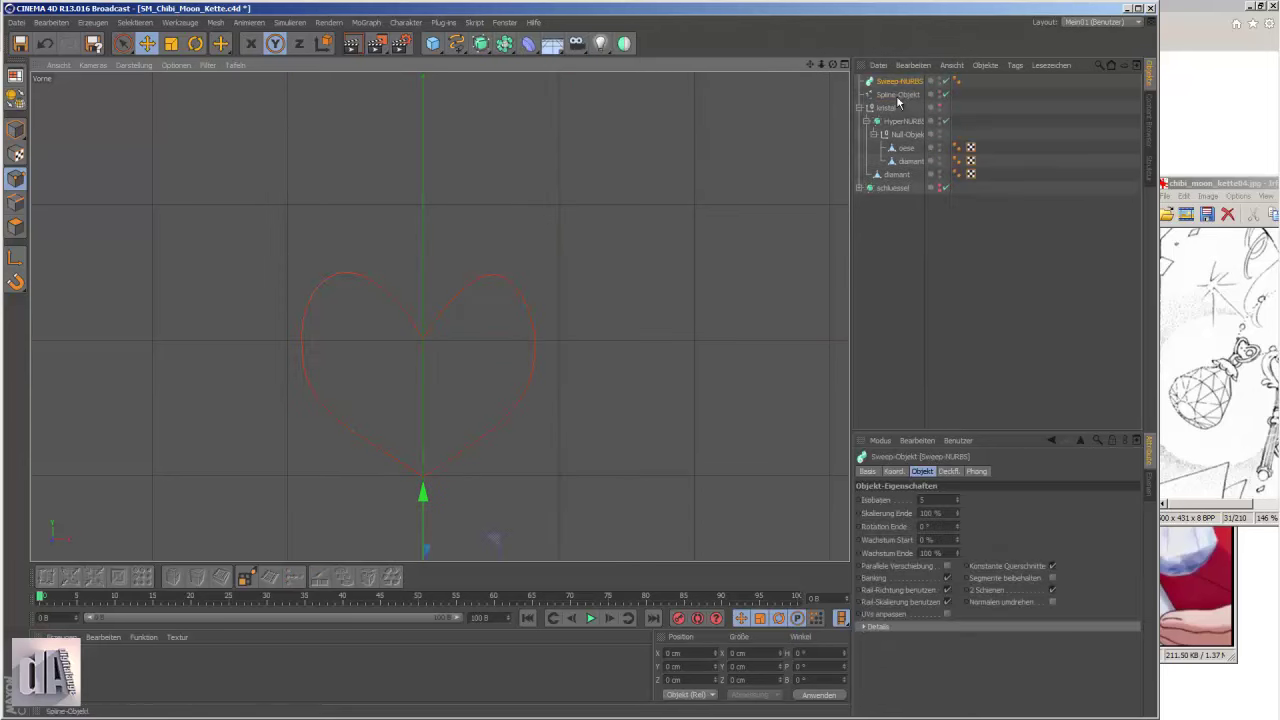
mouse_move(898, 95)
mouse_down()
mouse_move(898, 82)
mouse_move(895, 94)
mouse_up()
click(436, 46)
click(493, 85)
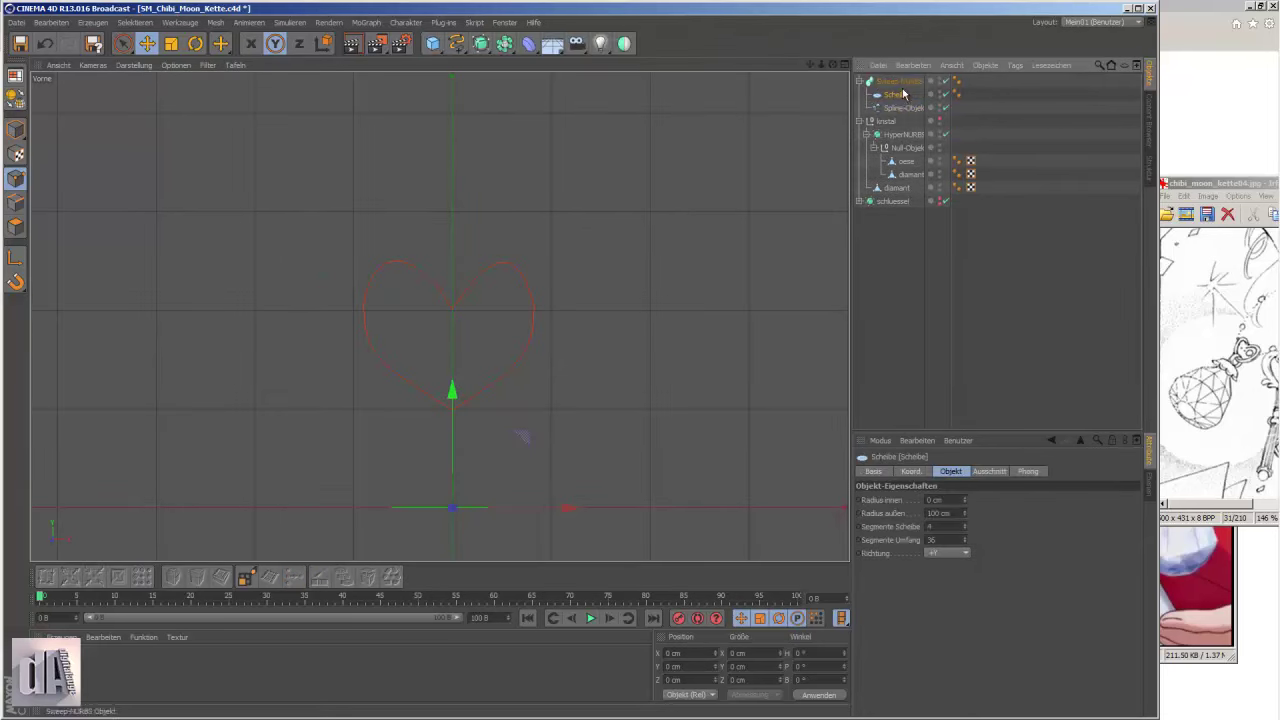
key(Delete)
- Add a Kreis circle profile to the sweep and scale it down into a thin tube
click(456, 43)
click(540, 64)
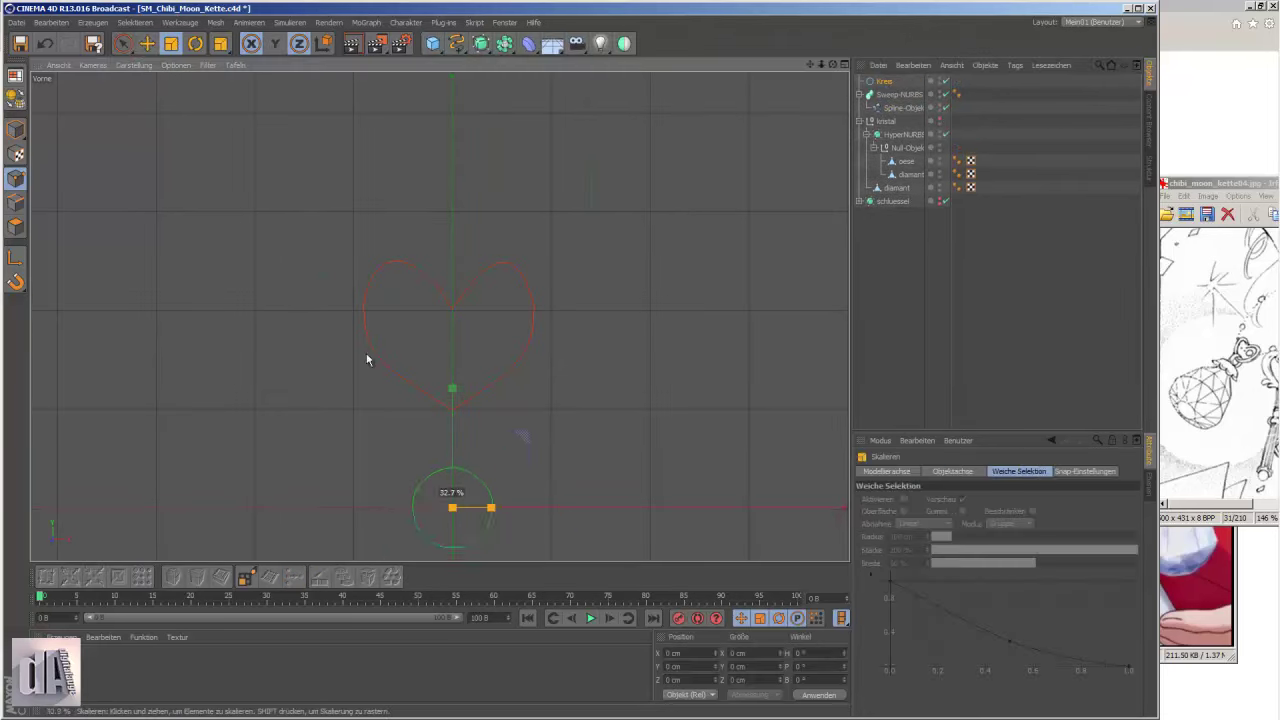
drag(888, 81, 891, 94)
key(t)
drag(795, 203, 466, 360)
- Select the heart spline and pick its top-centre point with the Move tool
click(512, 375)
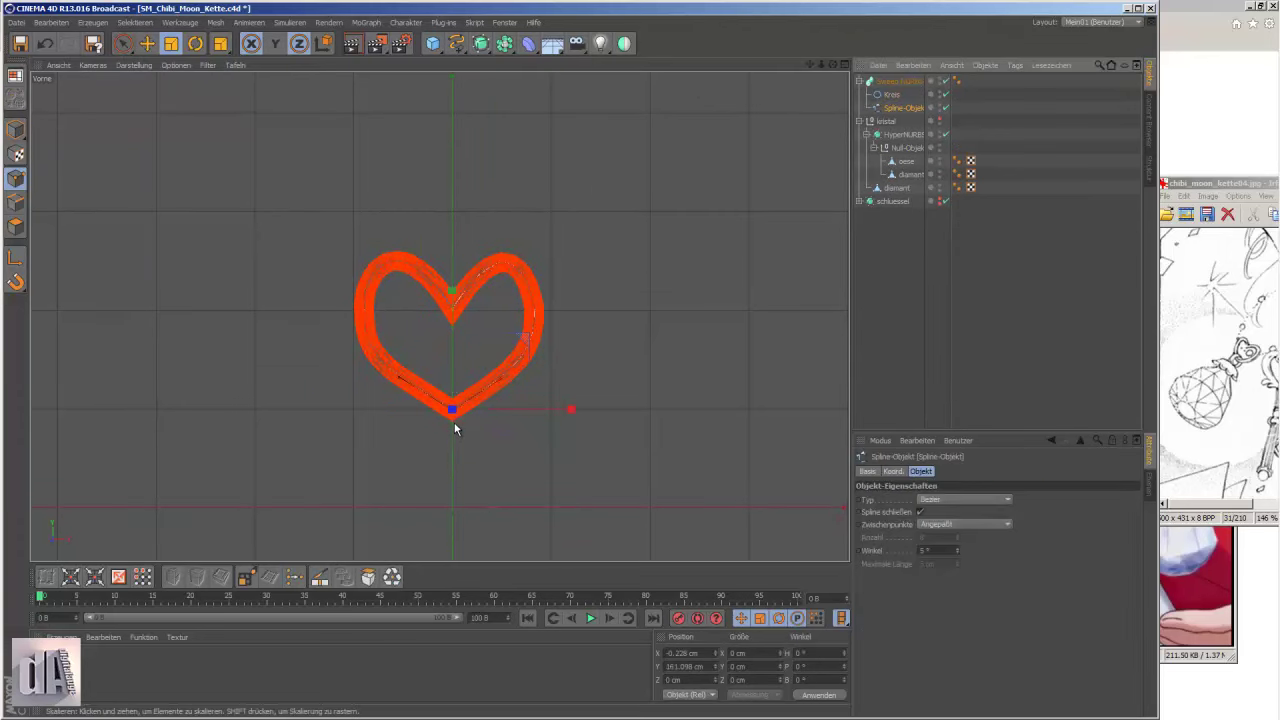
scroll(454, 428, up, 3)
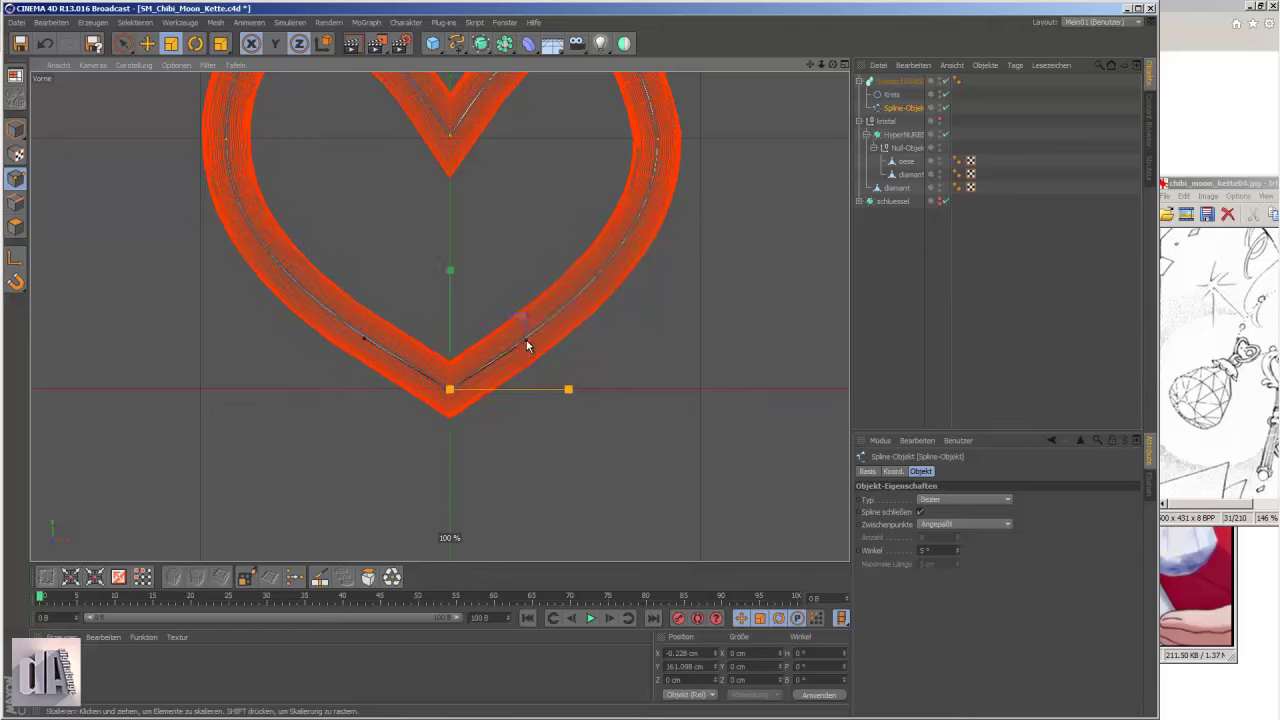
scroll(505, 394, down, 2)
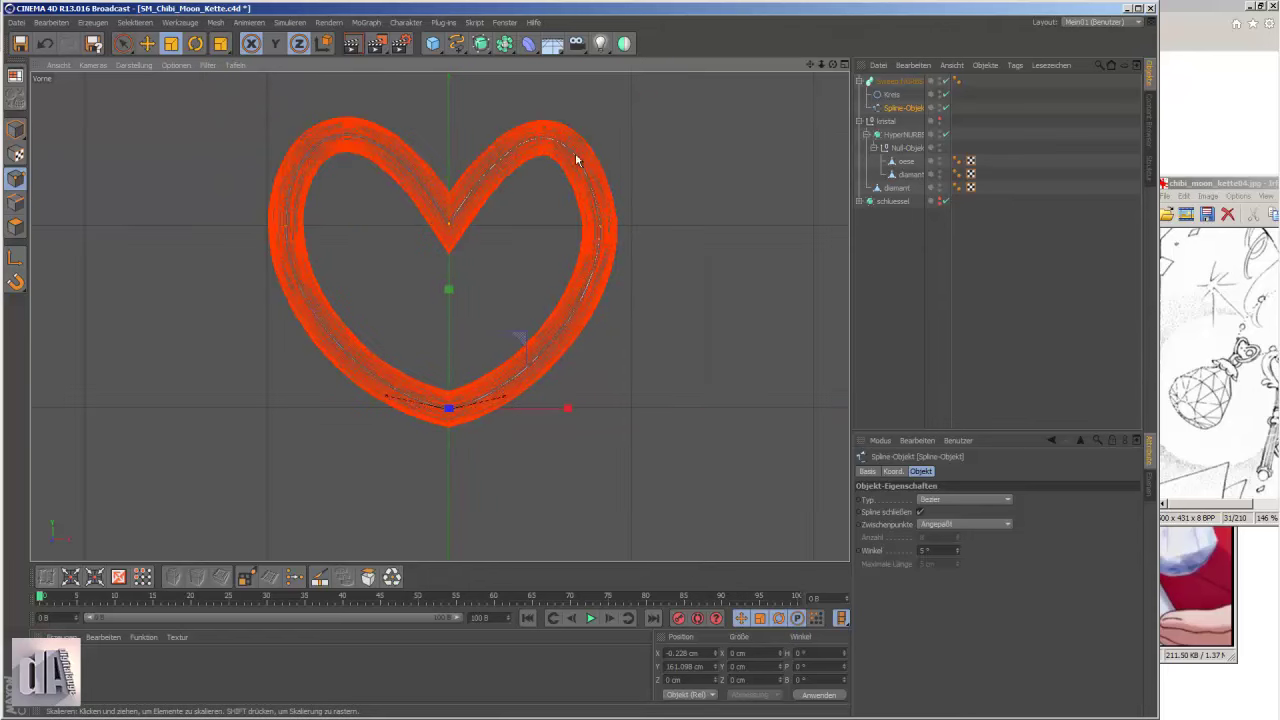
key(e)
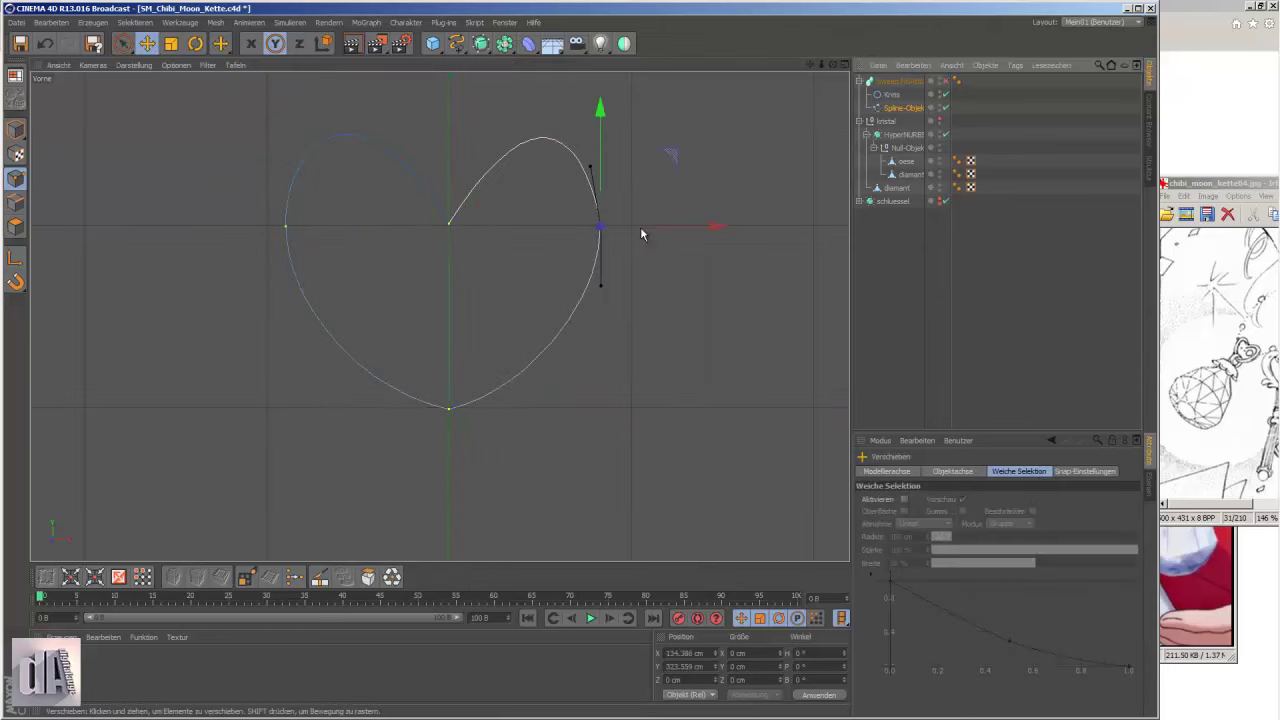
click(450, 221)
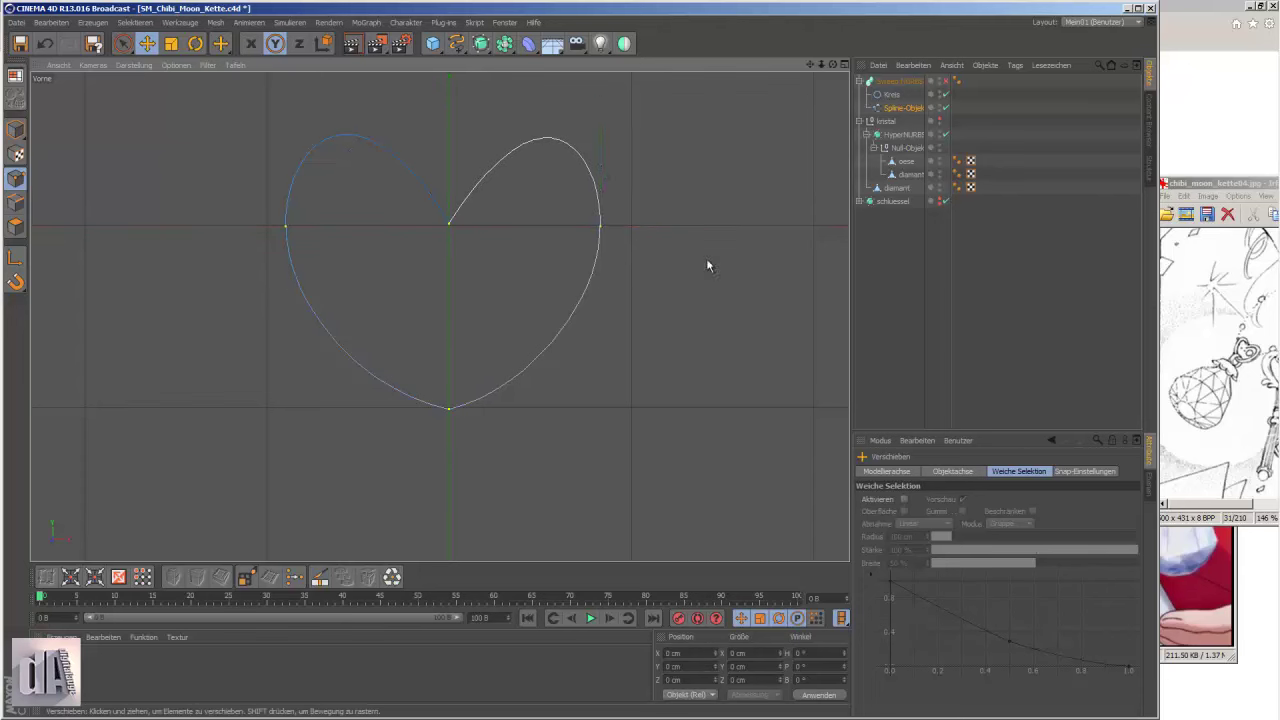
- Re-enable the sweep to show the tube heart and rename it anker
click(944, 82)
double_click(896, 82)
text(herz)
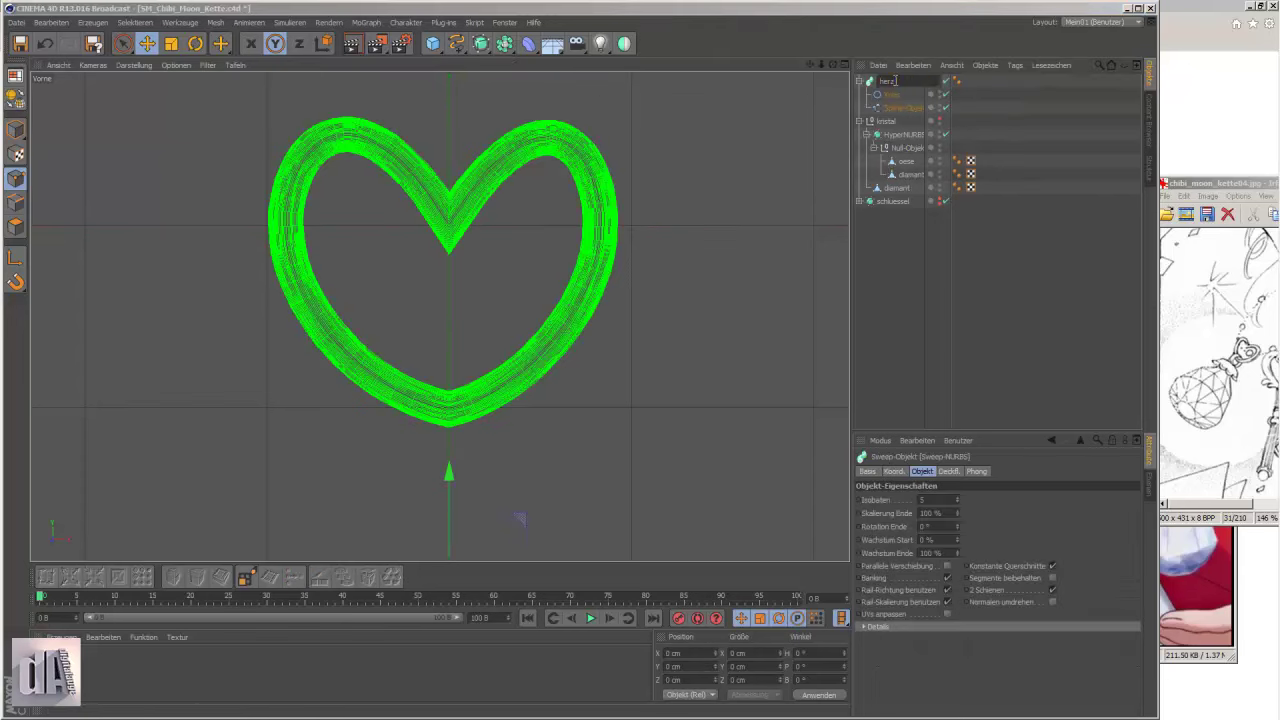
text(ker)
key(Return)
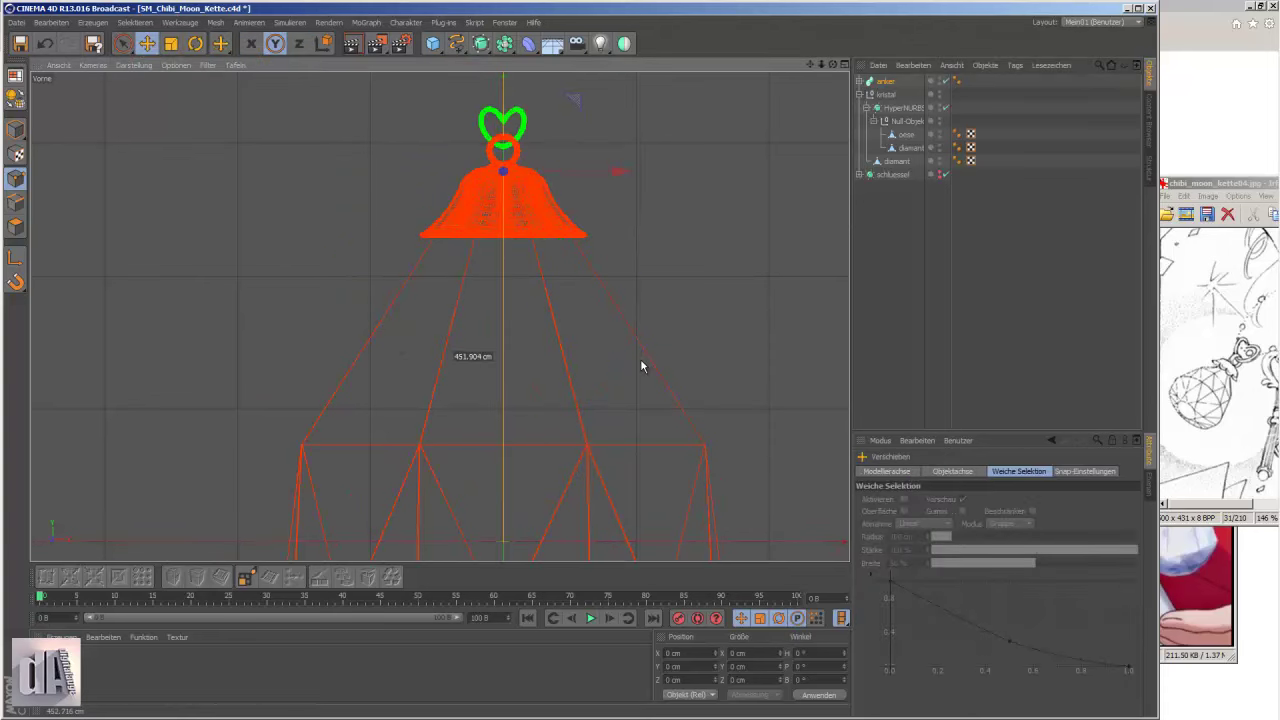
- Rotate the anker heart hanger and move it into the kristall group
key(r)
drag(530, 170, 473, 170)
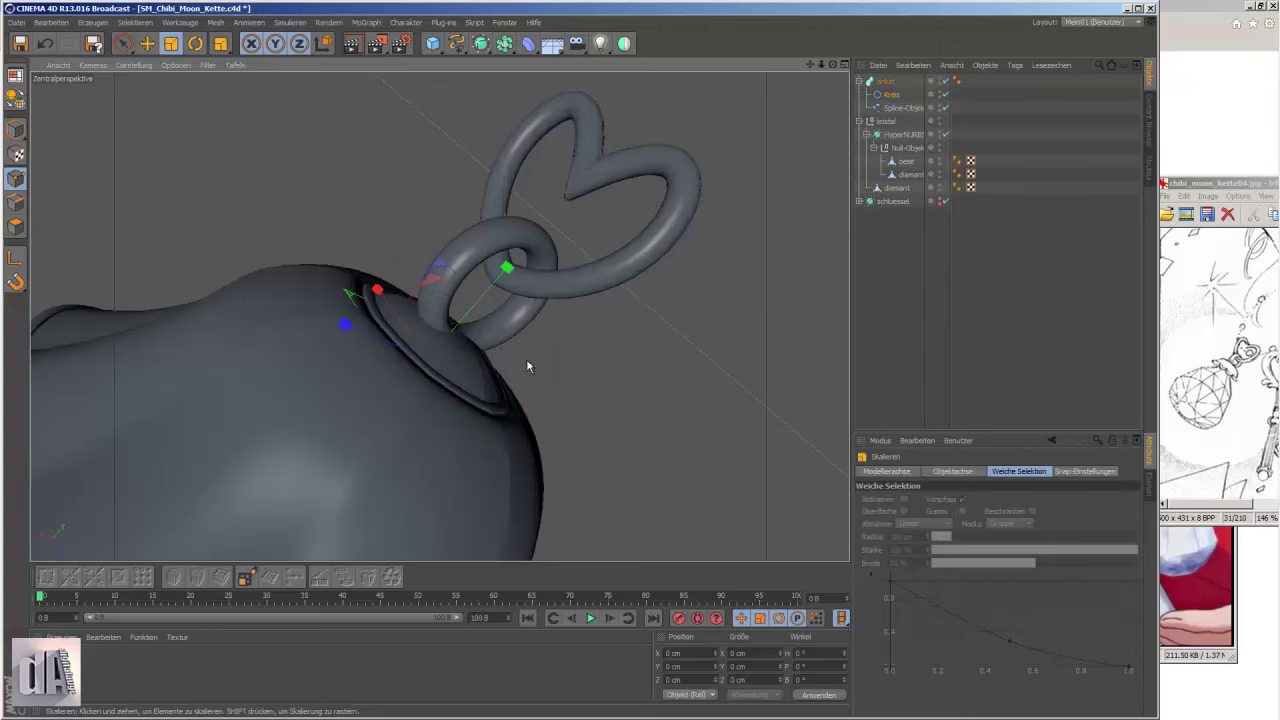
click(170, 48)
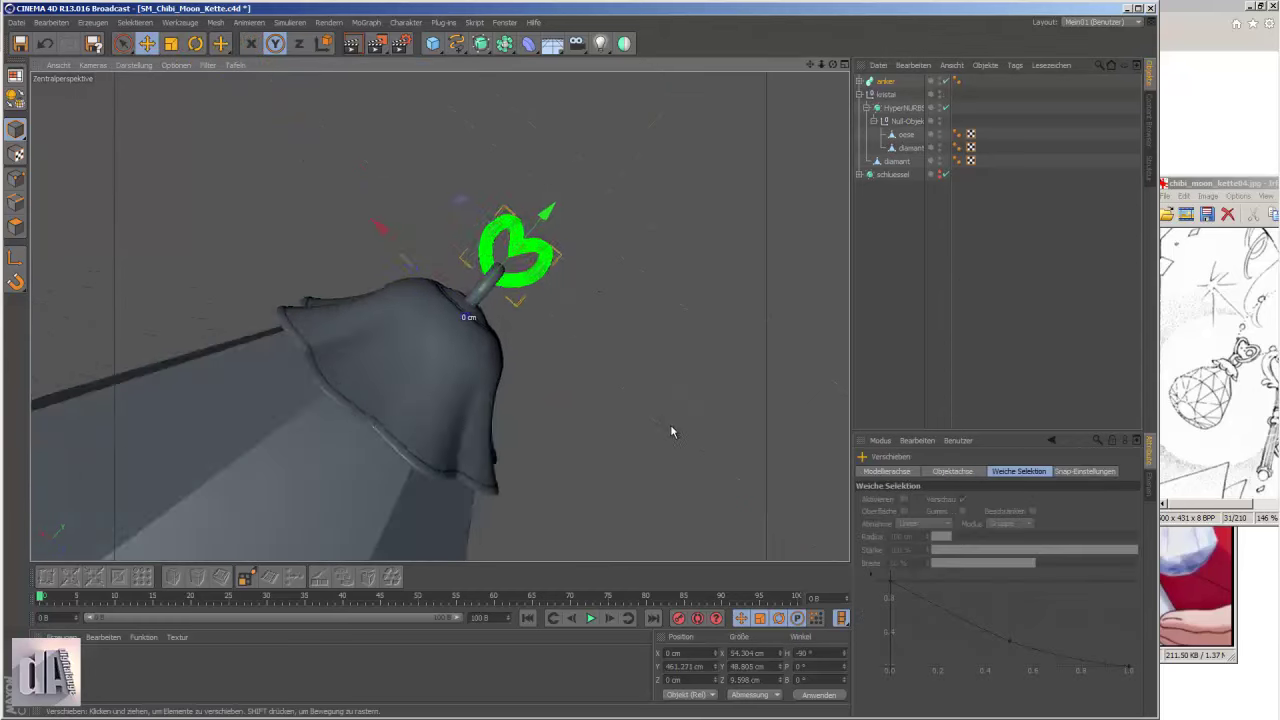
click(916, 94)
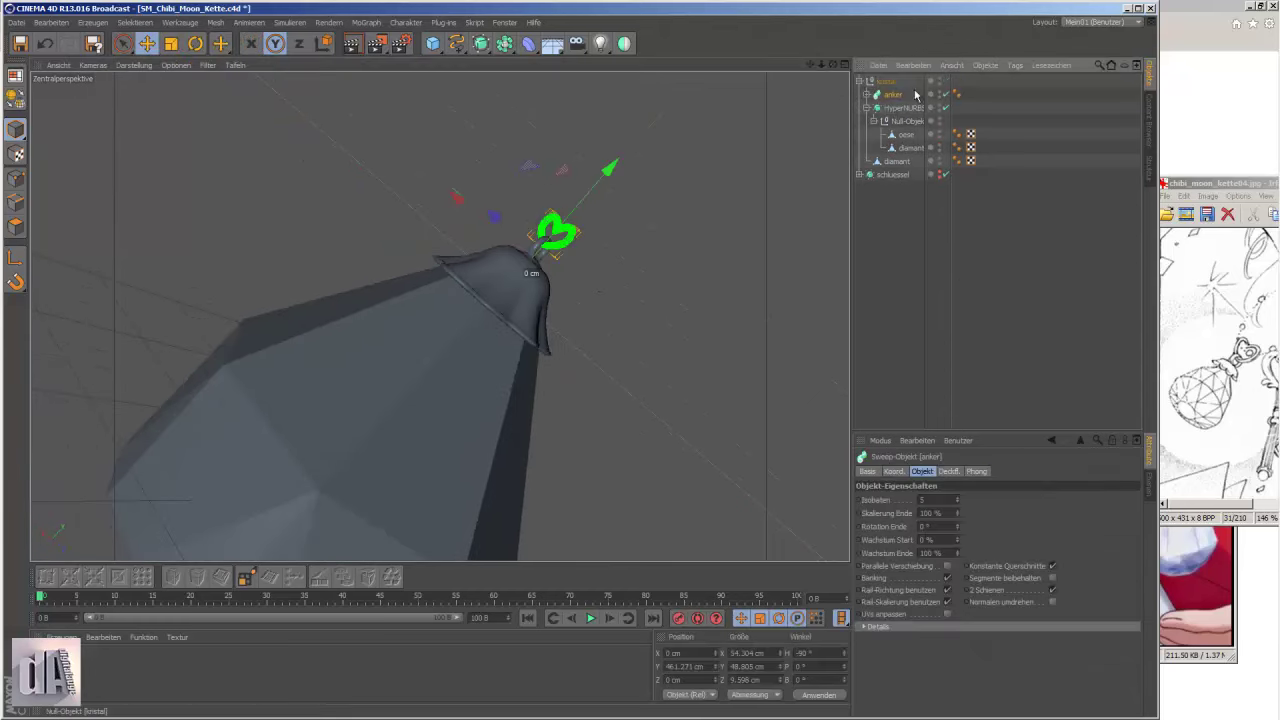
- View the chibi_moon_kette03 and chibi_moon_kette04 reference images, then return to the scene
click(944, 100)
click(1198, 590)
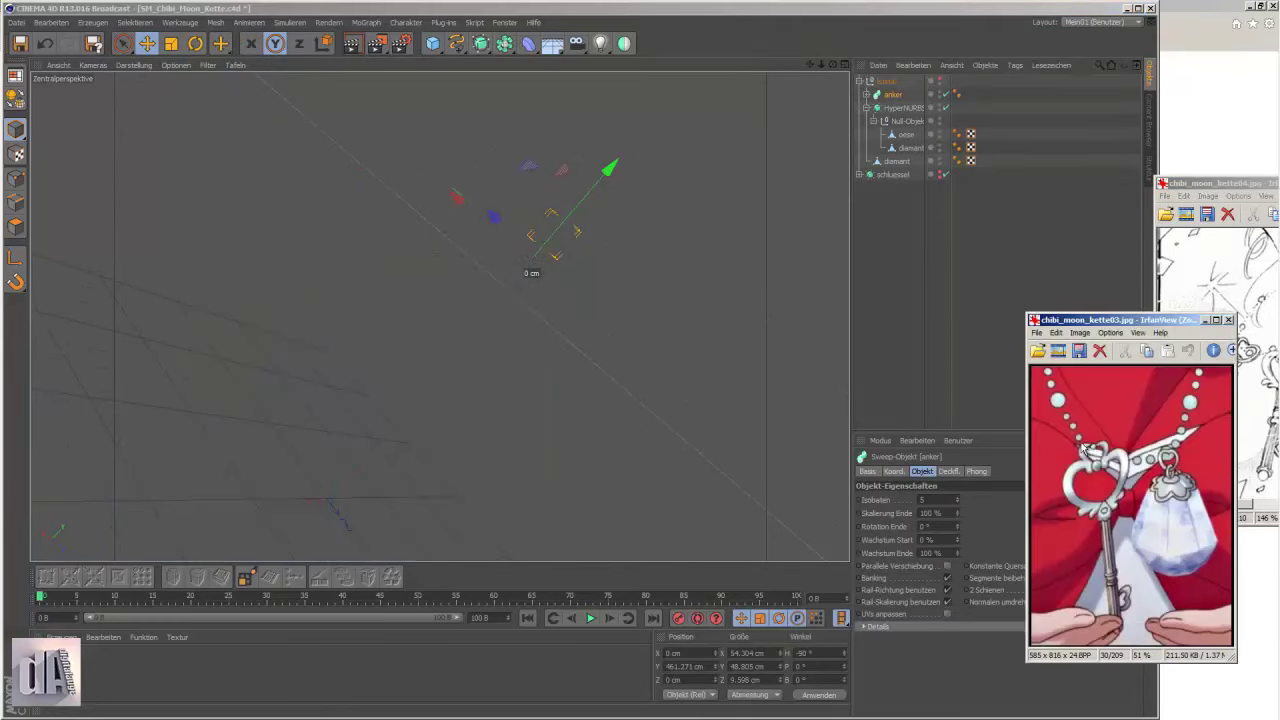
click(1245, 352)
click(361, 106)
click(505, 45)
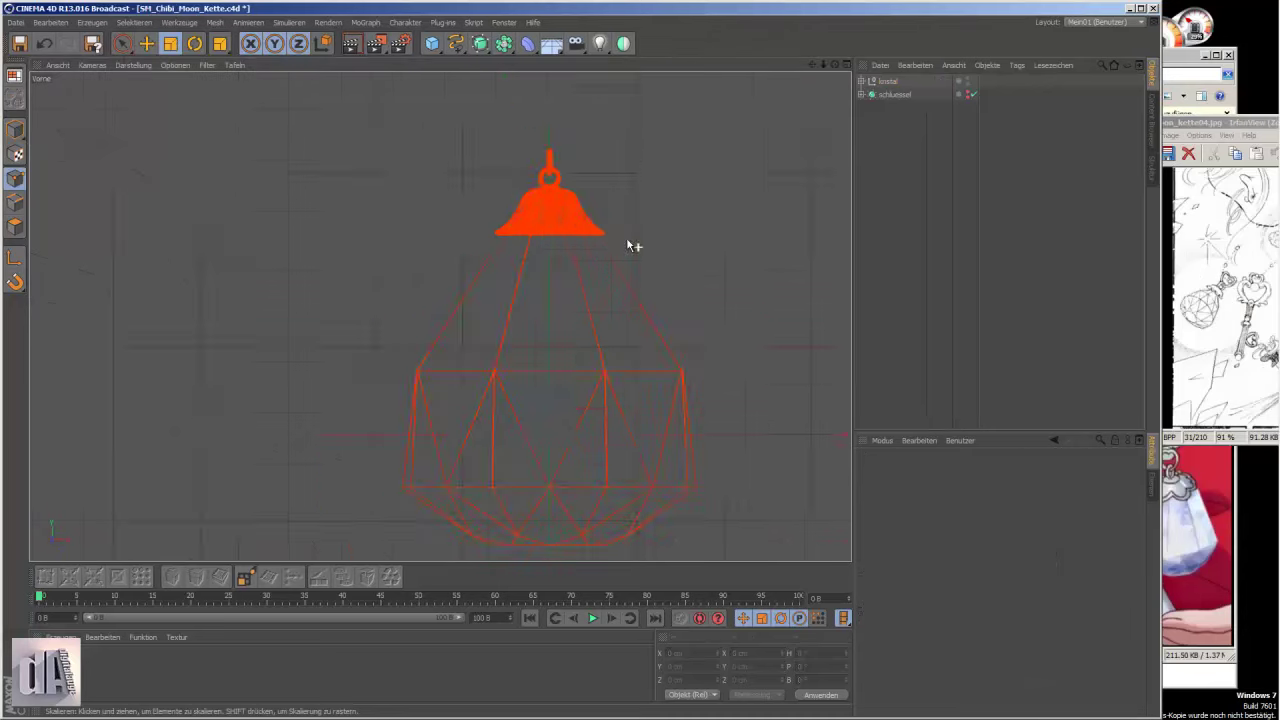
- Make the schluessel key visible and rotate the crystal pendant by 65°
click(968, 94)
key(e)
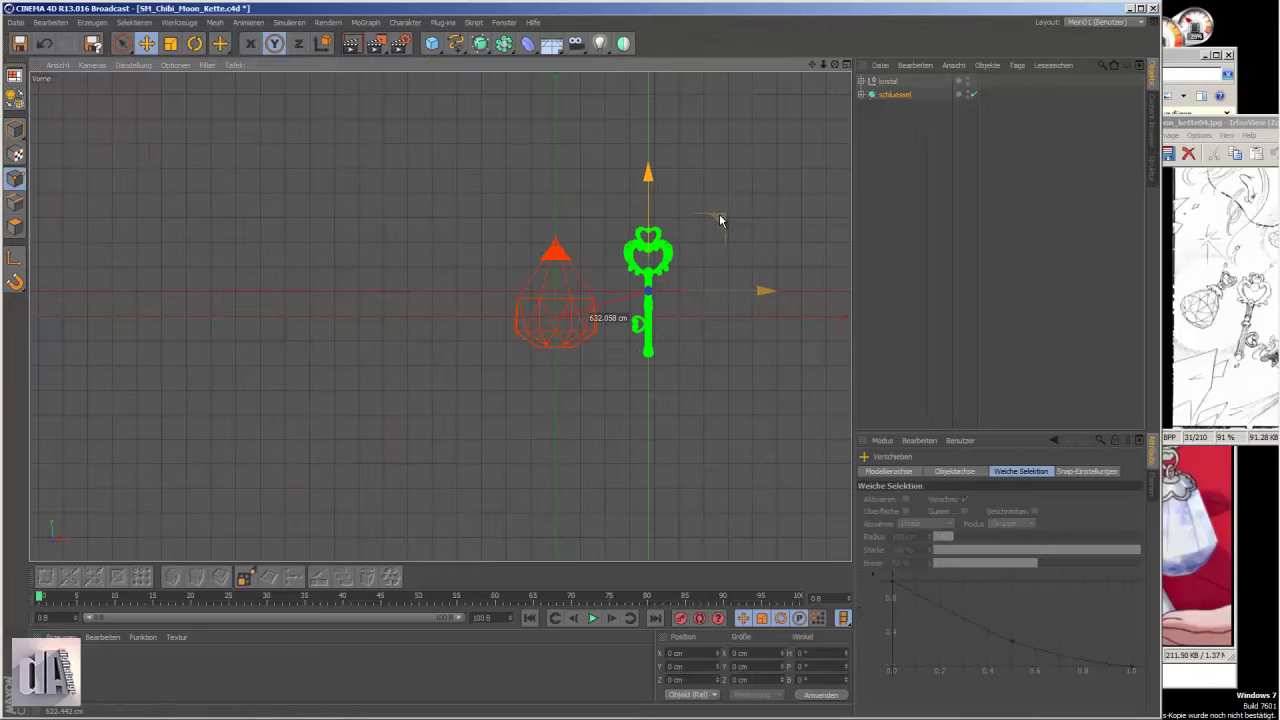
click(887, 80)
key(r)
drag(640, 300, 676, 314)
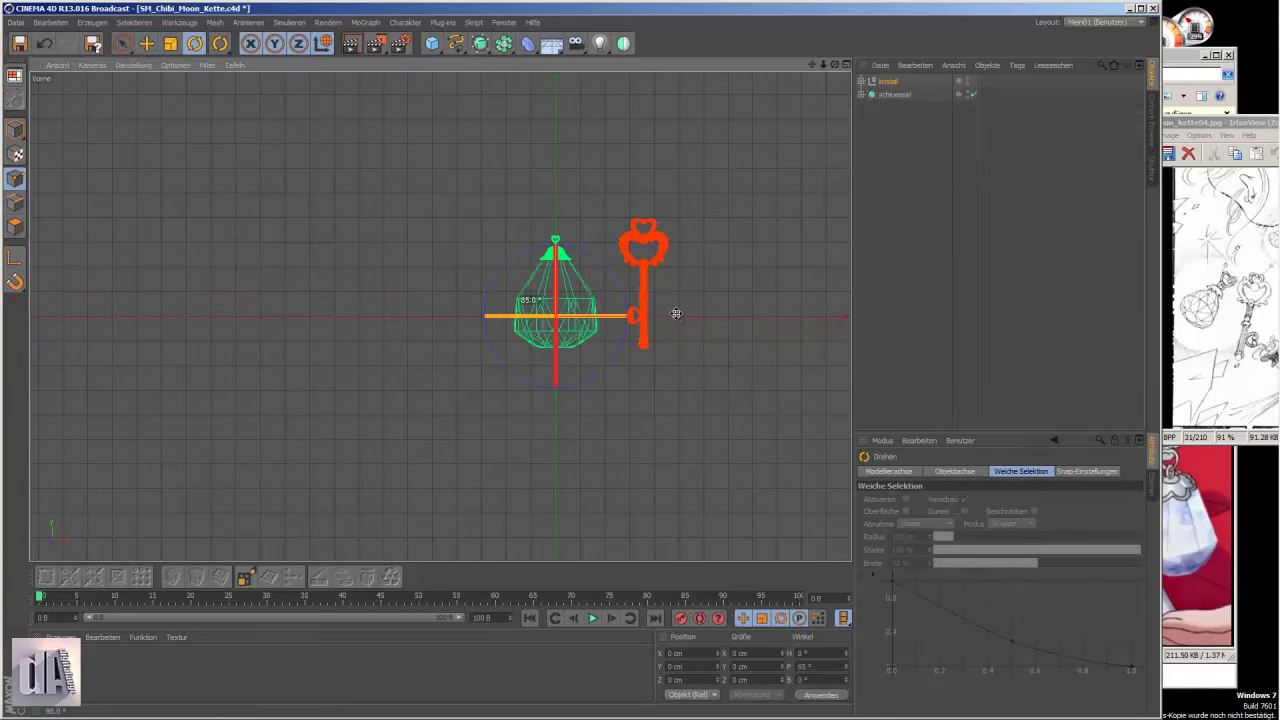
- Scale the heart hanger up so it sits above the crystal's cap
click(555, 241)
scroll(565, 228, up, 2)
scroll(565, 228, up, 2)
key(t)
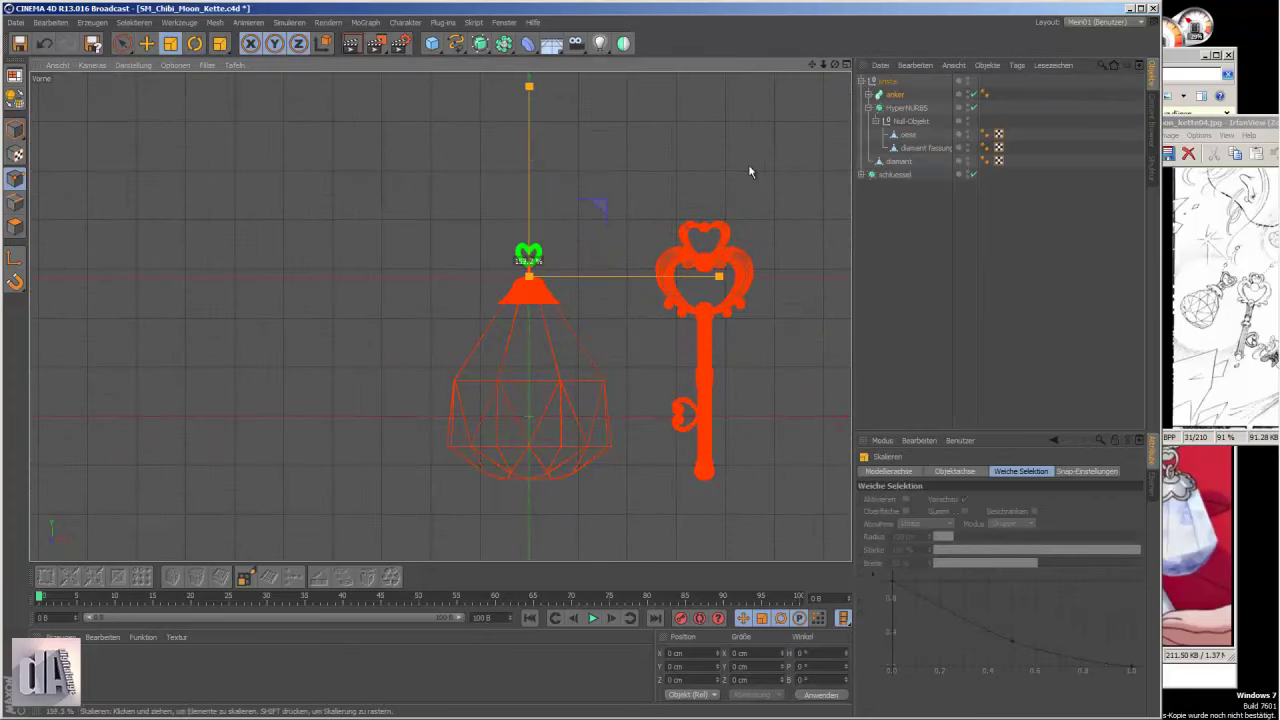
drag(555, 175, 237, 234)
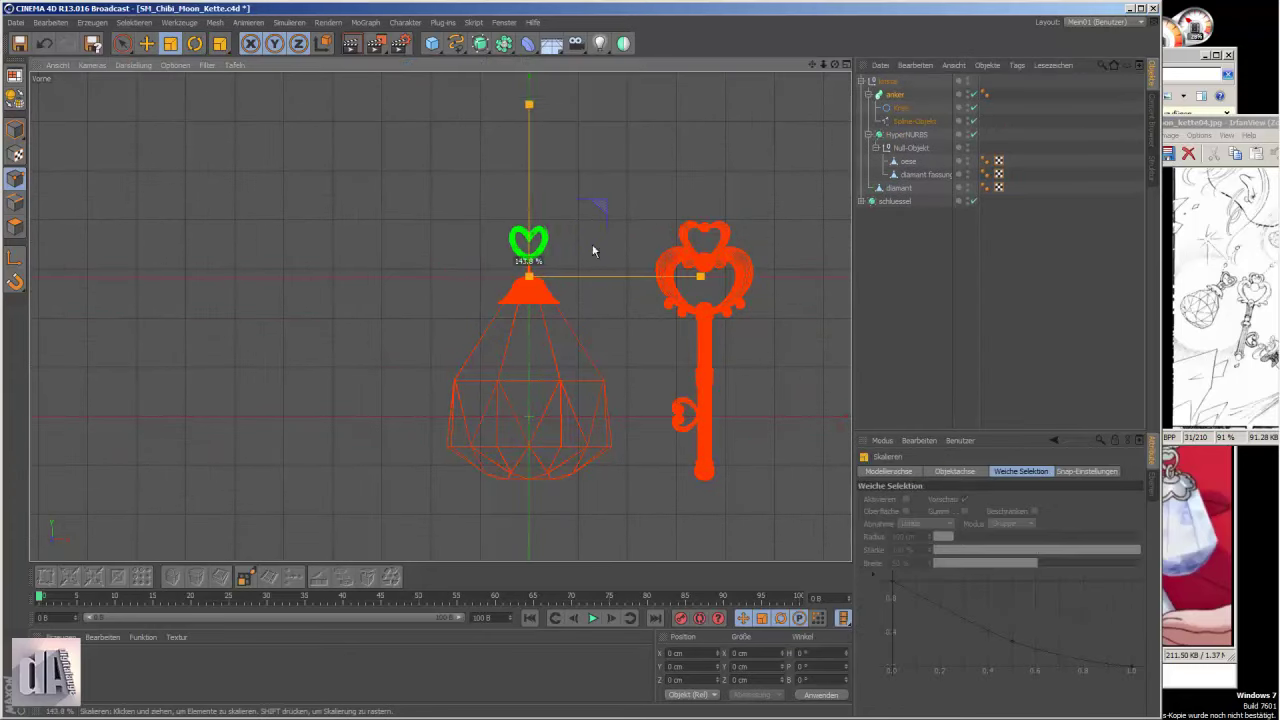
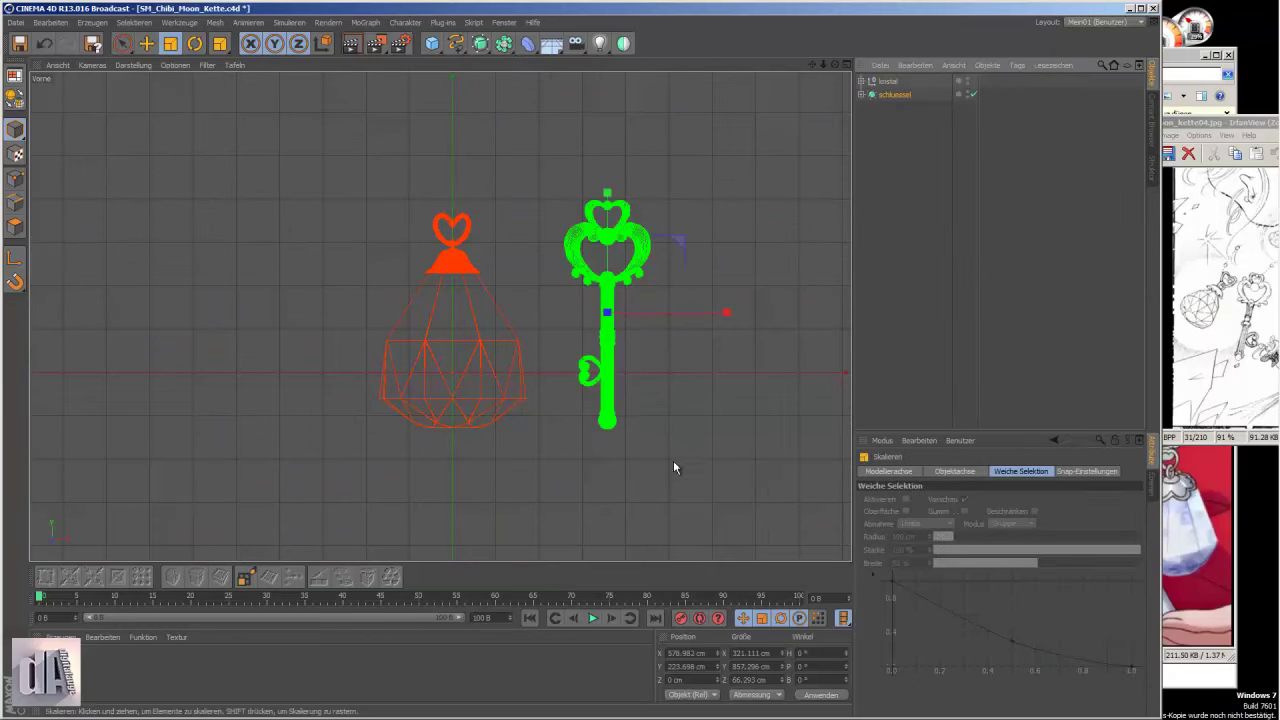
- Enlarge the key uniformly and move it onto the crystal
drag(673, 460, 766, 443)
click(146, 43)
mouse_move(680, 244)
mouse_down()
mouse_move(528, 199)
mouse_move(538, 266)
mouse_move(343, 171)
mouse_move(528, 163)
mouse_move(465, 160)
mouse_move(708, 262)
mouse_up()
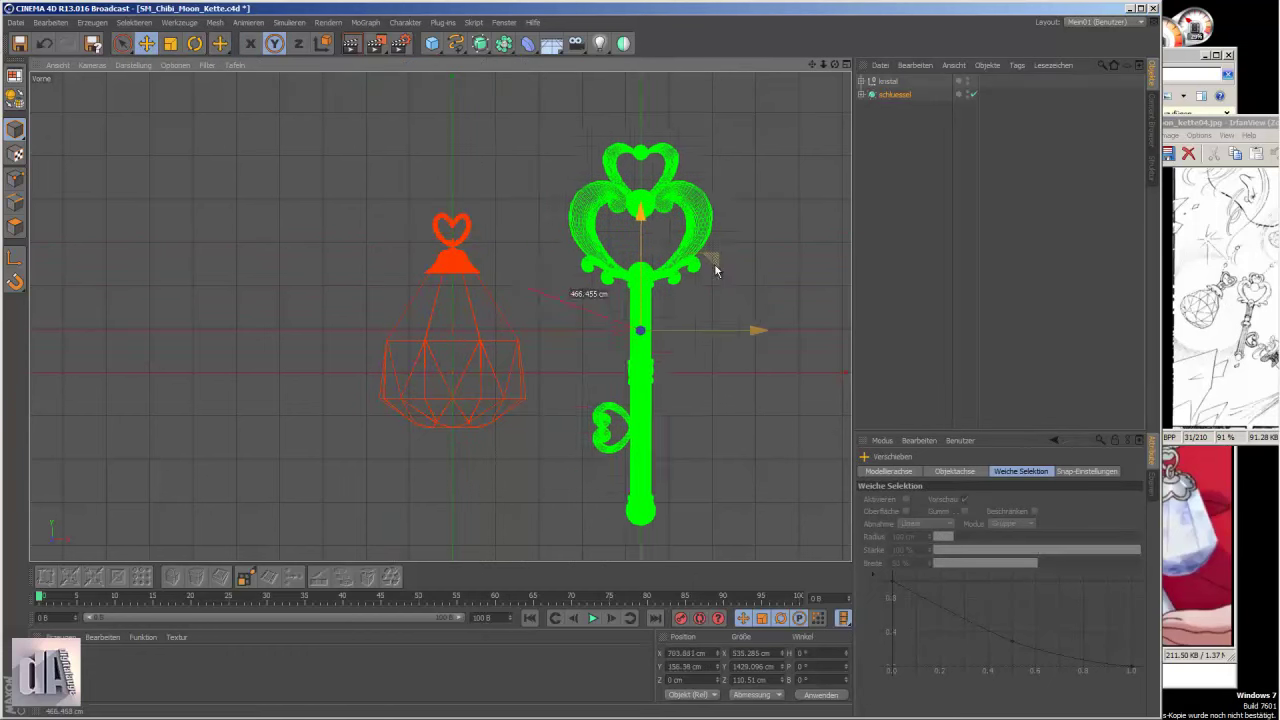
- Add an empty Null object named 'originale'
click(92, 22)
click(157, 51)
double_click(885, 81)
text(iginale)
key(Return)
- Select the crystal and key and tilt the crystal, checking side and perspective views
drag(889, 120, 888, 96)
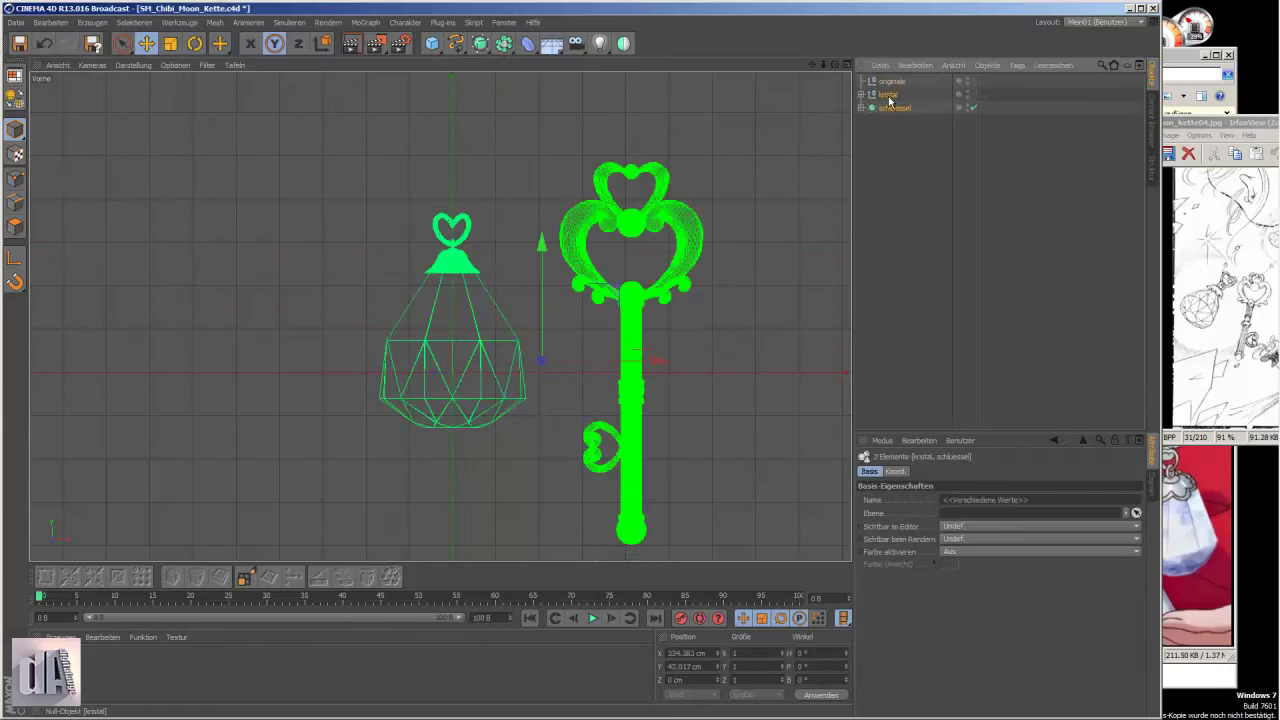
key(r)
mouse_move(358, 143)
mouse_down()
mouse_move(629, 263)
mouse_move(701, 319)
mouse_up()
key(F3)
key(F4)
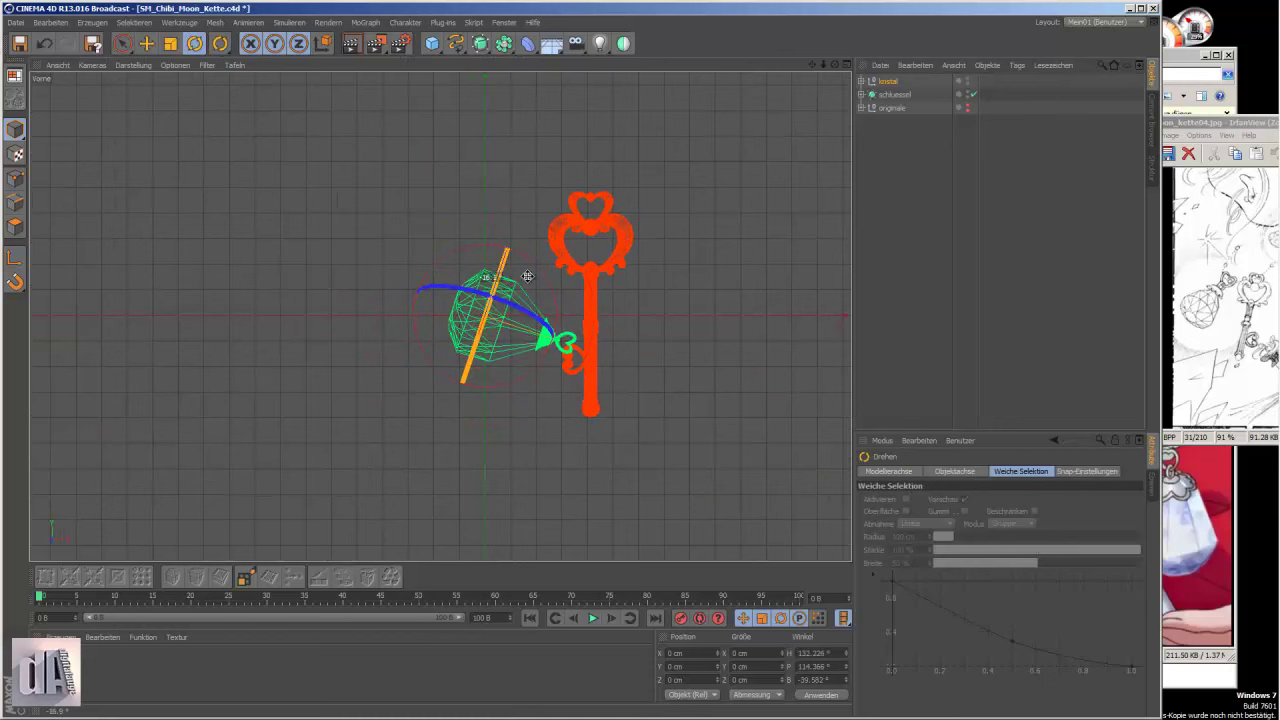
key(F1)
mouse_move(600, 229)
alt+mouse_down()
mouse_move(509, 523)
mouse_move(371, 289)
alt+mouse_up()
alt+right_drag(371, 289, 596, 350)
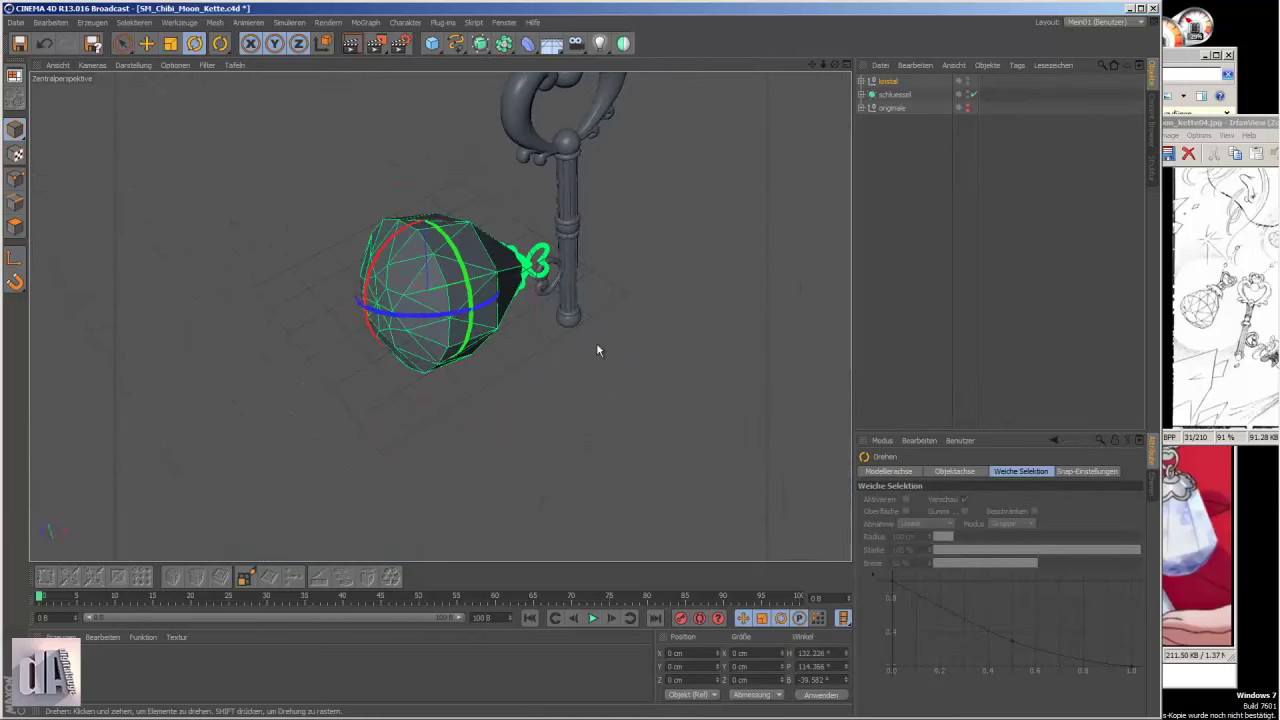
- Shrink all selected objects sharply and zoom in on the key and crystal
key(ctrl+a)
key(t)
drag(577, 323, 129, 322)
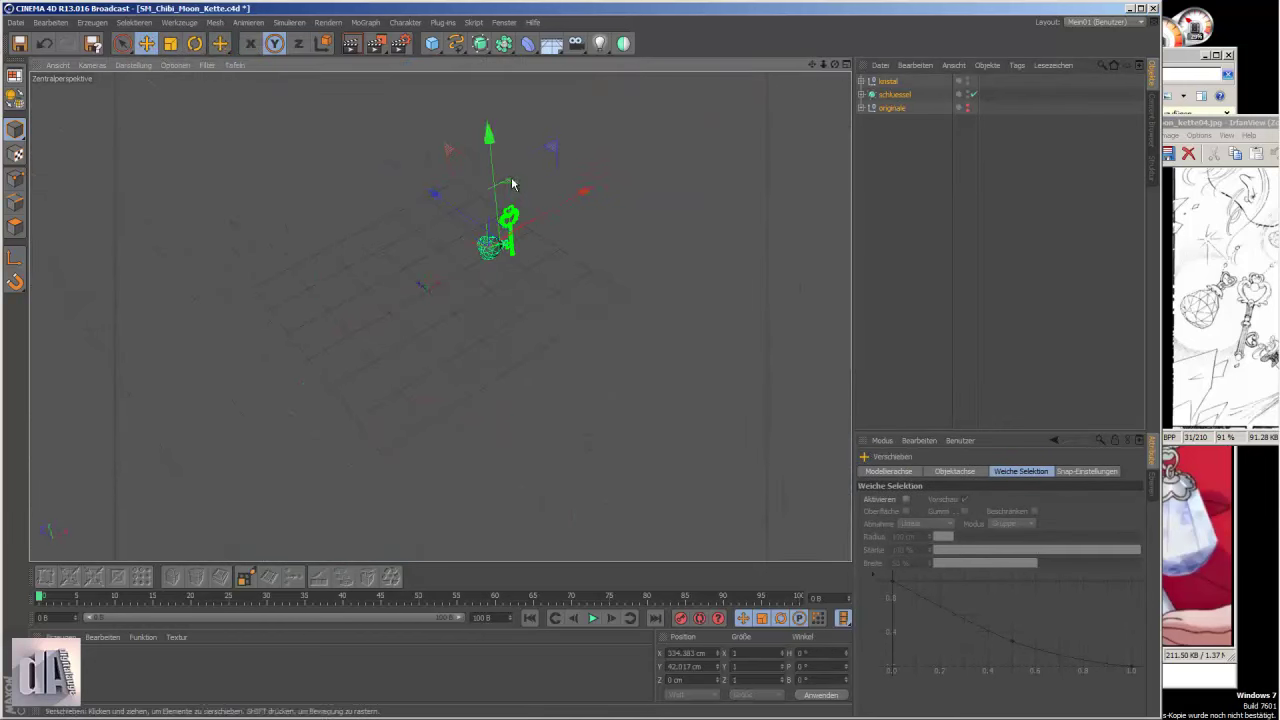
key(F4)
alt+right_drag(414, 297, 457, 334)
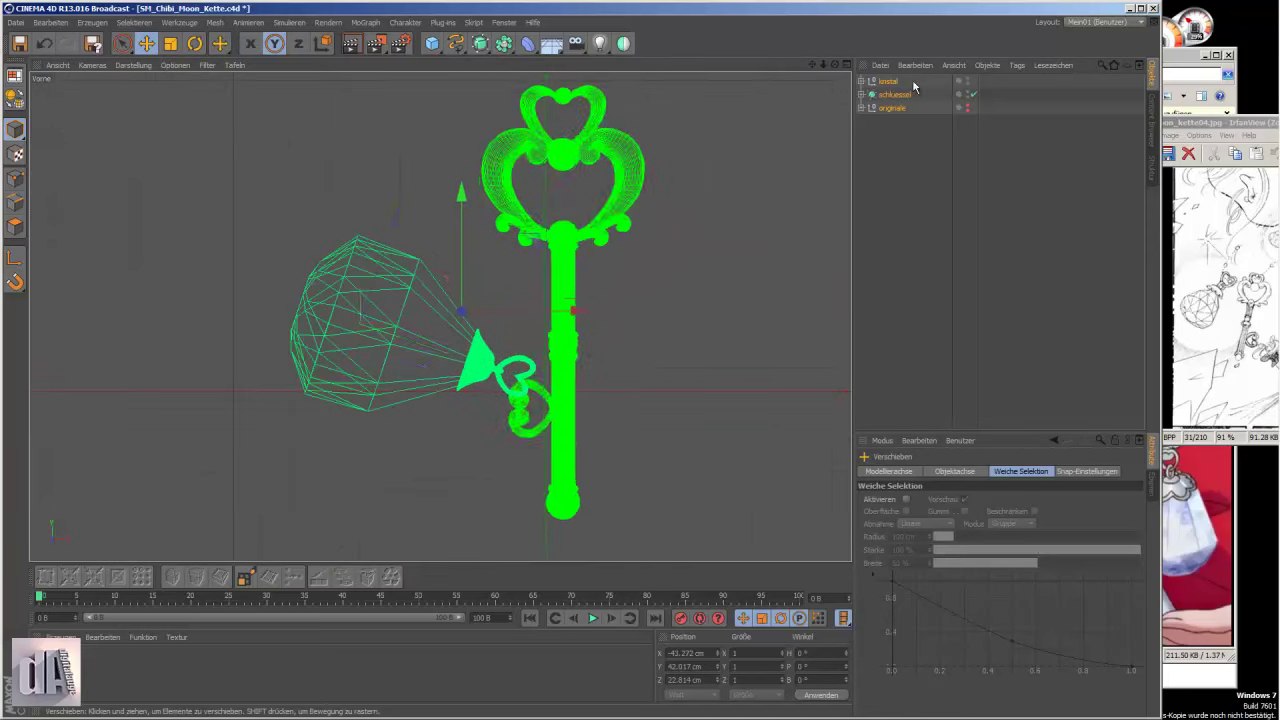
- Turn the crystal to hang sideways and move it onto the key's lower loop
key(r)
drag(188, 148, 156, 155)
key(e)
key(x)
key(z)
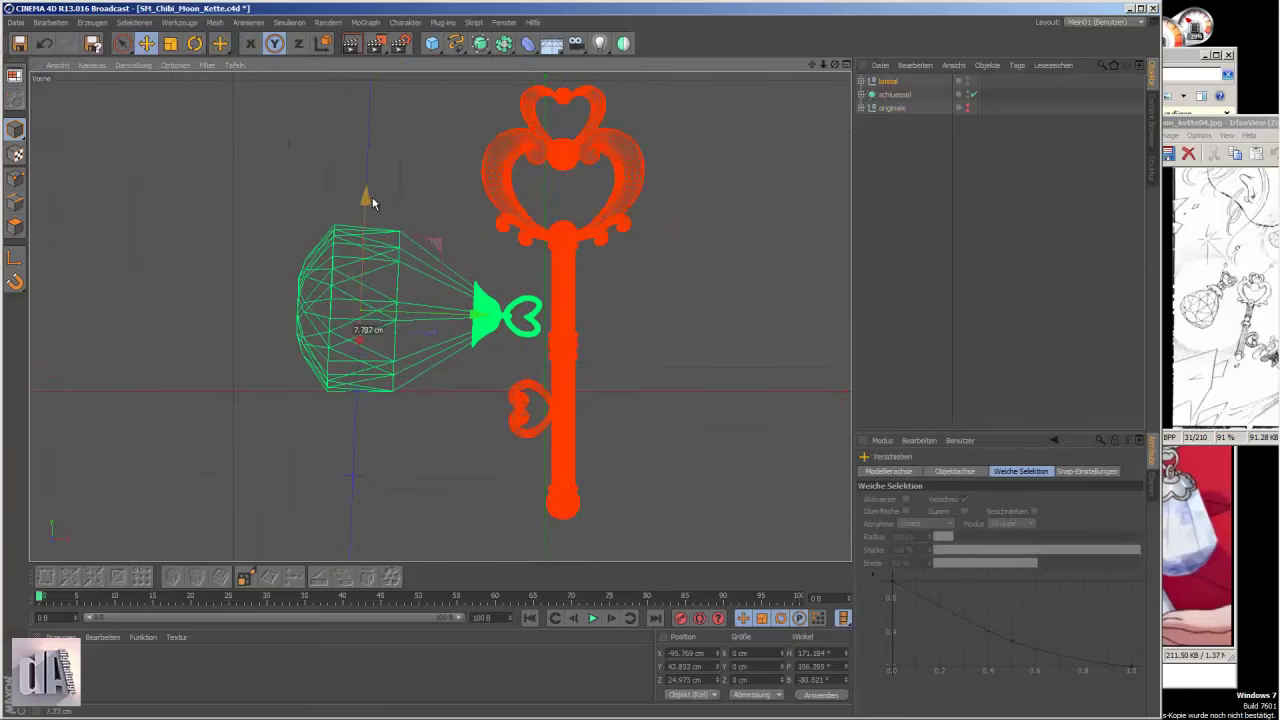
key(F1)
alt+drag(443, 255, 408, 310)
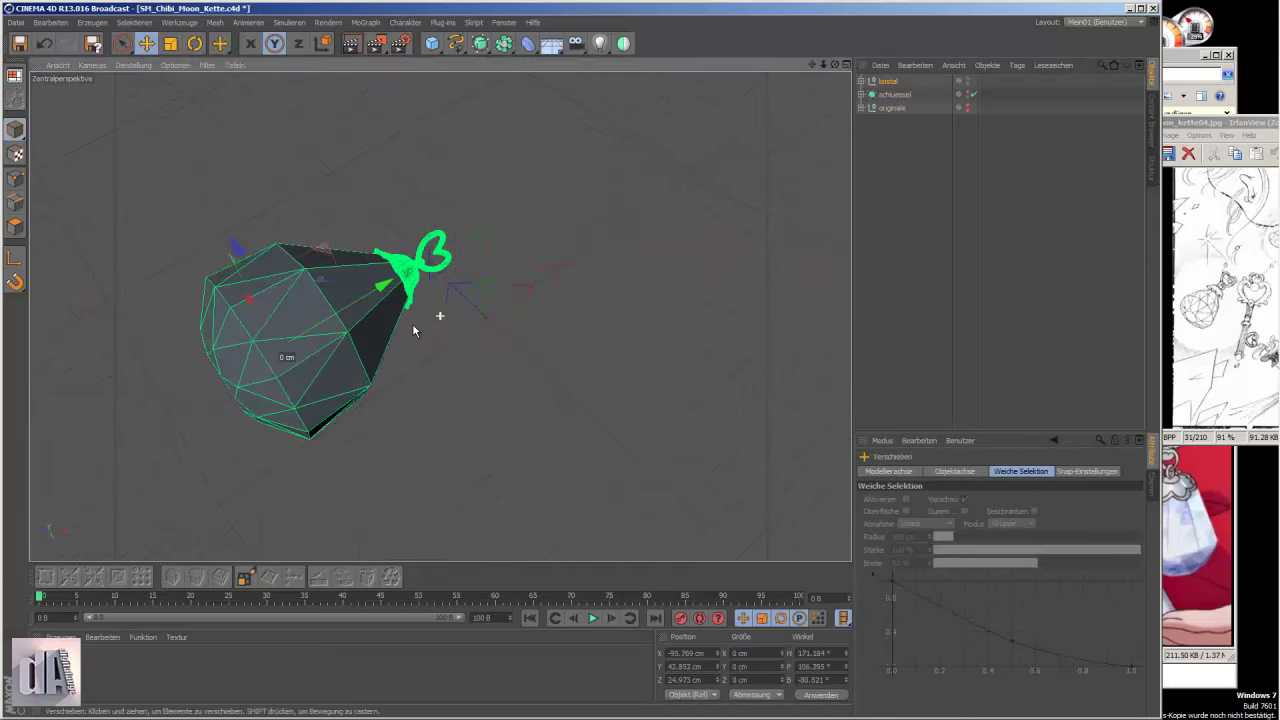
- Rotate the crystal's anker heart loop about 38 degrees in front view
alt+drag(408, 309, 425, 317)
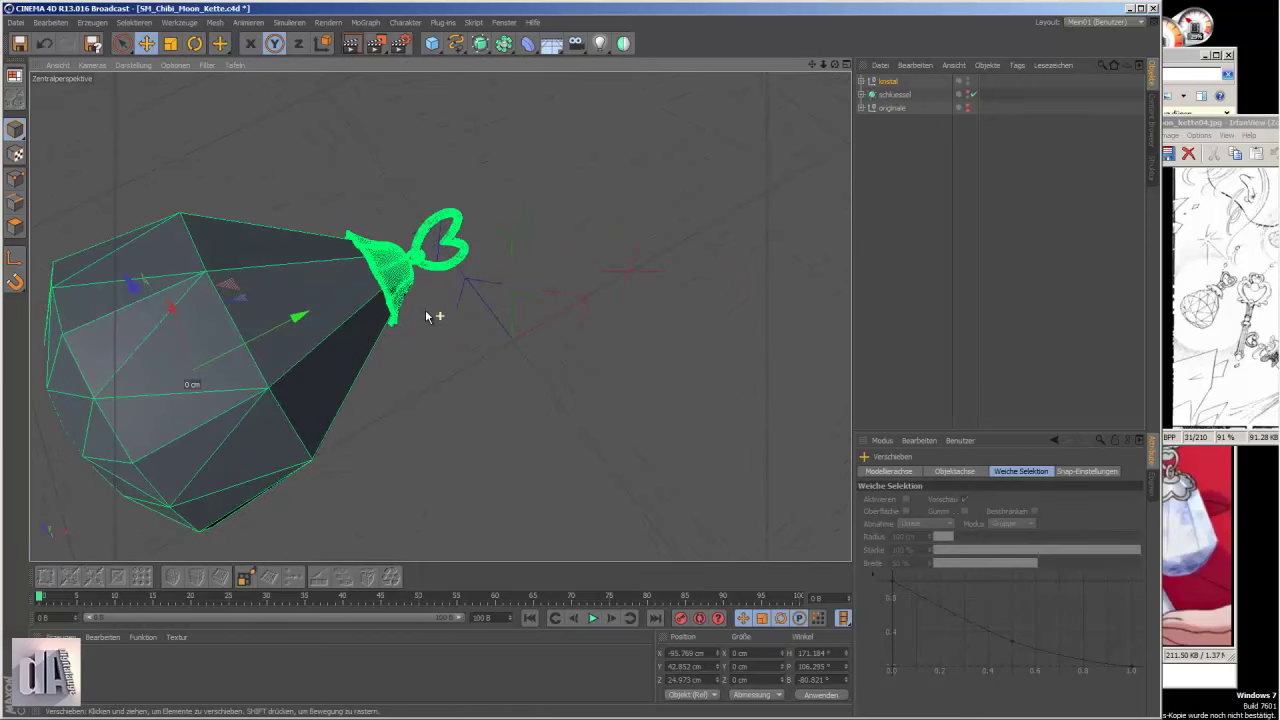
click(861, 81)
click(895, 94)
key(o)
key(F4)
key(r)
key(x)
key(z)
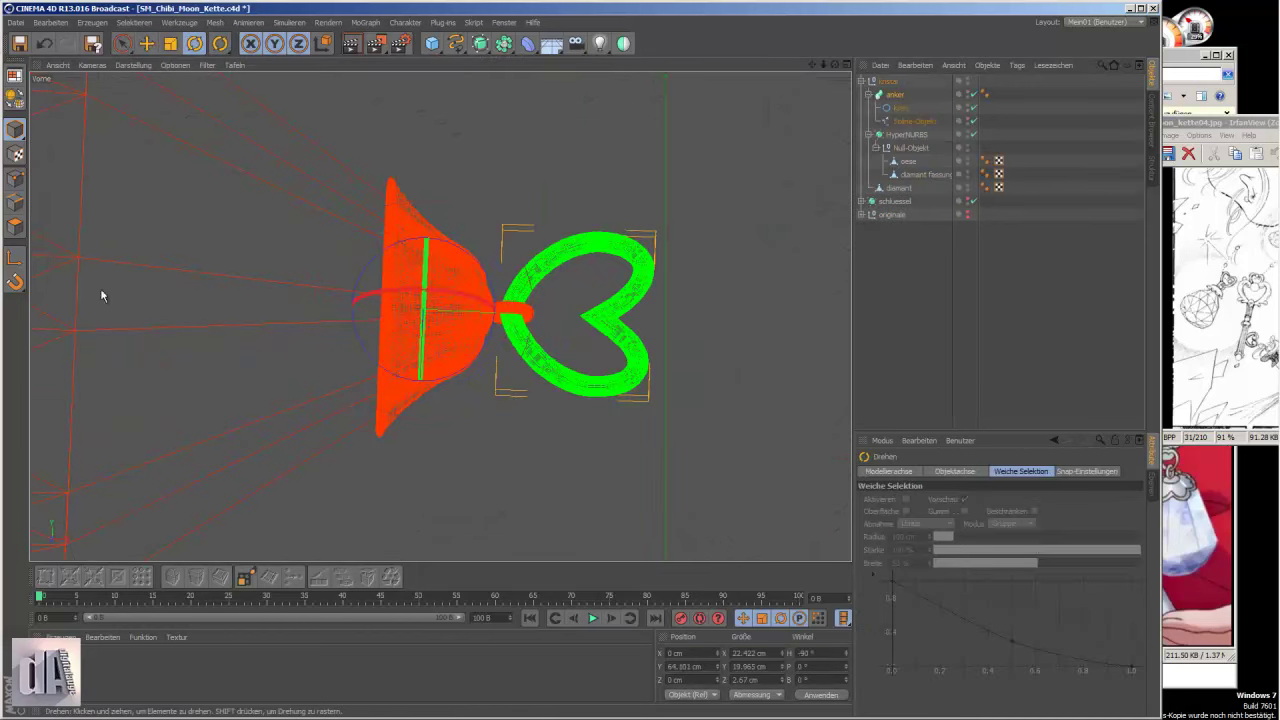
drag(581, 340, 557, 300)
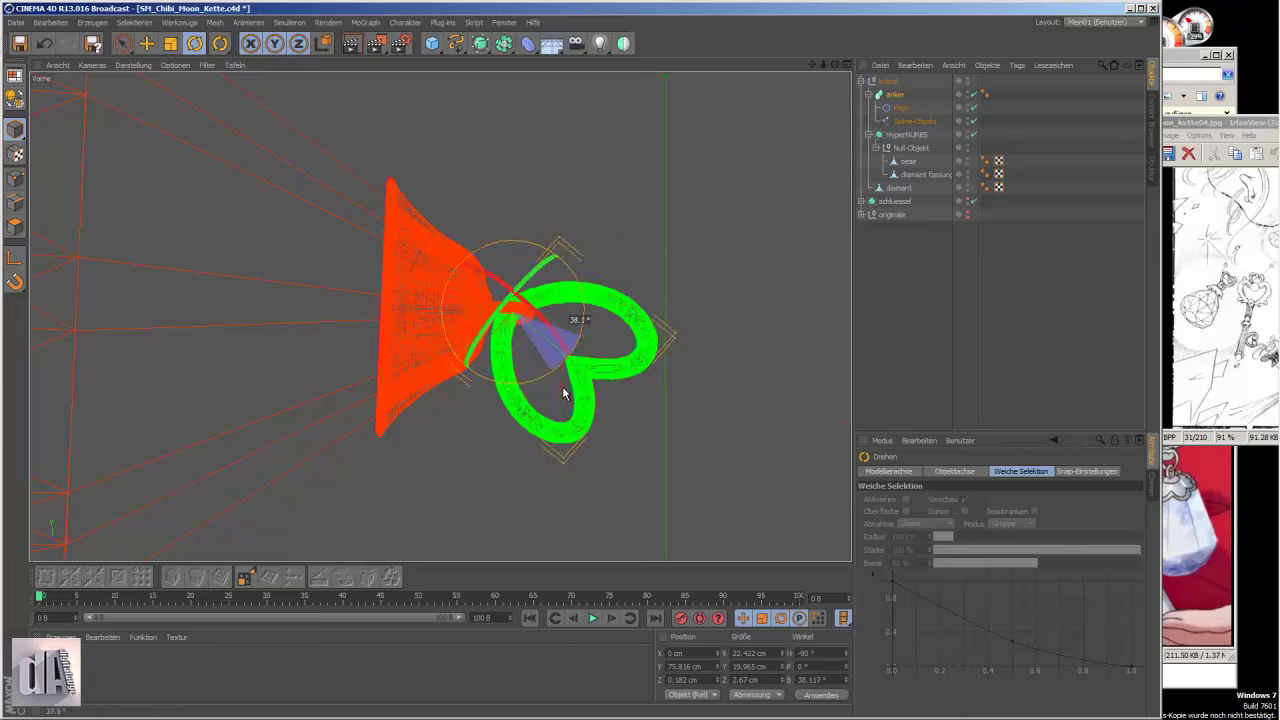
- Rotate the key so it lies flat at an angle
key(F1)
mouse_move(486, 163)
alt+mouse_down()
mouse_move(697, 233)
mouse_move(640, 360)
alt+mouse_up()
key(ctrl+z)
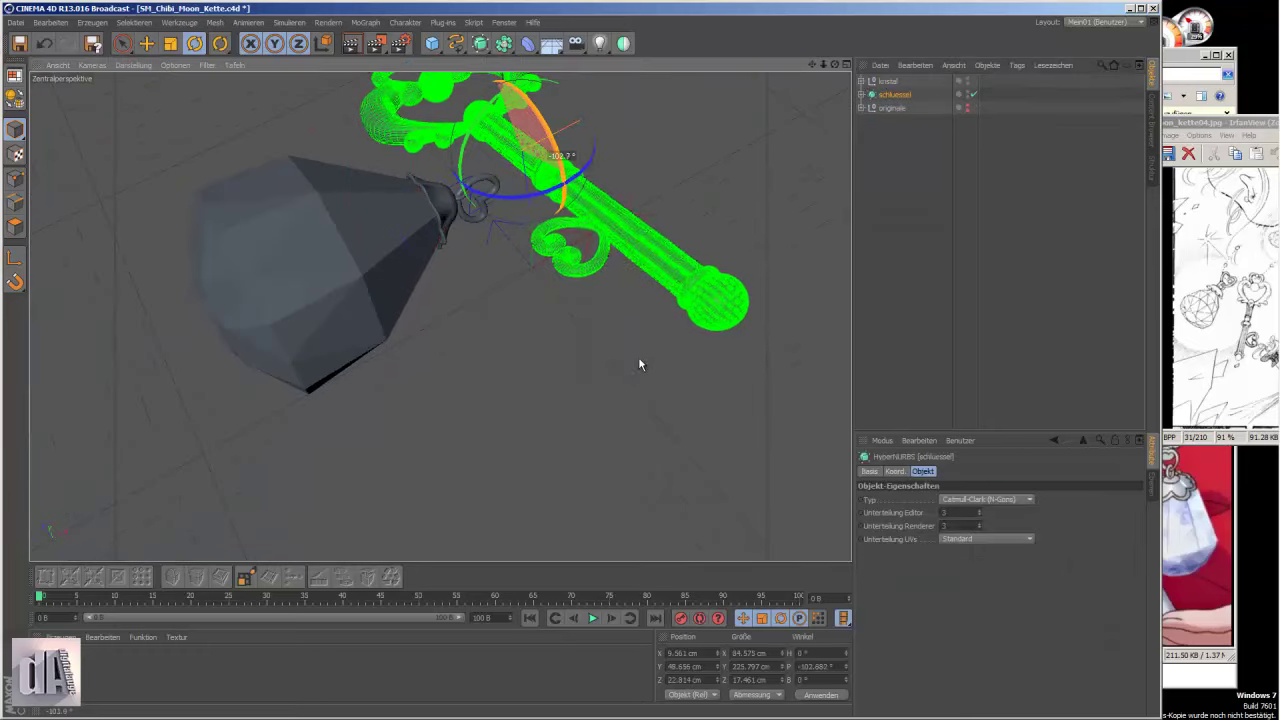
key(F2)
drag(711, 189, 700, 363)
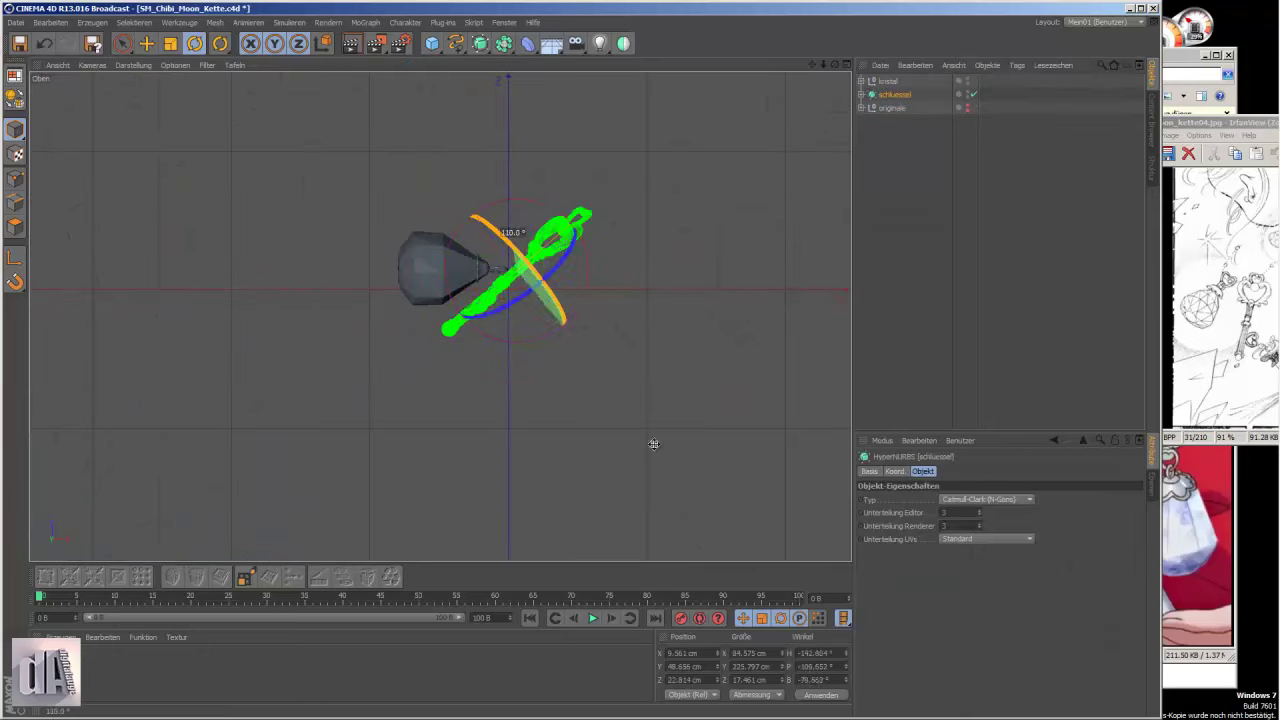
key(F4)
scroll(569, 463, down, 3)
drag(563, 277, 563, 280)
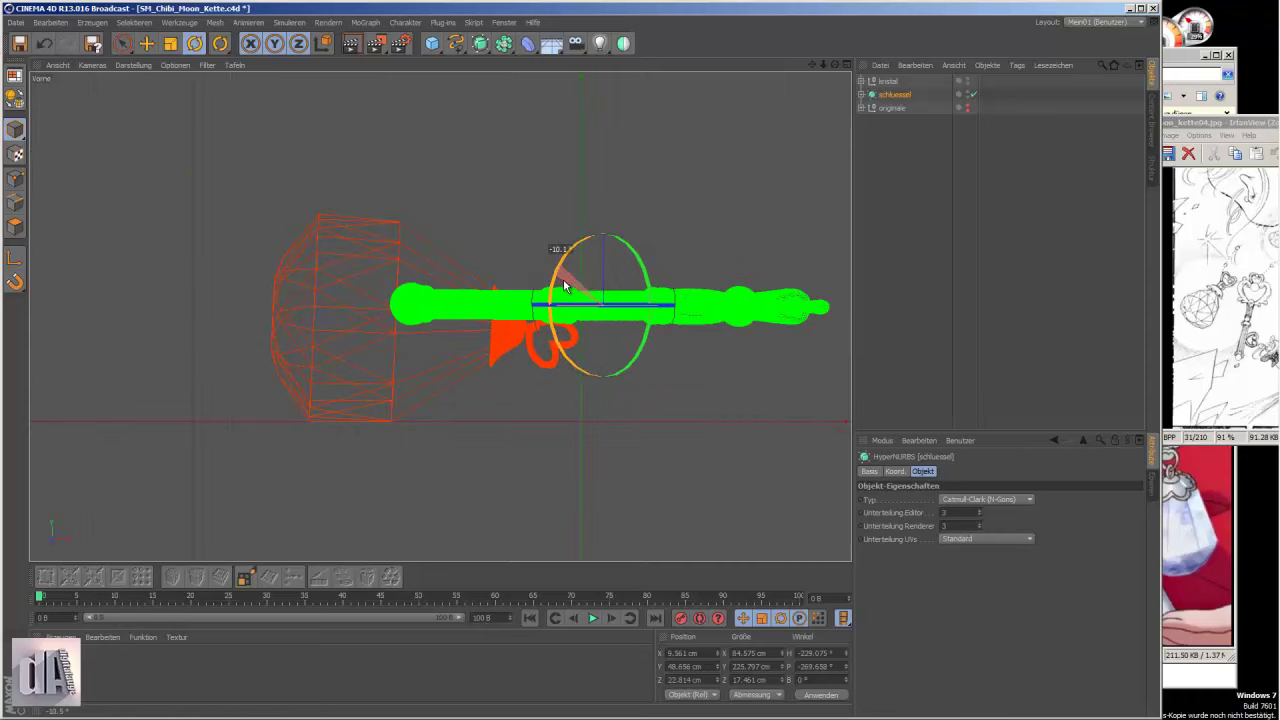
- Move the key down and to the left, below the crystal pendant
key(e)
drag(627, 222, 636, 286)
key(F1)
key(F2)
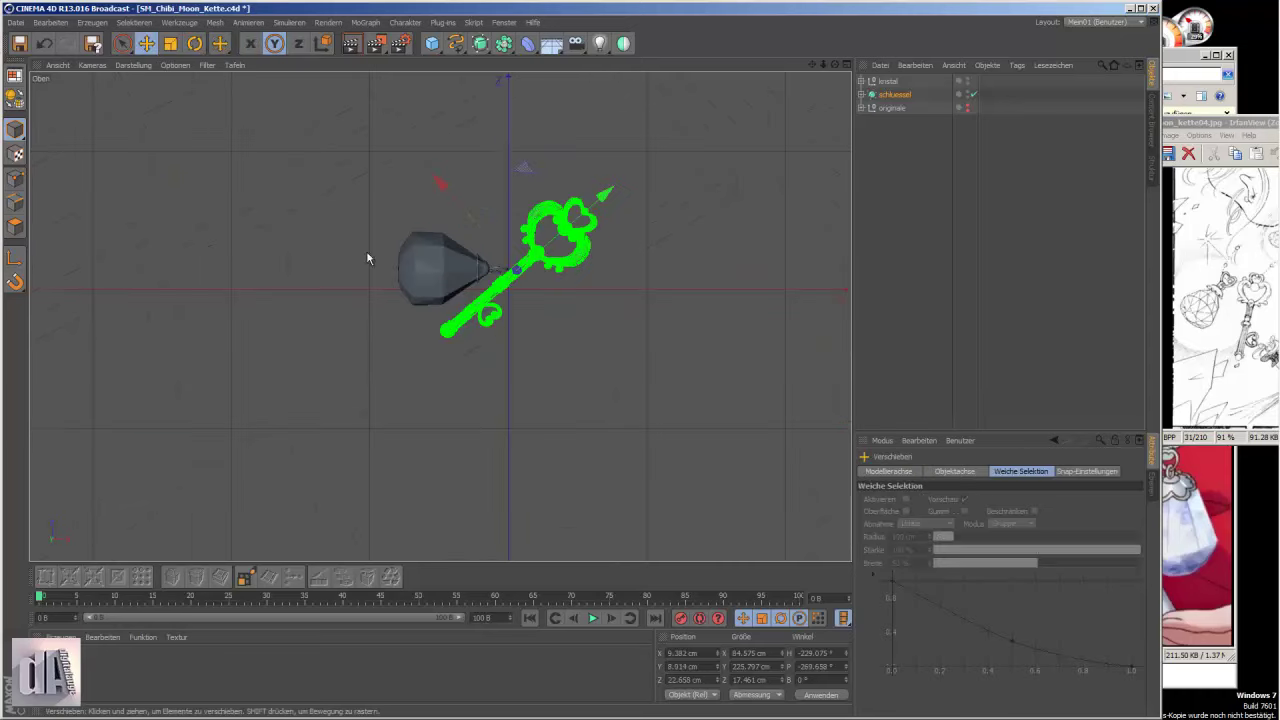
scroll(366, 250, up, 2)
mouse_move(366, 250)
mouse_down()
mouse_move(537, 261)
mouse_move(507, 292)
mouse_move(497, 354)
mouse_move(529, 294)
mouse_up()
key(F1)
- Add an empty Null object named 'kette'
key(F2)
click(92, 22)
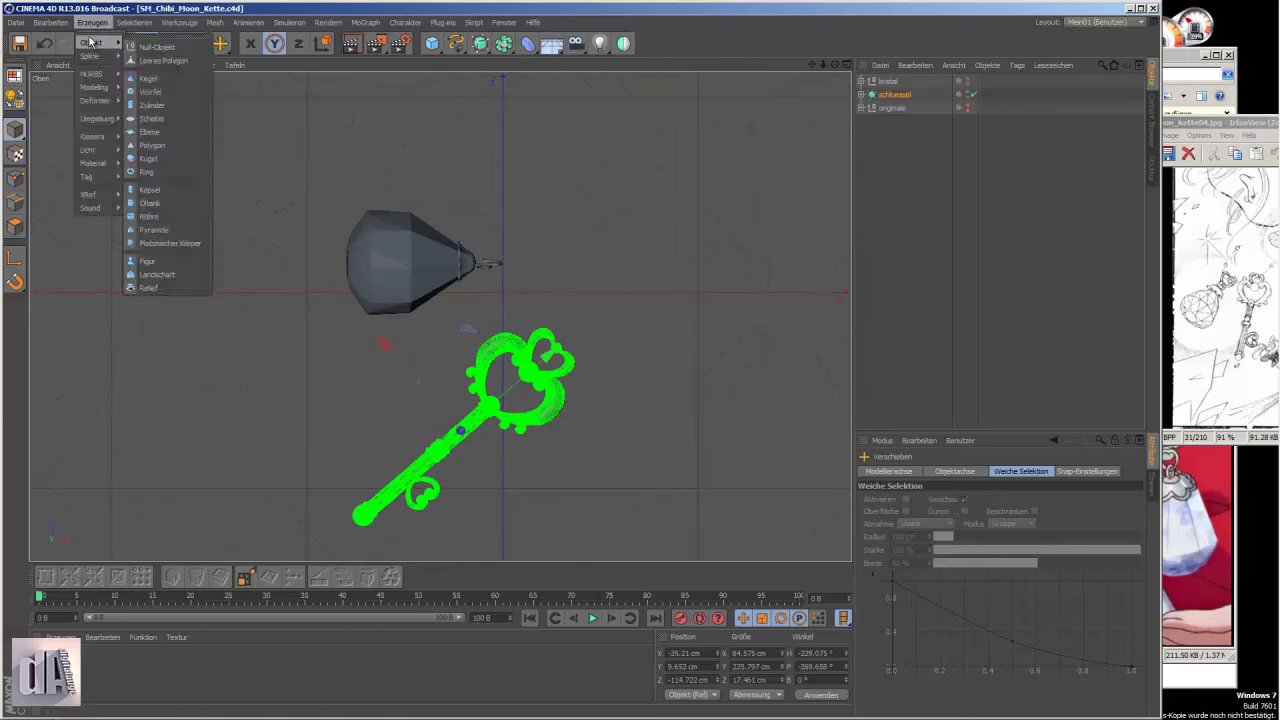
click(150, 43)
double_click(899, 80)
text(kette)
key(Return)
- Add a sphere inside a HyperNURBS and shrink it to a bead fitting the crystal's heart loop
drag(431, 43, 470, 100)
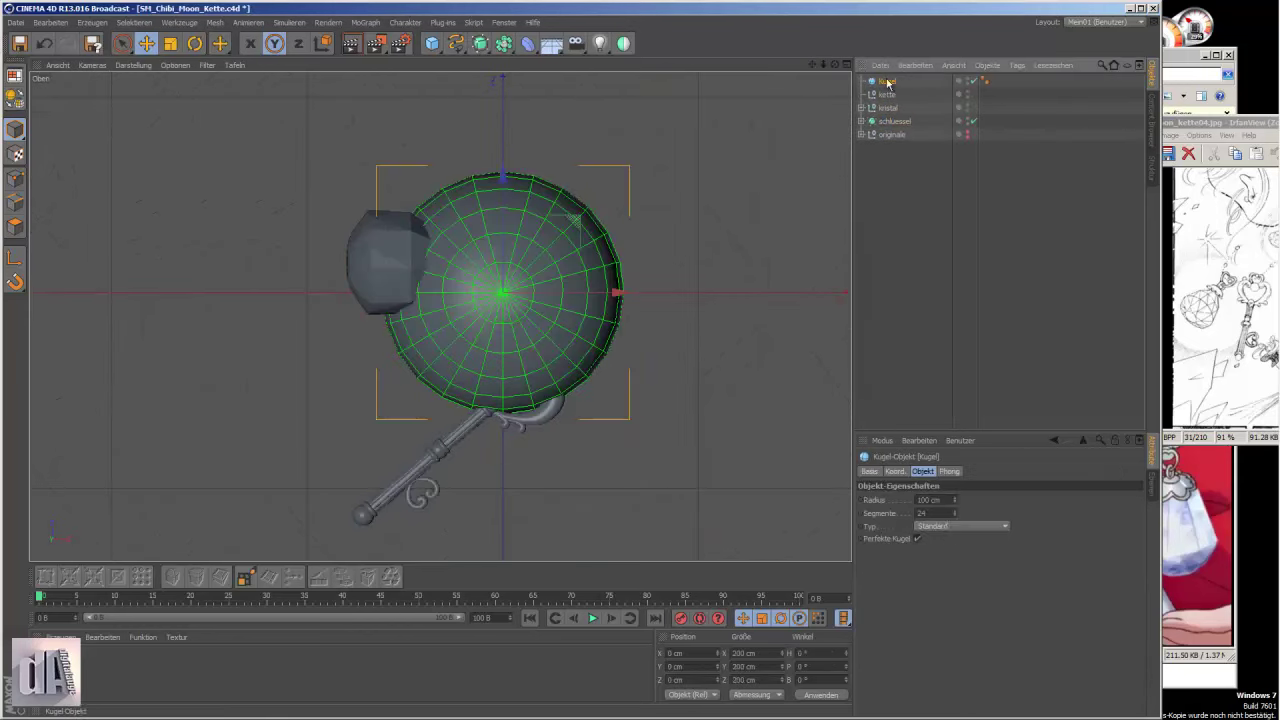
alt+click(480, 43)
click(973, 526)
key(t)
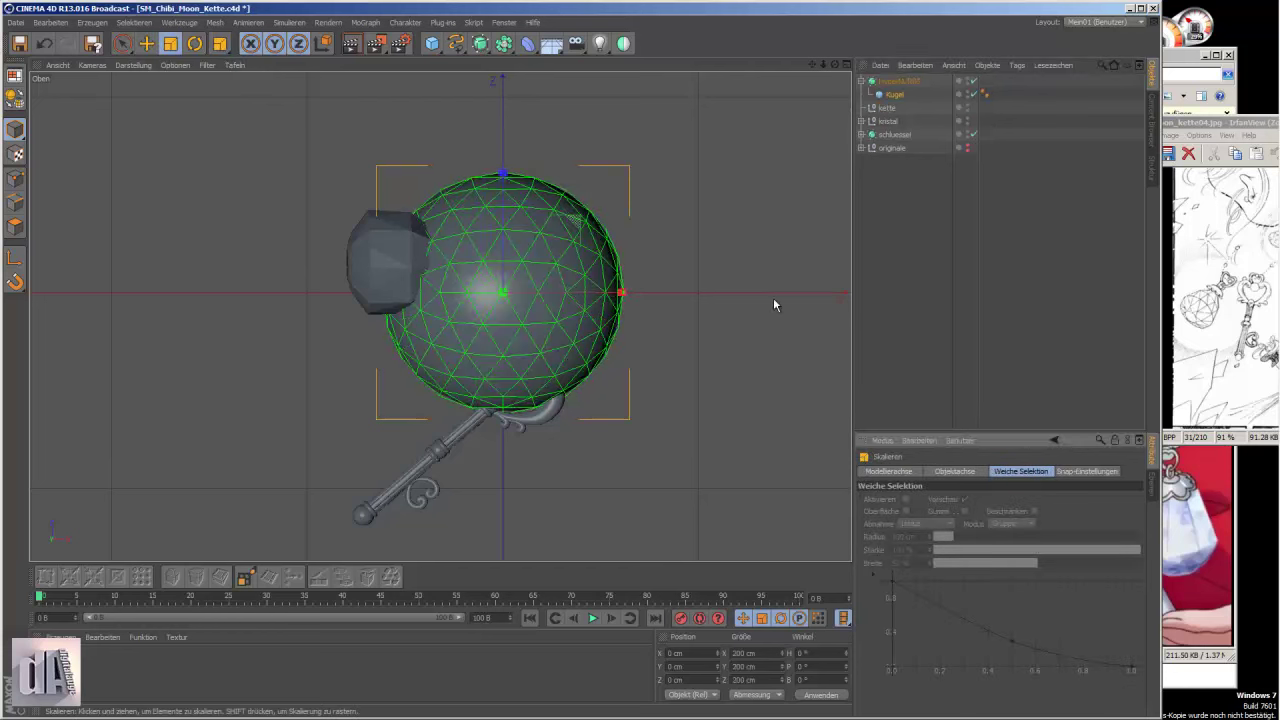
drag(773, 297, 216, 364)
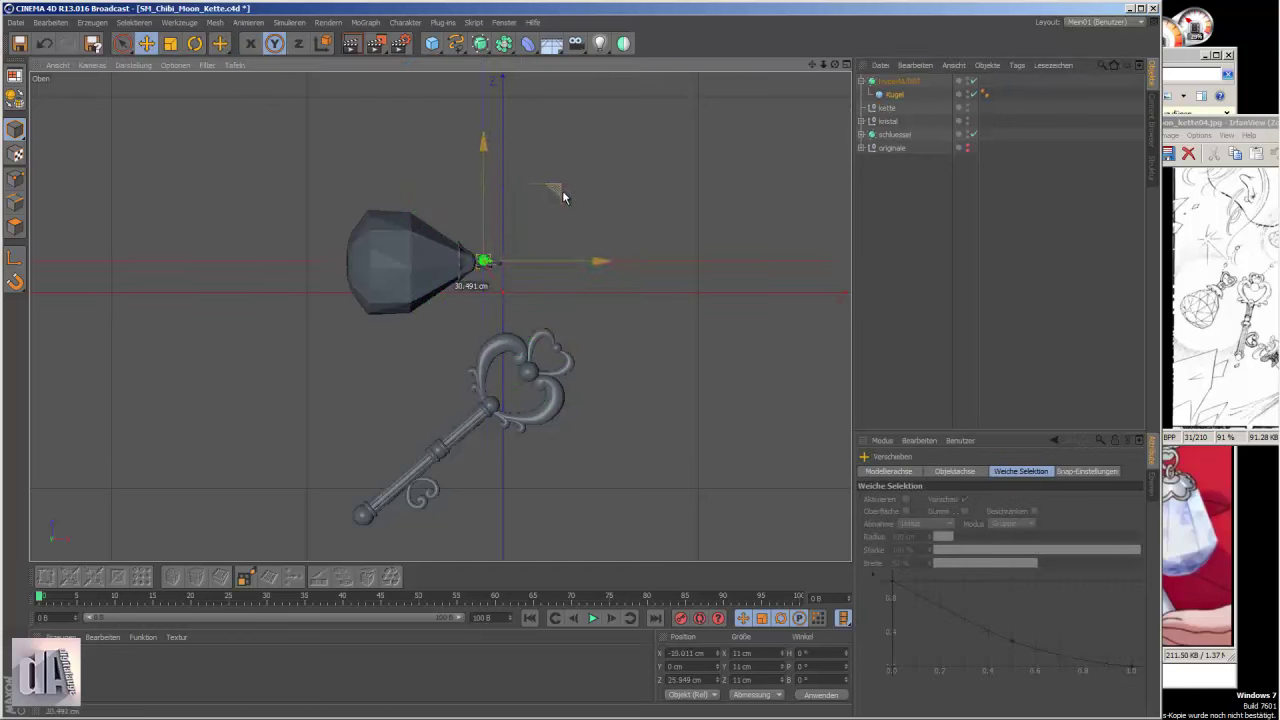
key(F1)
key(F4)
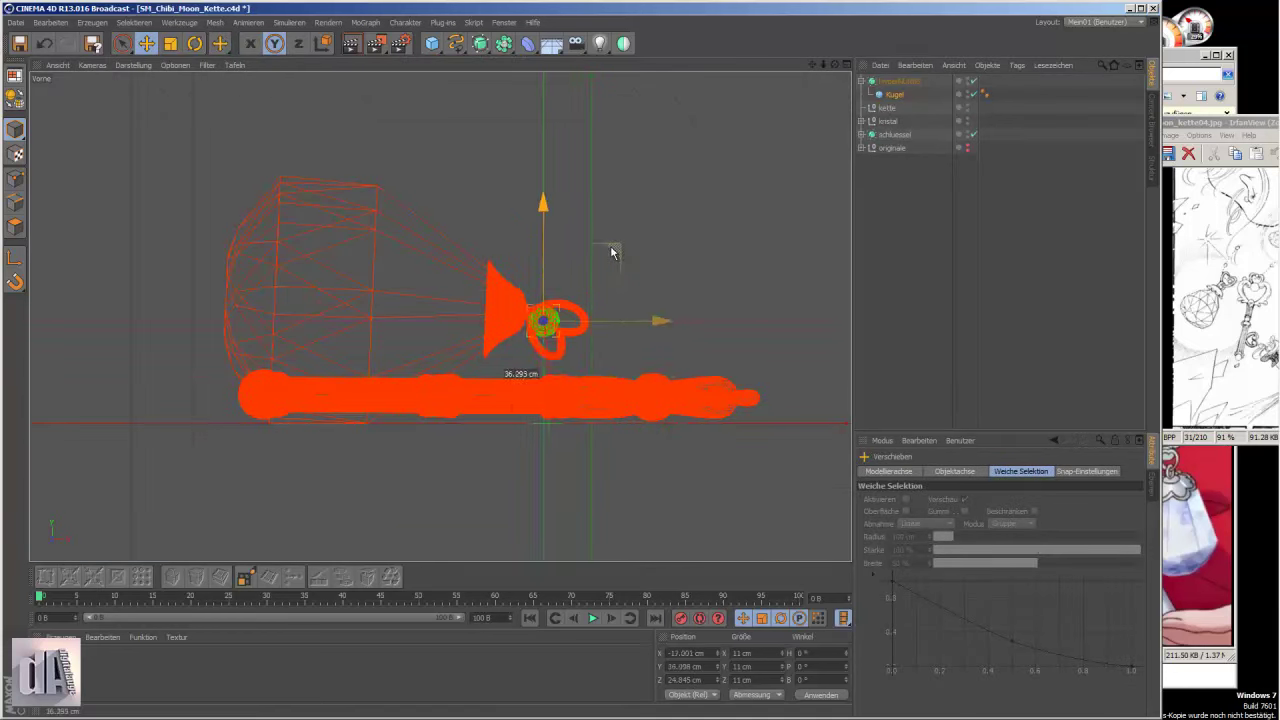
key(r)
drag(522, 245, 565, 251)
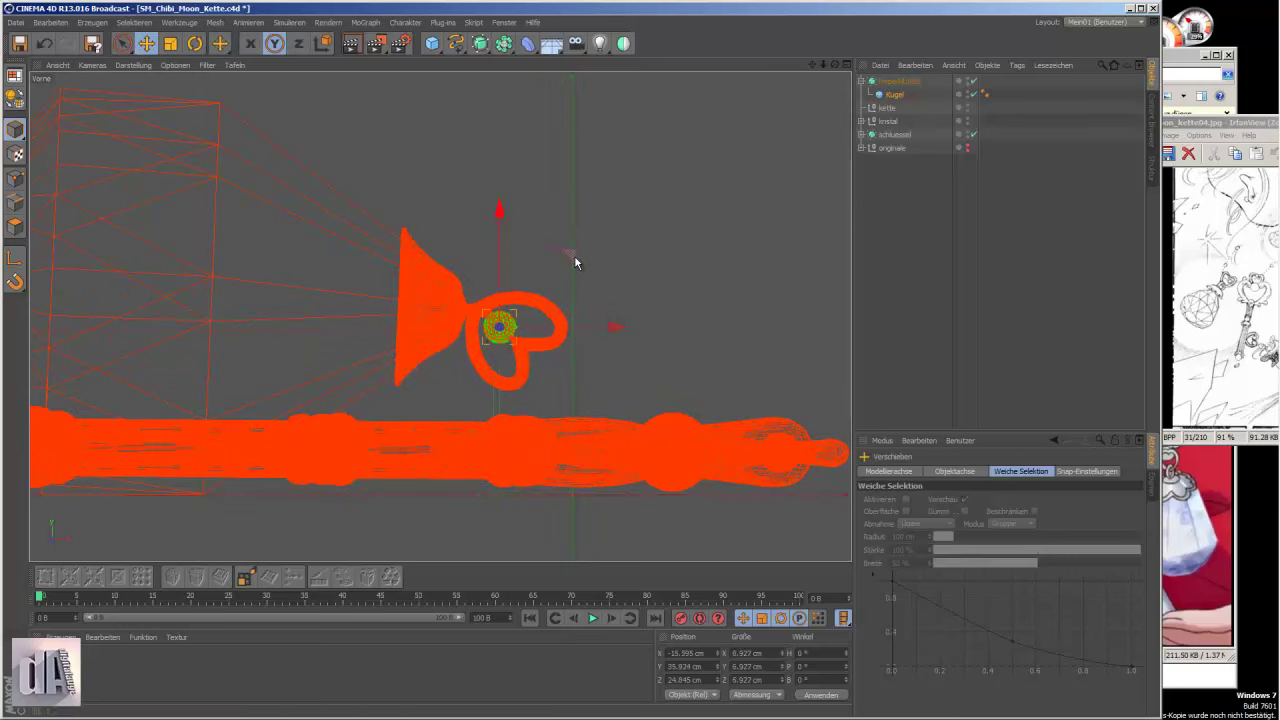
key(F2)
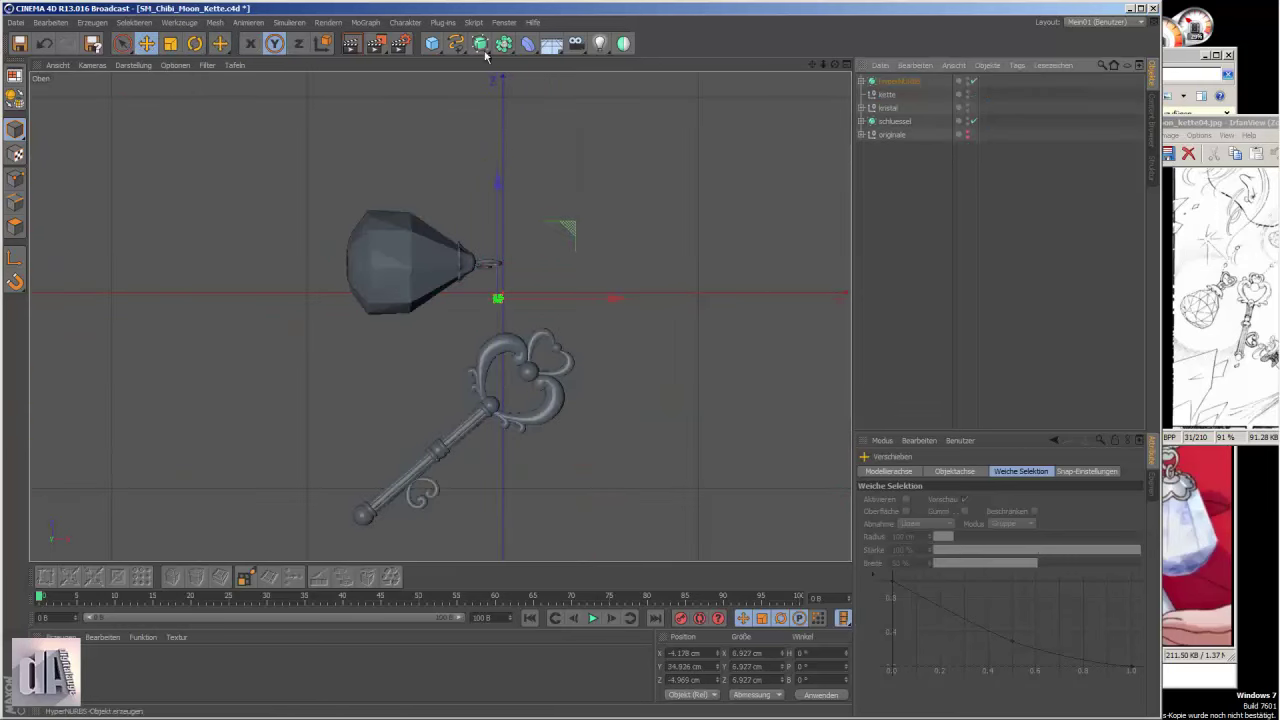
drag(455, 43, 502, 52)
scroll(186, 366, down, 3)
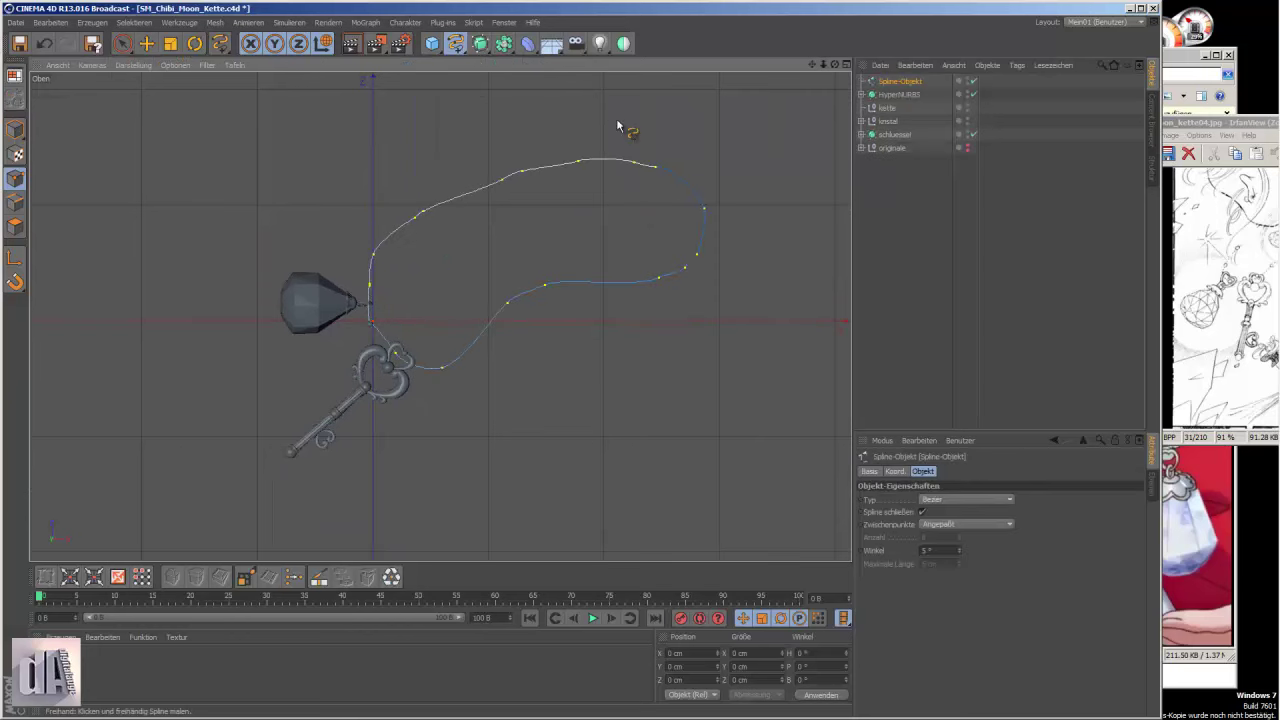
- Add a MoGraph cloner, undoing a prematurely added Spline effector
click(365, 22)
click(470, 187)
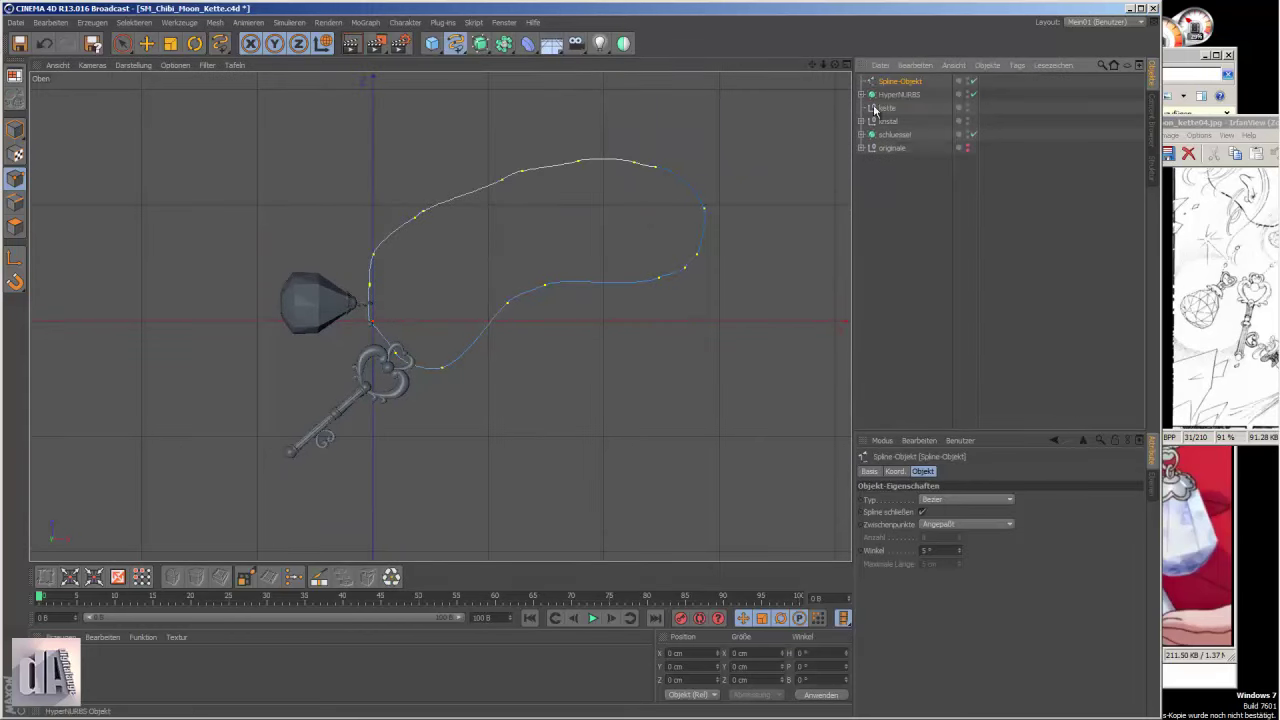
click(365, 22)
key(Escape)
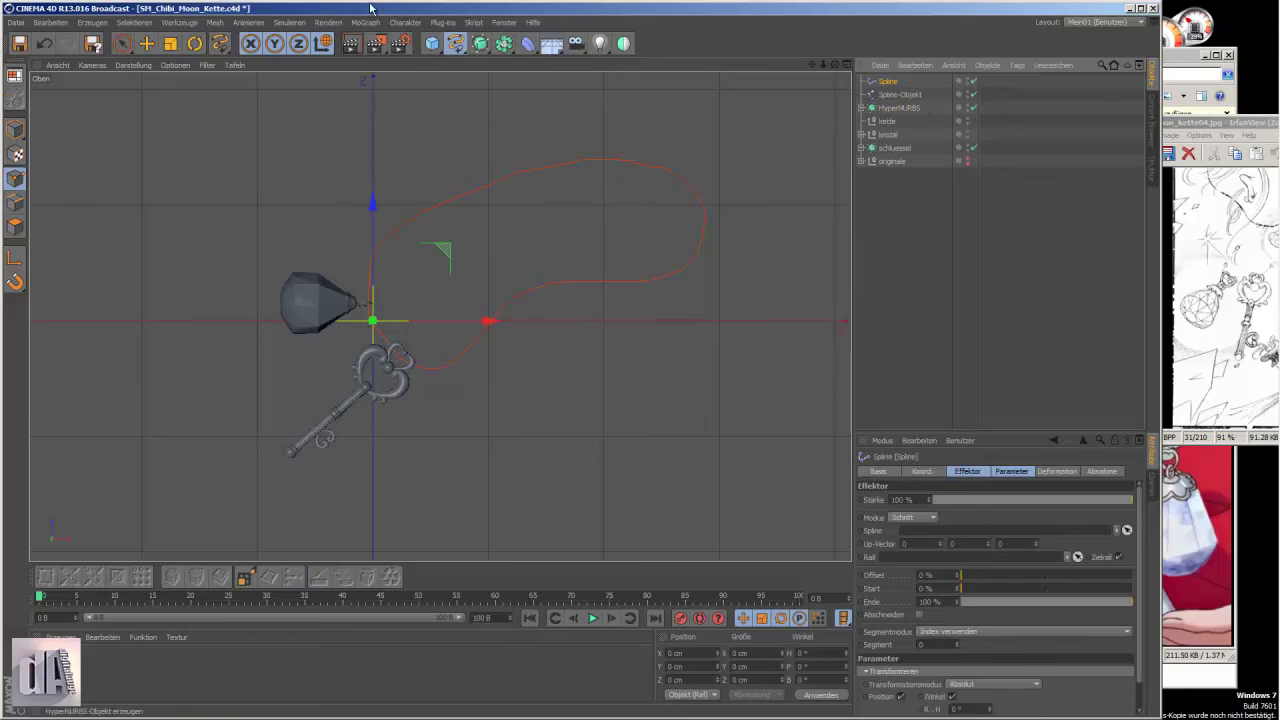
key(ctrl+z)
click(365, 22)
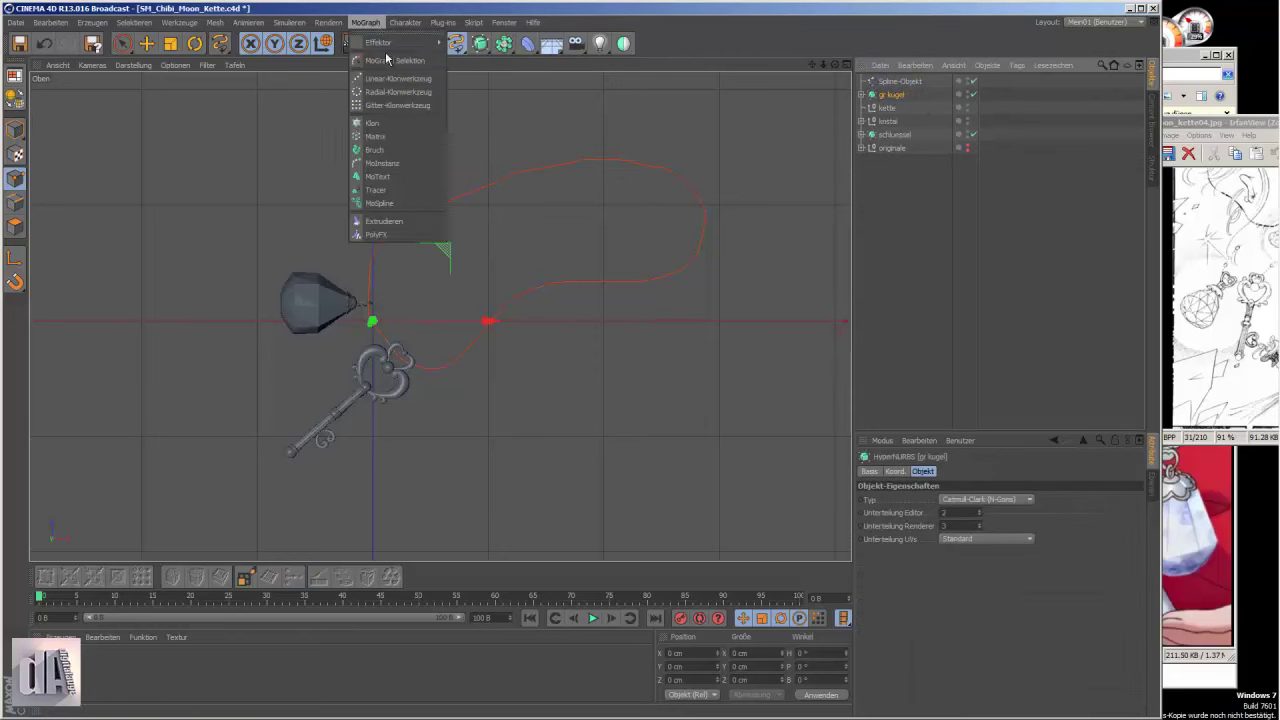
click(372, 122)
- Add a Spline effector linked to Spline-Objekt, then inspect Klon in perspective and side views
click(365, 22)
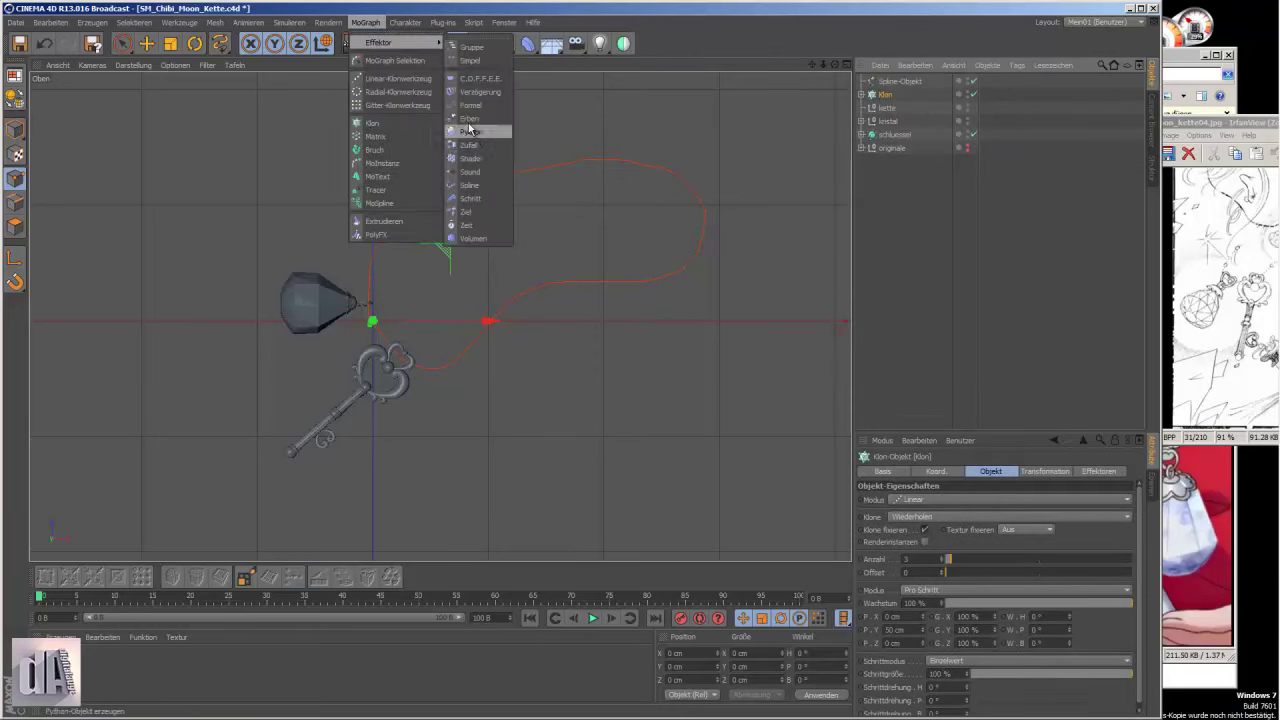
click(469, 185)
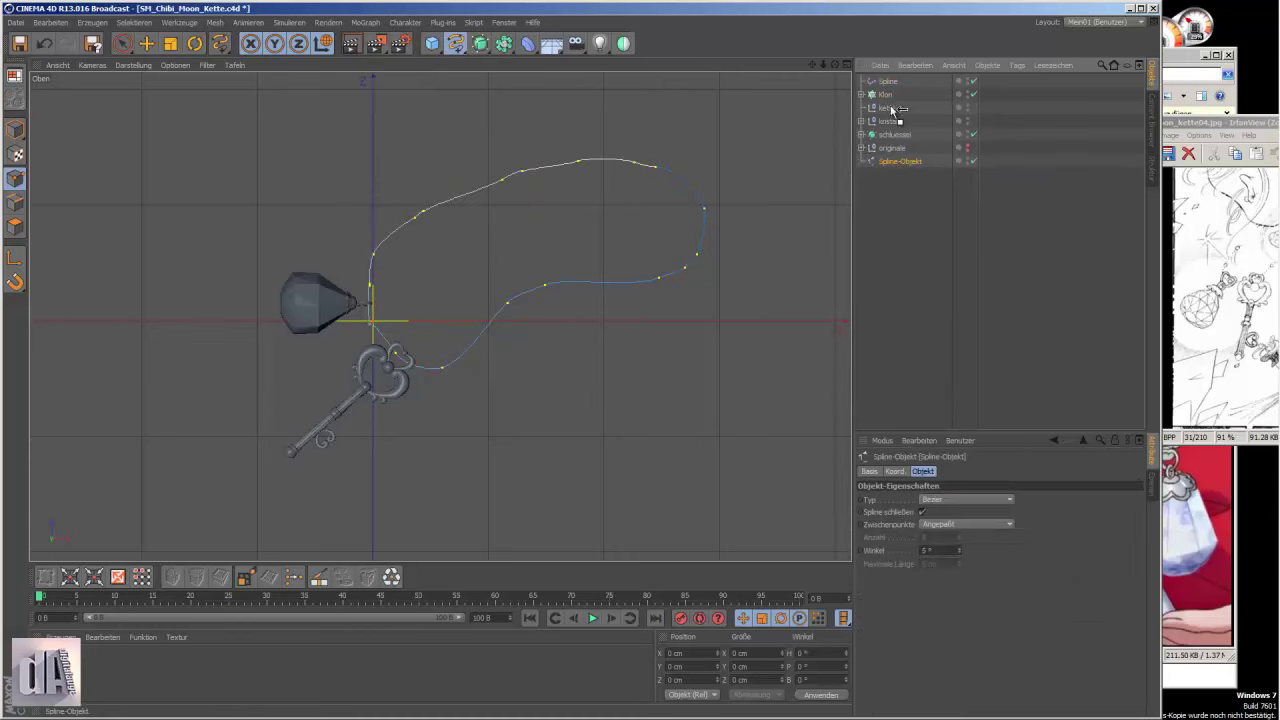
drag(912, 543, 879, 137)
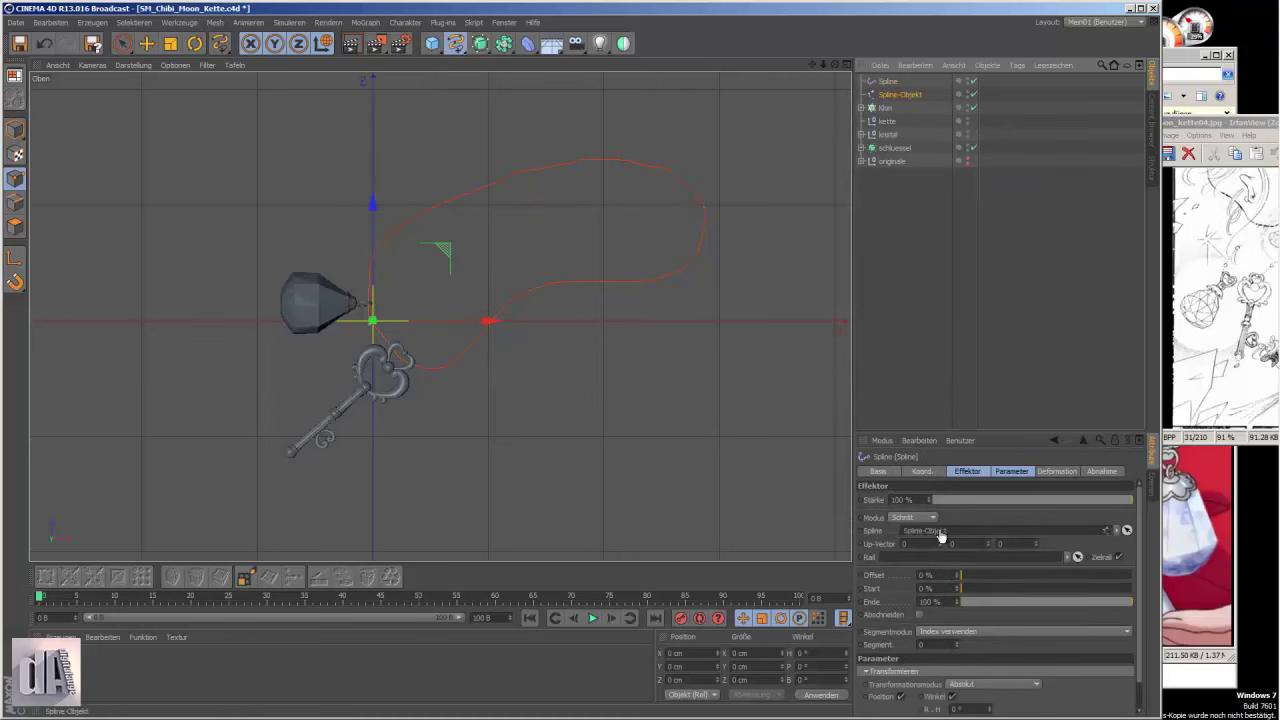
click(884, 108)
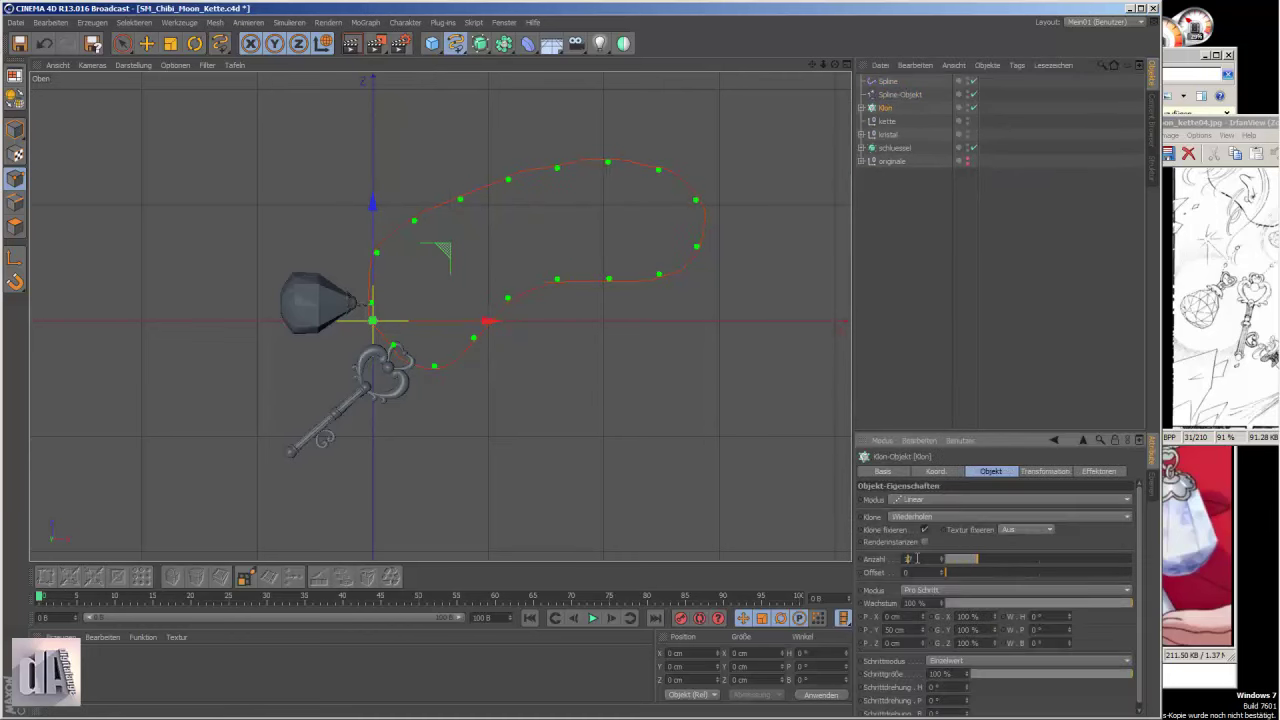
key(F1)
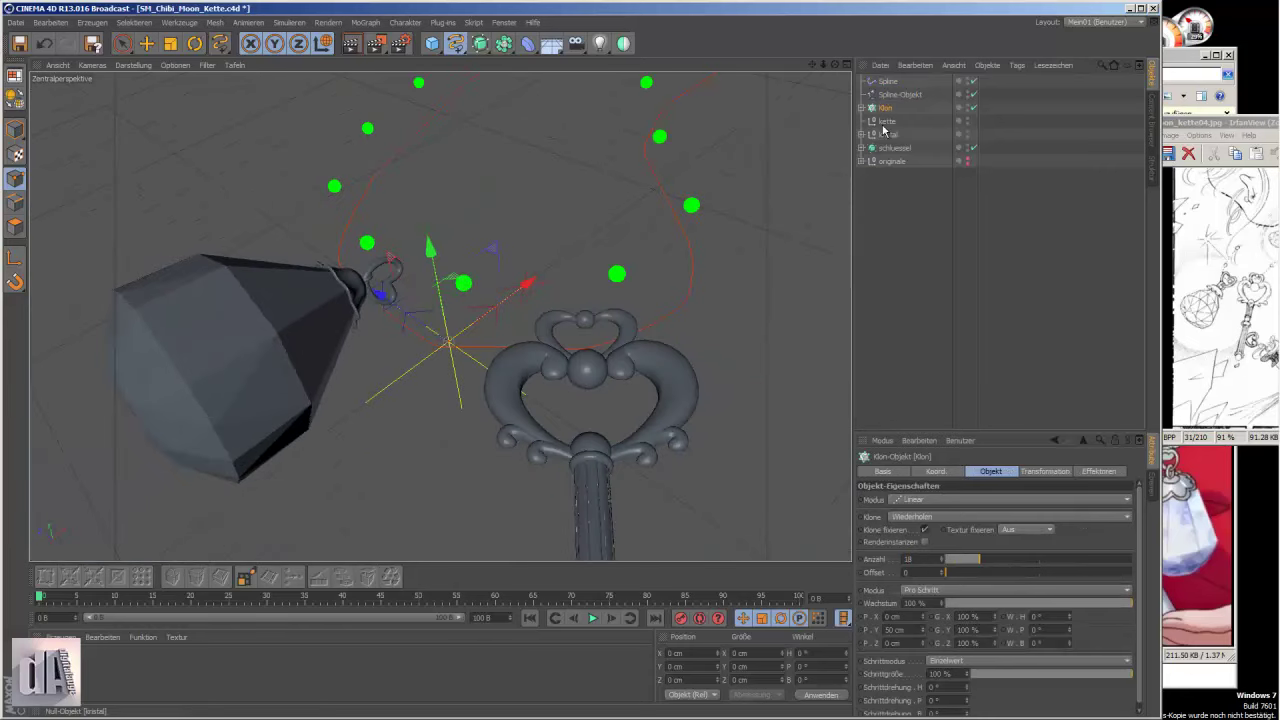
click(880, 95)
click(884, 108)
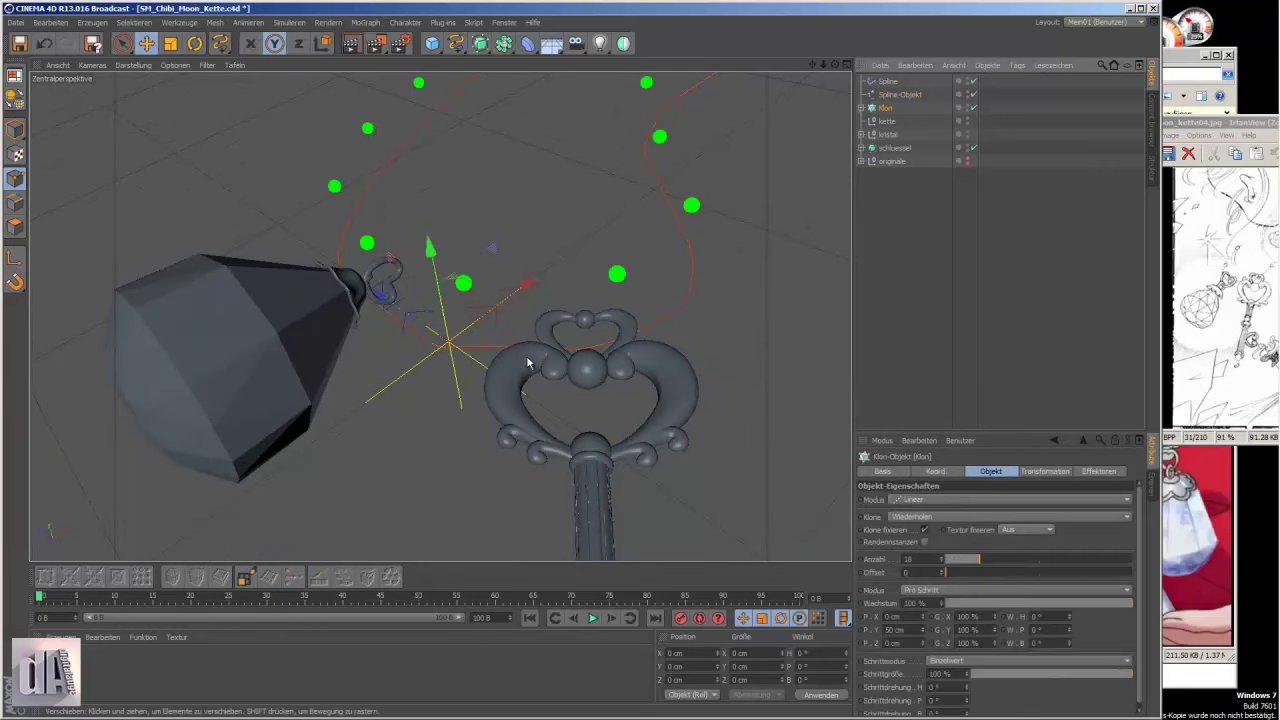
key(F3)
click(887, 82)
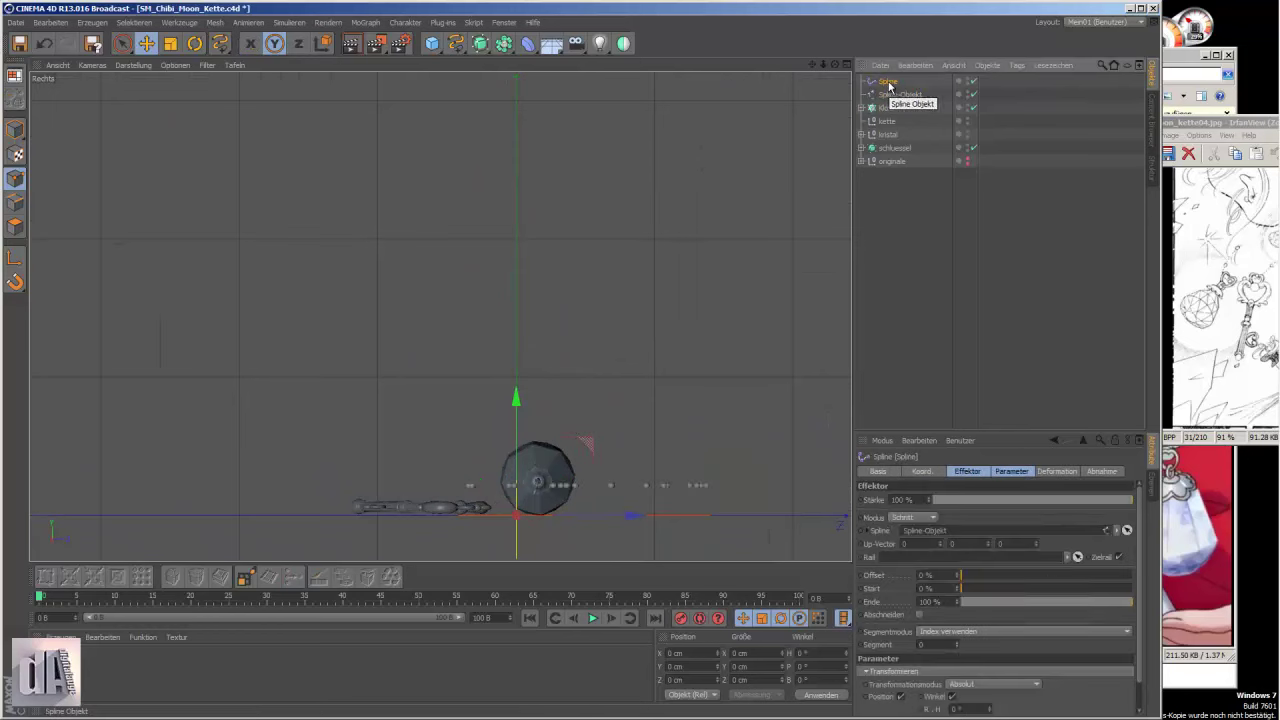
- Delete the Spline effector and make a scaled-down copy of the bead sphere
key(Delete)
click(889, 109)
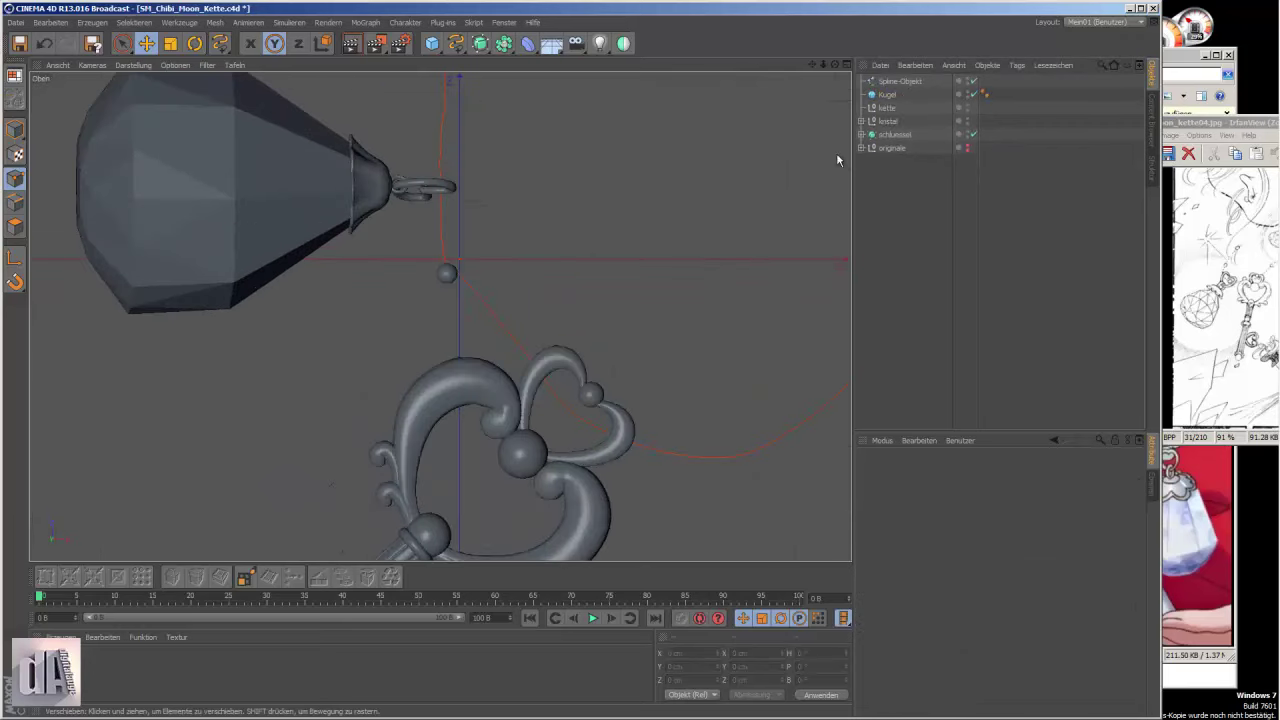
click(890, 82)
drag(890, 82, 890, 95)
key(t)
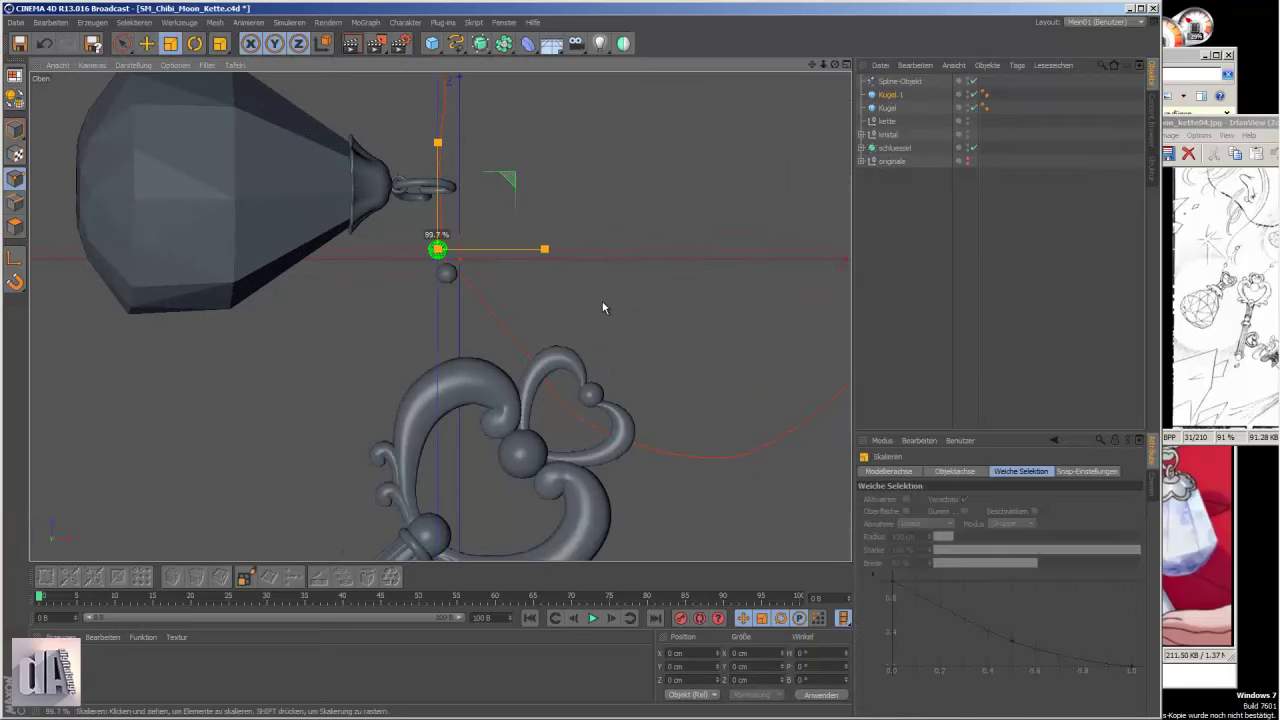
- Put the small and original spheres into two separate cloners, reordering the HyperNURBS bead
click(365, 22)
click(385, 48)
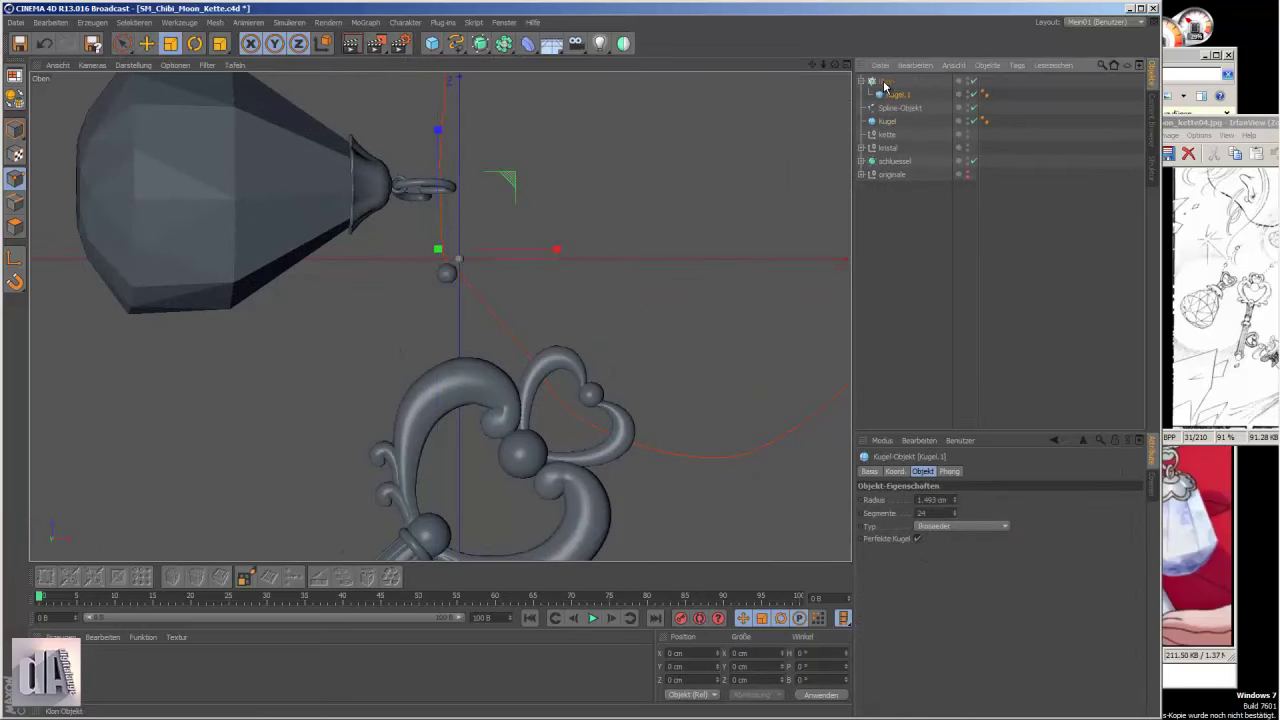
click(365, 22)
click(385, 44)
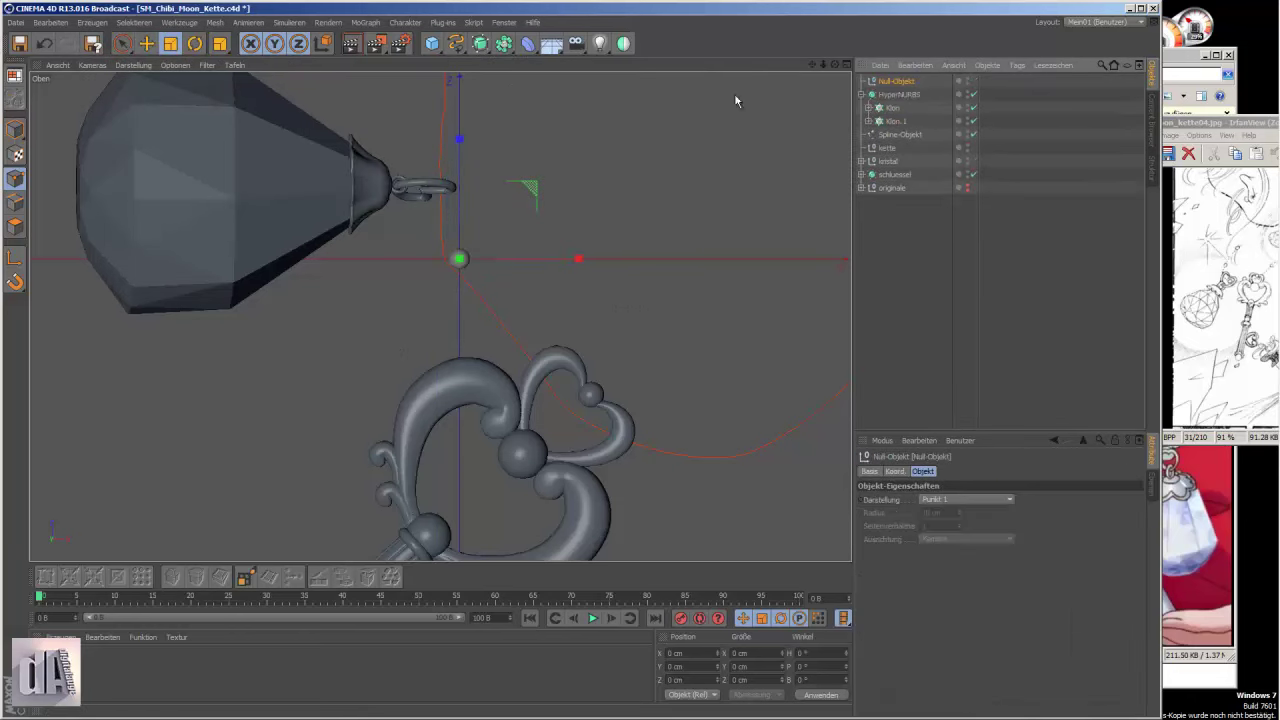
click(896, 121)
drag(891, 90, 889, 111)
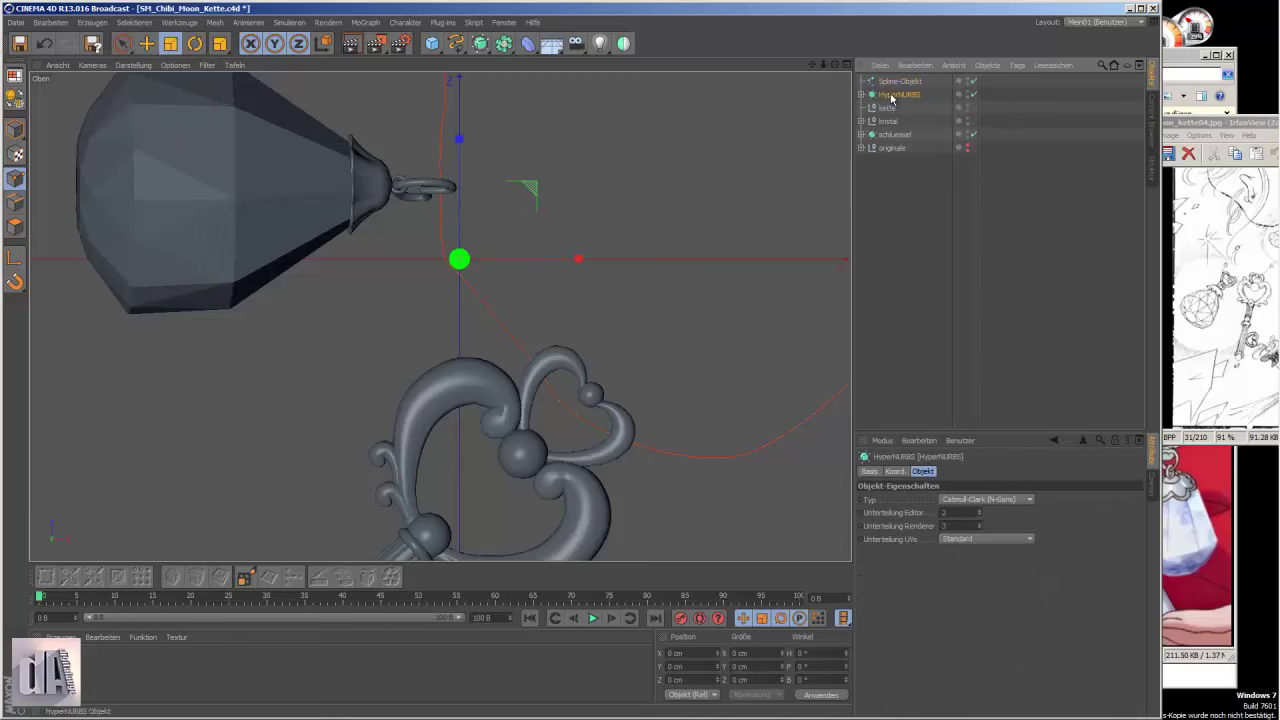
- Add a Spline effector linked to the chain spline
click(365, 22)
click(495, 117)
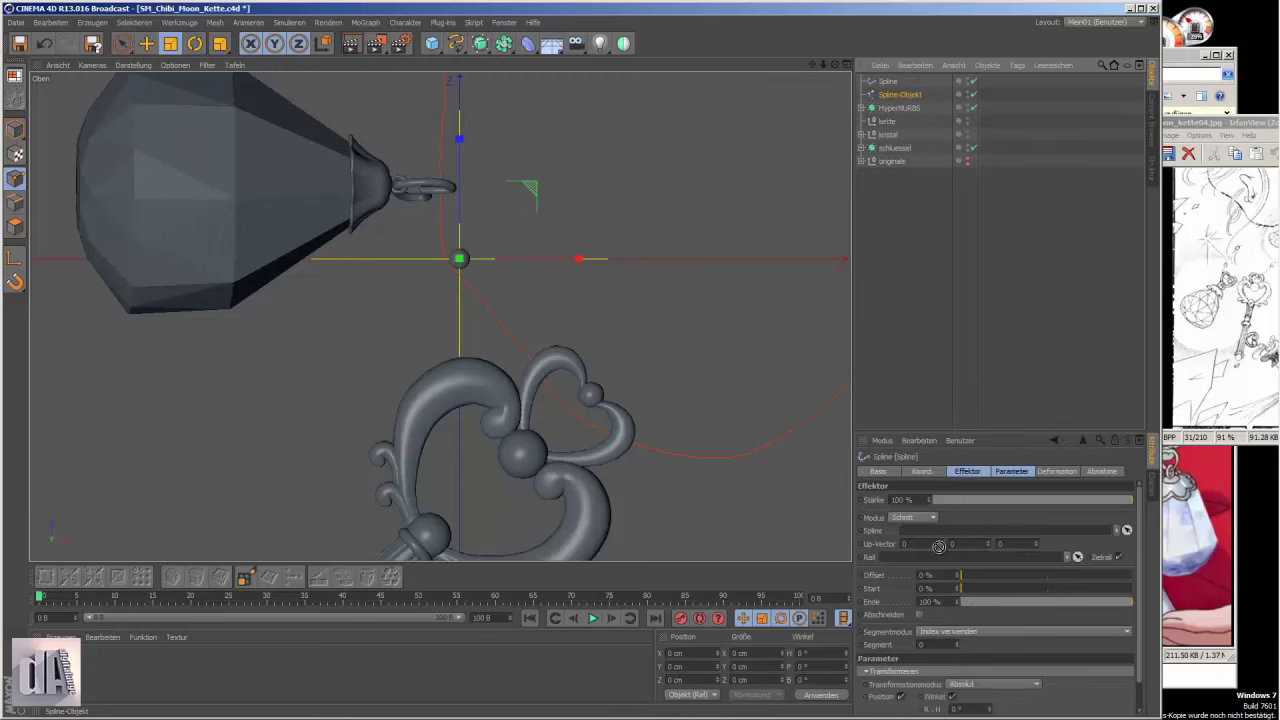
drag(938, 546, 940, 557)
click(899, 107)
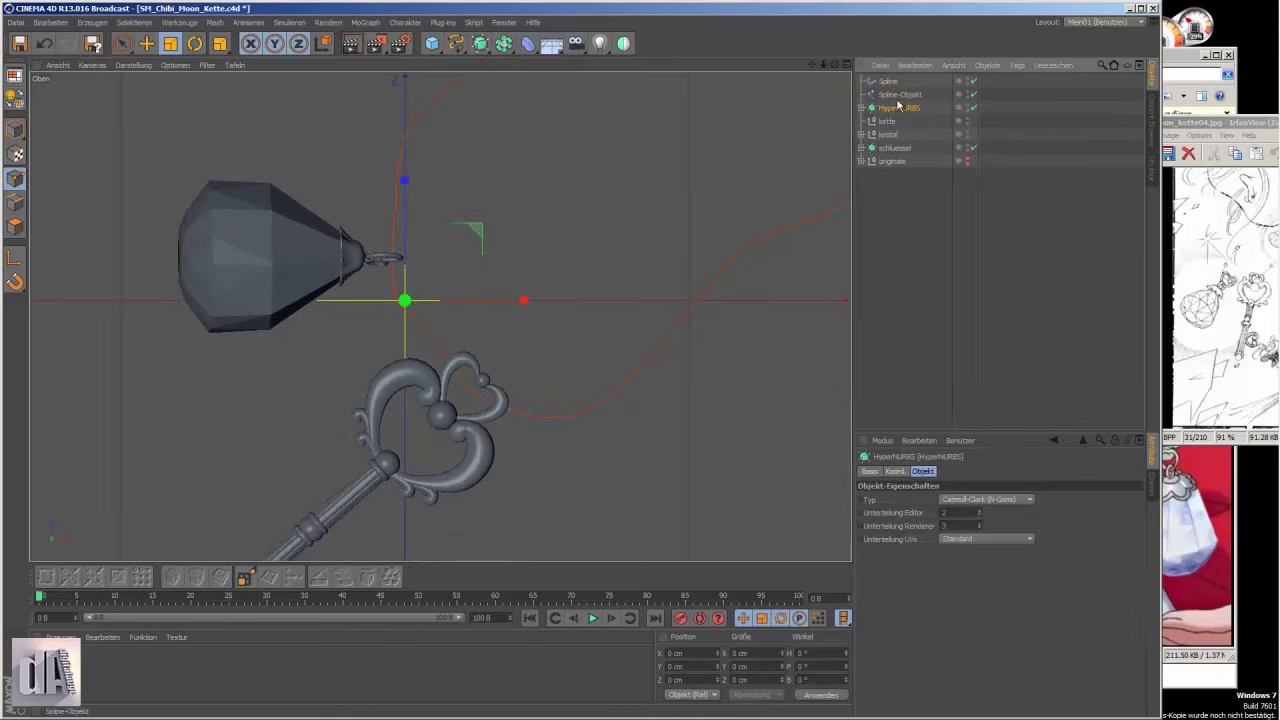
key(F1)
mouse_move(583, 343)
alt+mouse_down()
mouse_move(517, 286)
mouse_move(640, 363)
alt+mouse_up()
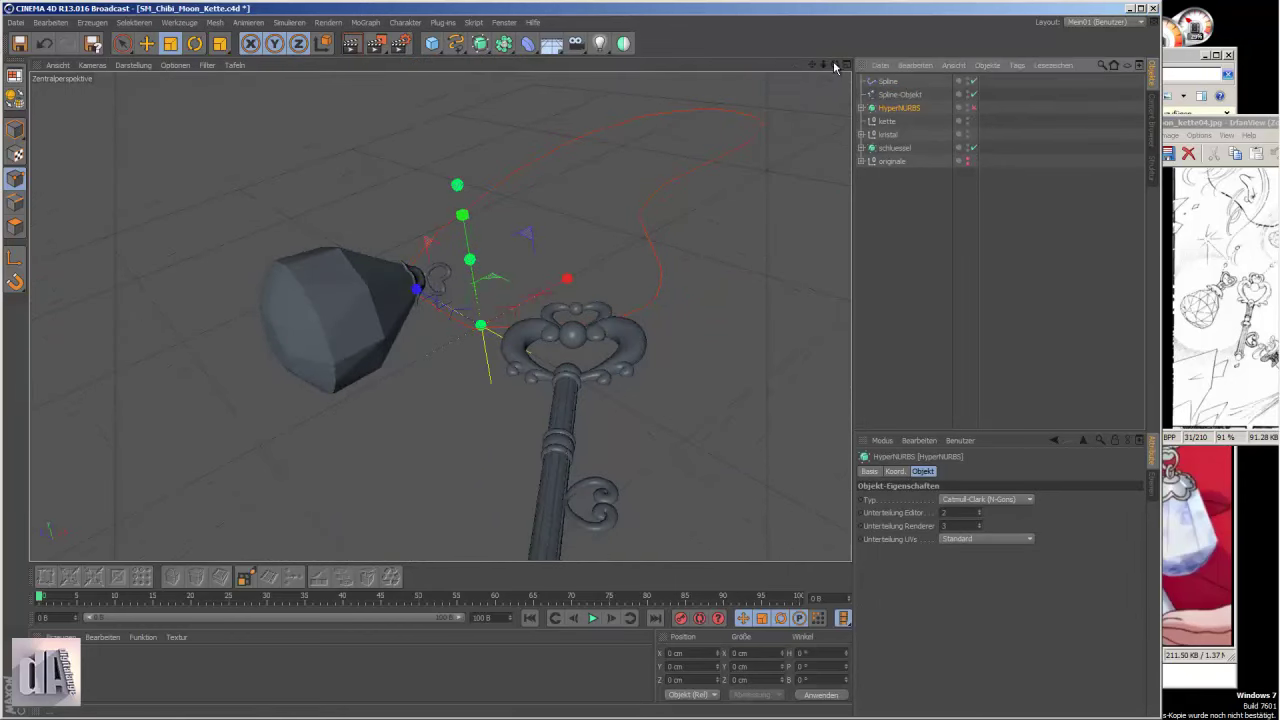
- Undo and redo the last three edits
click(44, 43)
click(44, 43)
click(44, 43)
click(67, 43)
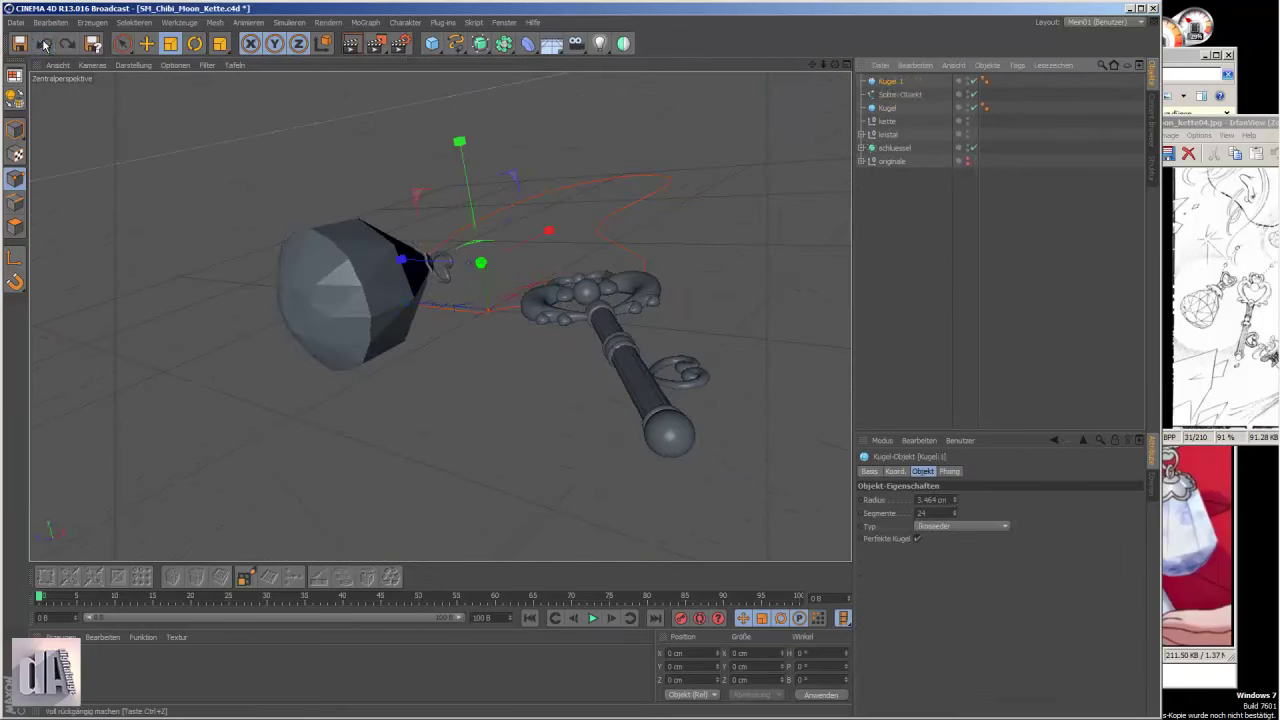
click(67, 43)
click(67, 43)
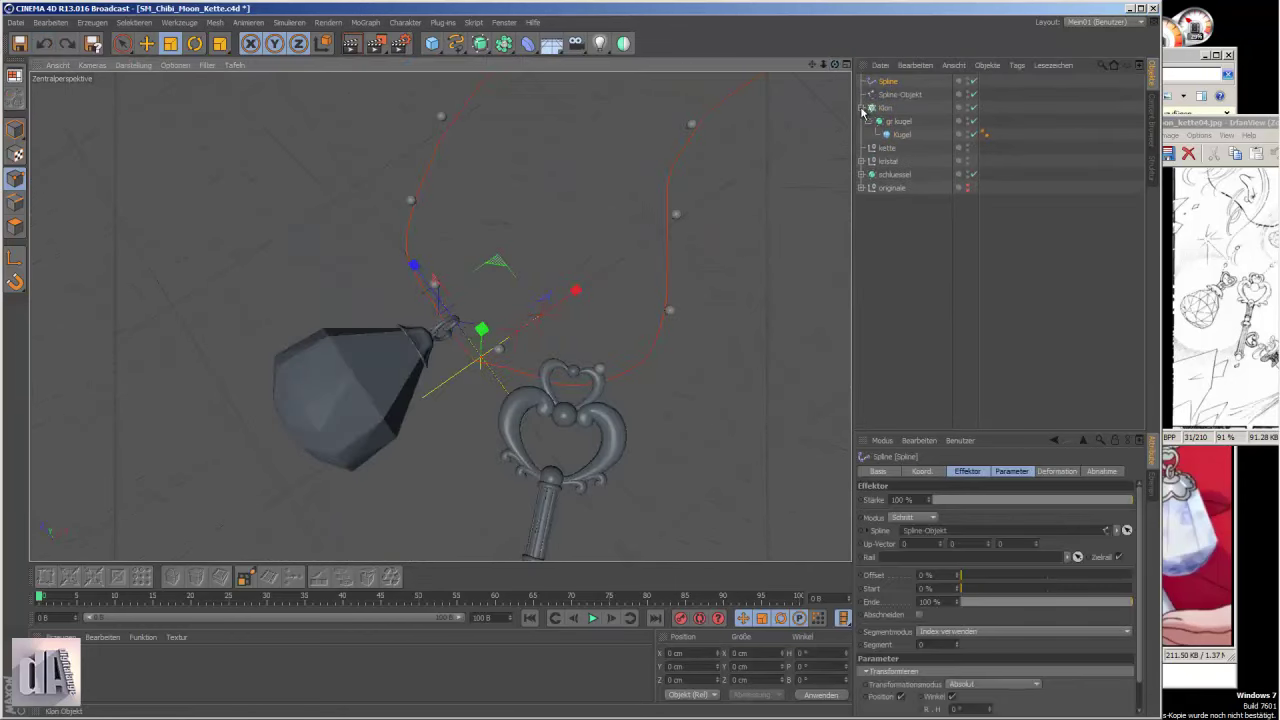
- Group the chain spline and cloners under kette in gro and klein groups
click(887, 81)
drag(887, 81, 887, 147)
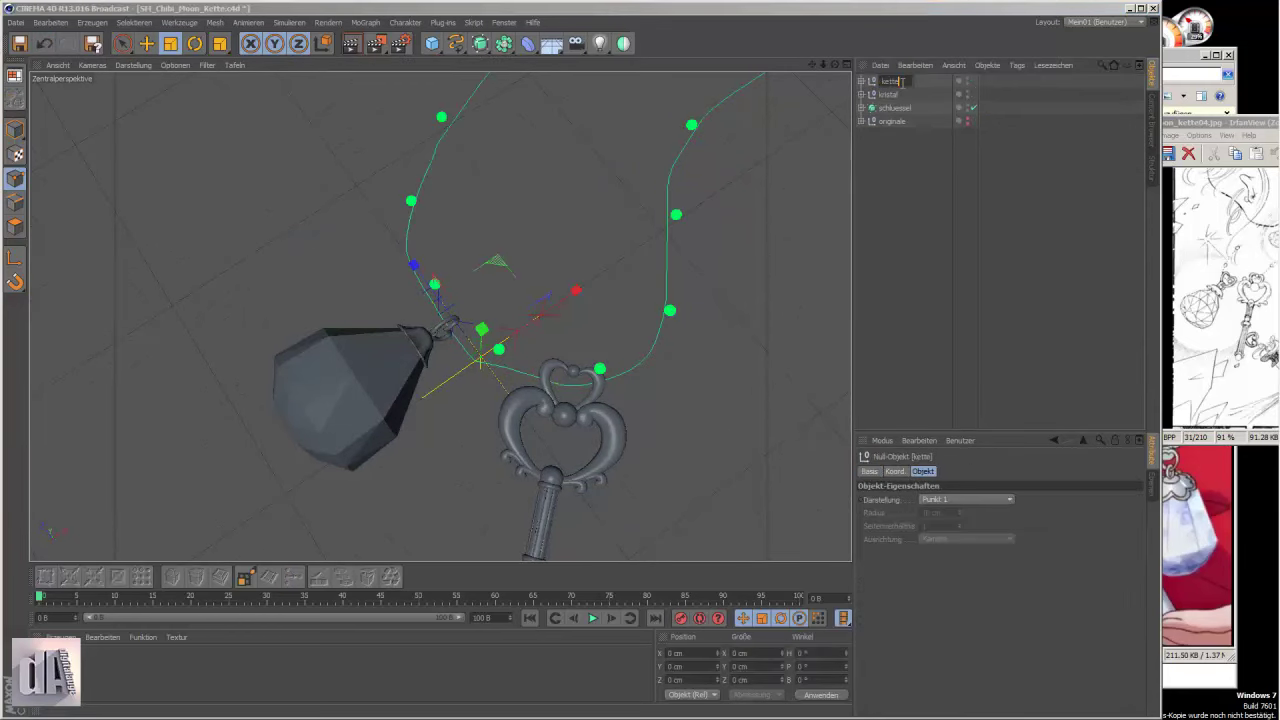
click(880, 84)
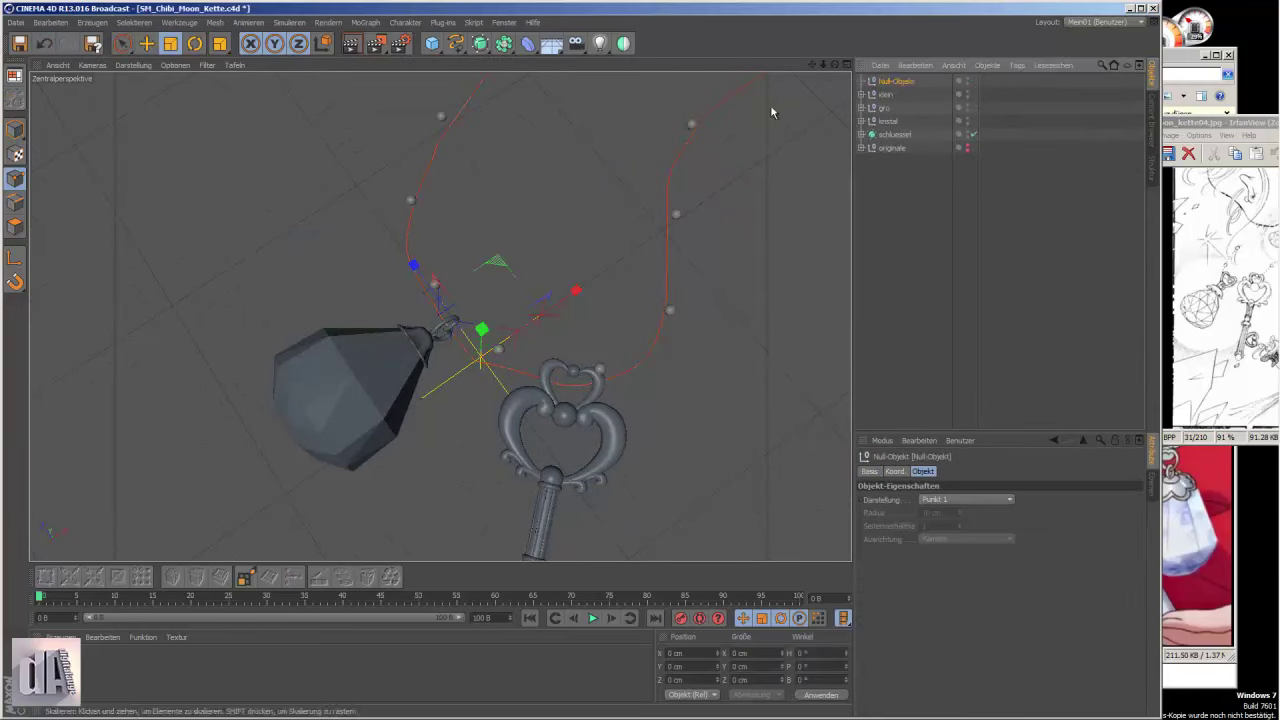
key(ctrl+z)
click(868, 107)
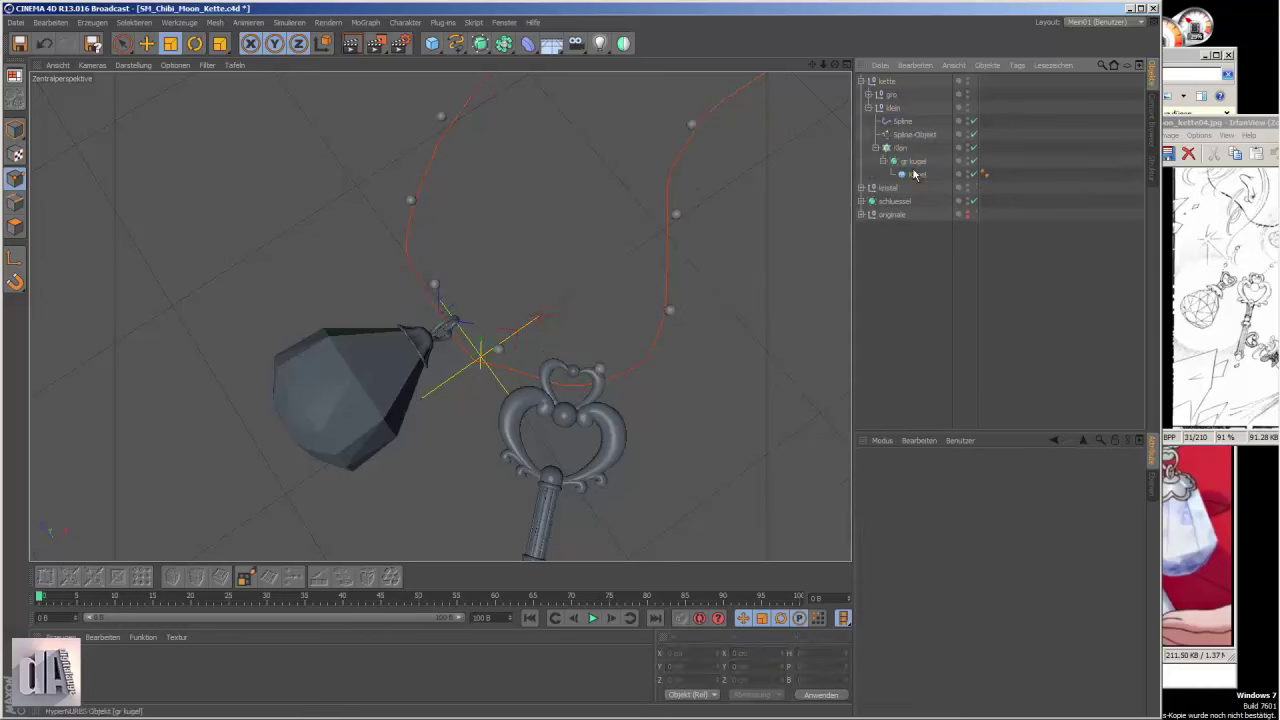
click(900, 147)
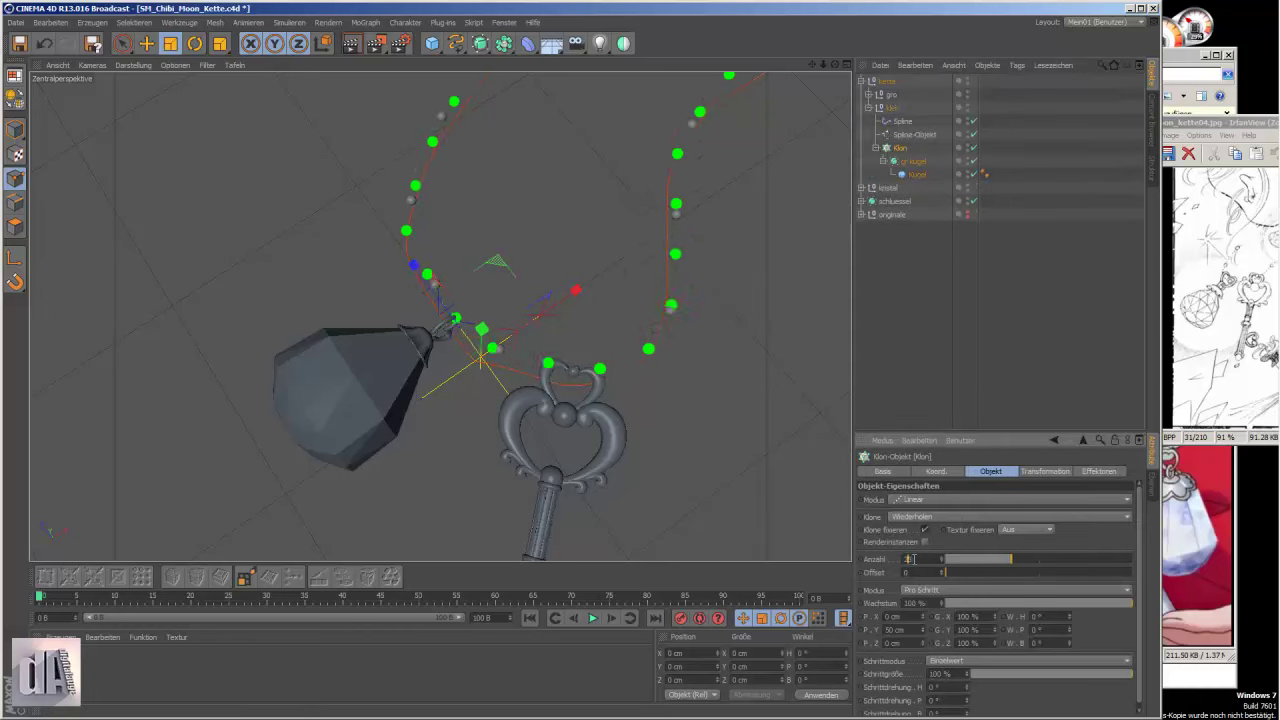
- Raise the klein cloner's count to 108 beads and render a preview to check
key(F2)
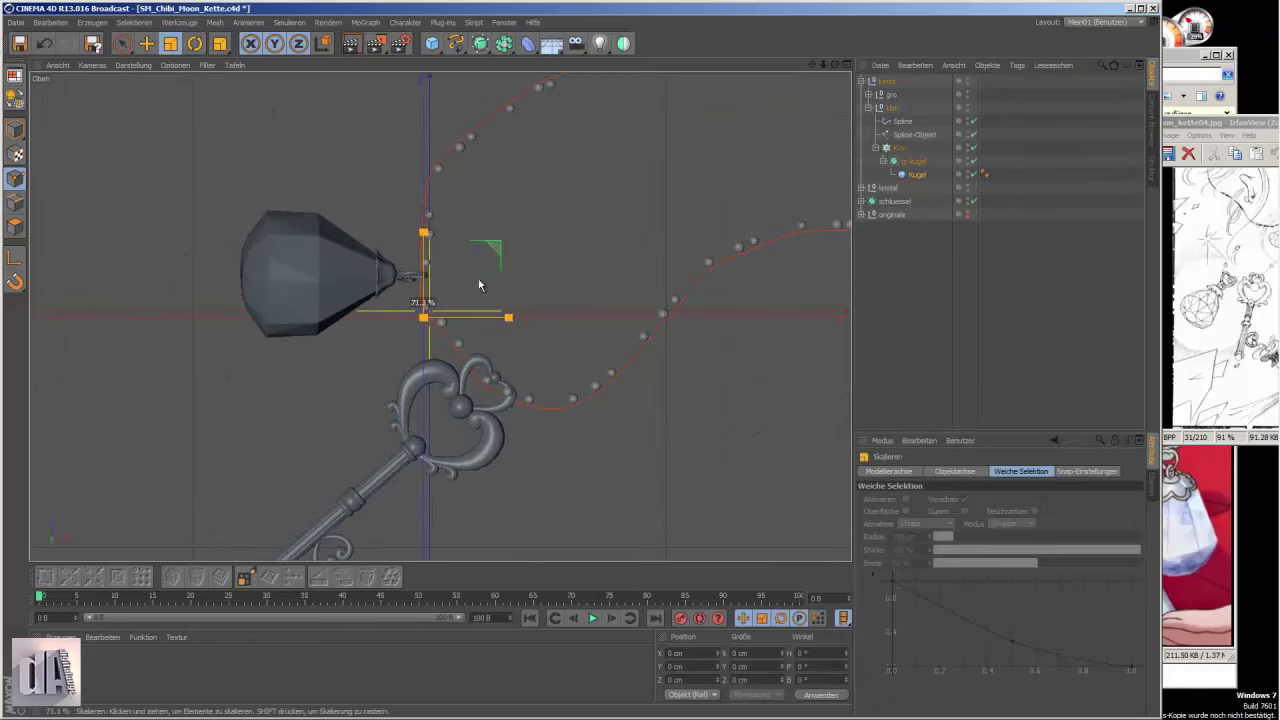
click(875, 147)
click(900, 147)
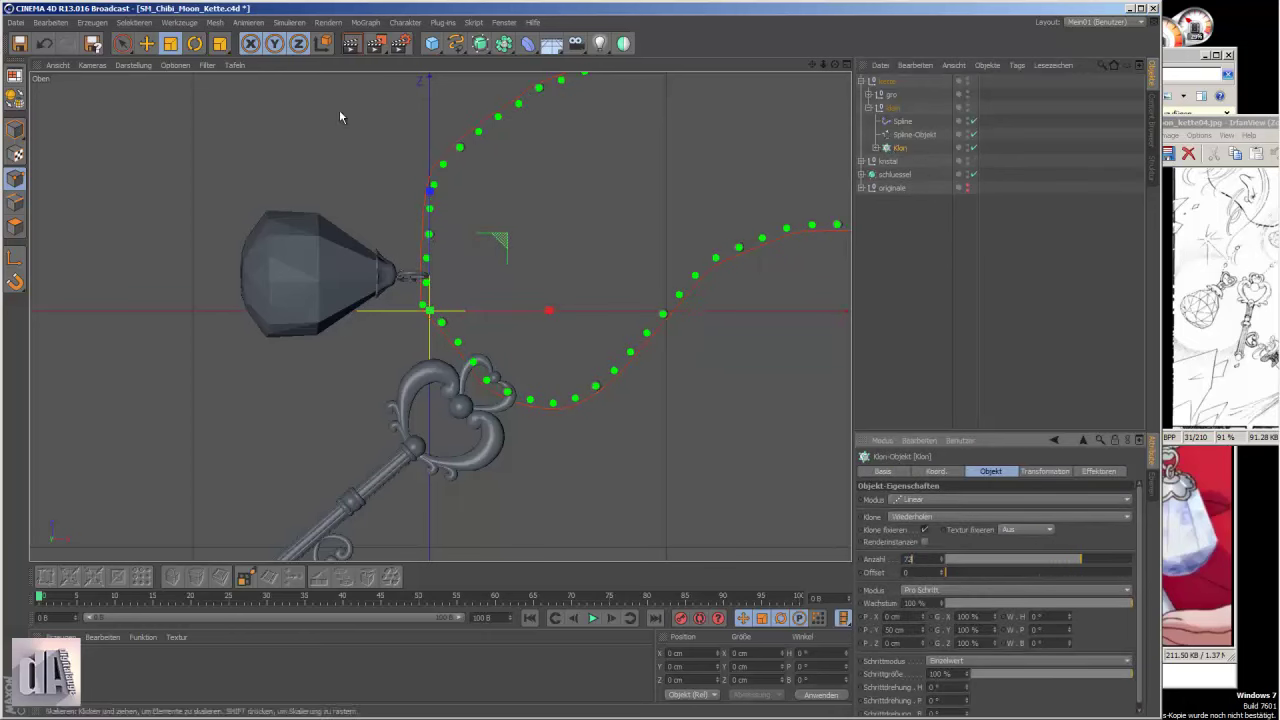
key(ctrl+r)
key(ctrl+z)
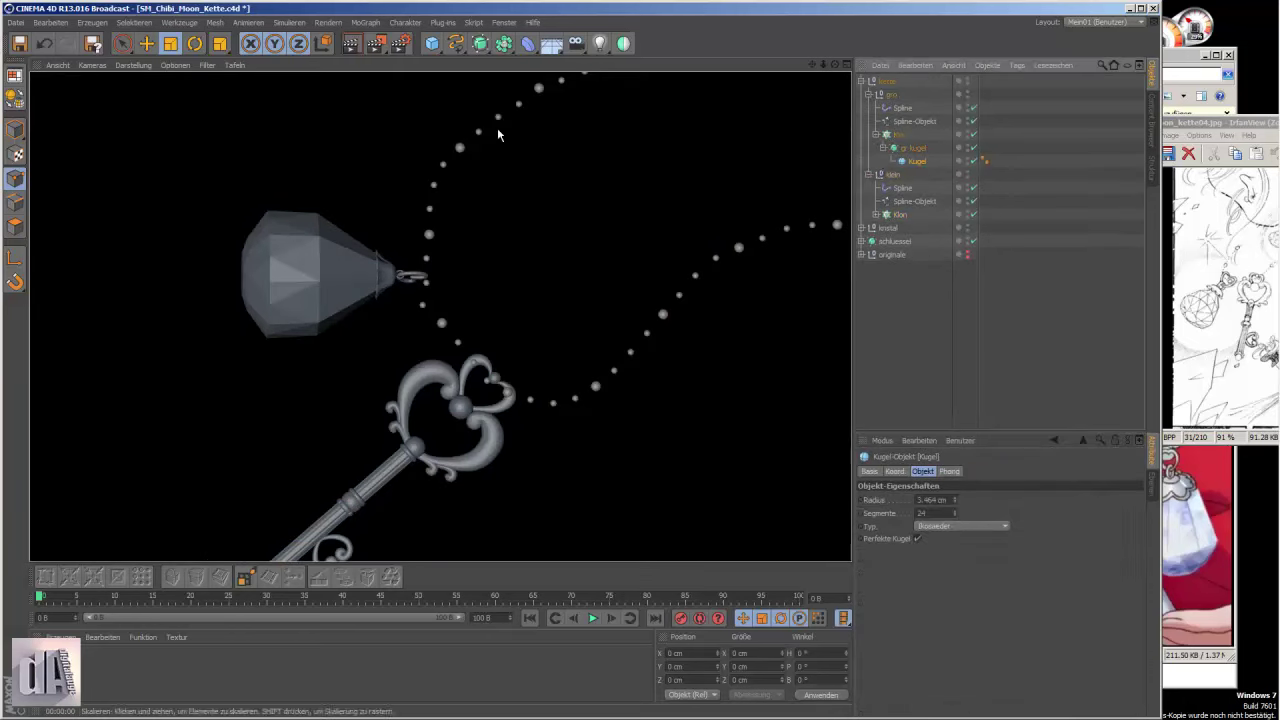
key(ctrl+y)
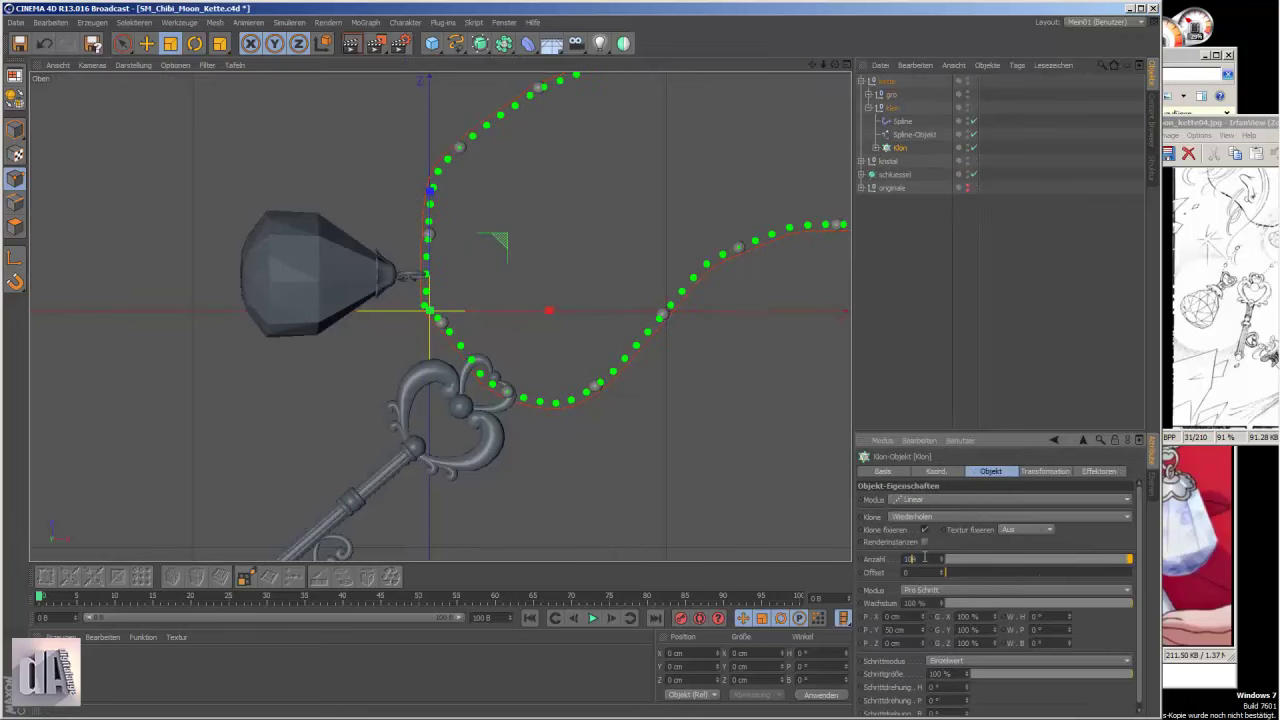
key(ctrl+r)
key(Return)
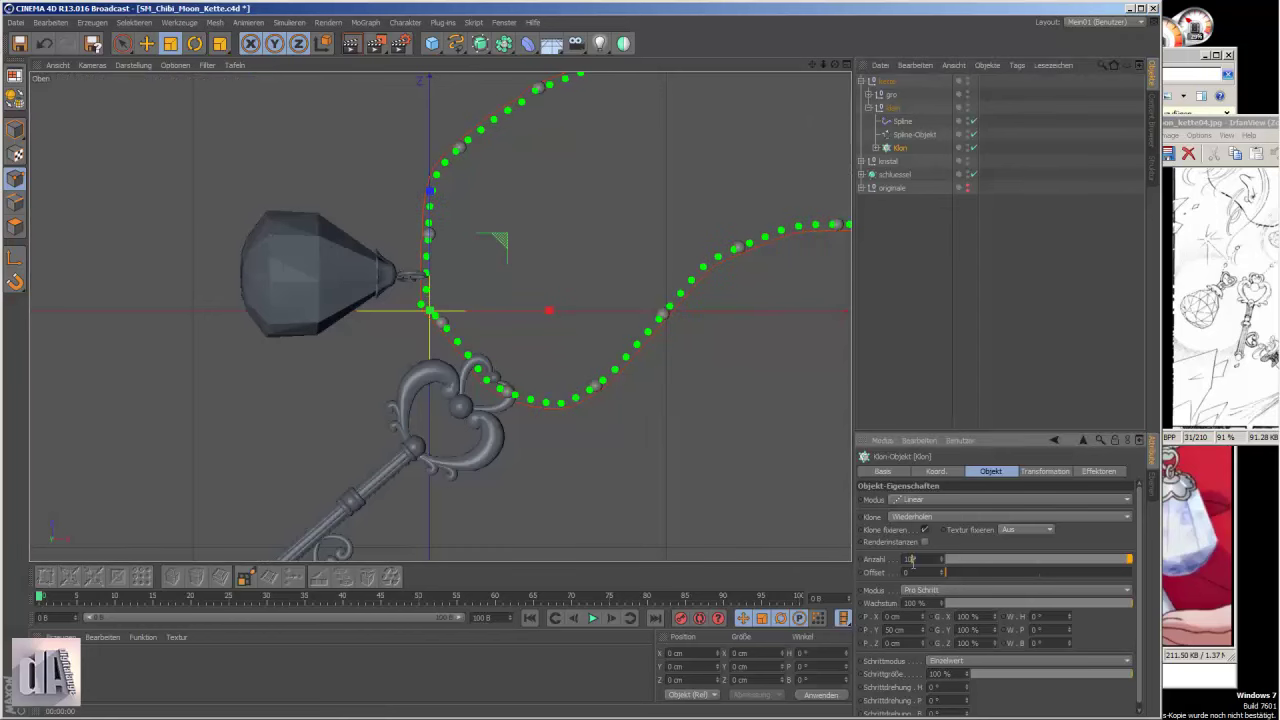
key(ctrl+r)
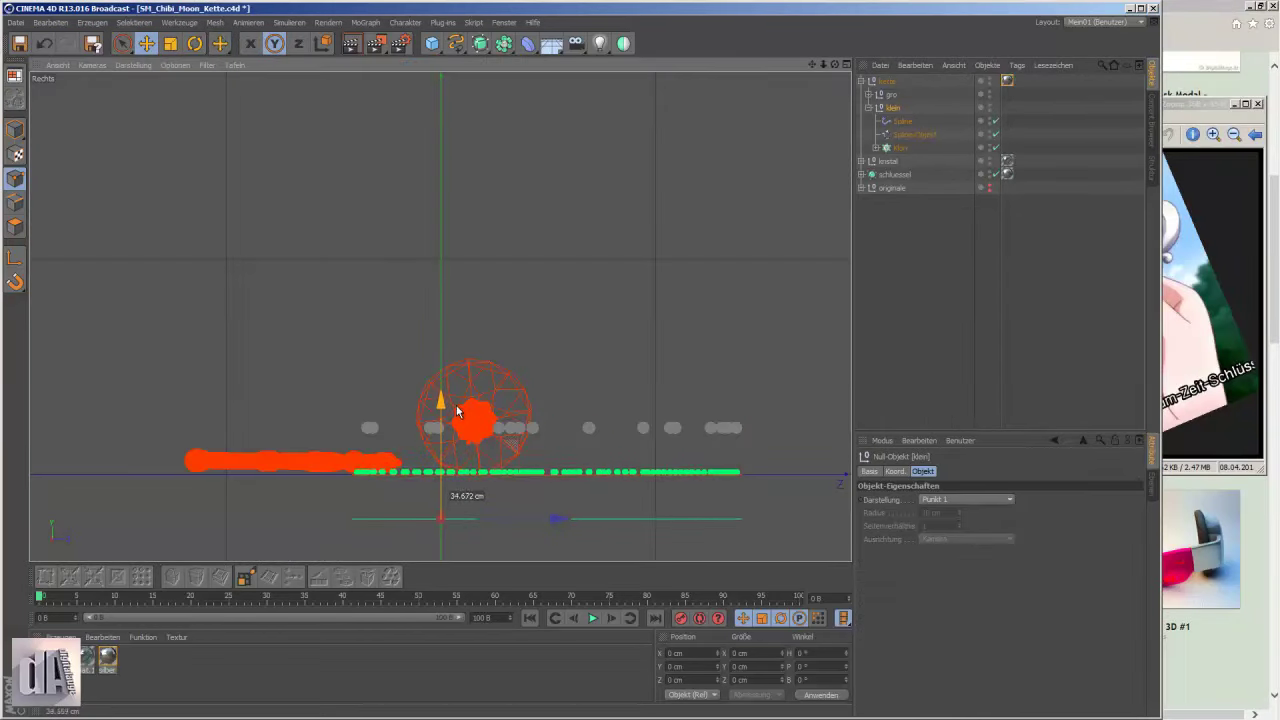
- Move the chain's spline points near the key upward to reshape its path
click(530, 495)
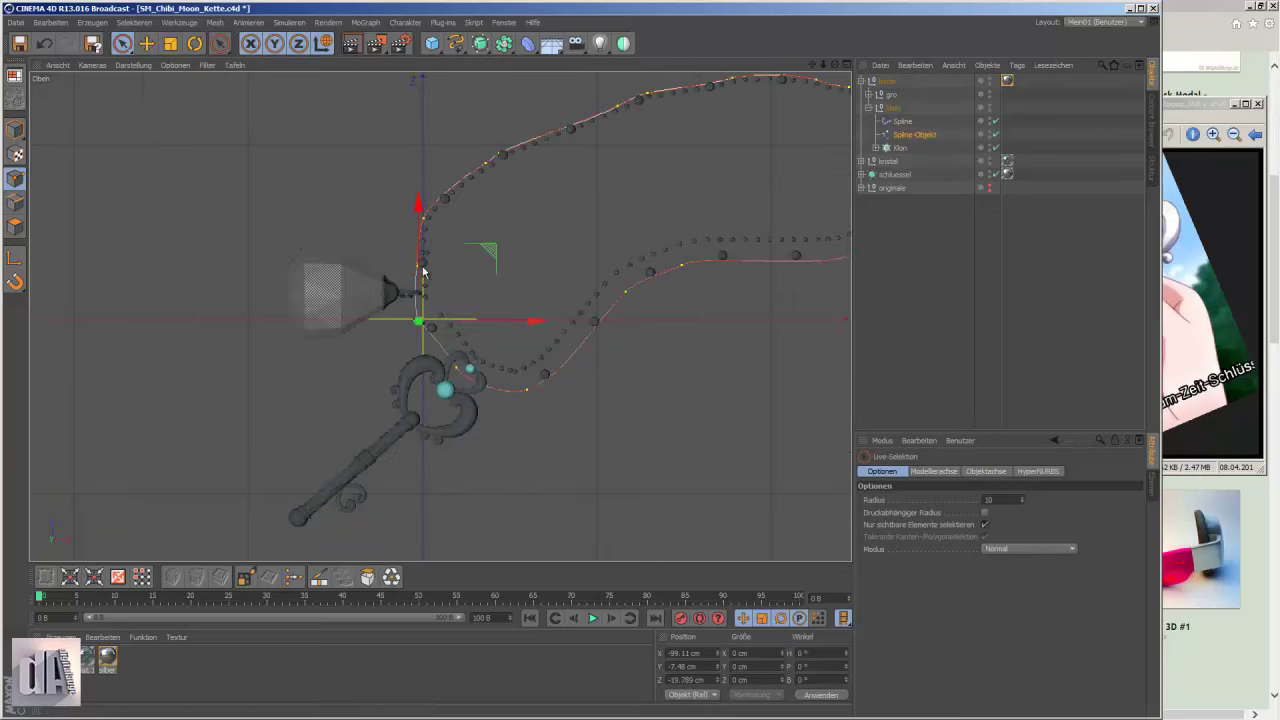
mouse_move(508, 407)
mouse_down()
mouse_move(513, 365)
mouse_move(590, 371)
mouse_up()
key(e)
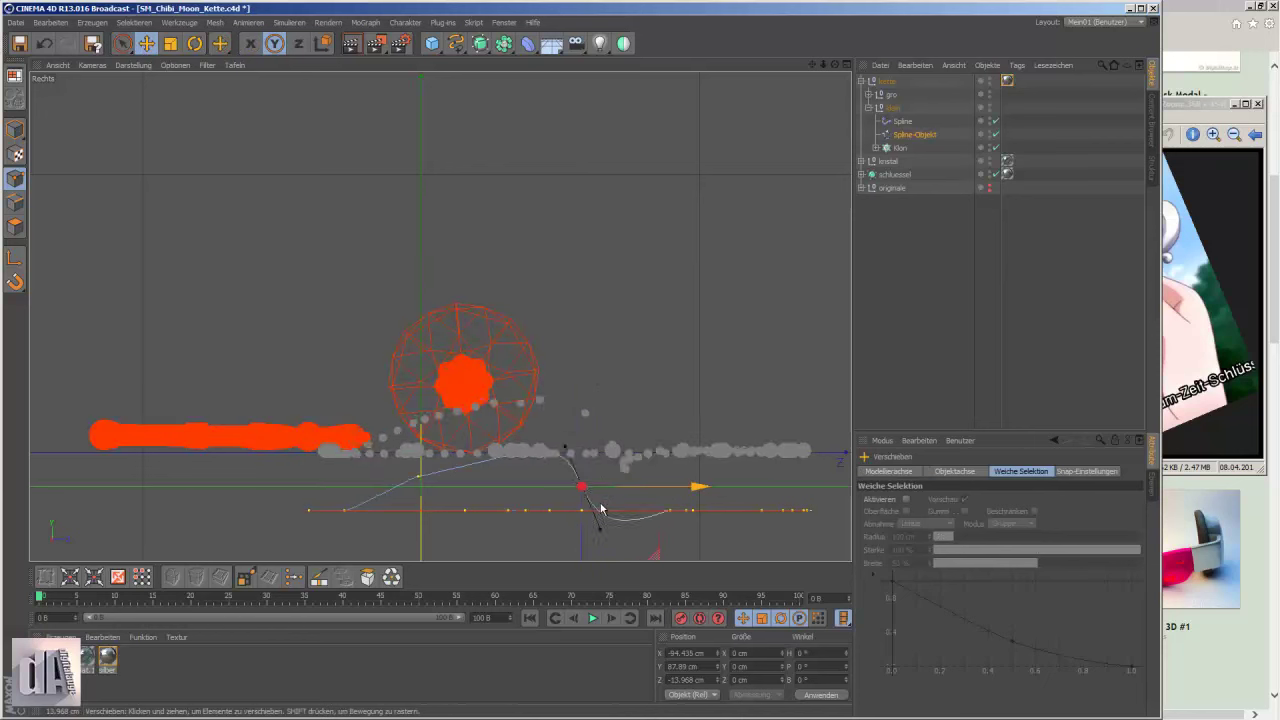
click(418, 477)
scroll(418, 482, up, 5)
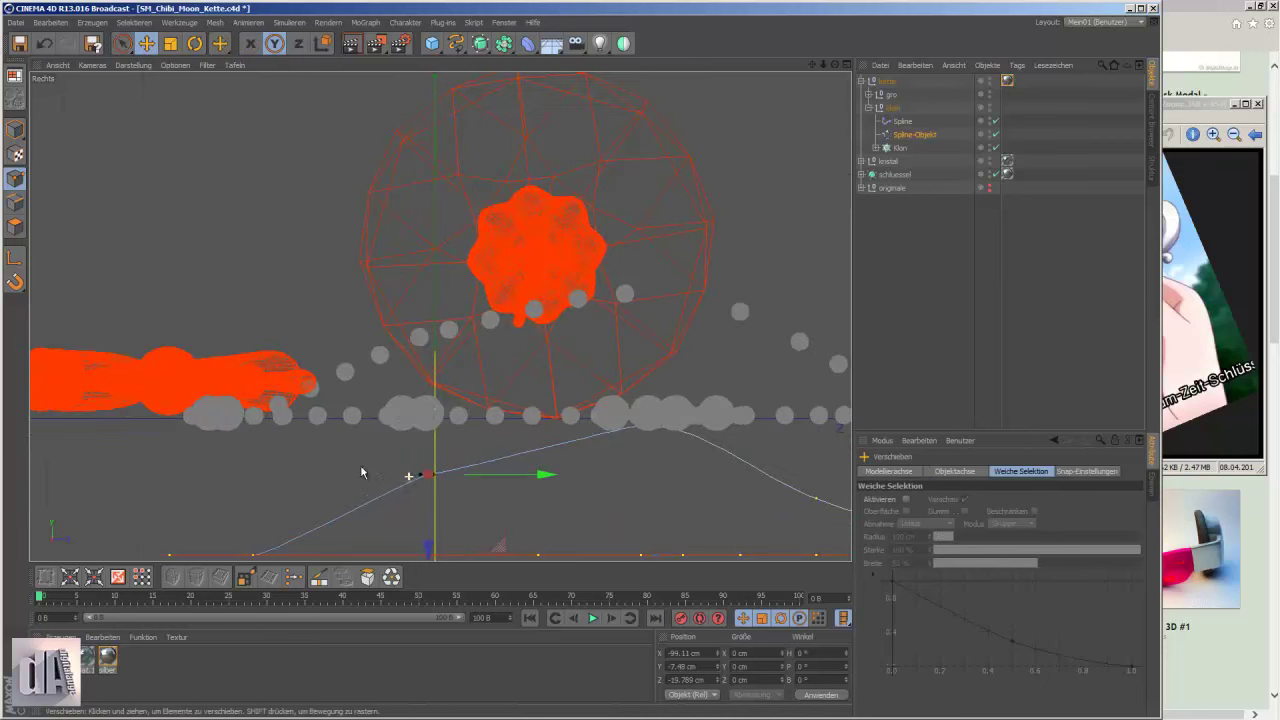
scroll(408, 391, down, 3)
- Nudge a chain path point slightly in depth from the side view
key(F1)
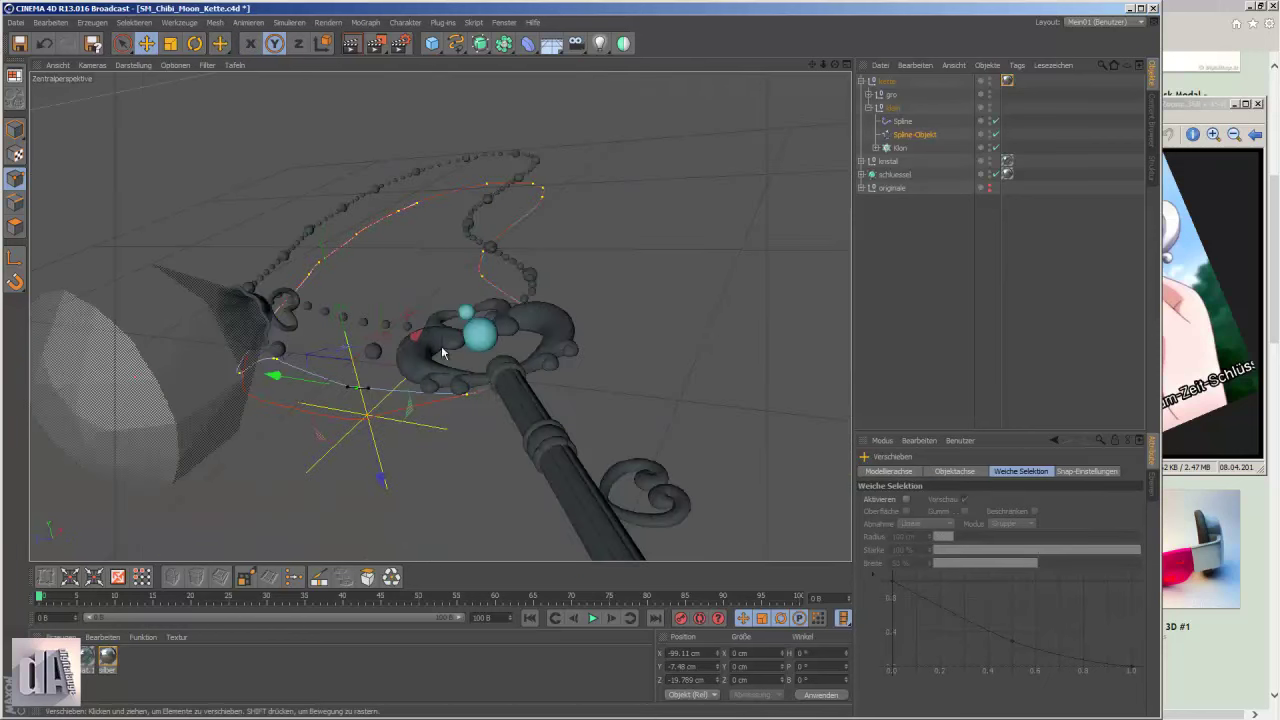
scroll(414, 297, down, 3)
alt+drag(414, 297, 419, 456)
key(F3)
drag(286, 540, 283, 546)
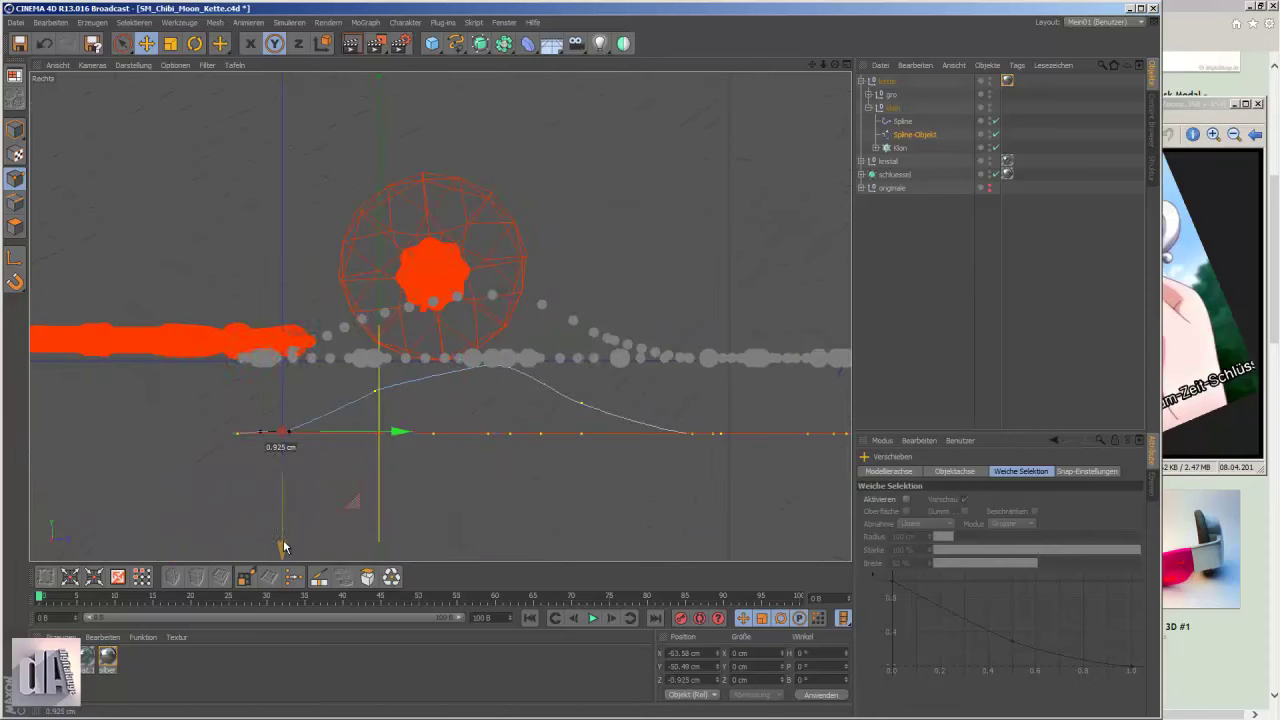
key(F1)
scroll(430, 365, up, 3)
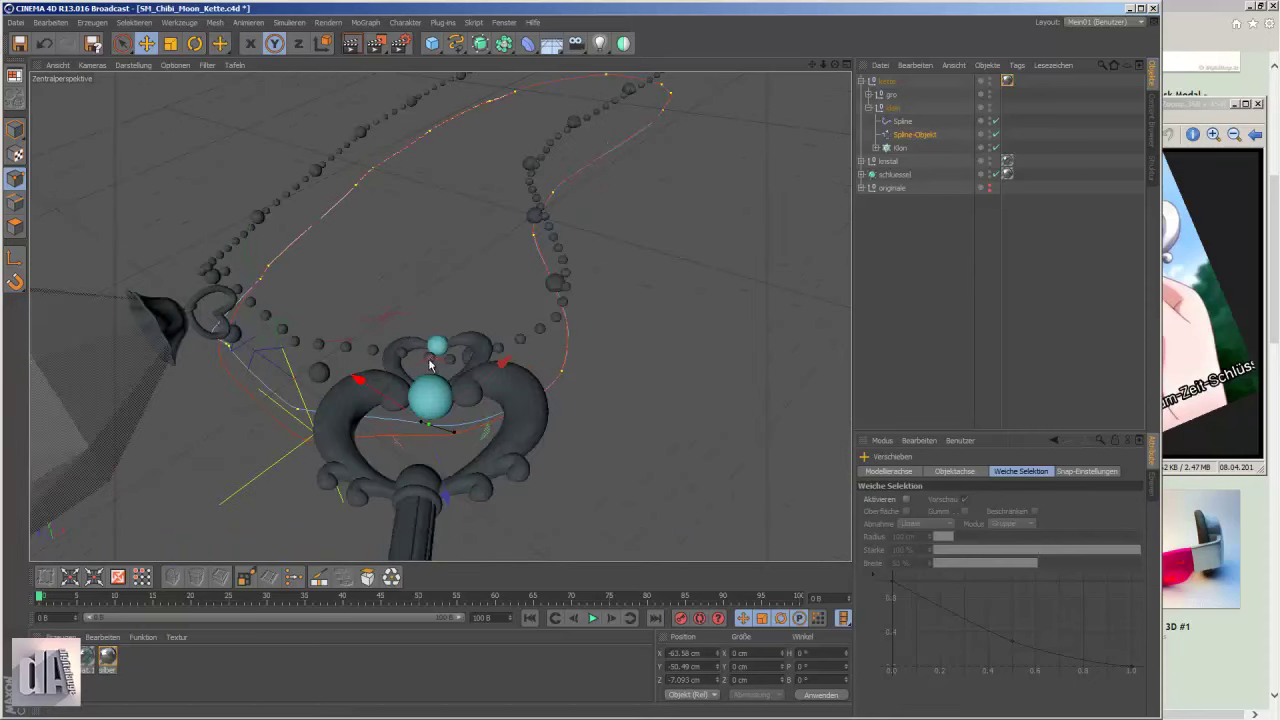
- Inspect the gro group's children and select the kristal object from the top view
click(868, 94)
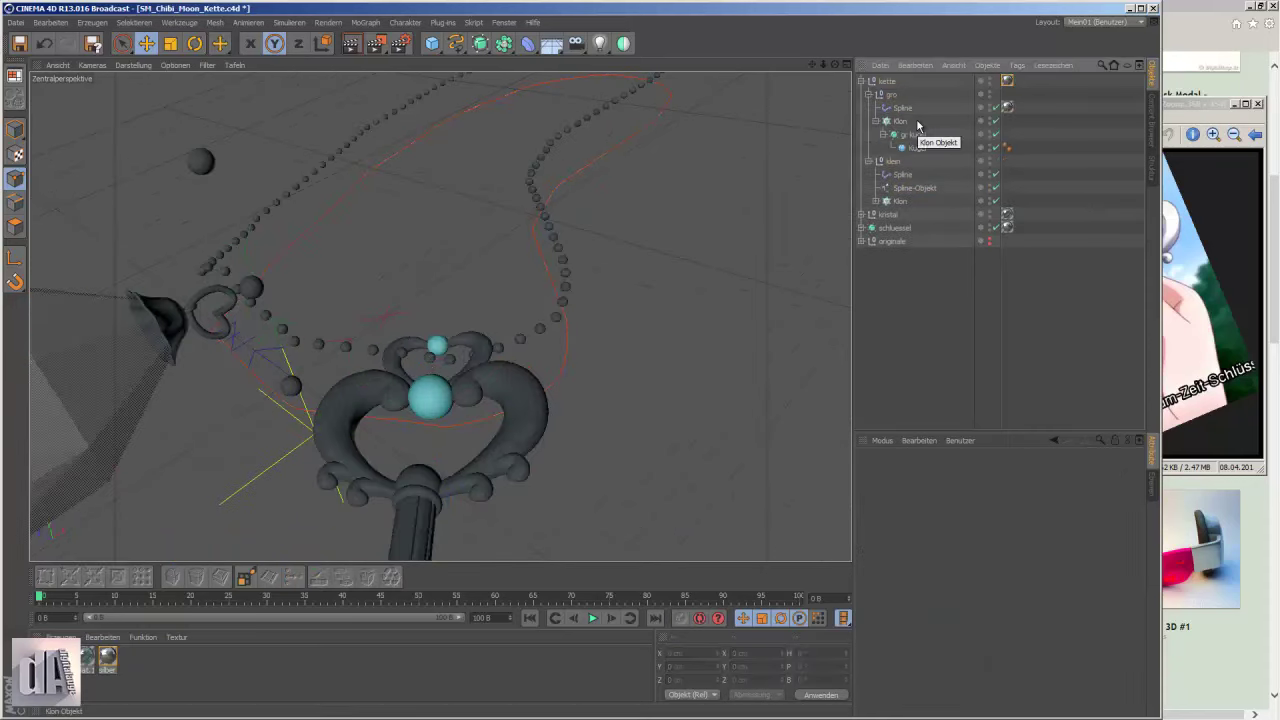
click(903, 108)
click(252, 286)
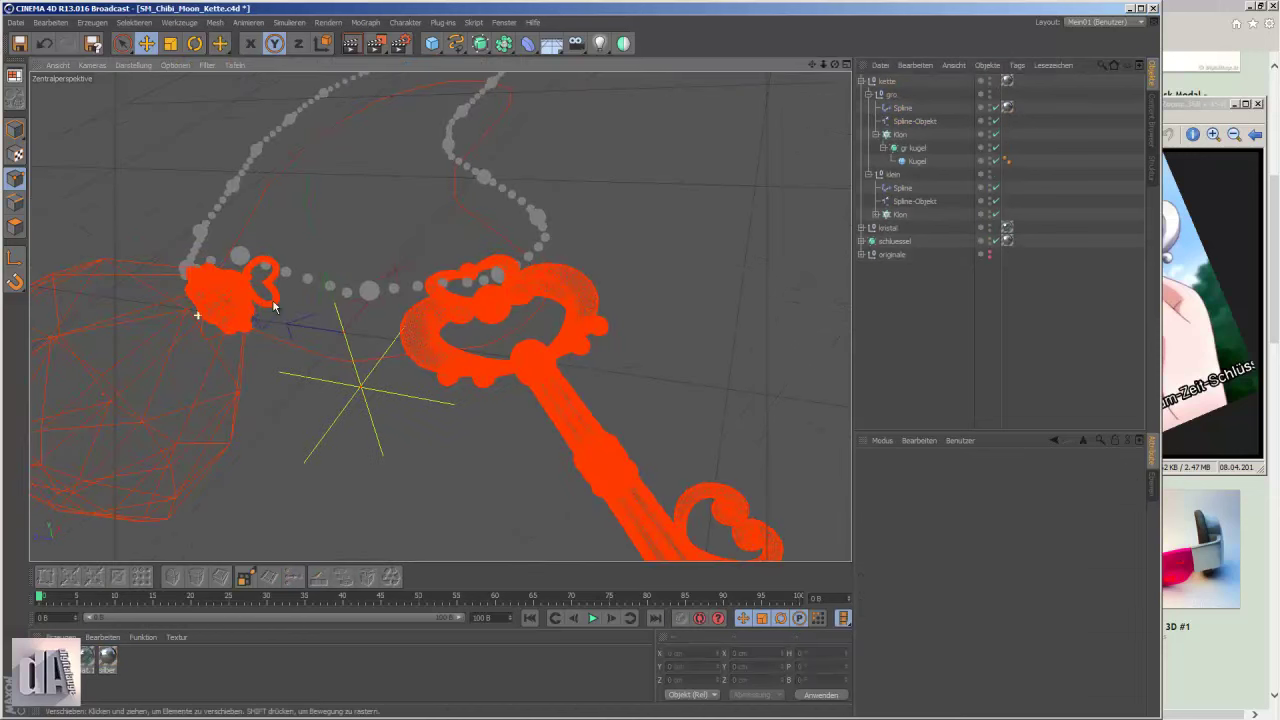
scroll(185, 305, up, 5)
key(F2)
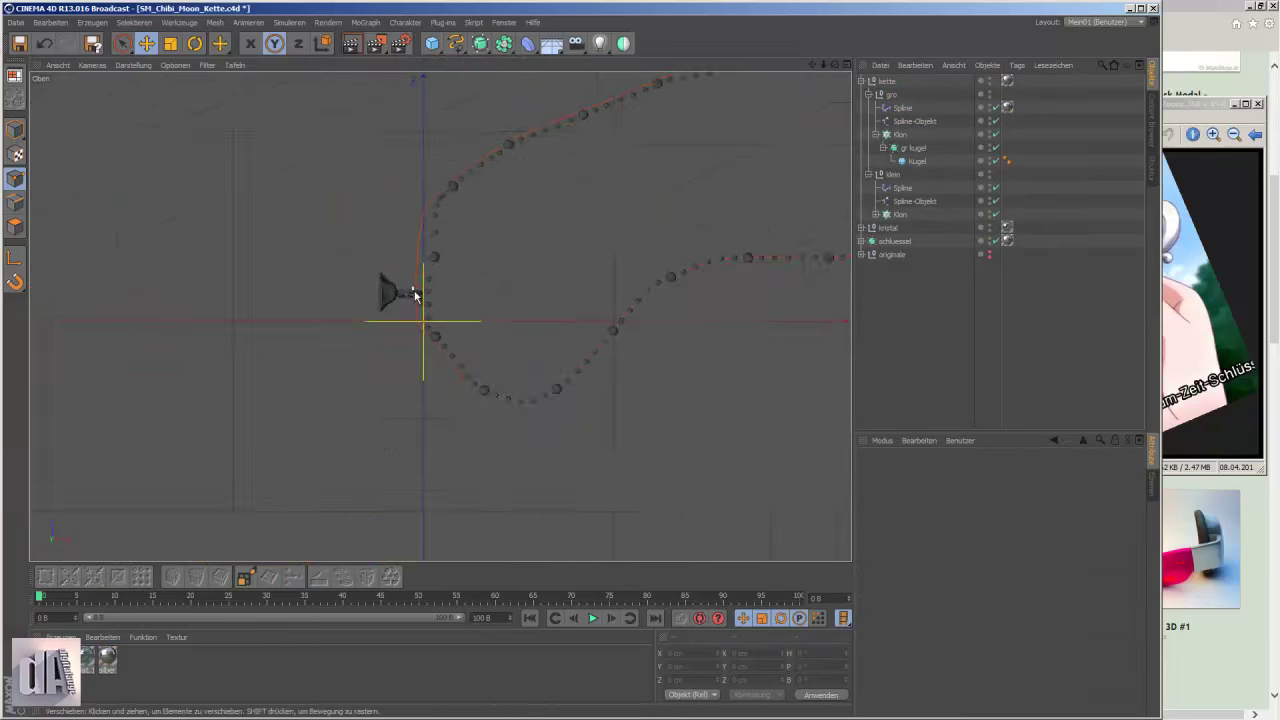
click(300, 245)
key(F1)
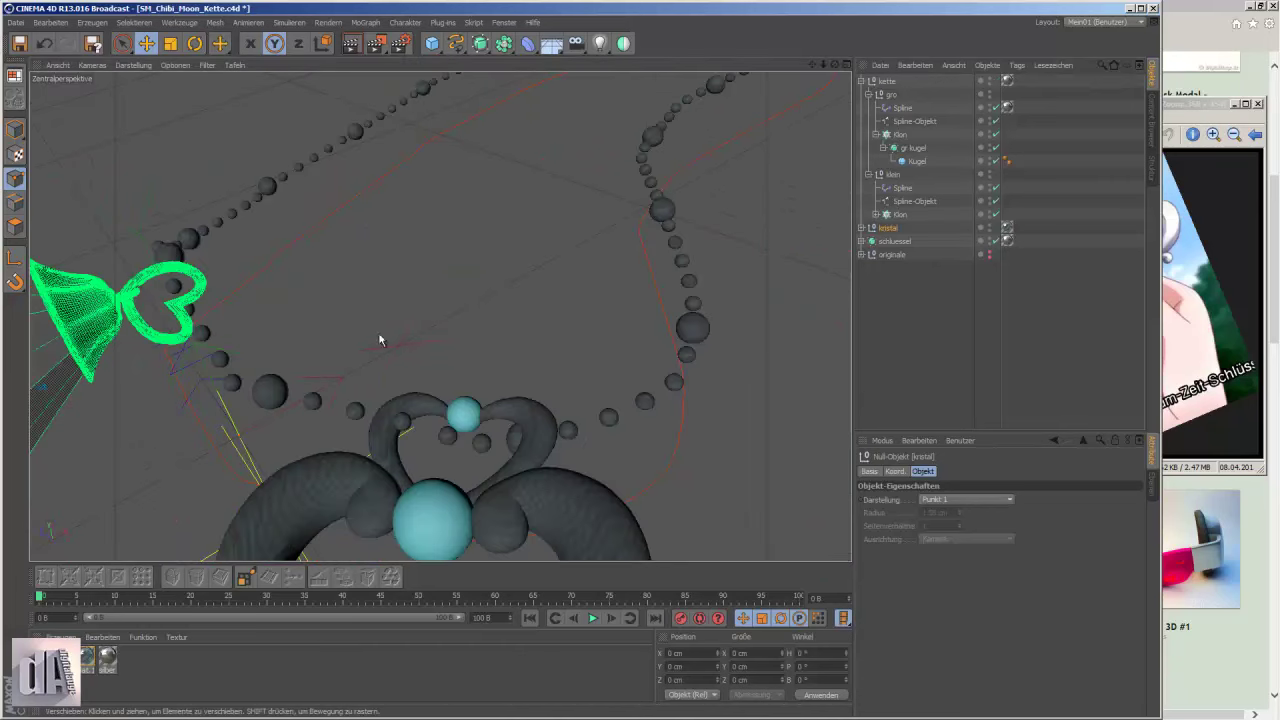
- Set the small-bead klein cloner count to 300
click(900, 214)
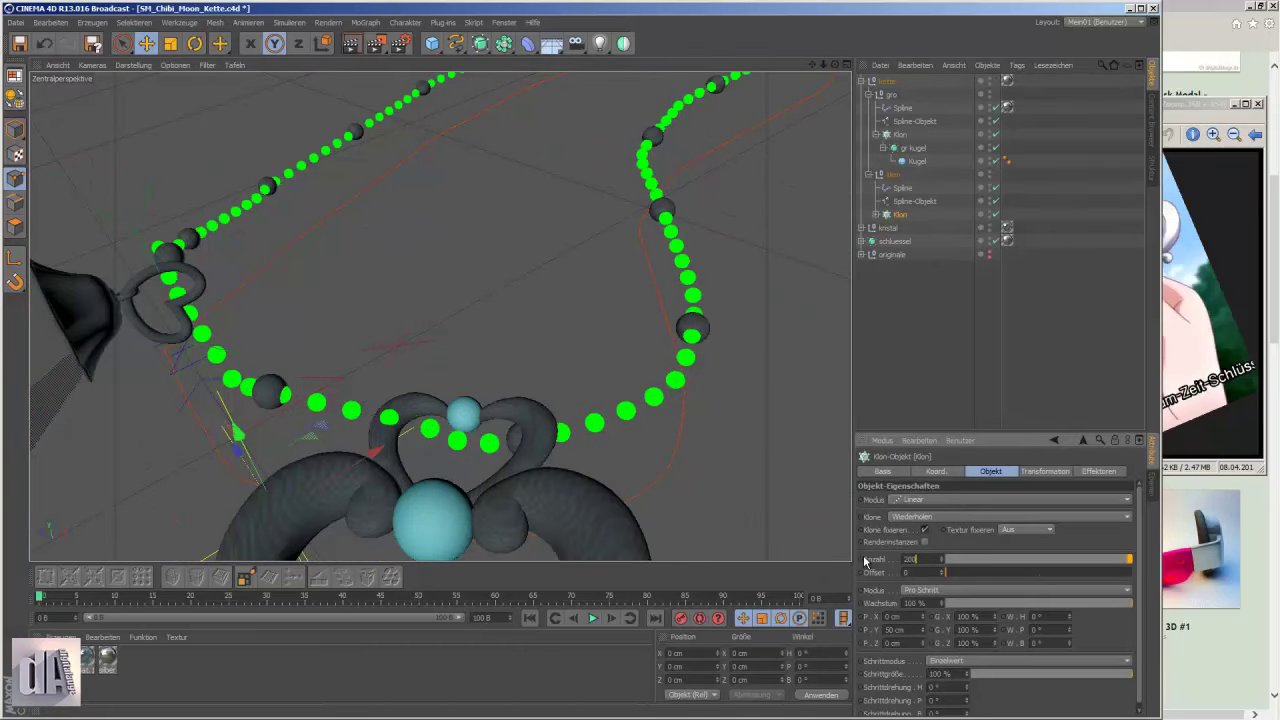
text(300)
key(Return)
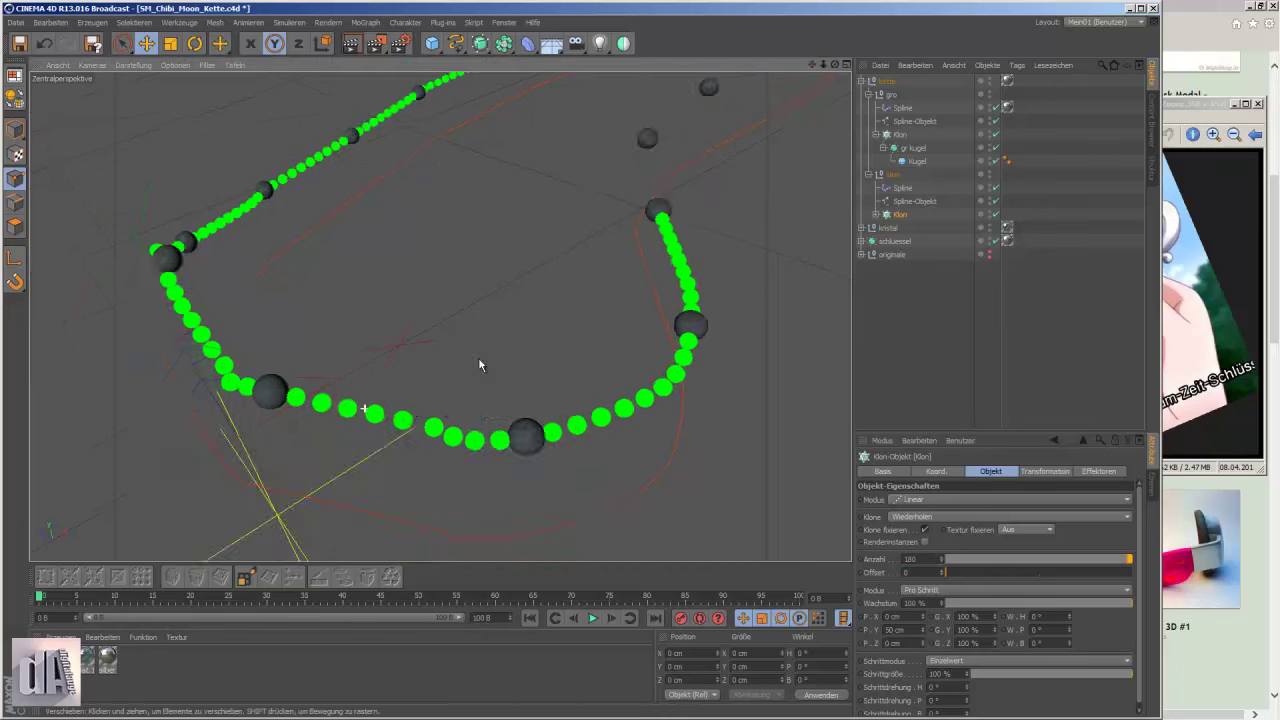
- Group kette, kristal and schluessel under a new Null-Objekt
mouse_move(478, 357)
alt+mouse_down()
mouse_move(252, 109)
mouse_move(209, 420)
mouse_move(214, 400)
mouse_move(114, 403)
alt+mouse_up()
click(861, 81)
click(887, 94)
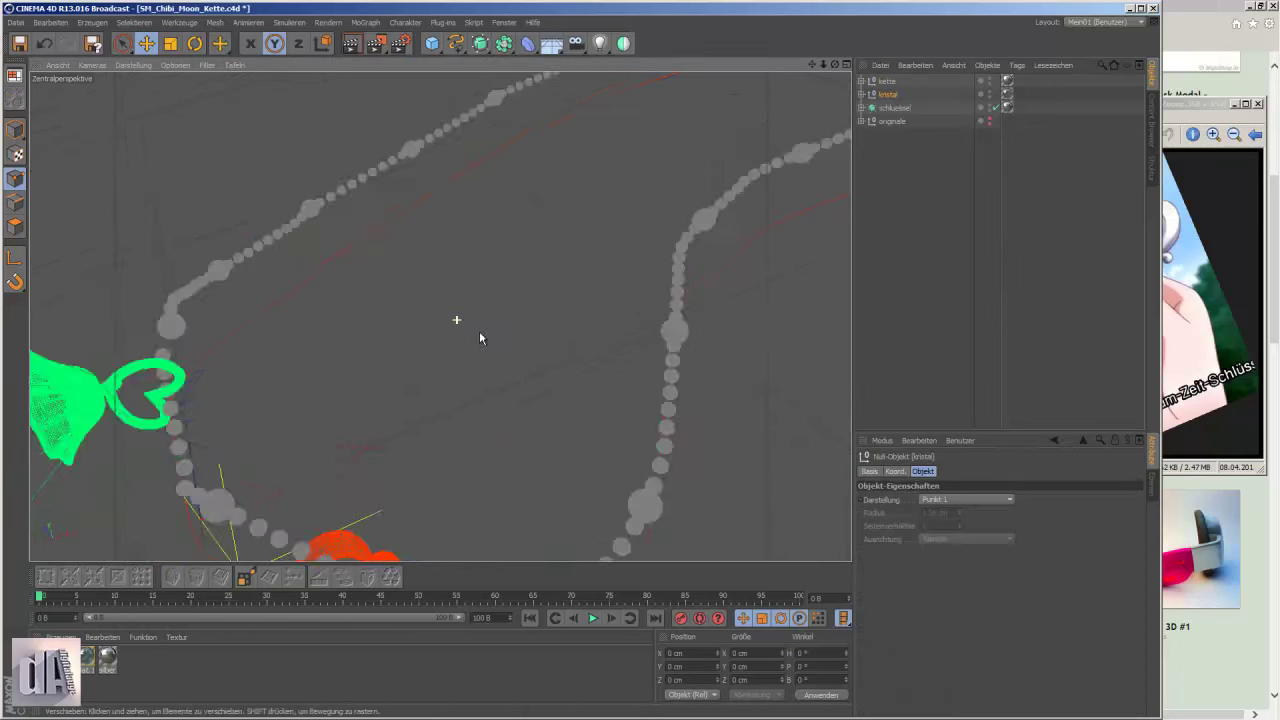
mouse_move(480, 337)
alt+mouse_down()
mouse_move(200, 371)
mouse_move(609, 271)
mouse_move(205, 380)
alt+mouse_up()
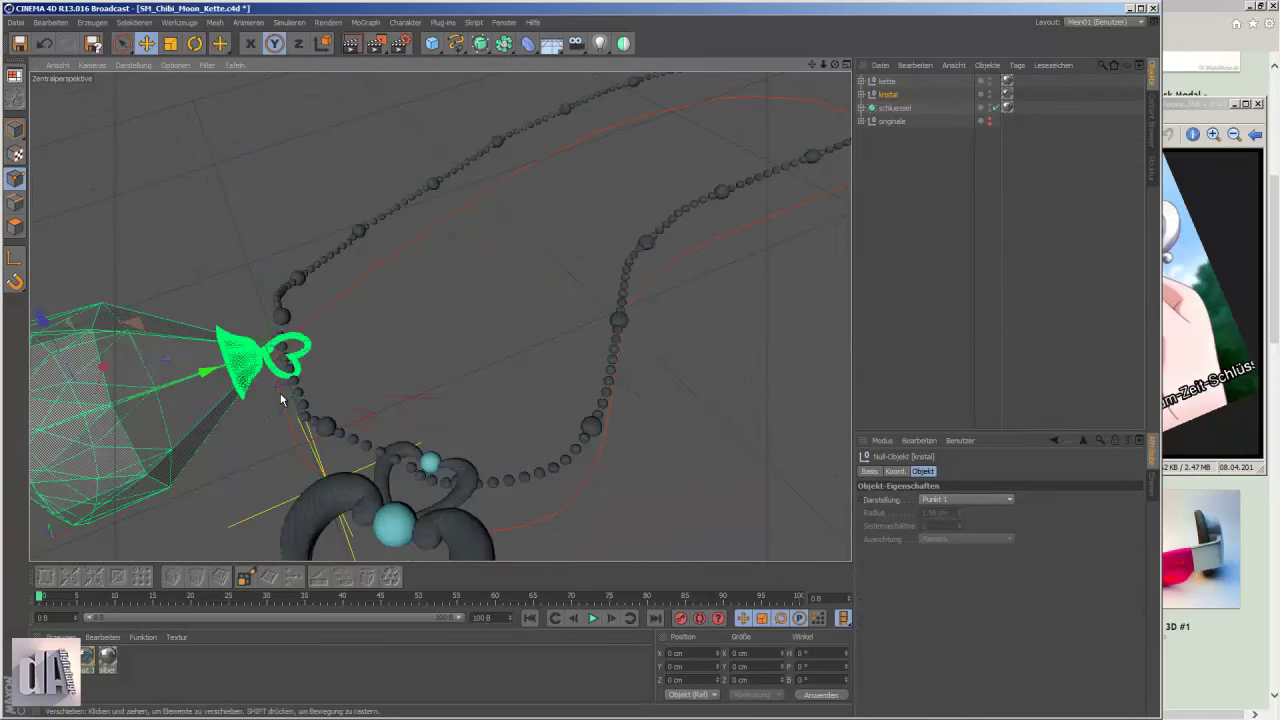
click(40, 40)
key(ctrl+z)
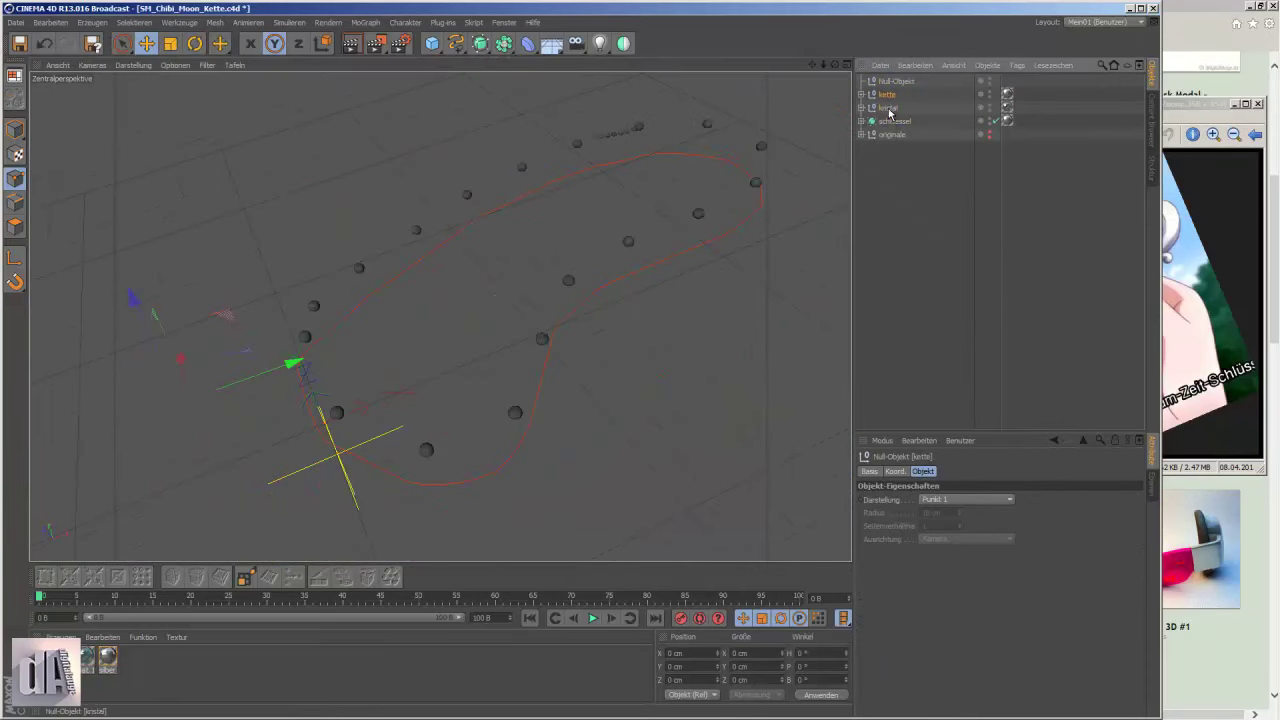
key(ctrl+z)
mouse_move(155, 132)
alt+mouse_down()
mouse_move(243, 291)
mouse_move(403, 343)
mouse_move(329, 360)
mouse_move(342, 330)
alt+mouse_up()
- Load the BlackReflectiveStudio.c4d preset from the Content Browser and review its render settings
click(497, 22)
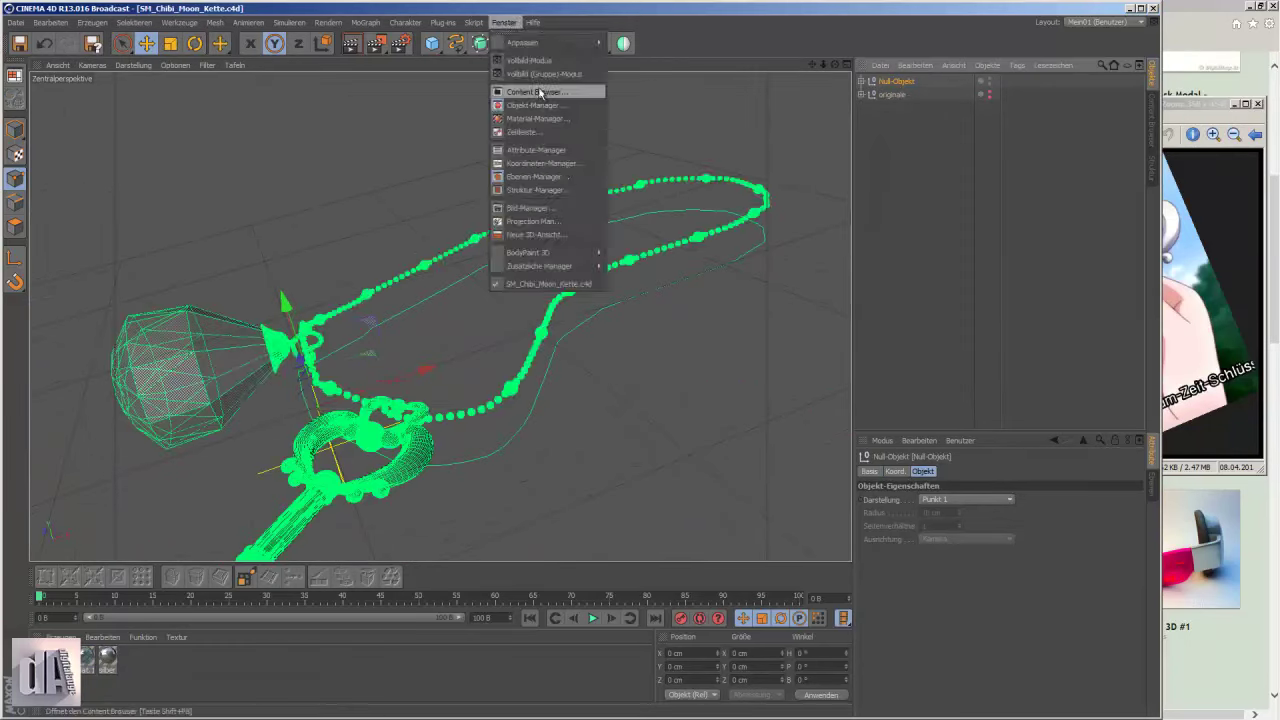
click(520, 88)
click(315, 166)
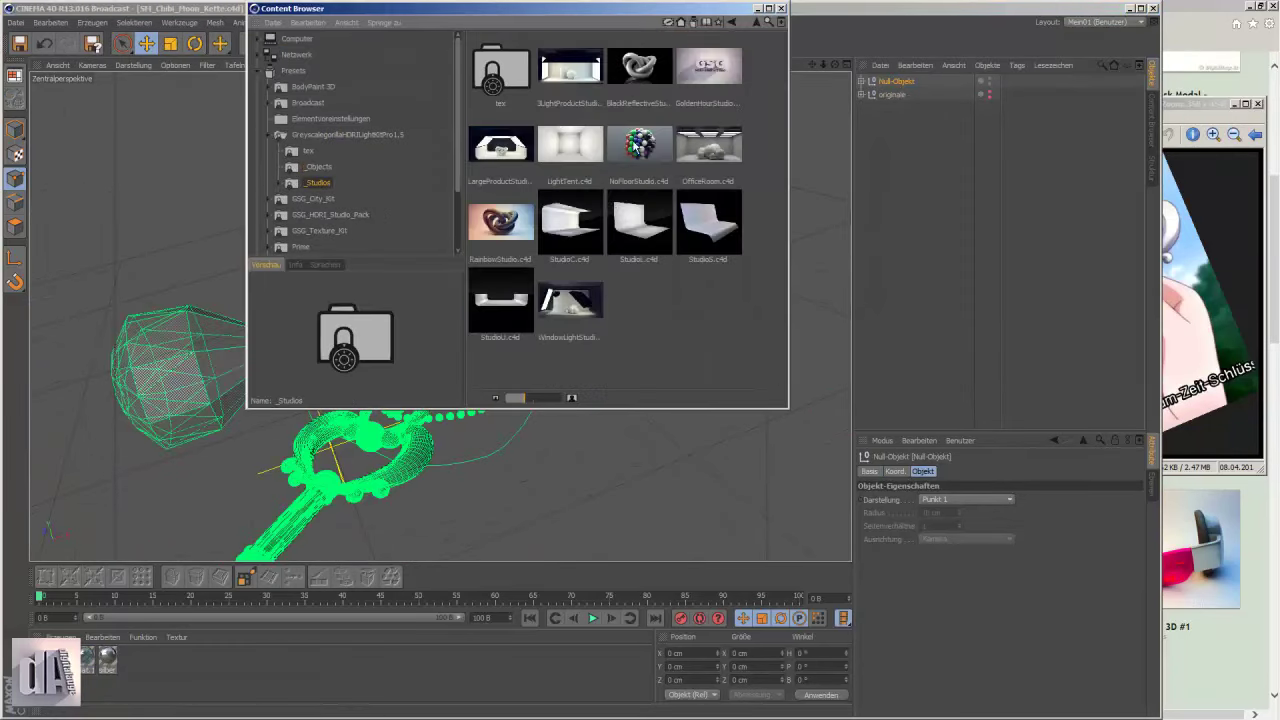
double_click(649, 68)
key(ctrl+b)
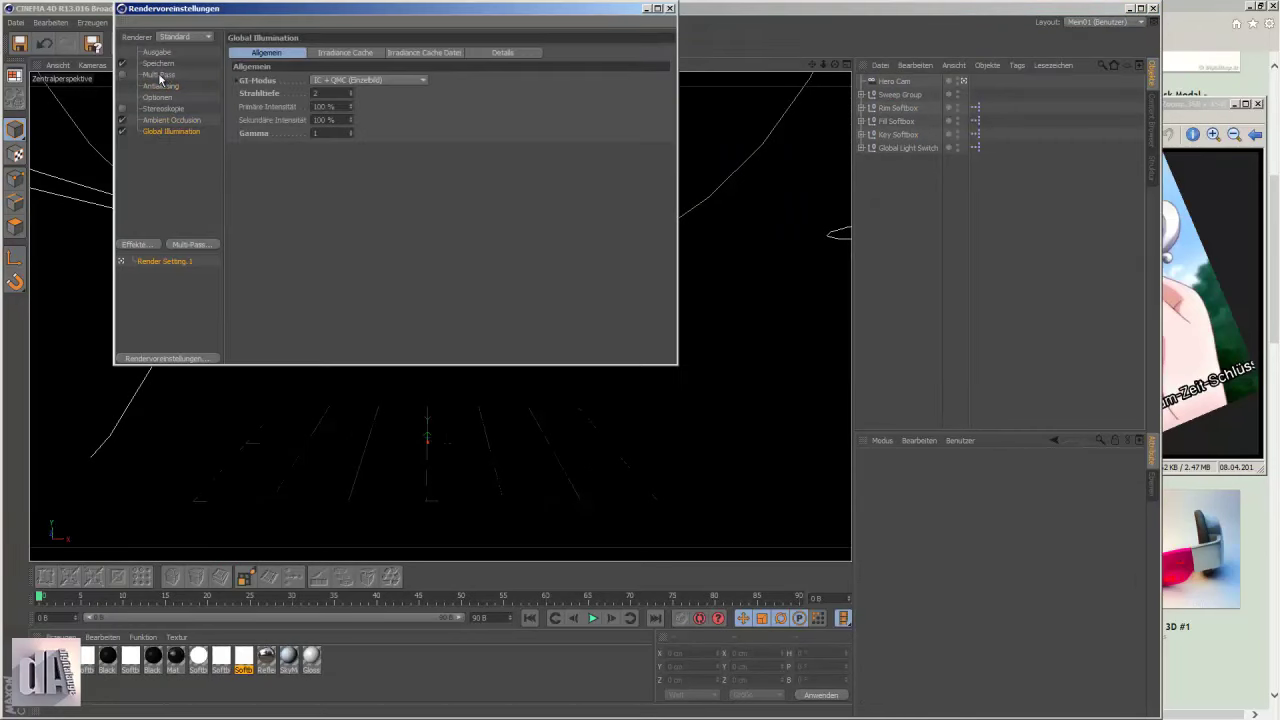
click(165, 115)
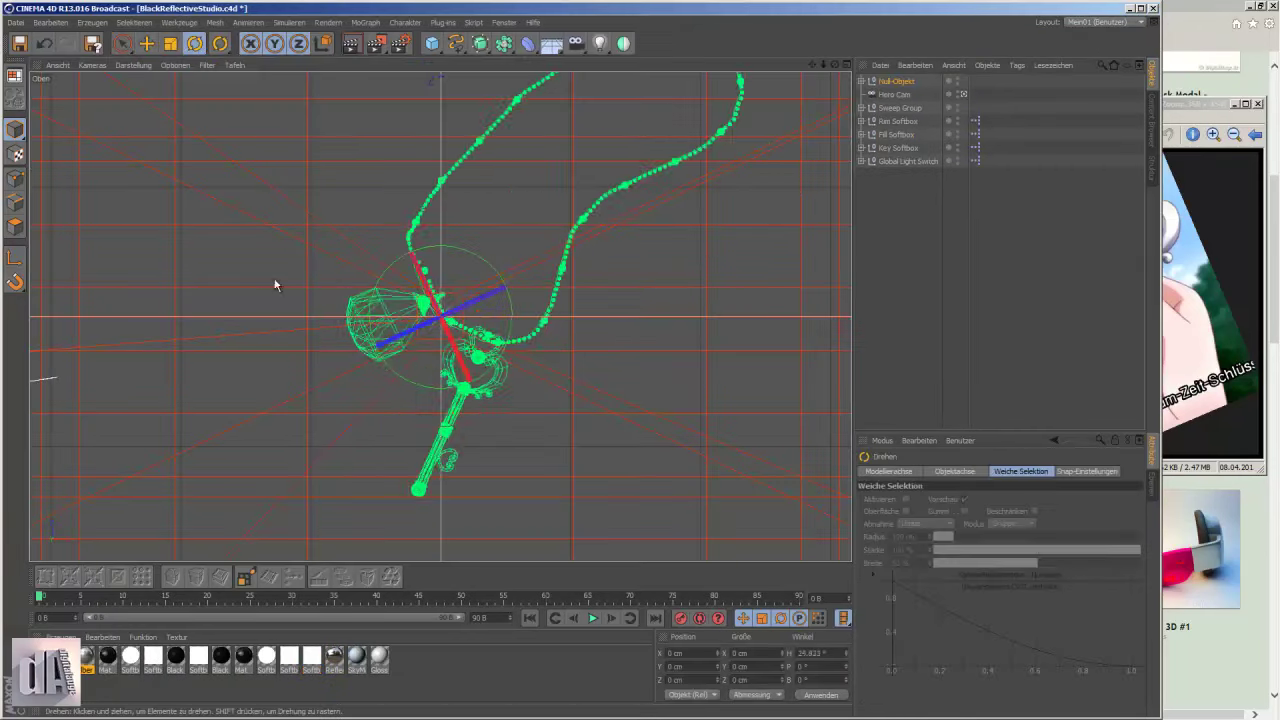
- Frame the necklace diagonally in perspective, using a display mode that hides the studio box
key(F4)
key(F1)
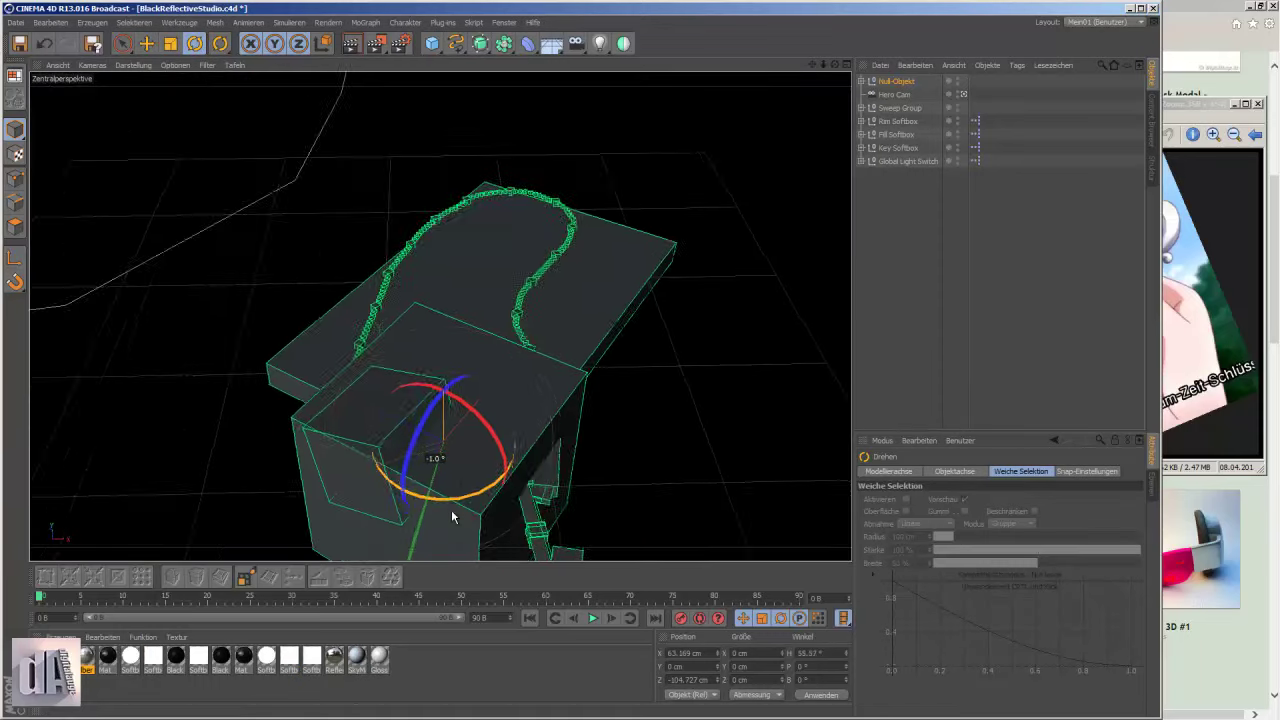
mouse_move(452, 516)
alt+mouse_down()
mouse_move(480, 491)
mouse_move(363, 491)
mouse_move(400, 360)
alt+mouse_up()
click(175, 64)
click(148, 112)
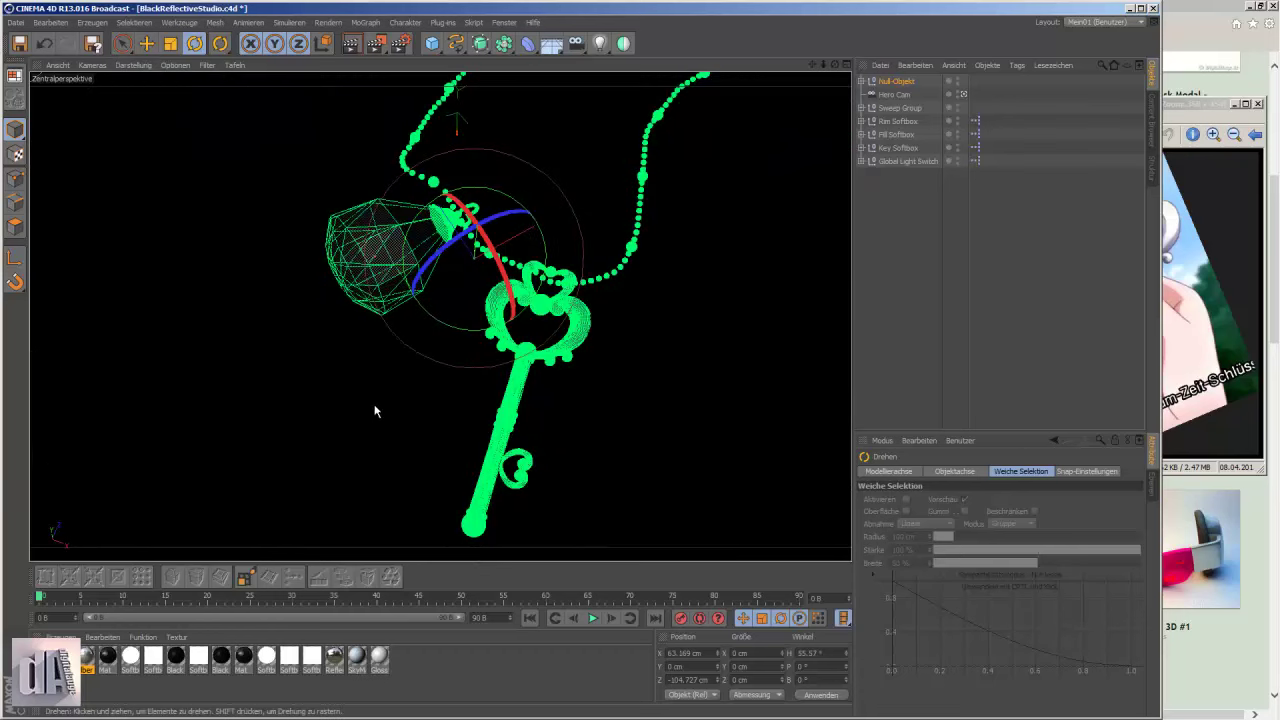
mouse_move(643, 307)
alt+mouse_down()
mouse_move(586, 314)
mouse_move(529, 380)
alt+mouse_up()
- Render the studio viewport and compare it with the key, red-background and chibi_moon_kette02 references
key(ctrl+r)
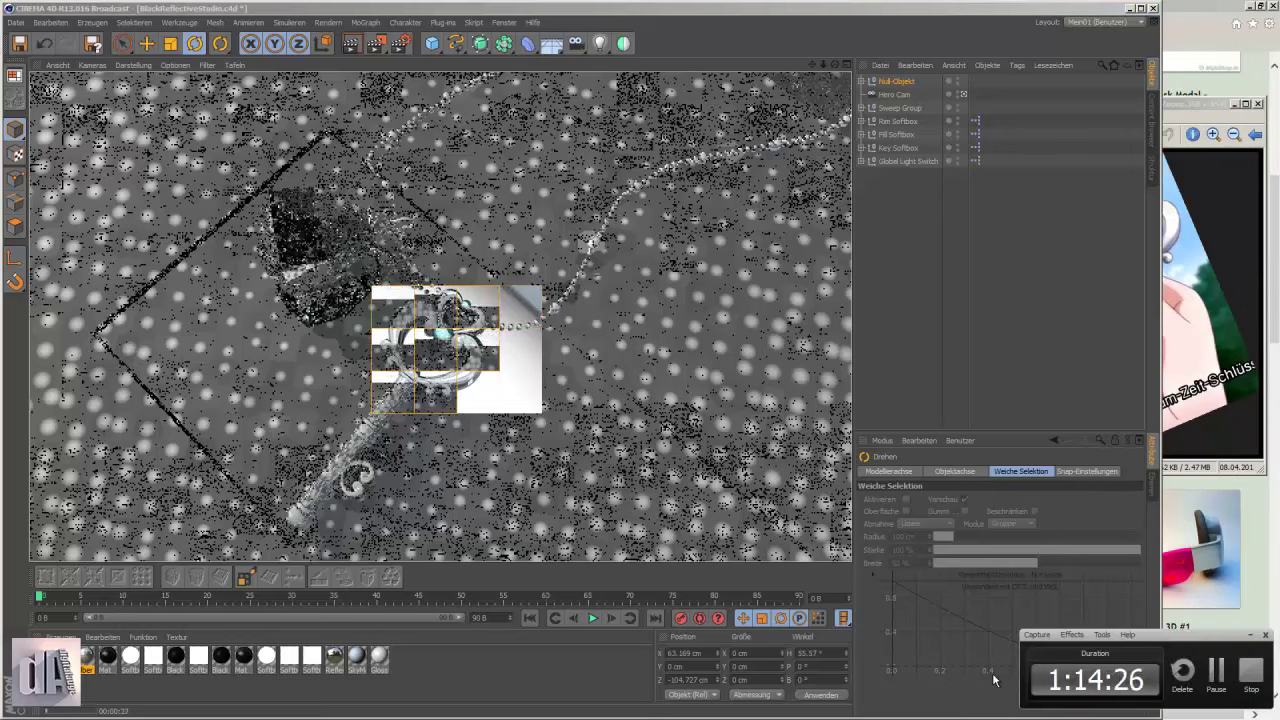
click(1210, 370)
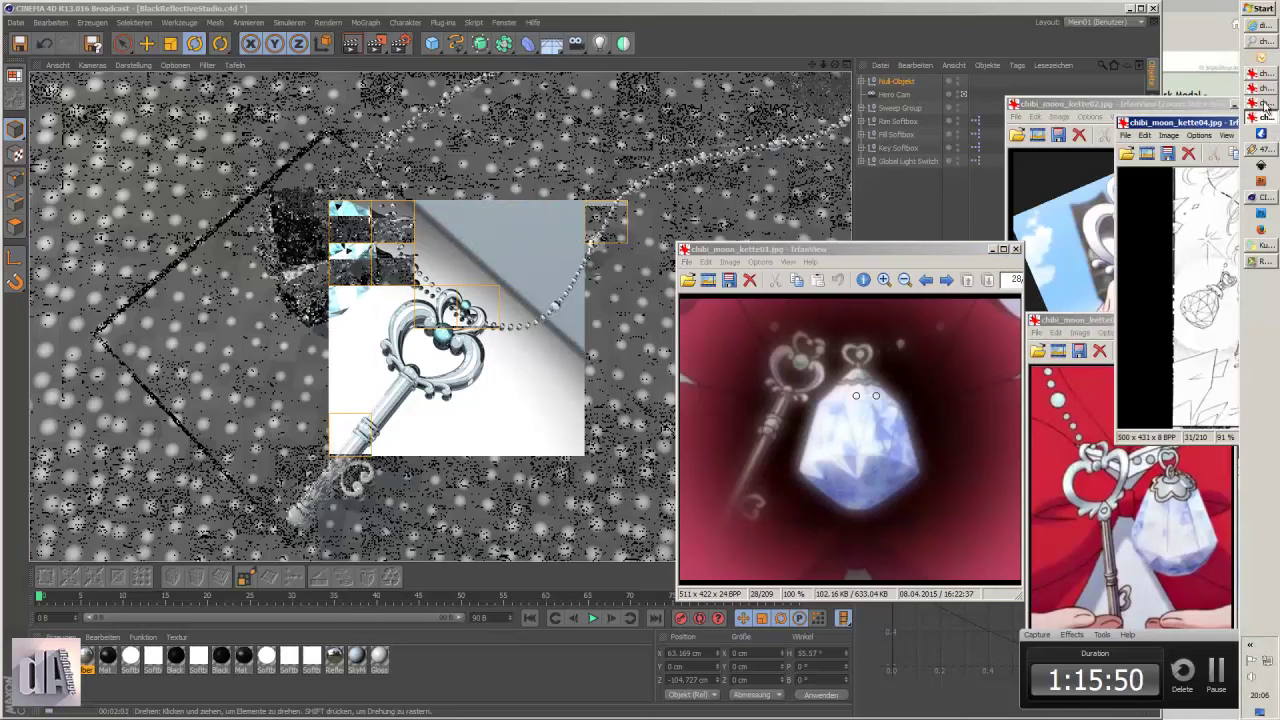
click(877, 194)
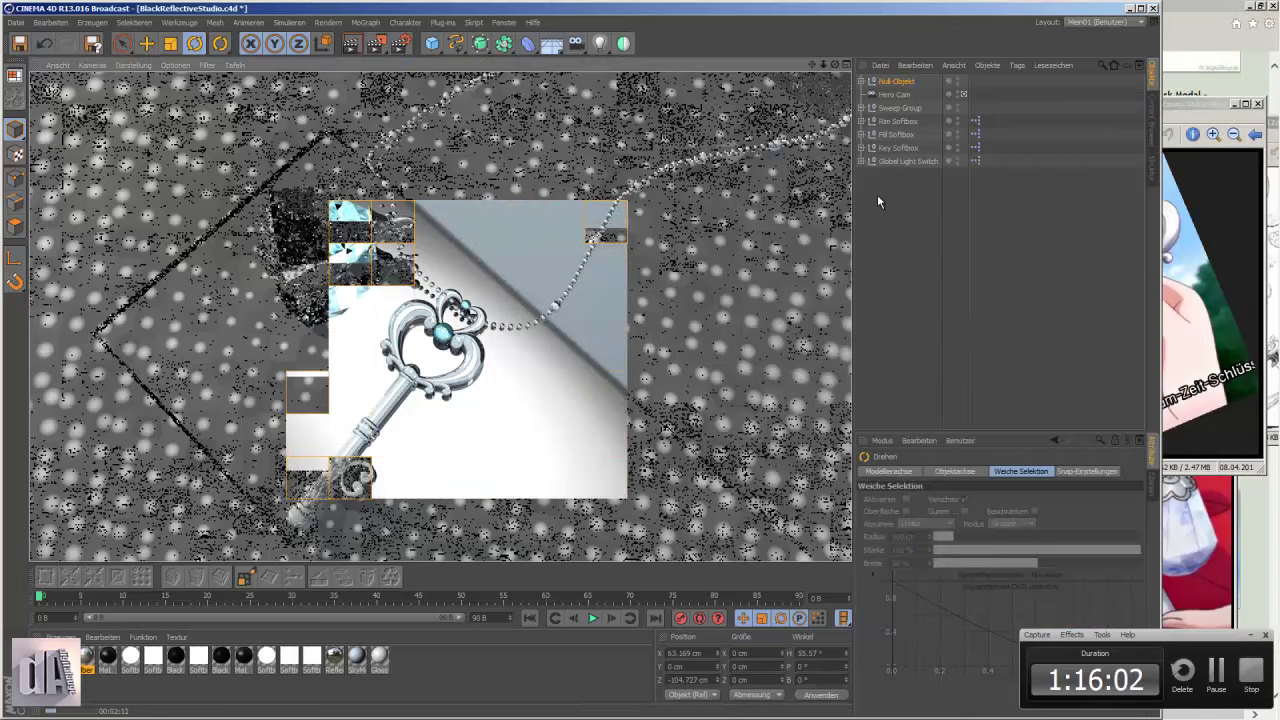
click(1200, 540)
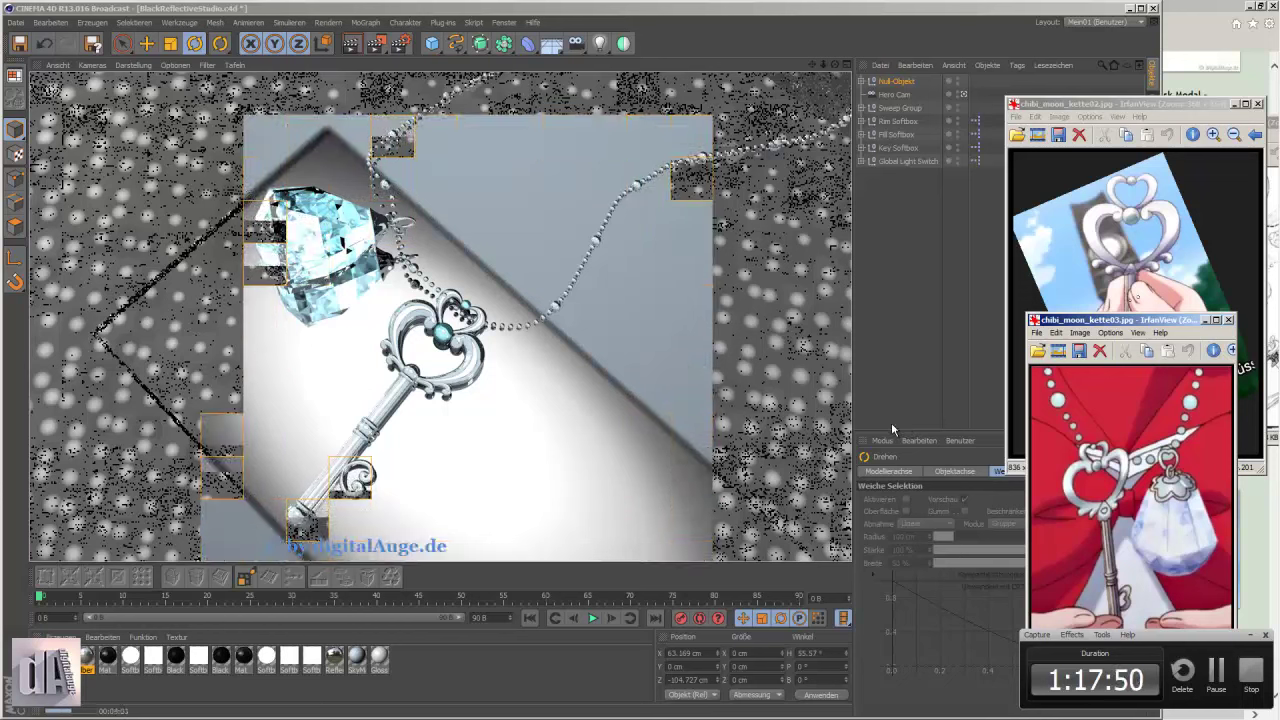
click(1045, 305)
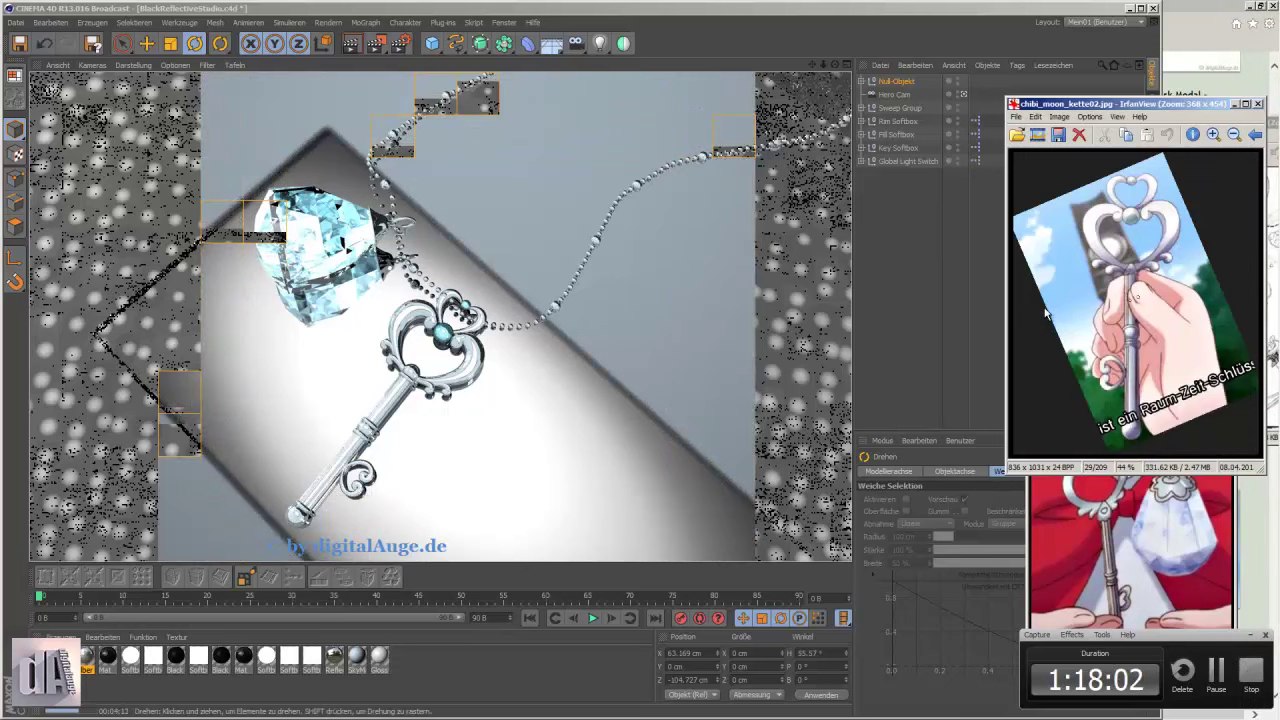